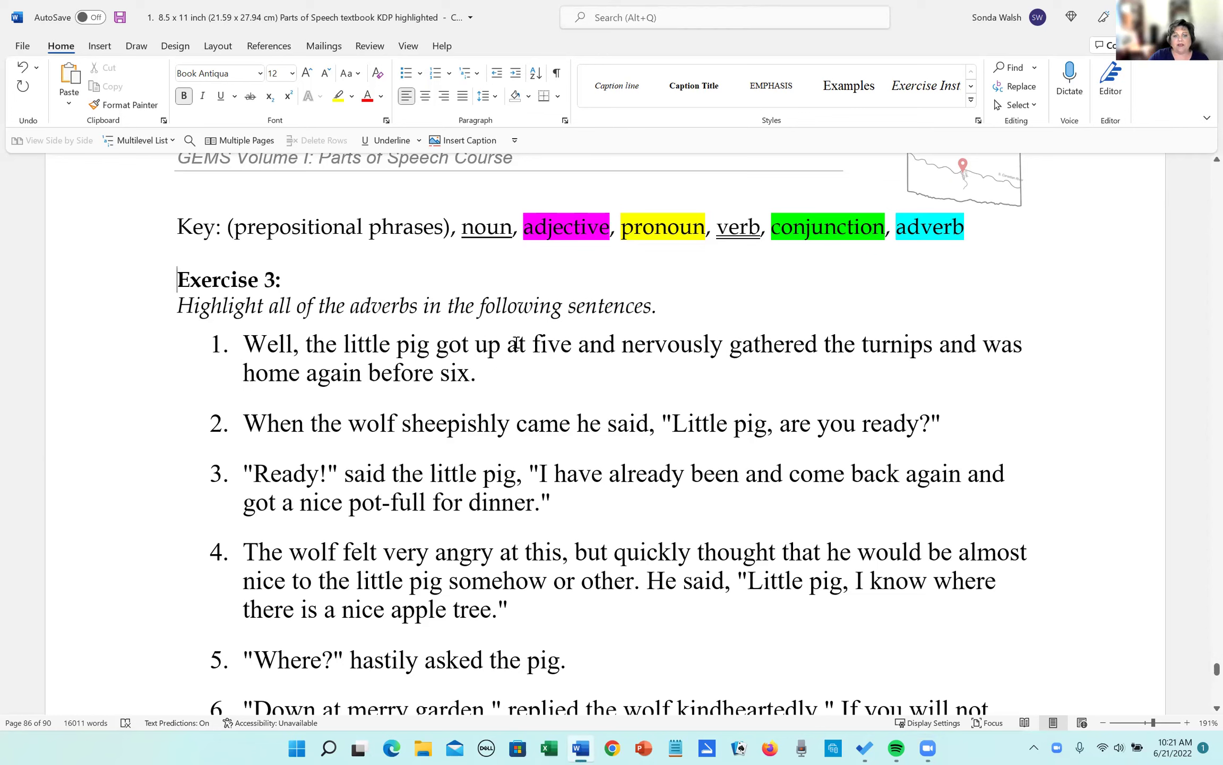
Enclose the prepositional phrases "at five" and "before six." in parentheses in sentence 1 of Exercise 3.
{"action": "left_click", "coordinate": [517, 344]}
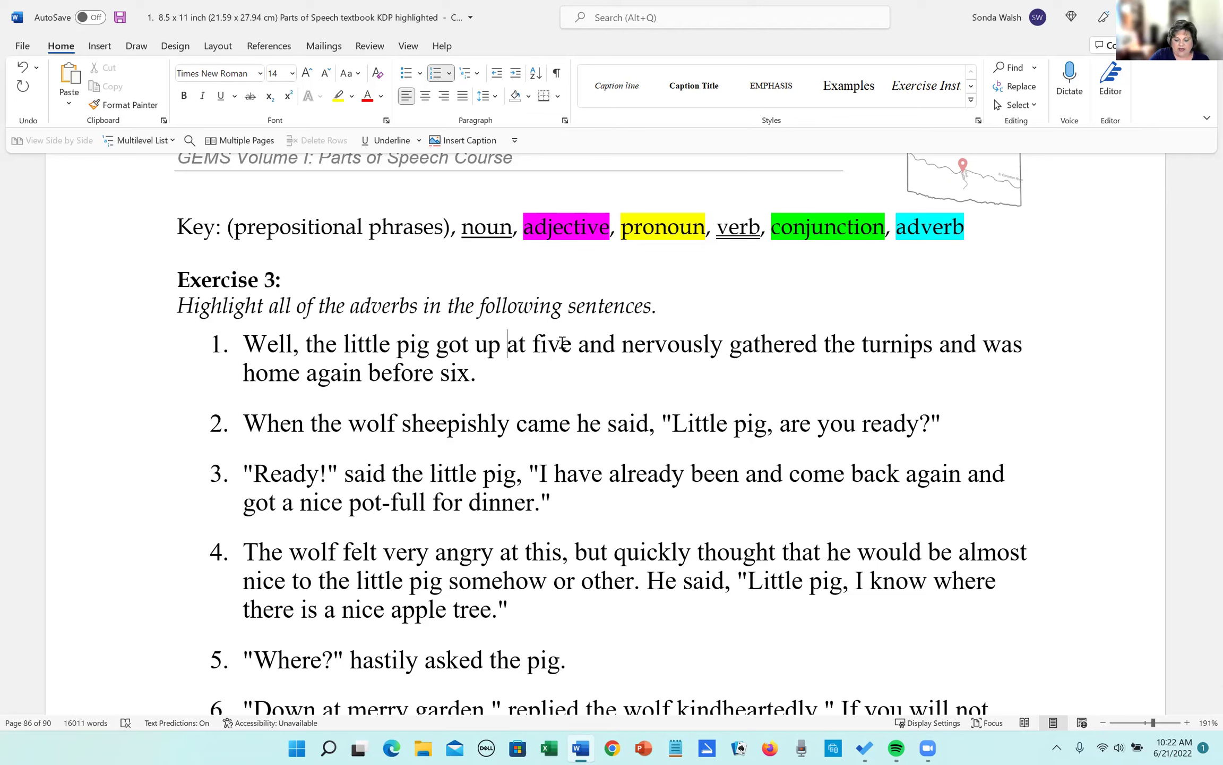
{"action": "type", "text": "("}
{"action": "left_click", "coordinate": [582, 346]}
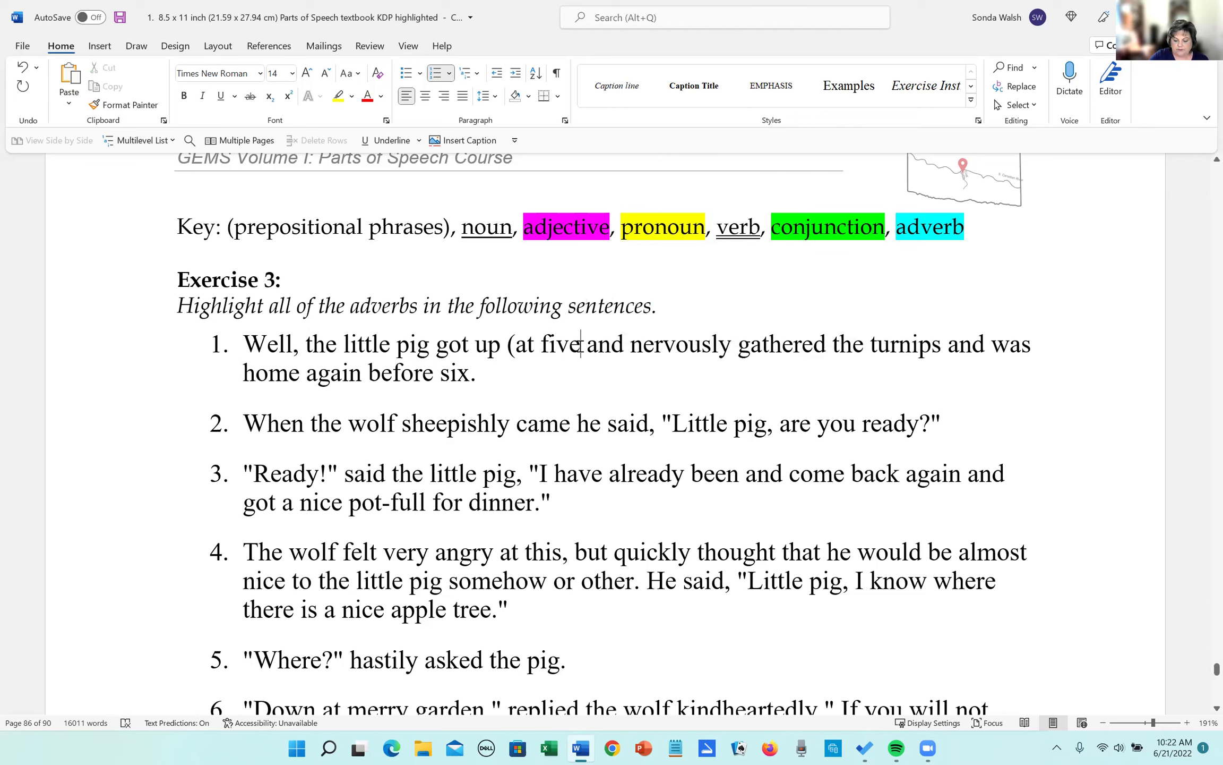
{"action": "type", "text": ")"}
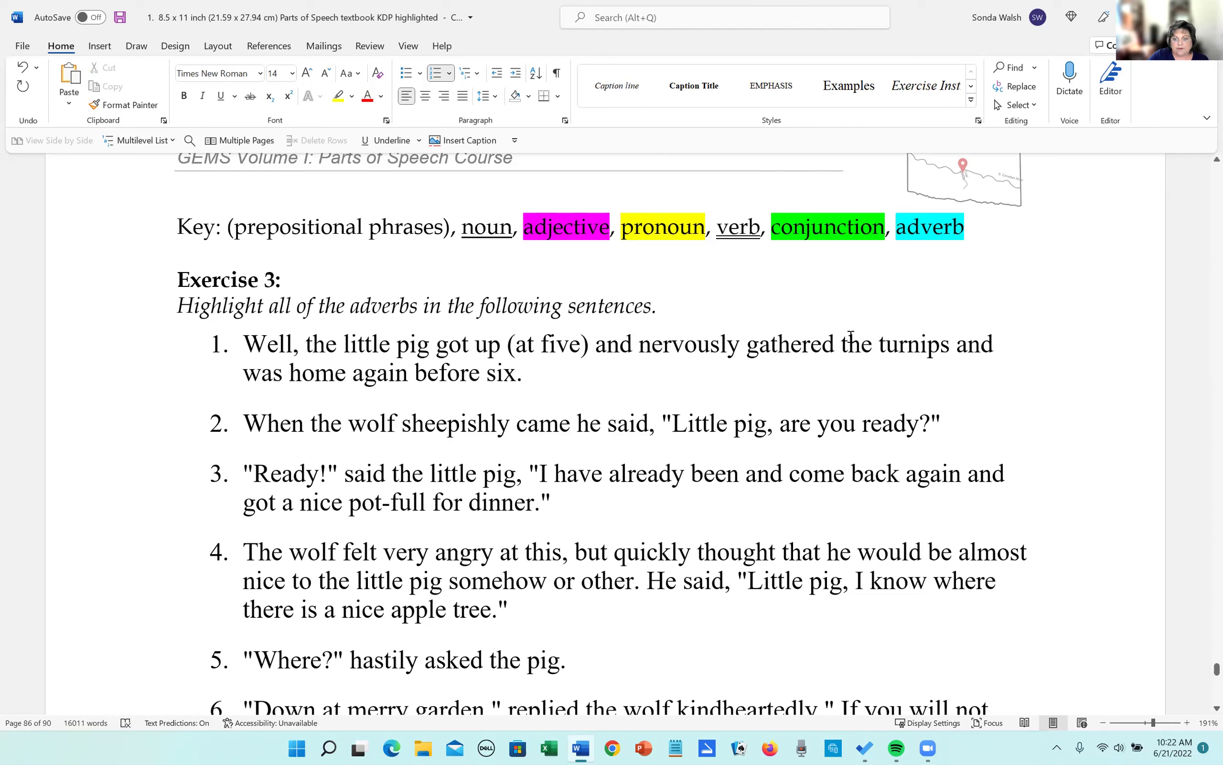
{"action": "left_click", "coordinate": [413, 372]}
{"action": "type", "text": "("}
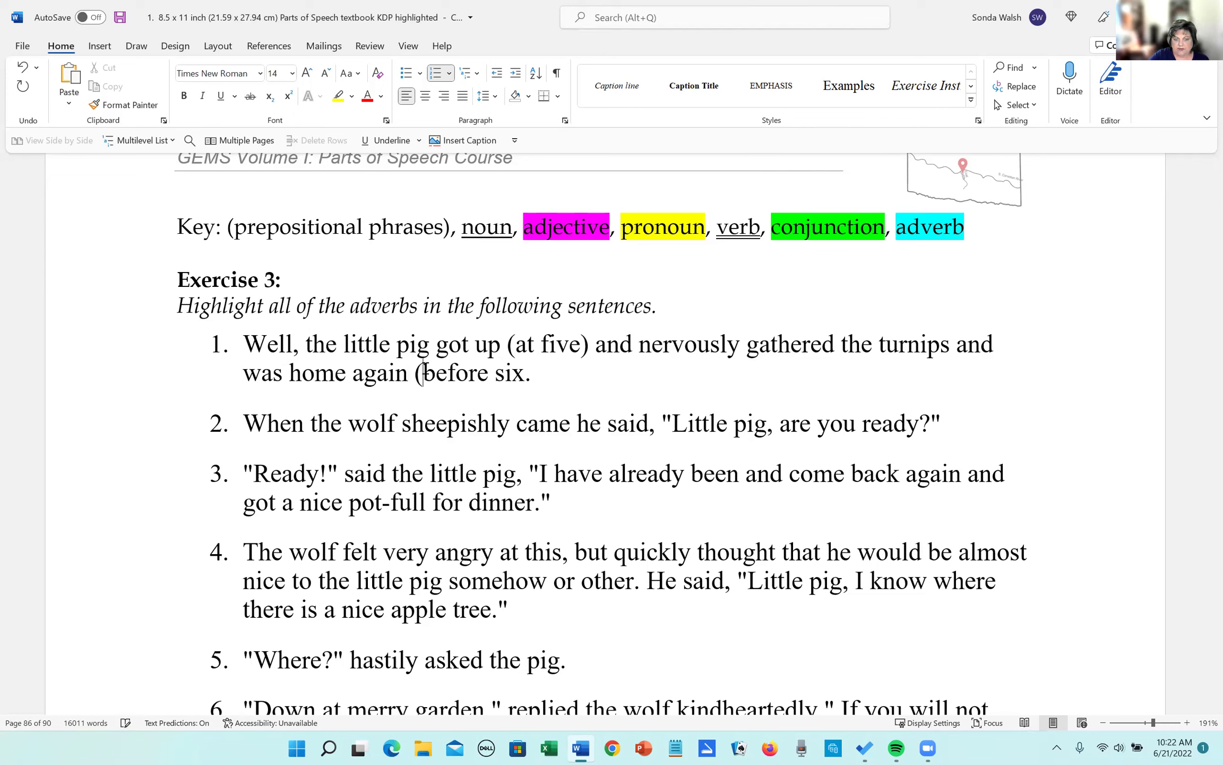
{"action": "left_click", "coordinate": [533, 375]}
{"action": "type", "text": ")"}
Apply a single underline to the nouns "pig", "five", "turnips", "home" and "six." in sentence 1.
{"action": "left_click_drag", "start_coordinate": [405, 345], "coordinate": [435, 346]}
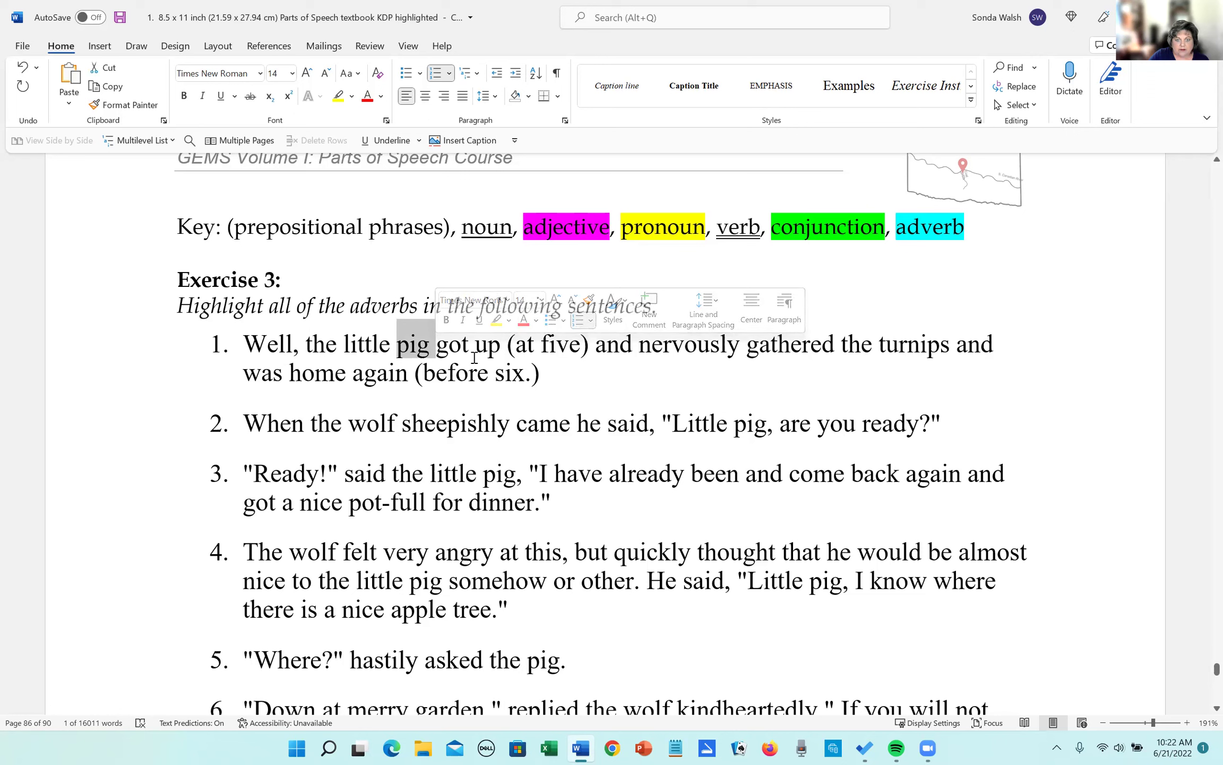
{"action": "left_click_drag", "start_coordinate": [542, 344], "coordinate": [582, 345]}
{"action": "left_click_drag", "start_coordinate": [498, 374], "coordinate": [525, 375]}
{"action": "left_click_drag", "start_coordinate": [289, 374], "coordinate": [344, 375]}
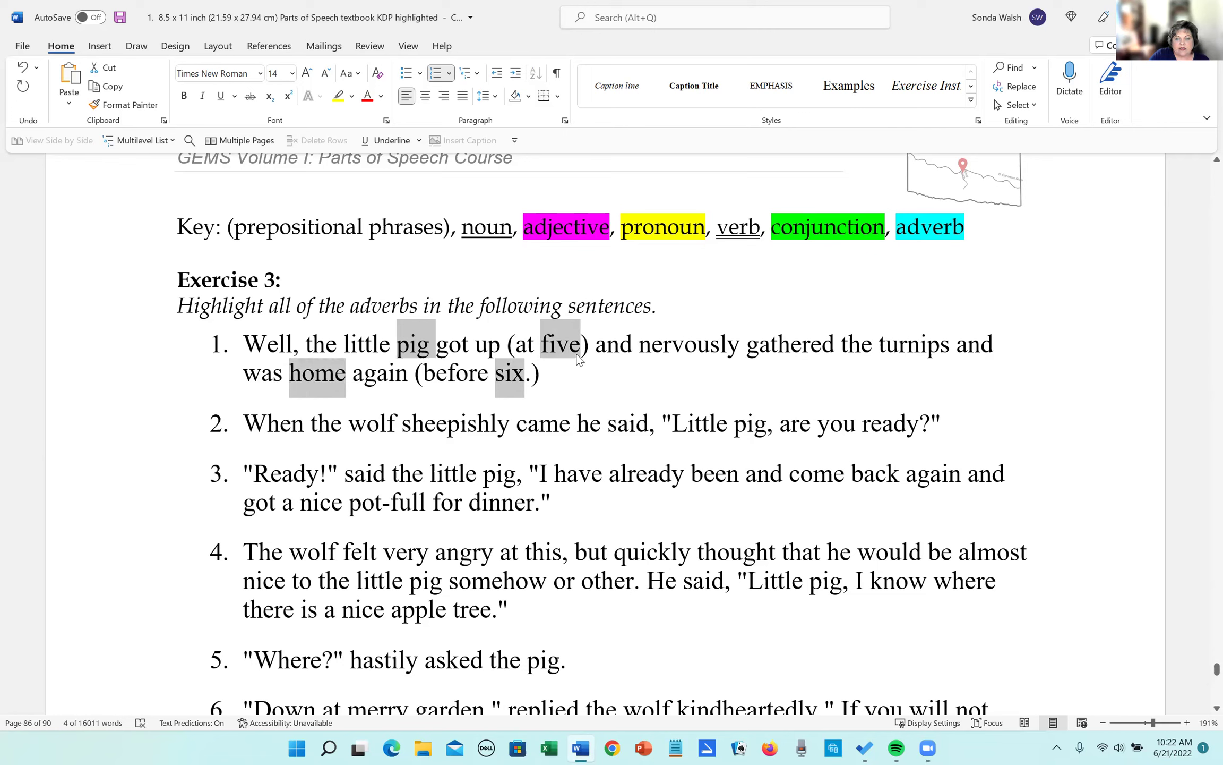
{"action": "left_click_drag", "start_coordinate": [880, 344], "coordinate": [930, 370]}
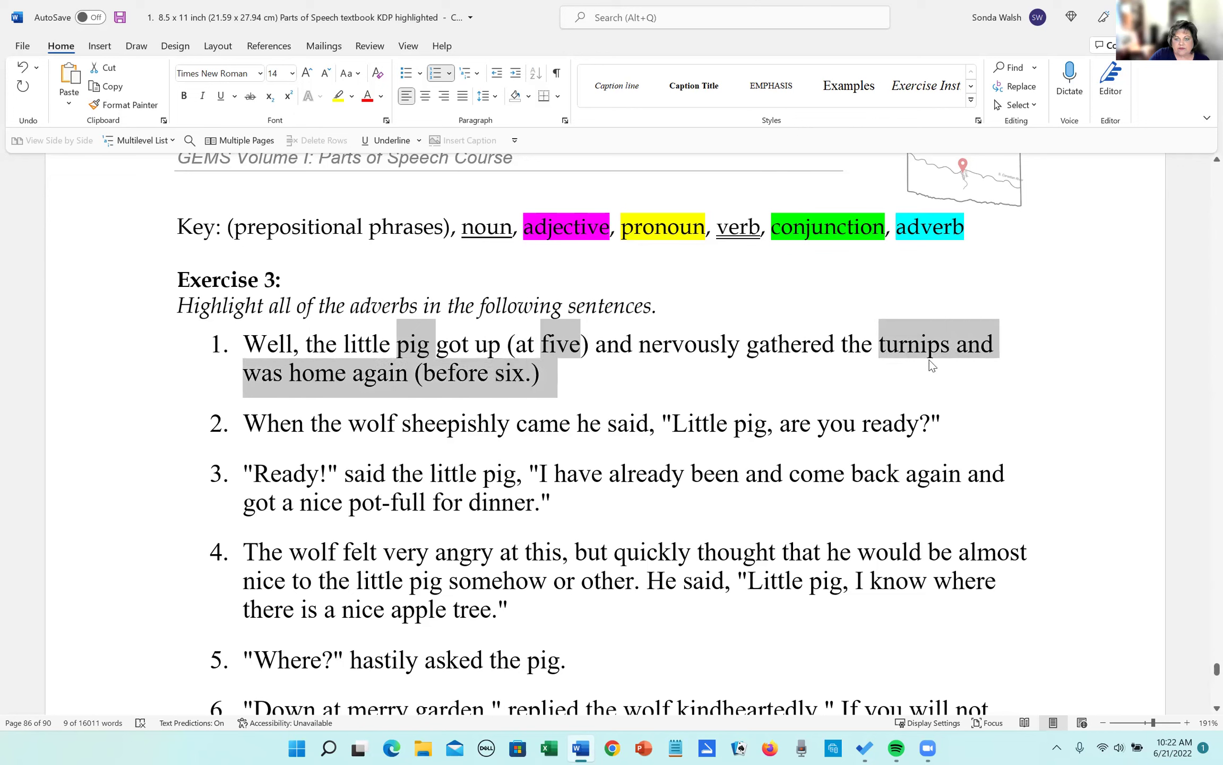
{"action": "left_click", "coordinate": [924, 349], "text": "ctrl"}
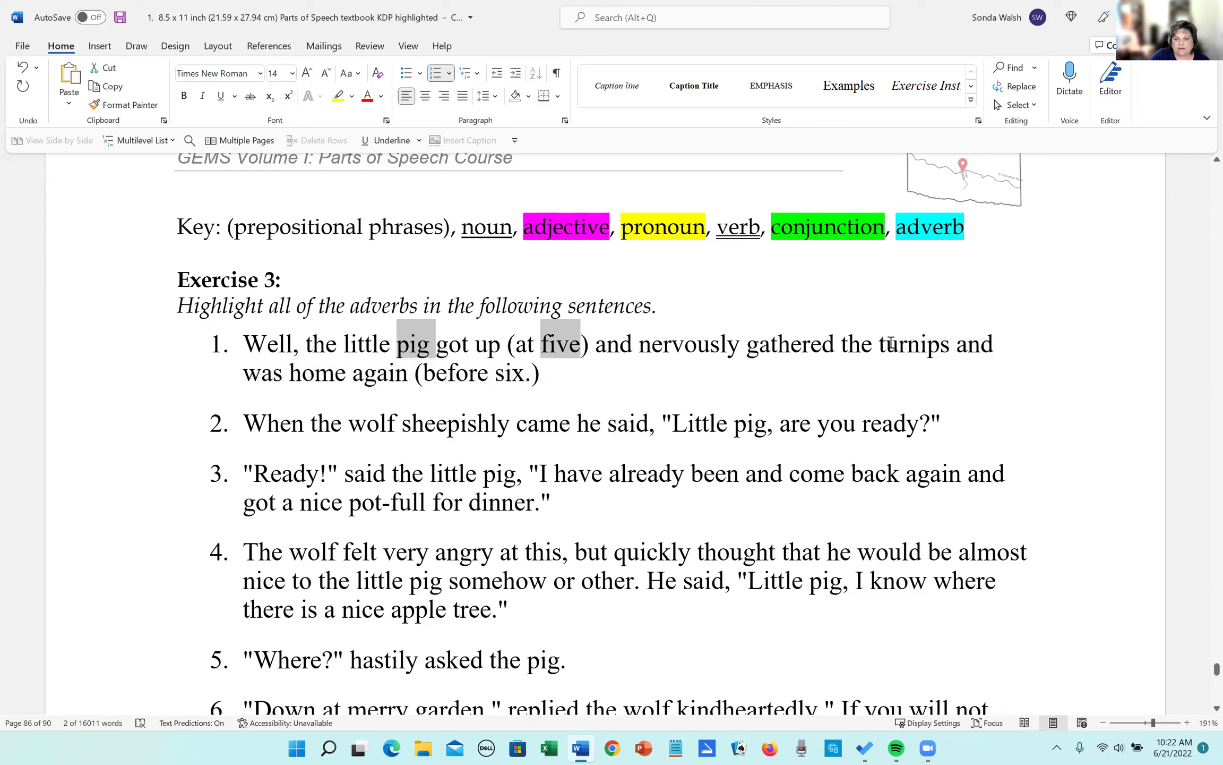
{"action": "left_click_drag", "start_coordinate": [880, 344], "coordinate": [945, 348]}
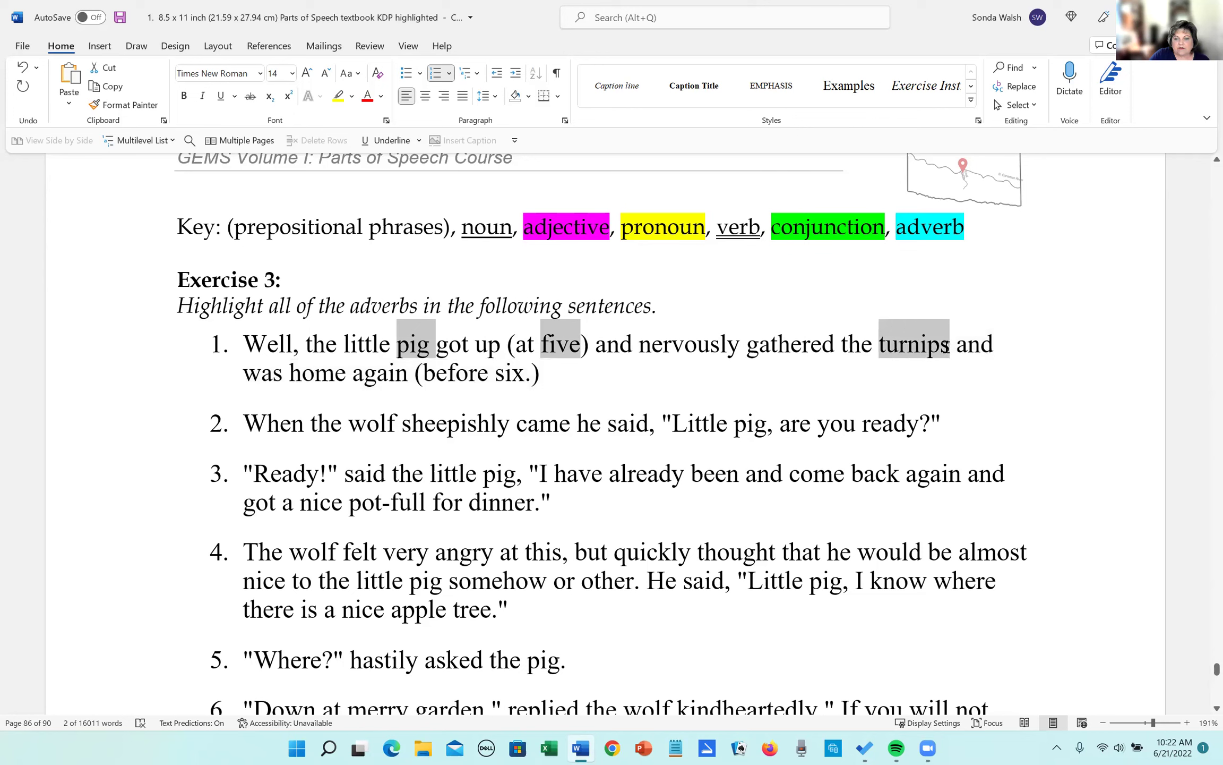
{"action": "double_click", "coordinate": [335, 372], "text": "ctrl"}
{"action": "left_click_drag", "start_coordinate": [499, 374], "coordinate": [527, 371]}
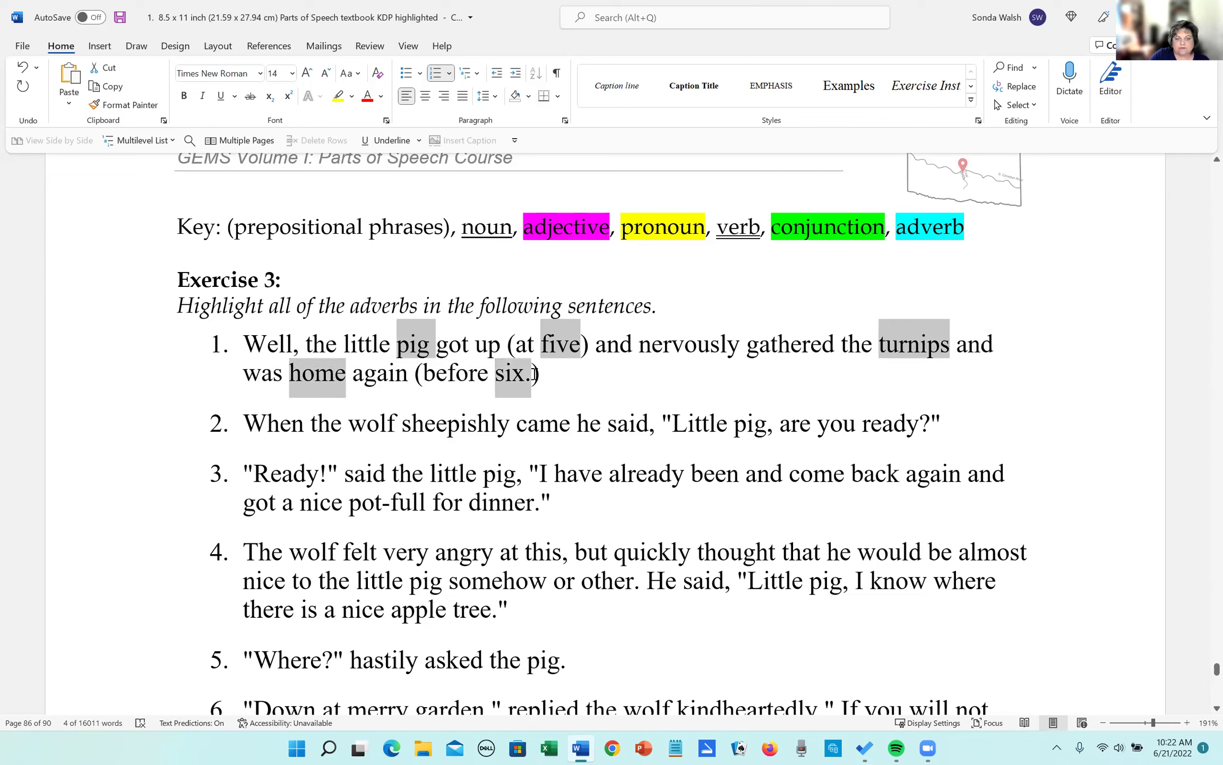
{"action": "key", "text": "ctrl+u"}
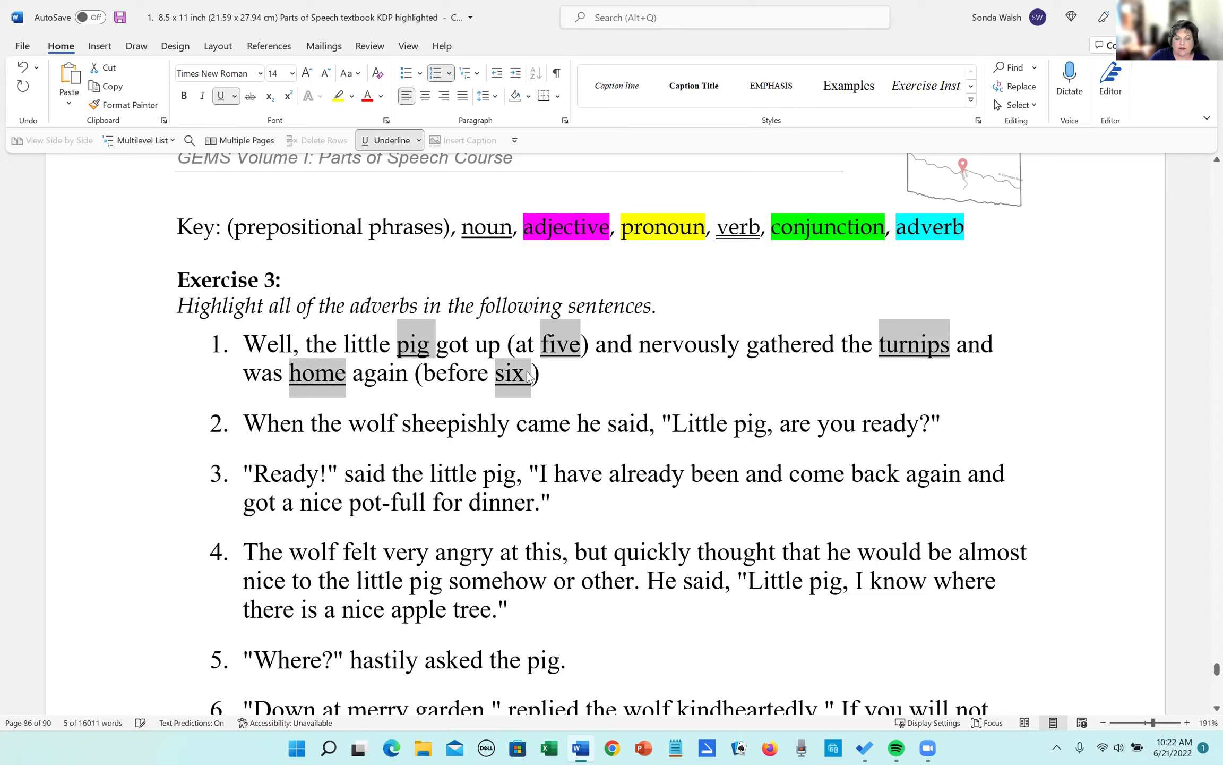
{"action": "left_click", "coordinate": [576, 422]}
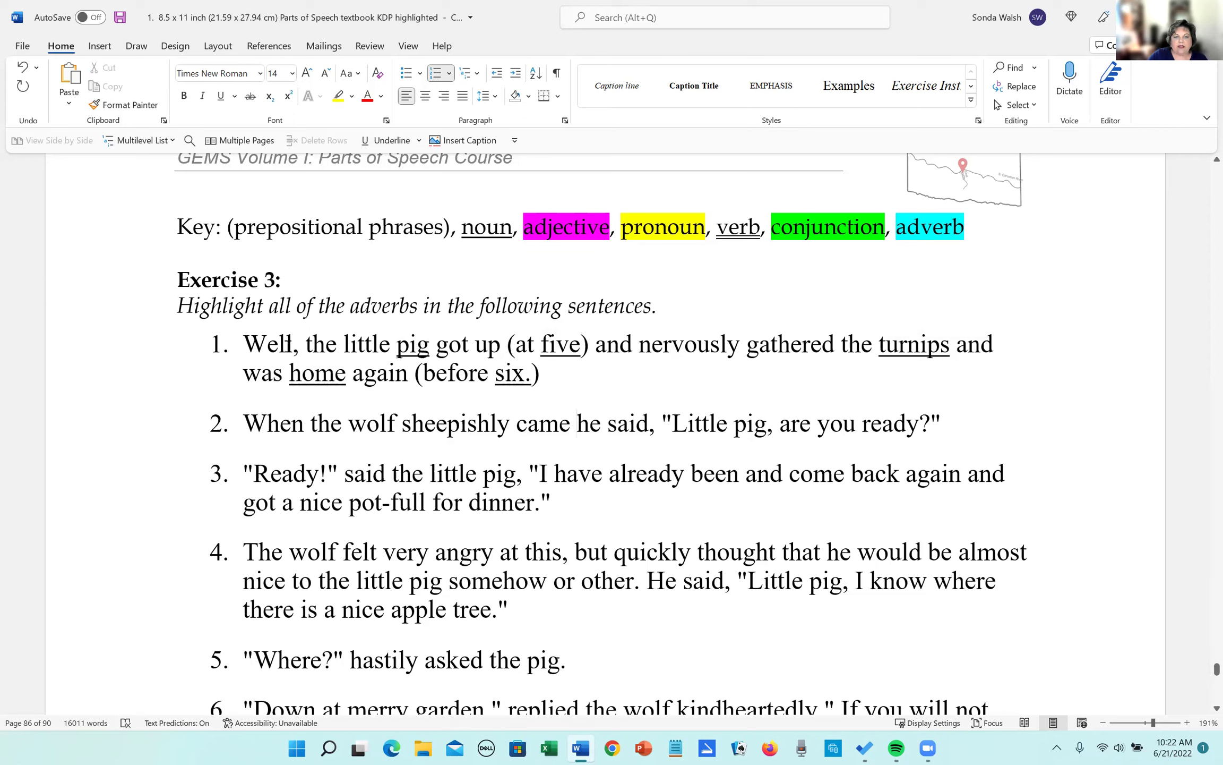
Highlight the adjectives "the little" before "pig" and "the" before "turnips" in pink in sentence 1.
{"action": "left_click_drag", "start_coordinate": [307, 342], "coordinate": [396, 345]}
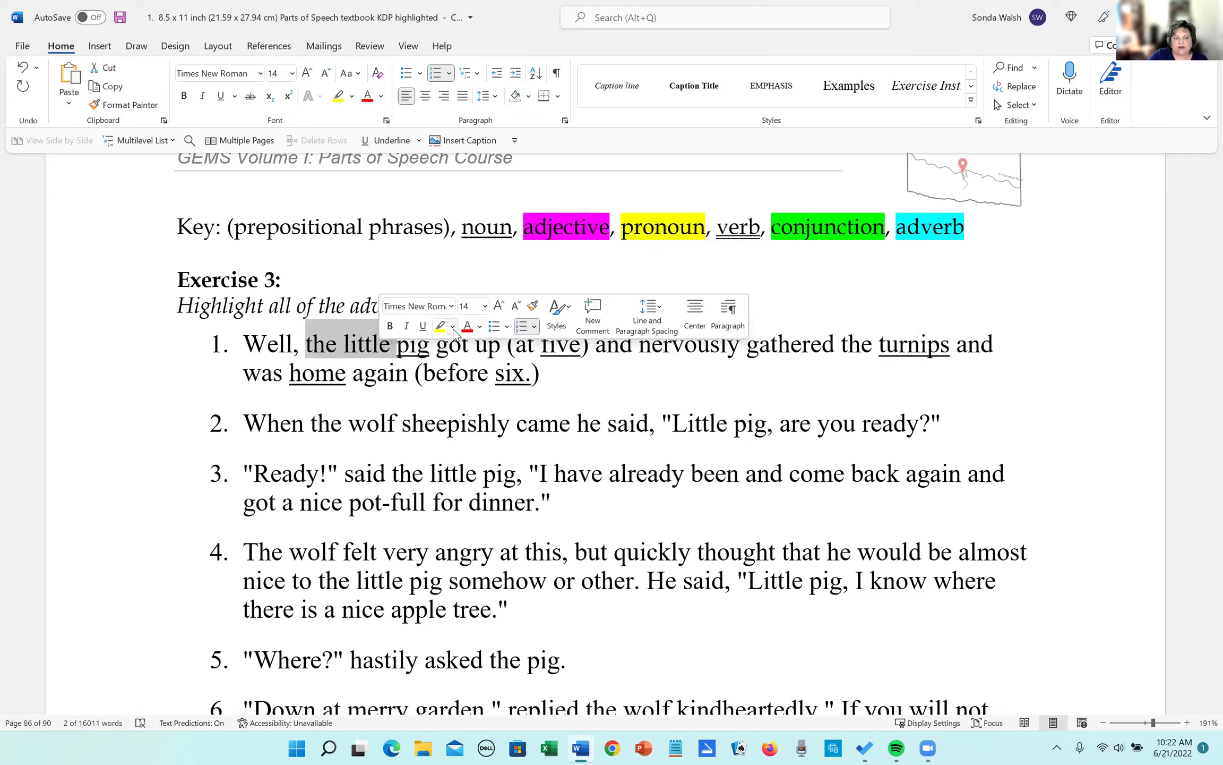
{"action": "left_click", "coordinate": [452, 326]}
{"action": "left_click", "coordinate": [508, 354]}
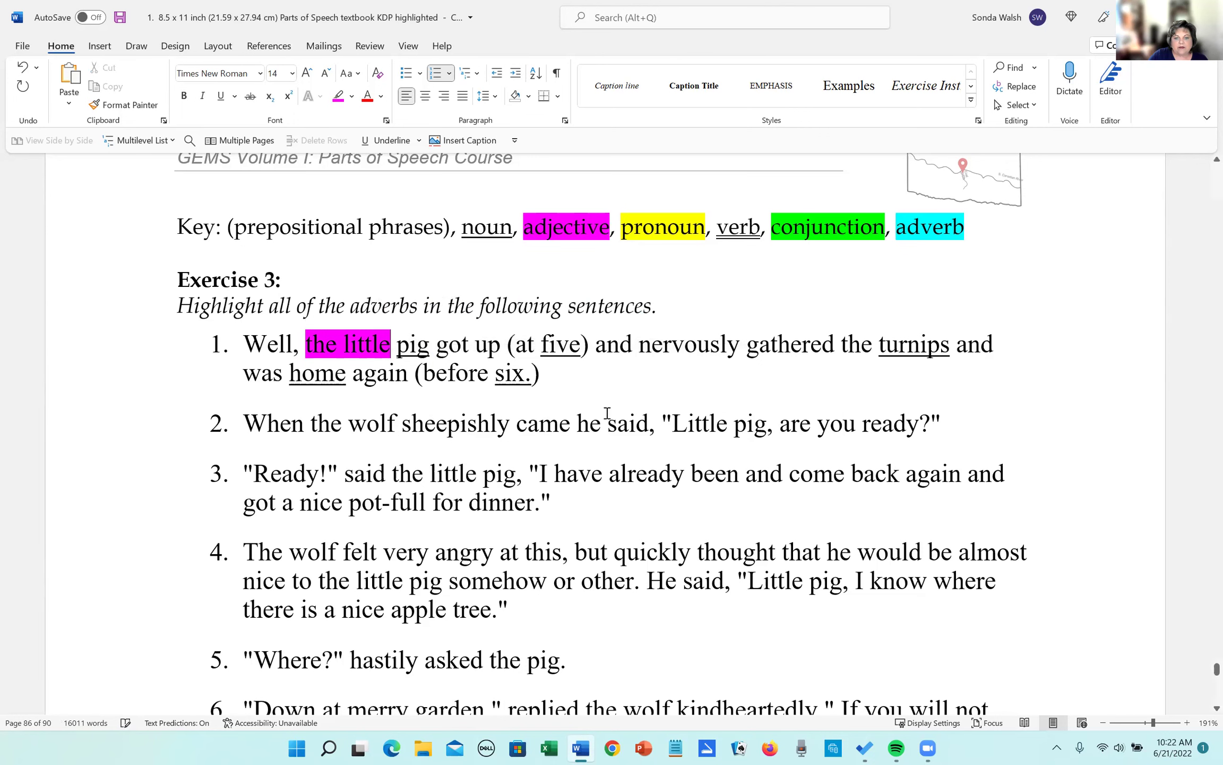
{"action": "left_click_drag", "start_coordinate": [842, 346], "coordinate": [874, 347]}
{"action": "left_click", "coordinate": [894, 322]}
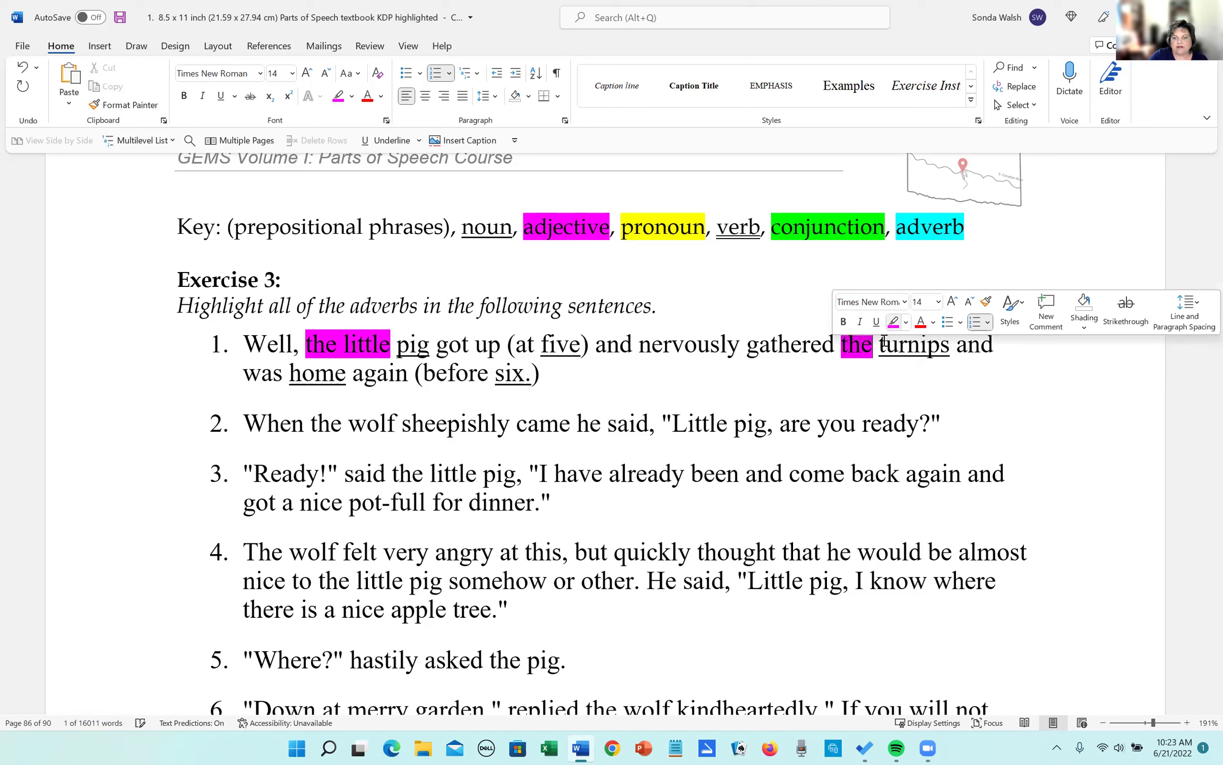
{"action": "left_click", "coordinate": [805, 376]}
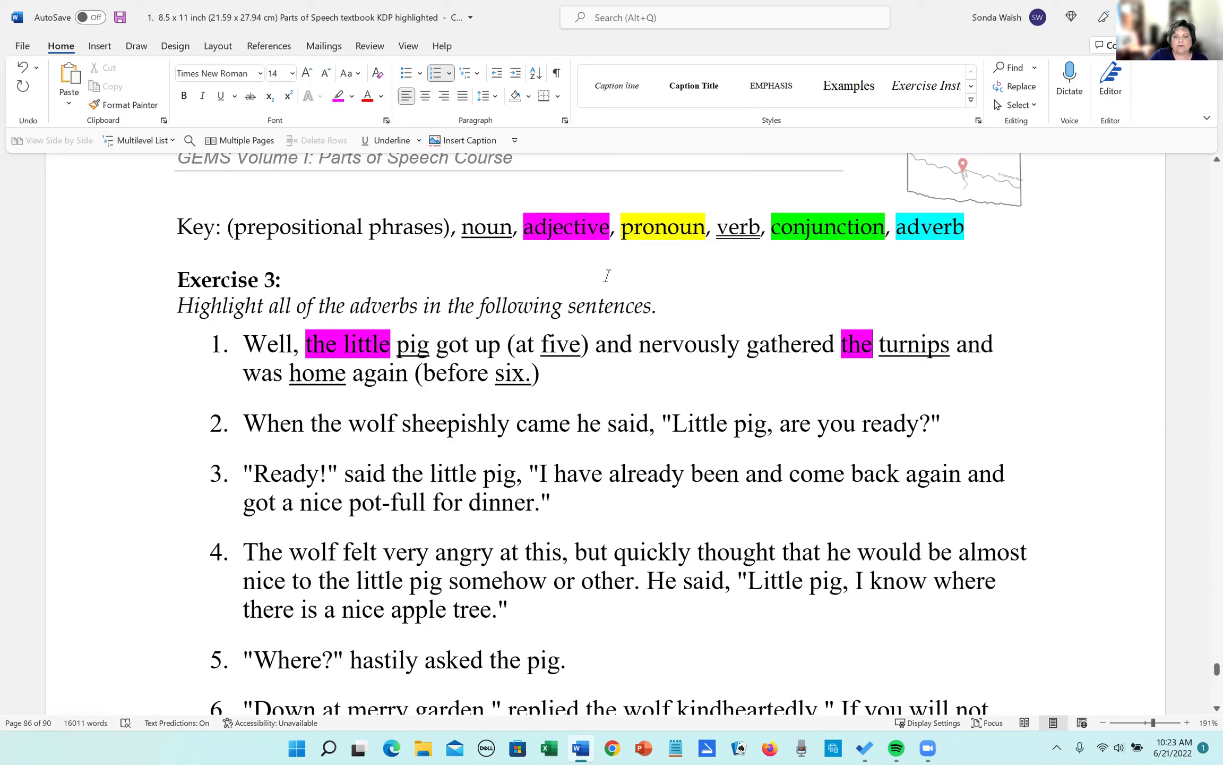
Apply a double underline to the verbs "got", "gathered" and "was" in sentence 1.
{"action": "left_click_drag", "start_coordinate": [437, 345], "coordinate": [470, 345]}
{"action": "left_click", "coordinate": [399, 142]}
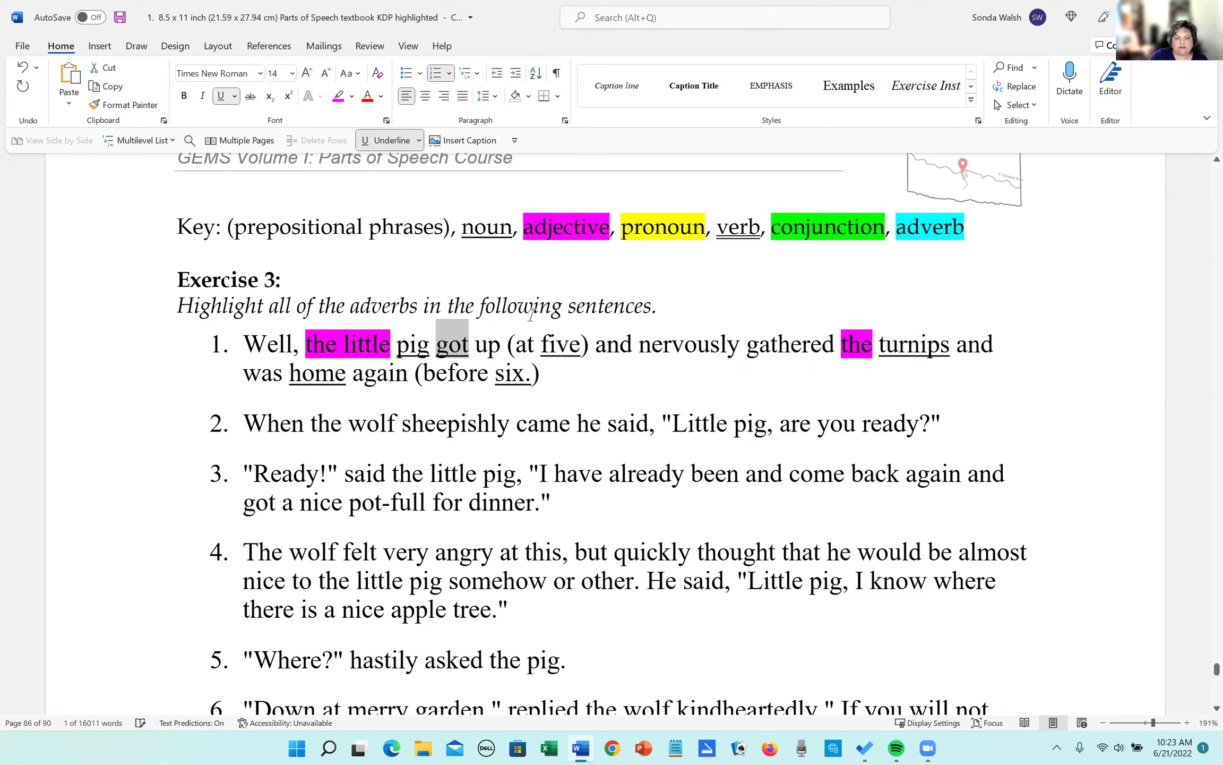
{"action": "left_click", "coordinate": [418, 140]}
{"action": "left_click", "coordinate": [448, 207]}
{"action": "left_click_drag", "start_coordinate": [748, 345], "coordinate": [836, 345]}
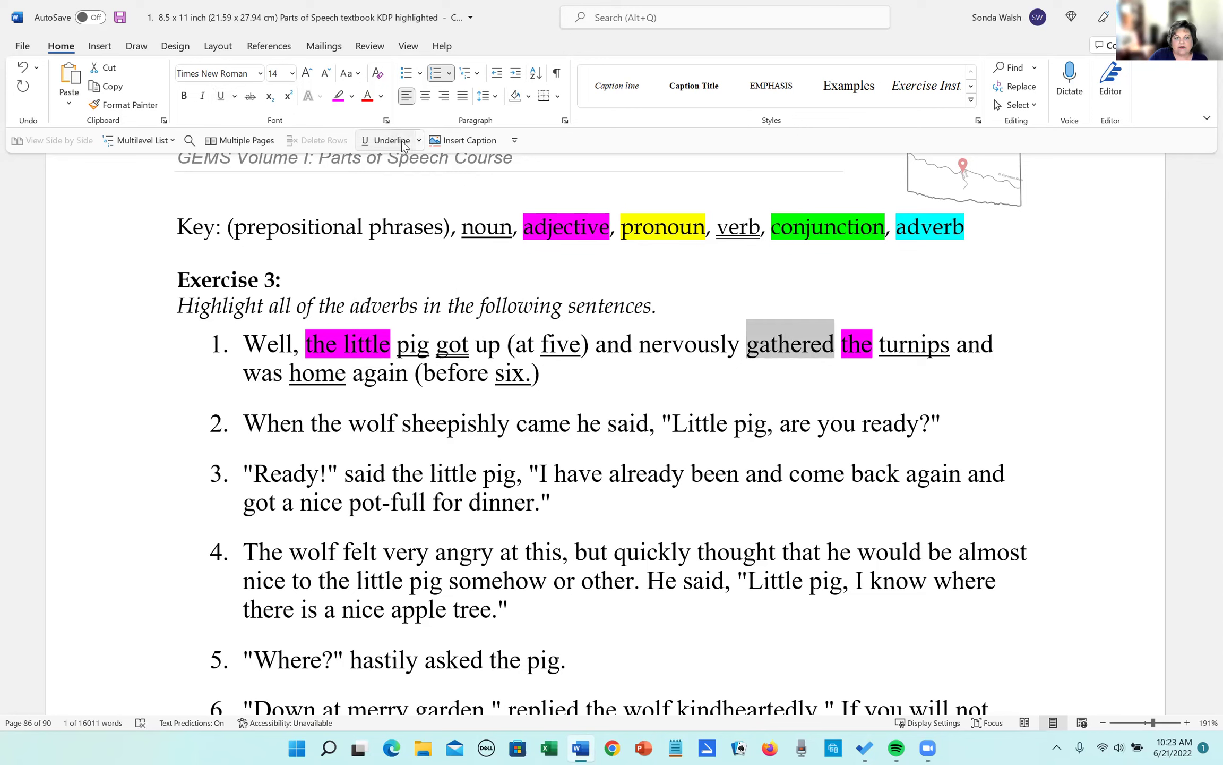
{"action": "left_click", "coordinate": [418, 141]}
{"action": "left_click", "coordinate": [419, 179]}
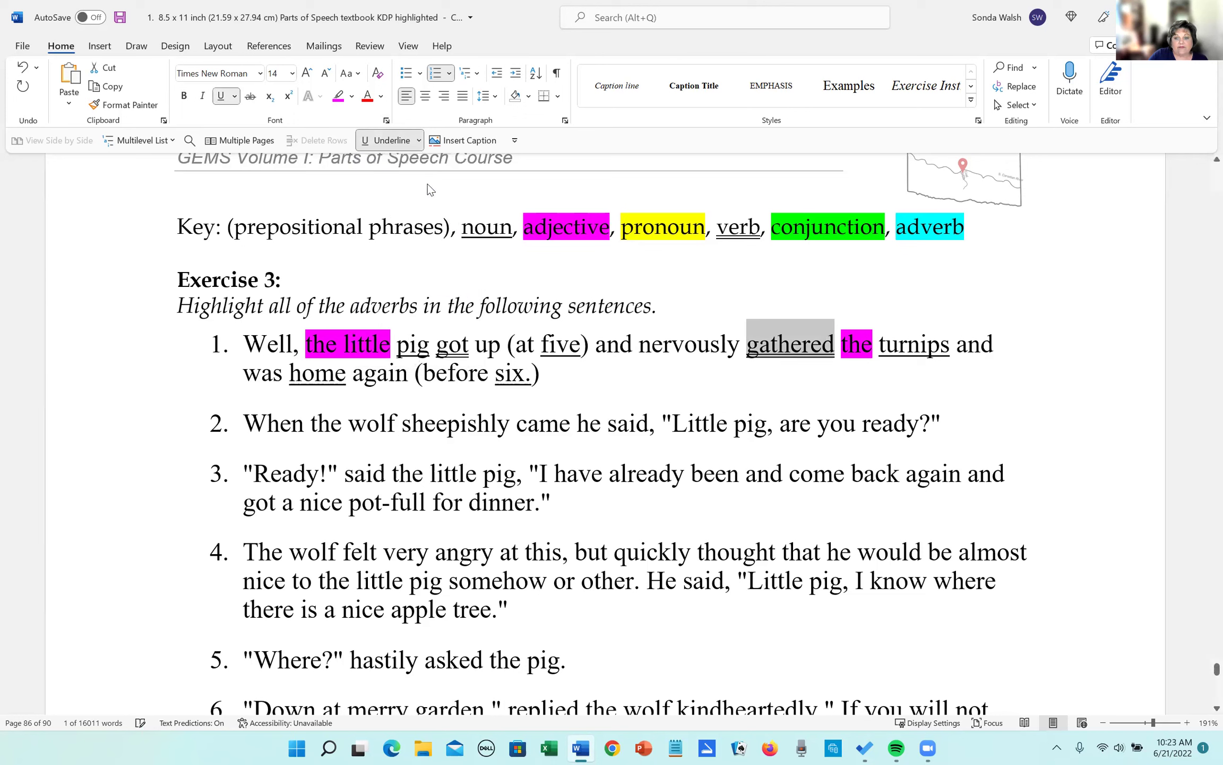
{"action": "left_click_drag", "start_coordinate": [246, 374], "coordinate": [283, 374]}
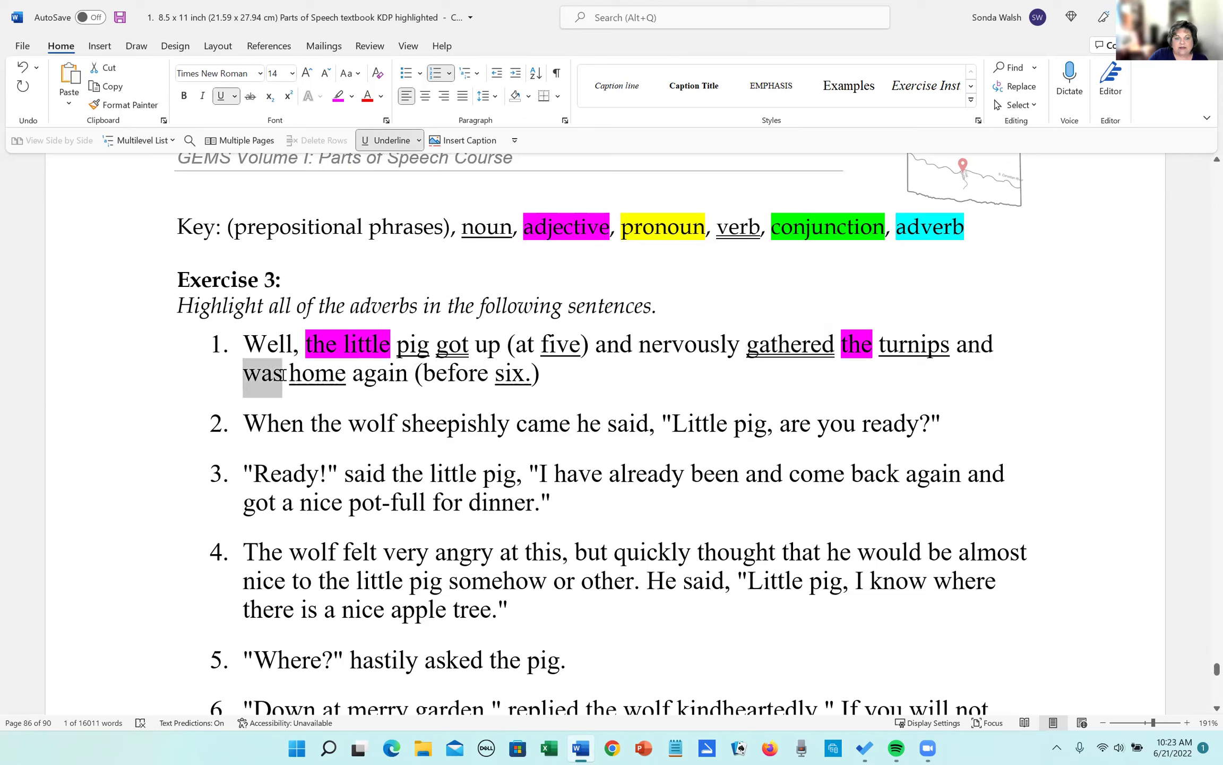
{"action": "left_click", "coordinate": [402, 143]}
Highlight both occurrences of the conjunction "and" in bright green in sentence 1.
{"action": "left_click_drag", "start_coordinate": [601, 345], "coordinate": [633, 346]}
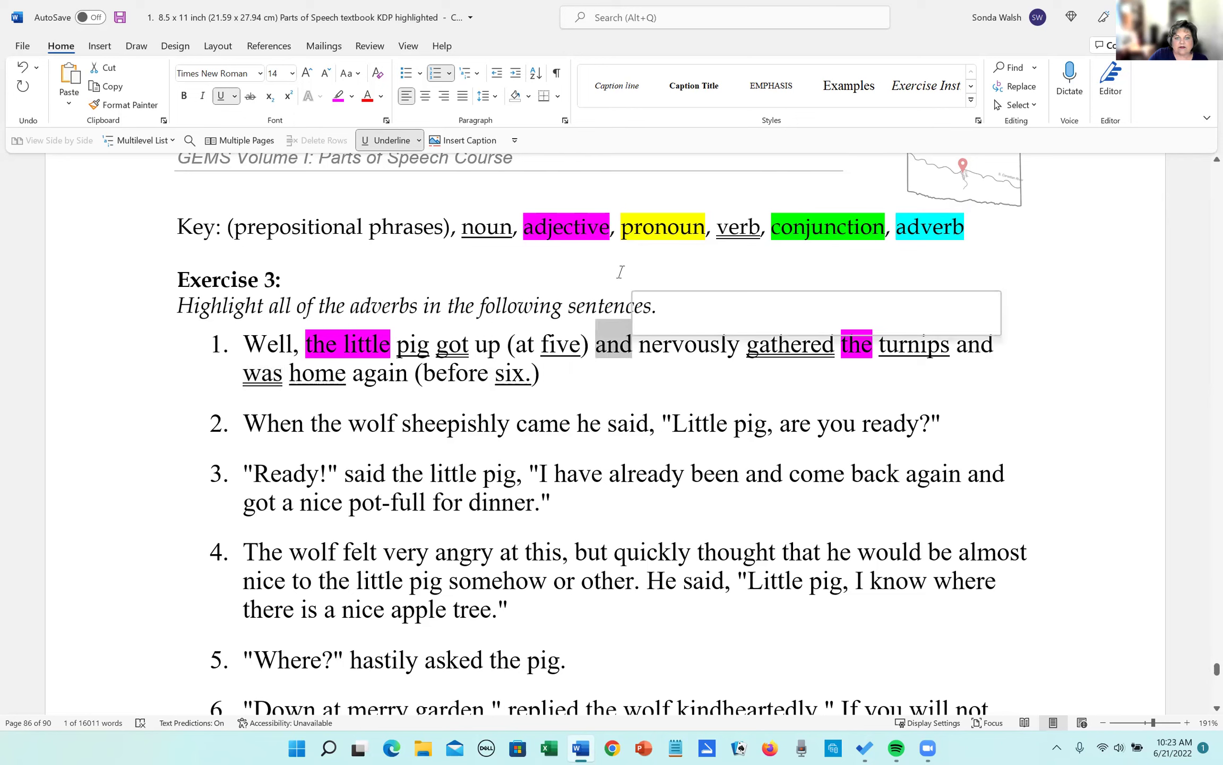
{"action": "left_click", "coordinate": [420, 140]}
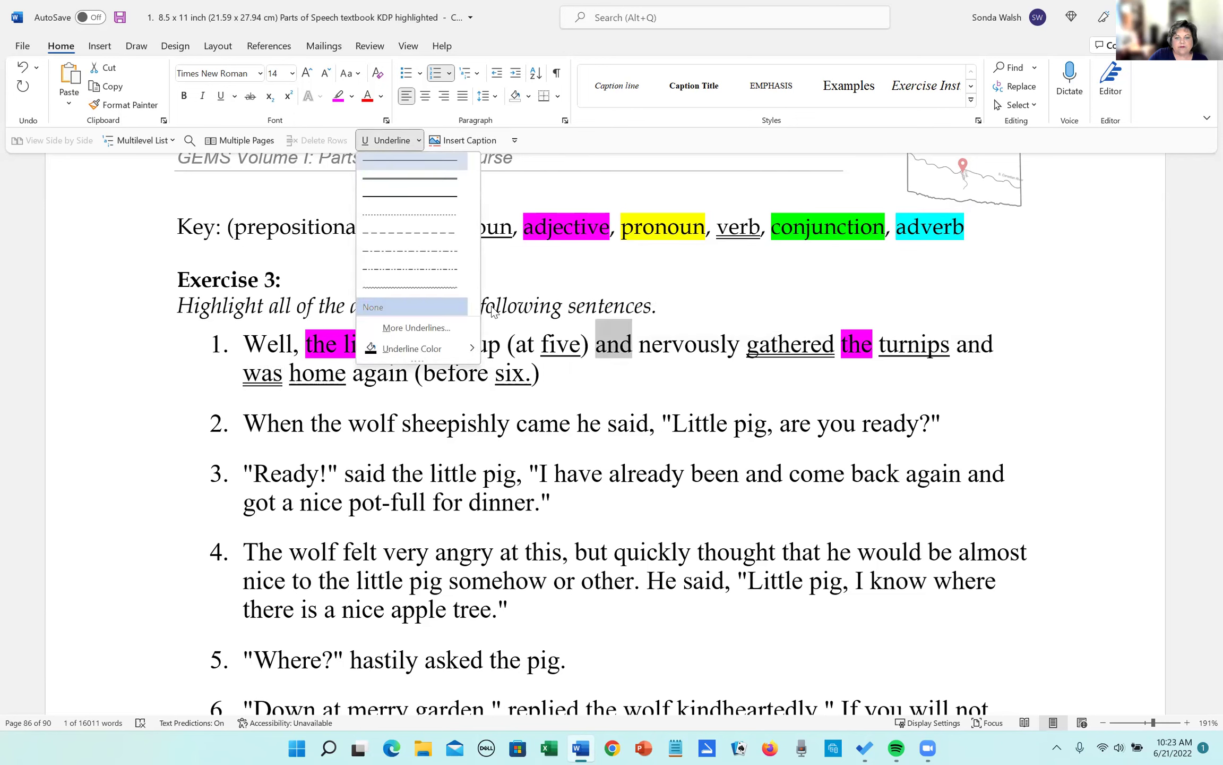
{"action": "right_click", "coordinate": [617, 357]}
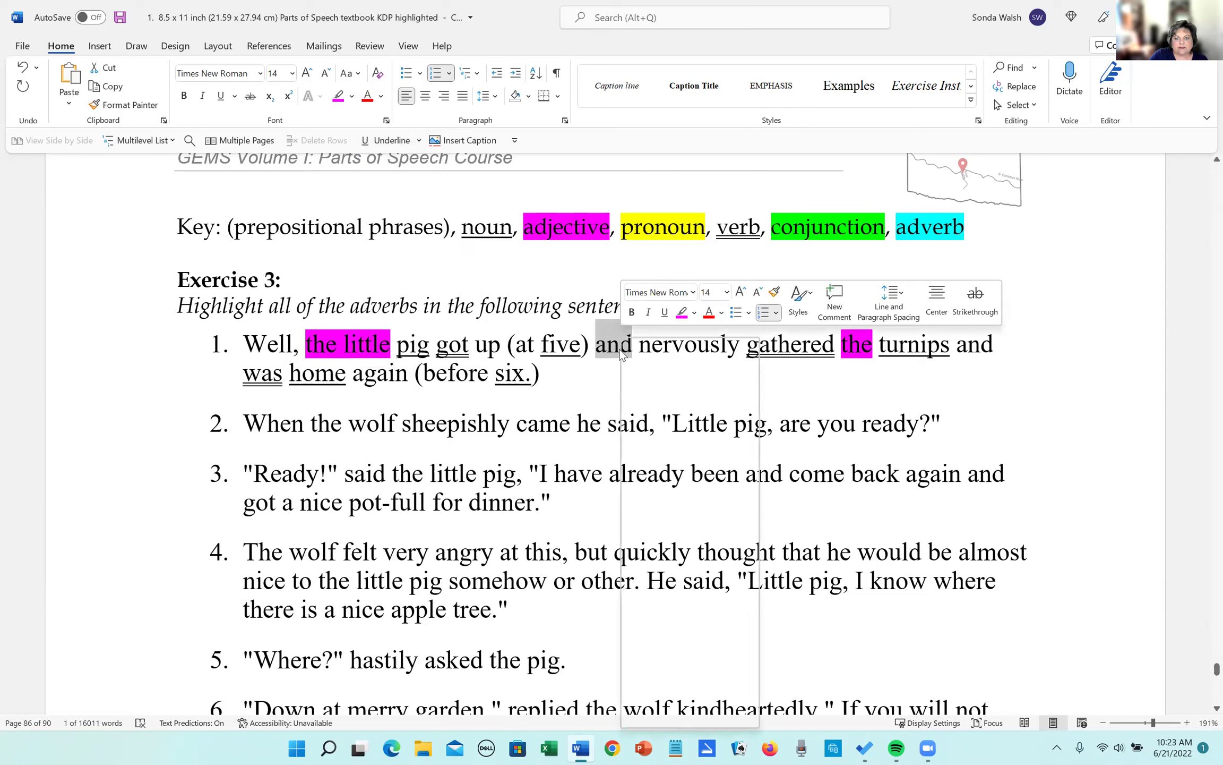
{"action": "left_click", "coordinate": [694, 313]}
{"action": "left_click", "coordinate": [706, 328]}
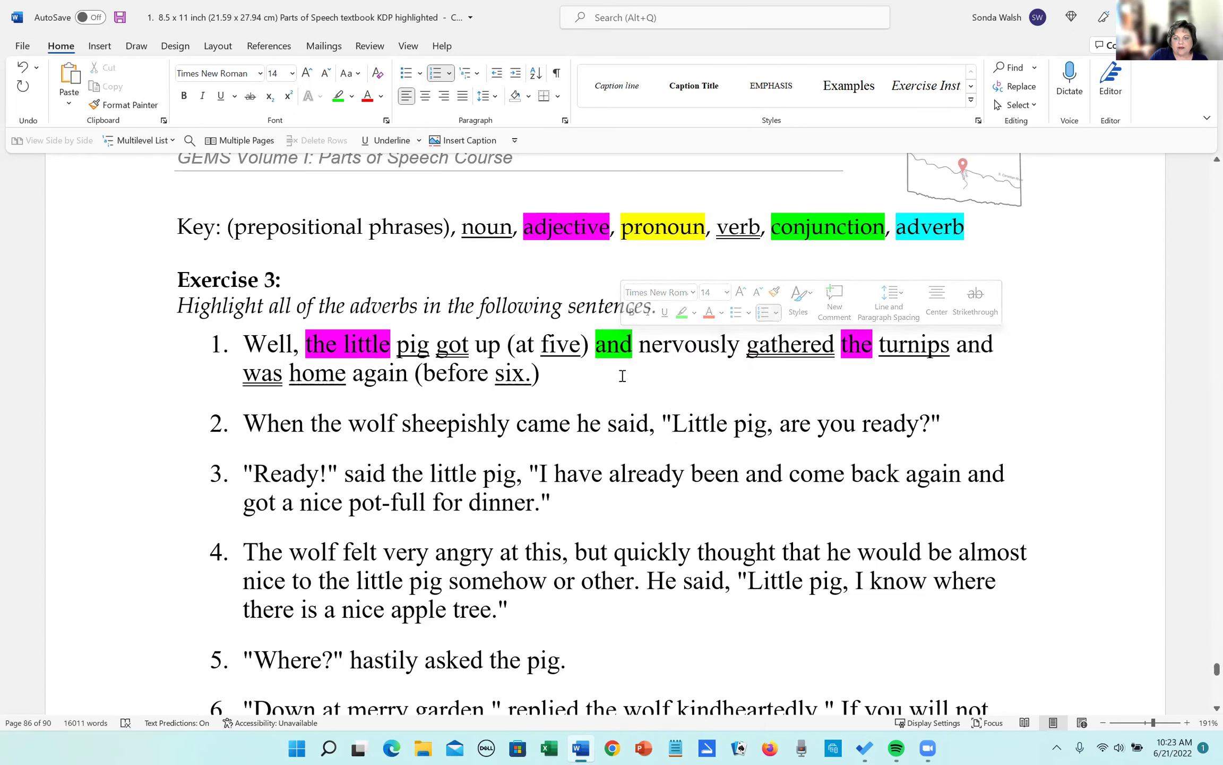
{"action": "left_click_drag", "start_coordinate": [956, 345], "coordinate": [995, 346]}
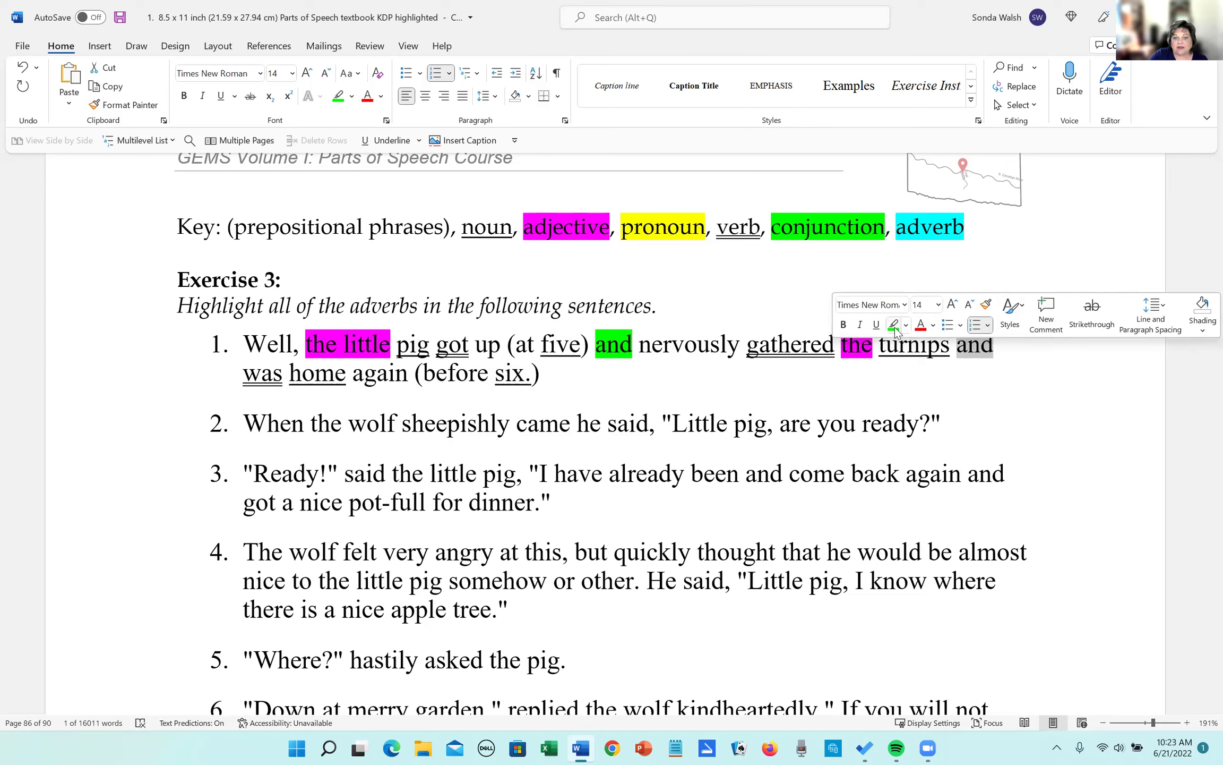
{"action": "left_click", "coordinate": [893, 324]}
{"action": "left_click", "coordinate": [615, 403]}
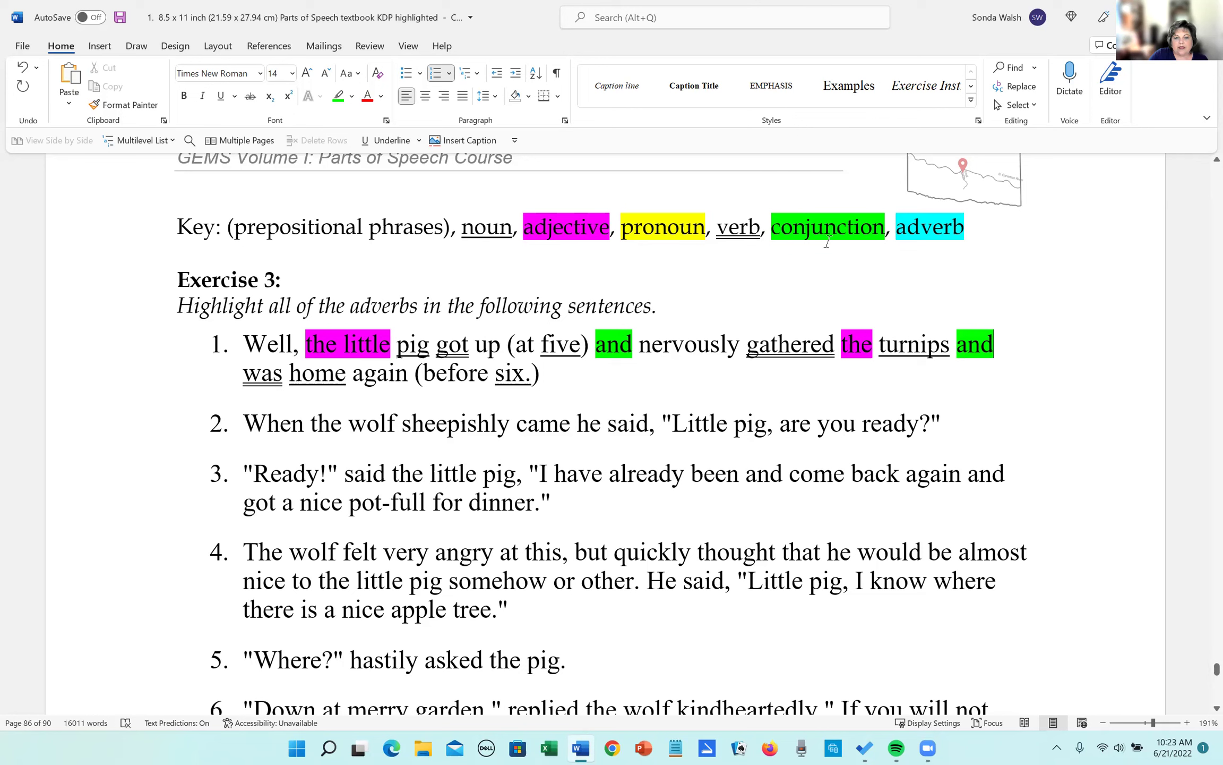
Highlight the adverbs "Well", "up", "nervously" and "again" in turquoise in sentence 1.
{"action": "left_click_drag", "start_coordinate": [243, 342], "coordinate": [294, 345]}
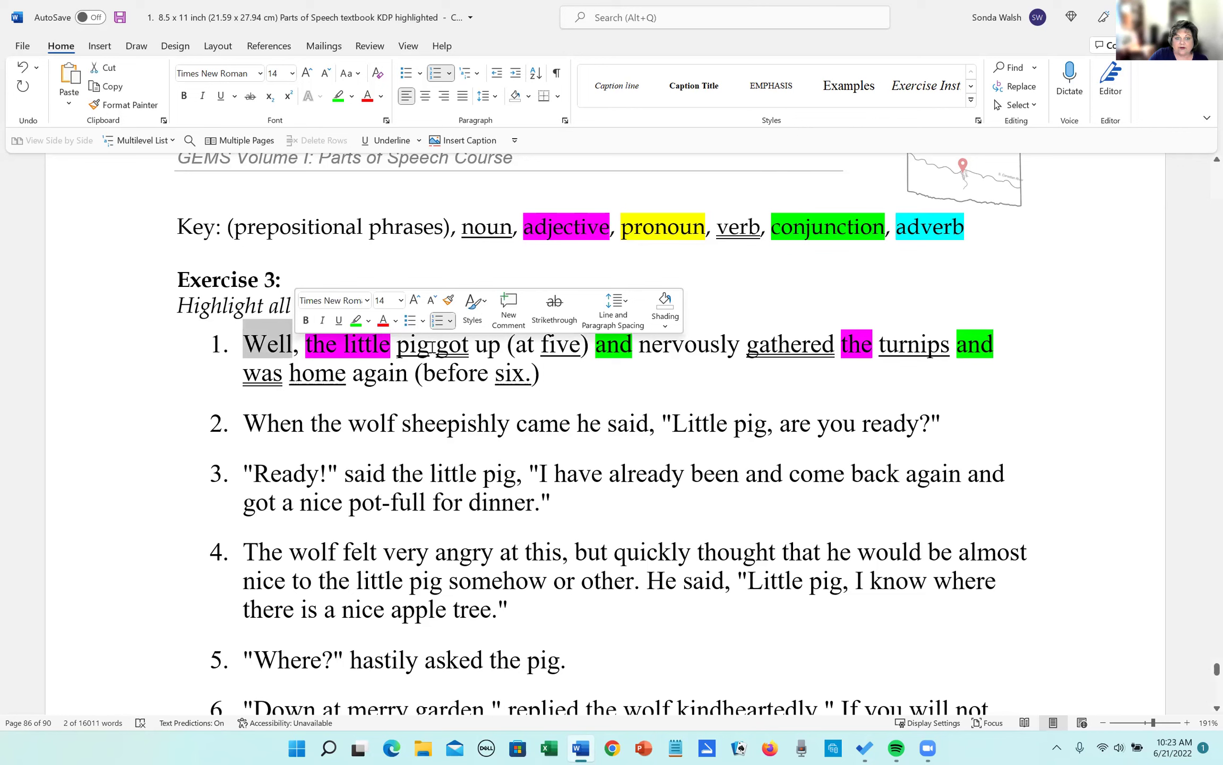
{"action": "left_click", "coordinate": [369, 321]}
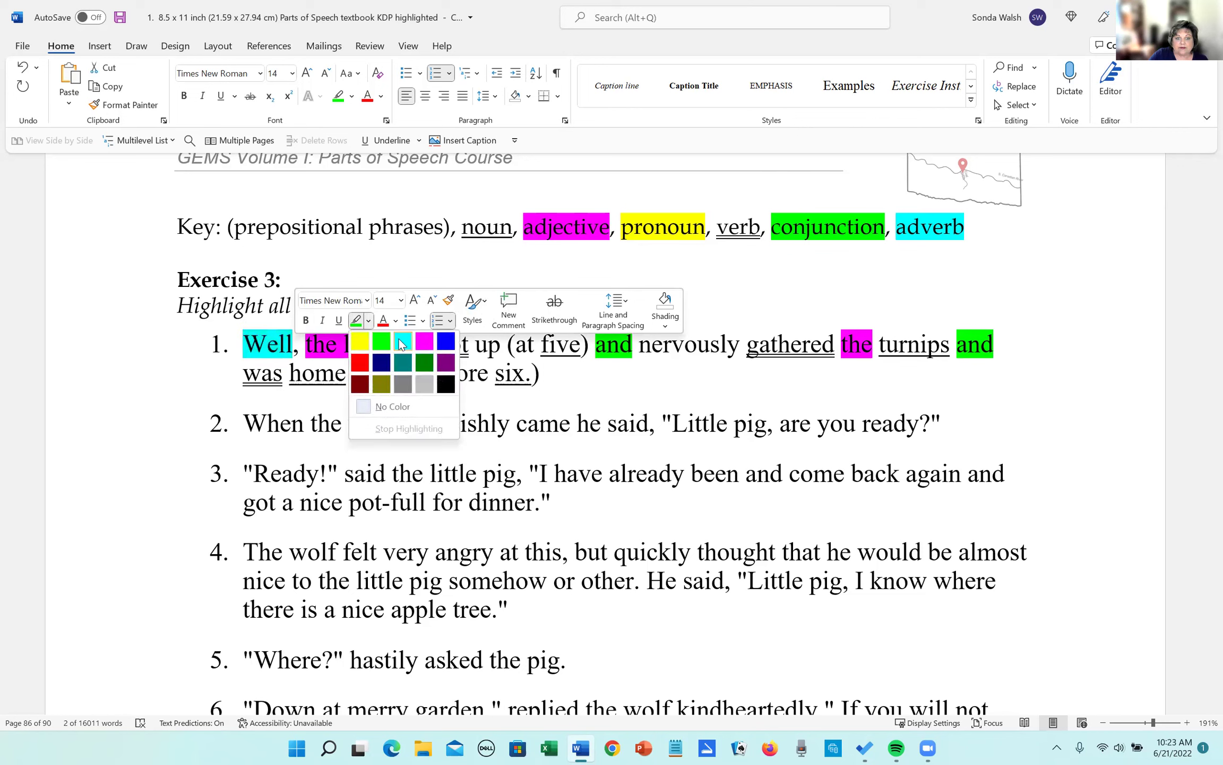
{"action": "left_click", "coordinate": [399, 338]}
{"action": "left_click", "coordinate": [419, 381]}
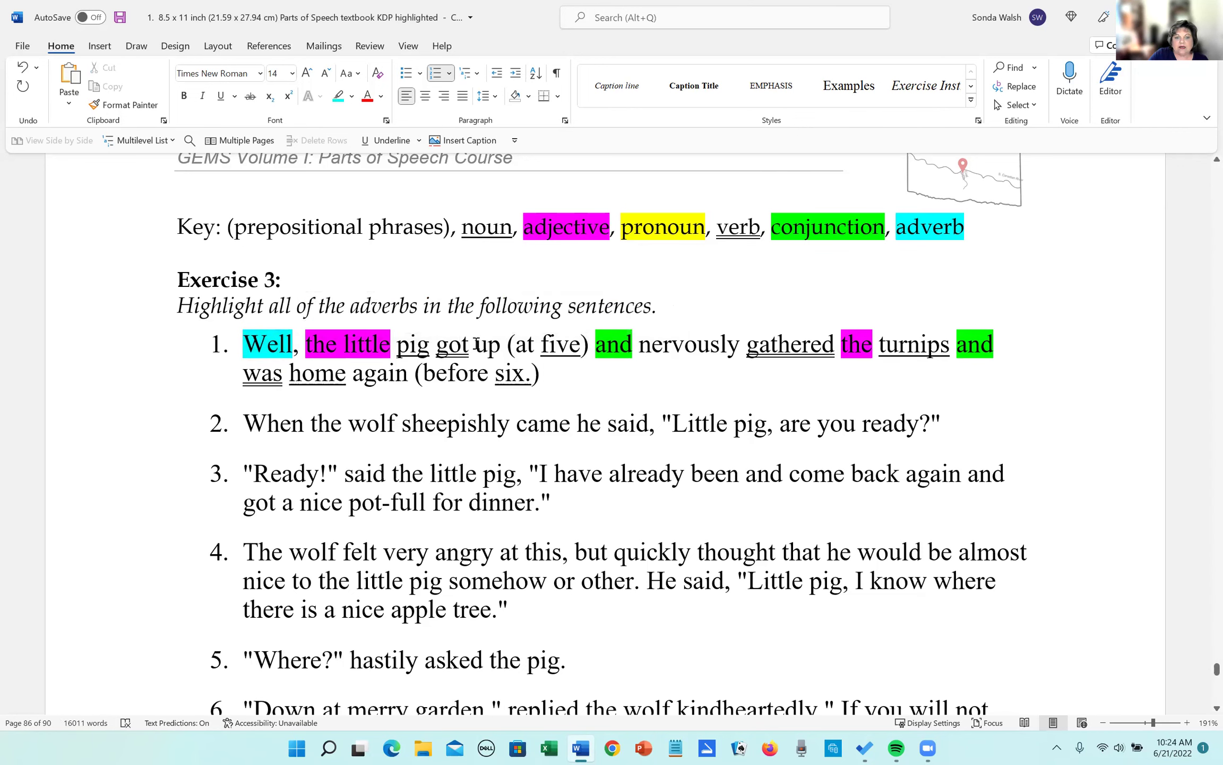
{"action": "left_click_drag", "start_coordinate": [476, 344], "coordinate": [502, 345]}
{"action": "left_click", "coordinate": [559, 324]}
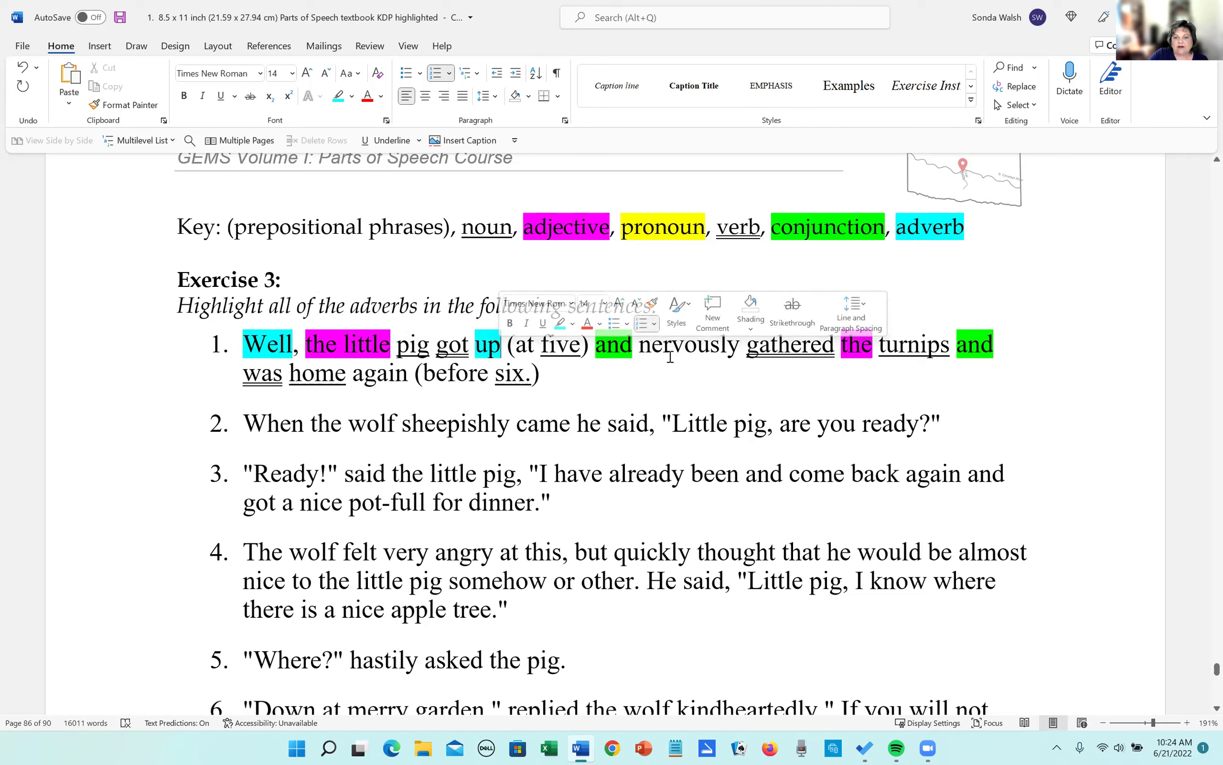
{"action": "left_click_drag", "start_coordinate": [641, 348], "coordinate": [763, 349]}
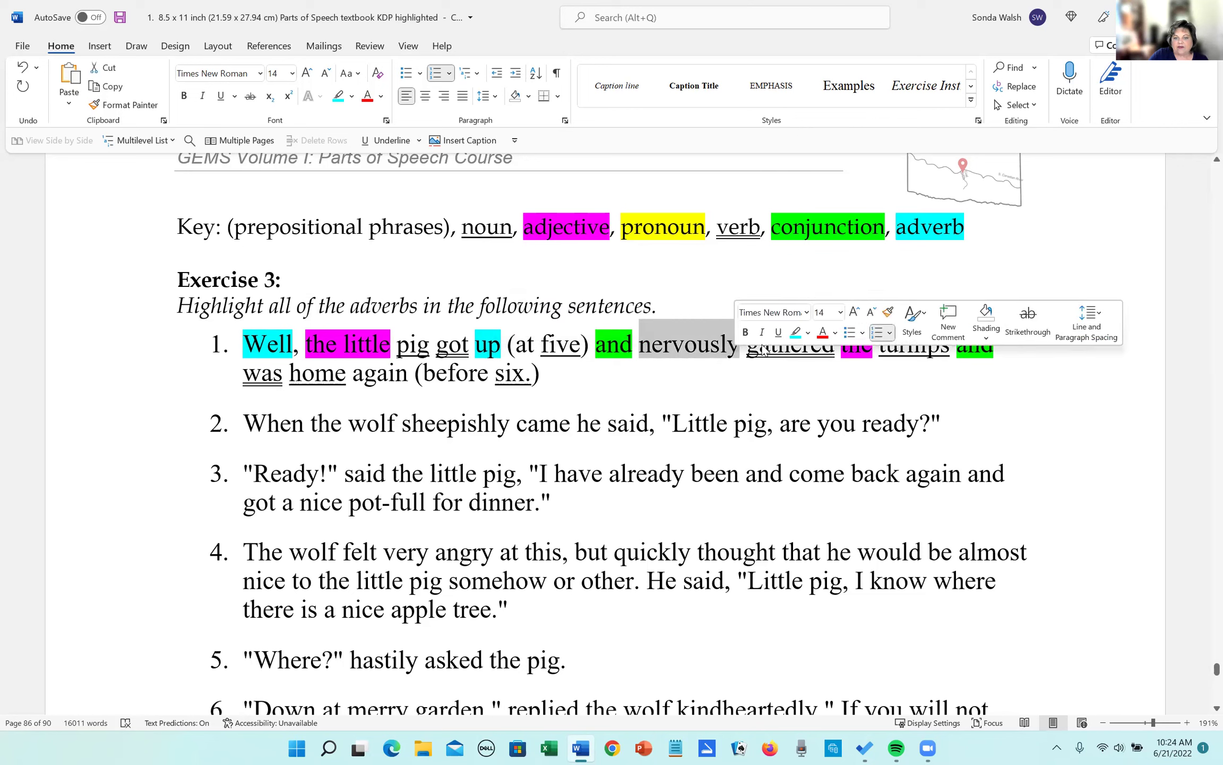
{"action": "left_click", "coordinate": [794, 334]}
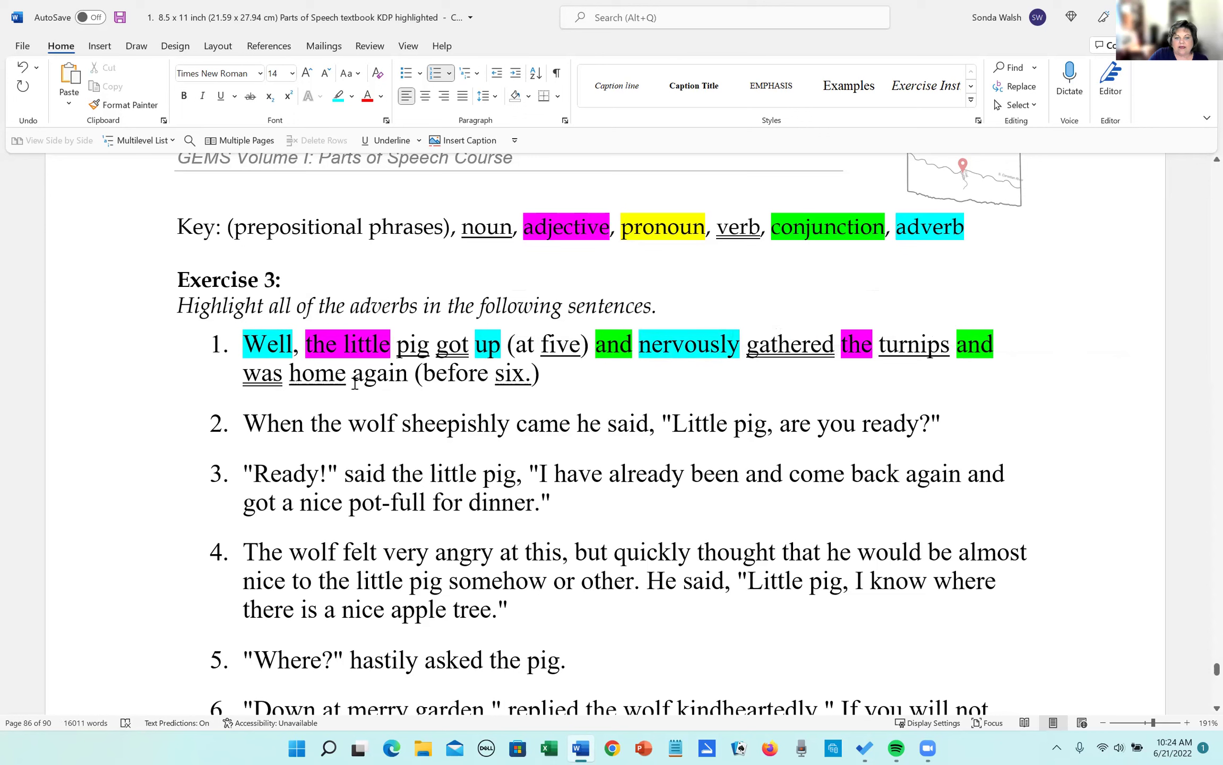
{"action": "left_click_drag", "start_coordinate": [356, 373], "coordinate": [410, 374]}
{"action": "left_click", "coordinate": [471, 351]}
{"action": "left_click", "coordinate": [557, 403]}
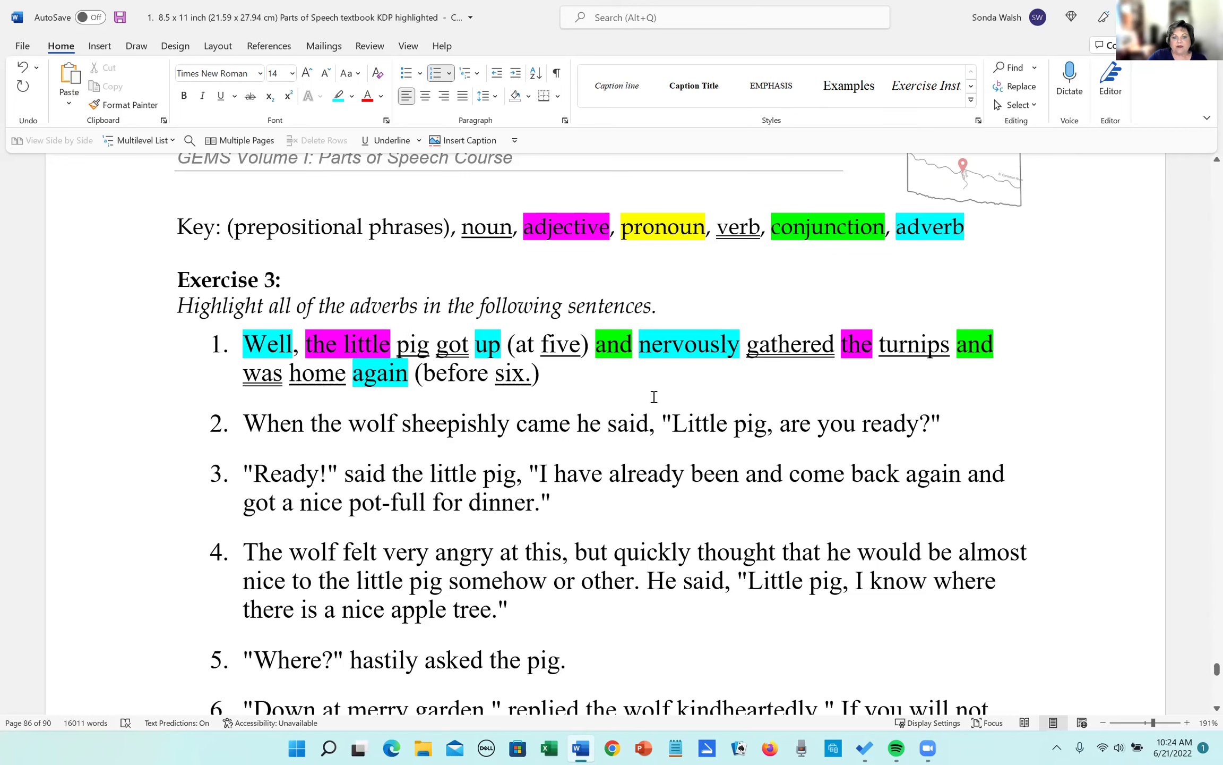
{"action": "scroll", "coordinate": [610, 374], "scroll_direction": "down", "scroll_amount": 2}
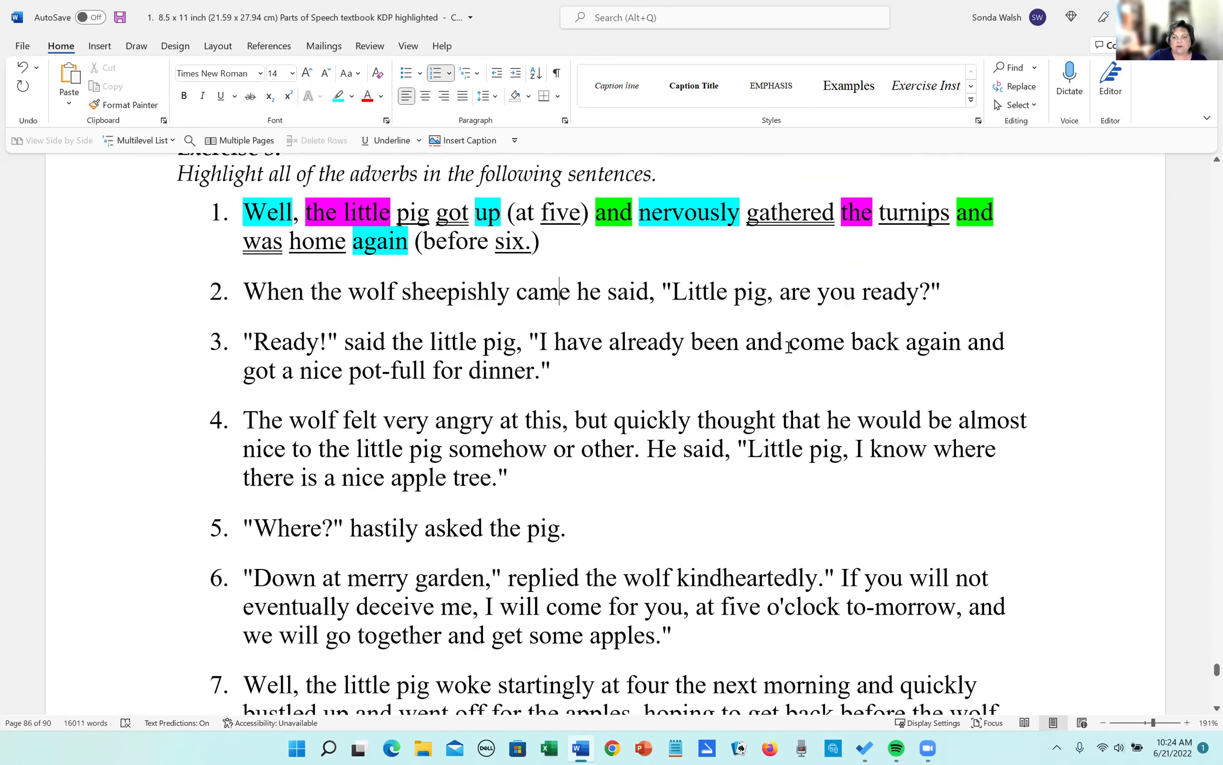
{"action": "scroll", "coordinate": [813, 336], "scroll_direction": "up", "scroll_amount": 1}
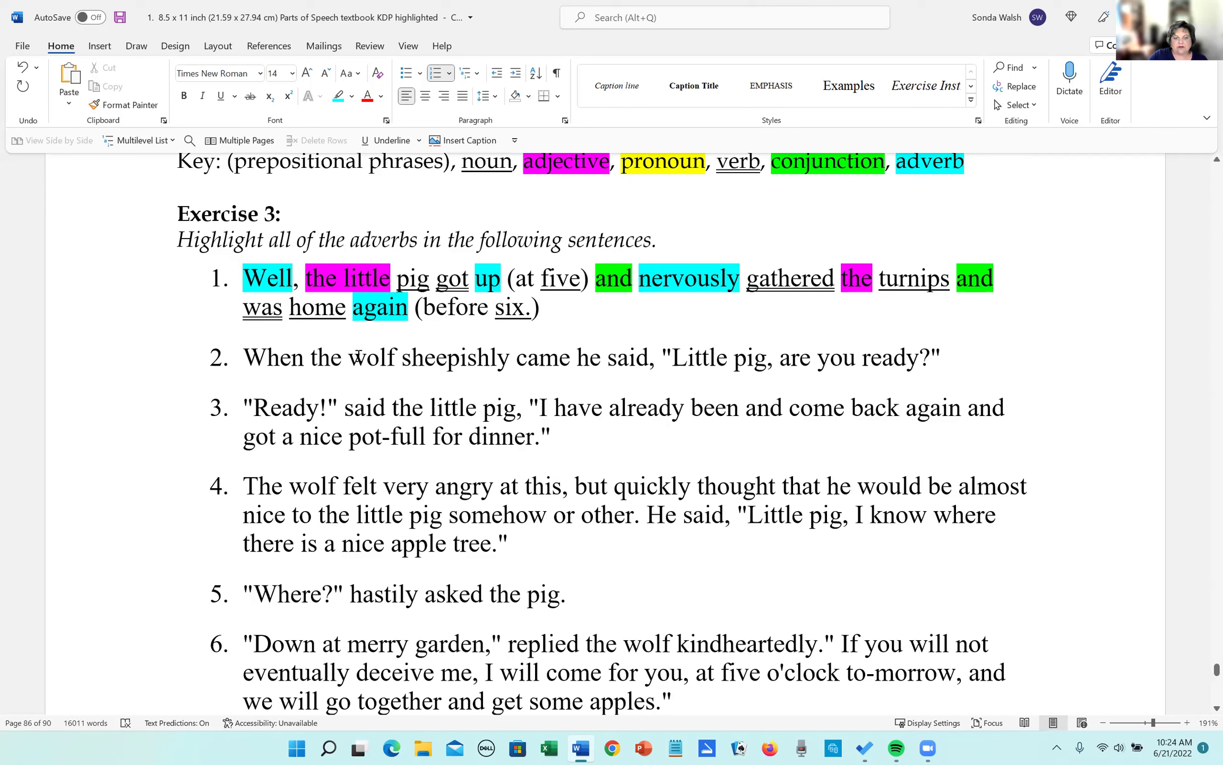
Apply a single underline to the nouns "wolf" and "pig" in sentence 2.
{"action": "left_click_drag", "start_coordinate": [349, 357], "coordinate": [393, 359]}
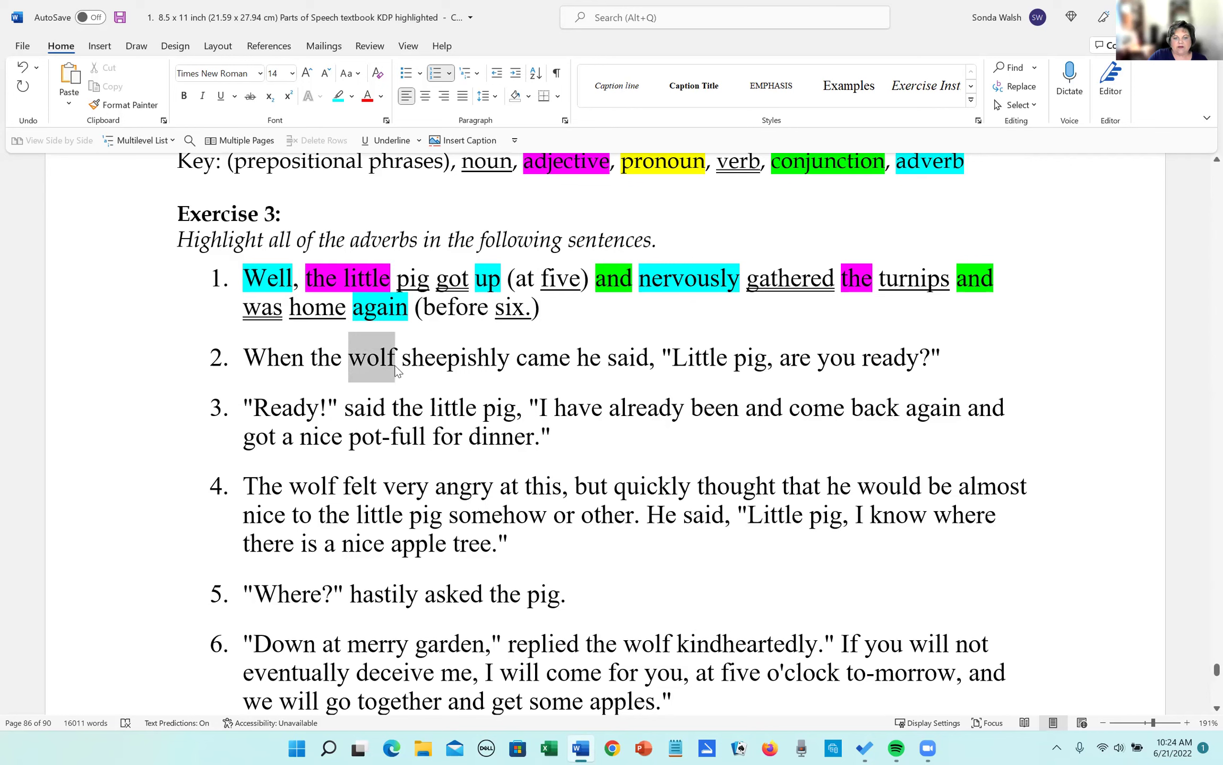
{"action": "left_click_drag", "start_coordinate": [736, 367], "coordinate": [766, 367], "text": "ctrl"}
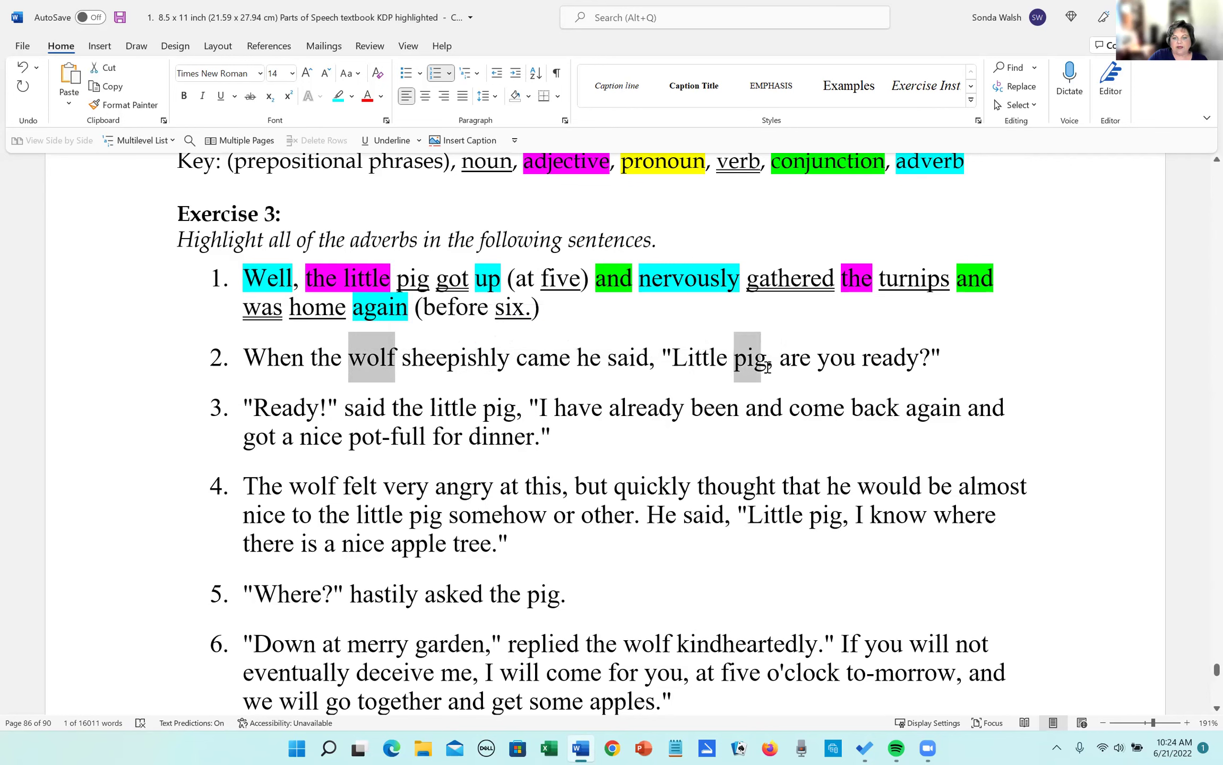
{"action": "key", "text": "ctrl+u"}
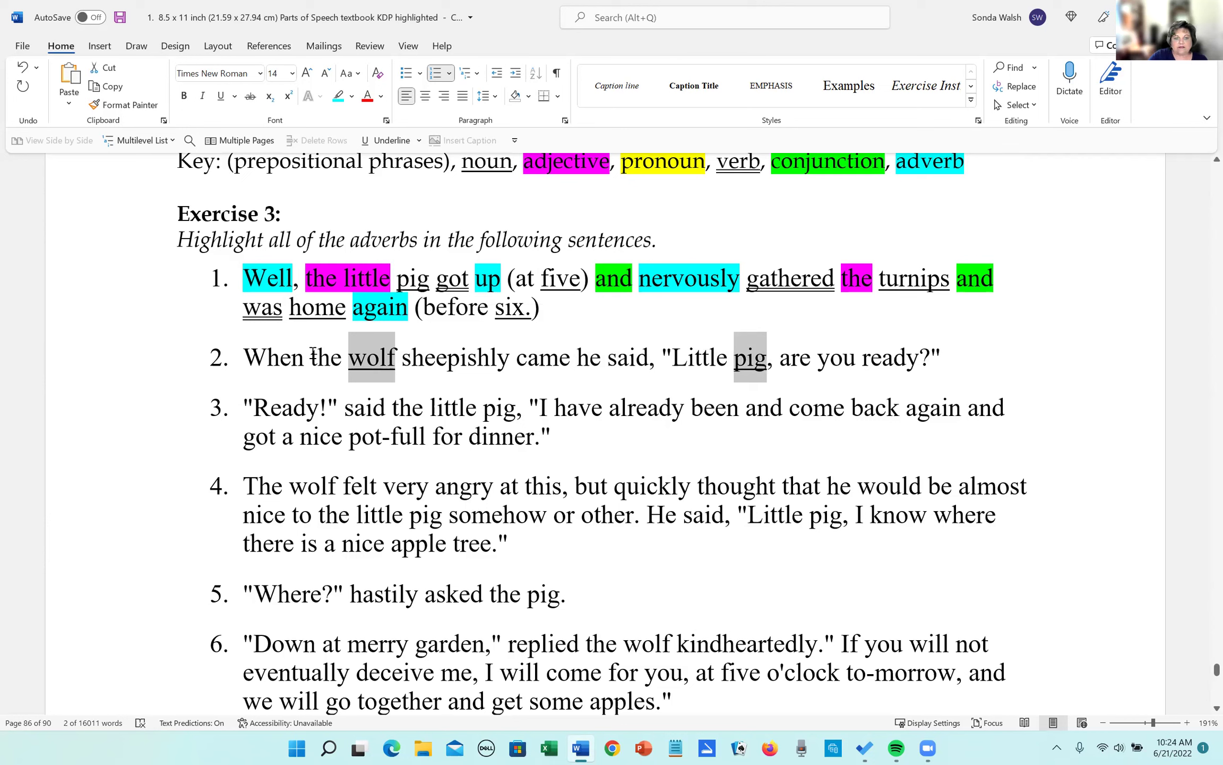
Highlight the adjectives "the" before "wolf" and "Little" before "pig" in pink in sentence 2.
{"action": "double_click", "coordinate": [330, 350]}
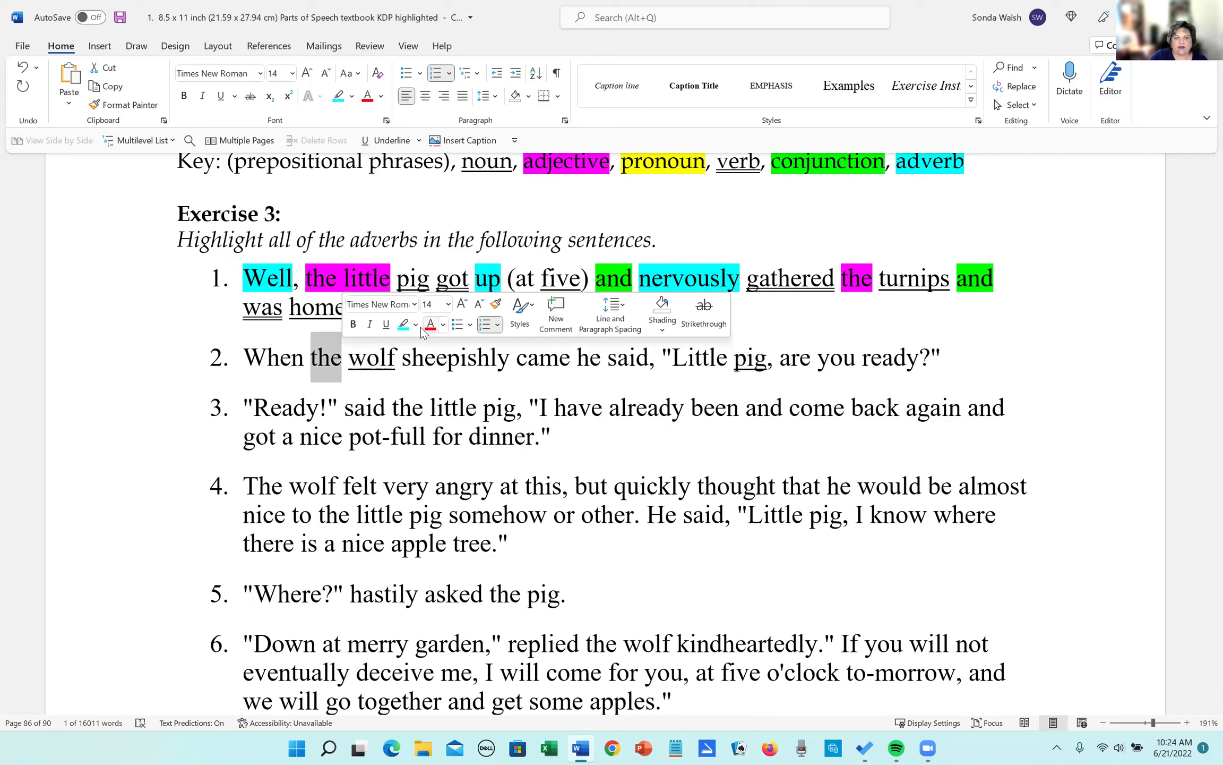
{"action": "left_click", "coordinate": [416, 324]}
{"action": "left_click", "coordinate": [473, 346]}
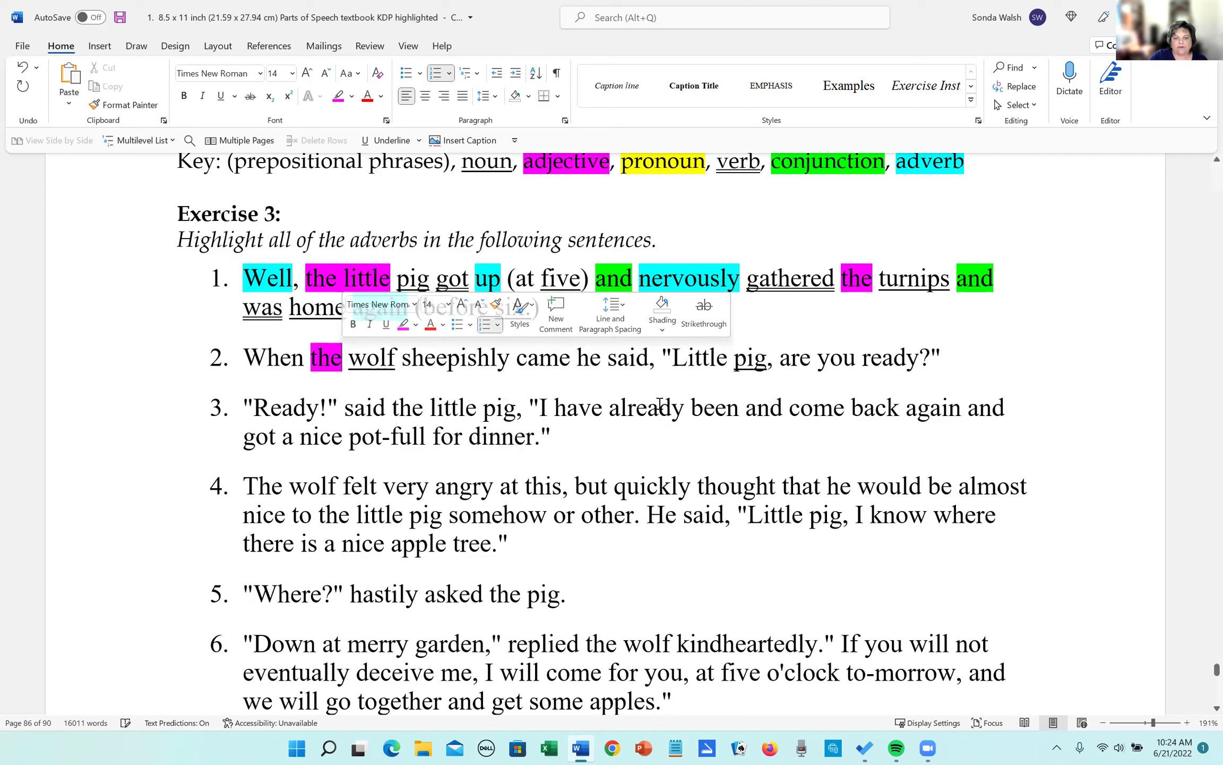
{"action": "left_click_drag", "start_coordinate": [672, 372], "coordinate": [730, 370]}
{"action": "left_click", "coordinate": [790, 348]}
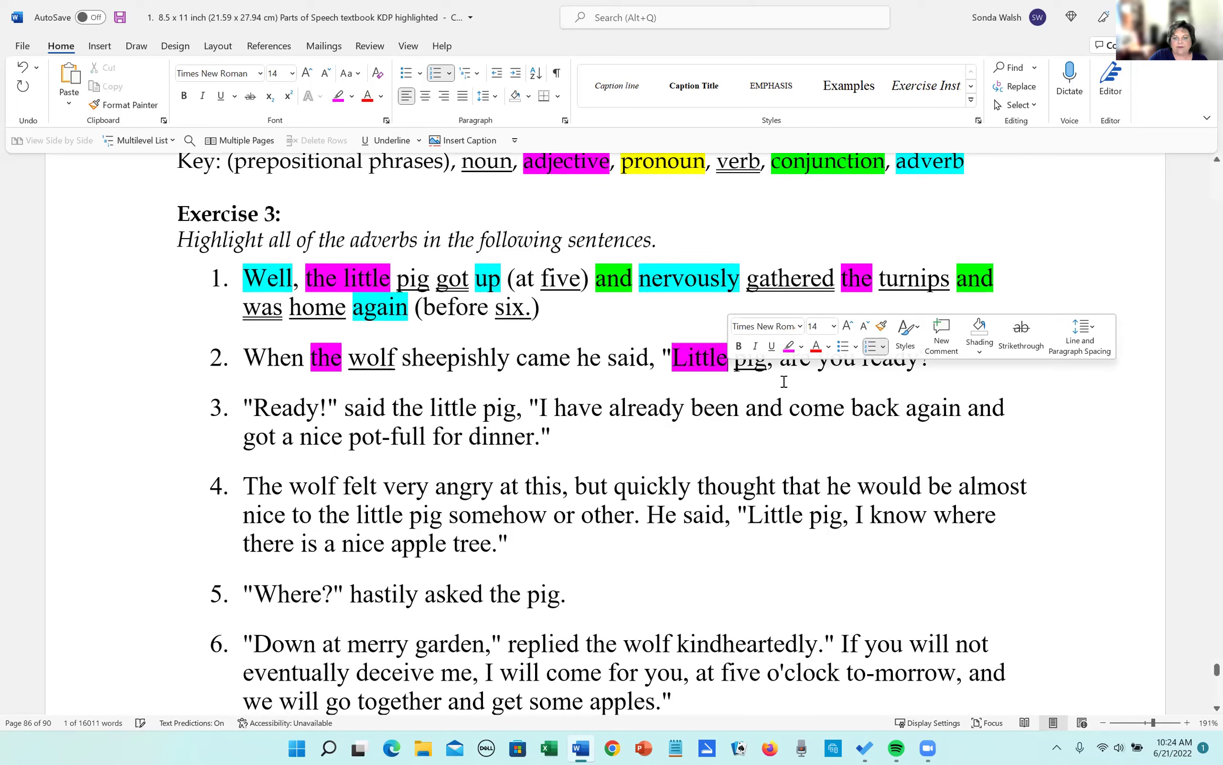
{"action": "left_click", "coordinate": [792, 393]}
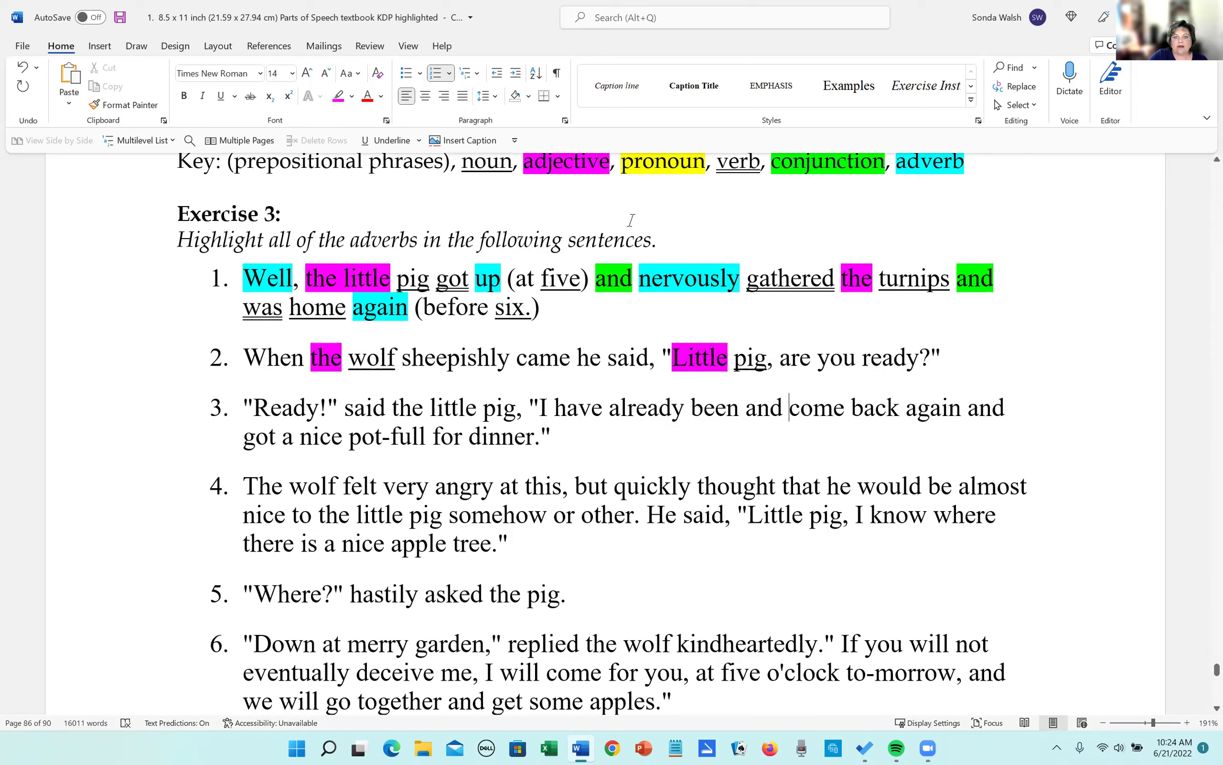
Highlight the pronouns "you" and "he" in yellow in sentence 2.
{"action": "left_click_drag", "start_coordinate": [818, 368], "coordinate": [860, 366]}
{"action": "left_click", "coordinate": [906, 342]}
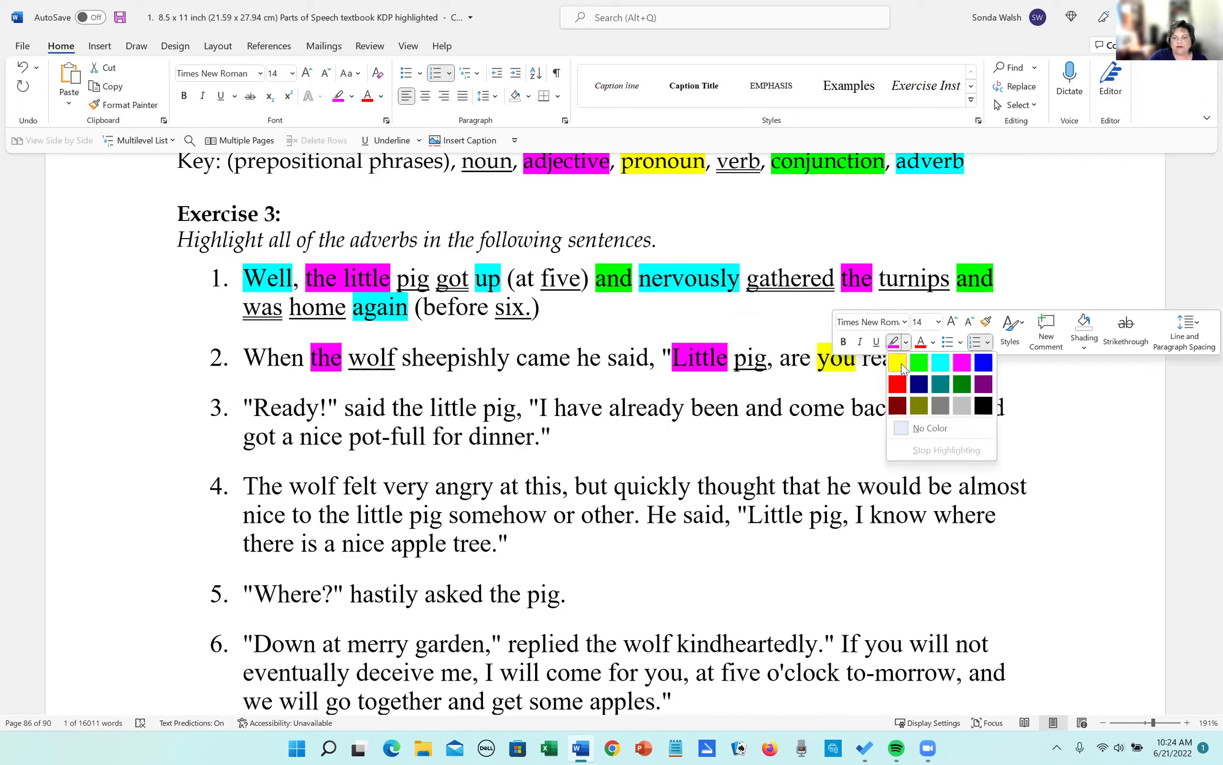
{"action": "left_click", "coordinate": [897, 363]}
{"action": "left_click", "coordinate": [596, 359]}
{"action": "left_click_drag", "start_coordinate": [595, 360], "coordinate": [576, 360]}
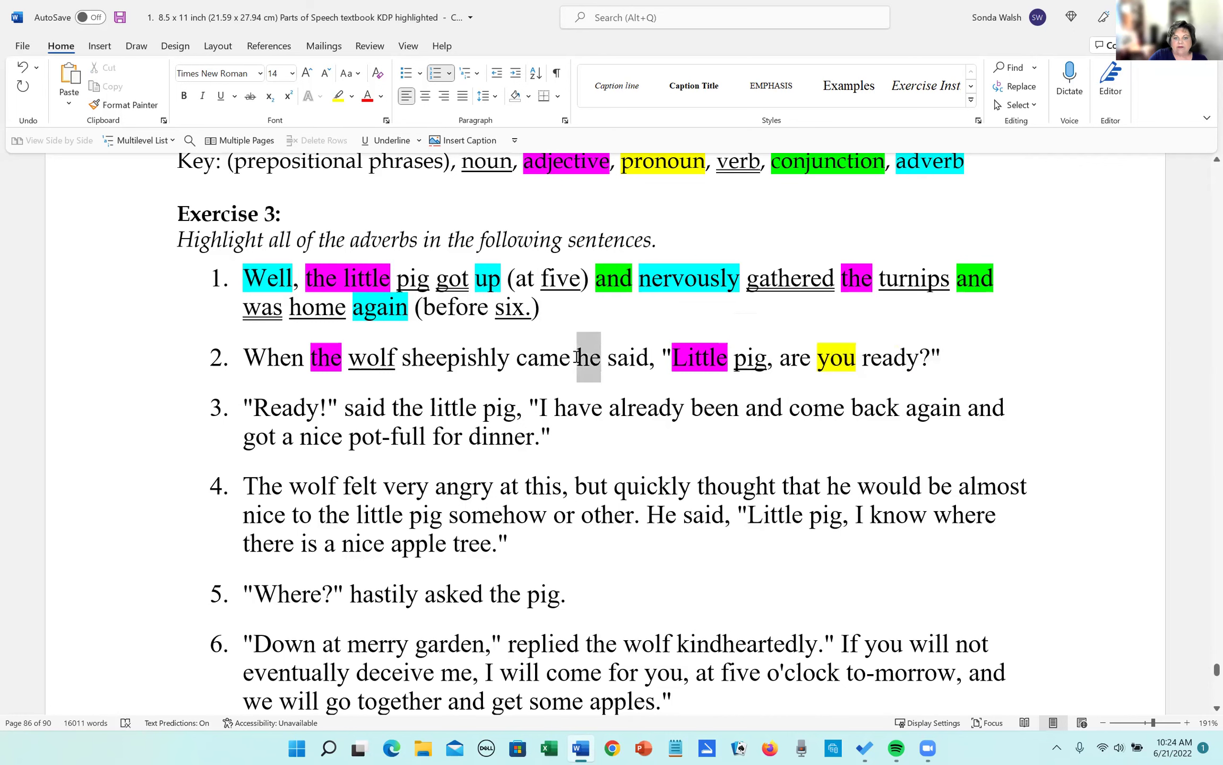
{"action": "left_click", "coordinate": [635, 332]}
{"action": "left_click", "coordinate": [579, 366]}
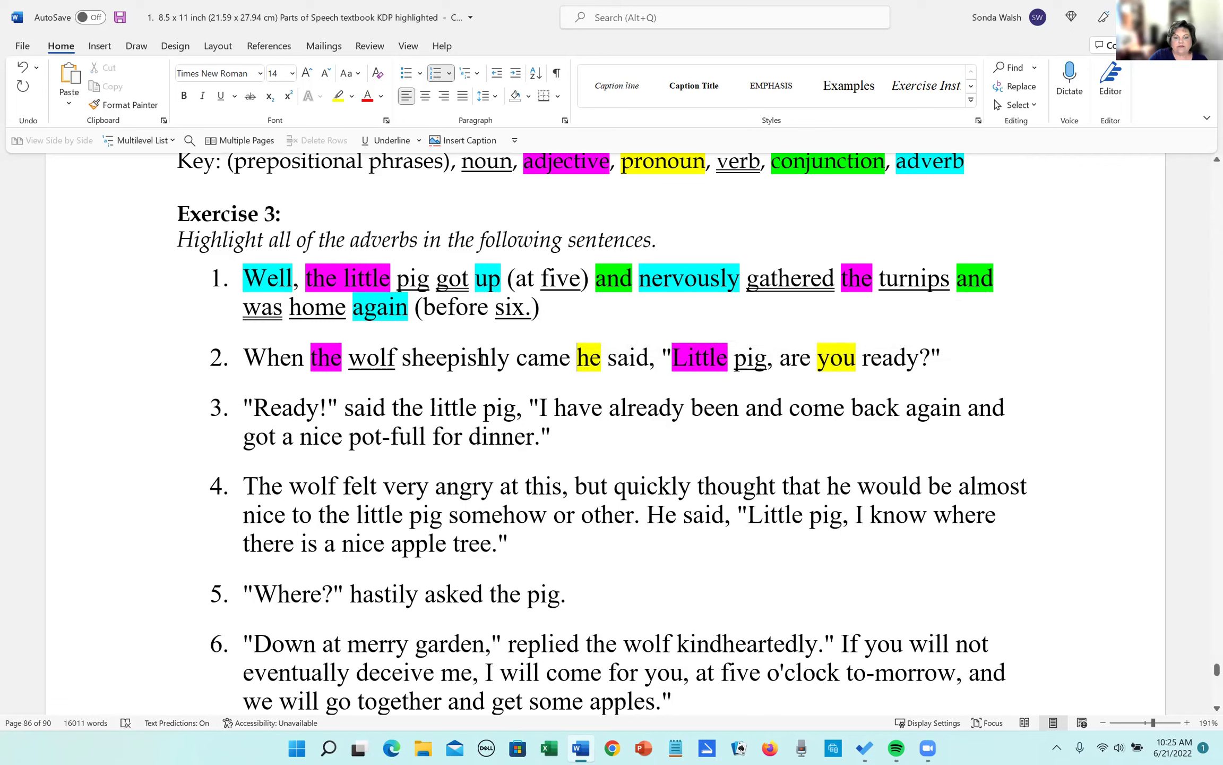
Apply a double underline to the verbs "came", "said" and "are" in sentence 2.
{"action": "left_click_drag", "start_coordinate": [515, 358], "coordinate": [571, 357]}
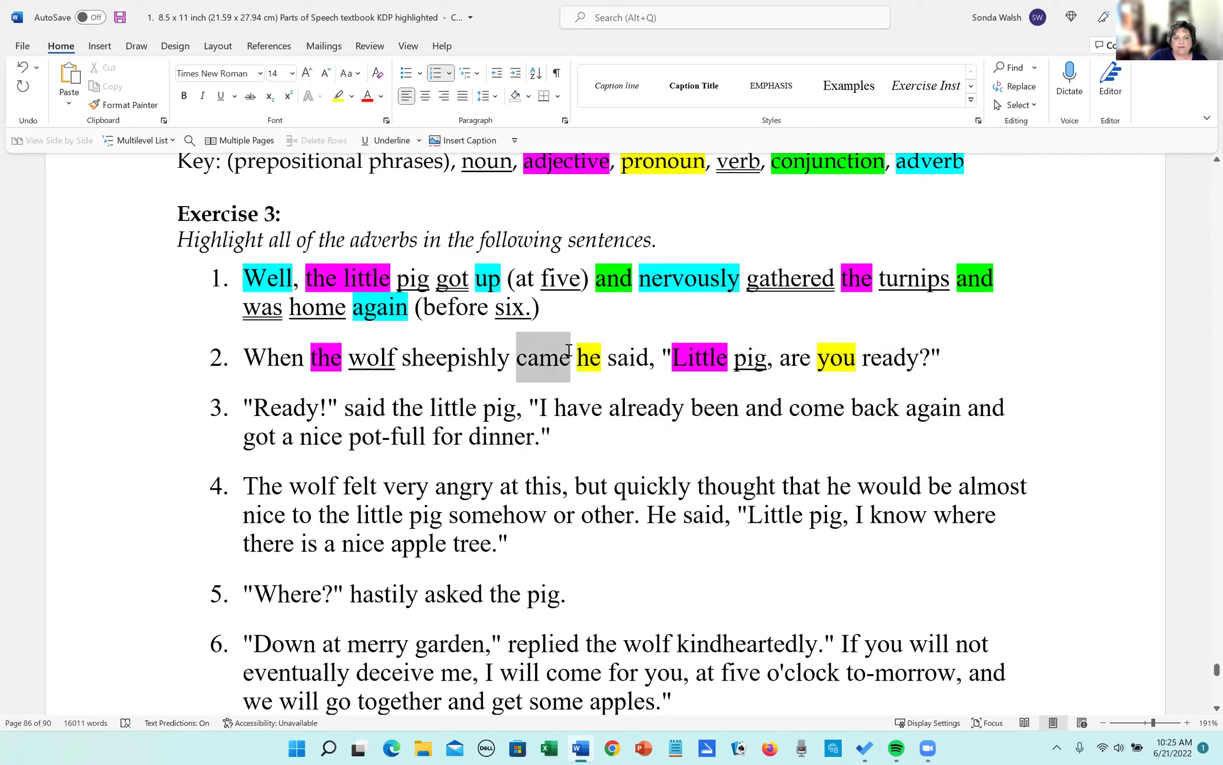
{"action": "left_click", "coordinate": [387, 140]}
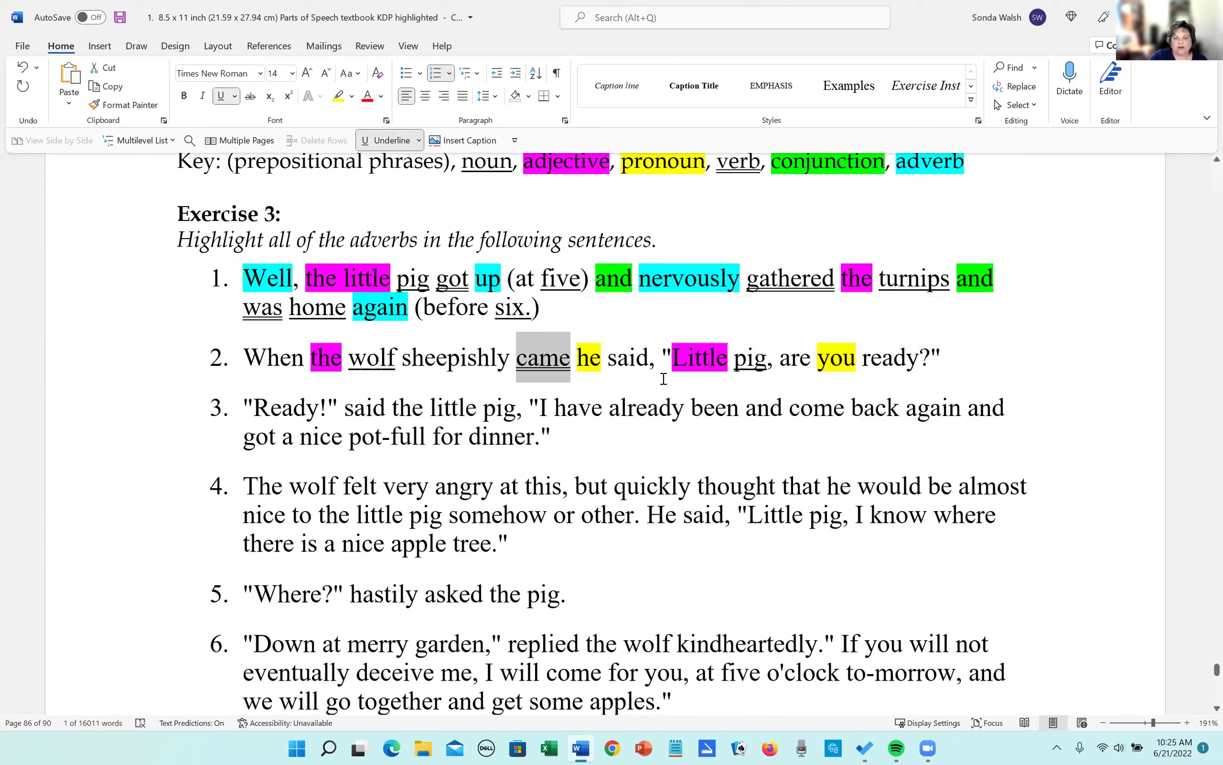
{"action": "left_click_drag", "start_coordinate": [643, 361], "coordinate": [649, 361]}
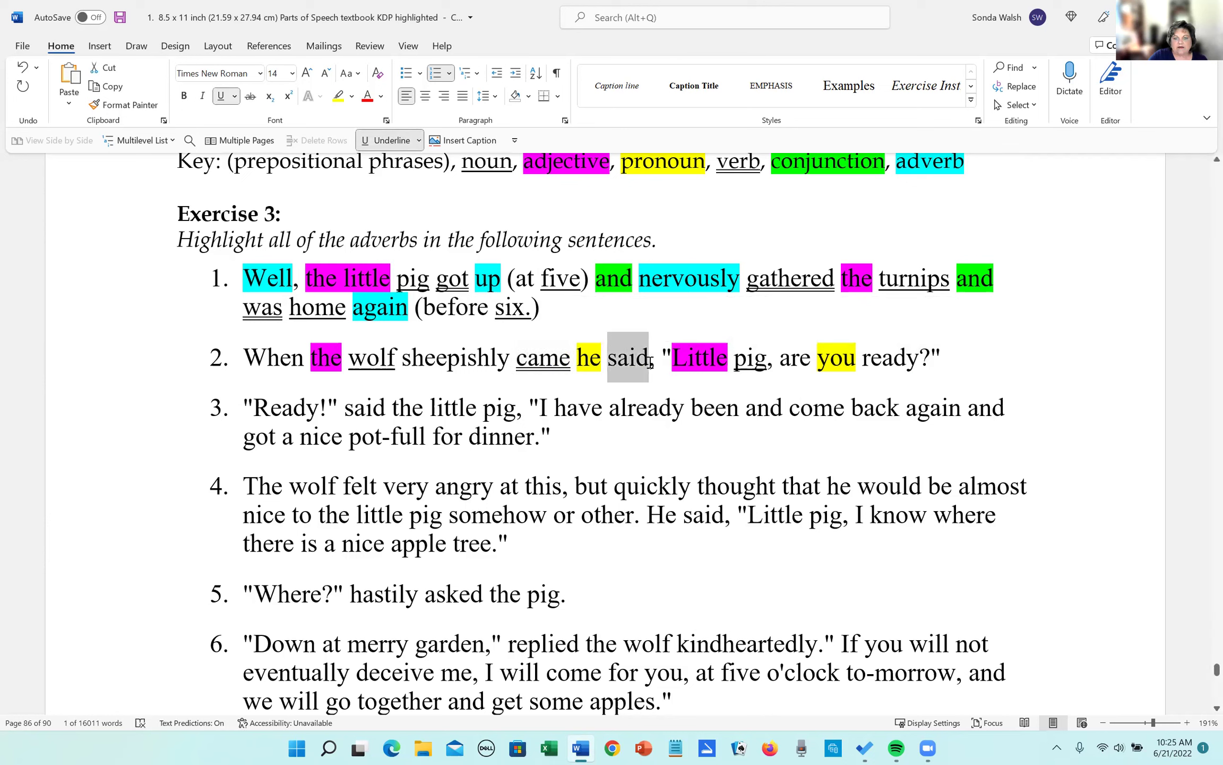
{"action": "left_click", "coordinate": [389, 140]}
{"action": "left_click_drag", "start_coordinate": [780, 359], "coordinate": [806, 362]}
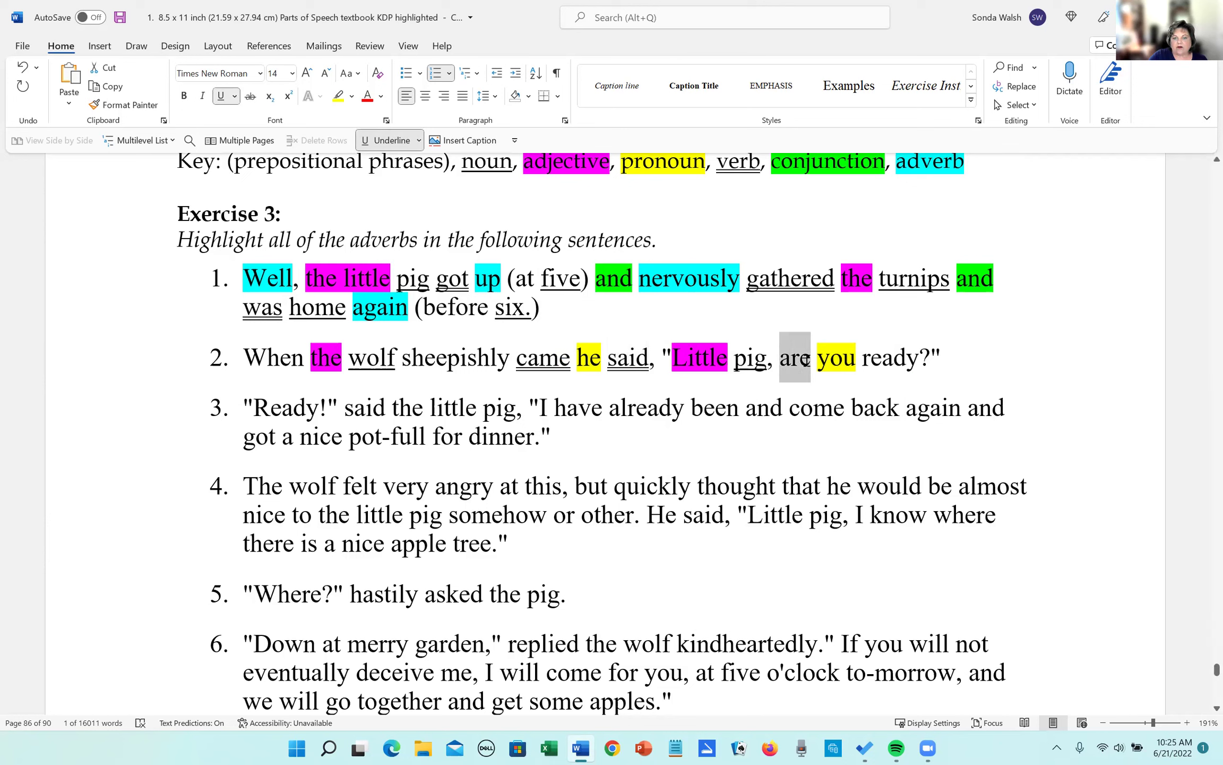
{"action": "left_click", "coordinate": [389, 141]}
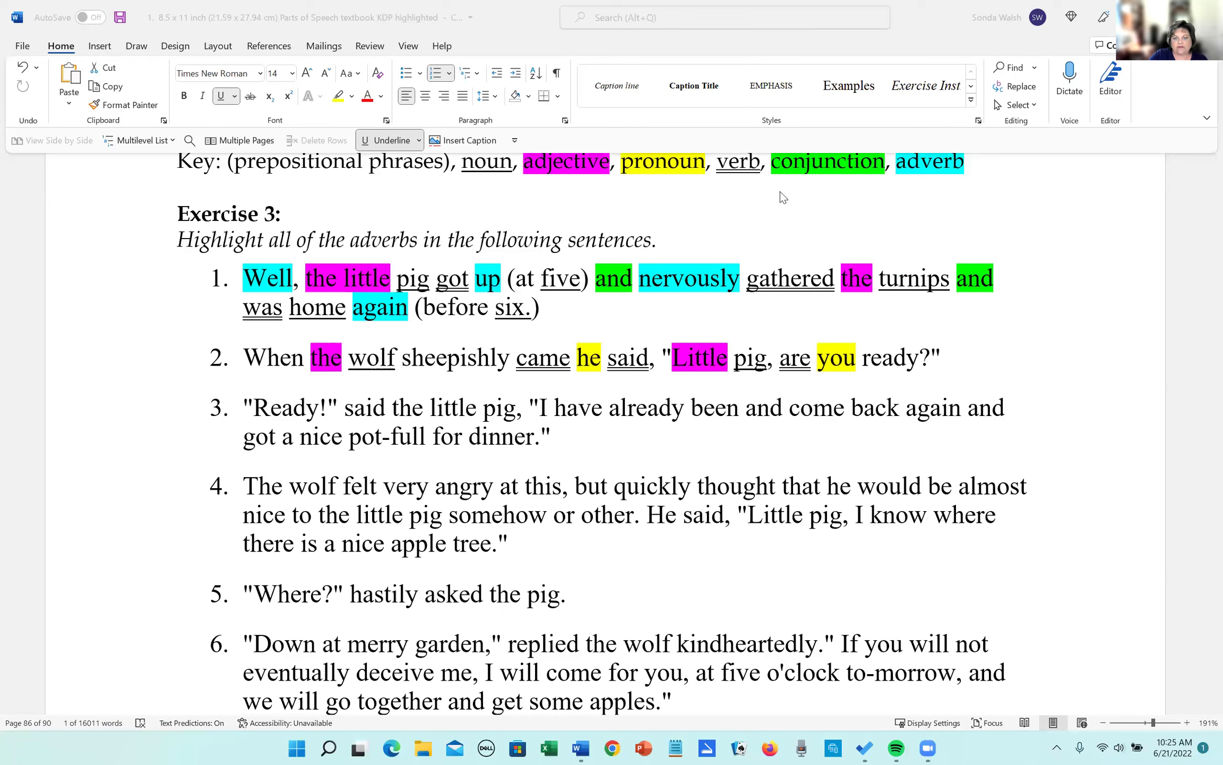
Highlight the conjunction "When" in bright green and the adverb "sheepishly" in turquoise in sentence 2.
{"action": "left_click_drag", "start_coordinate": [246, 354], "coordinate": [307, 355]}
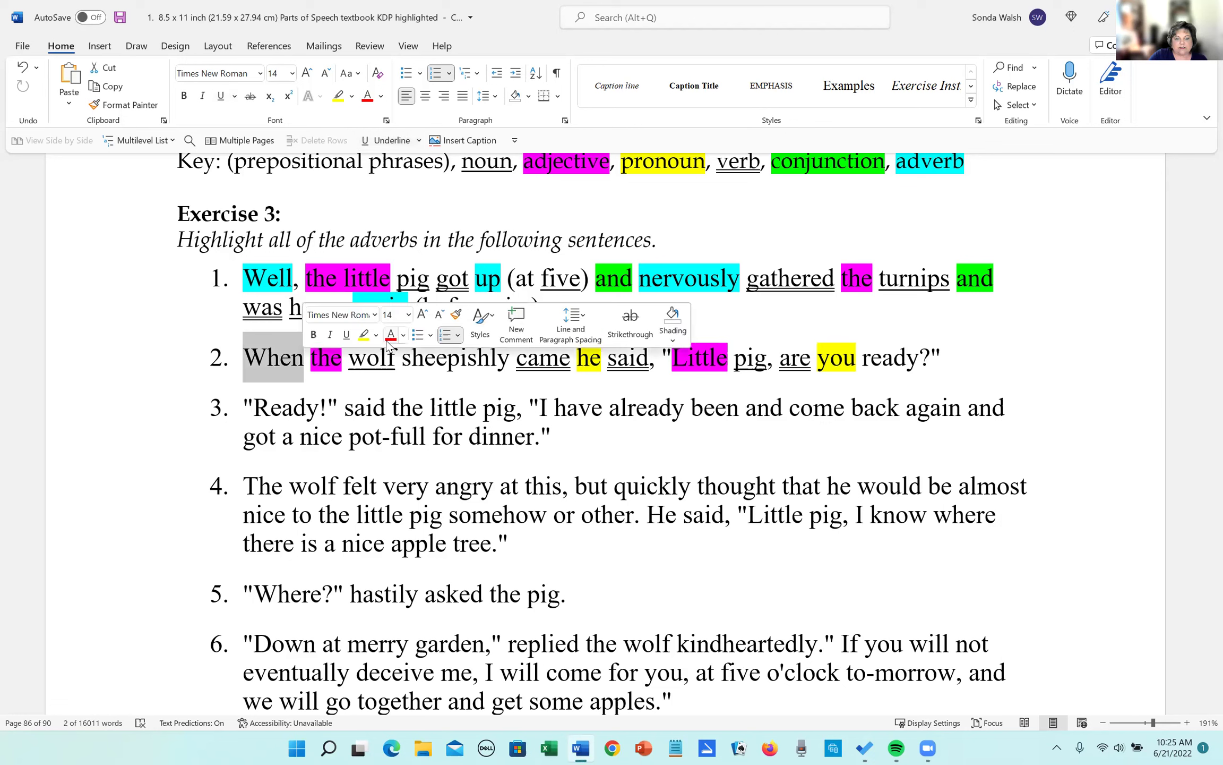
{"action": "left_click", "coordinate": [376, 334]}
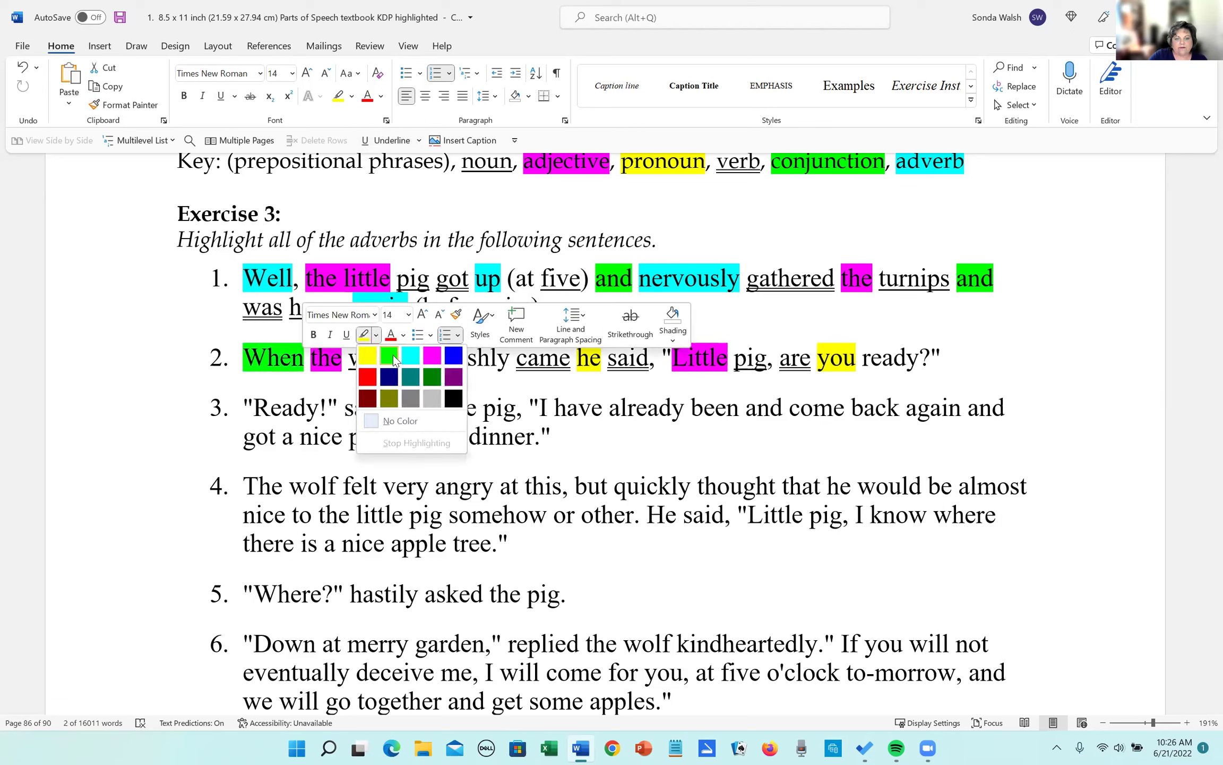
{"action": "left_click", "coordinate": [393, 355]}
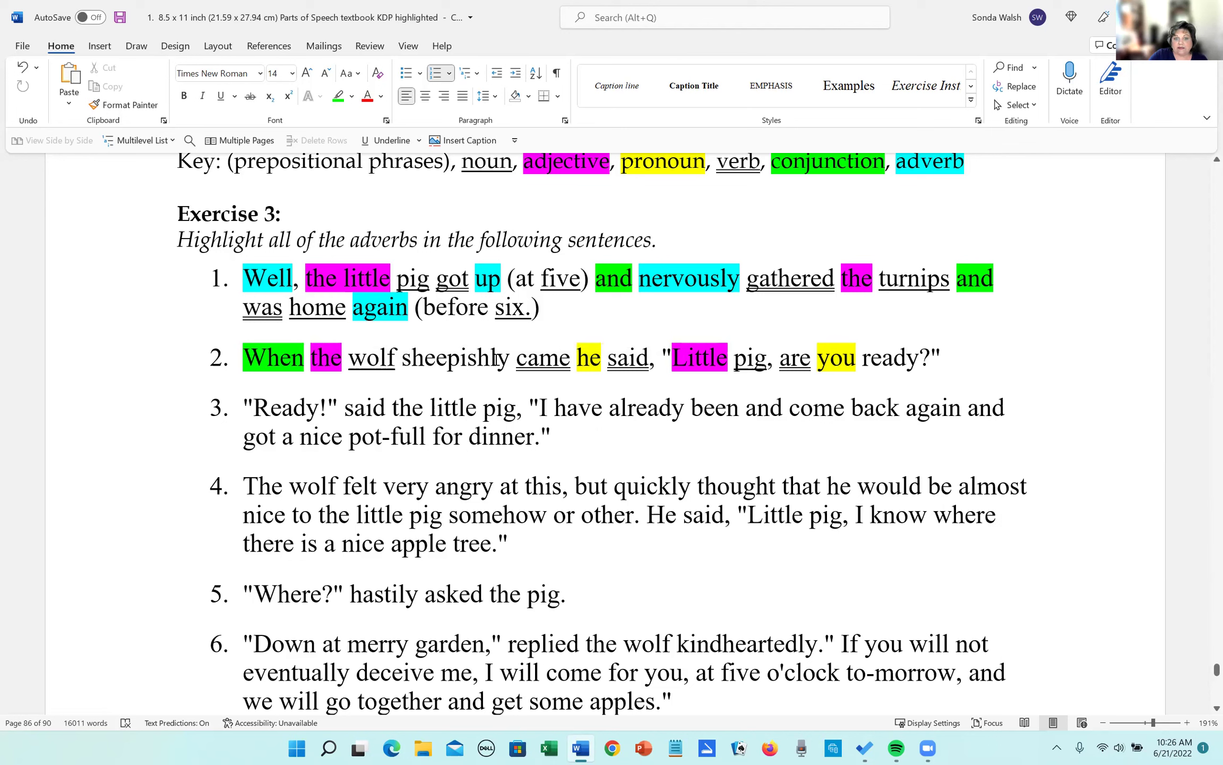
{"action": "left_click_drag", "start_coordinate": [402, 361], "coordinate": [509, 364]}
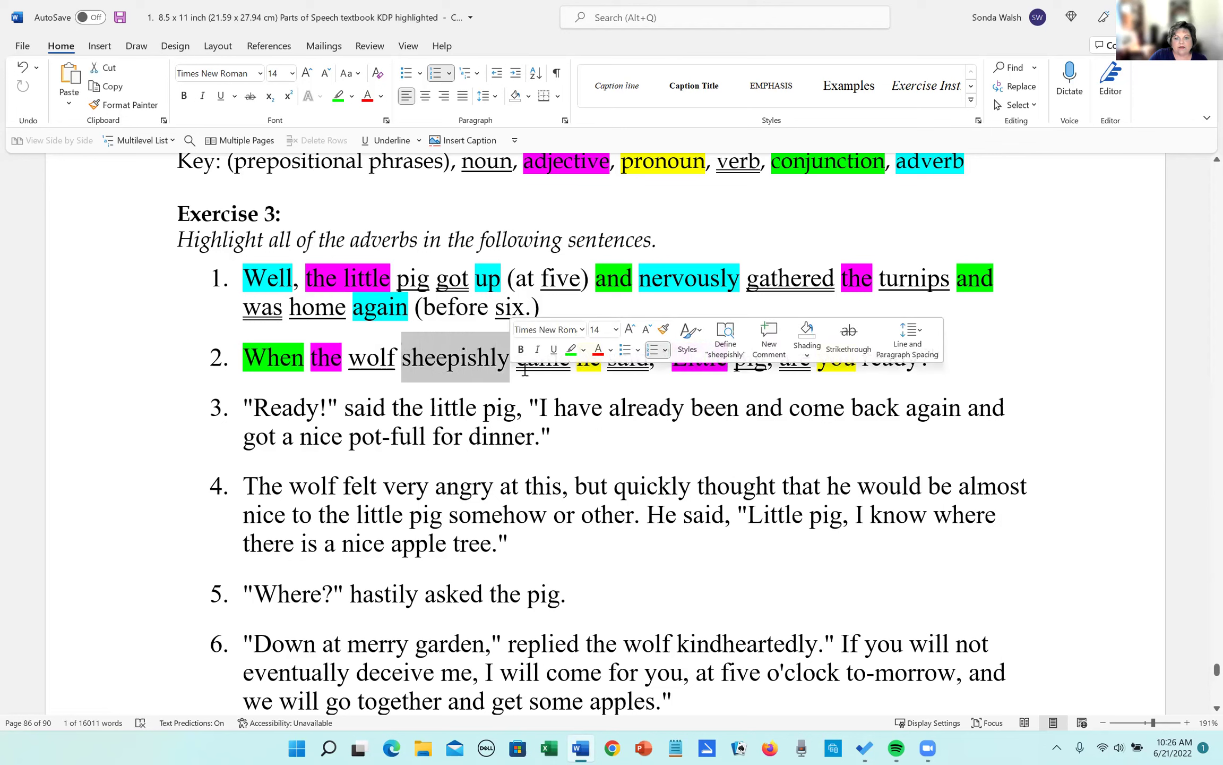
{"action": "left_click", "coordinate": [584, 351]}
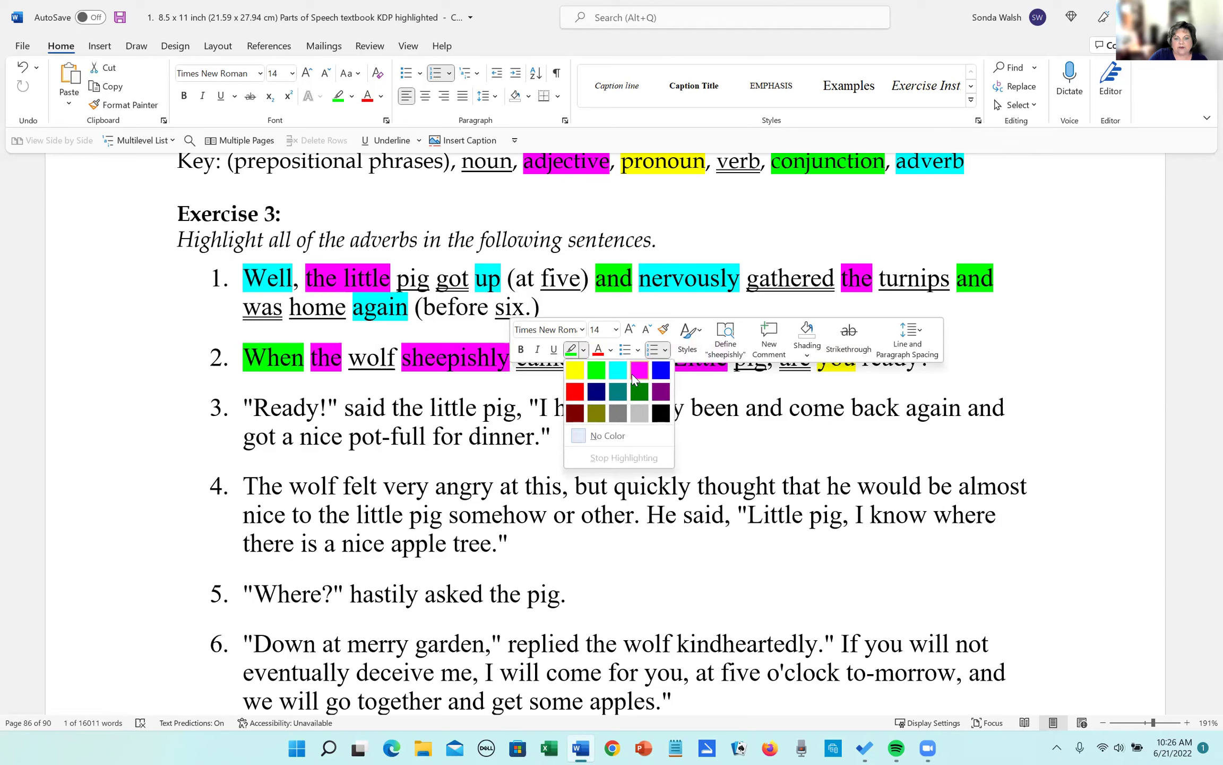
{"action": "left_click", "coordinate": [620, 371]}
{"action": "left_click", "coordinate": [502, 402]}
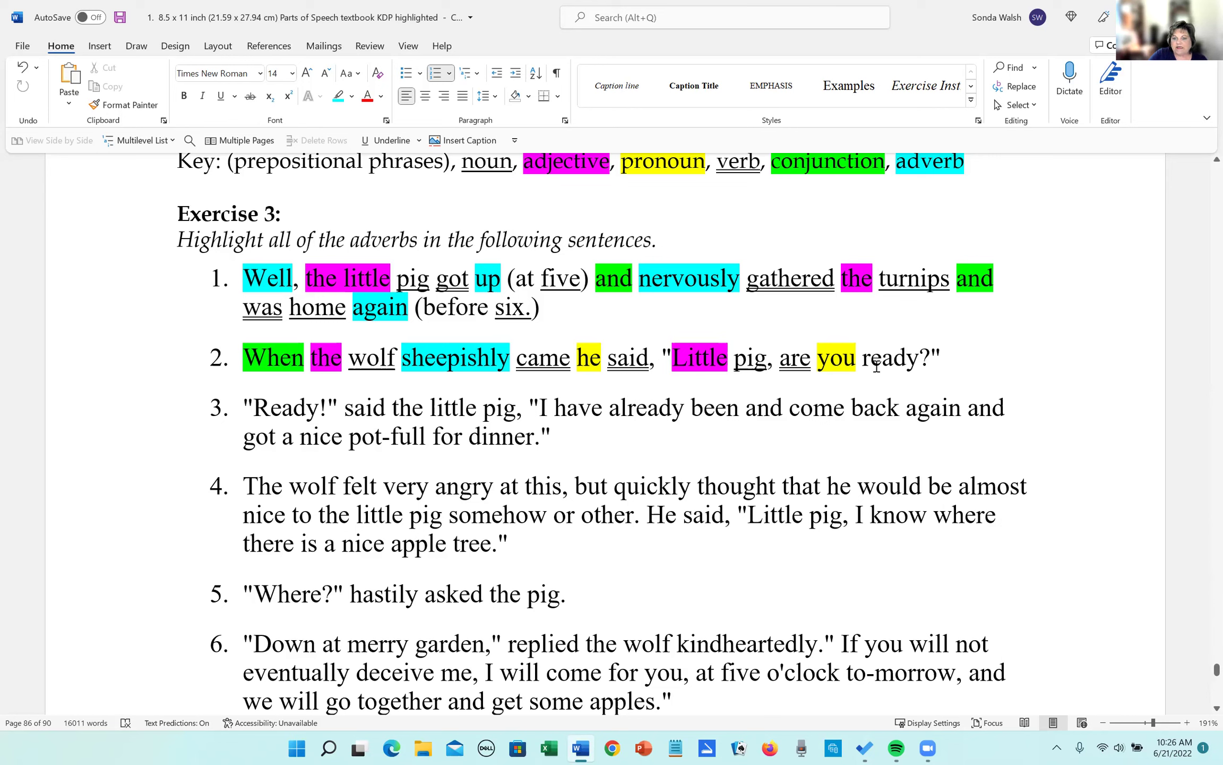
Highlight the adjective "ready" at the end of sentence 2 in pink.
{"action": "left_click_drag", "start_coordinate": [872, 359], "coordinate": [923, 369]}
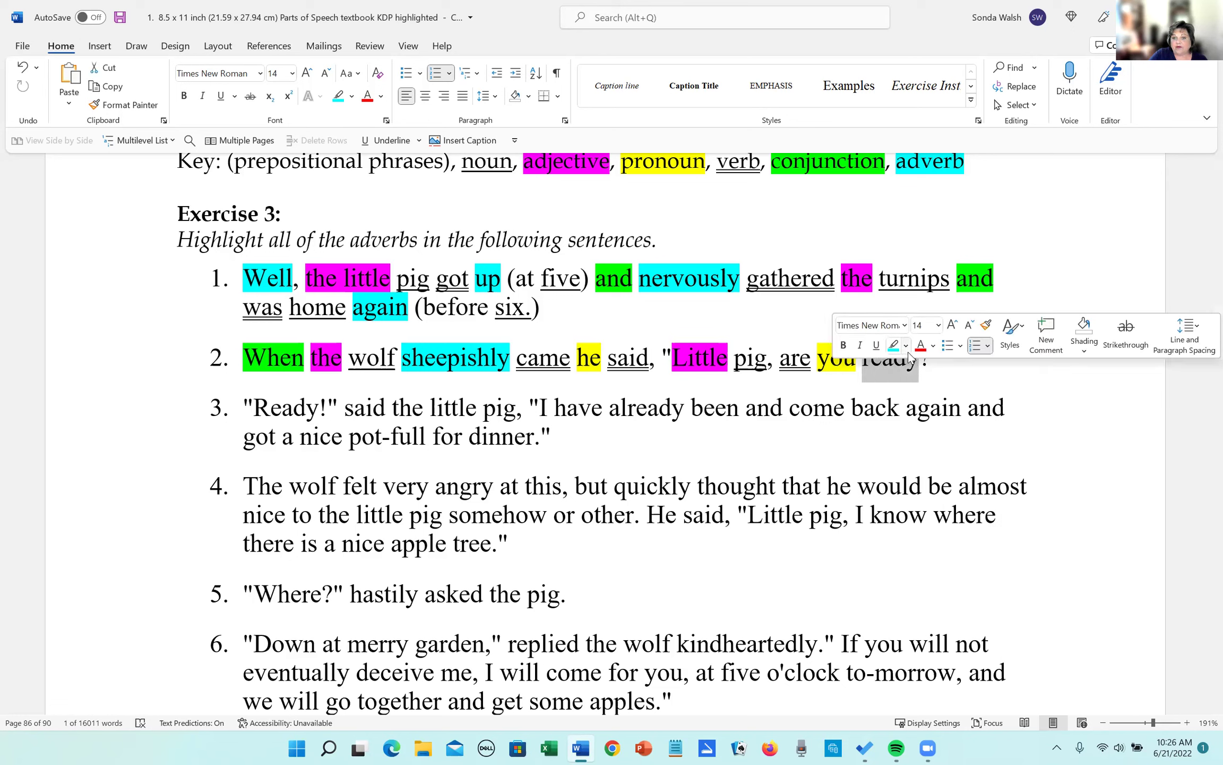
{"action": "left_click", "coordinate": [907, 346]}
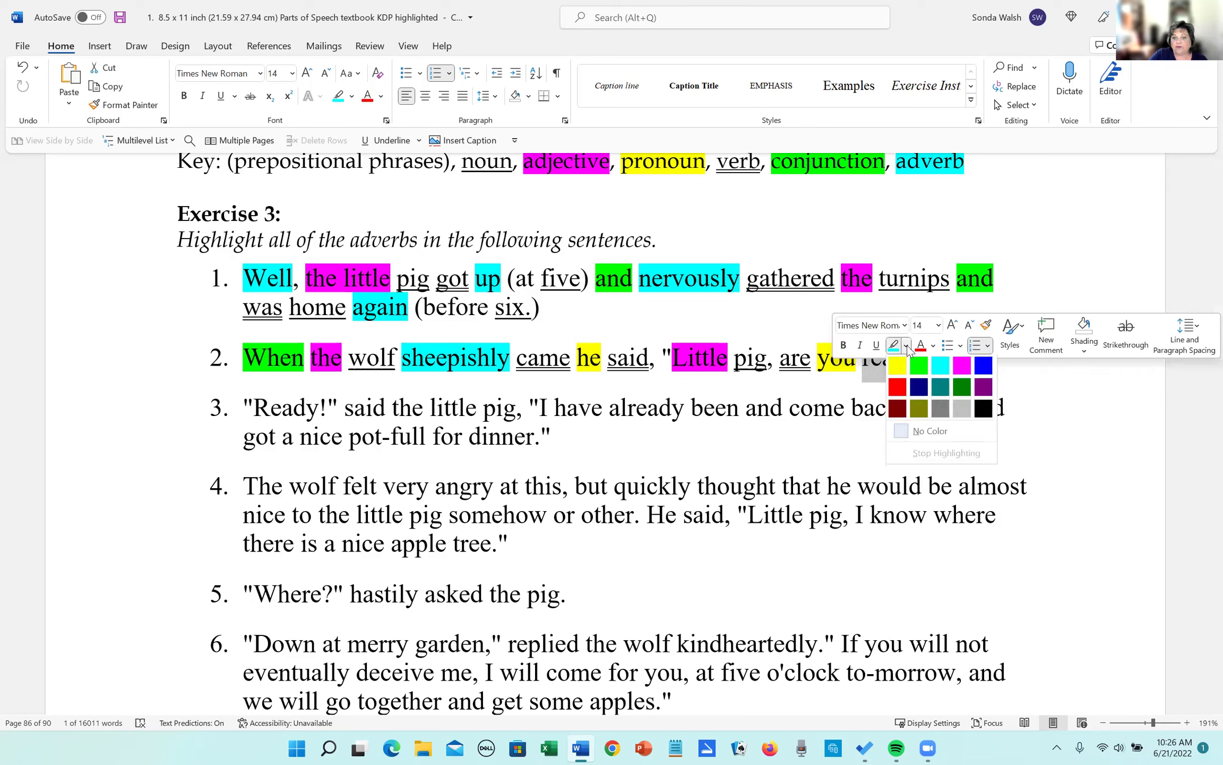
{"action": "left_click", "coordinate": [962, 366]}
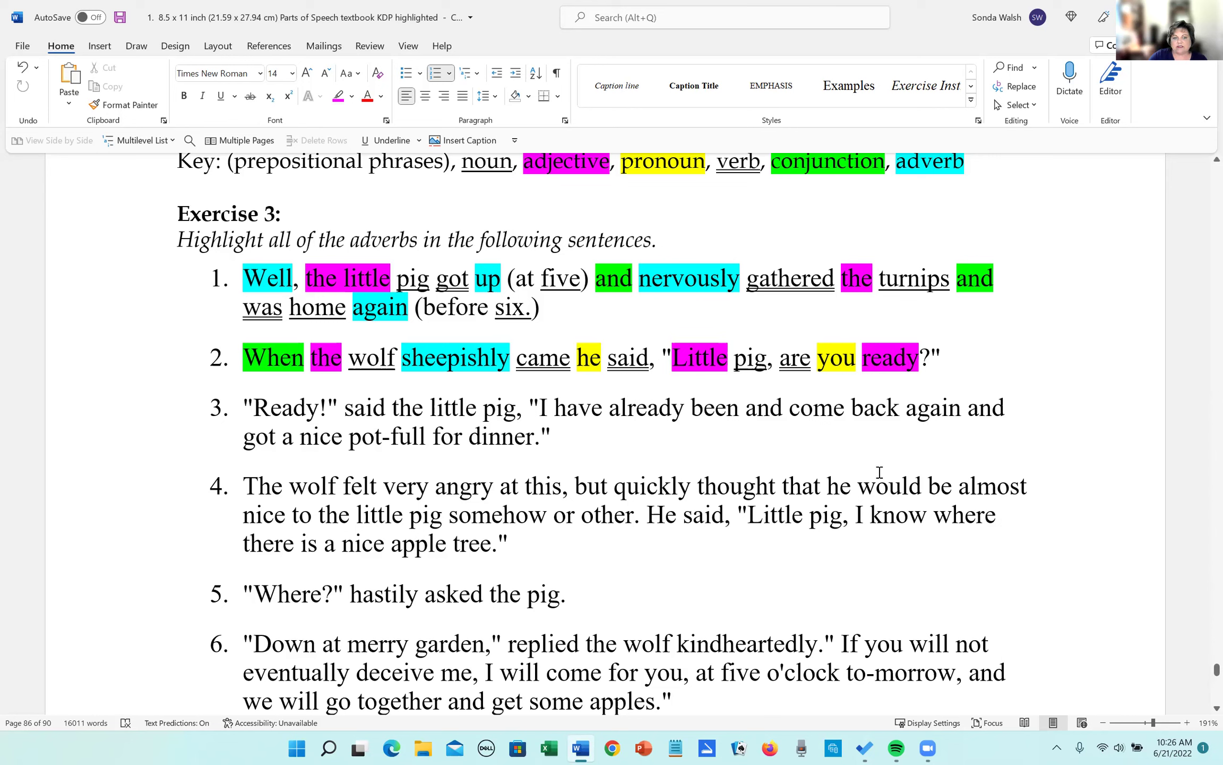
Enclose the prepositional phrase "for dinner" in parentheses in sentence 3.
{"action": "left_click", "coordinate": [240, 406]}
{"action": "left_click", "coordinate": [434, 430]}
{"action": "type", "text": "("}
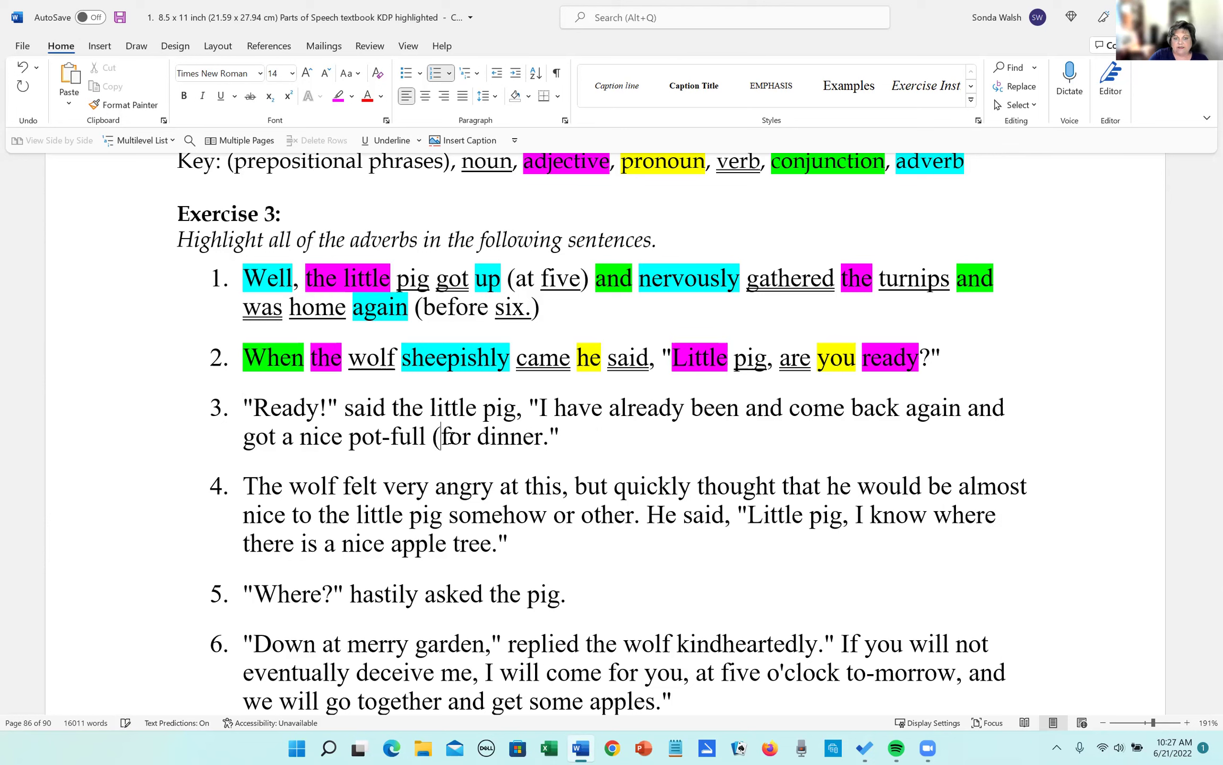
{"action": "left_click", "coordinate": [546, 437]}
{"action": "type", "text": ")"}
Apply a single underline to the nouns "pig", "pot" and "dinner" in sentence 3.
{"action": "left_click_drag", "start_coordinate": [482, 411], "coordinate": [515, 414]}
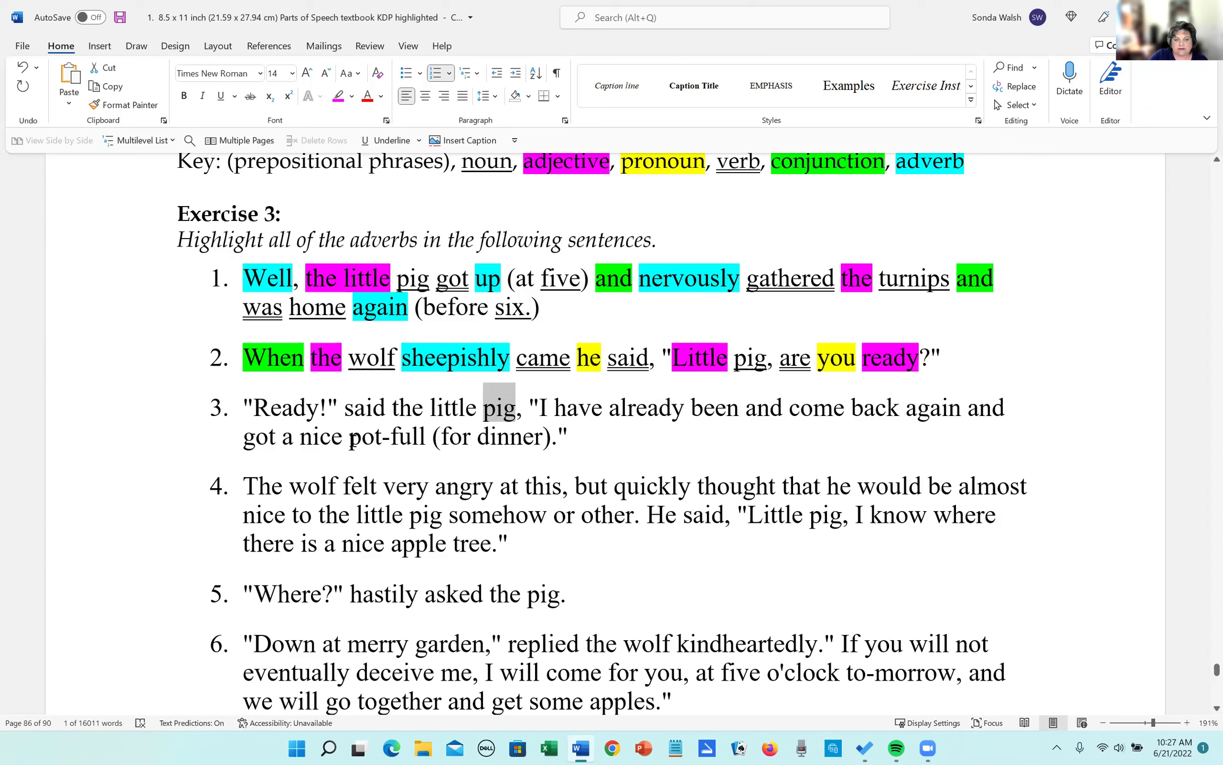
{"action": "left_click_drag", "start_coordinate": [346, 440], "coordinate": [382, 441]}
{"action": "left_click_drag", "start_coordinate": [477, 440], "coordinate": [532, 438]}
{"action": "key", "text": "ctrl+shift+d"}
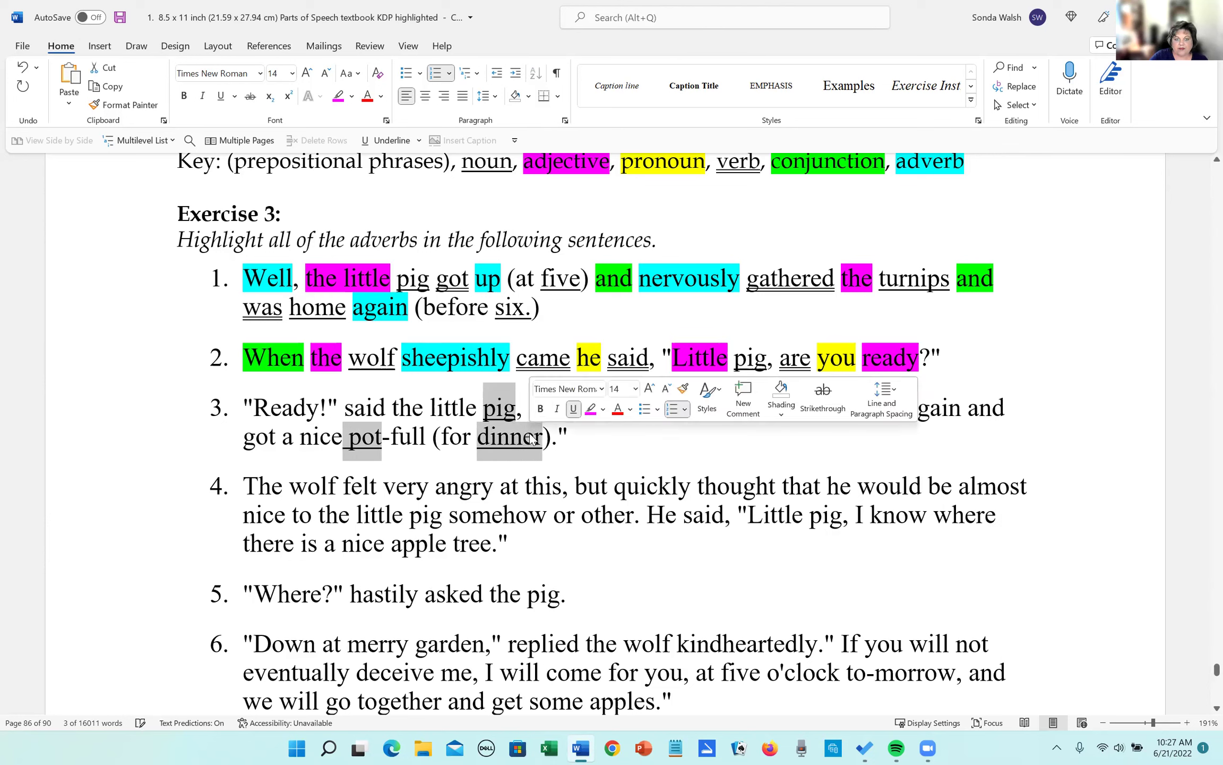
{"action": "left_click", "coordinate": [576, 484]}
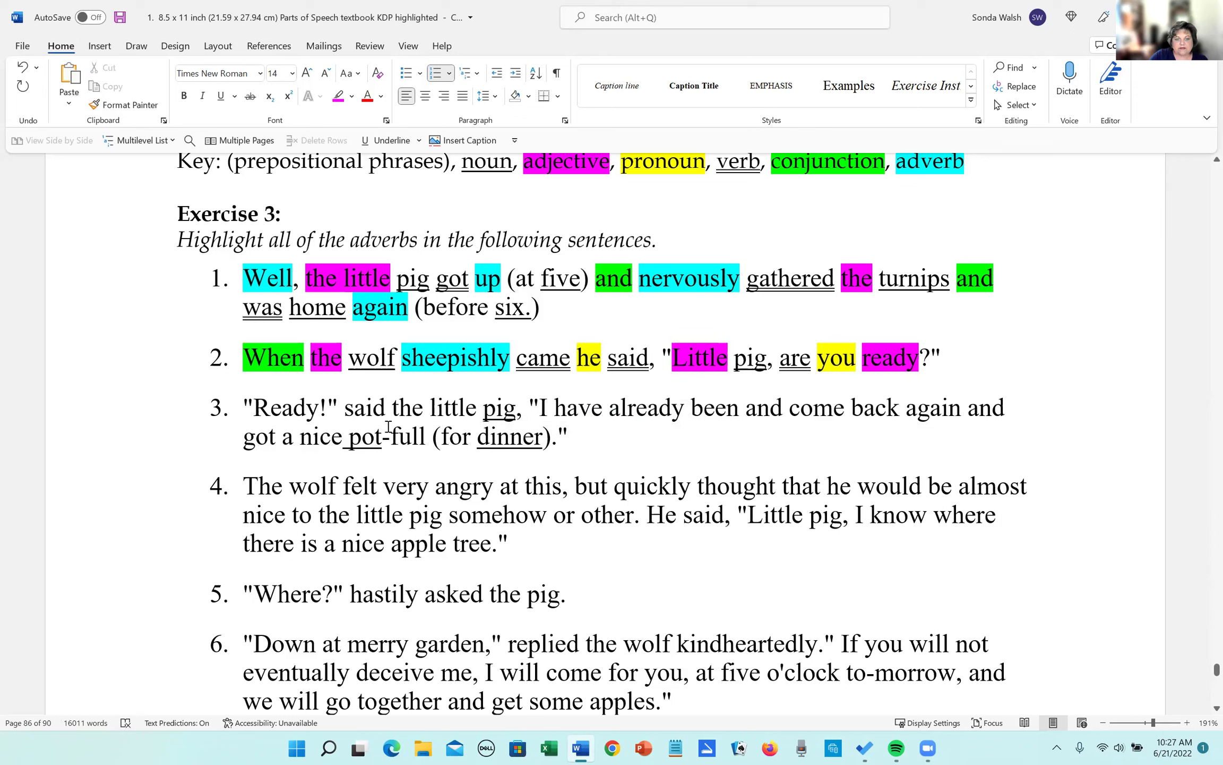
Highlight the adjectives "the little", "a nice" and "full" in pink in sentence 3.
{"action": "left_click_drag", "start_coordinate": [393, 408], "coordinate": [483, 409]}
{"action": "left_click", "coordinate": [525, 392]}
{"action": "key", "text": "Right"}
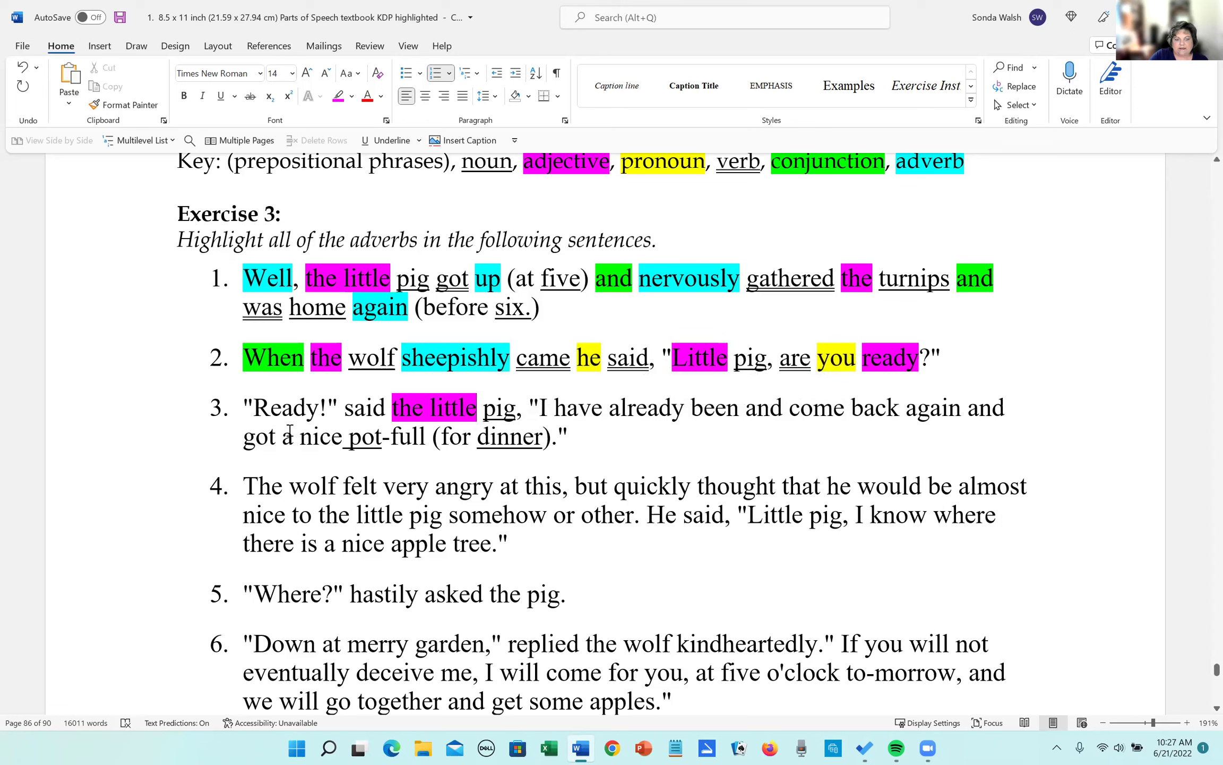
{"action": "left_click_drag", "start_coordinate": [284, 435], "coordinate": [430, 441]}
{"action": "left_click", "coordinate": [393, 420]}
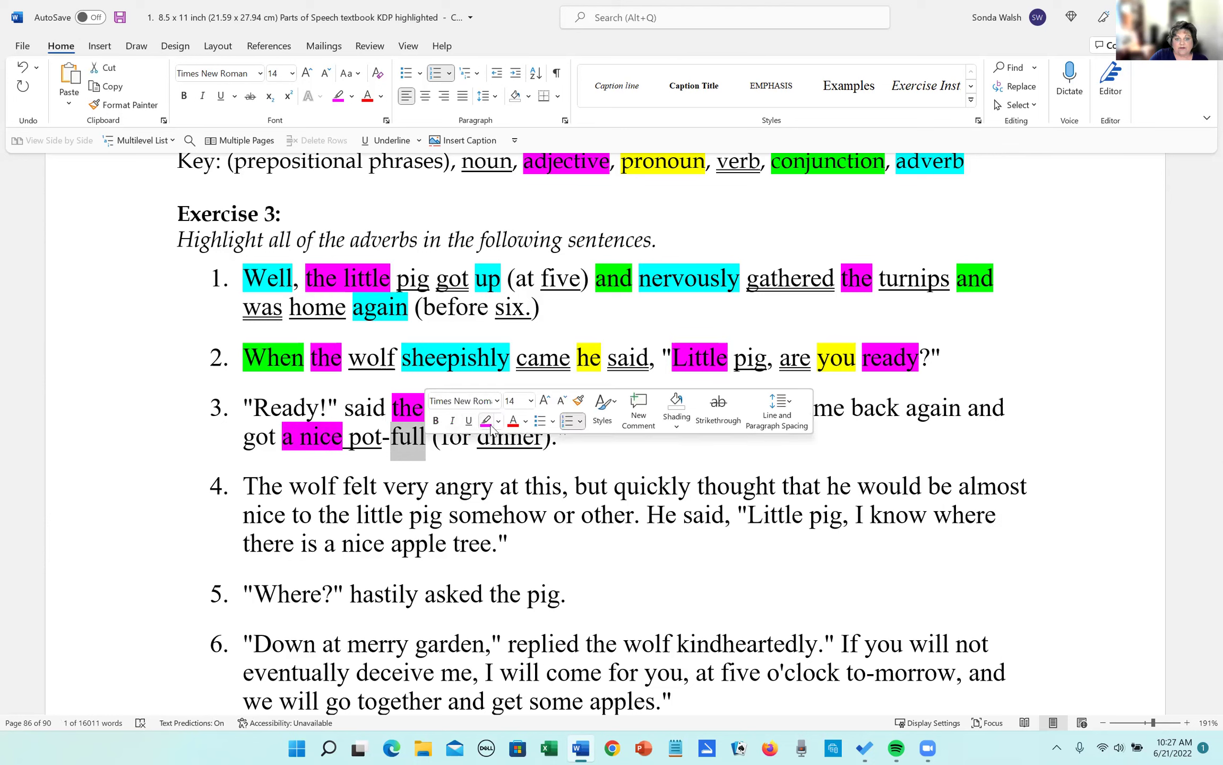
{"action": "left_click", "coordinate": [488, 421]}
{"action": "left_click", "coordinate": [575, 470]}
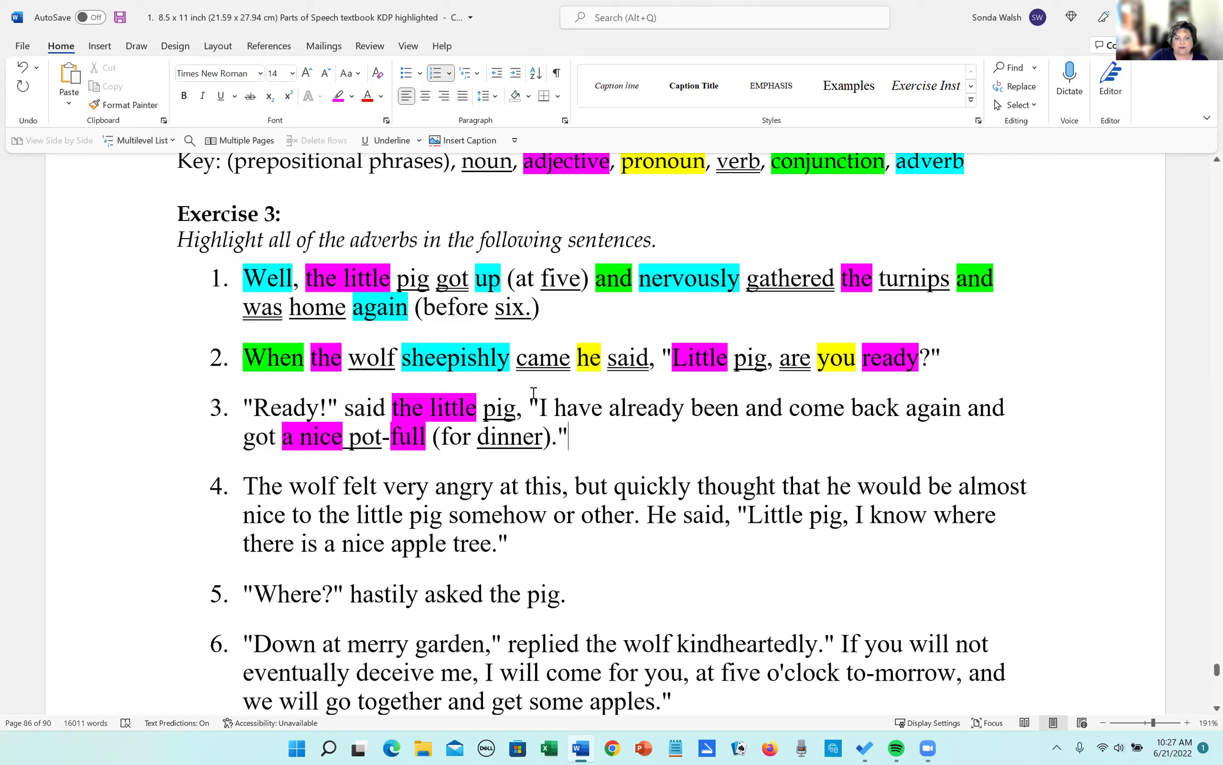
Highlight the pronoun "I" in yellow in sentence 3.
{"action": "left_click_drag", "start_coordinate": [539, 409], "coordinate": [547, 409]}
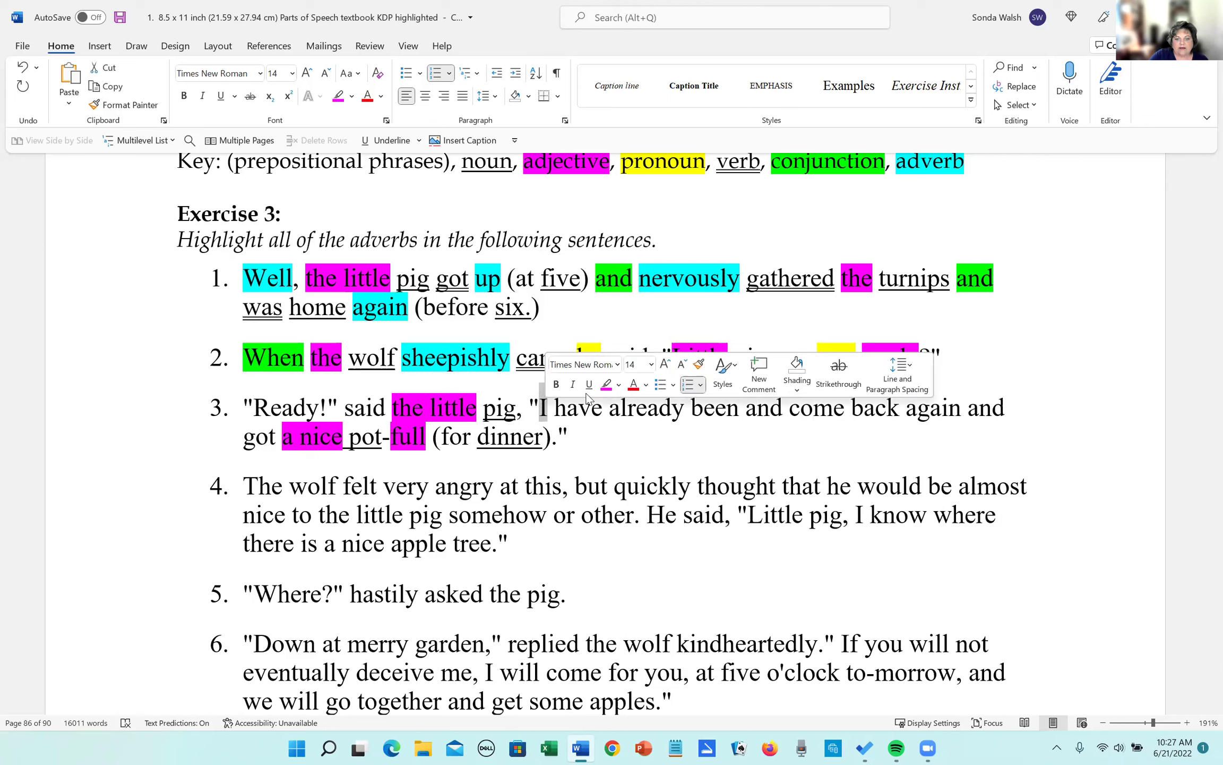
{"action": "left_click", "coordinate": [619, 384]}
{"action": "left_click", "coordinate": [612, 405]}
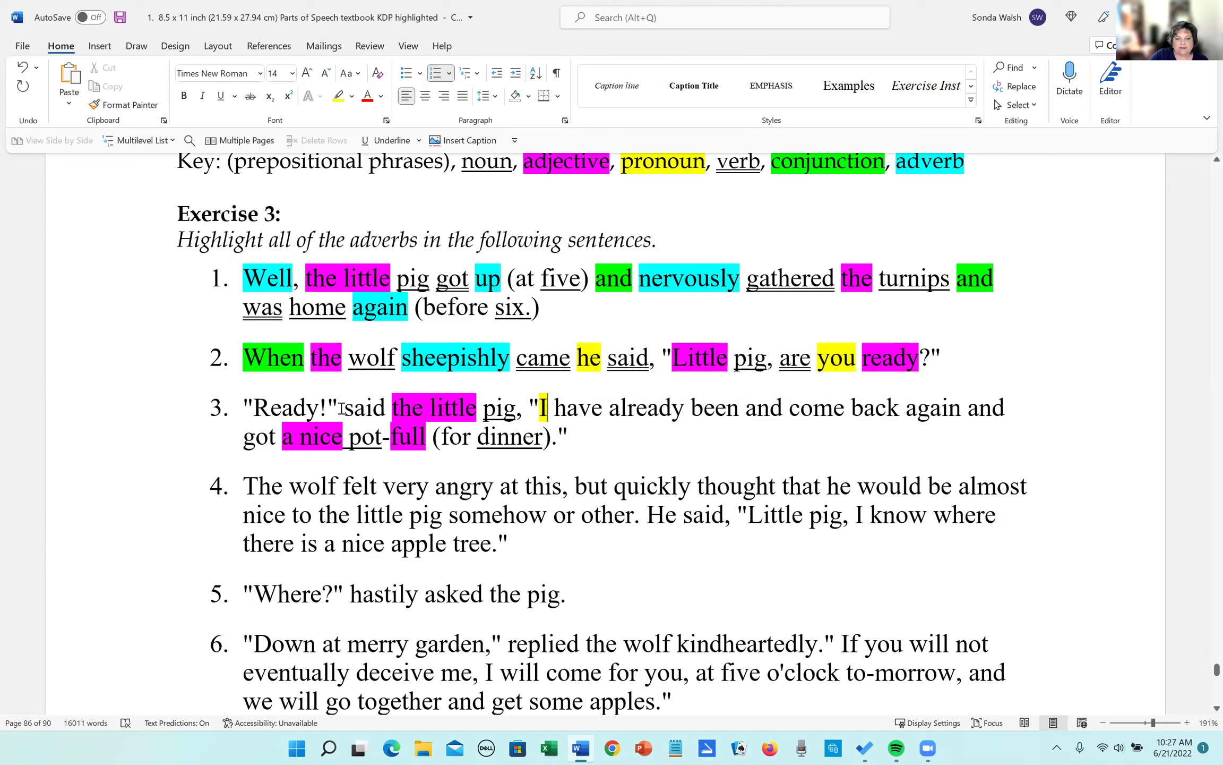
Apply a double underline to the verbs "said", "have", "been", "come" and "got" in sentence 3.
{"action": "left_click_drag", "start_coordinate": [346, 408], "coordinate": [392, 408]}
{"action": "left_click", "coordinate": [386, 139]}
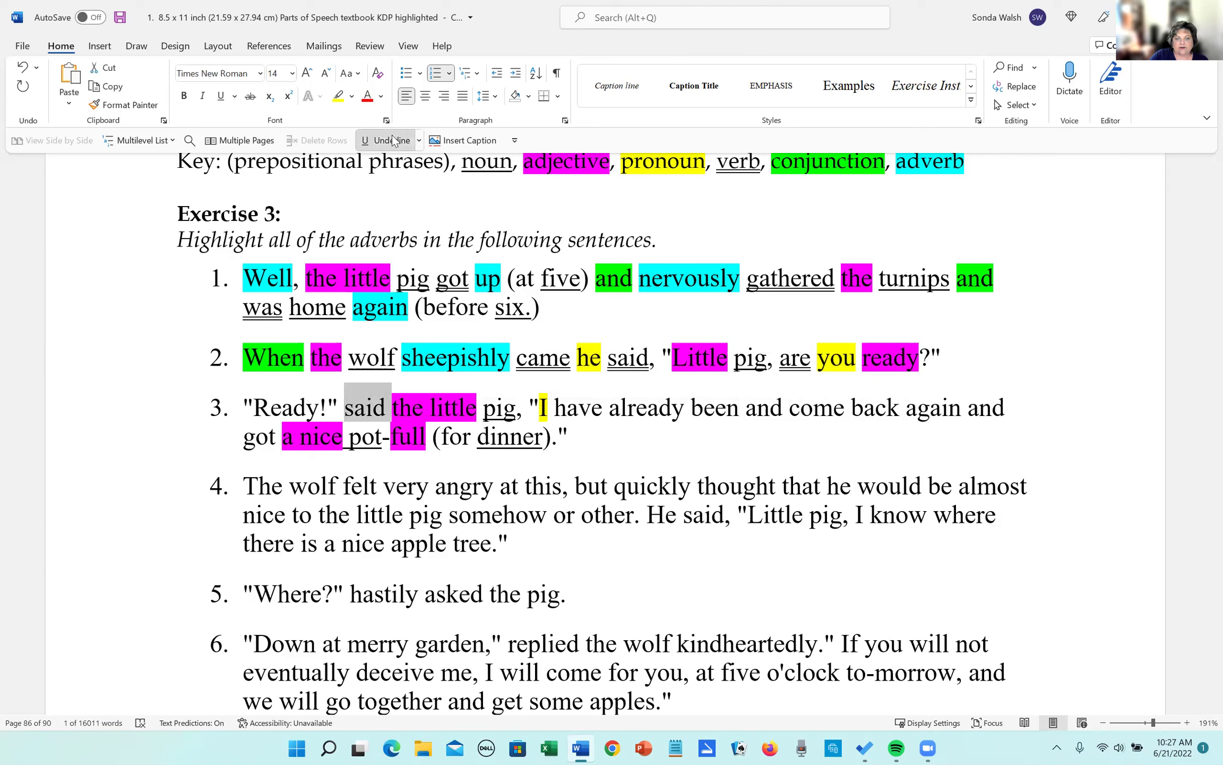
{"action": "left_click_drag", "start_coordinate": [555, 407], "coordinate": [609, 408]}
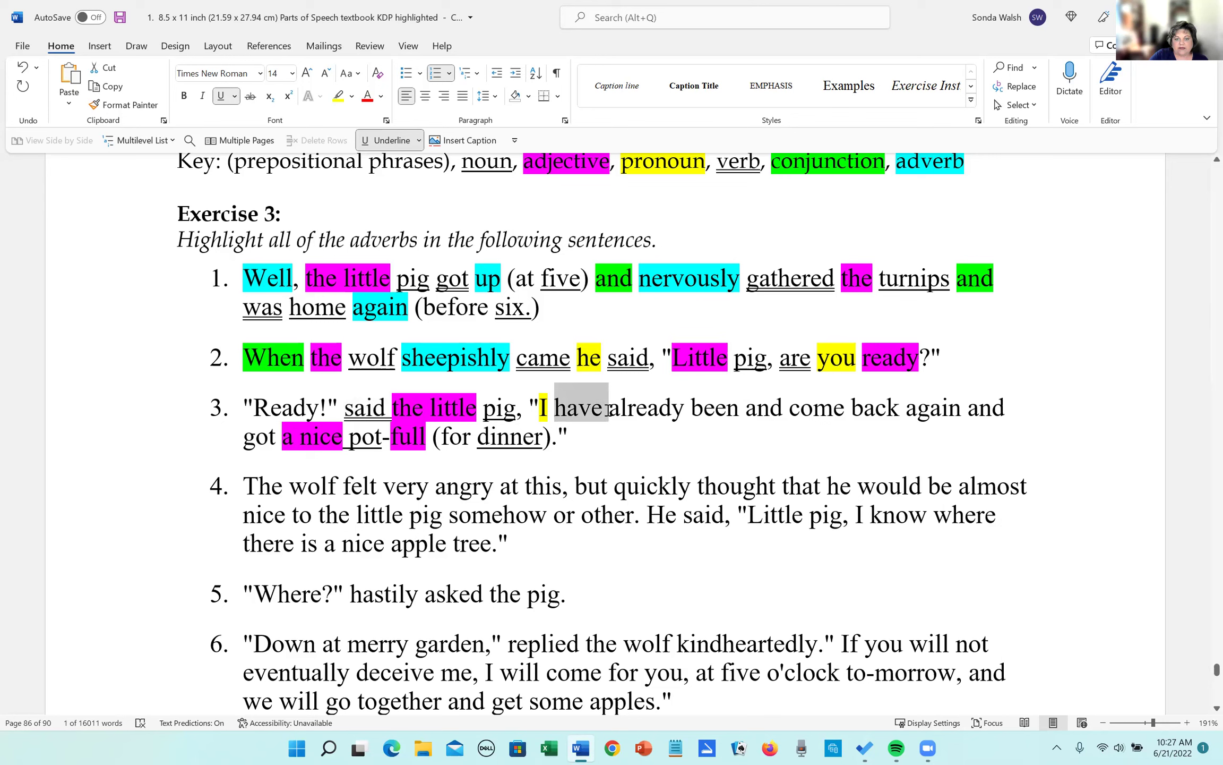
{"action": "left_click", "coordinate": [387, 140]}
{"action": "left_click_drag", "start_coordinate": [691, 408], "coordinate": [851, 411]}
{"action": "key", "text": "ctrl+u"}
{"action": "left_click", "coordinate": [393, 139]}
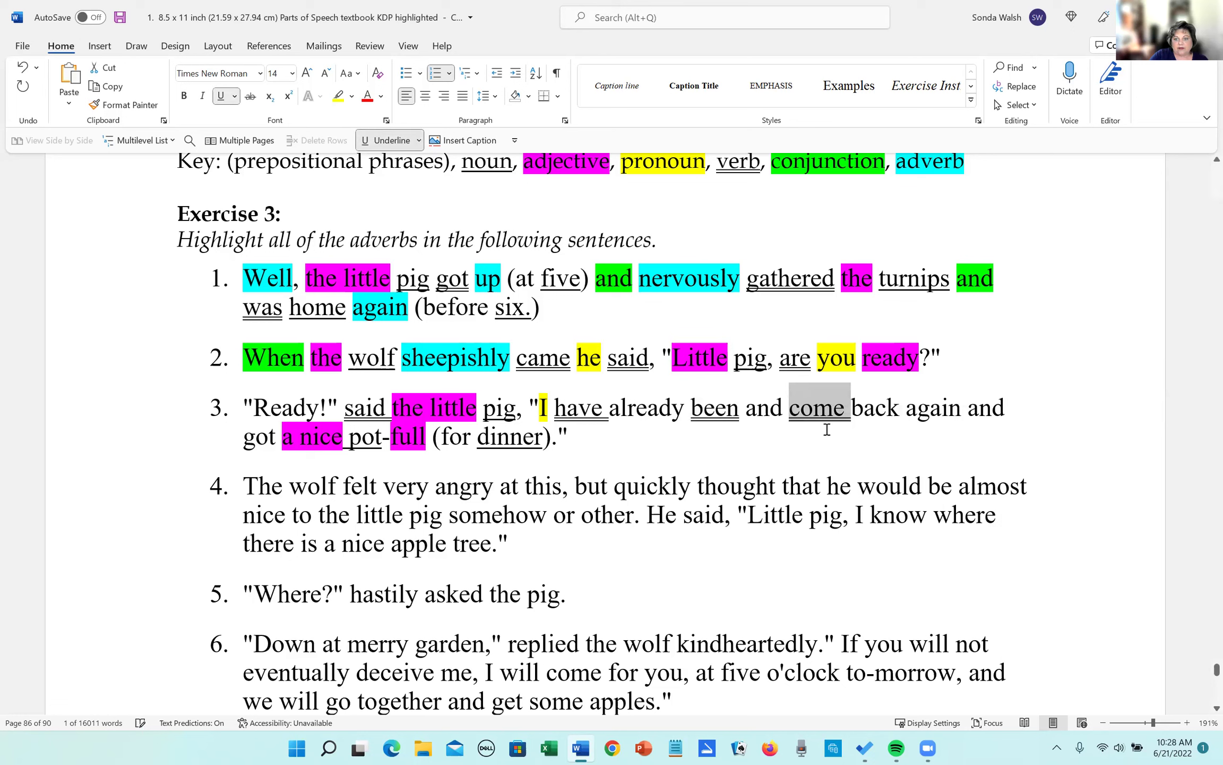
{"action": "left_click_drag", "start_coordinate": [250, 434], "coordinate": [277, 439]}
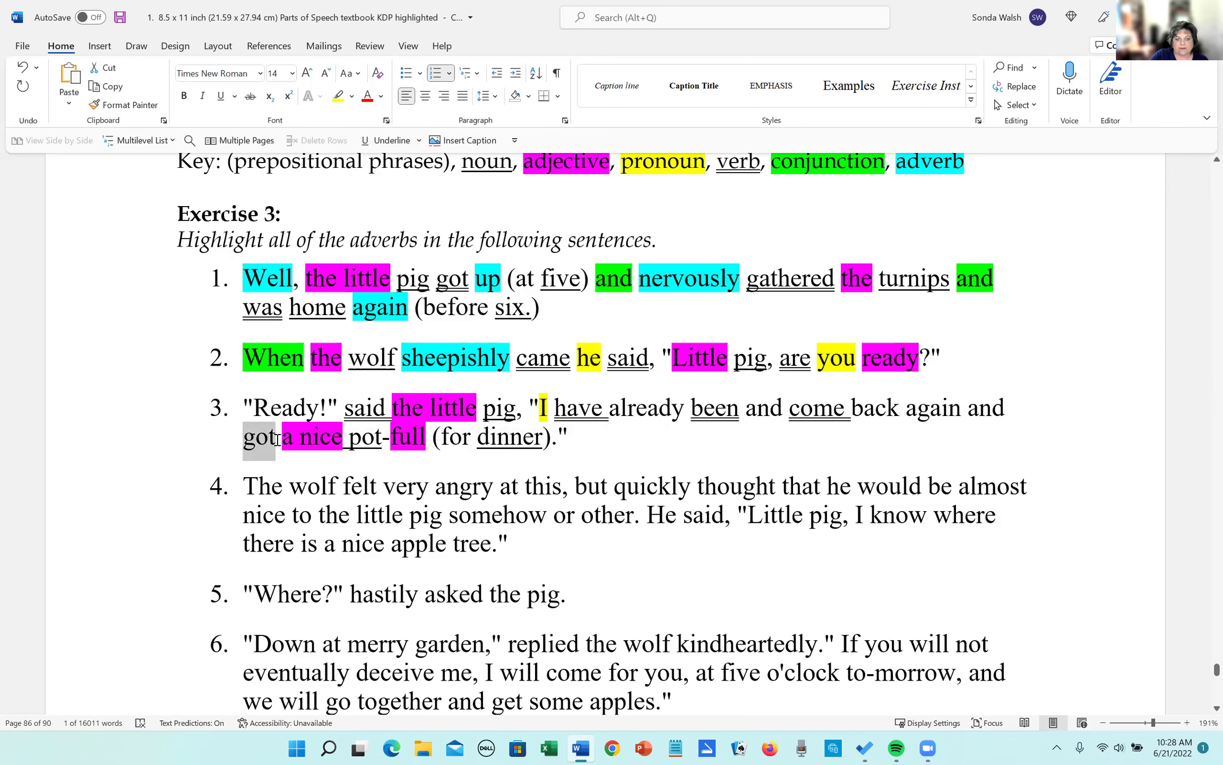
{"action": "left_click", "coordinate": [388, 140]}
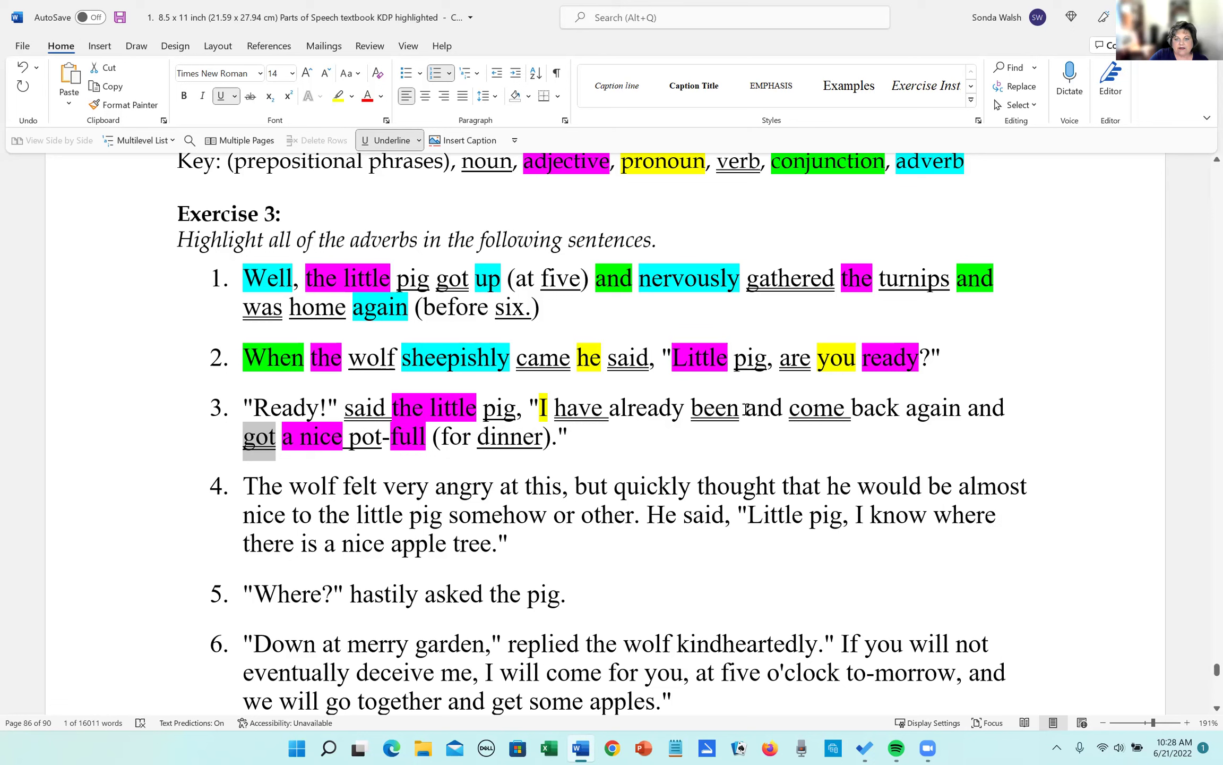
Highlight both conjunctions "and" in bright green in sentence 3.
{"action": "left_click_drag", "start_coordinate": [747, 407], "coordinate": [788, 408]}
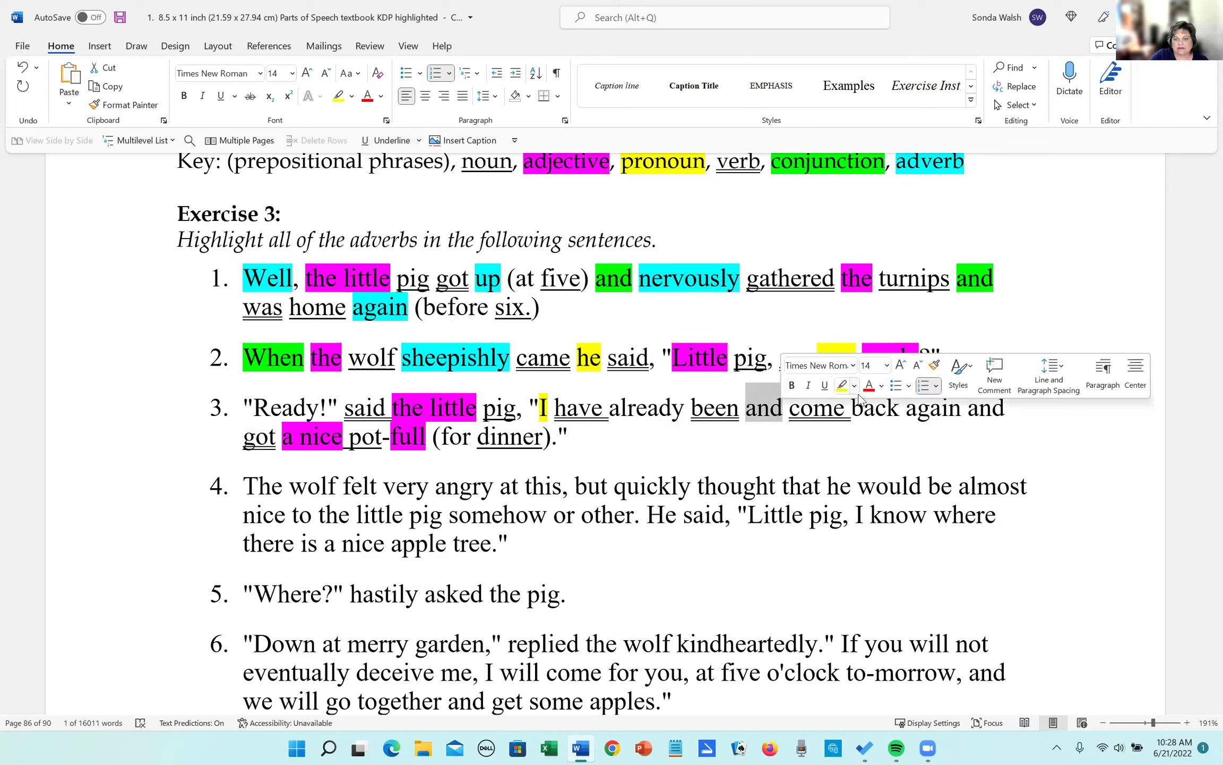
{"action": "left_click", "coordinate": [855, 386]}
{"action": "left_click", "coordinate": [869, 405]}
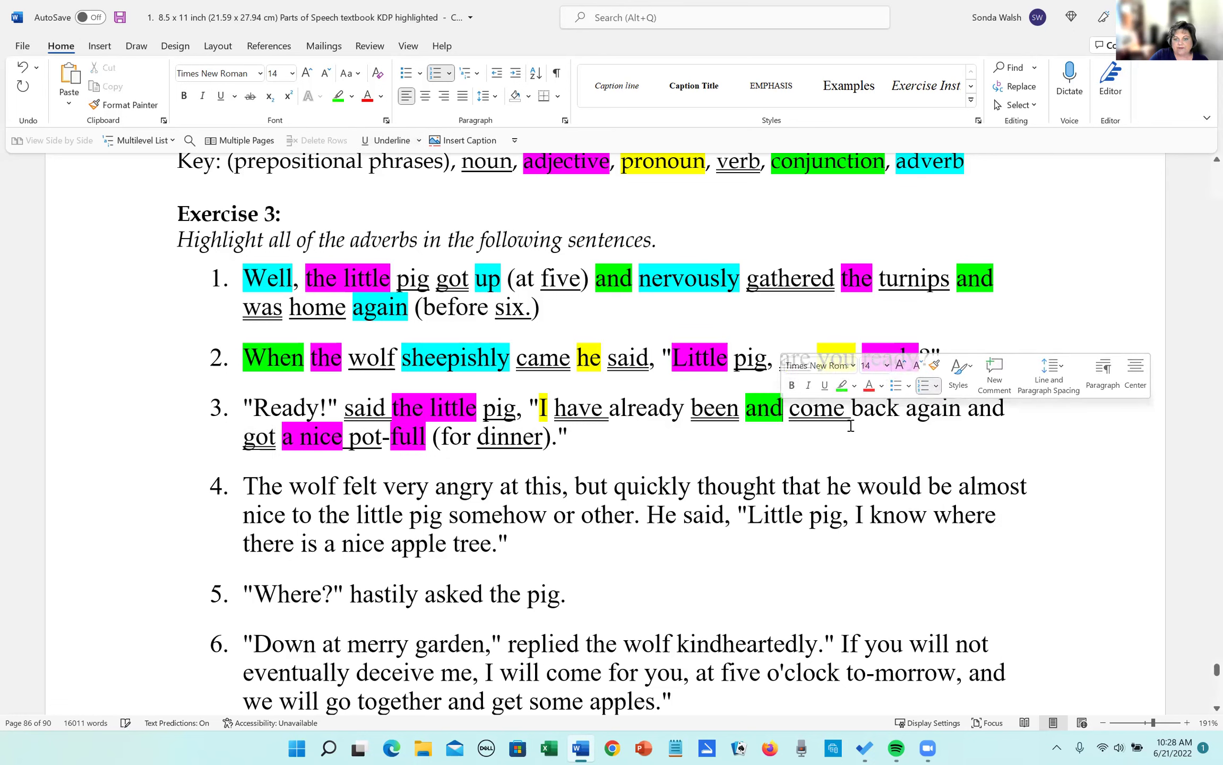
{"action": "left_click_drag", "start_coordinate": [969, 410], "coordinate": [1011, 410]}
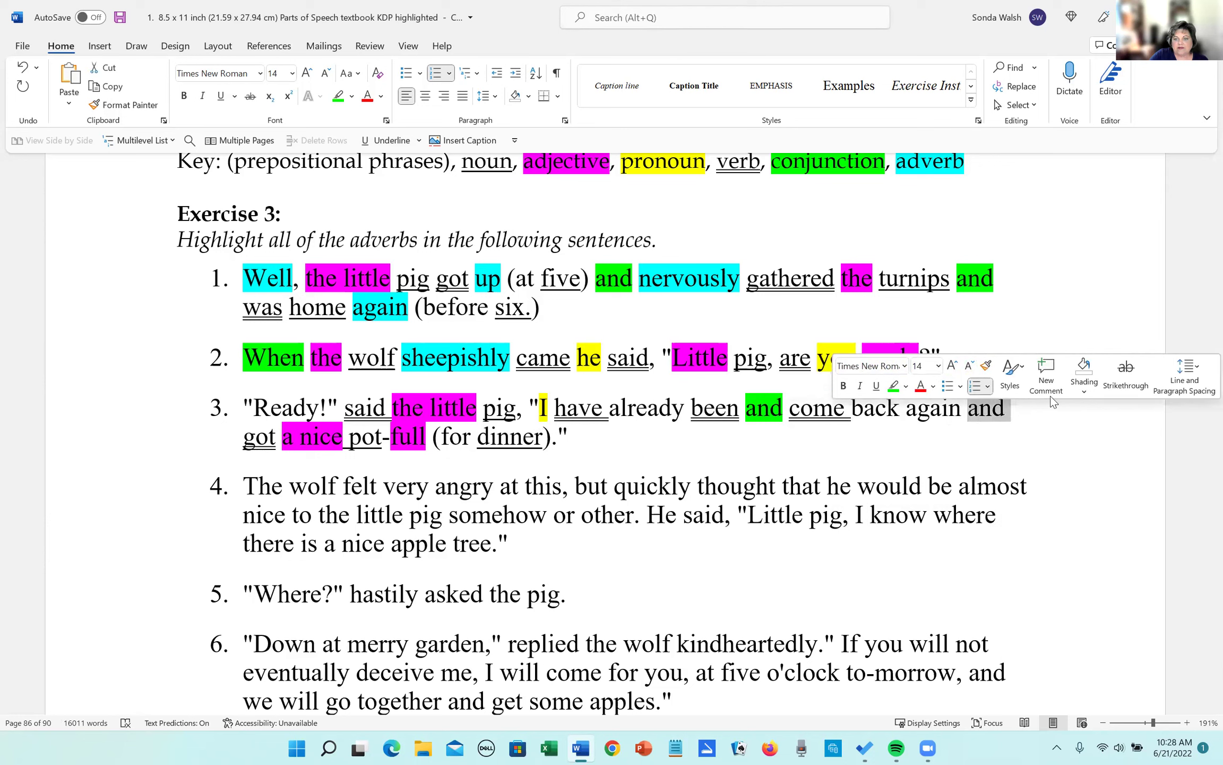
{"action": "left_click", "coordinate": [893, 387]}
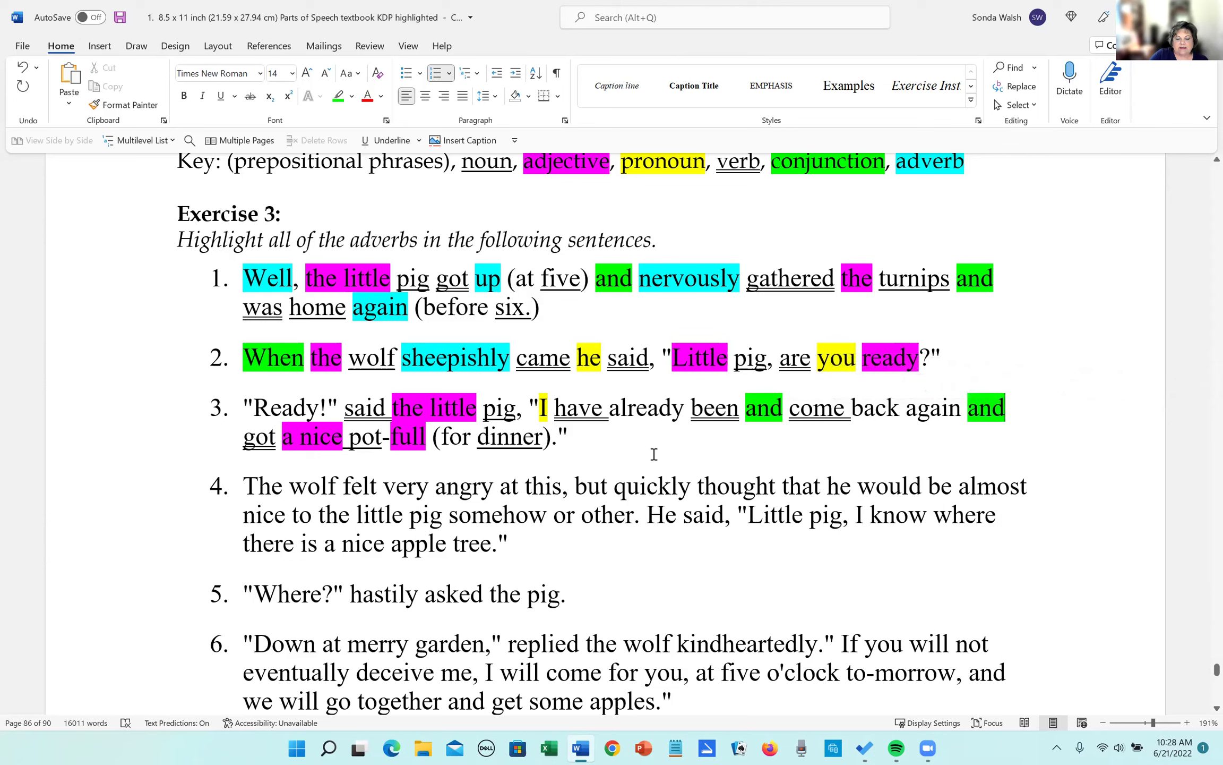
{"action": "left_click", "coordinate": [253, 407]}
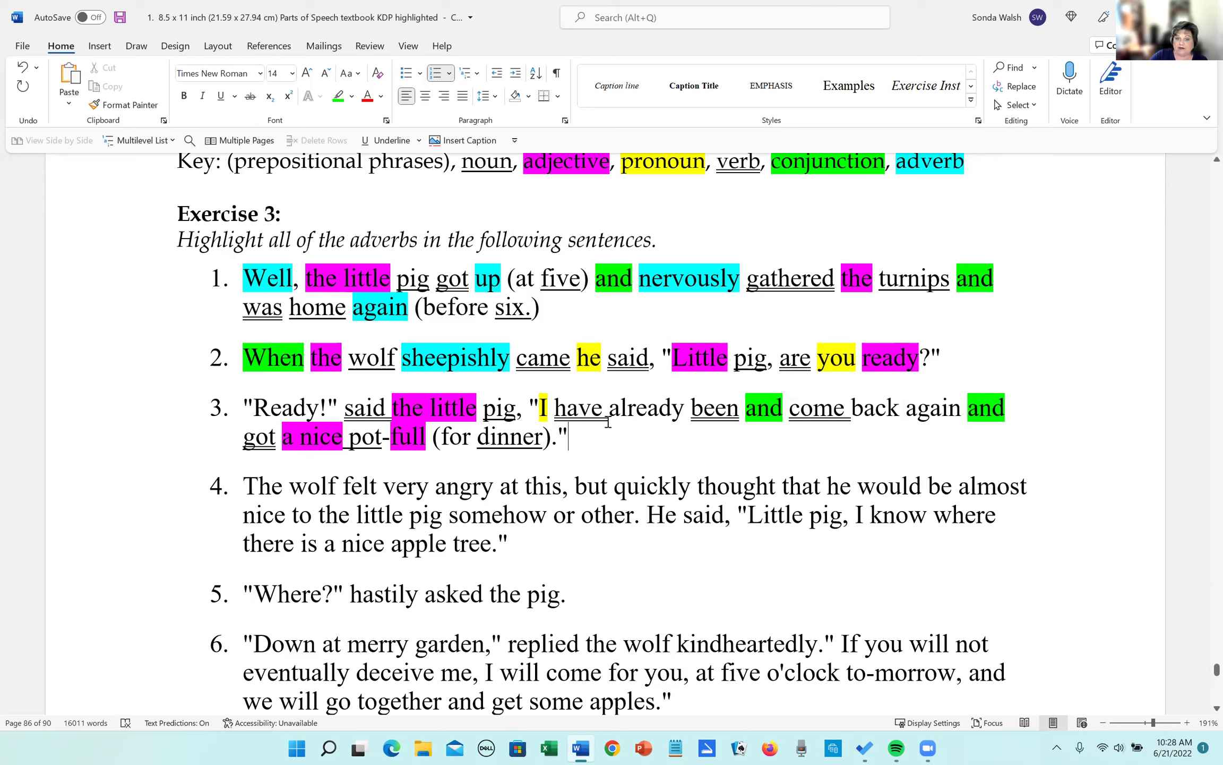
Highlight the adverbs "already", "back" and "again" in turquoise in sentence 3.
{"action": "left_click_drag", "start_coordinate": [609, 409], "coordinate": [680, 414]}
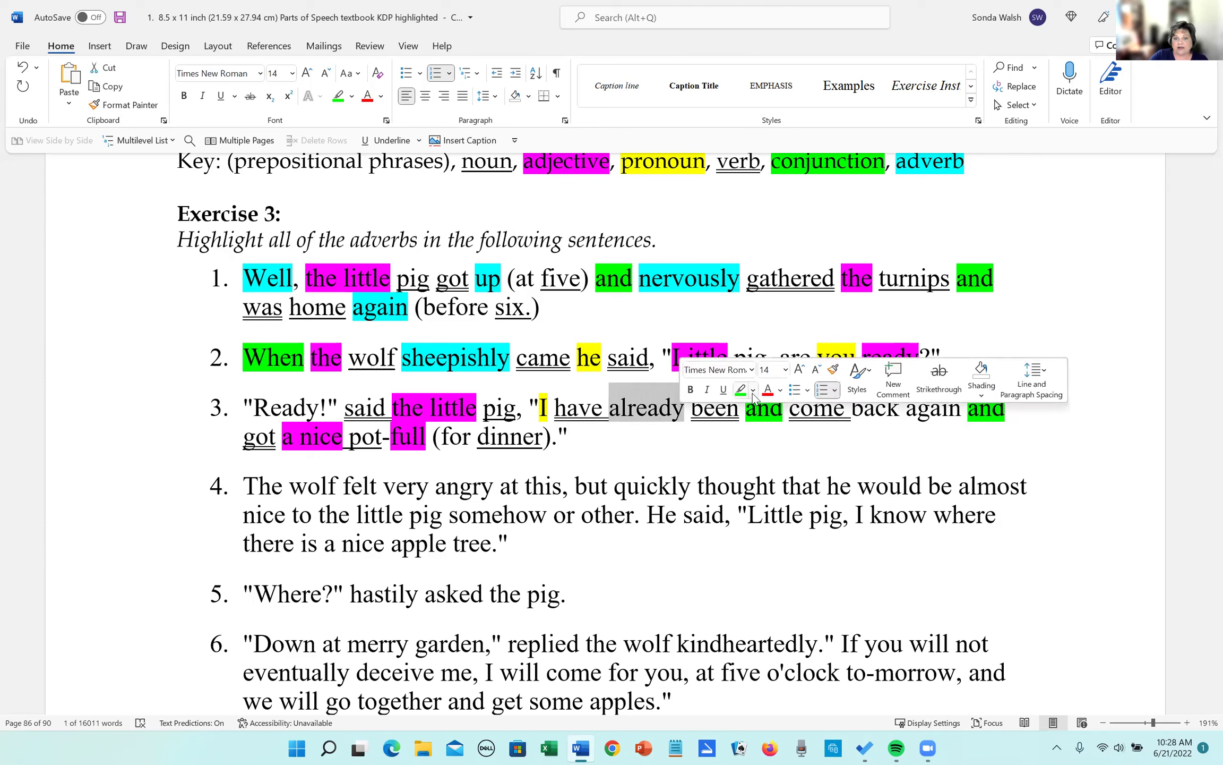
{"action": "left_click", "coordinate": [753, 391]}
{"action": "left_click", "coordinate": [792, 416]}
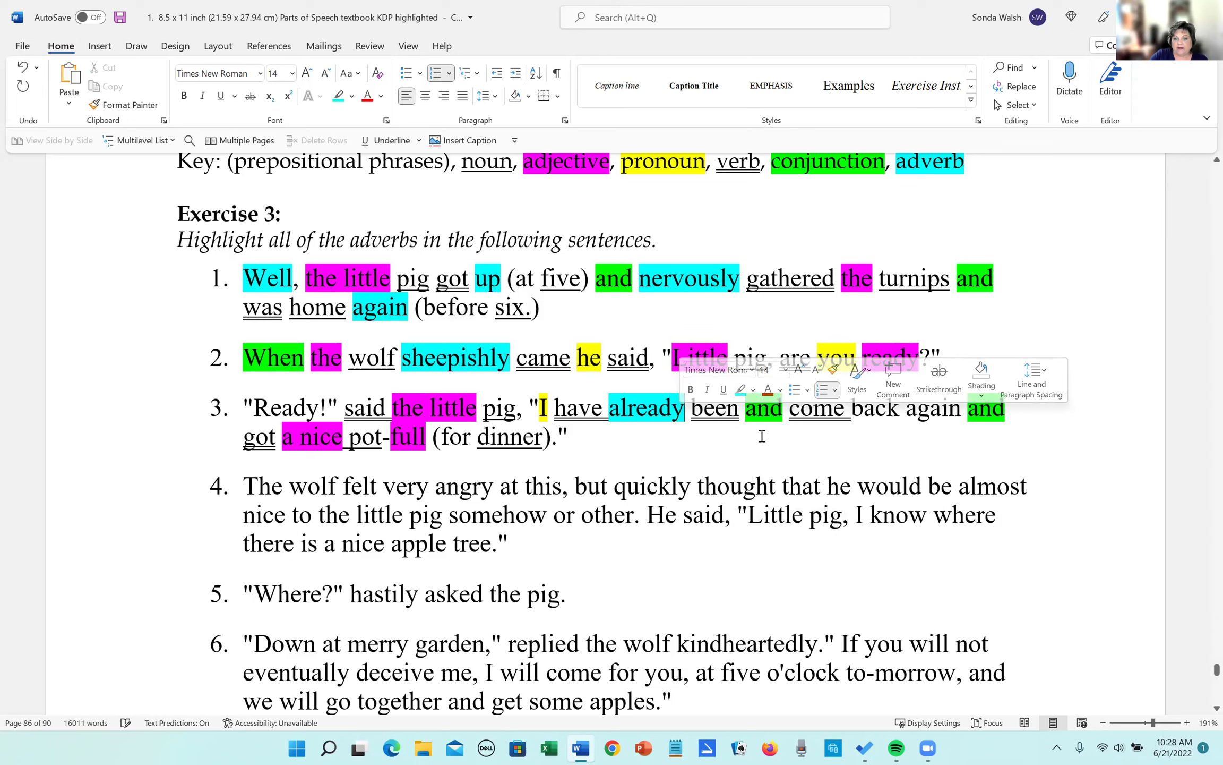
{"action": "left_click", "coordinate": [887, 428]}
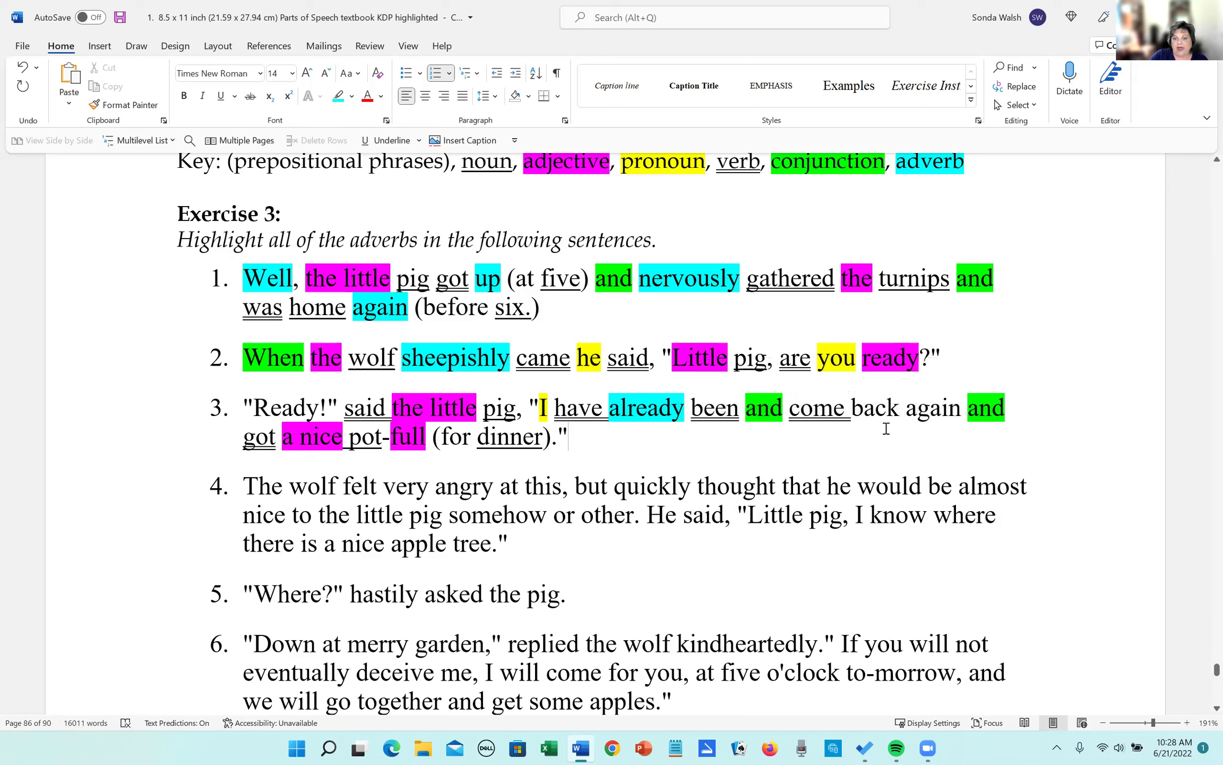
{"action": "left_click_drag", "start_coordinate": [857, 409], "coordinate": [899, 410]}
{"action": "left_click", "coordinate": [894, 398]}
{"action": "left_click", "coordinate": [883, 439]}
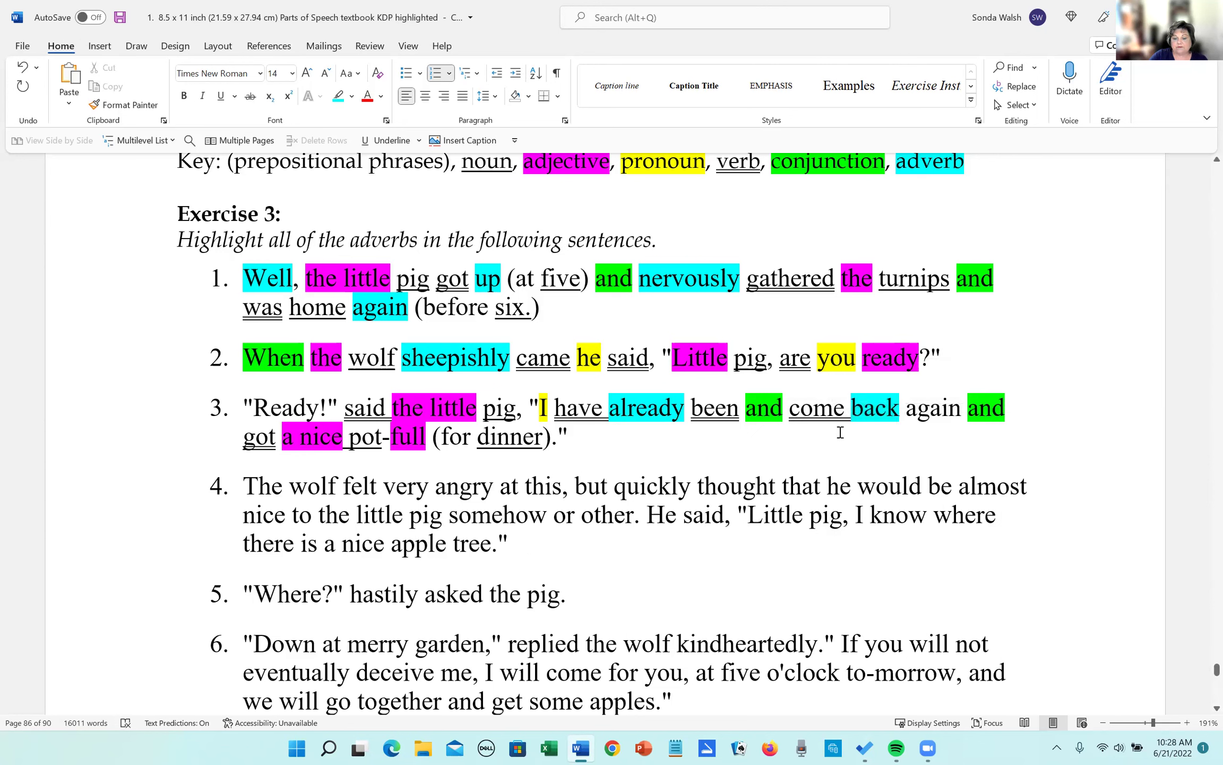
{"action": "left_click_drag", "start_coordinate": [906, 407], "coordinate": [961, 409]}
{"action": "left_click", "coordinate": [896, 386]}
{"action": "left_click", "coordinate": [653, 464]}
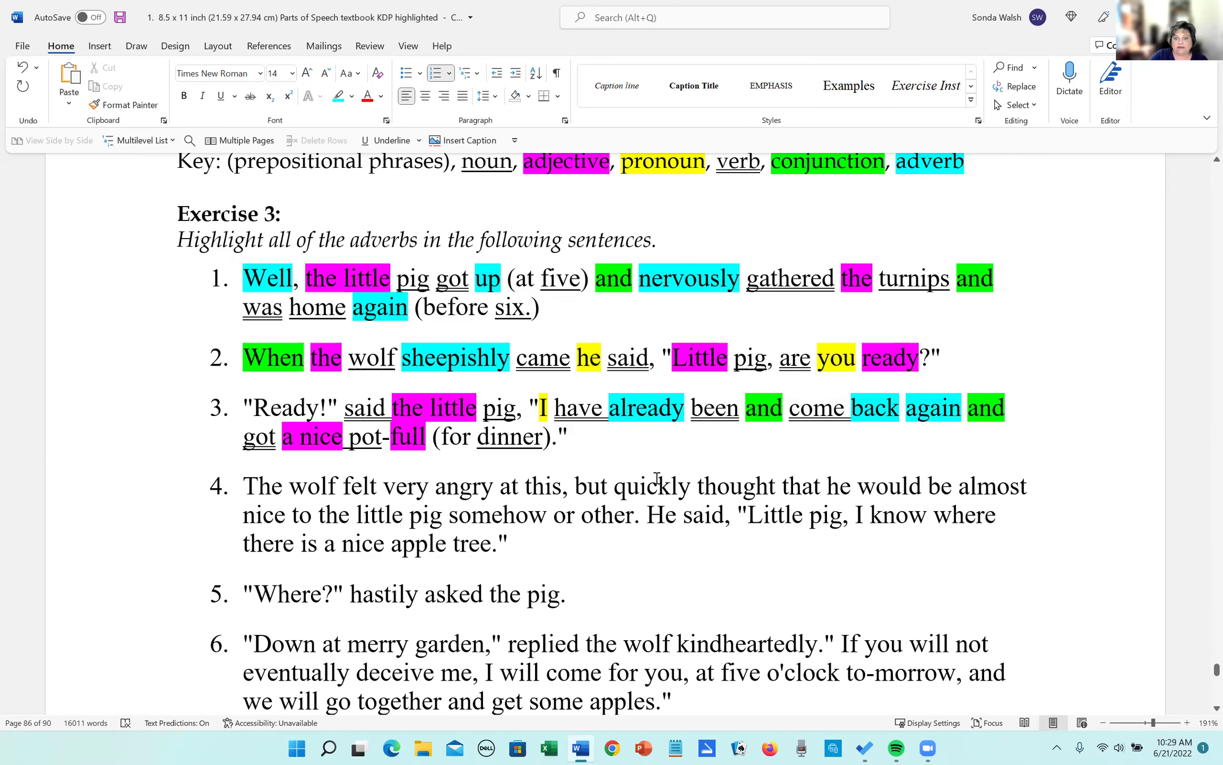
Enclose the prepositional phrase "at this" in parentheses in sentence 4 and highlight its pronoun "this" in yellow.
{"action": "scroll", "coordinate": [655, 478], "scroll_direction": "down", "scroll_amount": 1}
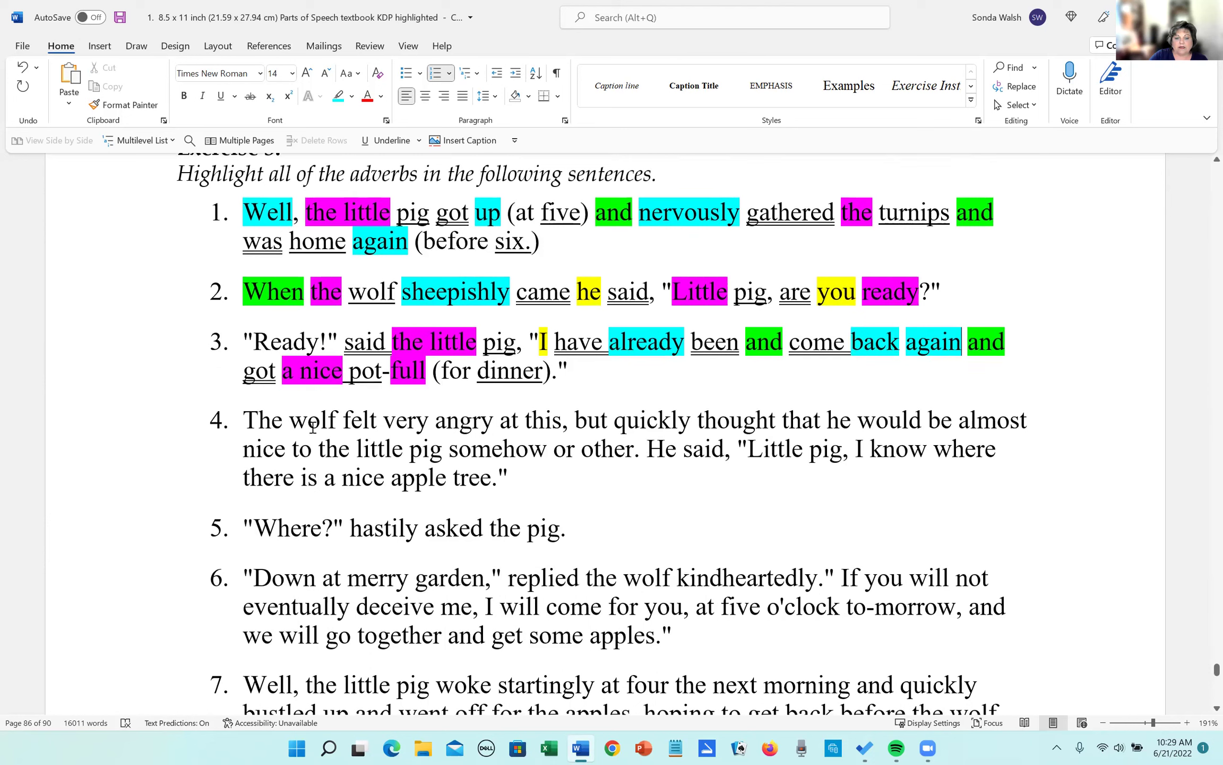
{"action": "left_click", "coordinate": [503, 425]}
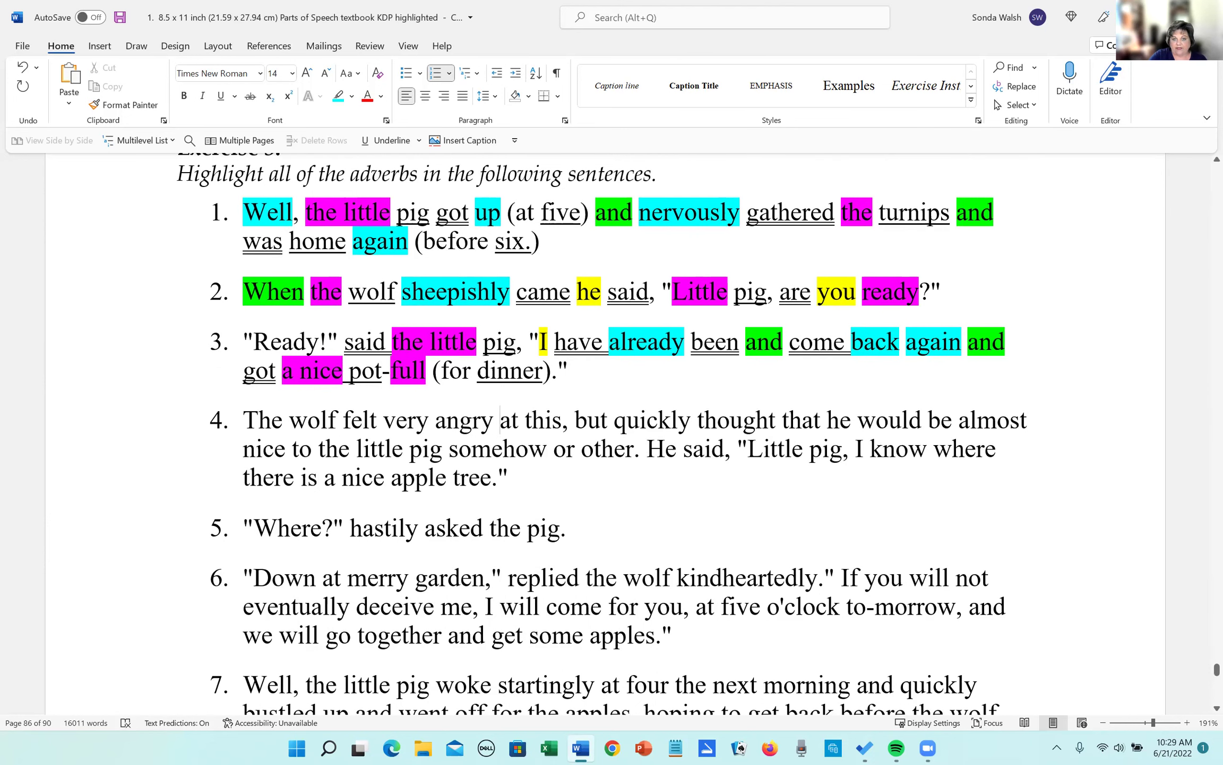
{"action": "type", "text": "("}
{"action": "left_click", "coordinate": [572, 425]}
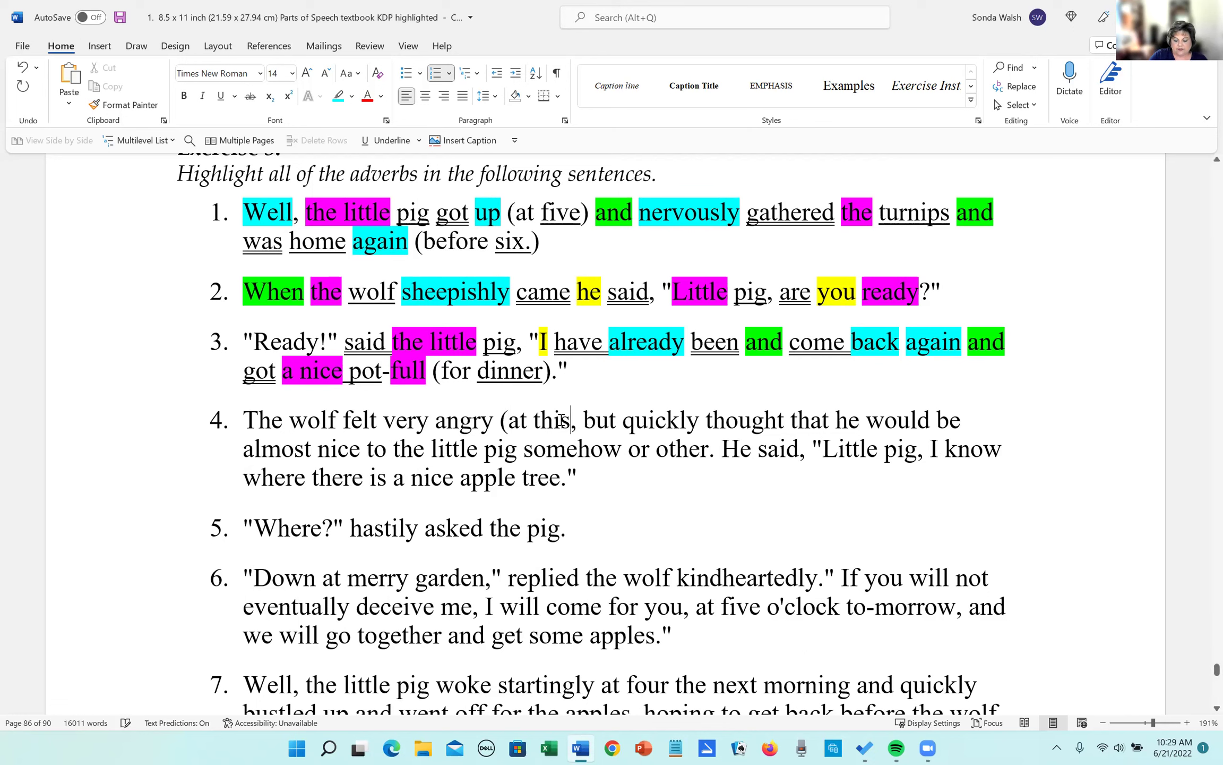
{"action": "type", "text": ")"}
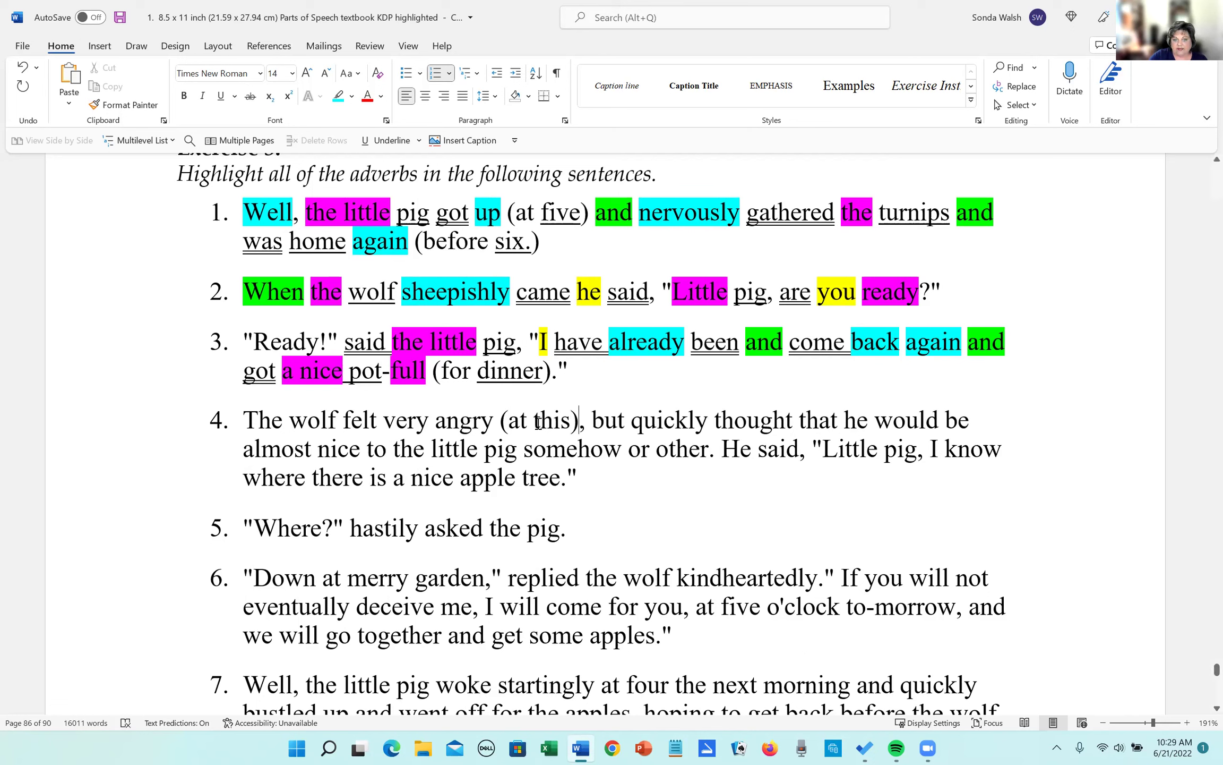
{"action": "left_click_drag", "start_coordinate": [535, 420], "coordinate": [568, 422]}
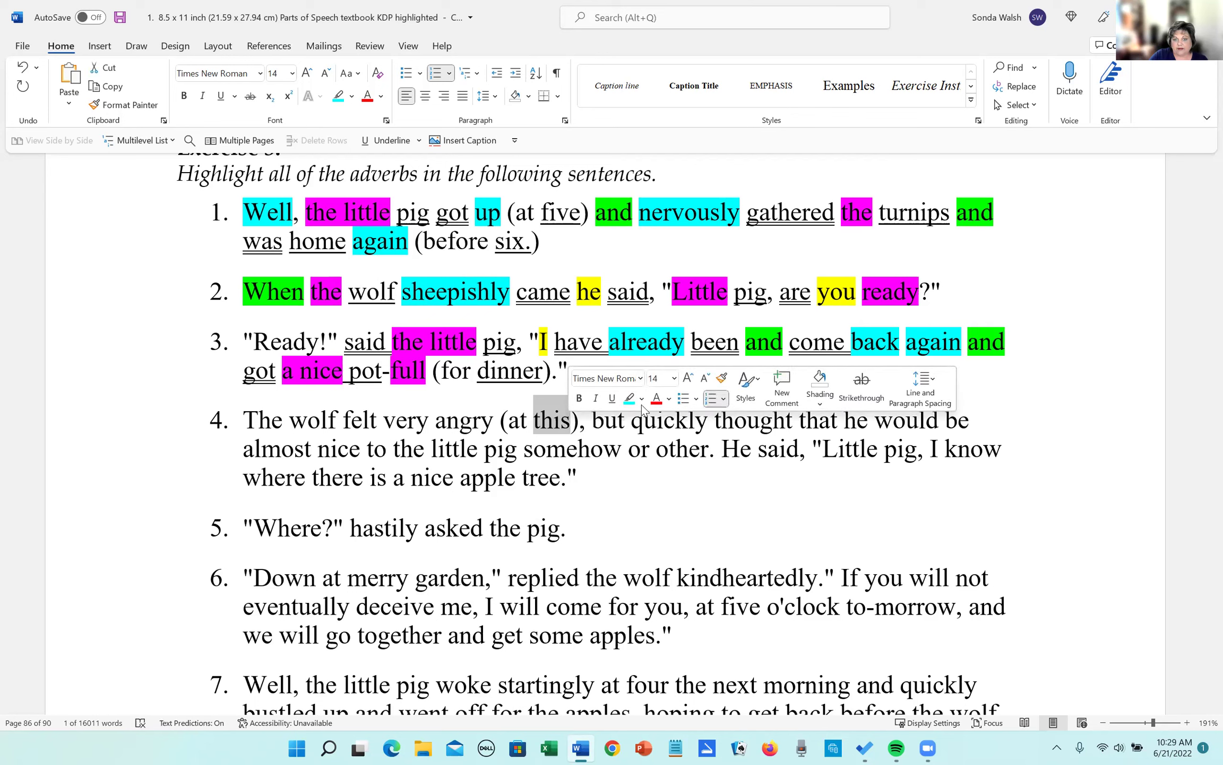
{"action": "left_click", "coordinate": [642, 398]}
{"action": "left_click", "coordinate": [633, 418]}
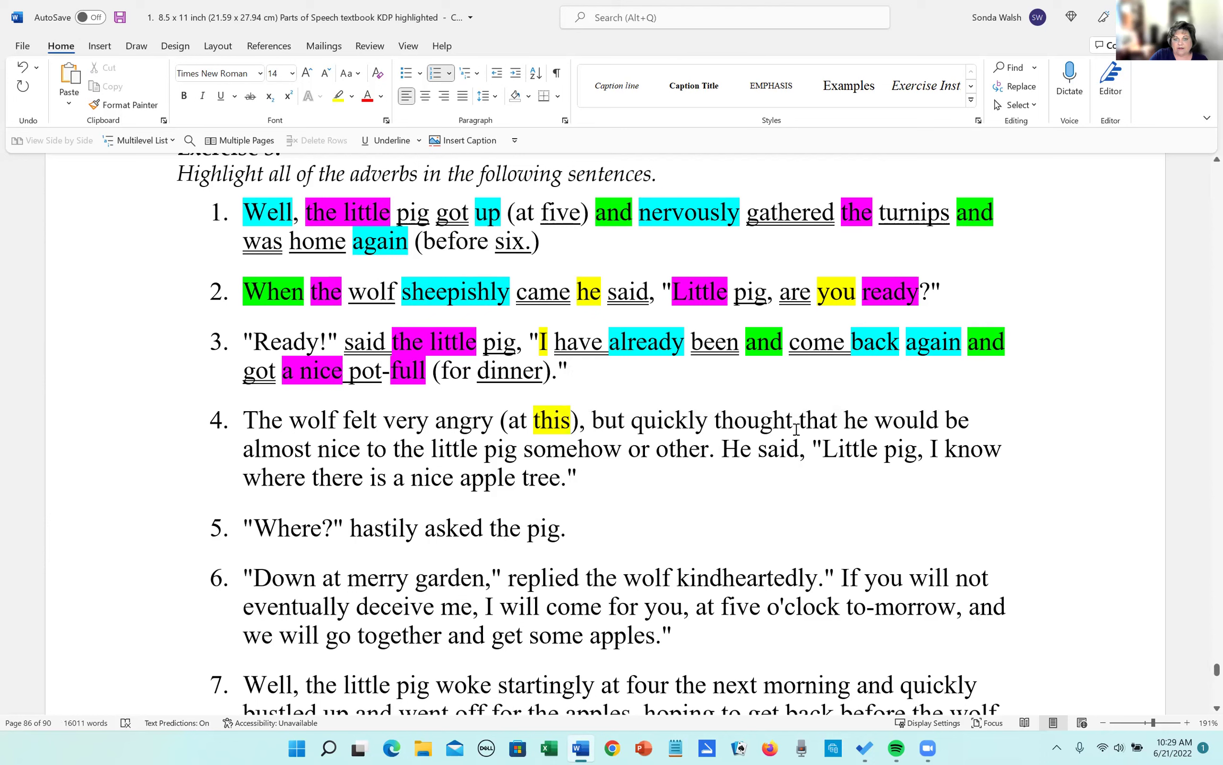
Enclose the prepositional phrase "to the little pig" in parentheses in sentence 4.
{"action": "left_click", "coordinate": [371, 449]}
{"action": "type", "text": "("}
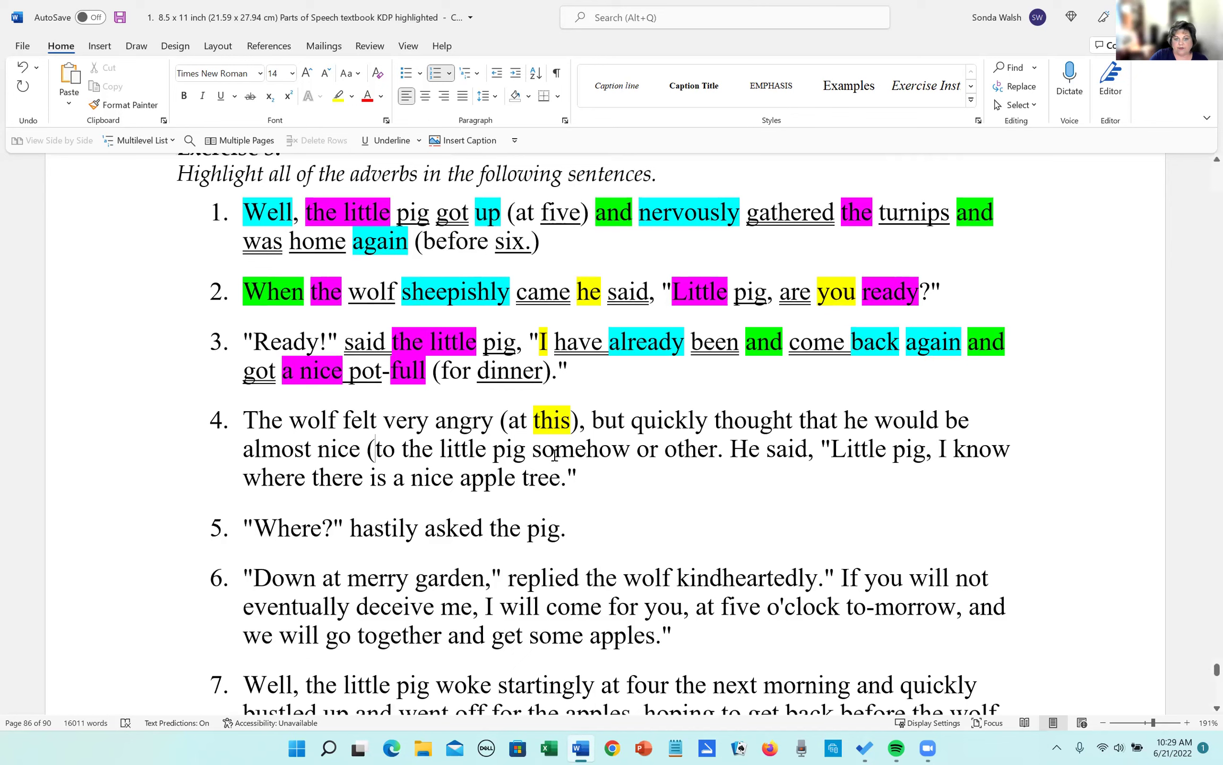
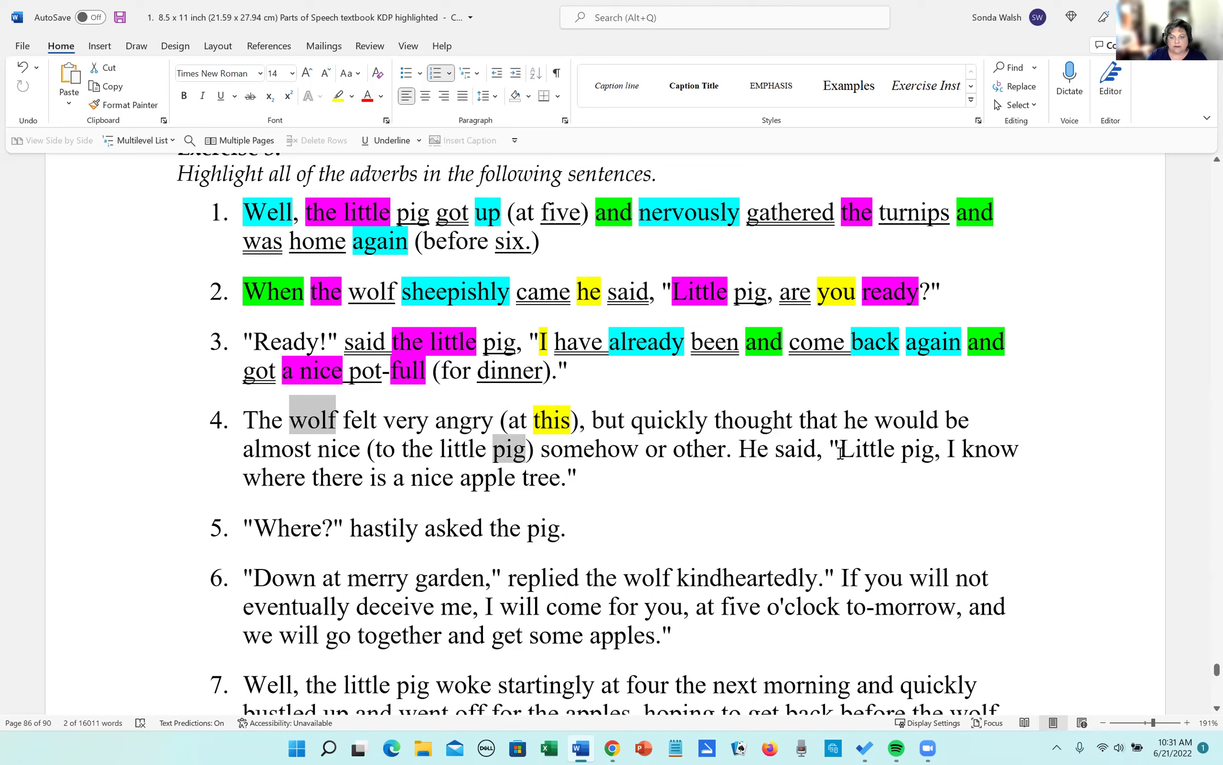
Apply a single underline to the nouns "wolf", both occurrences of "pig", and "tree" in sentence 4.
{"action": "left_click_drag", "start_coordinate": [902, 451], "coordinate": [935, 452]}
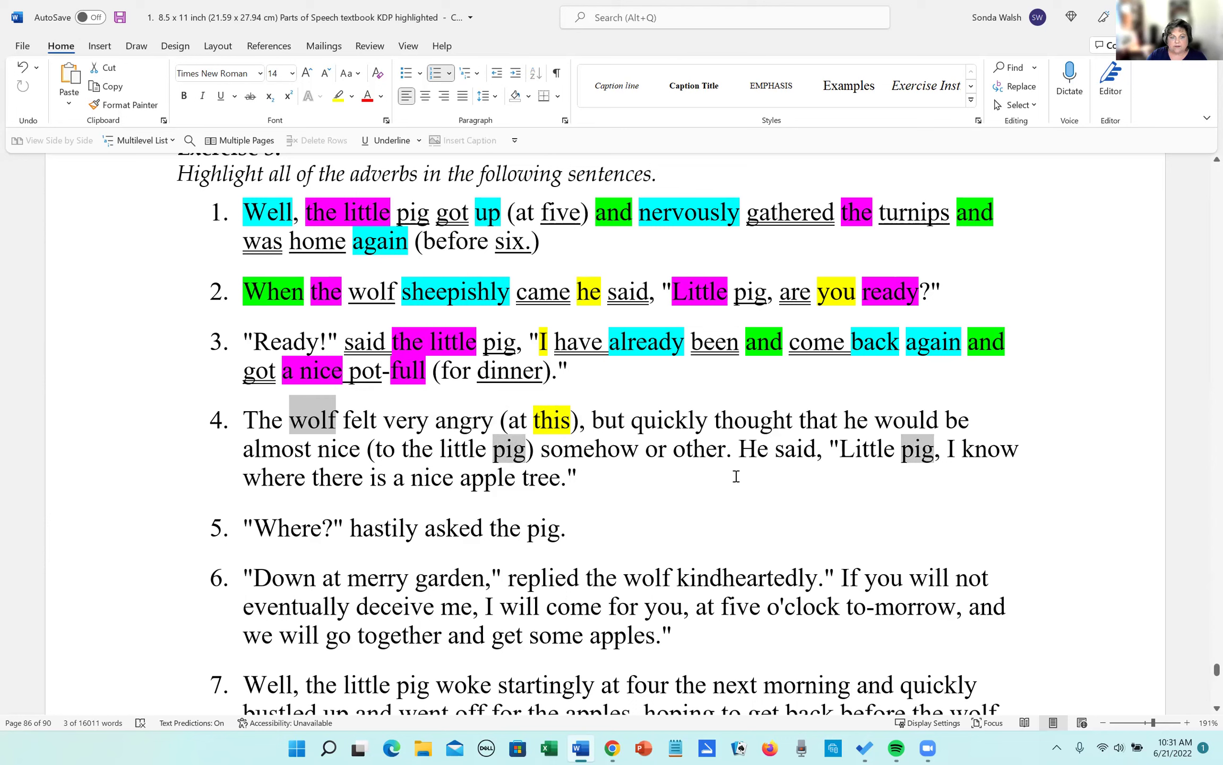
{"action": "left_click_drag", "start_coordinate": [525, 476], "coordinate": [564, 481]}
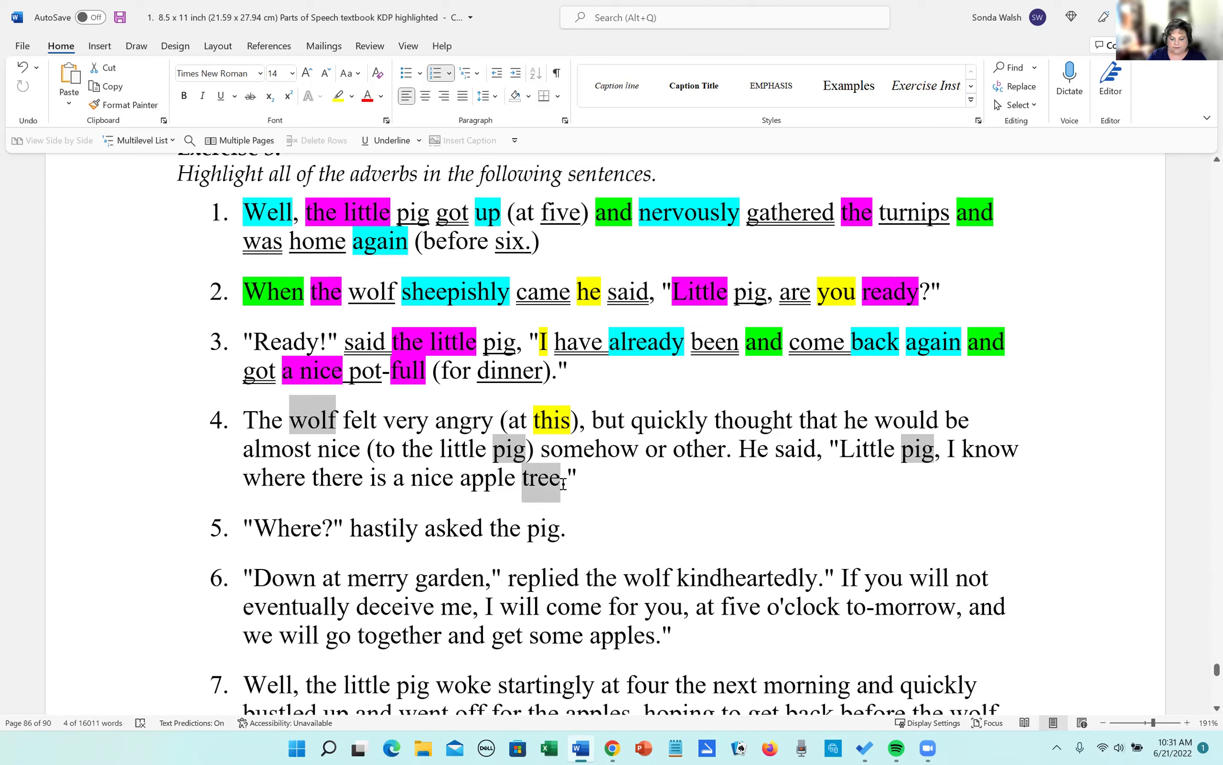
{"action": "key", "text": "ctrl+u"}
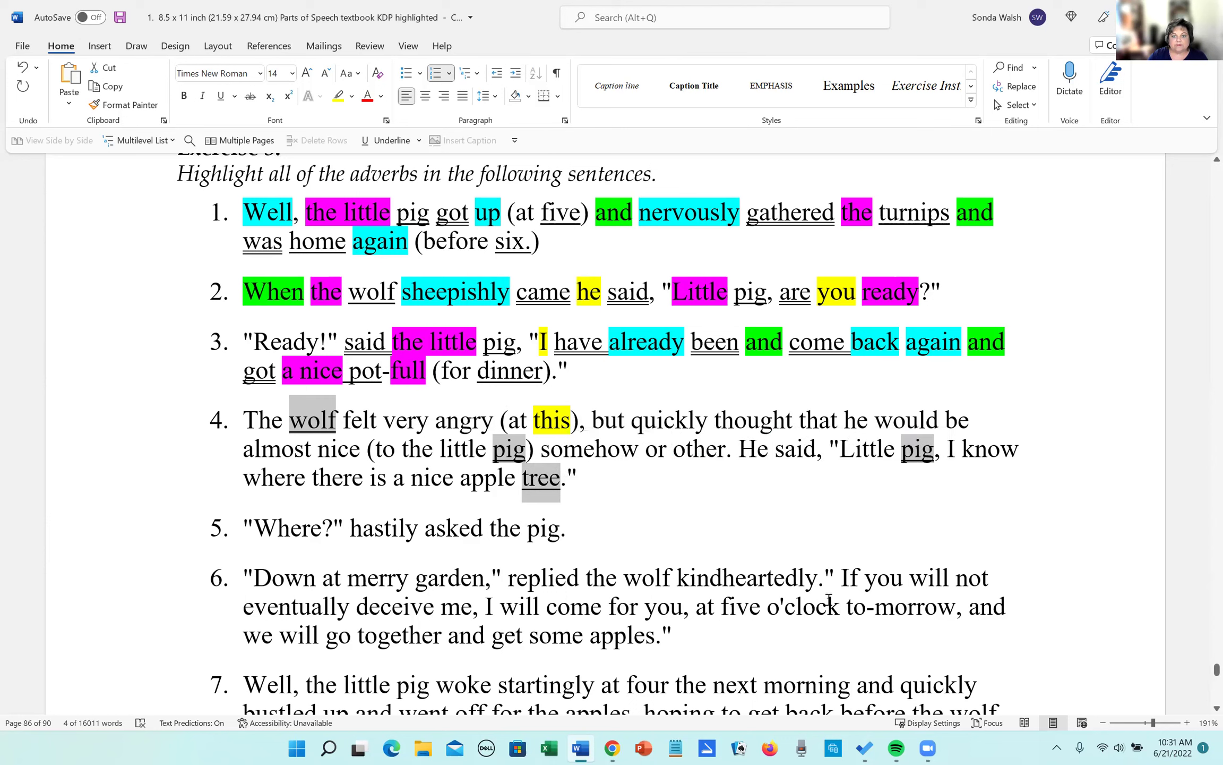
Highlight the adjectives "The" before "wolf" and "the little" inside the parentheses in pink in sentence 4.
{"action": "scroll", "coordinate": [644, 430], "scroll_direction": "up", "scroll_amount": 1}
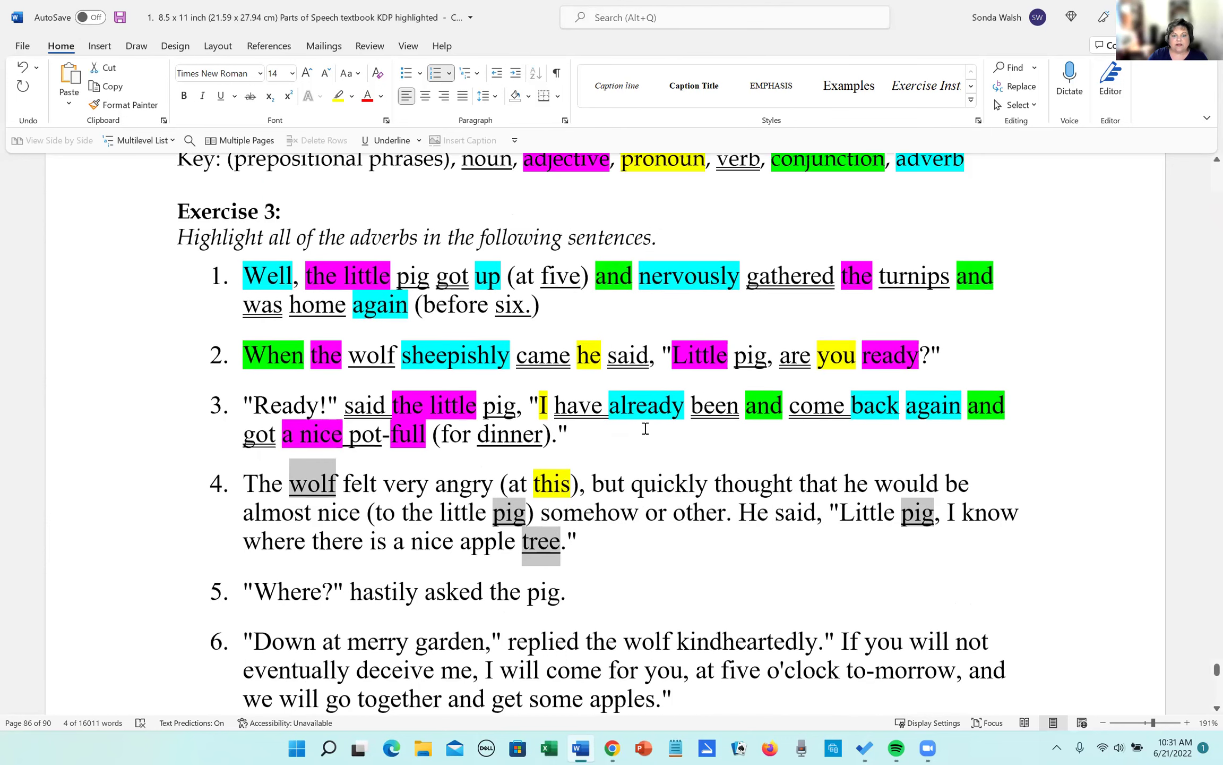
{"action": "left_click_drag", "start_coordinate": [210, 475], "coordinate": [282, 494]}
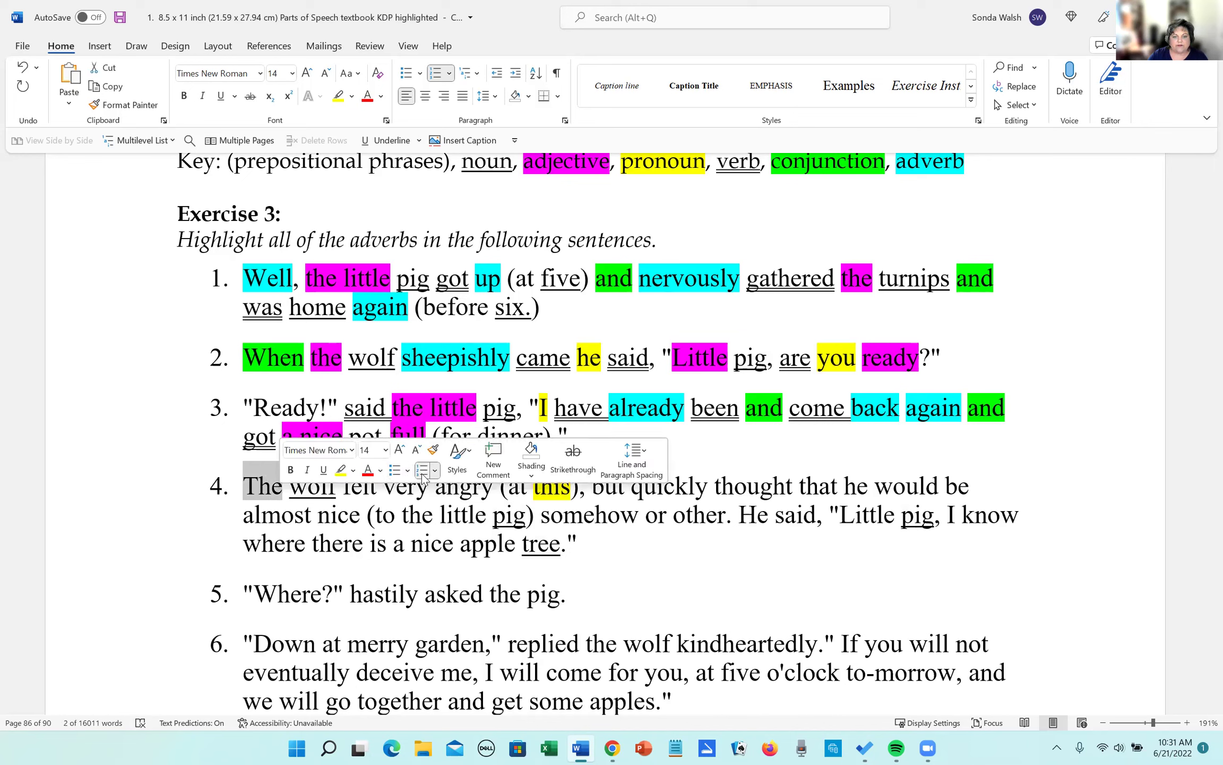
{"action": "left_click", "coordinate": [352, 475]}
{"action": "left_click", "coordinate": [409, 490]}
{"action": "left_click", "coordinate": [407, 539]}
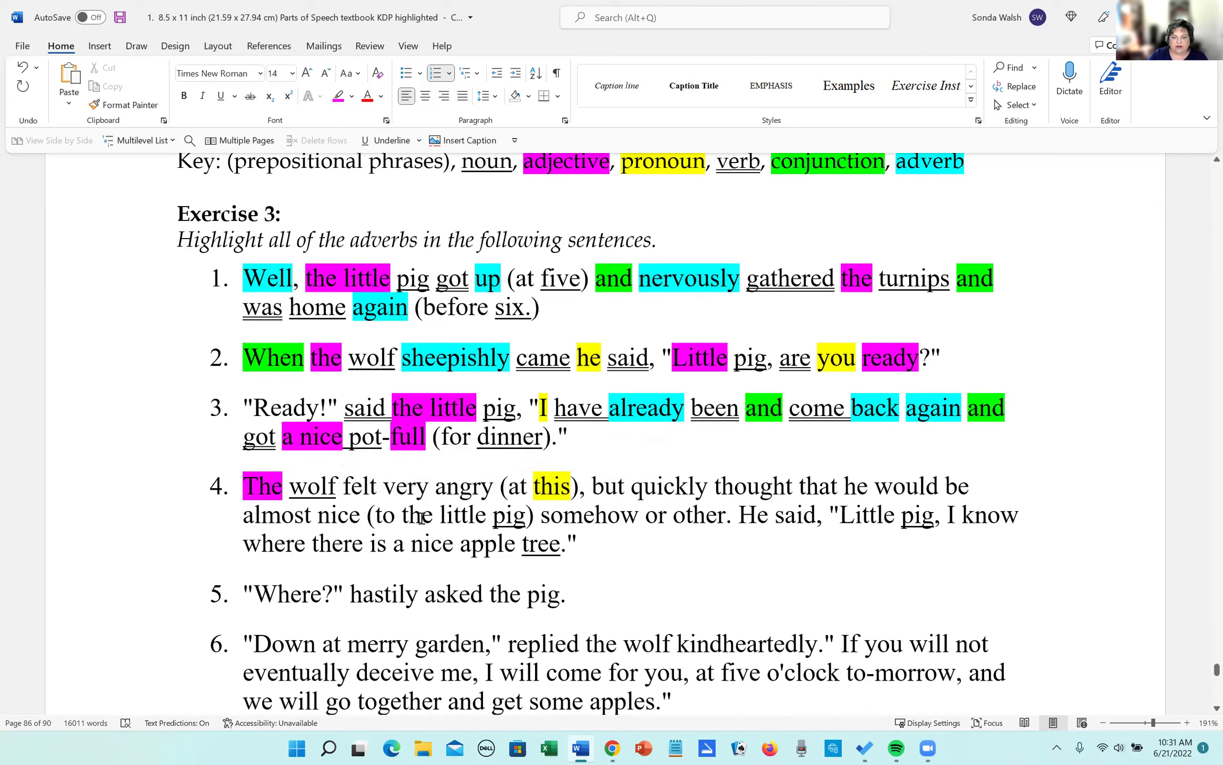
{"action": "left_click_drag", "start_coordinate": [421, 518], "coordinate": [486, 517]}
{"action": "left_click", "coordinate": [532, 496]}
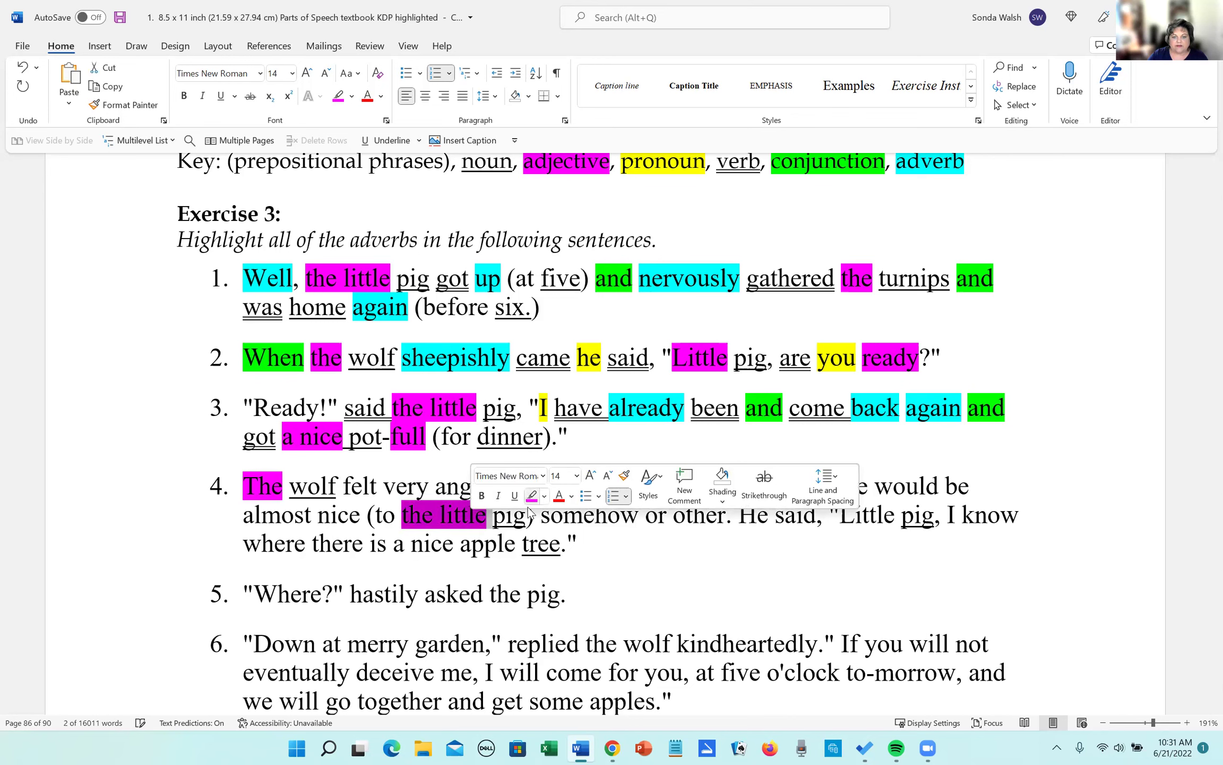
{"action": "left_click", "coordinate": [529, 511]}
Highlight the adjectives "Little" in the quotation, "a nice apple" and "angry" in pink in sentence 4.
{"action": "left_click_drag", "start_coordinate": [841, 521], "coordinate": [884, 519]}
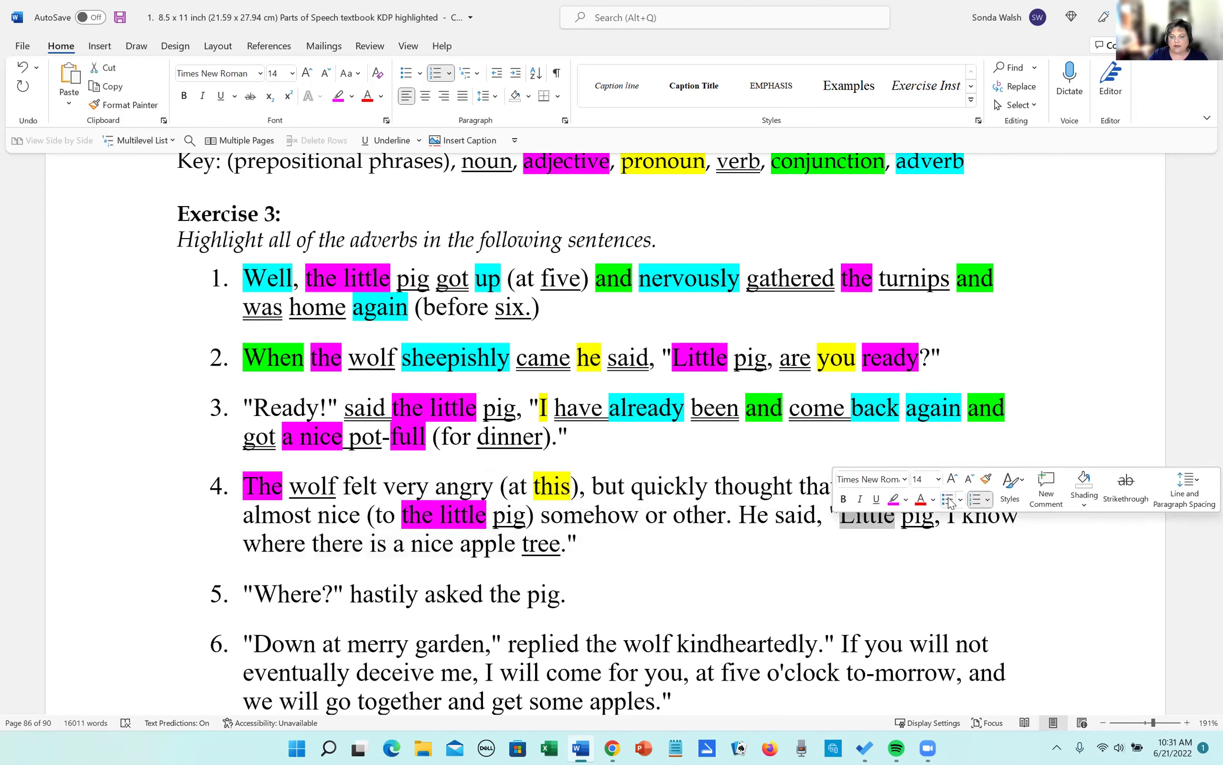
{"action": "left_click", "coordinate": [893, 501]}
{"action": "left_click", "coordinate": [481, 564]}
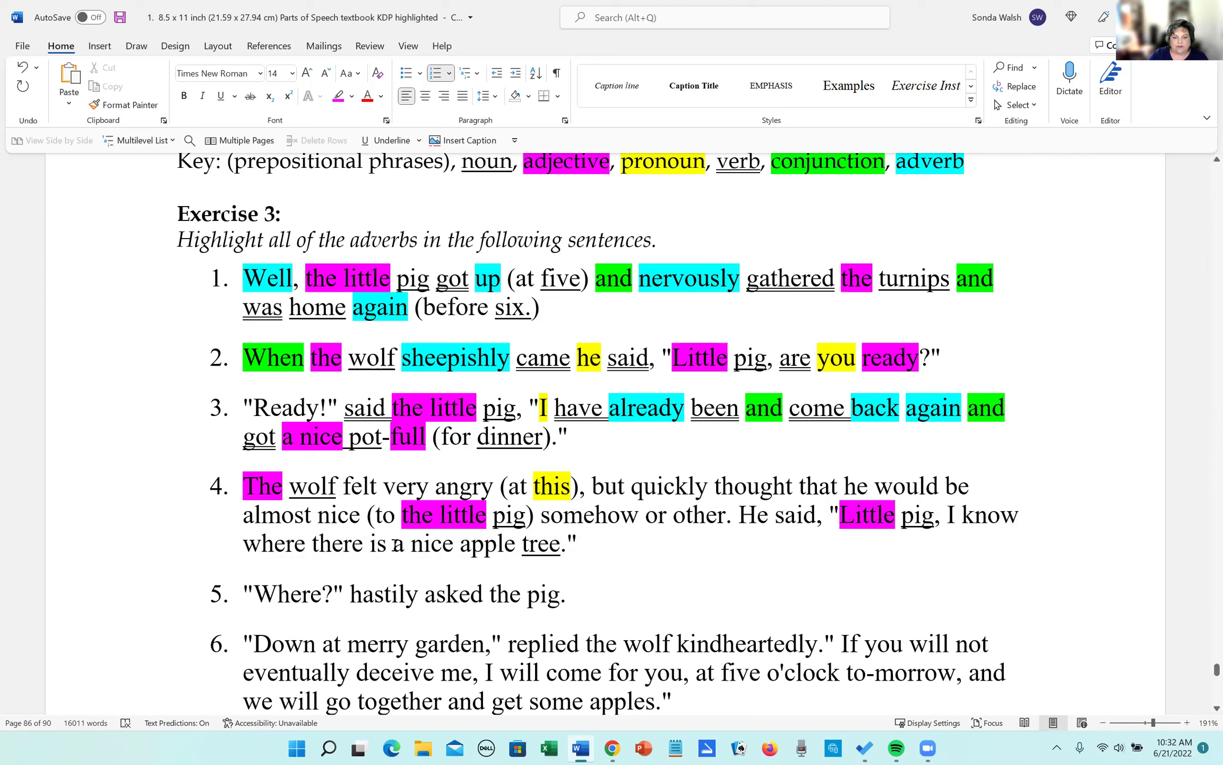
{"action": "left_click_drag", "start_coordinate": [395, 544], "coordinate": [483, 561]}
{"action": "left_click", "coordinate": [542, 536]}
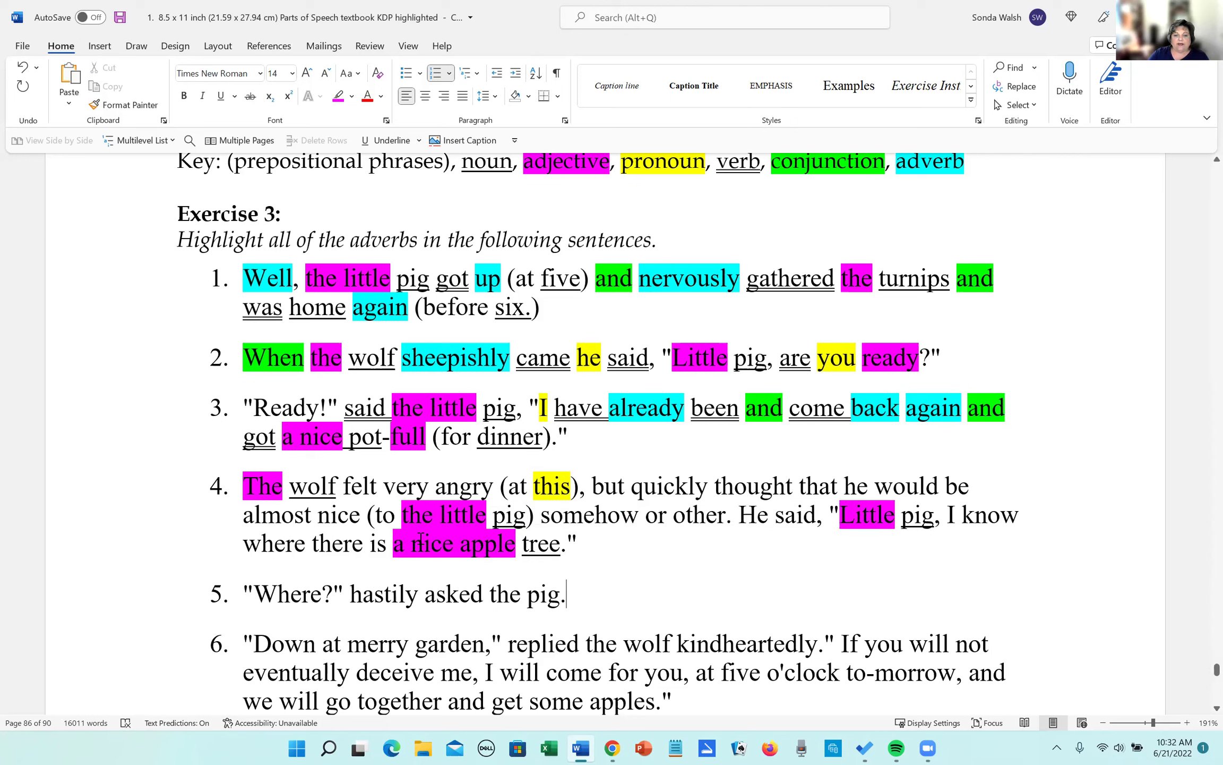
{"action": "left_click_drag", "start_coordinate": [434, 486], "coordinate": [491, 494]}
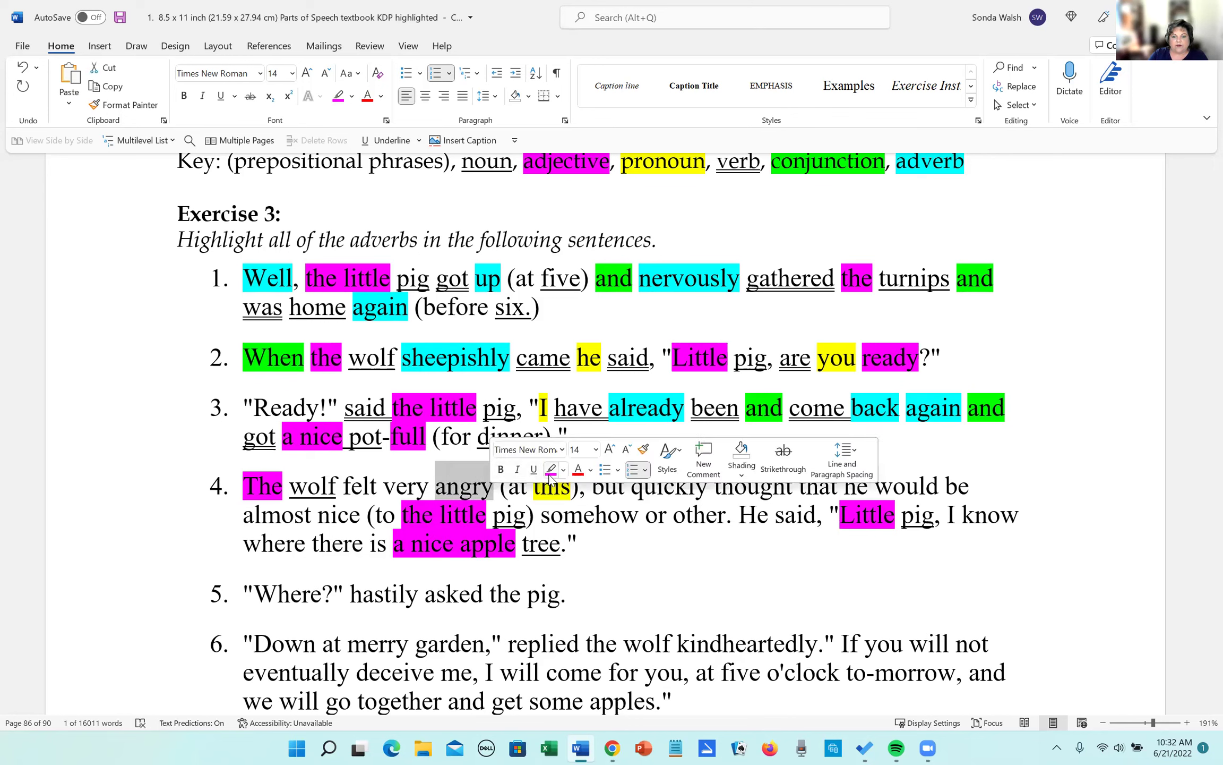
{"action": "left_click", "coordinate": [550, 471]}
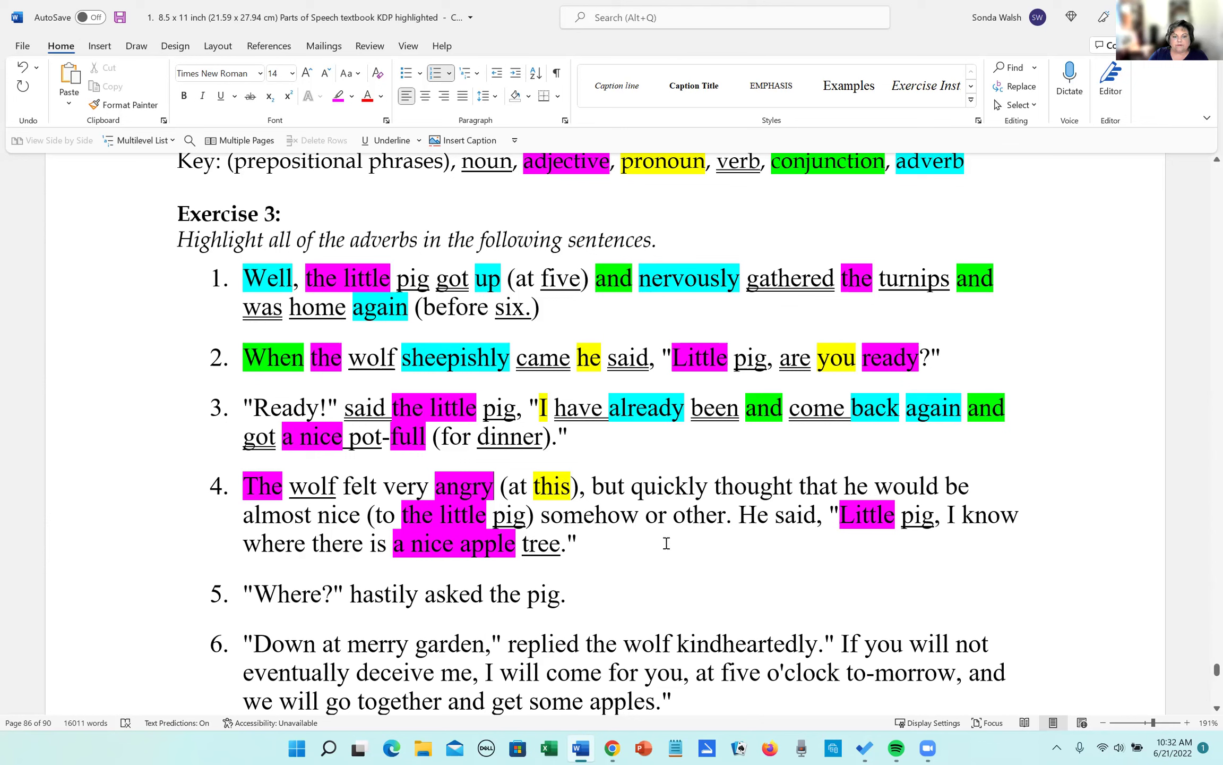
Highlight the adjective "nice" after "almost" in pink and the pronouns "that" and "he" in yellow in sentence 4.
{"action": "left_click_drag", "start_coordinate": [317, 514], "coordinate": [357, 518]}
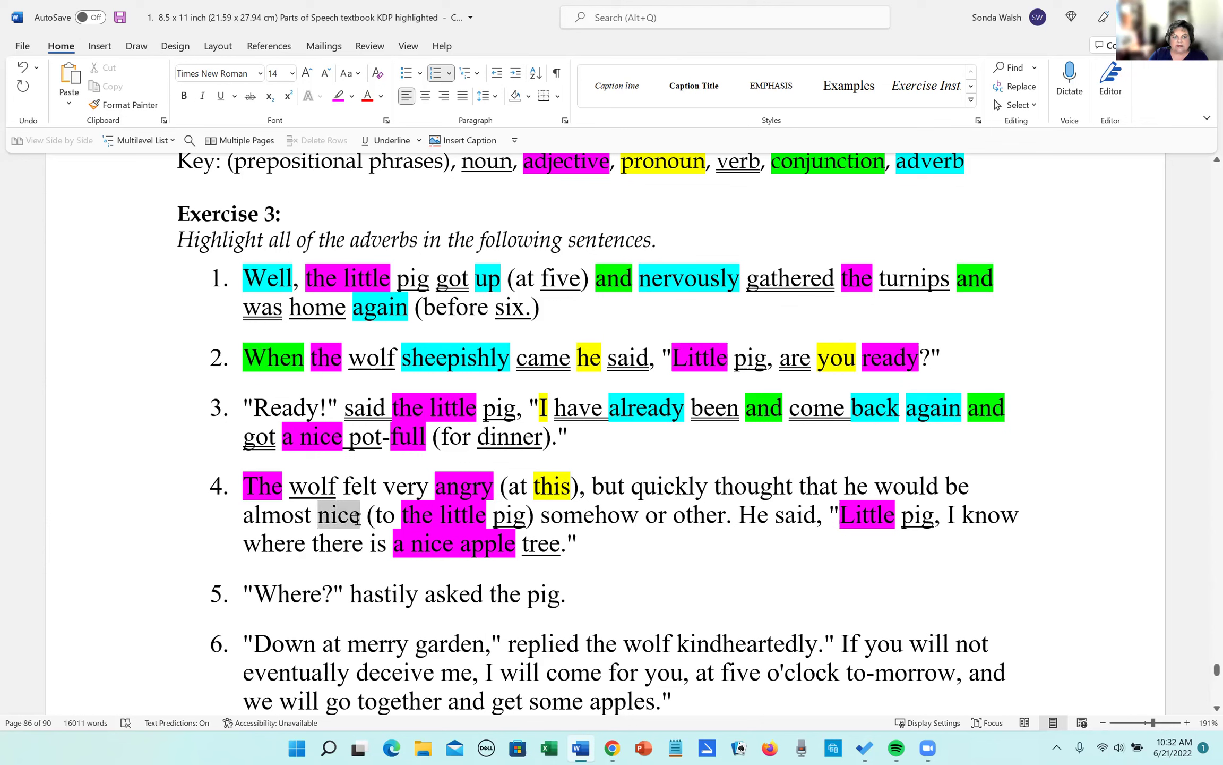
{"action": "left_click", "coordinate": [416, 500]}
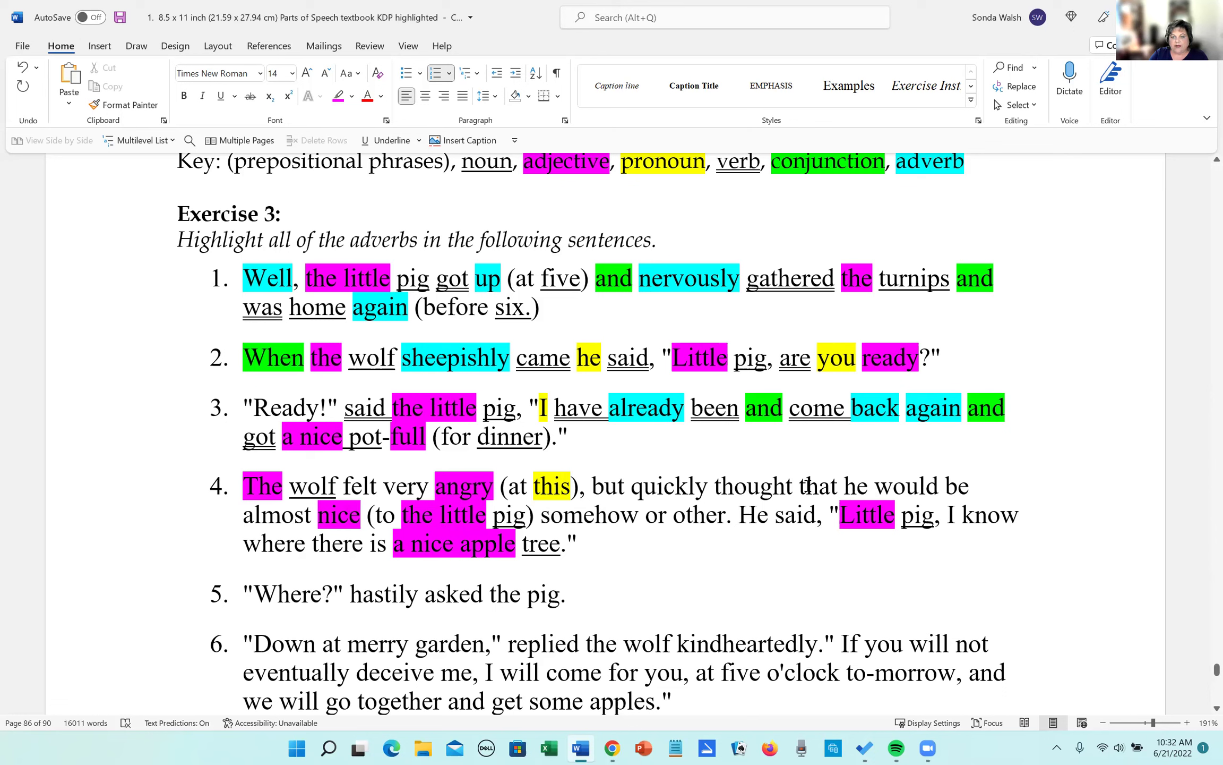
{"action": "left_click_drag", "start_coordinate": [801, 485], "coordinate": [839, 484]}
{"action": "left_click", "coordinate": [906, 467]}
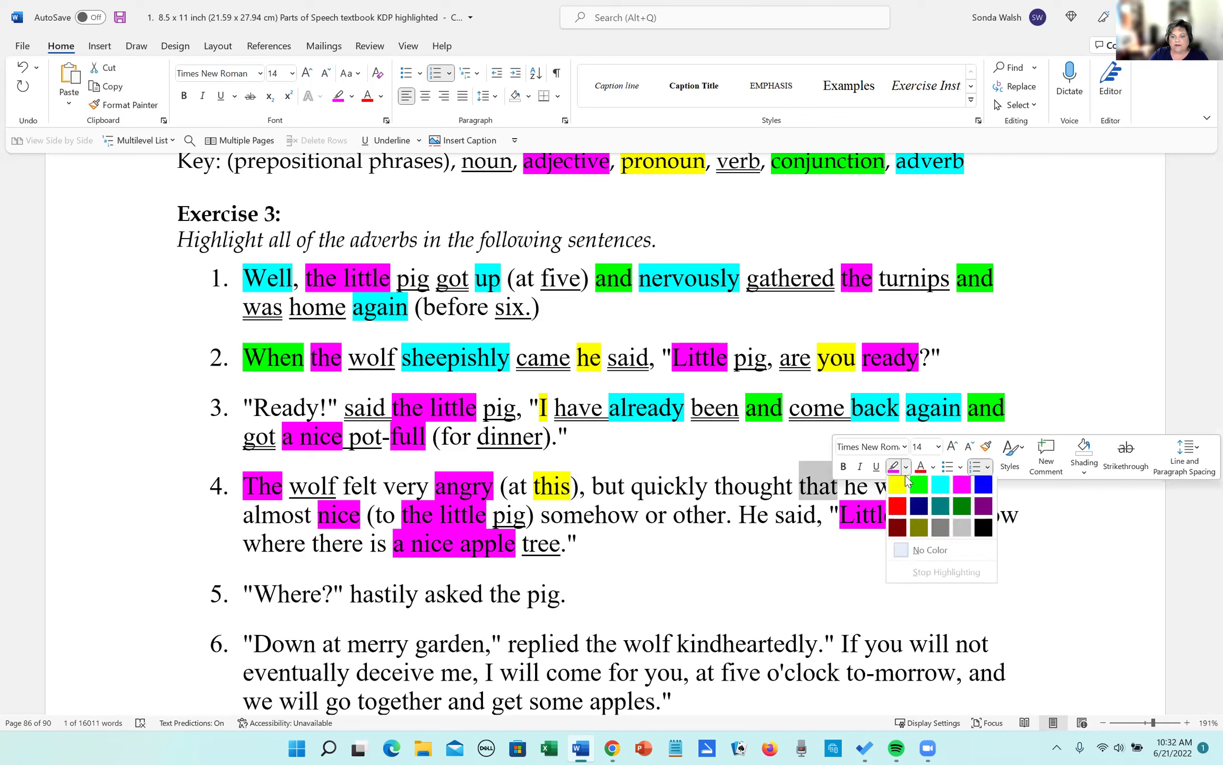
{"action": "left_click", "coordinate": [897, 495]}
{"action": "left_click", "coordinate": [834, 560]}
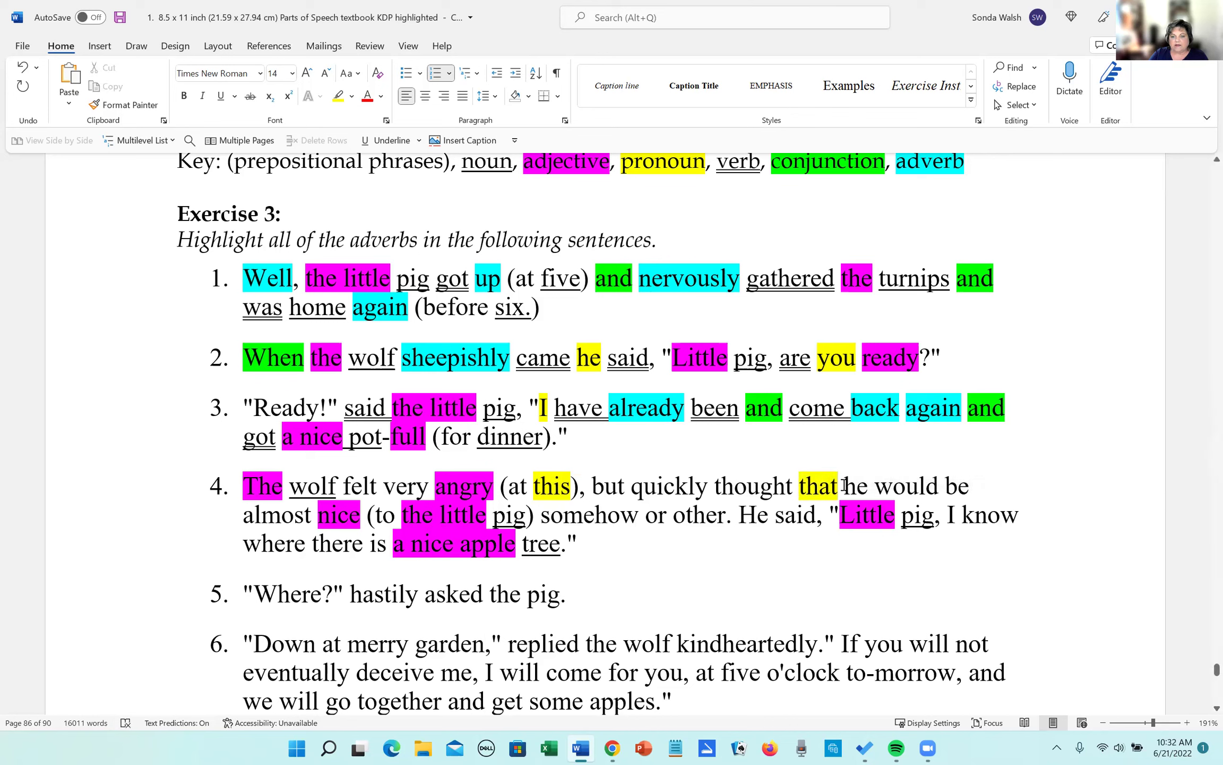
{"action": "left_click_drag", "start_coordinate": [844, 486], "coordinate": [869, 486]}
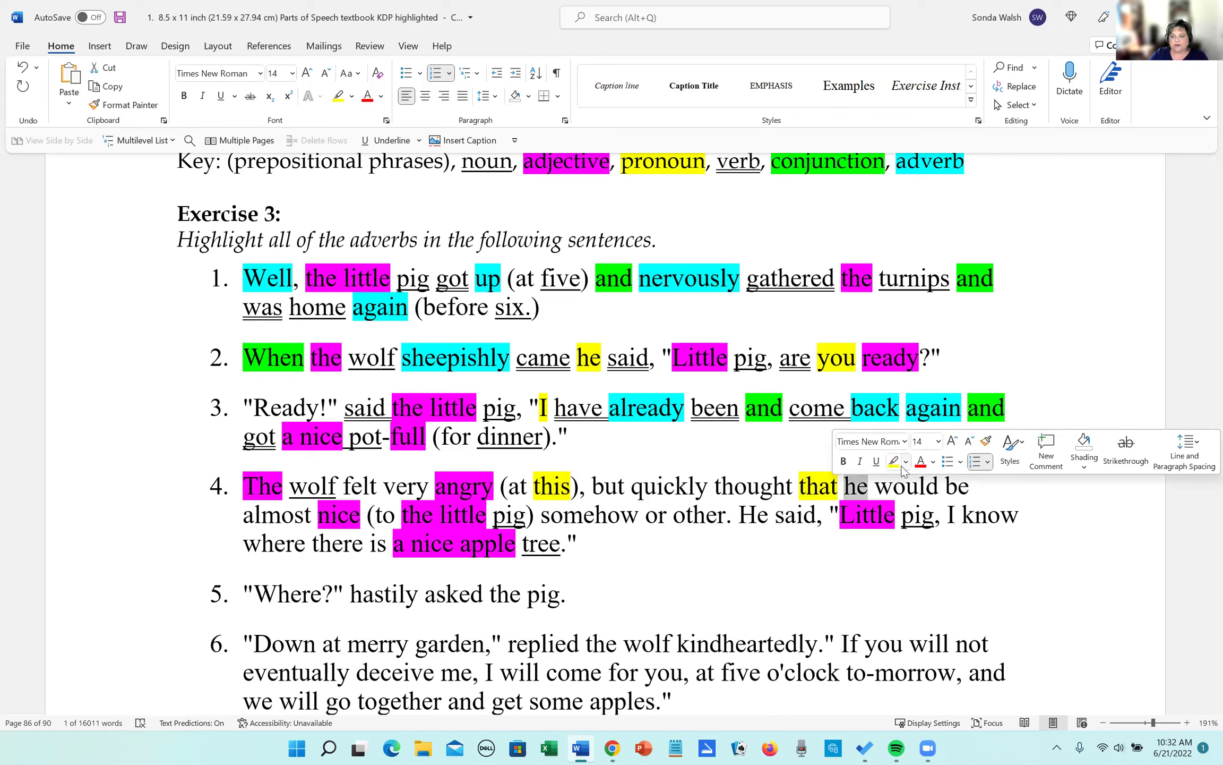
{"action": "left_click", "coordinate": [894, 463]}
{"action": "left_click", "coordinate": [870, 486]}
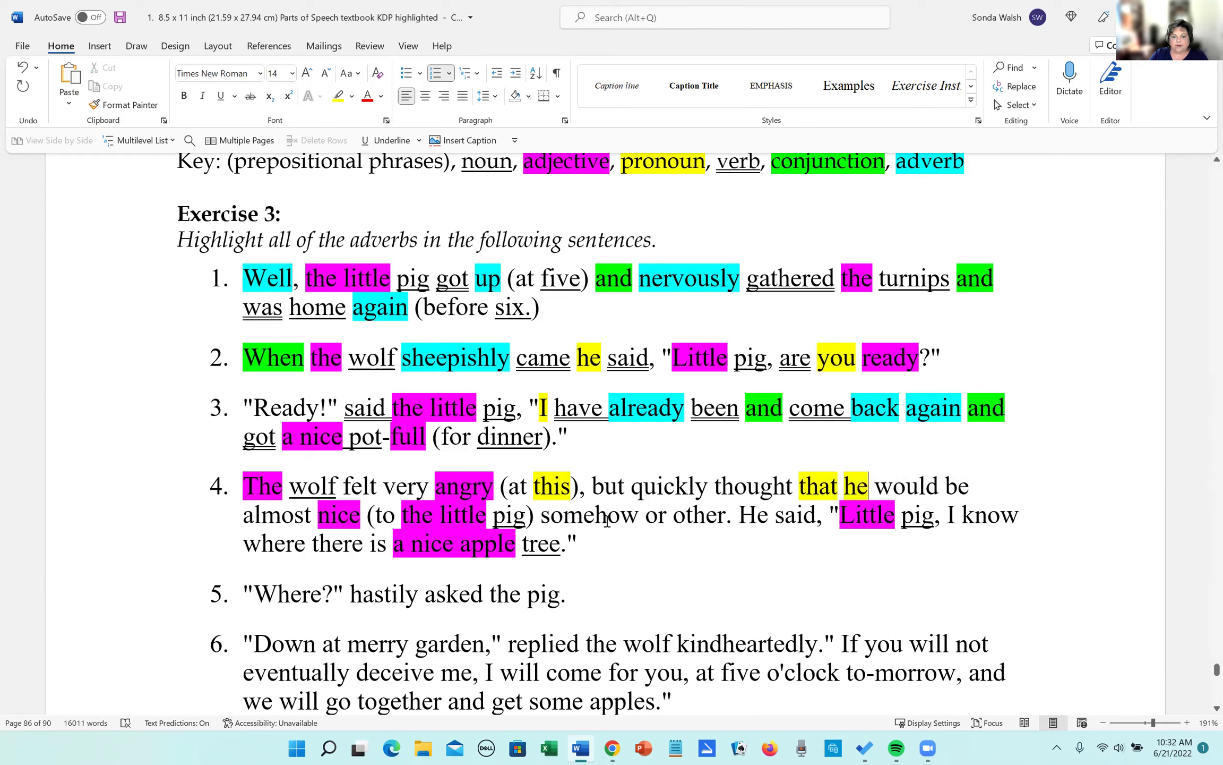
Highlight the pronouns "other", "He" and "I" in yellow in sentence 4.
{"action": "left_click_drag", "start_coordinate": [674, 514], "coordinate": [769, 514]}
{"action": "left_click", "coordinate": [784, 493]}
{"action": "left_click", "coordinate": [741, 514]}
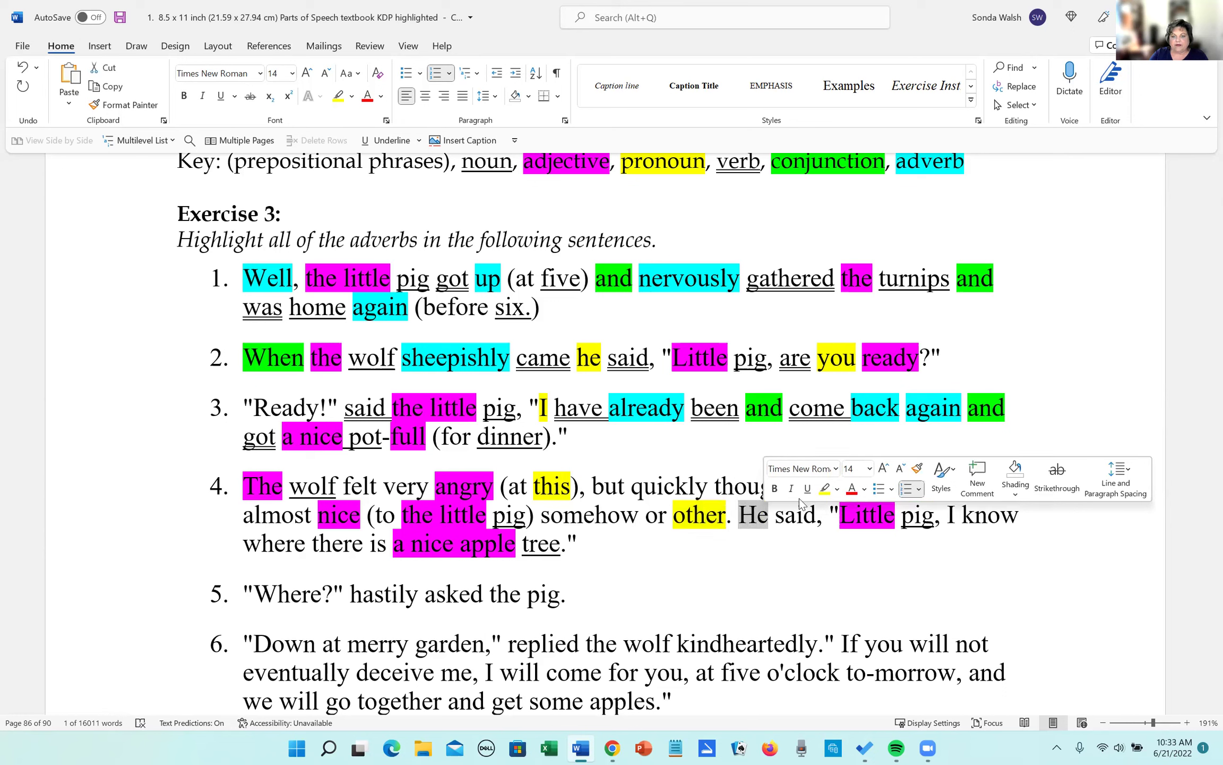
{"action": "left_click", "coordinate": [825, 492]}
{"action": "left_click", "coordinate": [910, 537]}
{"action": "left_click_drag", "start_coordinate": [955, 514], "coordinate": [947, 518]}
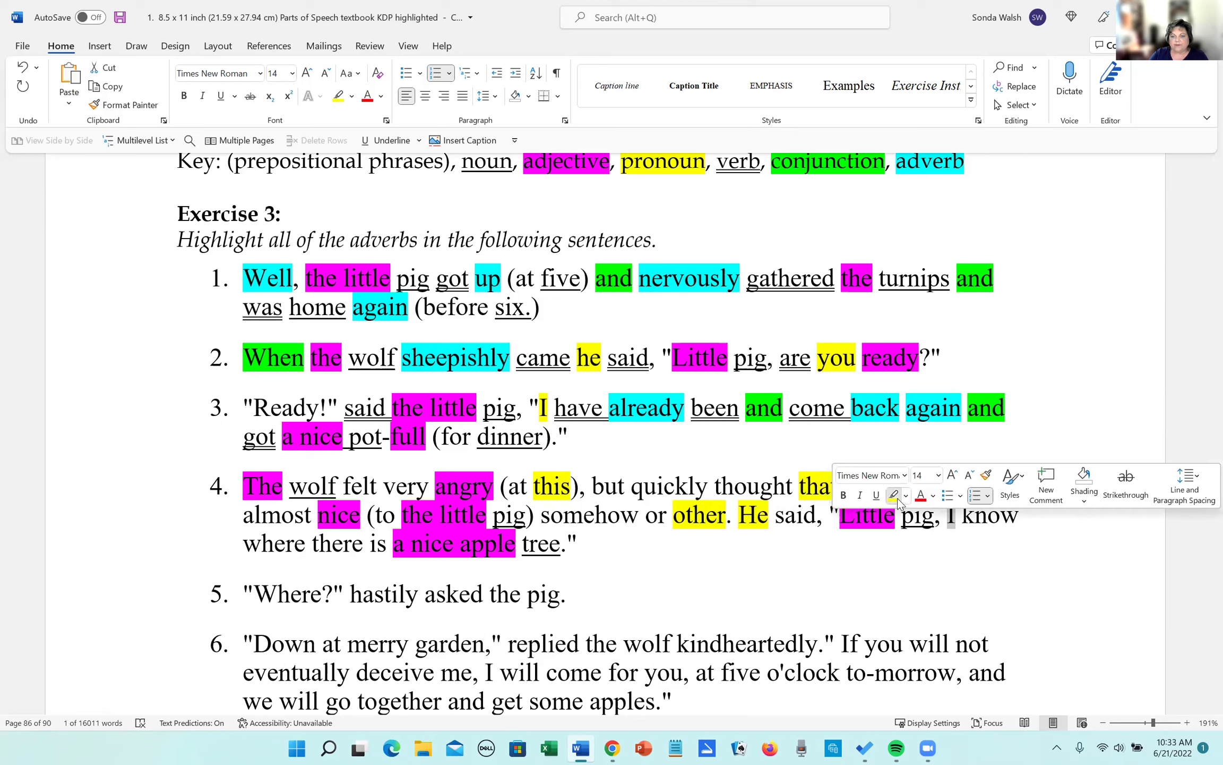
{"action": "left_click", "coordinate": [894, 495]}
{"action": "left_click", "coordinate": [432, 567]}
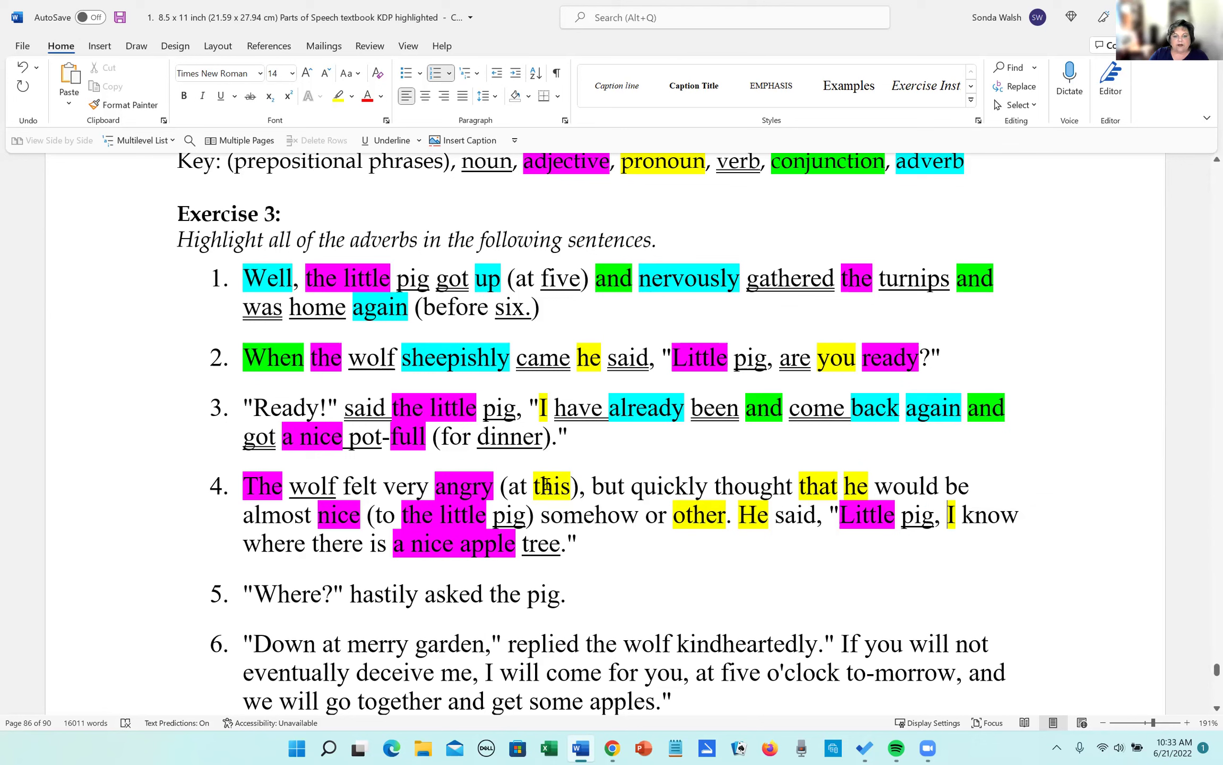
Apply a double underline to the verbs "felt", "thought" and "would be" in sentence 4.
{"action": "left_click_drag", "start_coordinate": [344, 484], "coordinate": [379, 483]}
{"action": "left_click", "coordinate": [387, 140]}
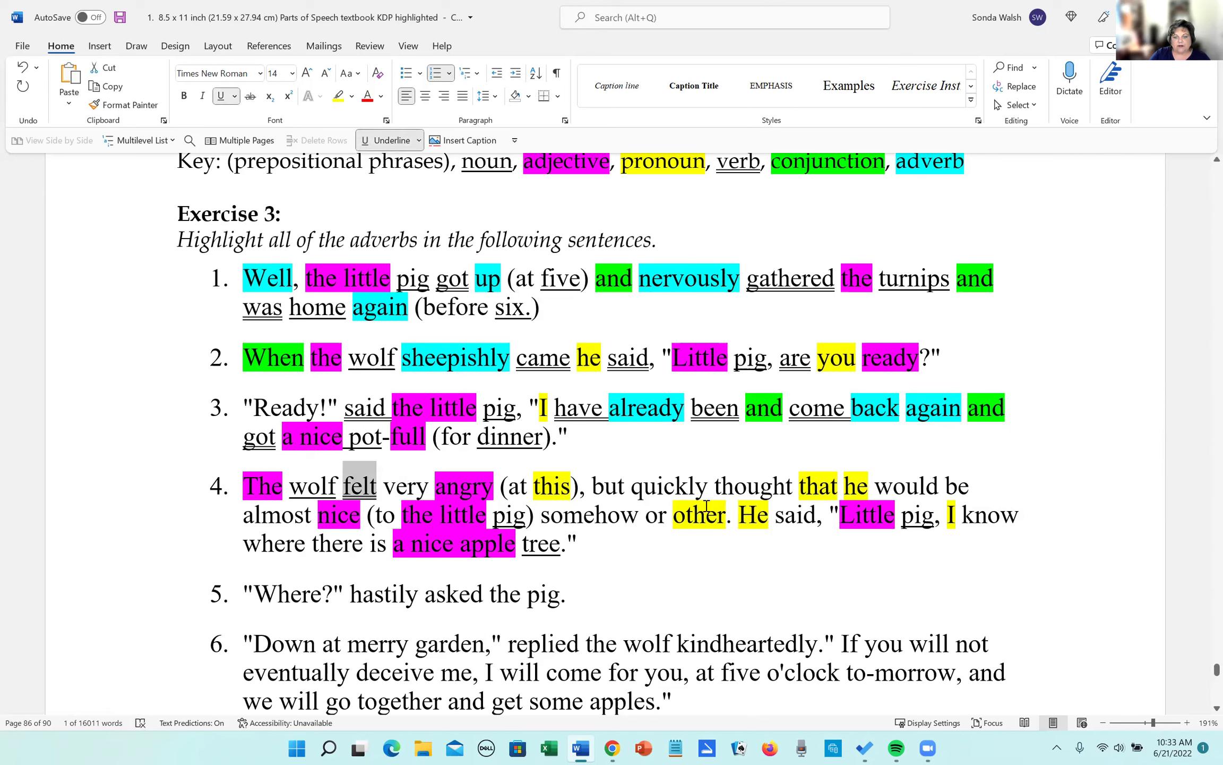
{"action": "left_click_drag", "start_coordinate": [715, 484], "coordinate": [793, 485]}
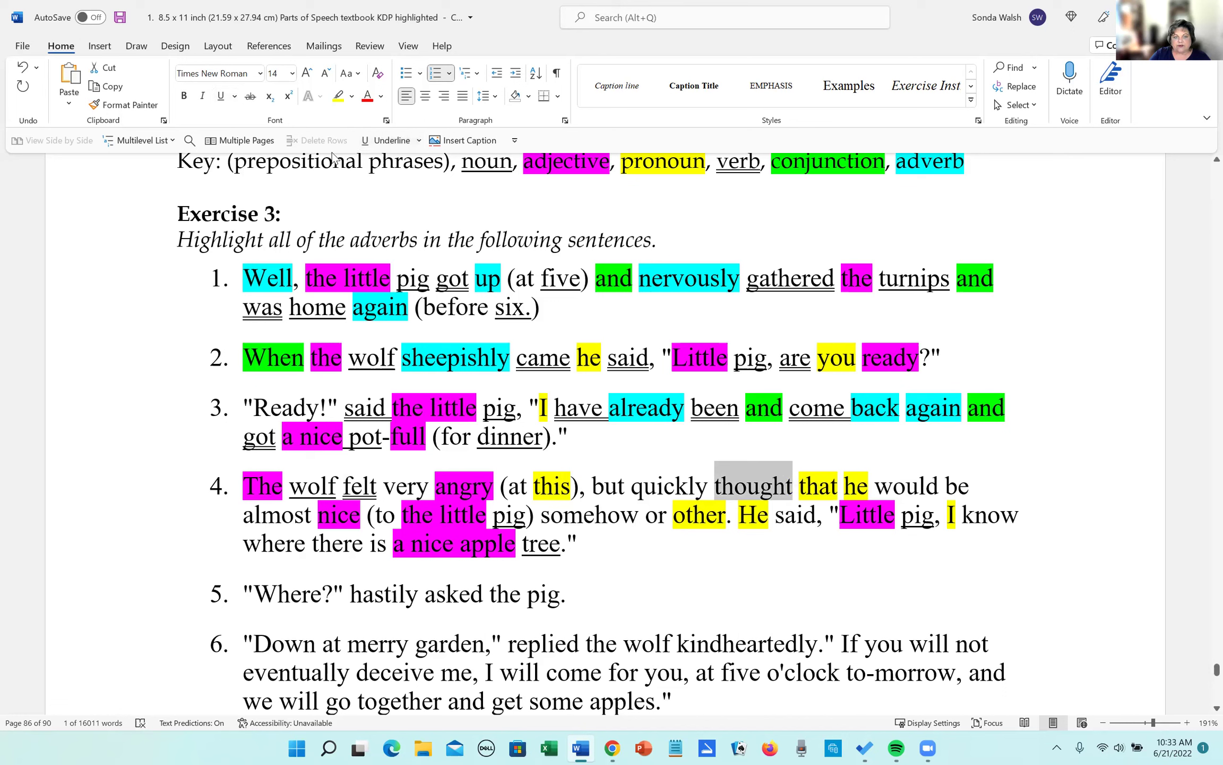
{"action": "left_click", "coordinate": [378, 141]}
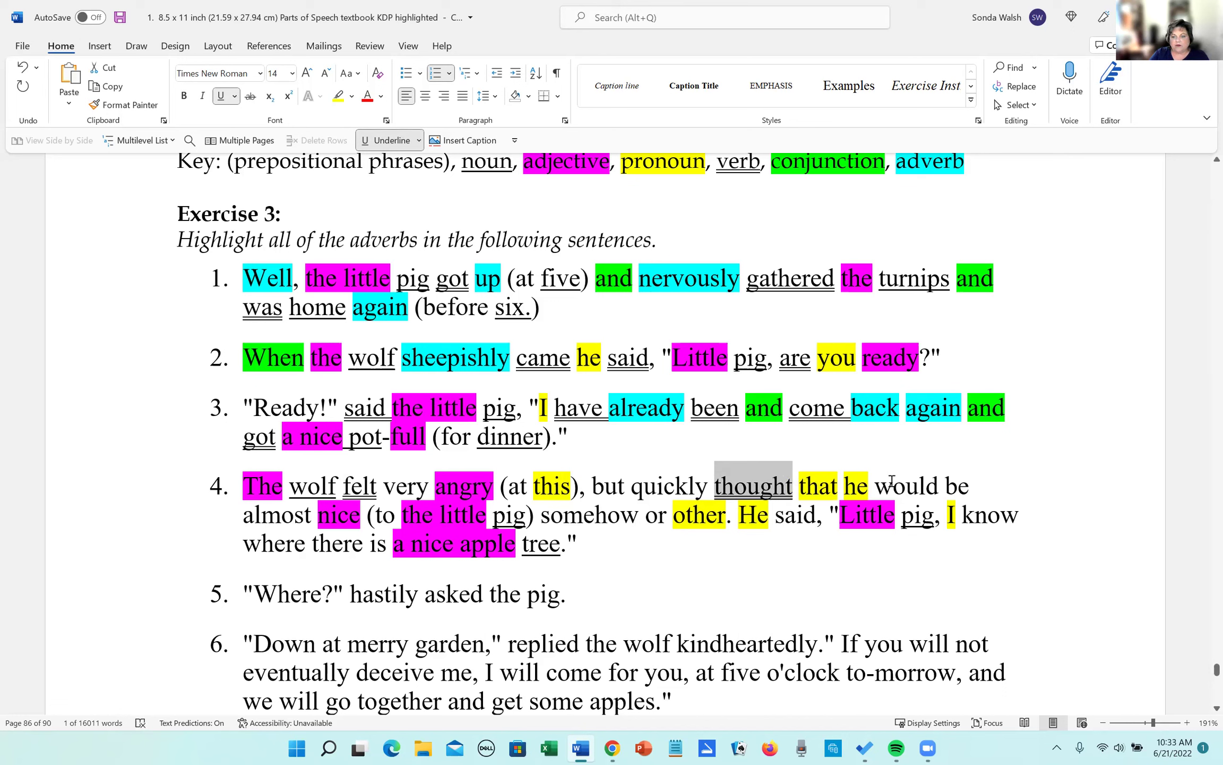
{"action": "left_click_drag", "start_coordinate": [885, 486], "coordinate": [965, 489]}
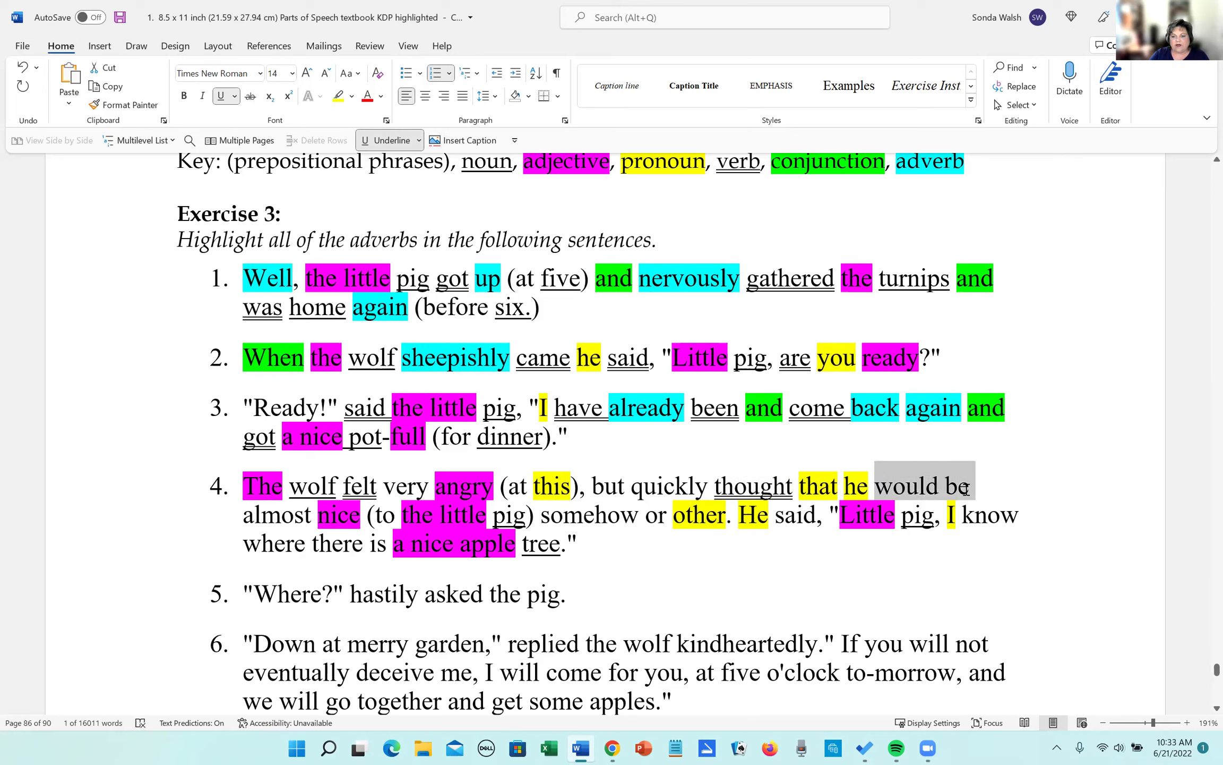
{"action": "left_click", "coordinate": [392, 140]}
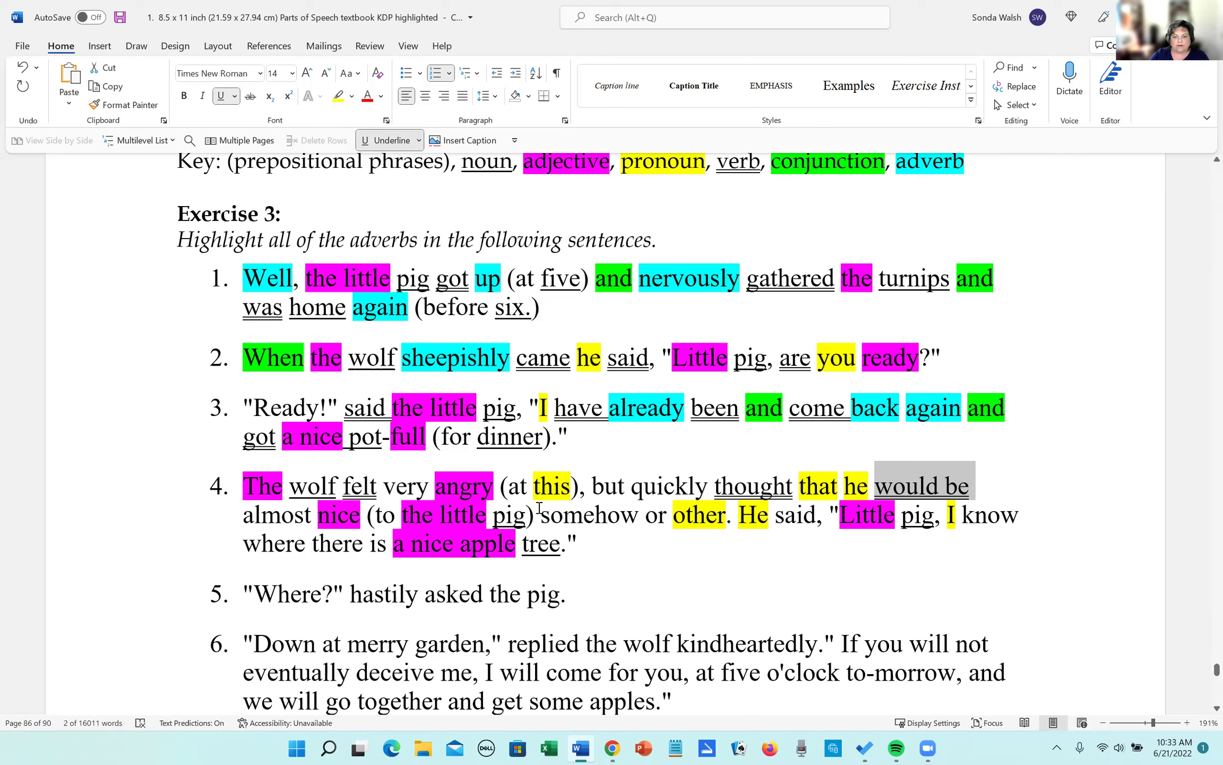
Apply a double underline to the verbs "said", "know" and "is" in sentence 4.
{"action": "left_click_drag", "start_coordinate": [777, 518], "coordinate": [816, 516]}
{"action": "left_click", "coordinate": [388, 141]}
{"action": "triple_click", "coordinate": [871, 547]}
{"action": "left_click", "coordinate": [915, 578]}
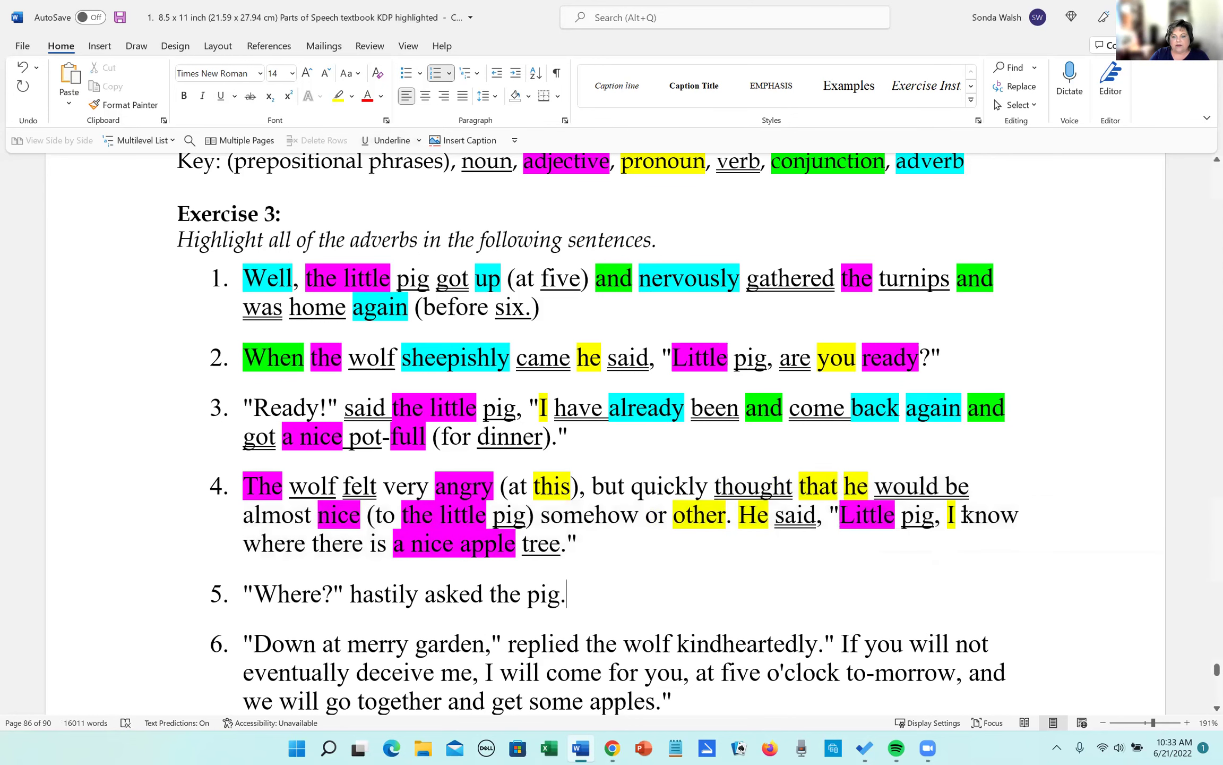
{"action": "left_click_drag", "start_coordinate": [962, 514], "coordinate": [1018, 515]}
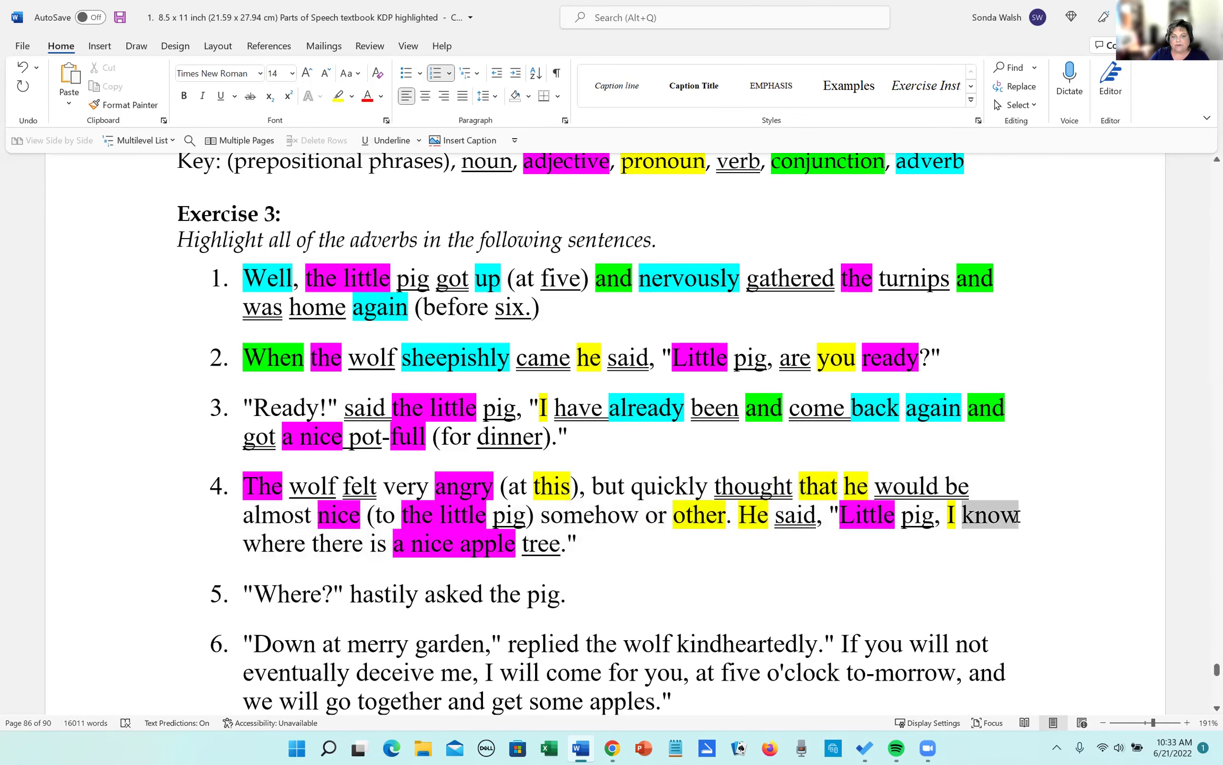
{"action": "left_click", "coordinate": [365, 141]}
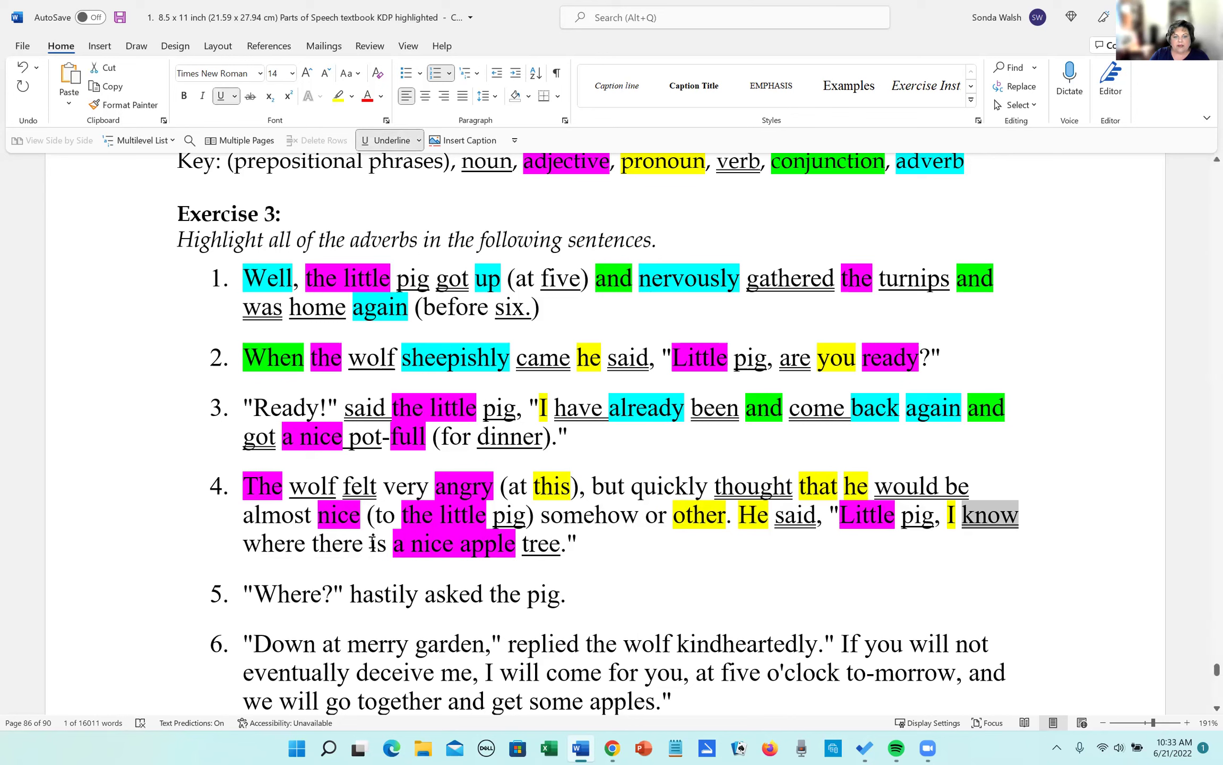
{"action": "left_click_drag", "start_coordinate": [392, 543], "coordinate": [370, 544]}
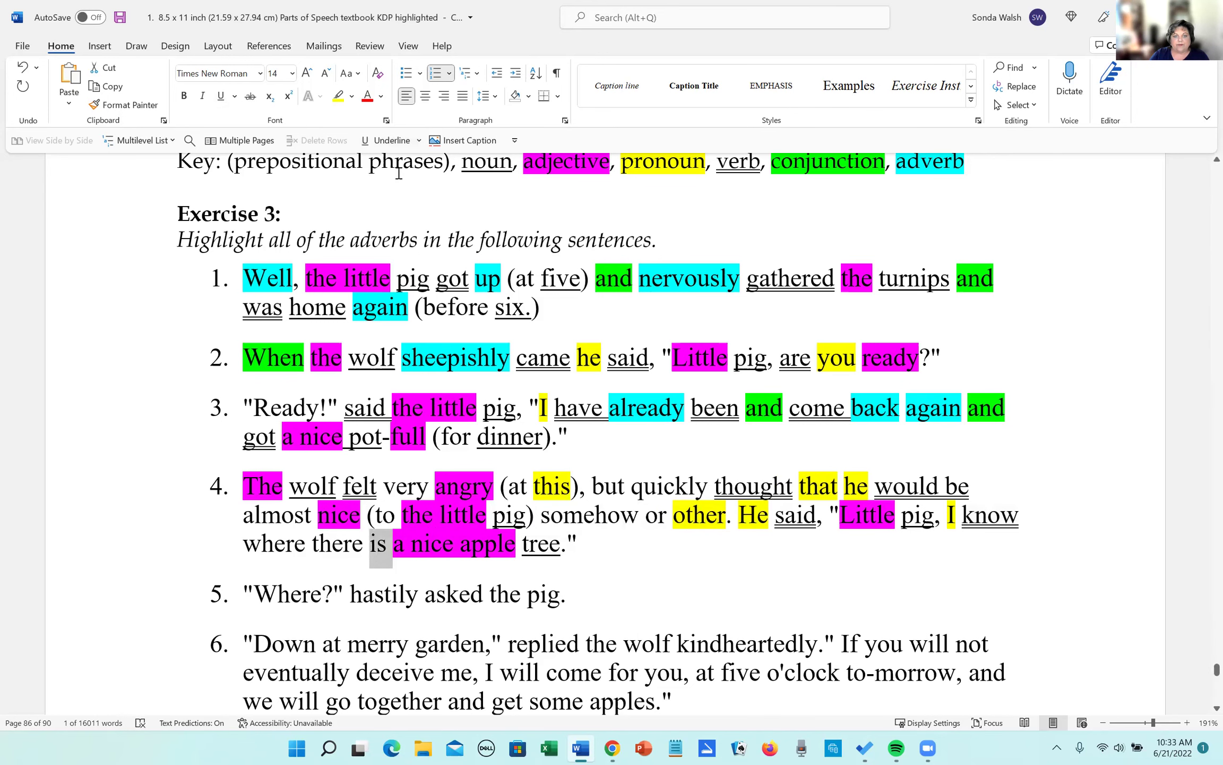
{"action": "left_click", "coordinate": [383, 139]}
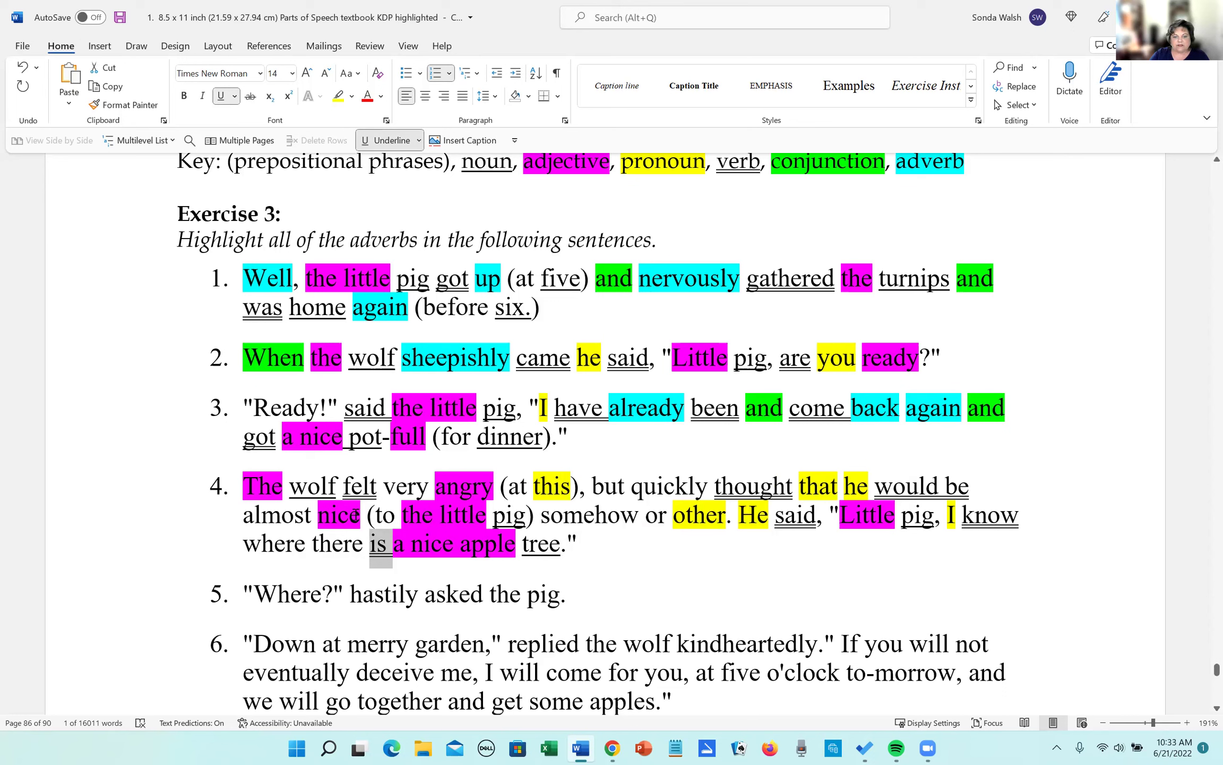
Highlight the conjunctions "but" and "where" in bright green in sentence 4.
{"action": "left_click_drag", "start_coordinate": [600, 484], "coordinate": [626, 485]}
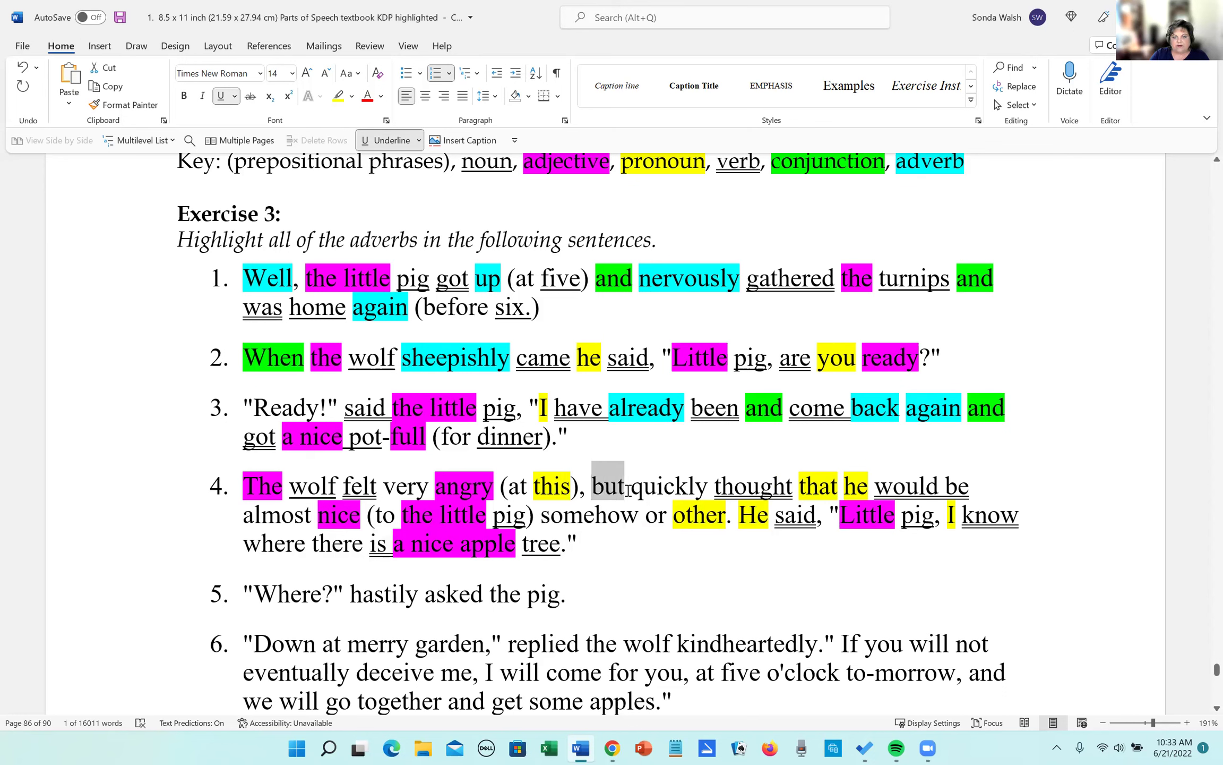
{"action": "left_click", "coordinate": [701, 467]}
{"action": "left_click", "coordinate": [709, 479]}
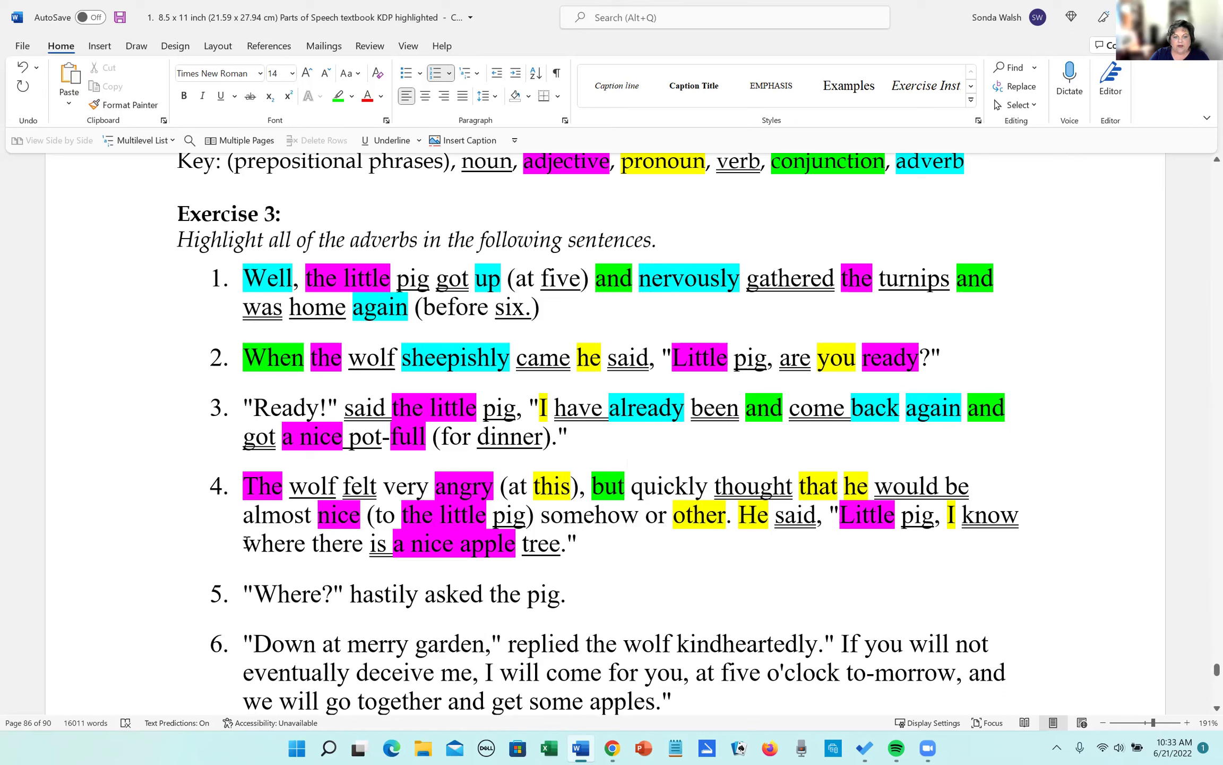
{"action": "left_click_drag", "start_coordinate": [245, 541], "coordinate": [313, 543]}
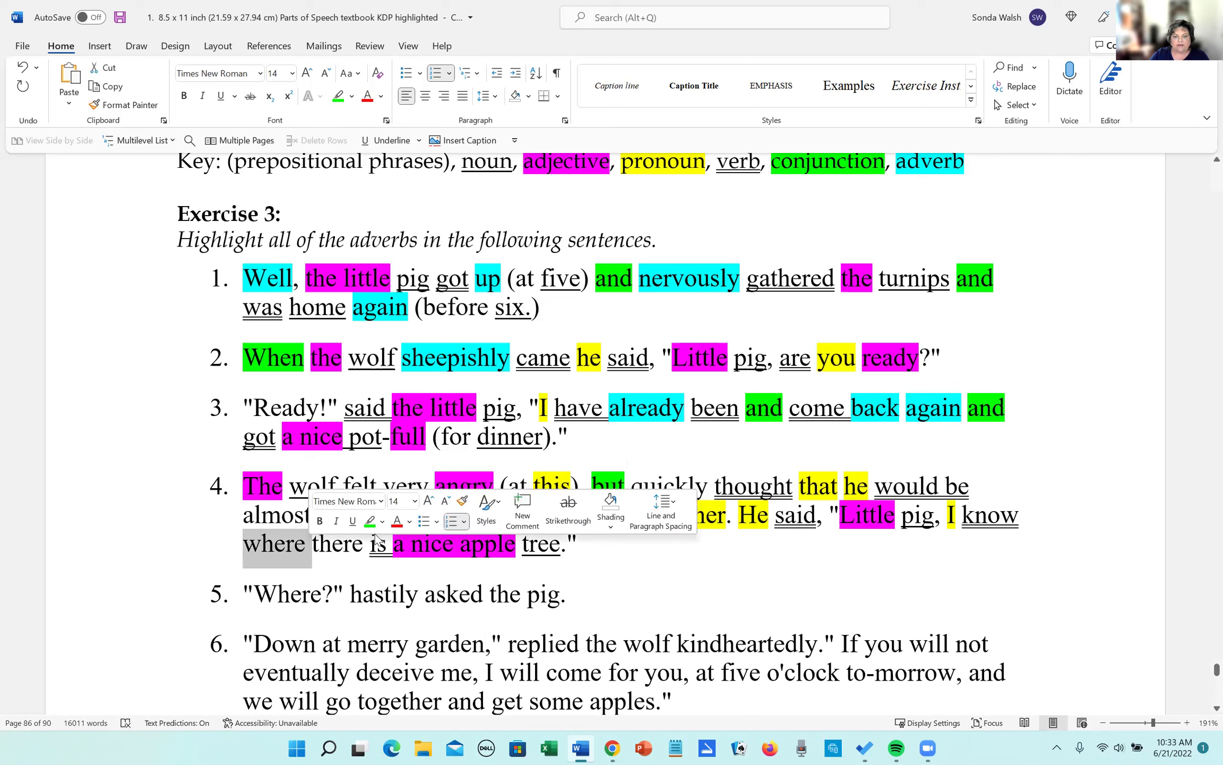
{"action": "left_click", "coordinate": [370, 520]}
{"action": "left_click", "coordinate": [627, 612]}
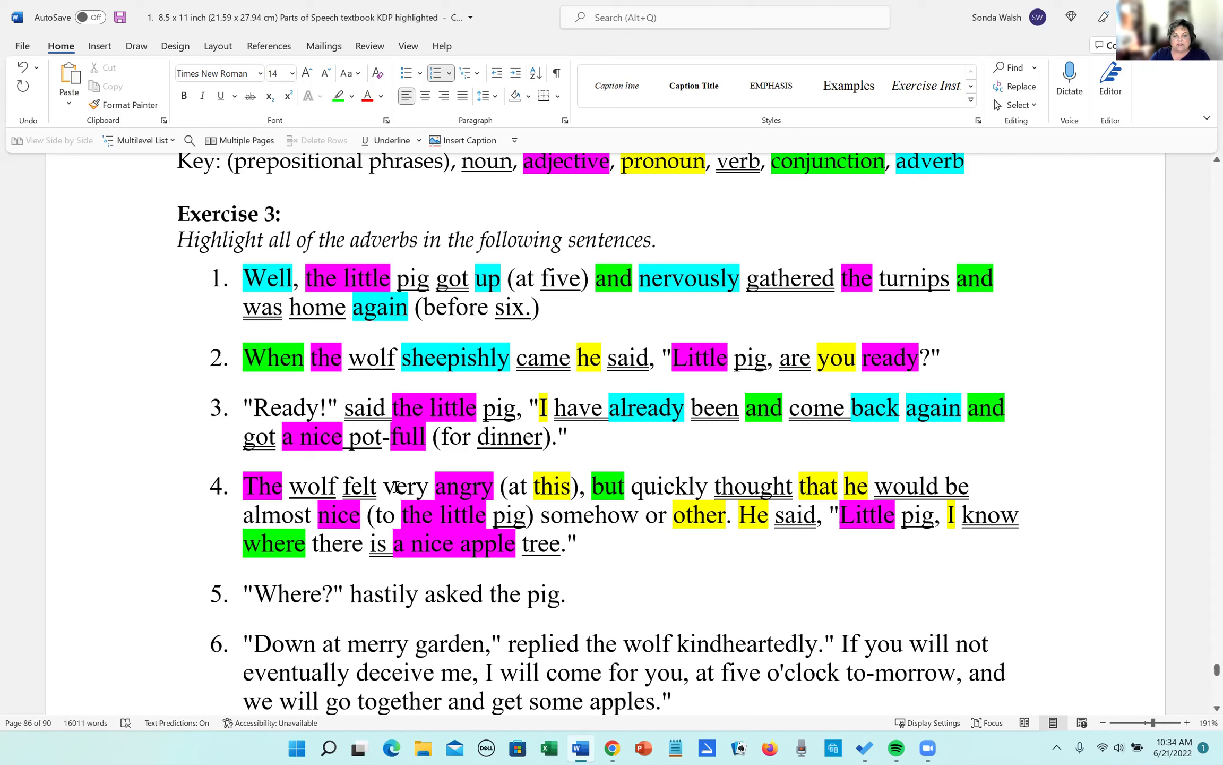
Highlight the adverbs "very", "quickly" and "almost" in turquoise in sentence 4.
{"action": "left_click_drag", "start_coordinate": [383, 484], "coordinate": [428, 490]}
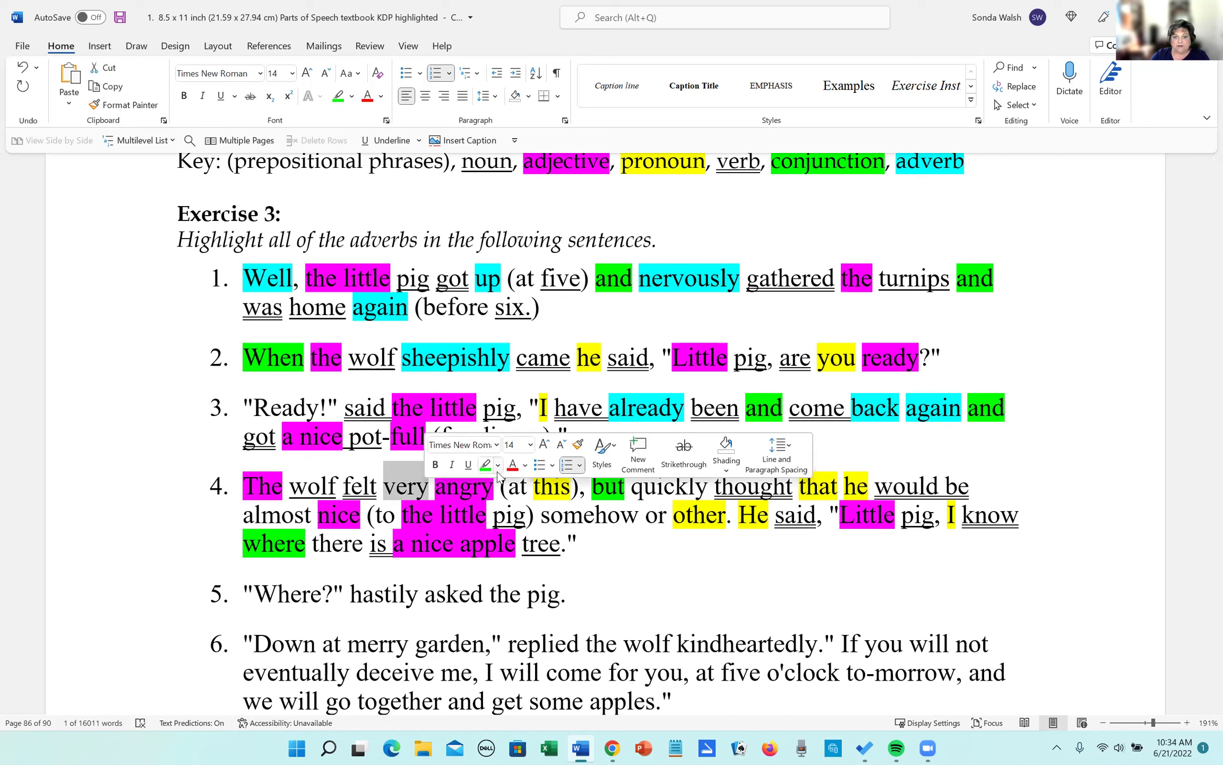
{"action": "left_click", "coordinate": [497, 465]}
{"action": "left_click", "coordinate": [529, 486]}
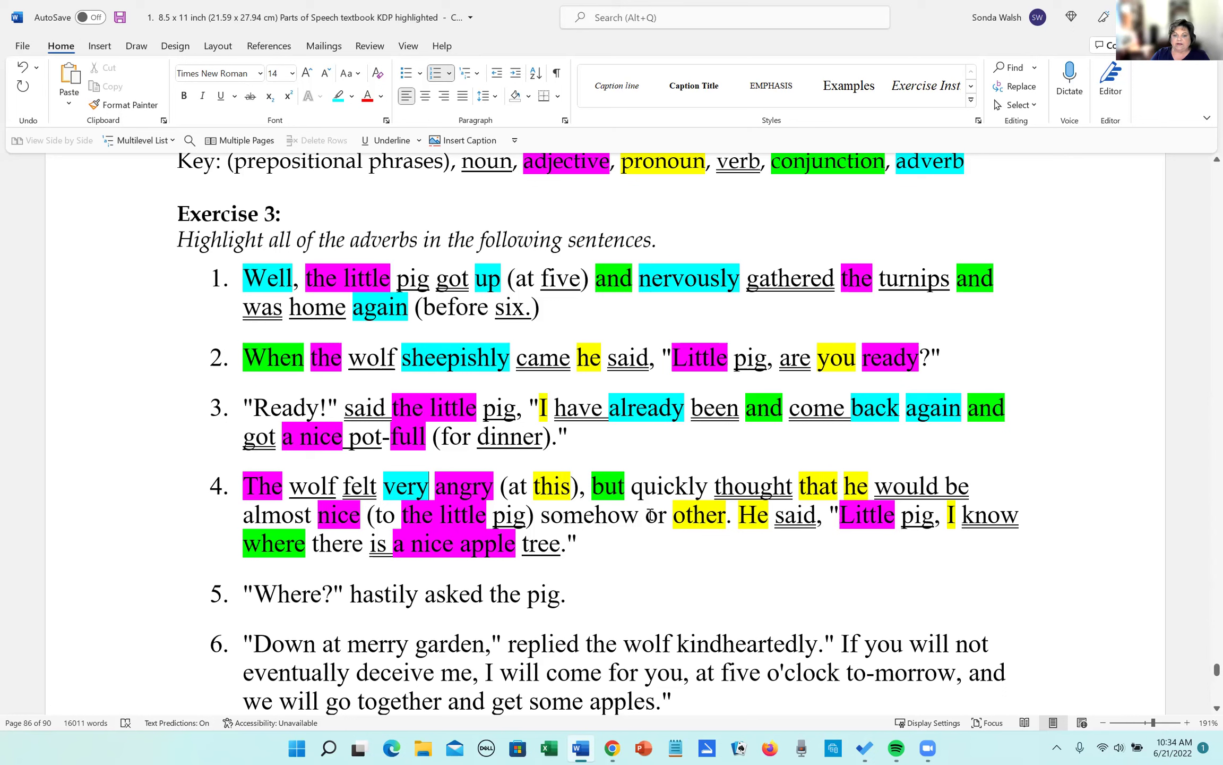
{"action": "left_click_drag", "start_coordinate": [631, 486], "coordinate": [705, 484]}
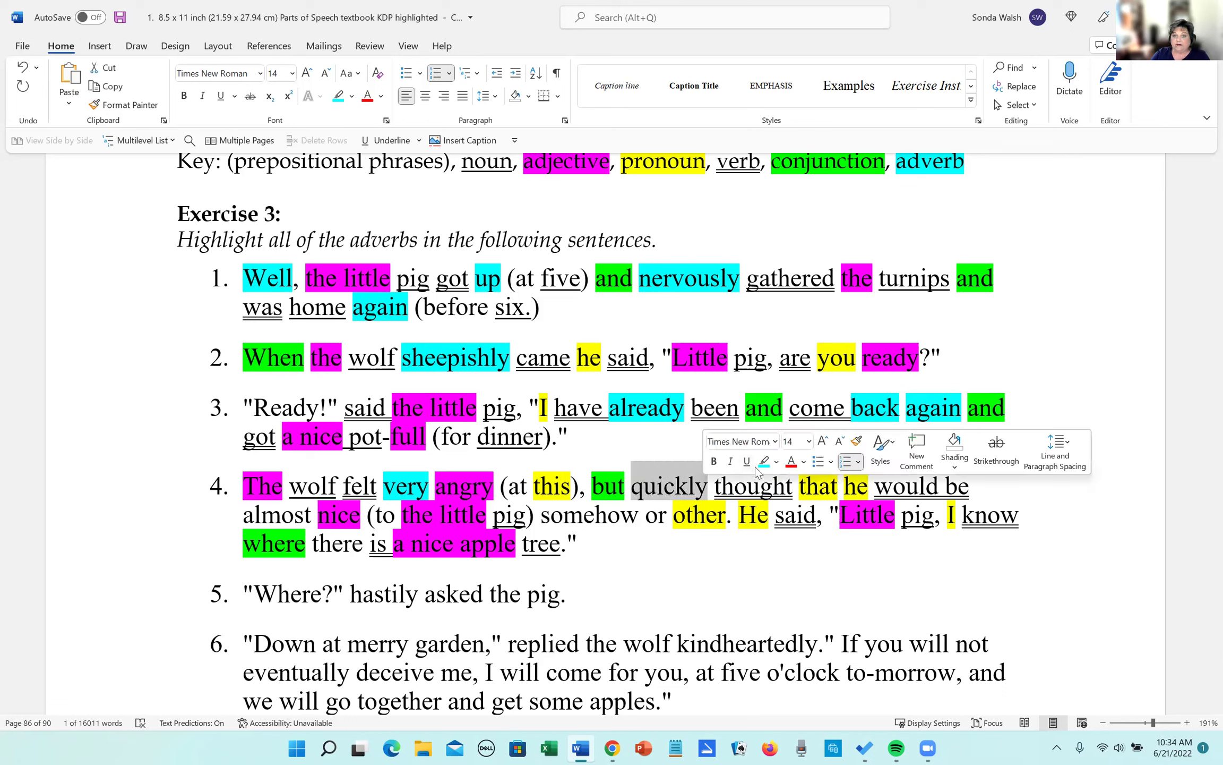
{"action": "left_click", "coordinate": [762, 461]}
{"action": "left_click", "coordinate": [682, 552]}
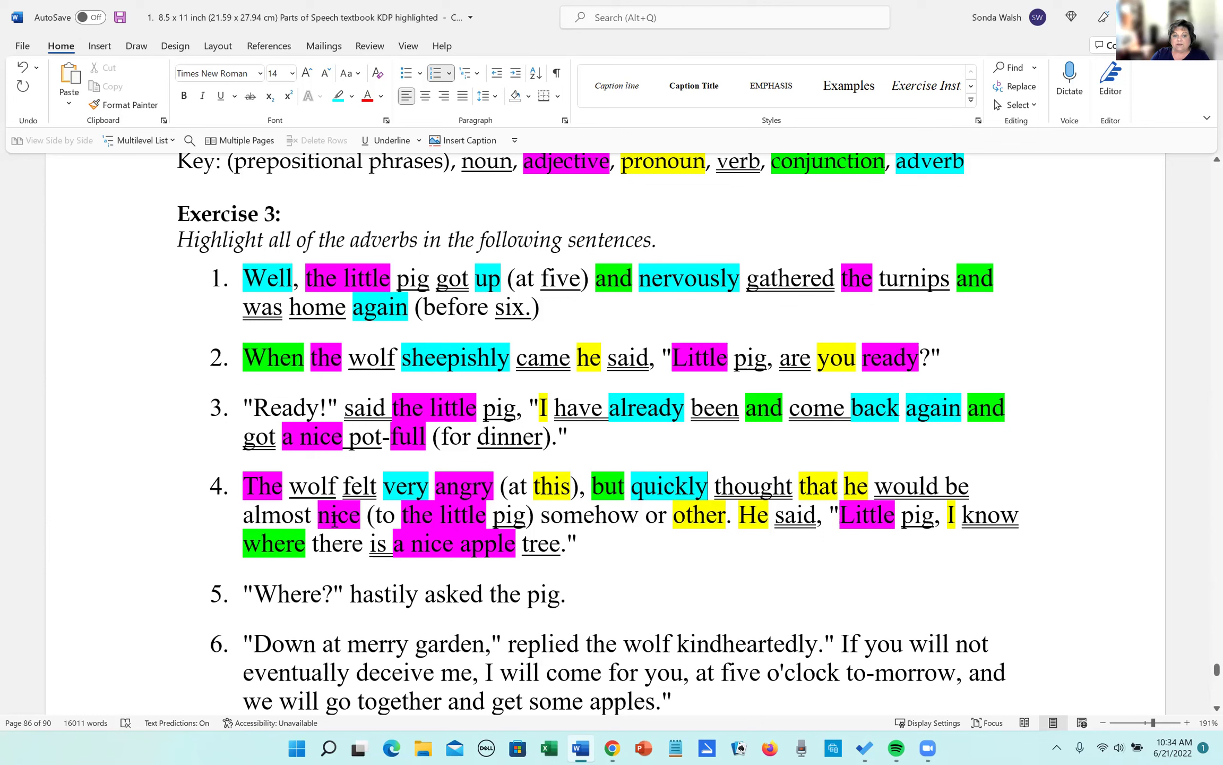
{"action": "left_click_drag", "start_coordinate": [242, 514], "coordinate": [308, 514]}
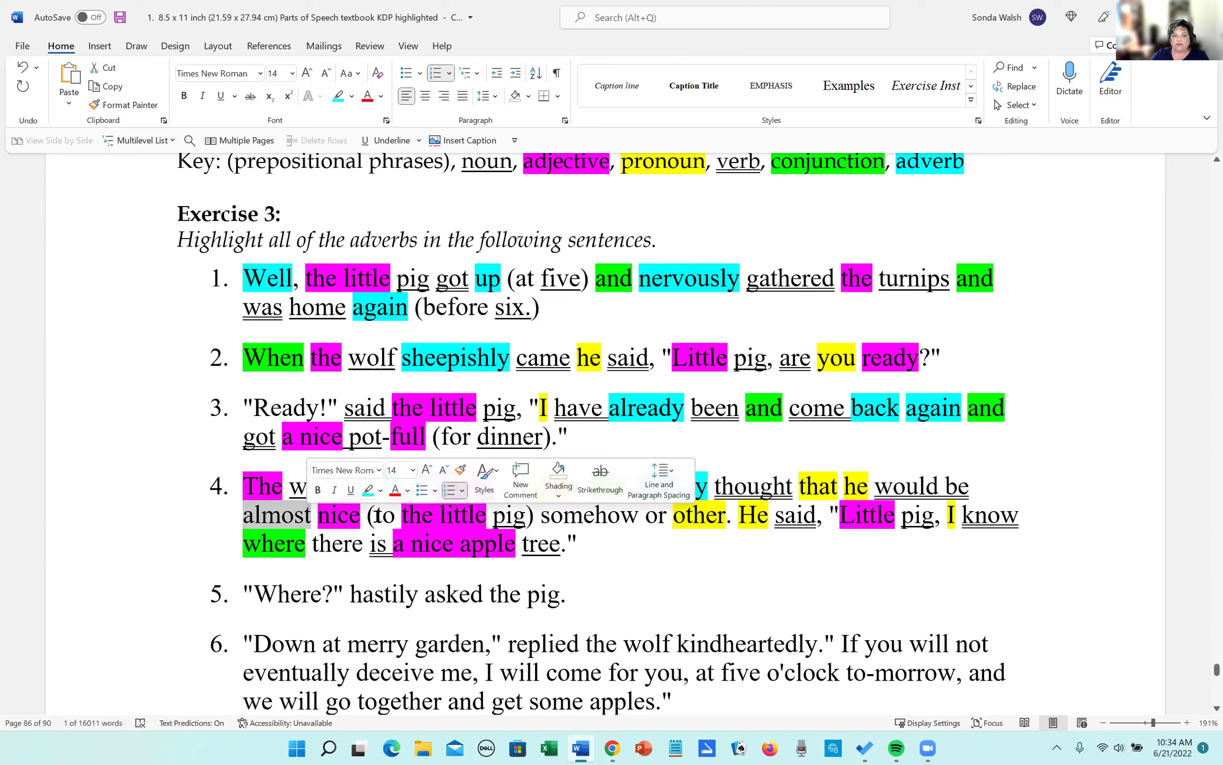
{"action": "left_click", "coordinate": [378, 502]}
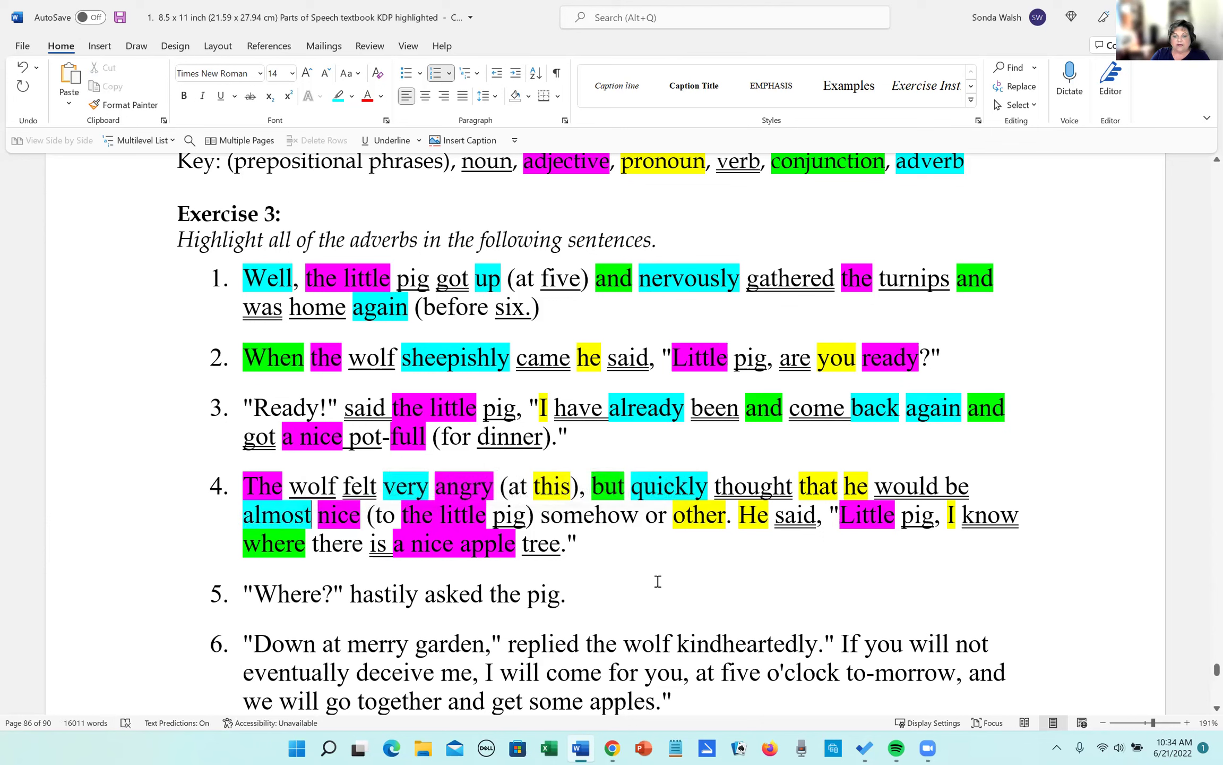
Highlight the conjunction "or" between "somehow" and "other" in bright green in sentence 4.
{"action": "left_click_drag", "start_coordinate": [645, 514], "coordinate": [667, 514]}
{"action": "left_click", "coordinate": [737, 493]}
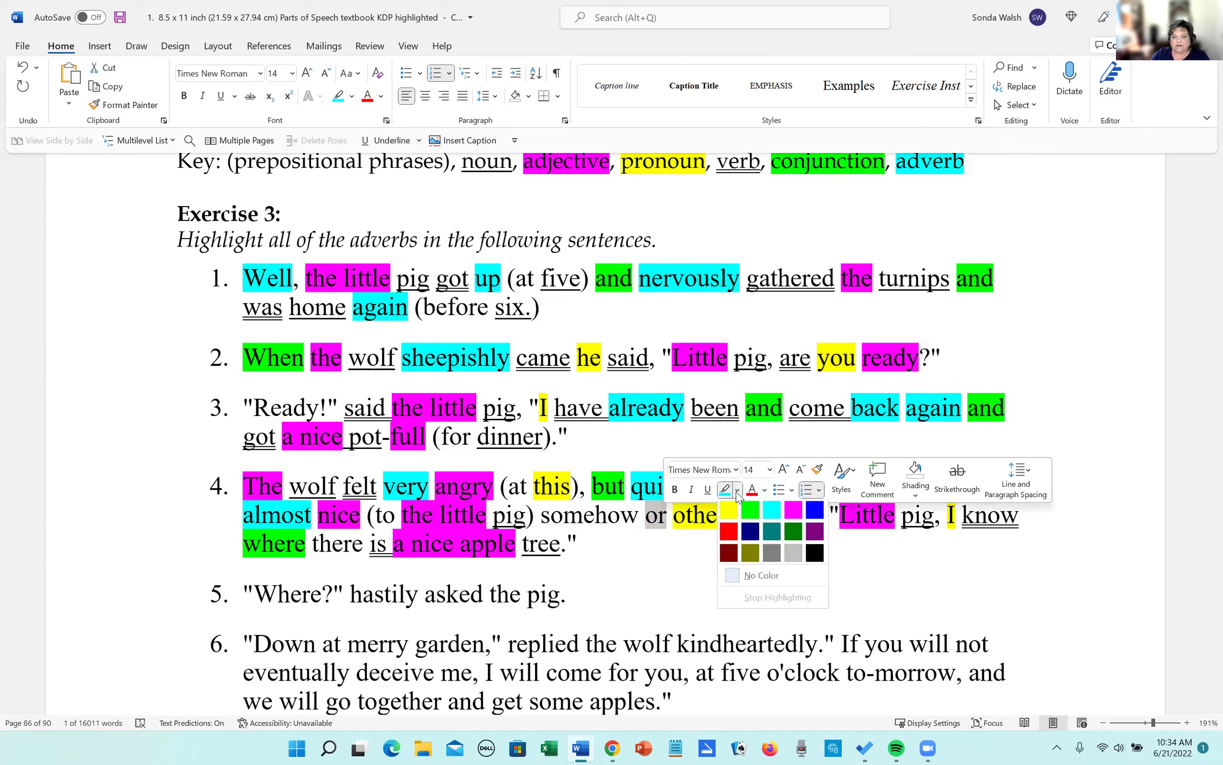
{"action": "left_click", "coordinate": [748, 513]}
{"action": "left_click", "coordinate": [706, 574]}
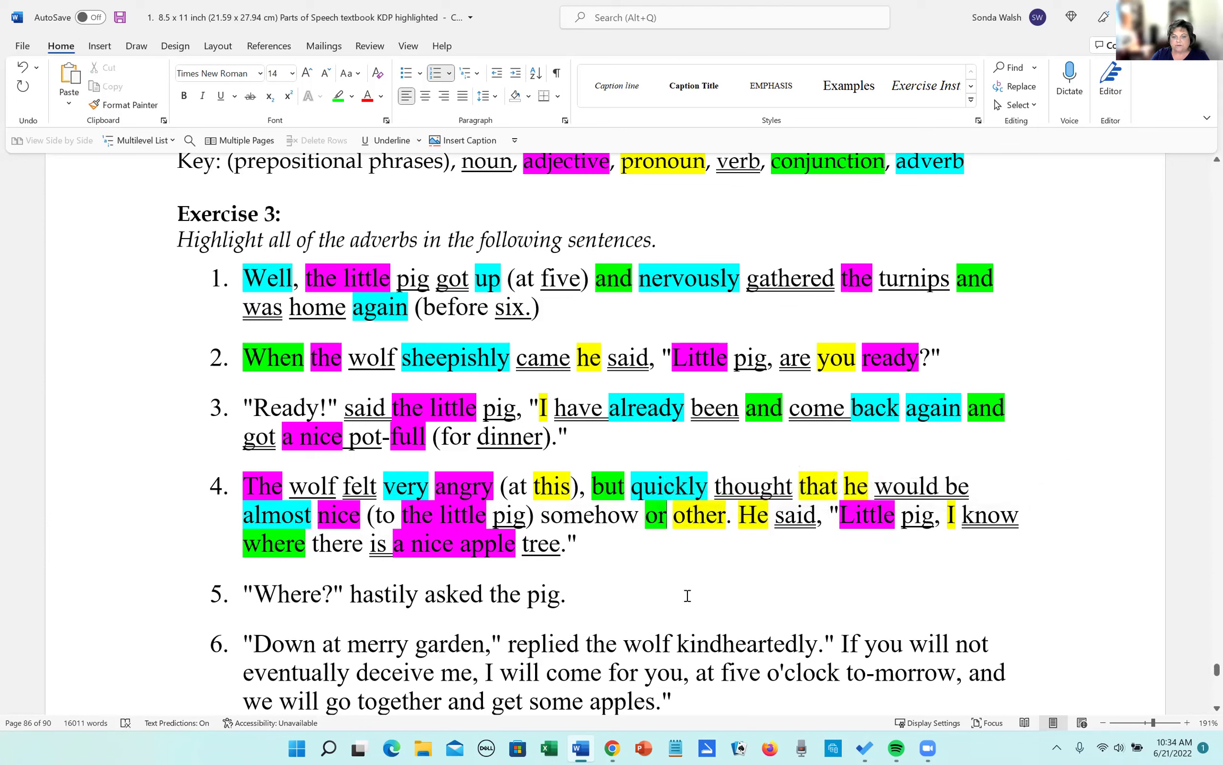
Highlight the adverbs "somehow" and "there" in turquoise in sentence 4.
{"action": "left_click_drag", "start_coordinate": [540, 513], "coordinate": [635, 514]}
{"action": "left_click", "coordinate": [708, 492]}
{"action": "left_click", "coordinate": [741, 511]}
{"action": "left_click", "coordinate": [639, 571]}
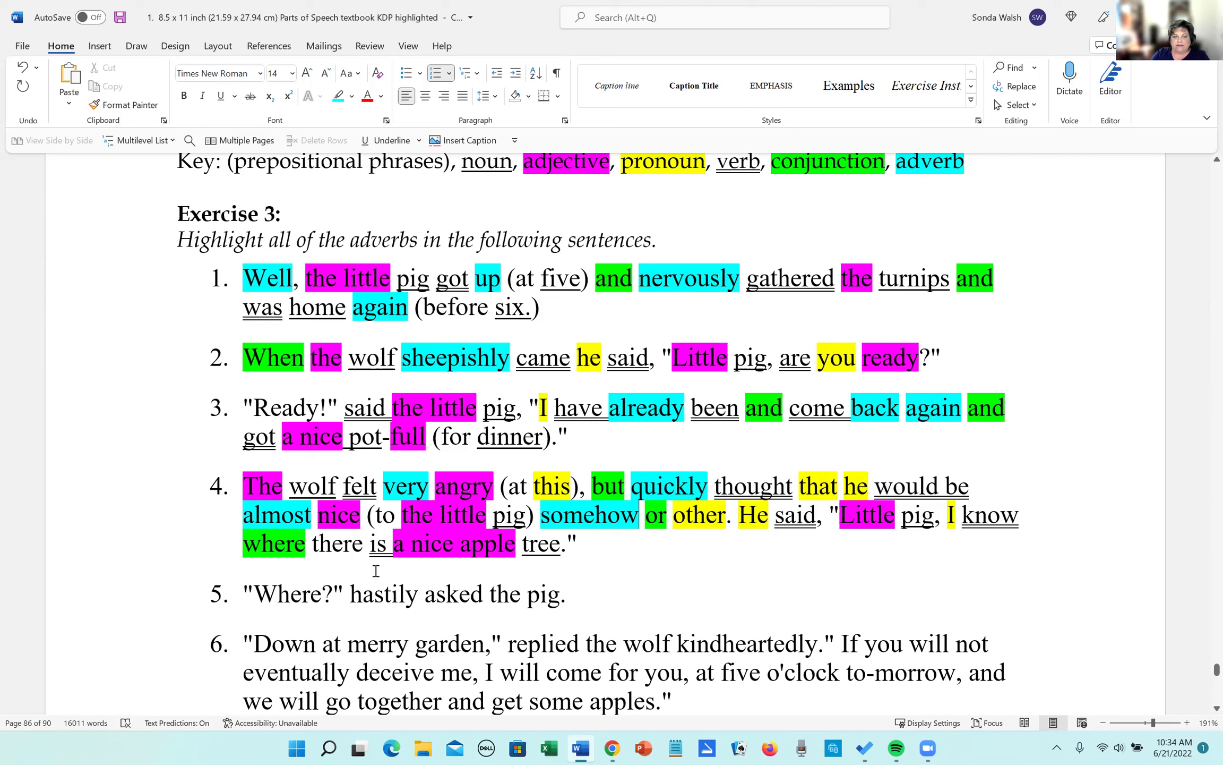
{"action": "left_click_drag", "start_coordinate": [313, 541], "coordinate": [363, 543]}
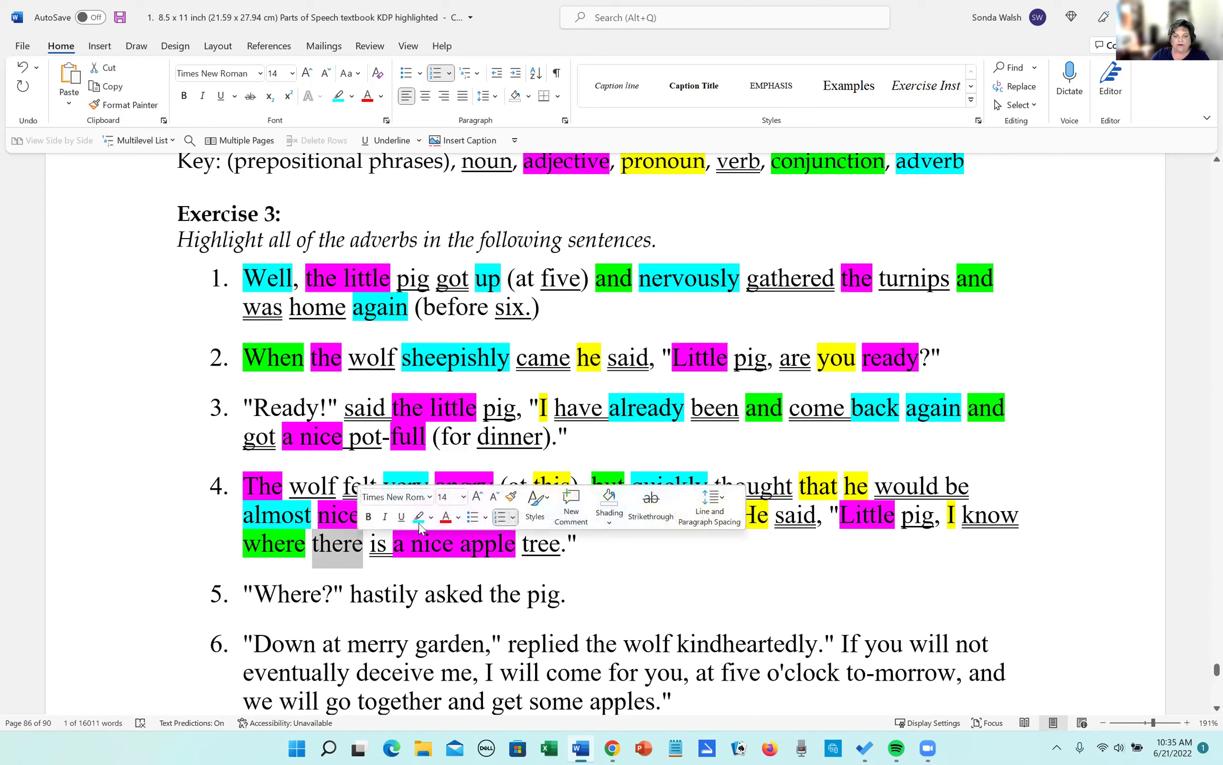
{"action": "left_click", "coordinate": [418, 516]}
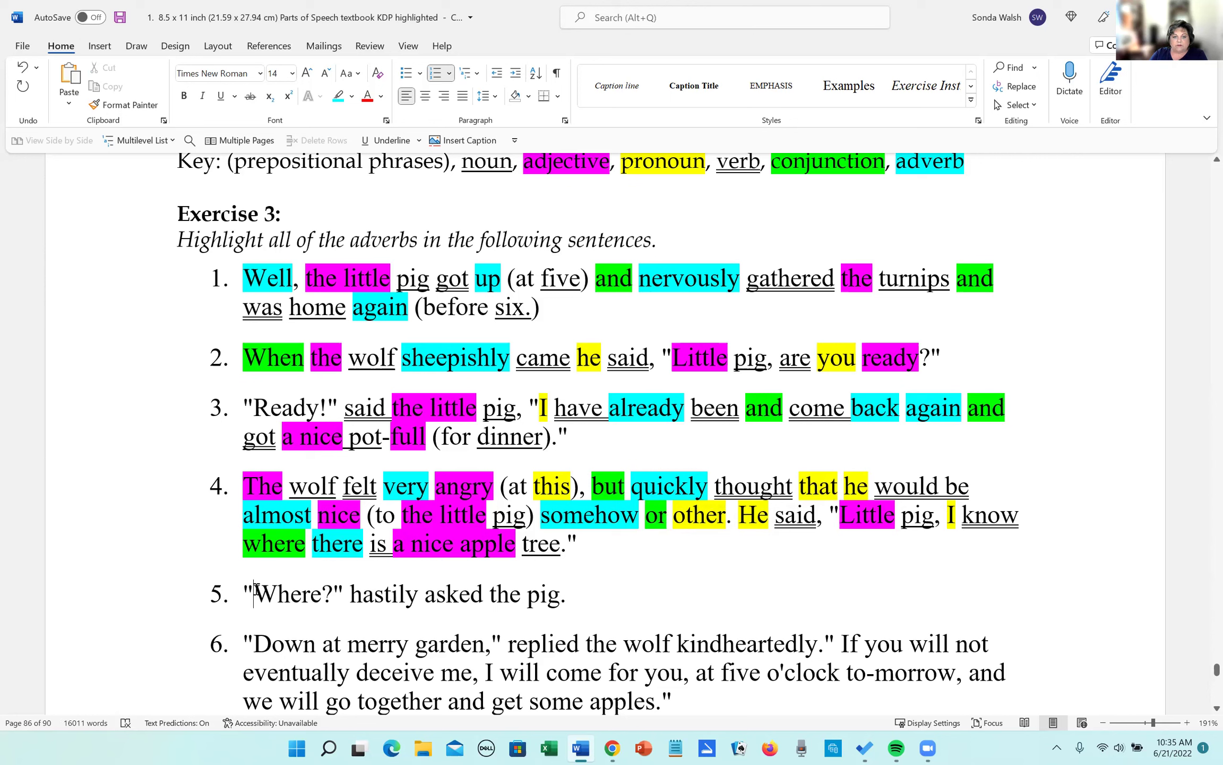
Highlight the adverb "Where?" in turquoise in sentence 5.
{"action": "left_click_drag", "start_coordinate": [258, 592], "coordinate": [333, 598]}
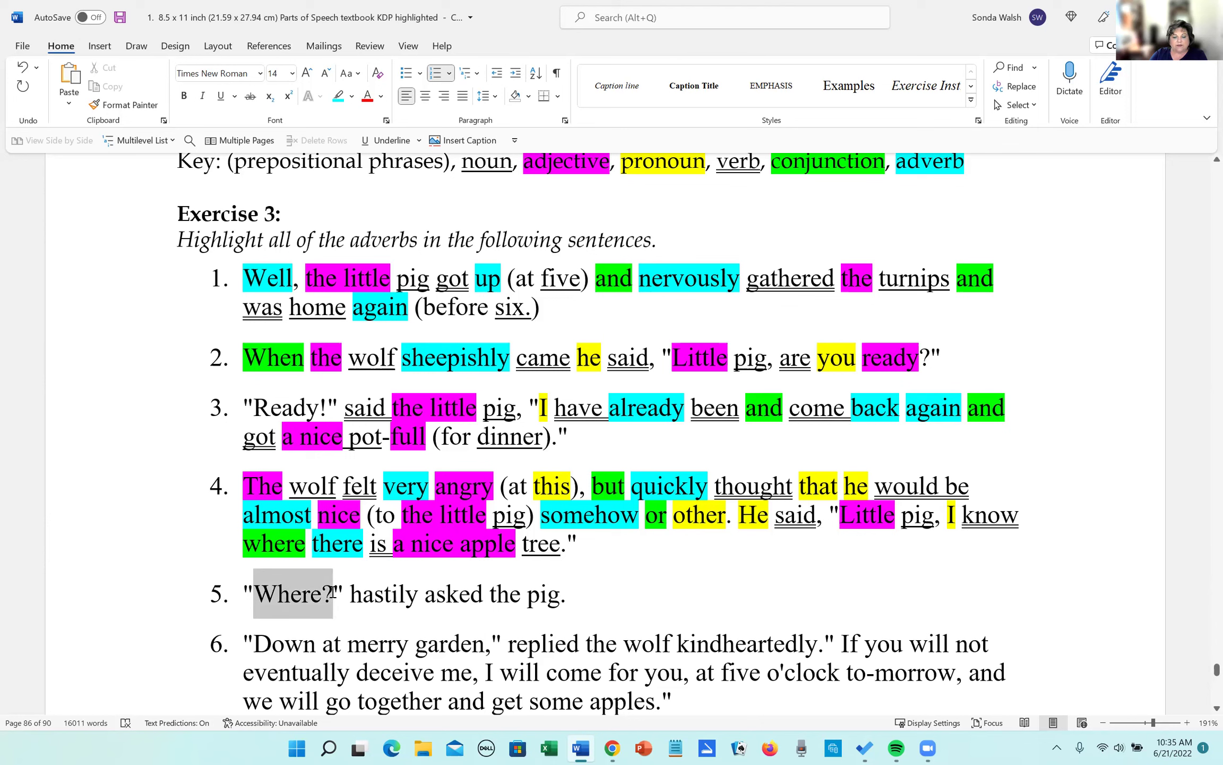
{"action": "left_click", "coordinate": [333, 598]}
{"action": "left_click_drag", "start_coordinate": [256, 592], "coordinate": [334, 595]}
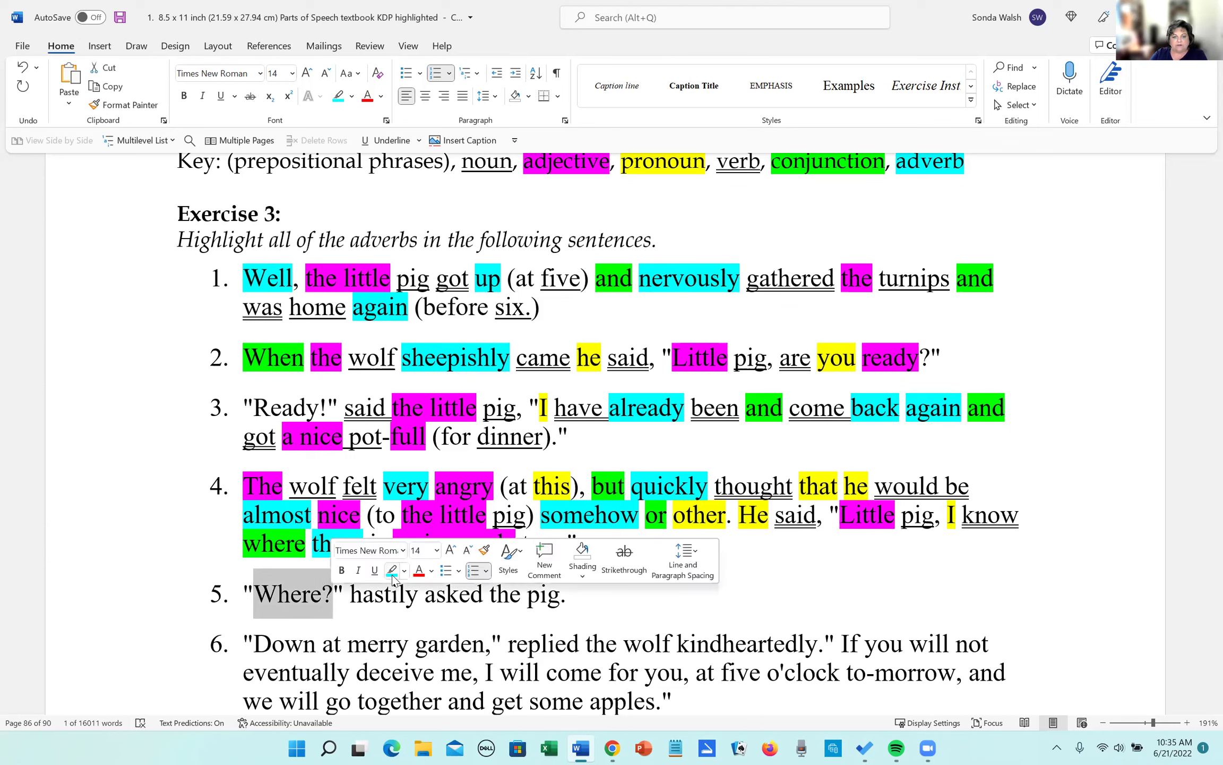
{"action": "left_click", "coordinate": [392, 570]}
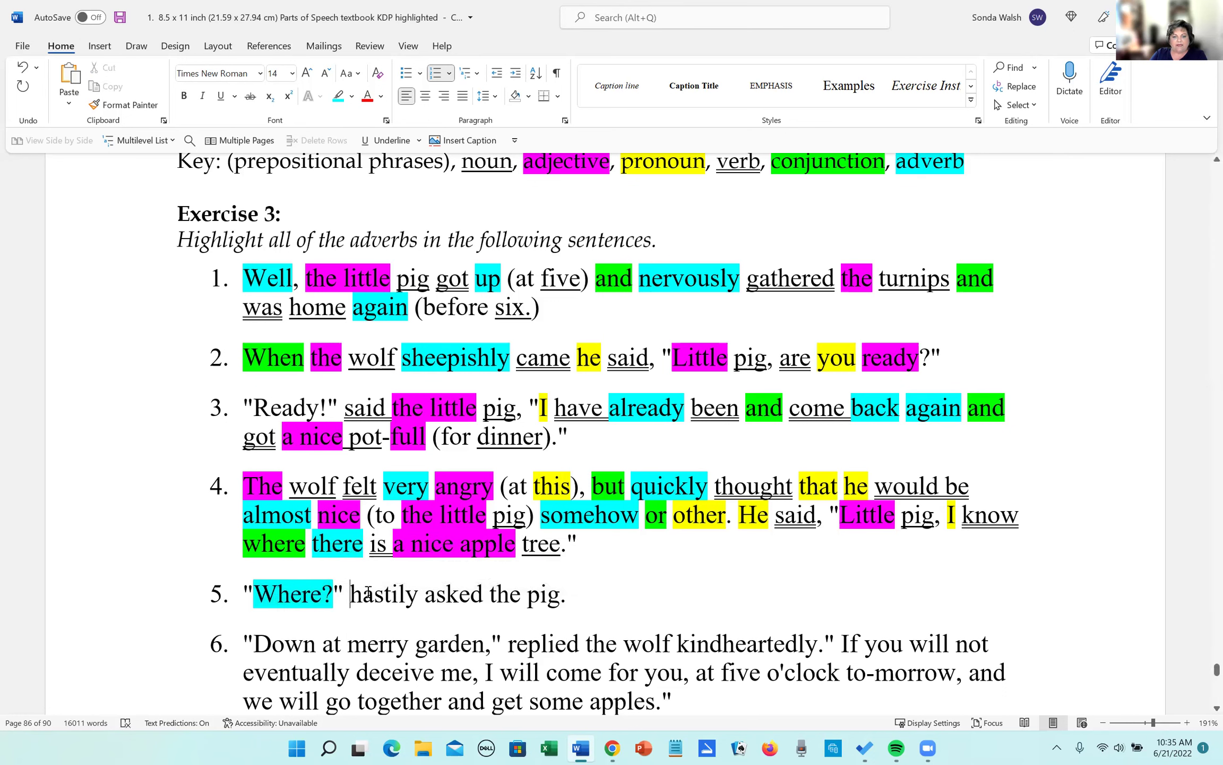
Highlight the adverb "hastily" in turquoise and double-underline the verb "asked" in sentence 5.
{"action": "left_click_drag", "start_coordinate": [350, 594], "coordinate": [415, 593]}
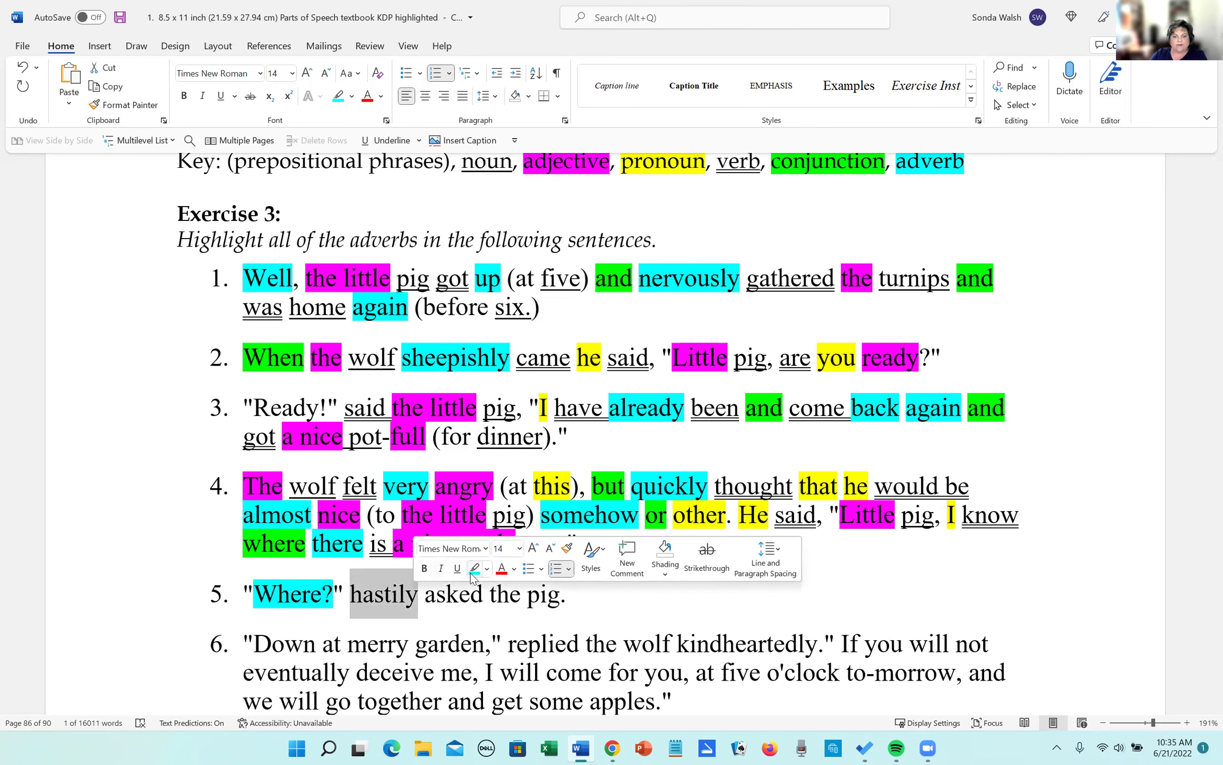
{"action": "left_click", "coordinate": [470, 572]}
{"action": "left_click_drag", "start_coordinate": [423, 594], "coordinate": [489, 595]}
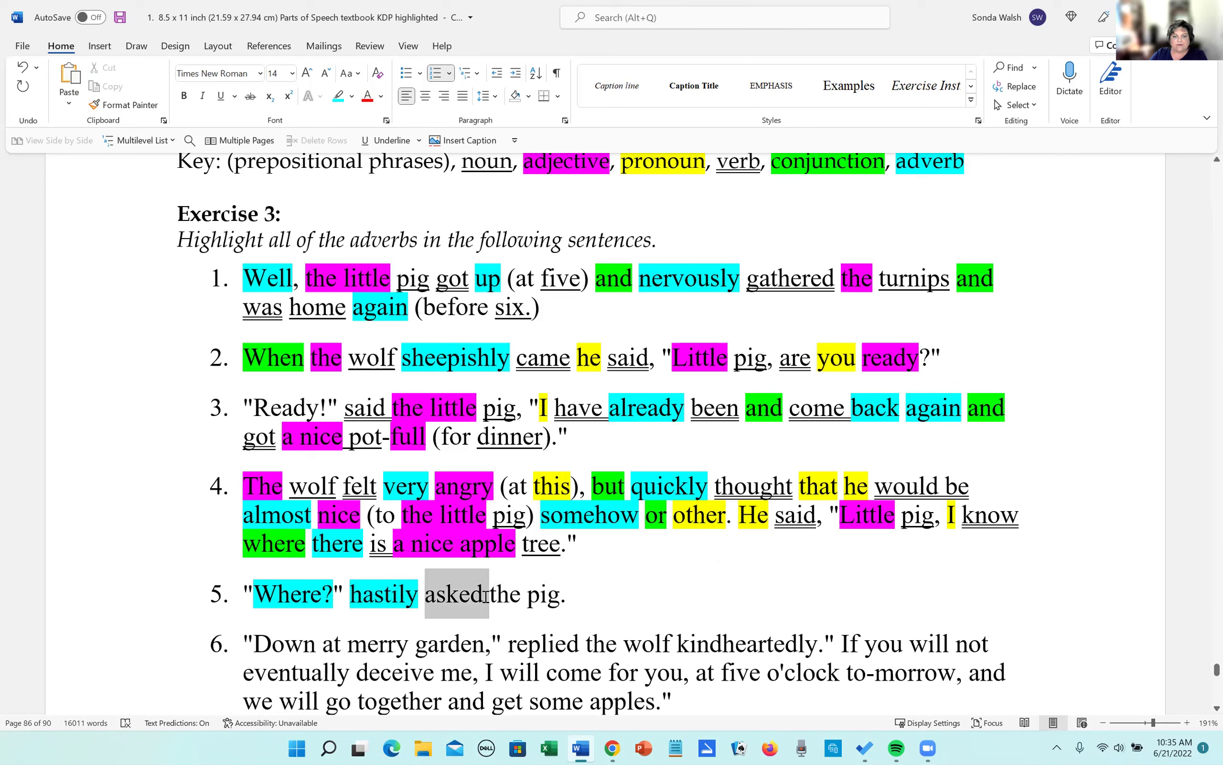
{"action": "left_click", "coordinate": [389, 141]}
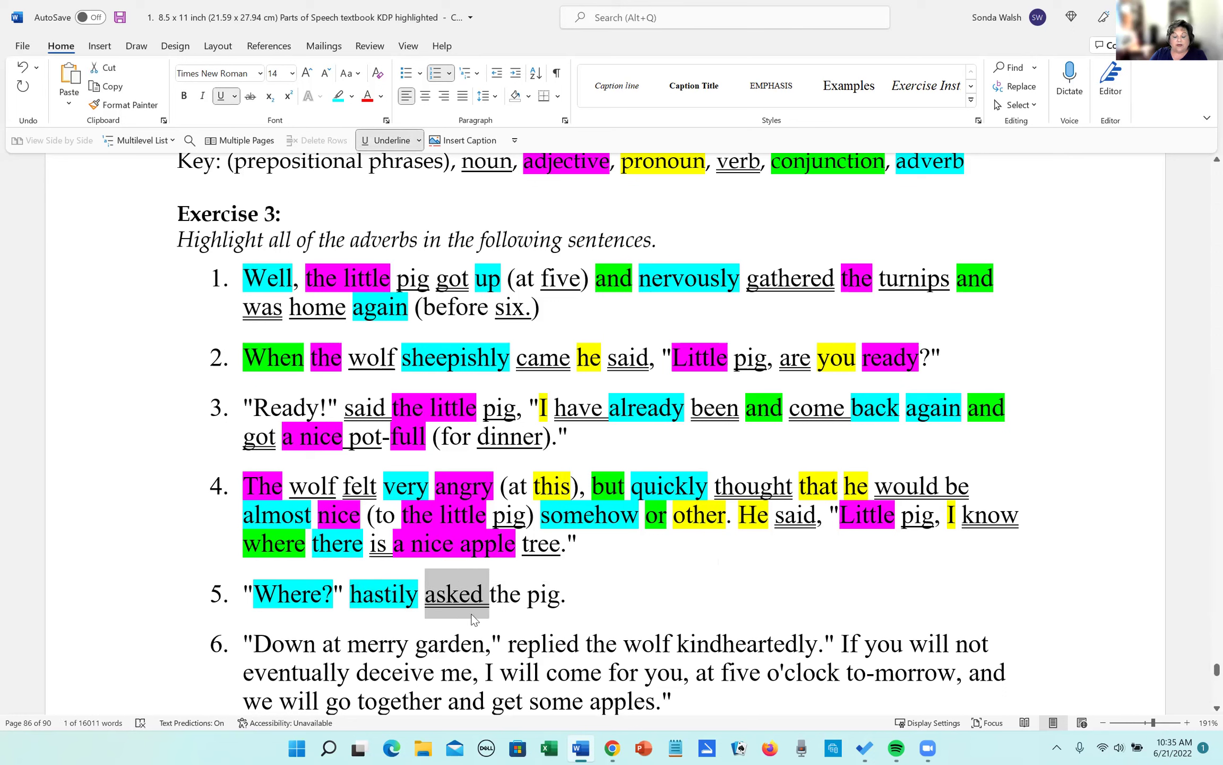
Highlight the adjective "the" in pink and underline the noun "pig" in sentence 5.
{"action": "left_click_drag", "start_coordinate": [491, 595], "coordinate": [521, 595]}
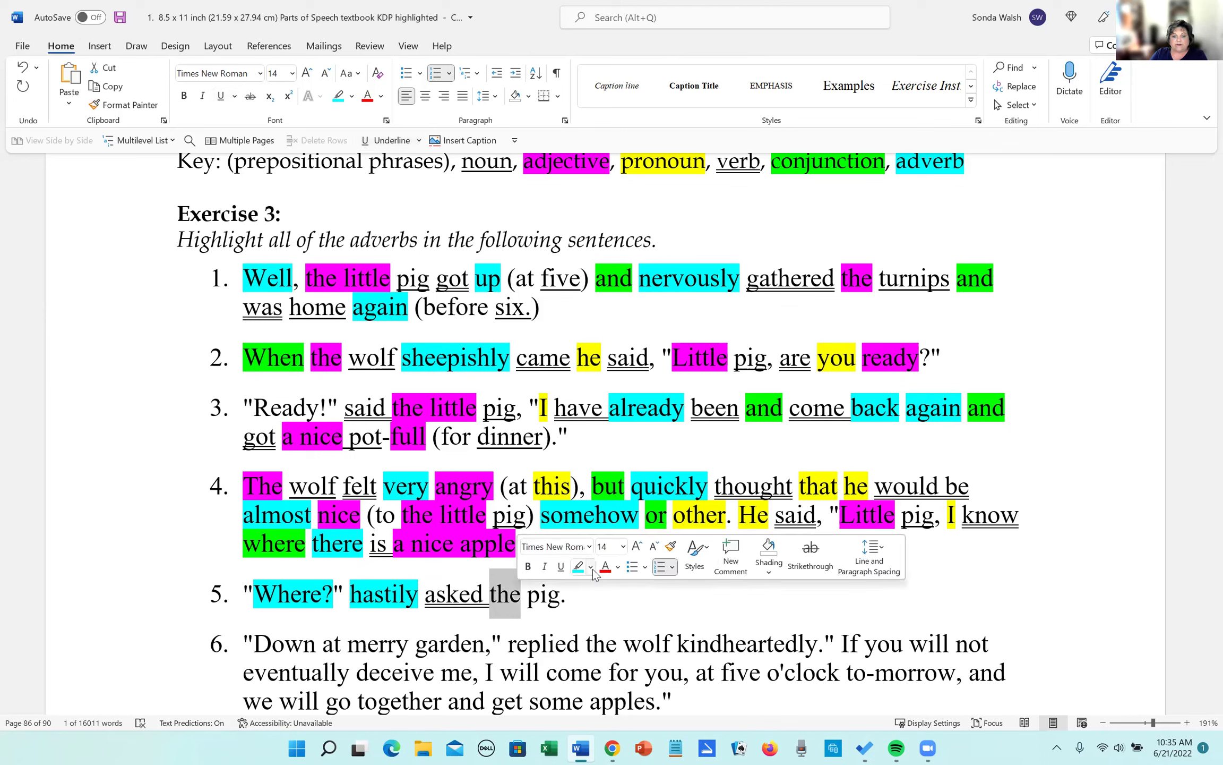
{"action": "left_click", "coordinate": [590, 567]}
{"action": "left_click", "coordinate": [647, 596]}
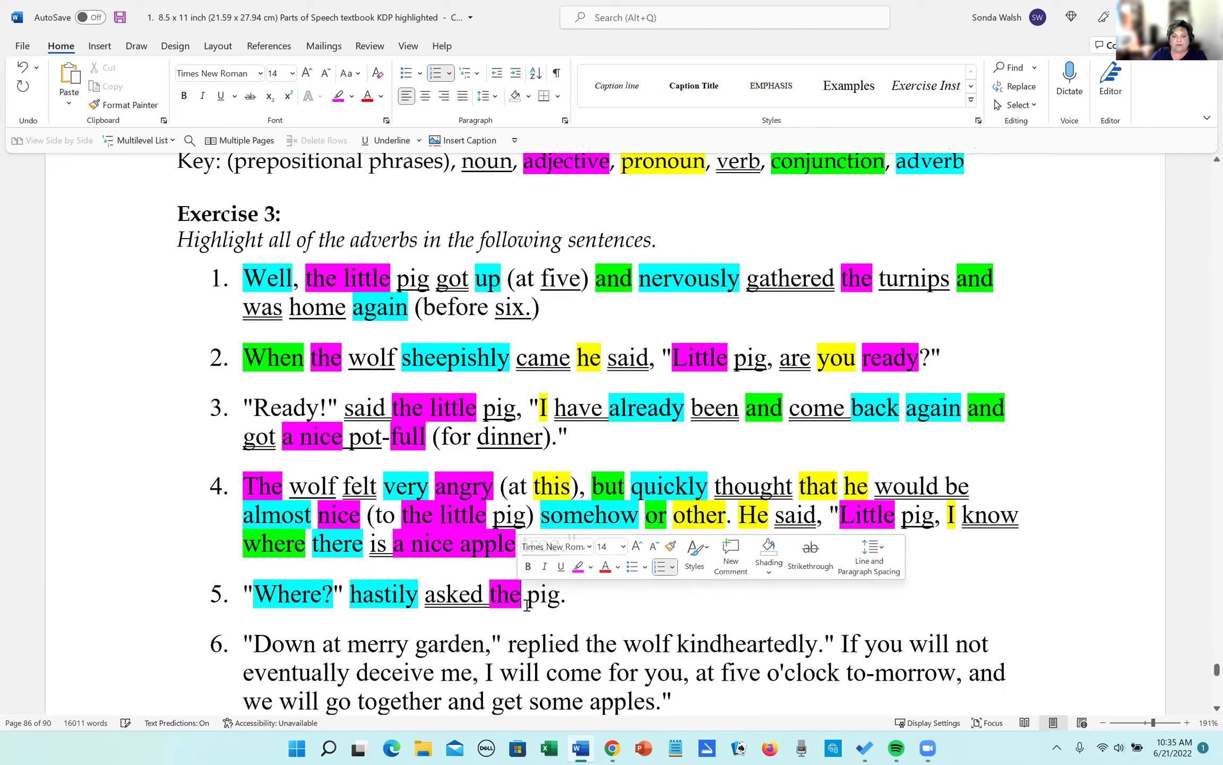
{"action": "left_click_drag", "start_coordinate": [527, 595], "coordinate": [560, 594]}
{"action": "left_click", "coordinate": [388, 140]}
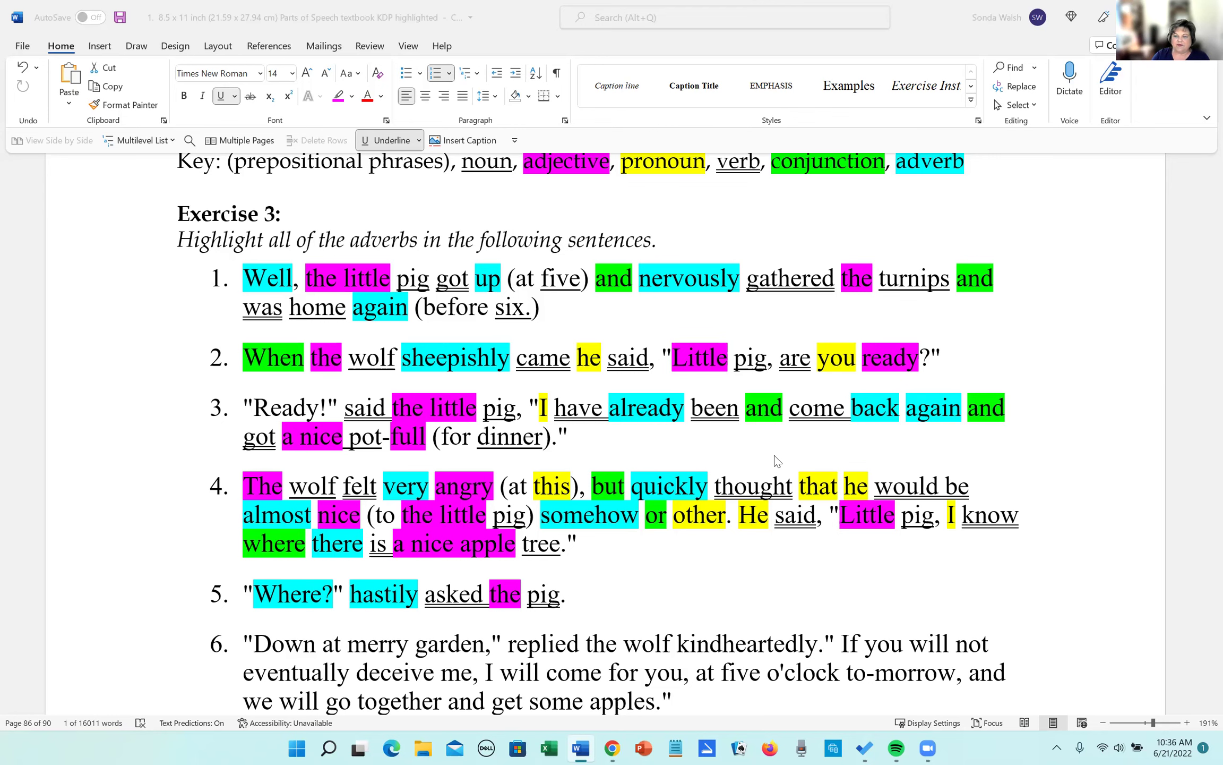
Enclose the prepositional phrase "at merry garden" in parentheses in sentence 6.
{"action": "scroll", "coordinate": [559, 637], "scroll_direction": "down", "scroll_amount": 3}
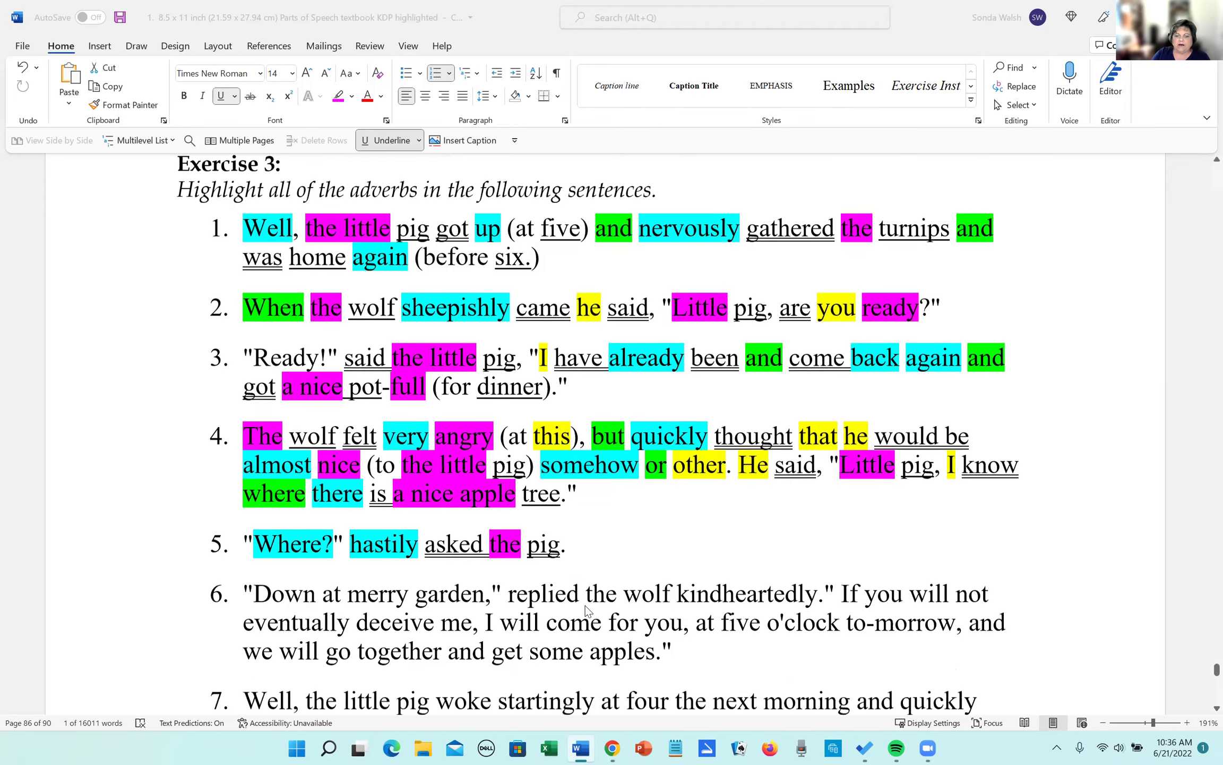
{"action": "scroll", "coordinate": [493, 456], "scroll_direction": "down", "scroll_amount": 1}
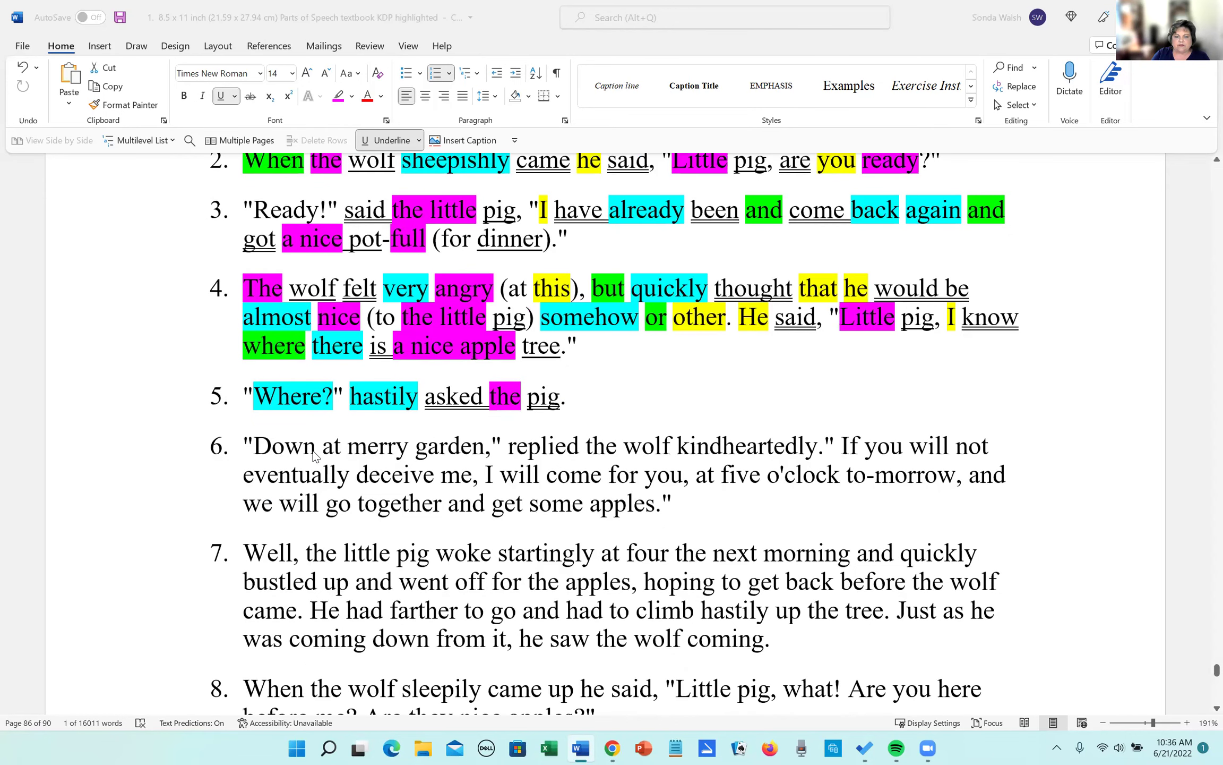
{"action": "left_click", "coordinate": [350, 445]}
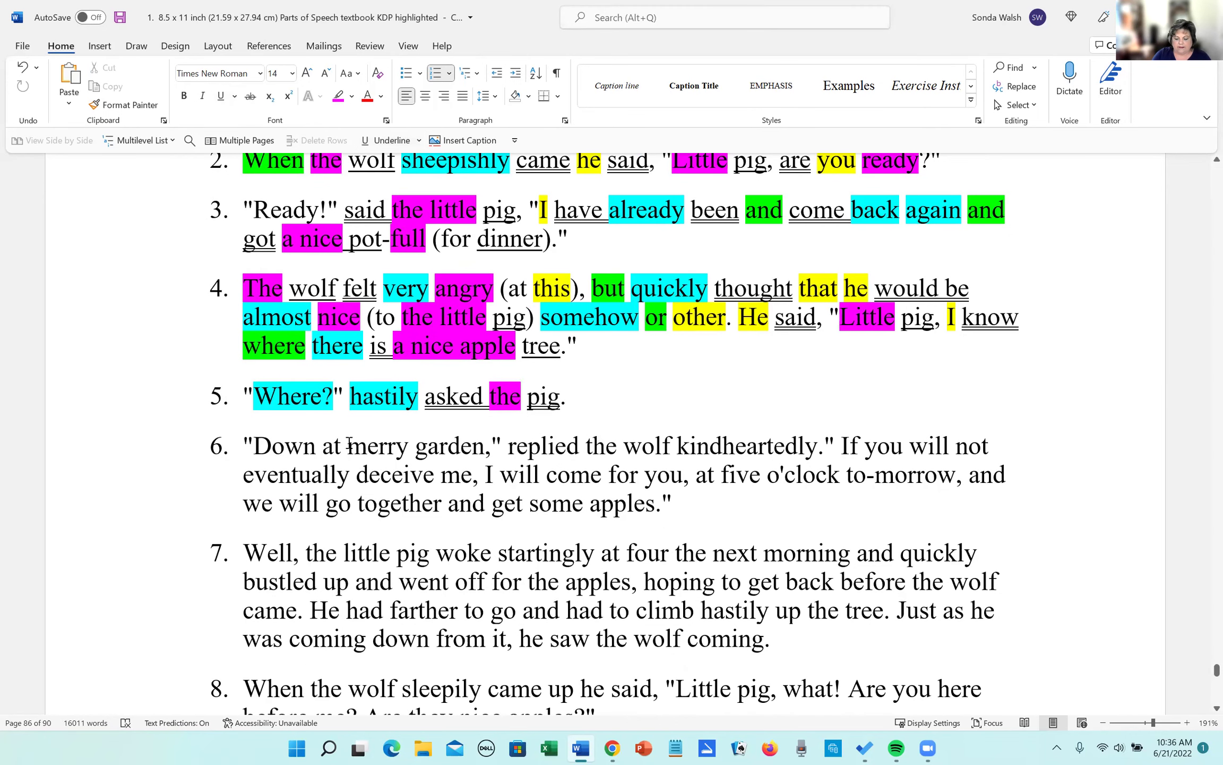
{"action": "type", "text": "("}
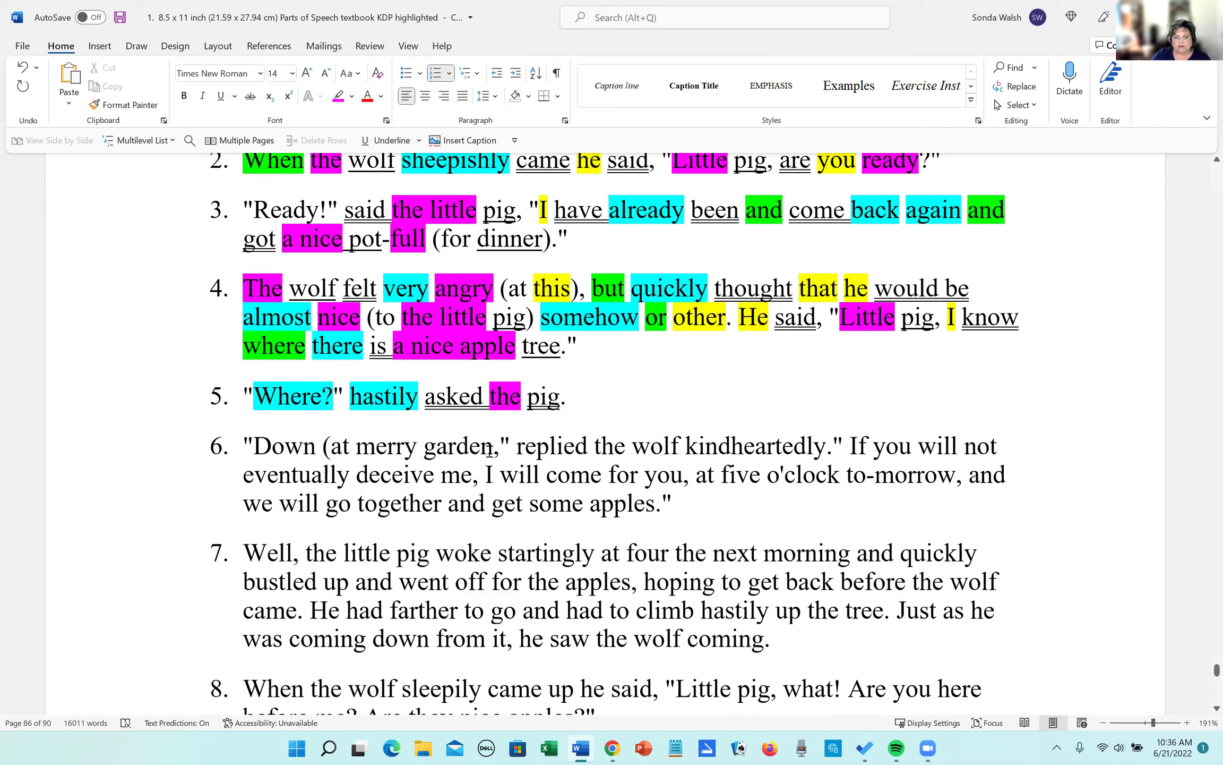
{"action": "type", "text": ")"}
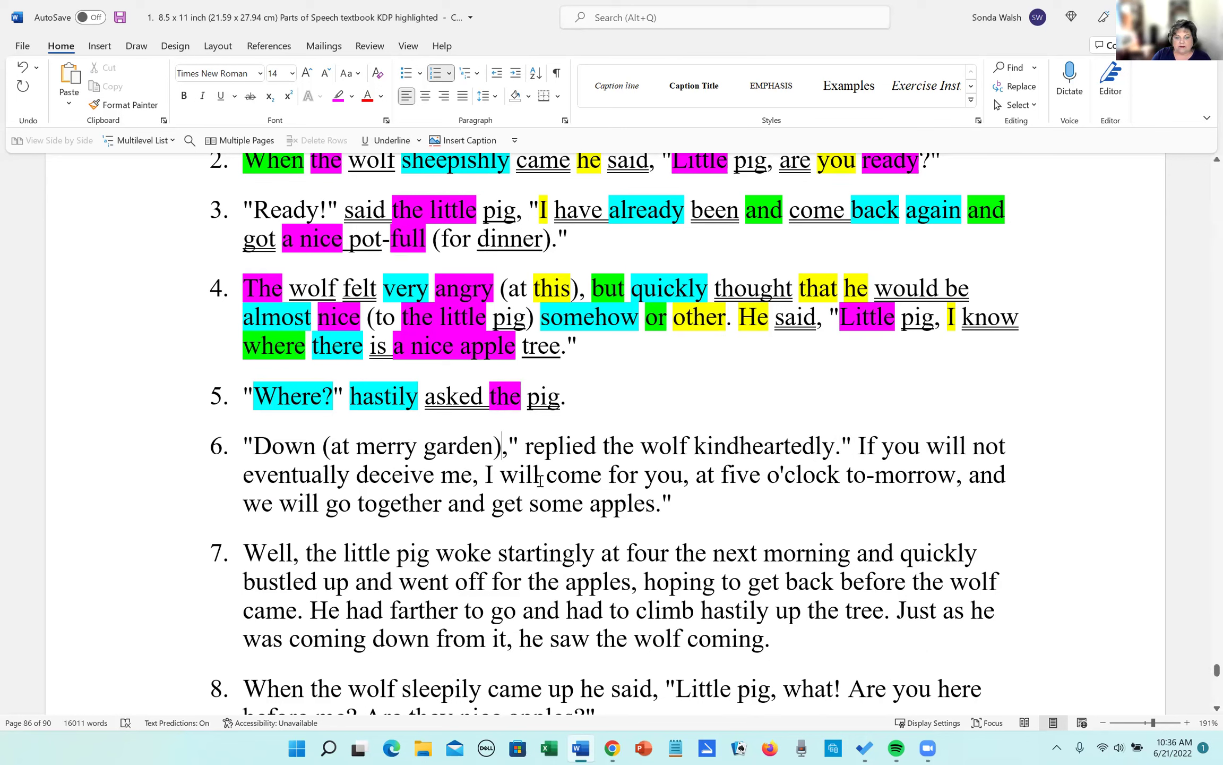
Enclose the prepositional phrases "for you" and "at five o'clock" in parentheses in sentence 6.
{"action": "left_click", "coordinate": [609, 473]}
{"action": "type", "text": "("}
{"action": "left_click", "coordinate": [689, 474]}
{"action": "type", "text": ")"}
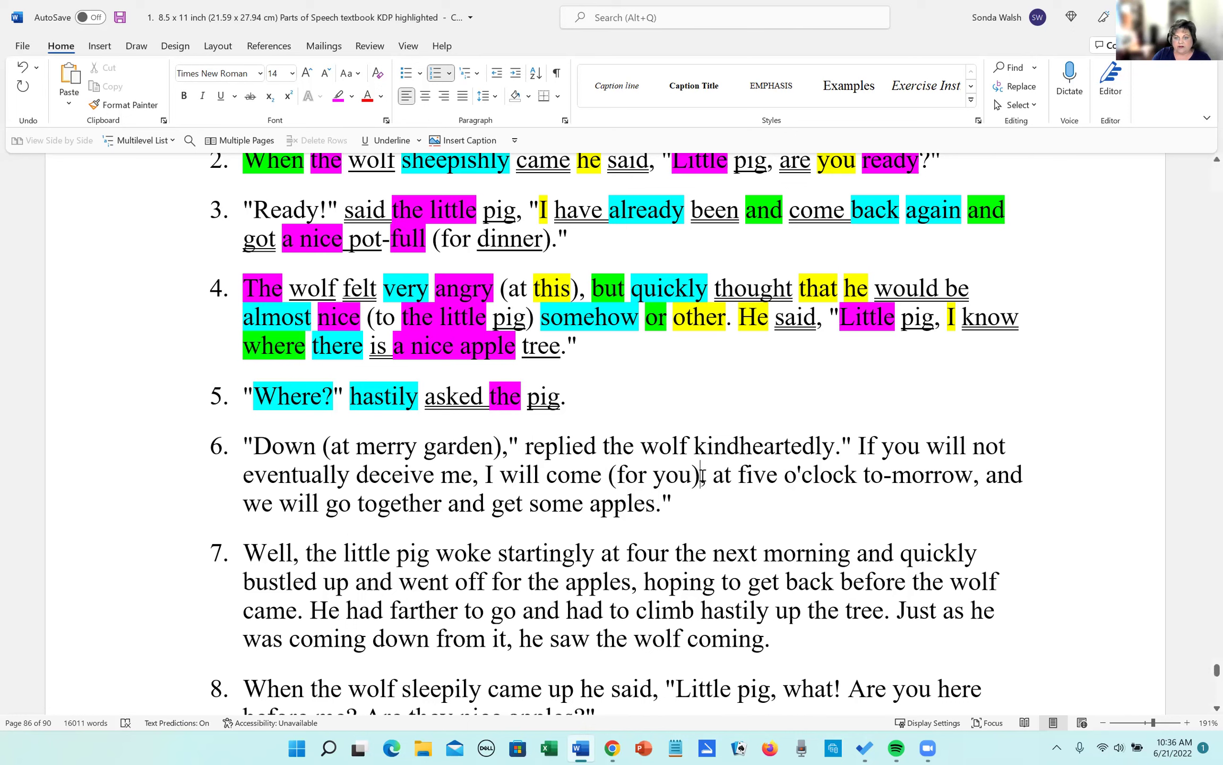
{"action": "left_click", "coordinate": [714, 475]}
{"action": "type", "text": "("}
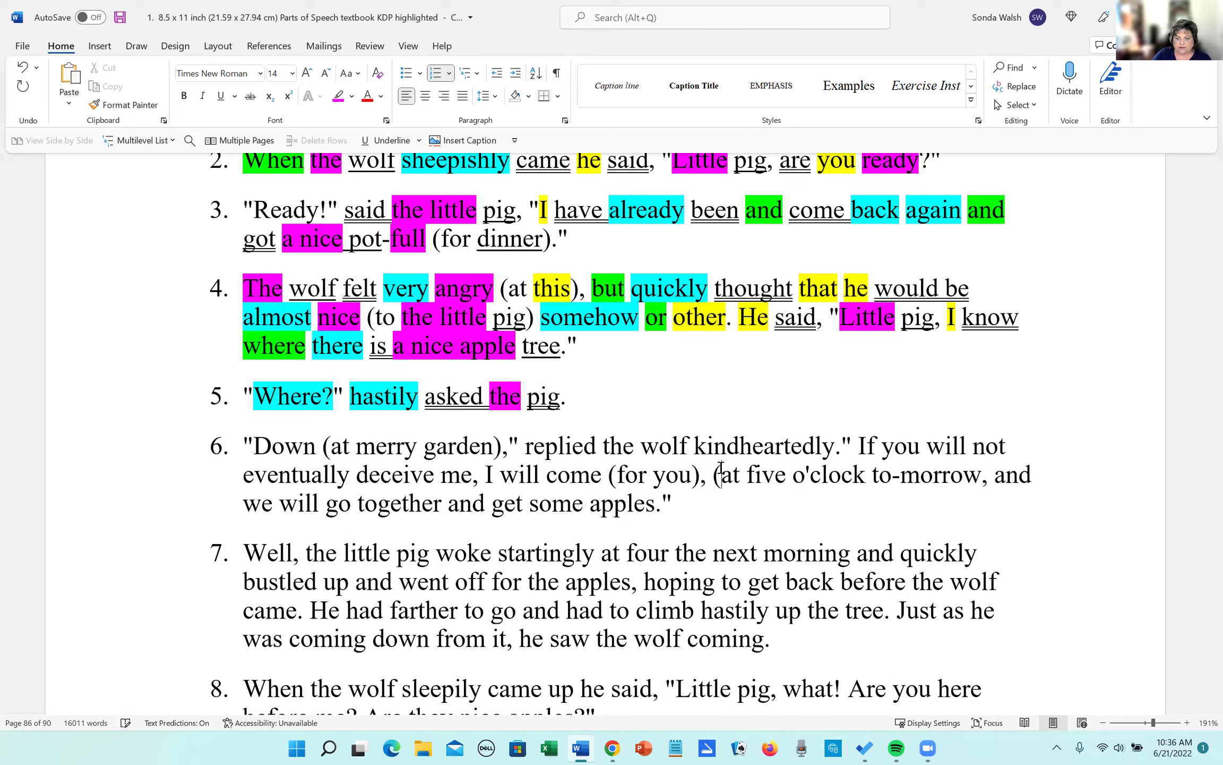
{"action": "left_click", "coordinate": [866, 473]}
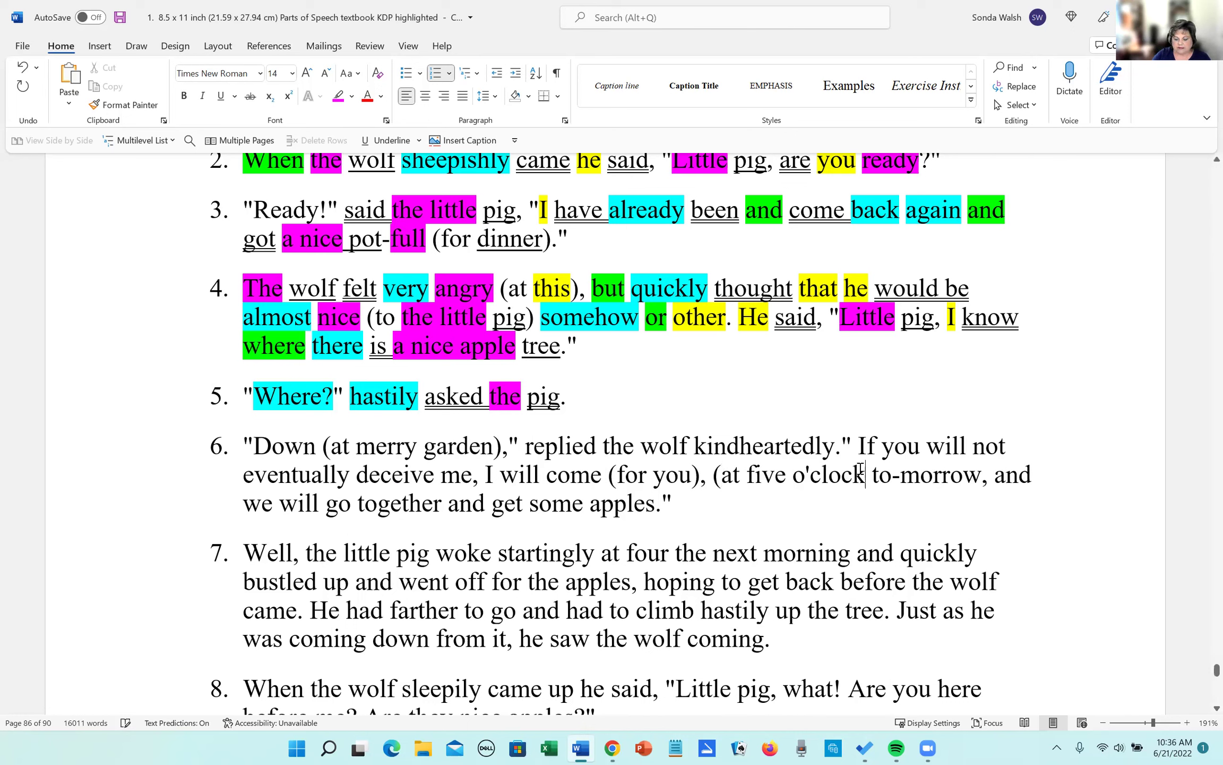
{"action": "type", "text": ")"}
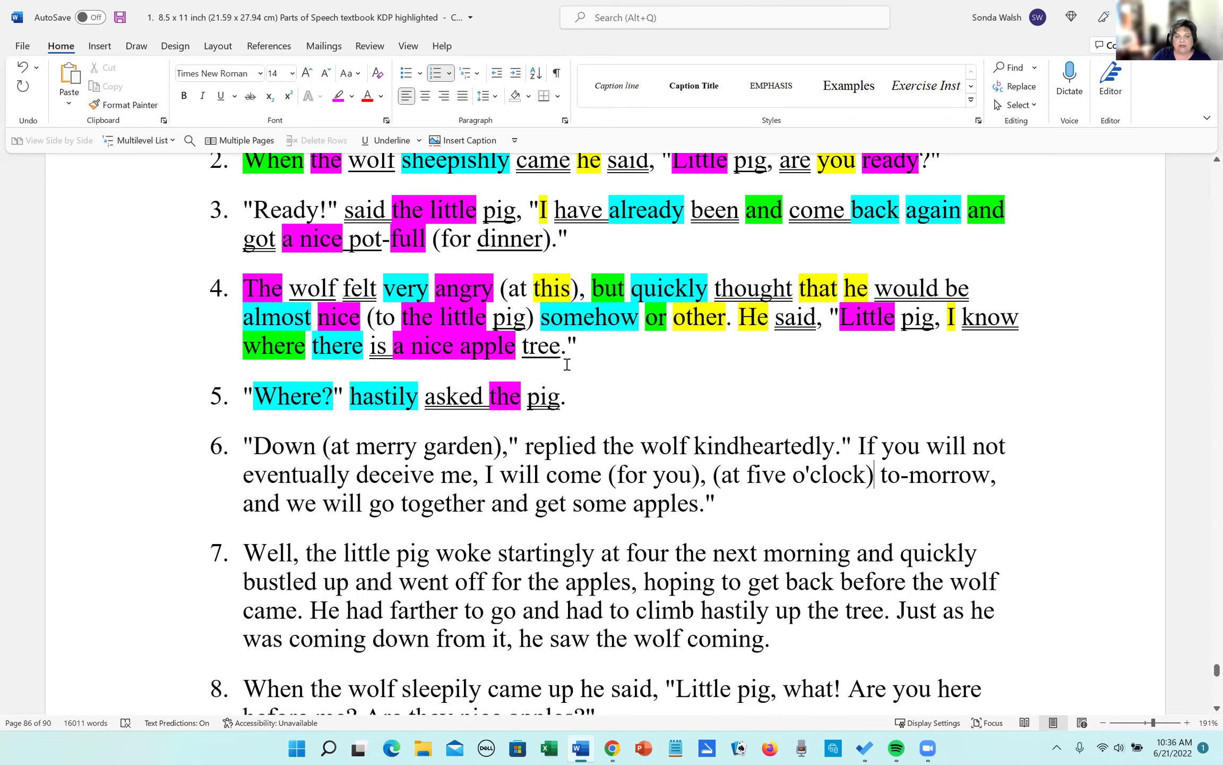
Underline the nouns "garden", "wolf" and "apples" in sentence 6.
{"action": "scroll", "coordinate": [552, 438], "scroll_direction": "up", "scroll_amount": 1}
{"action": "scroll", "coordinate": [552, 438], "scroll_direction": "up", "scroll_amount": 1}
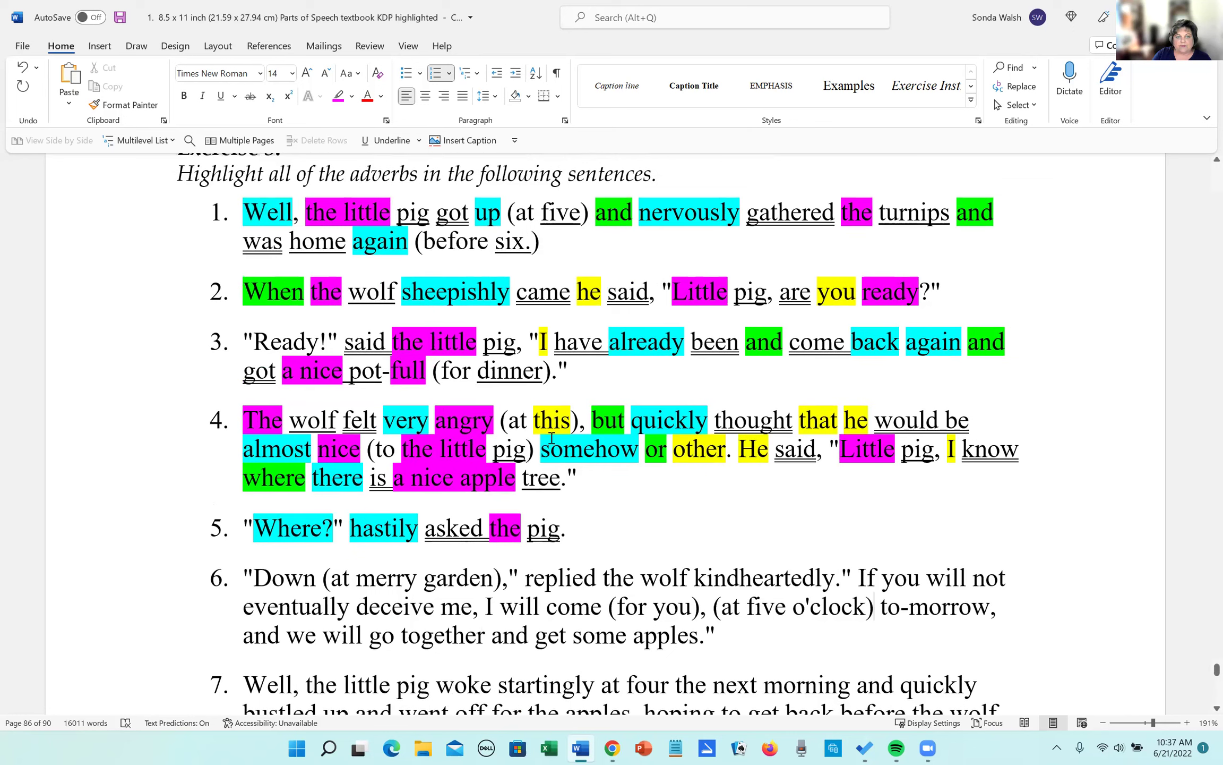
{"action": "scroll", "coordinate": [554, 439], "scroll_direction": "down", "scroll_amount": 4}
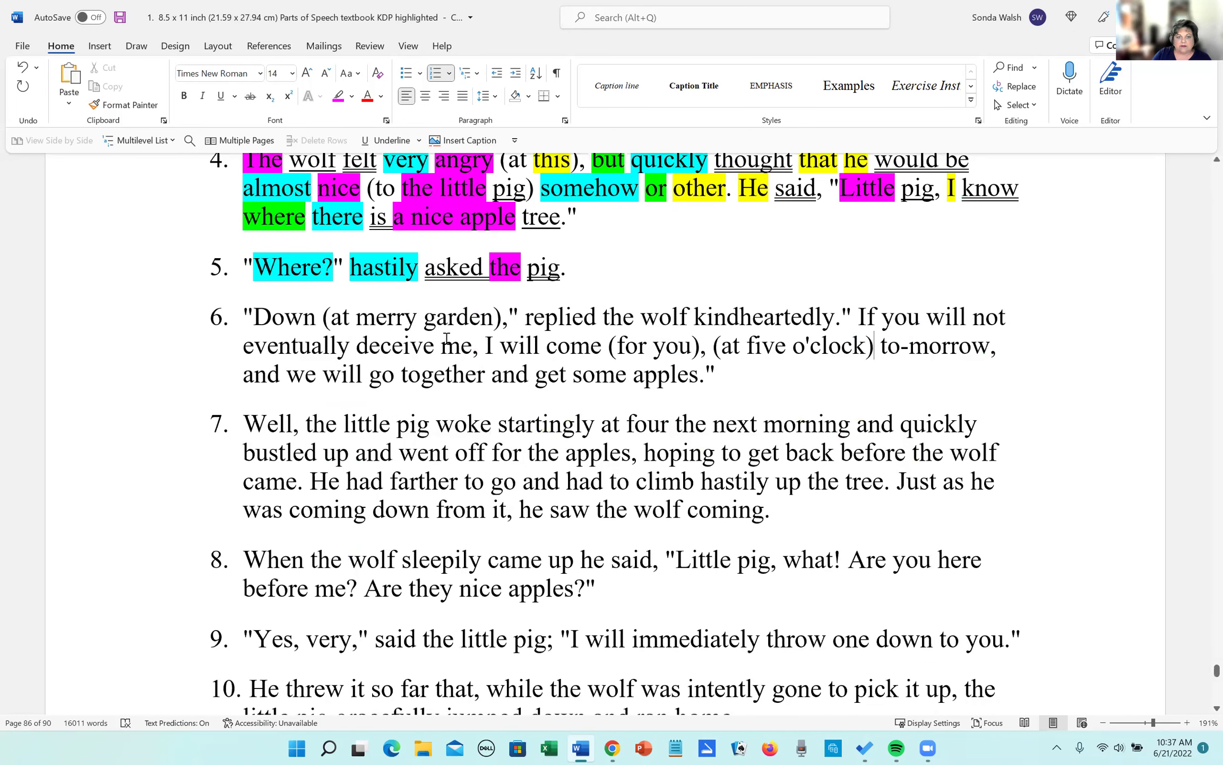
{"action": "left_click_drag", "start_coordinate": [425, 318], "coordinate": [491, 321]}
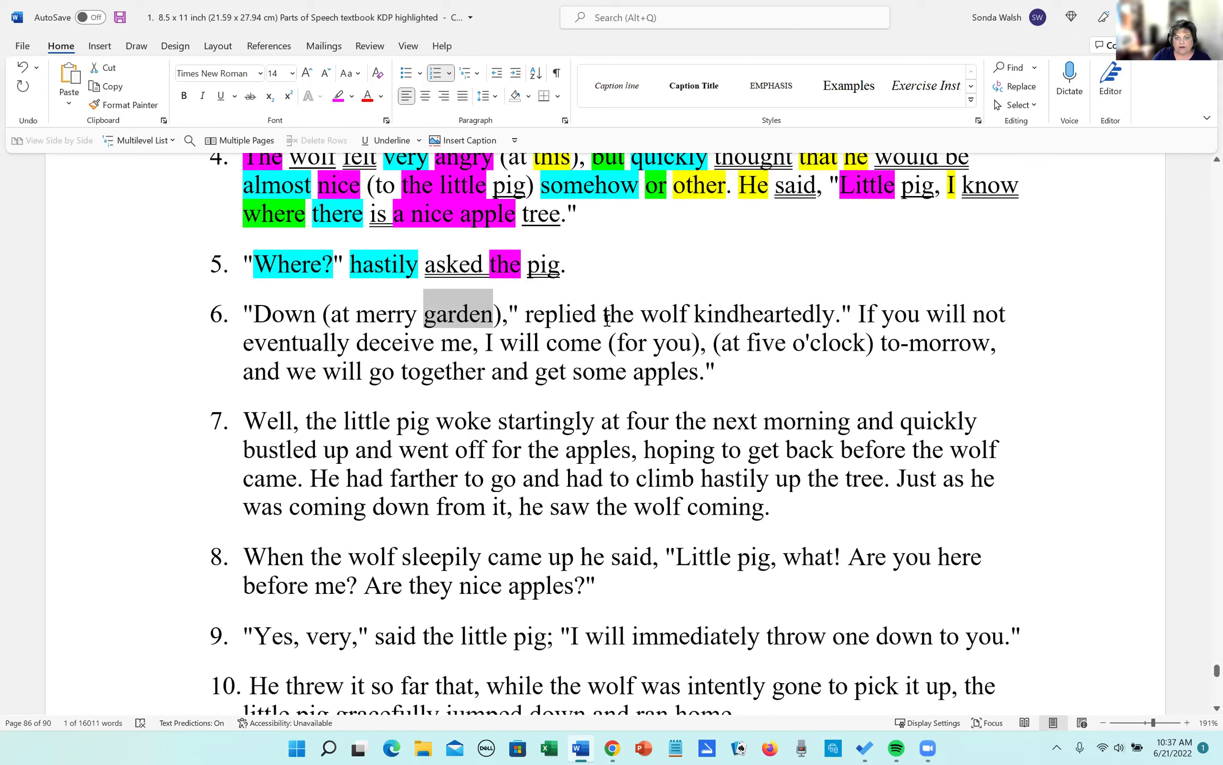
{"action": "left_click_drag", "start_coordinate": [636, 314], "coordinate": [689, 315]}
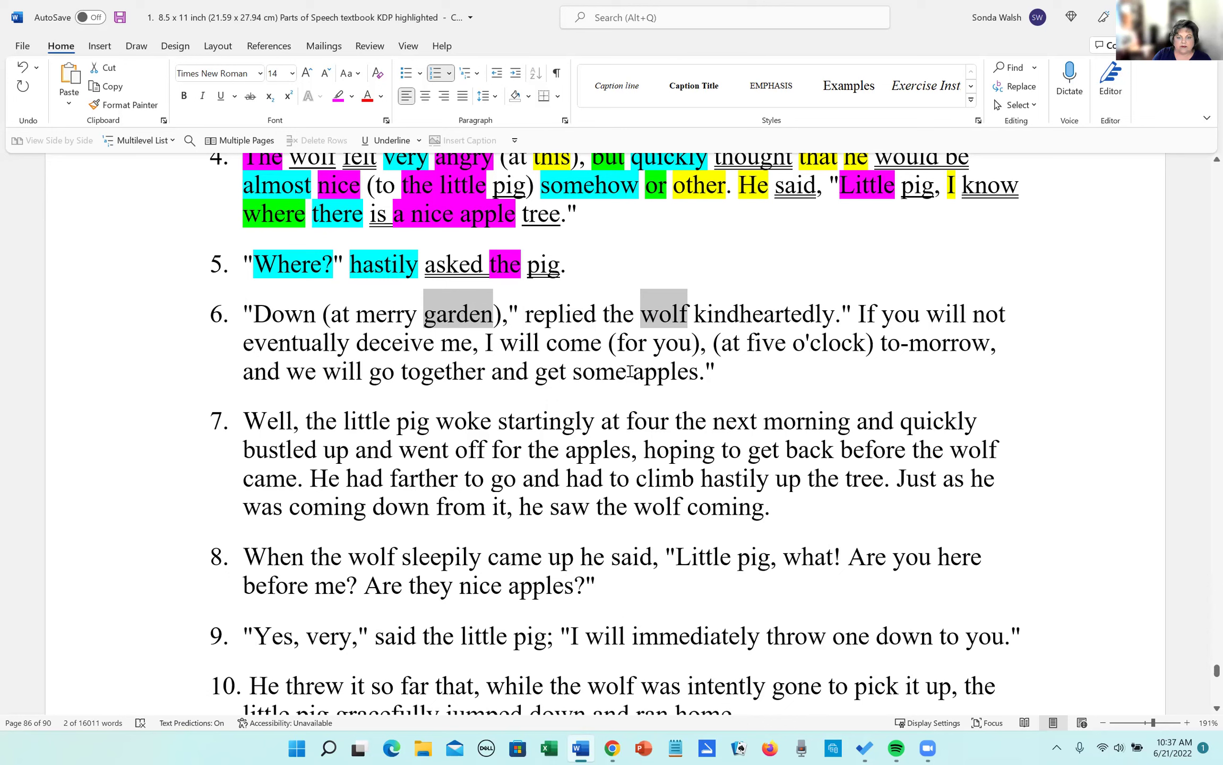
{"action": "left_click_drag", "start_coordinate": [635, 372], "coordinate": [702, 375]}
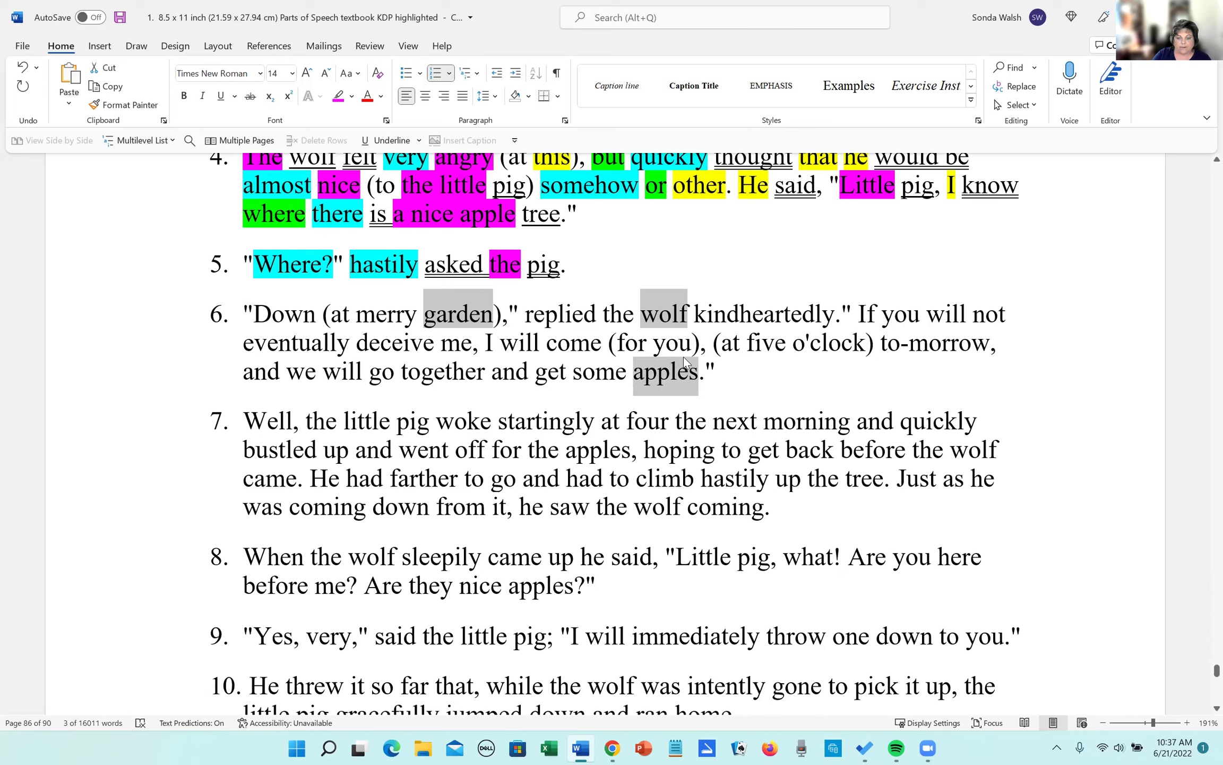
{"action": "key", "text": "ctrl+u"}
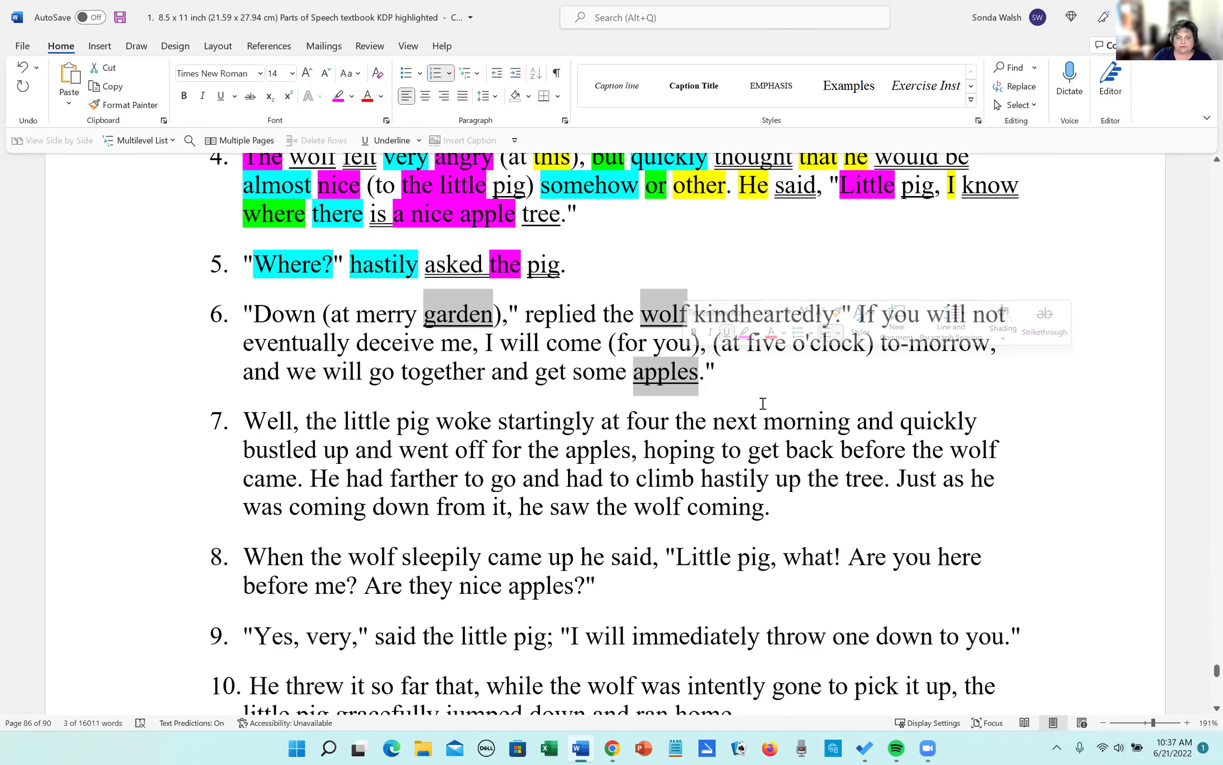
{"action": "left_click", "coordinate": [783, 404]}
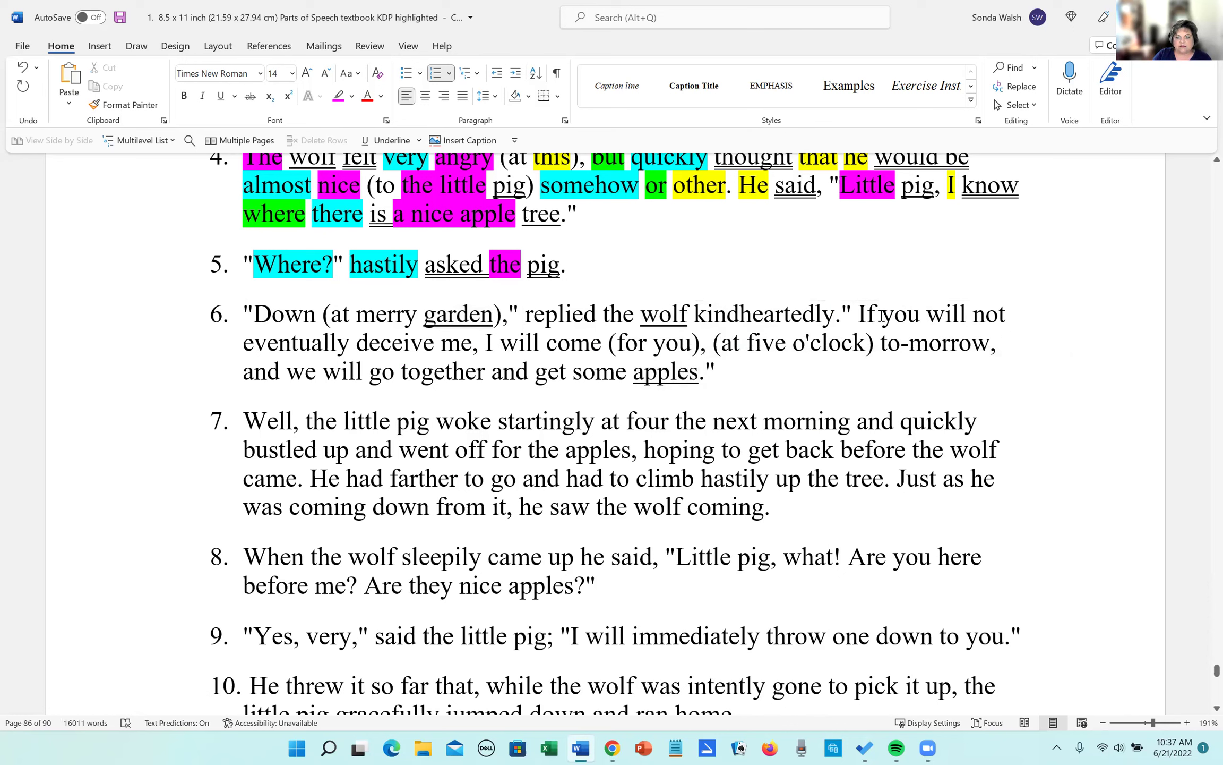
Highlight the pronouns "you" after "If", "I", "you" after "for", and "we" in yellow in sentence 6.
{"action": "left_click_drag", "start_coordinate": [882, 315], "coordinate": [927, 314]}
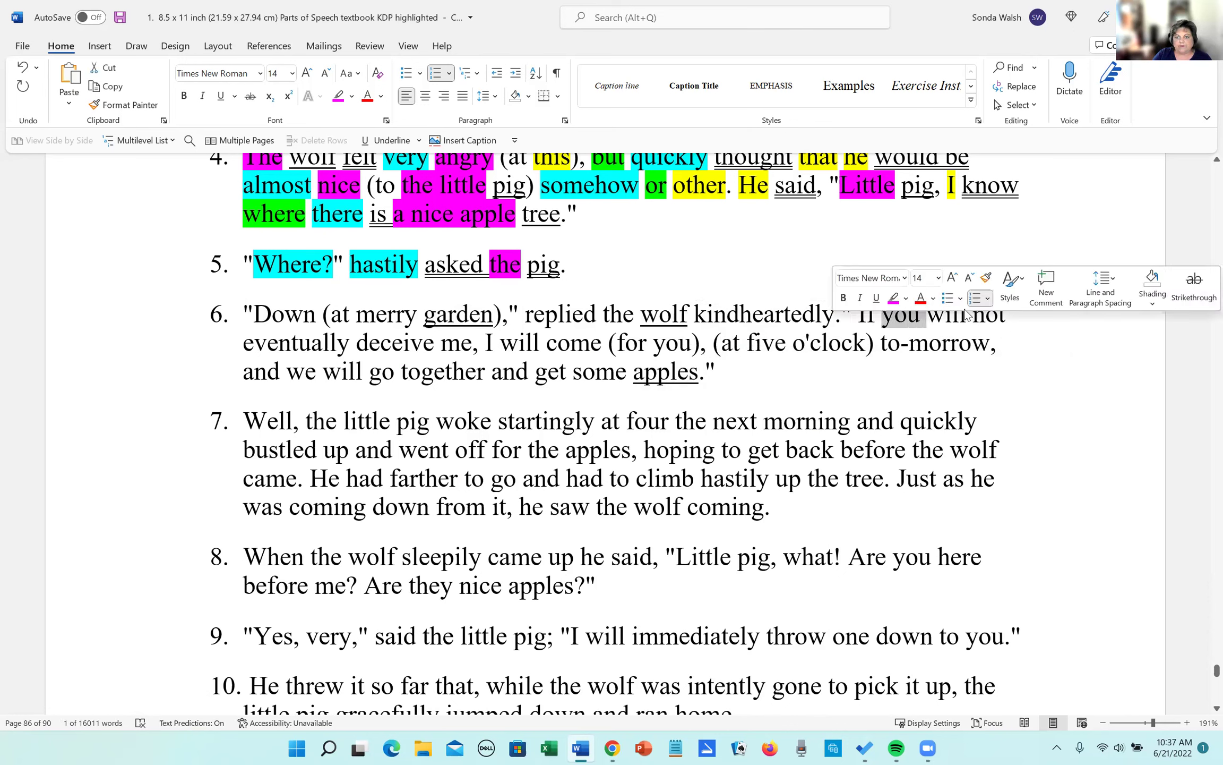
{"action": "left_click", "coordinate": [906, 298]}
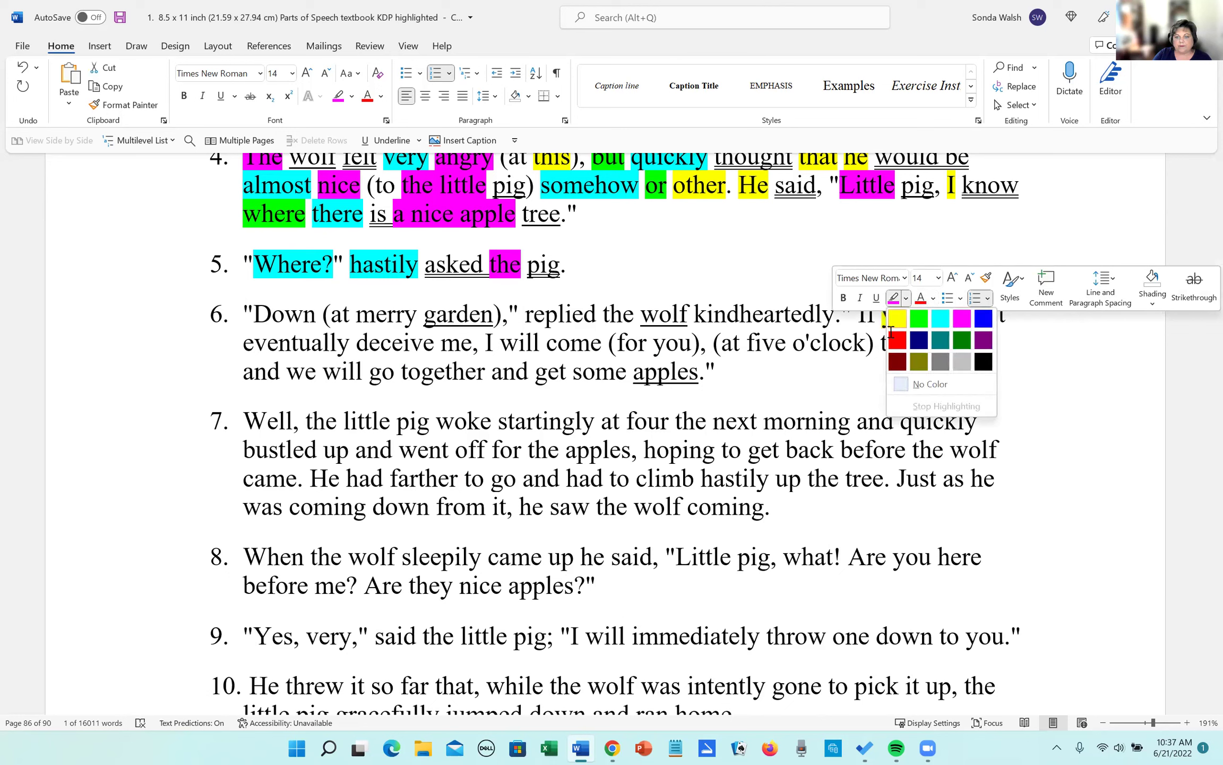
{"action": "left_click", "coordinate": [897, 320]}
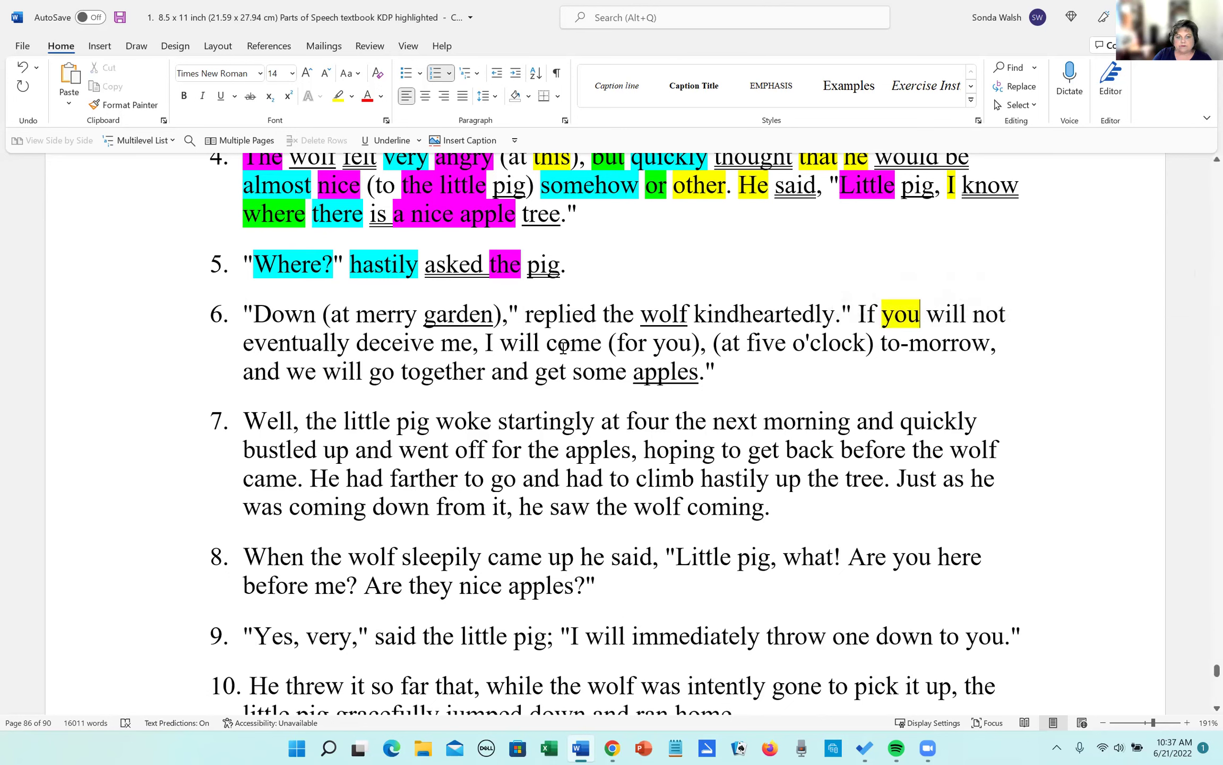
{"action": "left_click_drag", "start_coordinate": [503, 343], "coordinate": [485, 343]}
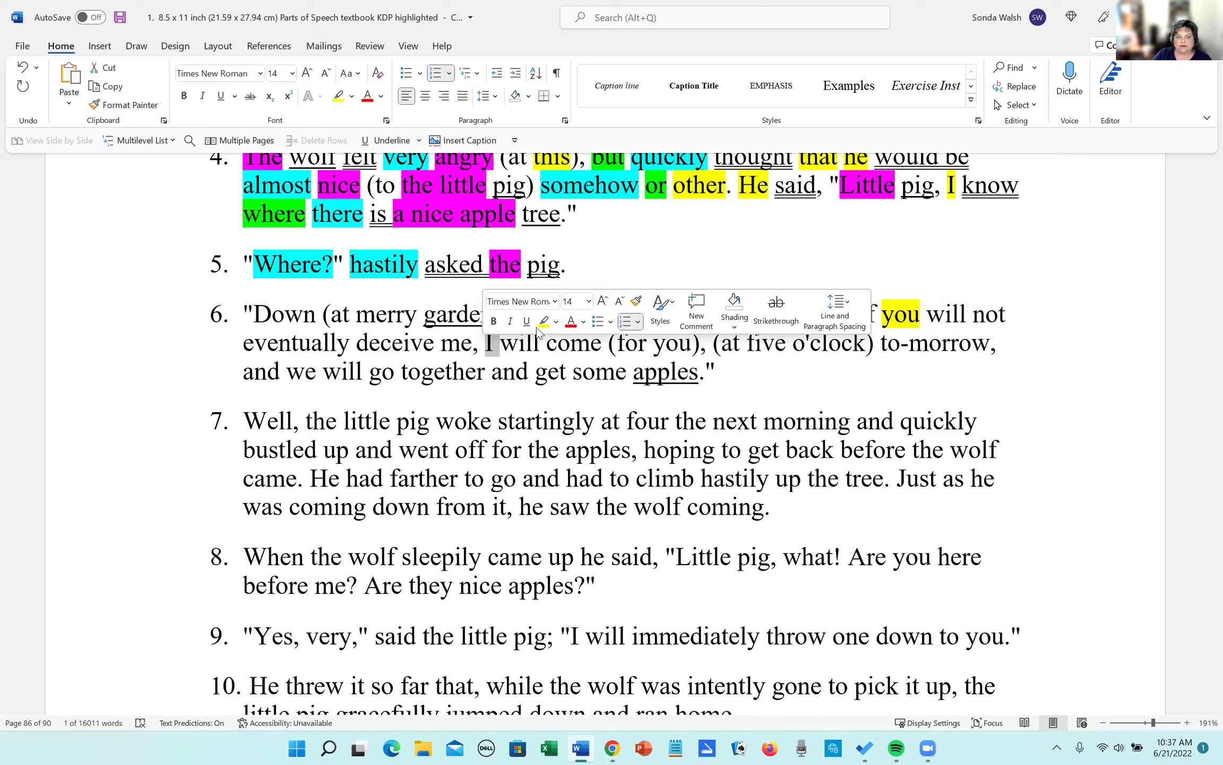
{"action": "mouse_move", "coordinate": [665, 344]}
{"action": "left_mouse_down"}
{"action": "mouse_move", "coordinate": [692, 344]}
{"action": "mouse_move", "coordinate": [654, 347]}
{"action": "left_mouse_up"}
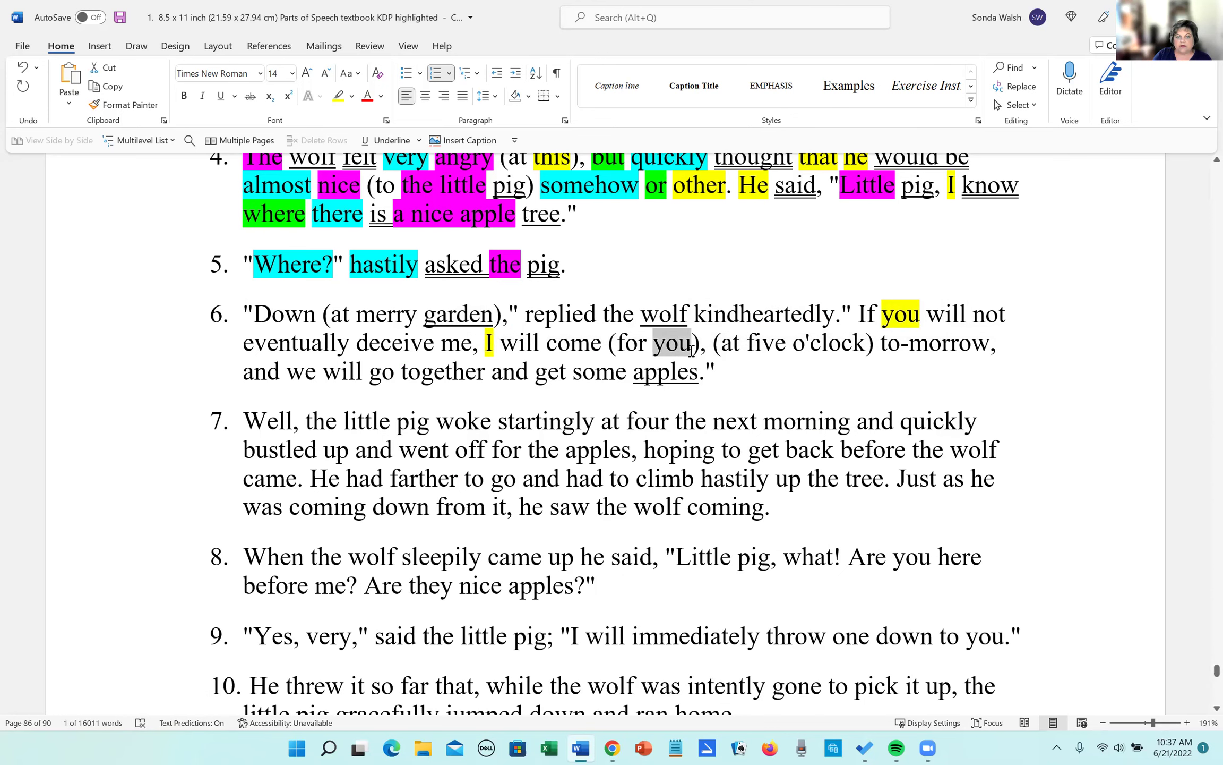
{"action": "left_click", "coordinate": [750, 327]}
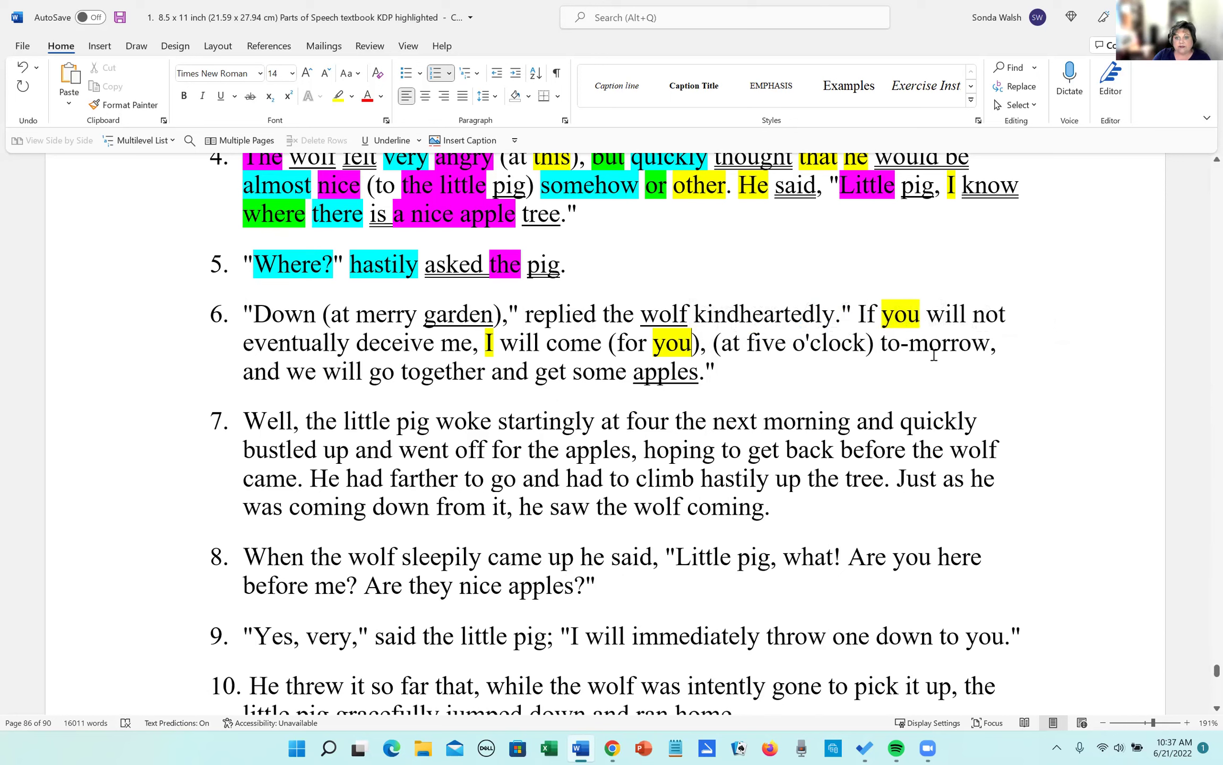
{"action": "double_click", "coordinate": [292, 371]}
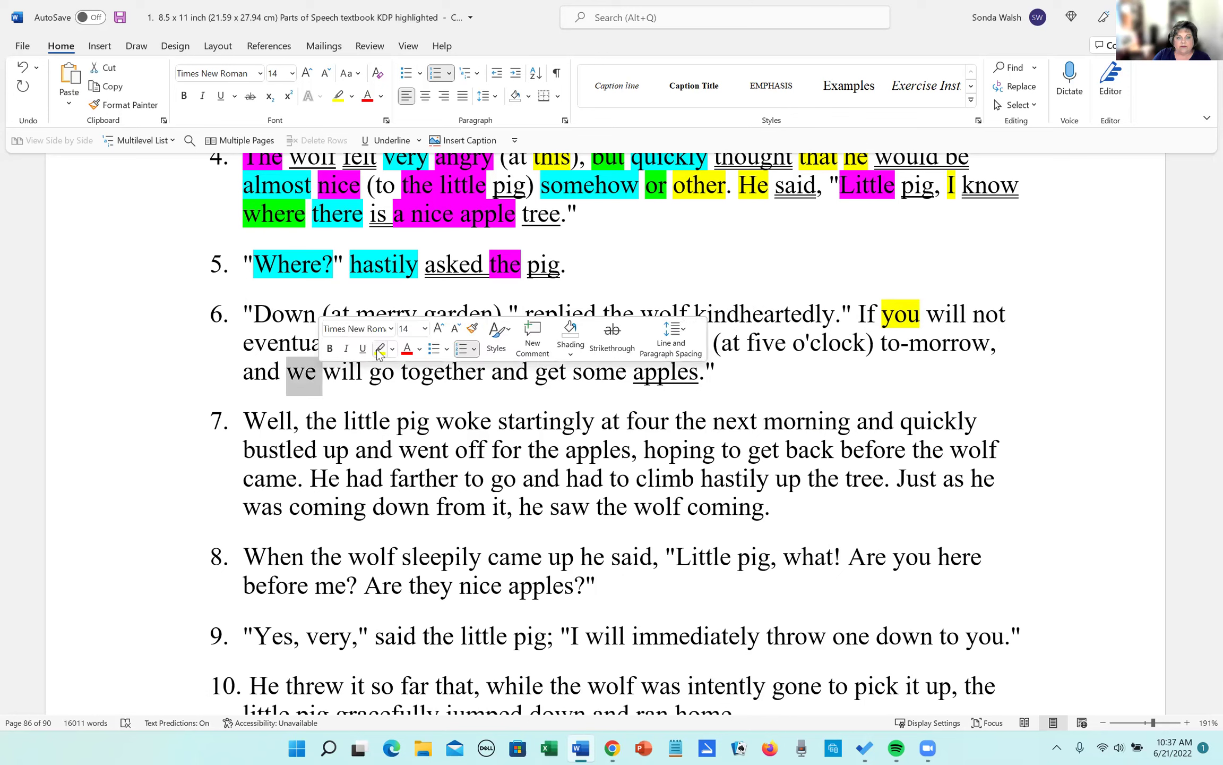
{"action": "left_click", "coordinate": [380, 348]}
{"action": "left_click_drag", "start_coordinate": [454, 419], "coordinate": [491, 419]}
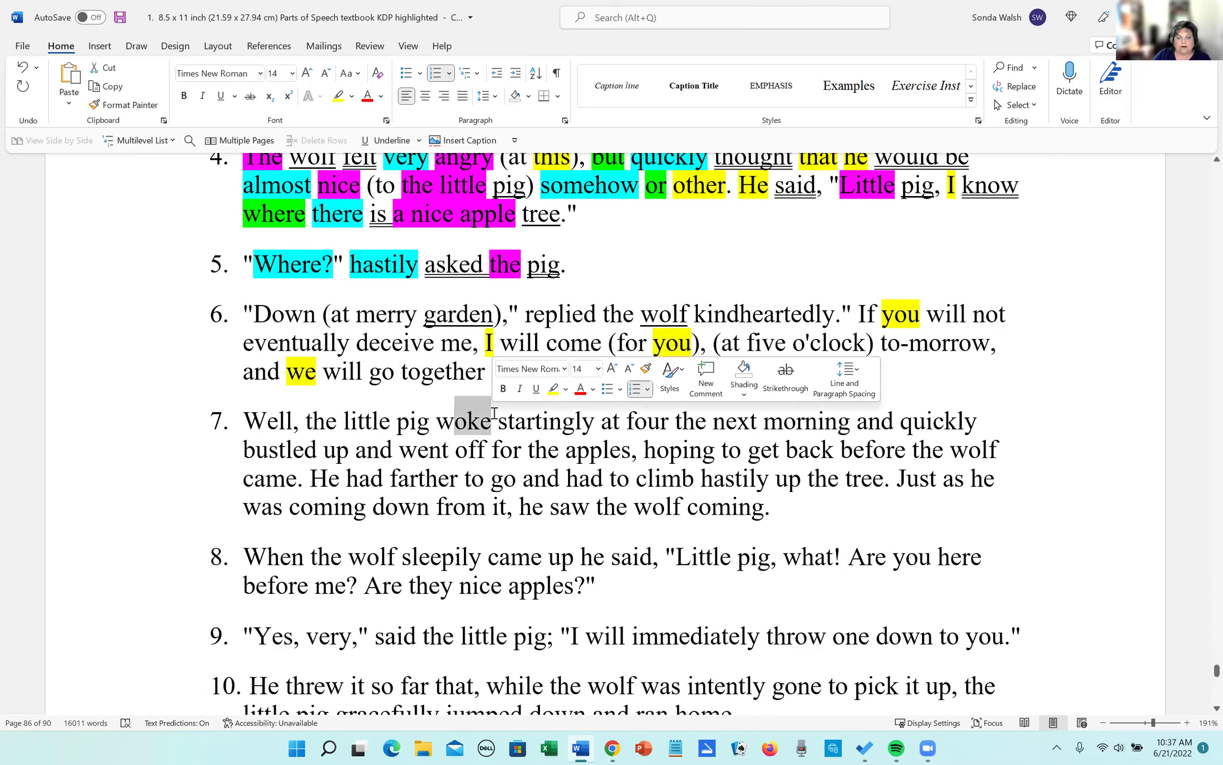
{"action": "left_click", "coordinate": [529, 445]}
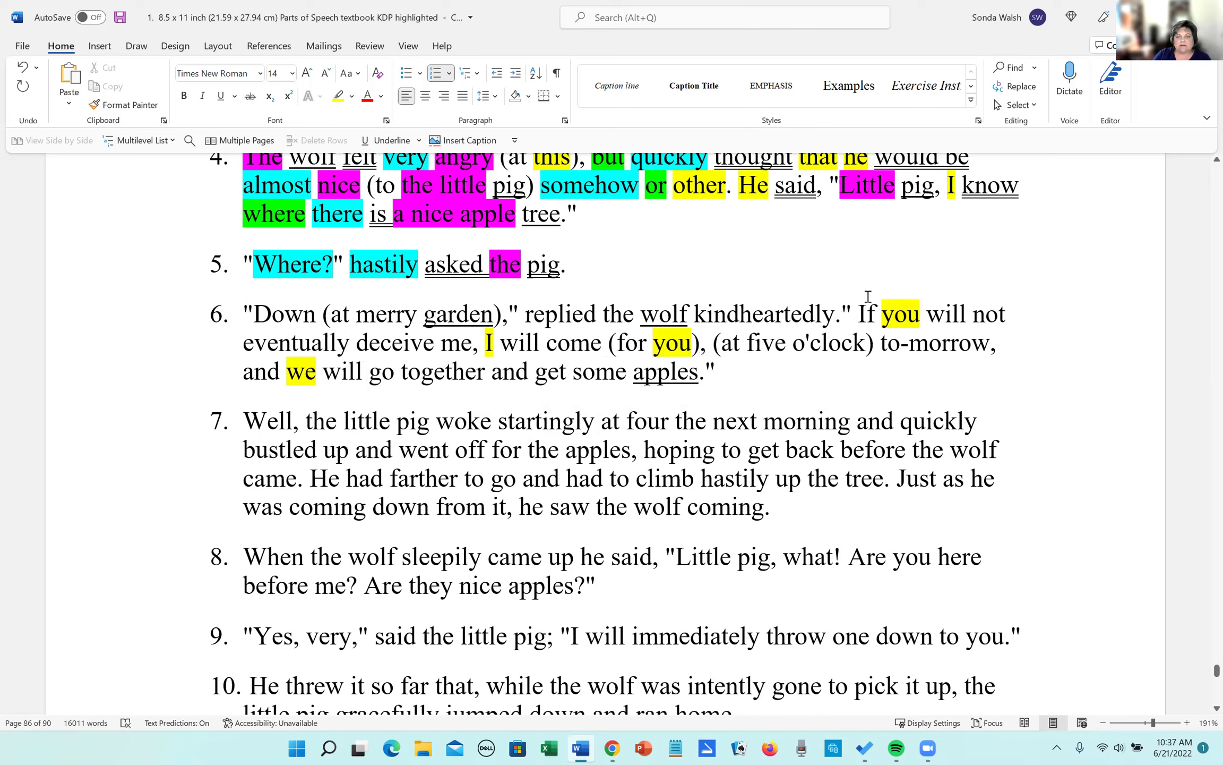
{"action": "left_click_drag", "start_coordinate": [879, 312], "coordinate": [857, 314]}
{"action": "left_click", "coordinate": [894, 287]}
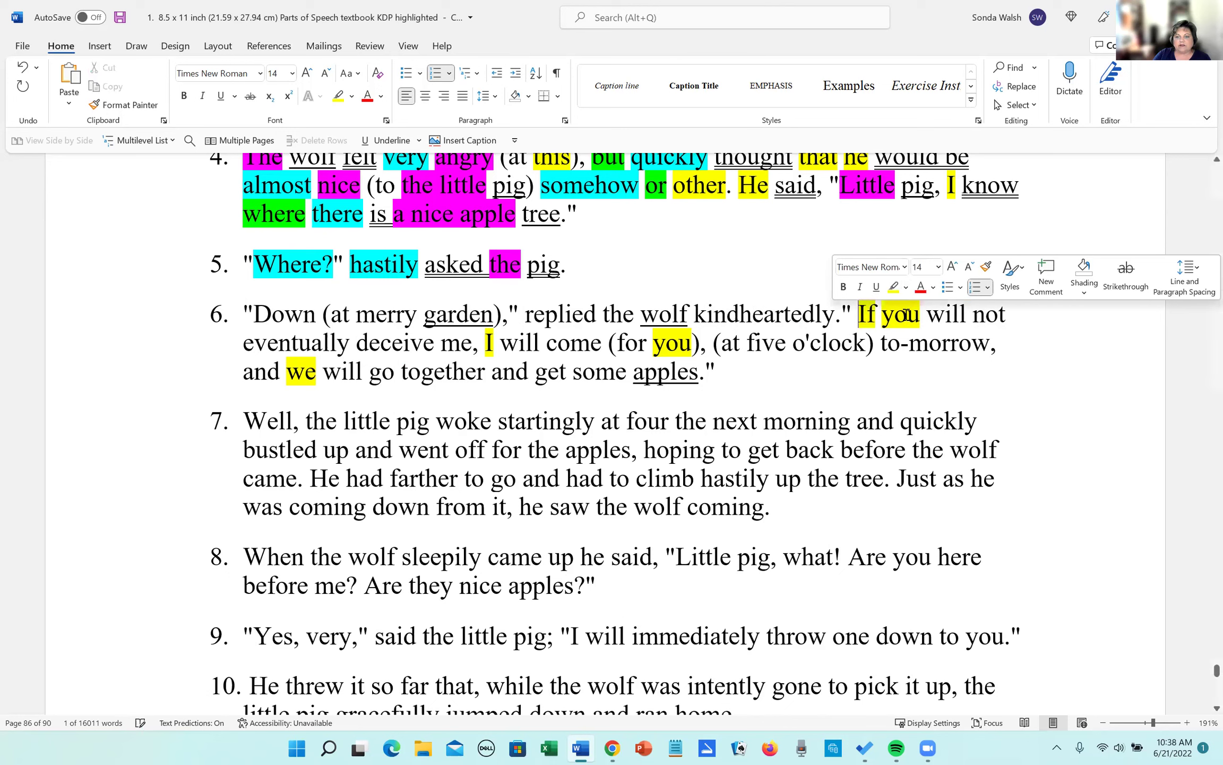
{"action": "left_click", "coordinate": [894, 287]}
{"action": "left_click_drag", "start_coordinate": [866, 313], "coordinate": [857, 314]}
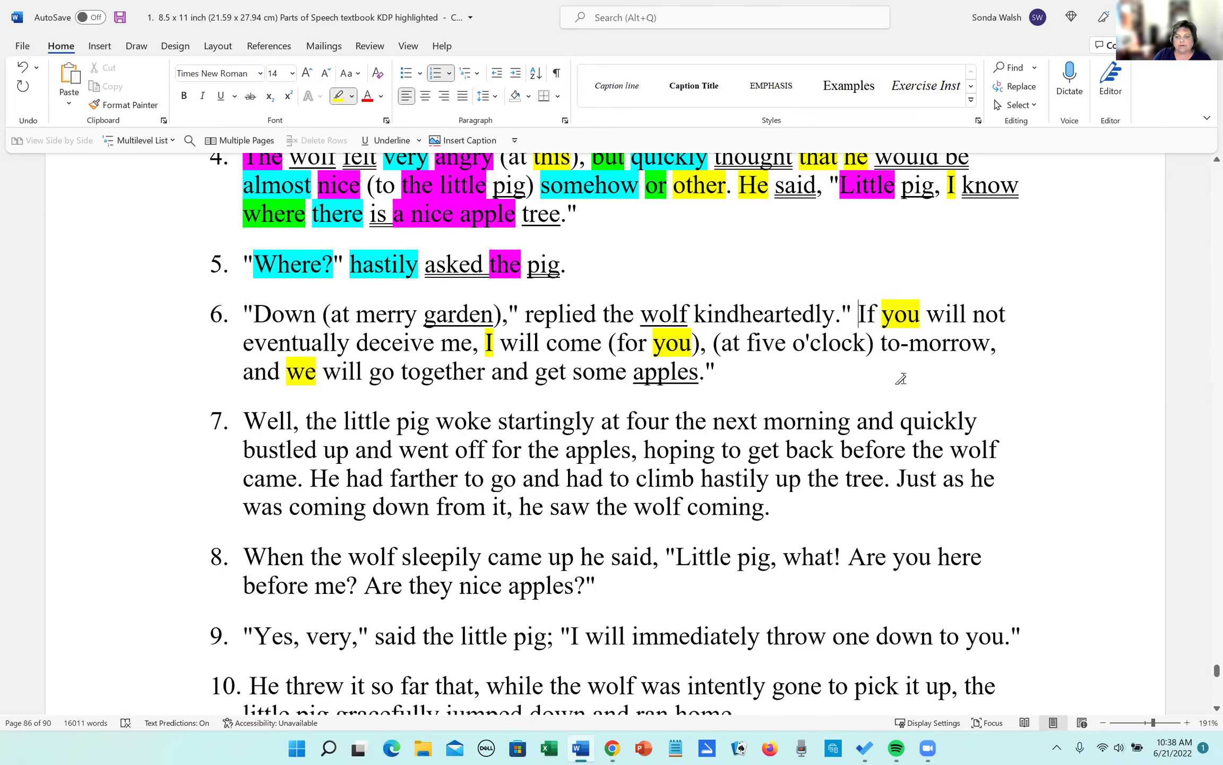
{"action": "scroll", "coordinate": [667, 272], "scroll_direction": "up", "scroll_amount": 1}
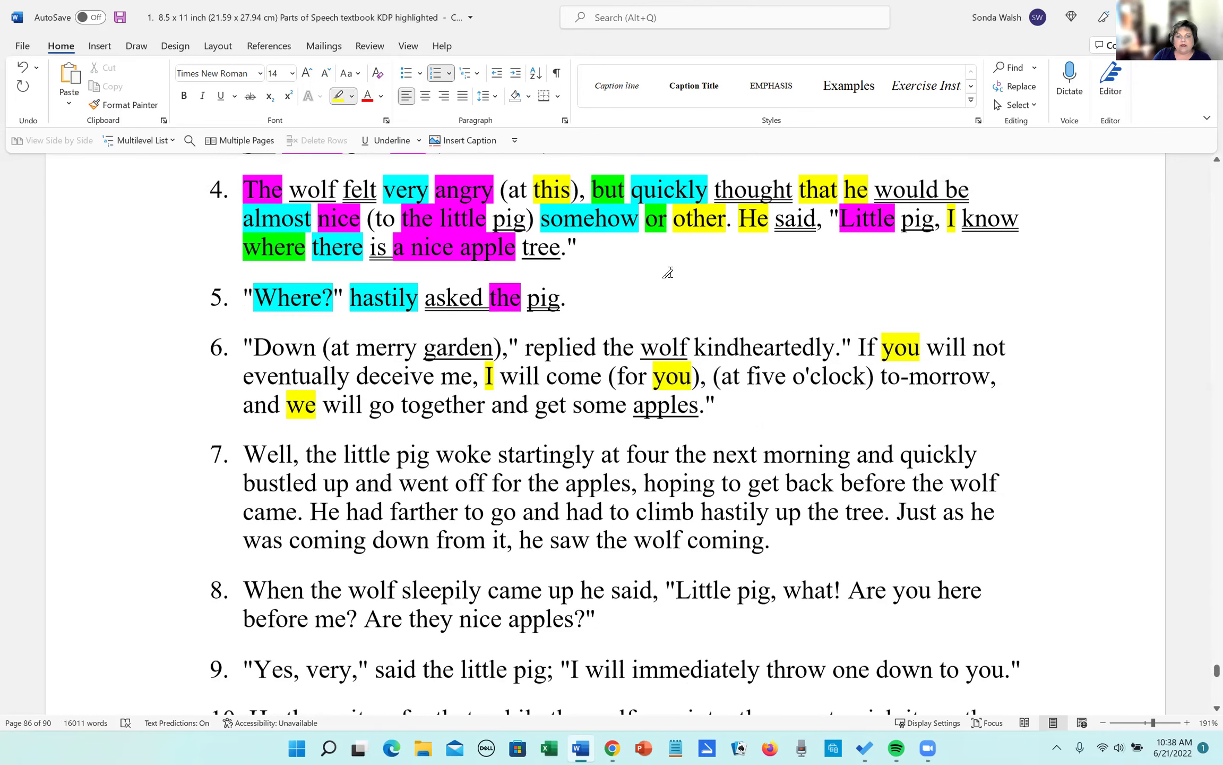
{"action": "scroll", "coordinate": [584, 260], "scroll_direction": "up", "scroll_amount": 5}
{"action": "scroll", "coordinate": [641, 244], "scroll_direction": "up", "scroll_amount": 6}
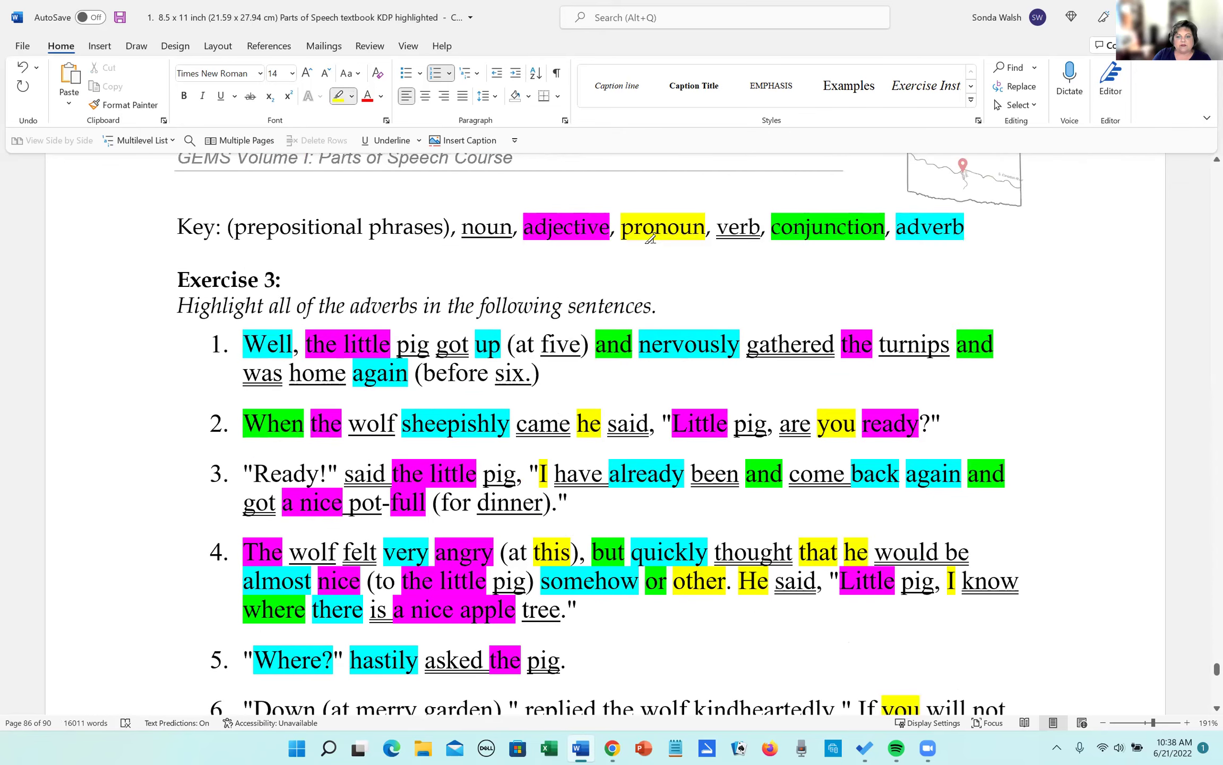
{"action": "scroll", "coordinate": [720, 243], "scroll_direction": "down", "scroll_amount": 8}
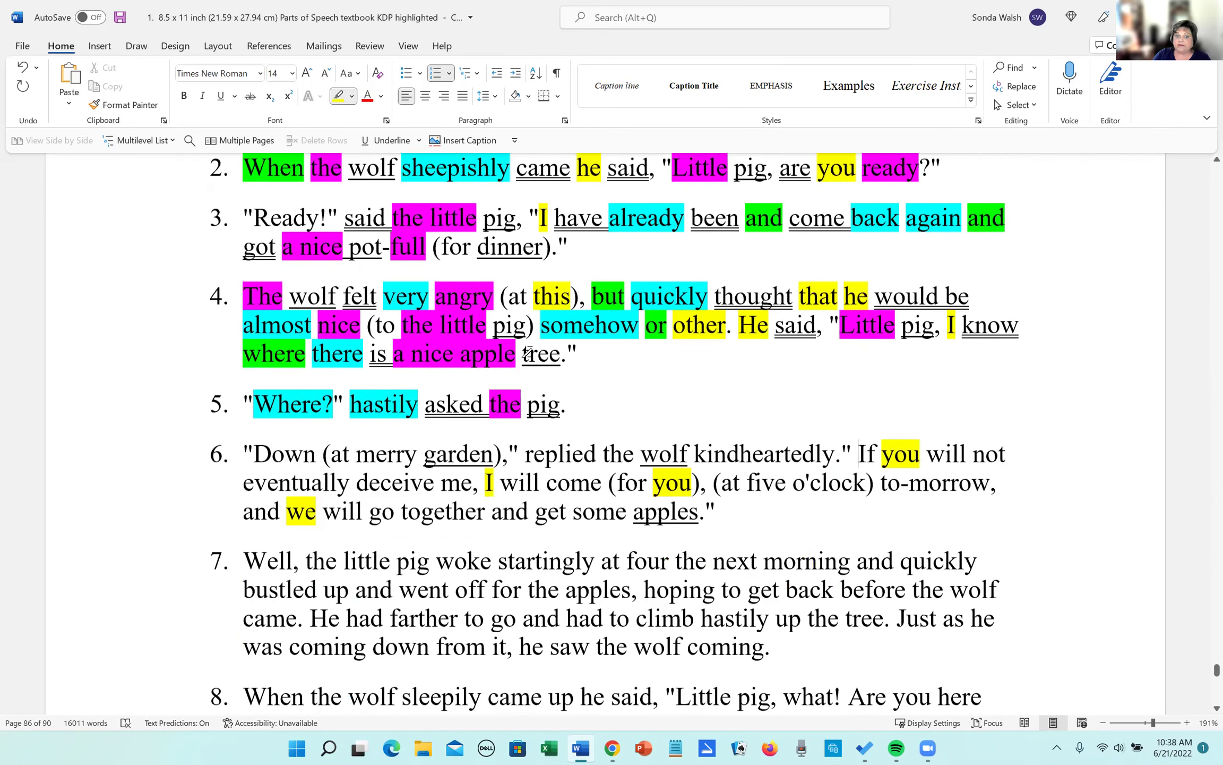
{"action": "scroll", "coordinate": [590, 173], "scroll_direction": "down", "scroll_amount": 2}
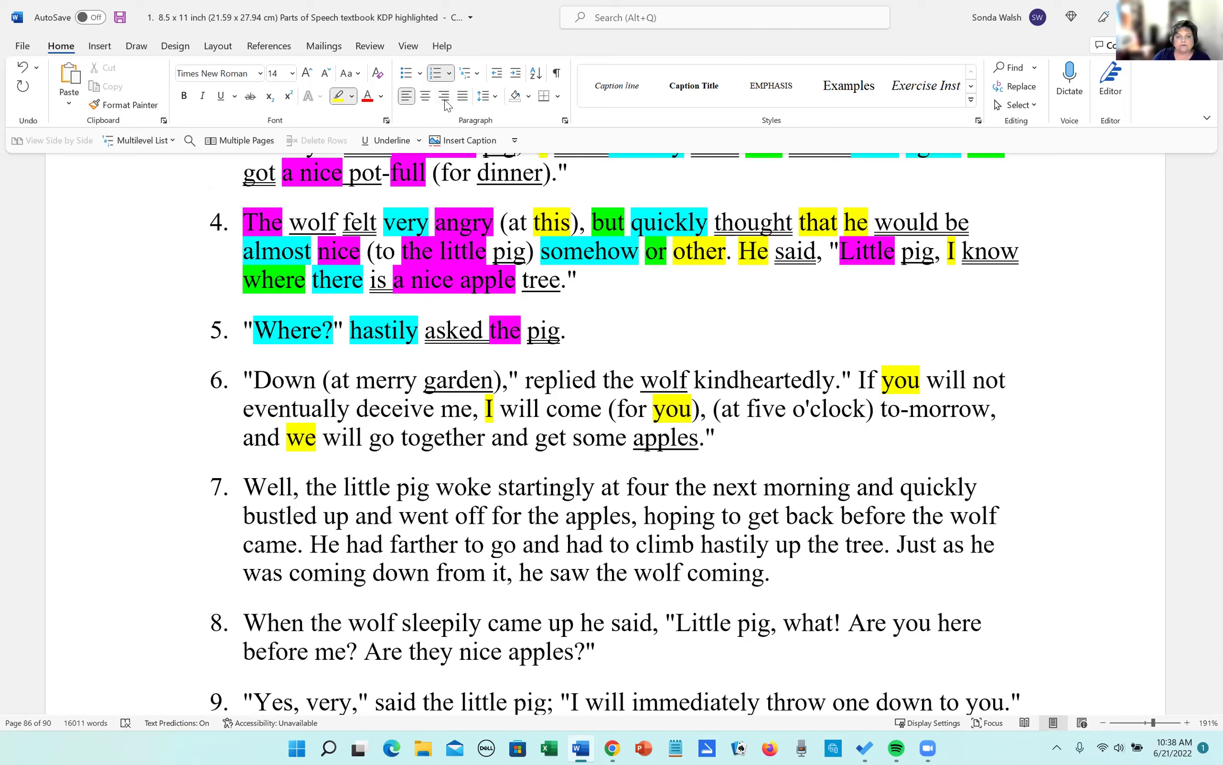
{"action": "left_click", "coordinate": [351, 96]}
{"action": "left_click", "coordinate": [372, 202]}
Double-underline the verbs "replied", "will" after "If you", and "deceive" in sentence 6.
{"action": "left_click_drag", "start_coordinate": [547, 380], "coordinate": [596, 384]}
{"action": "left_click", "coordinate": [400, 141]}
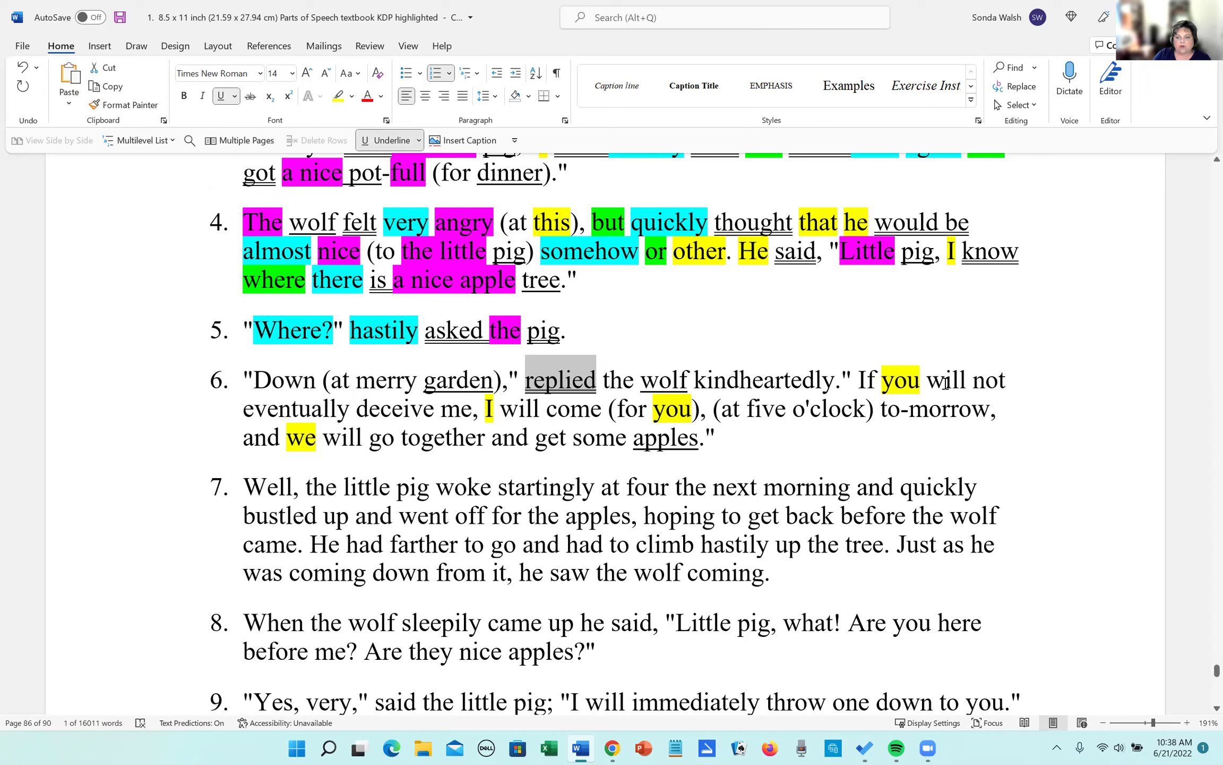
{"action": "left_click_drag", "start_coordinate": [930, 380], "coordinate": [966, 379]}
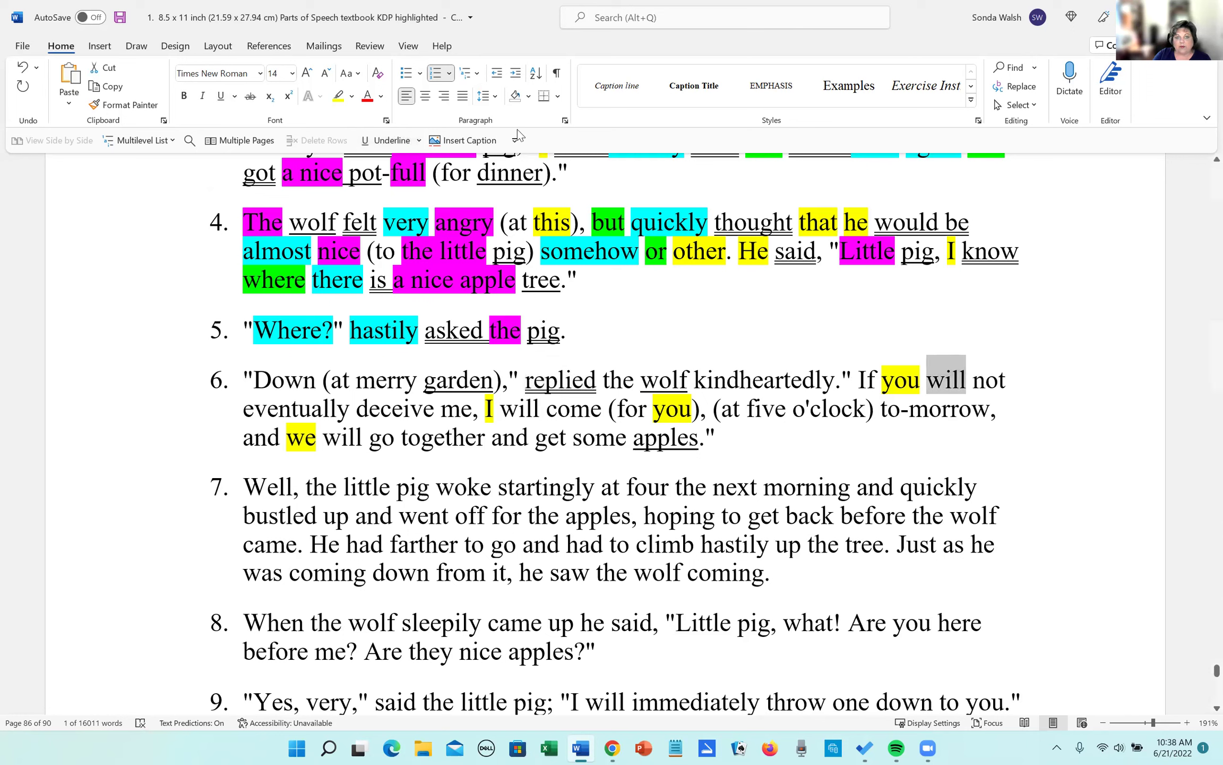
{"action": "left_click", "coordinate": [392, 141]}
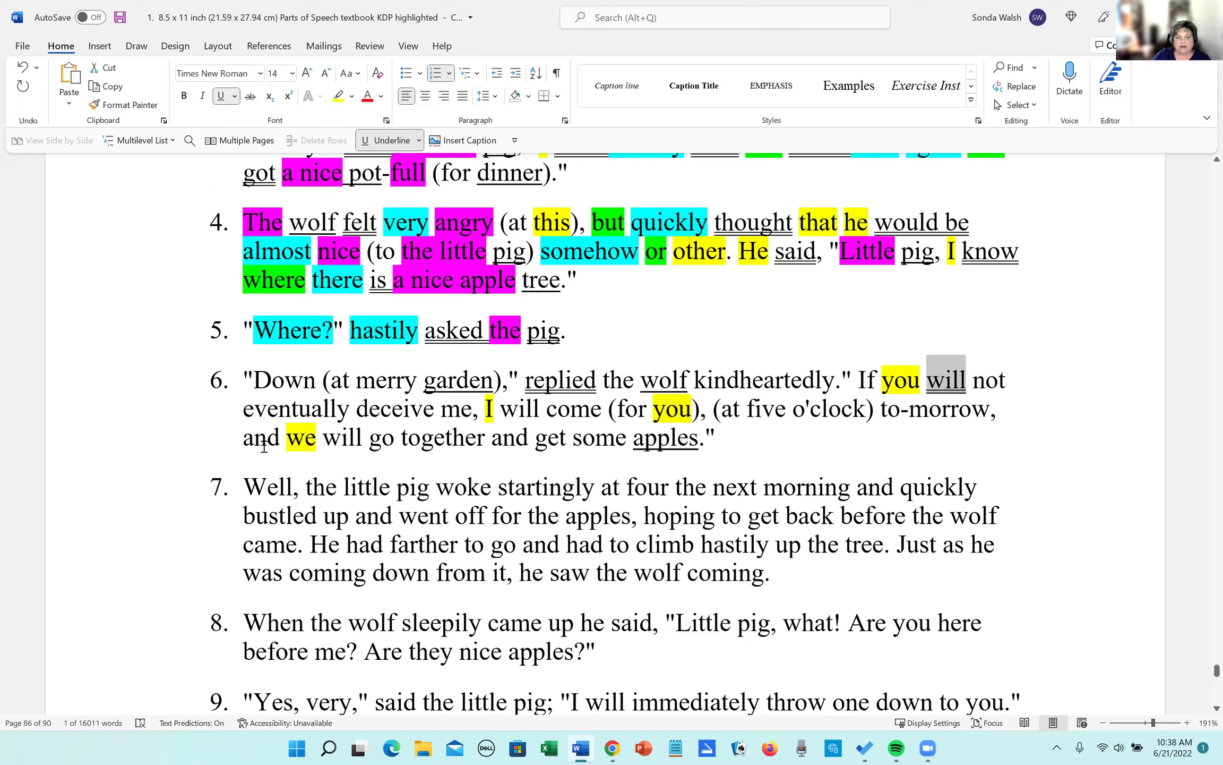
{"action": "left_click_drag", "start_coordinate": [357, 409], "coordinate": [434, 409]}
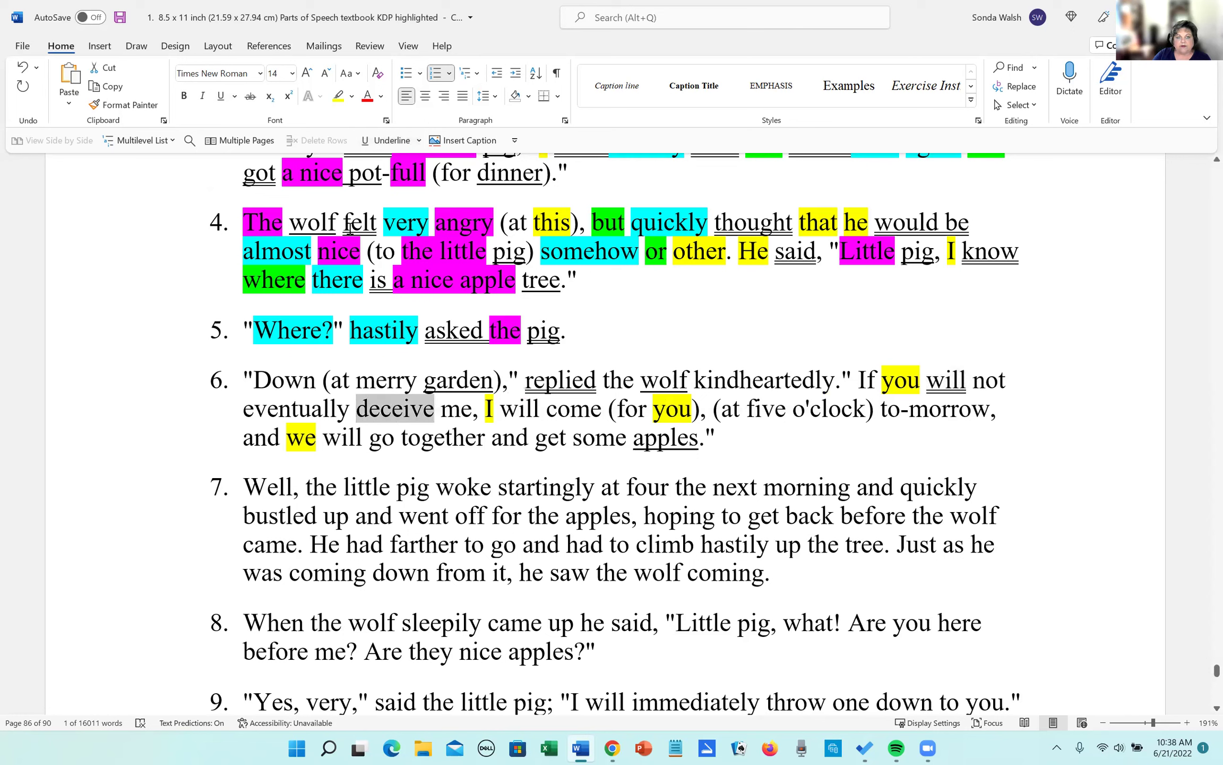
{"action": "left_click", "coordinate": [391, 141]}
Highlight the pronoun "me" after "deceive" in yellow in sentence 6.
{"action": "left_click_drag", "start_coordinate": [441, 409], "coordinate": [473, 413]}
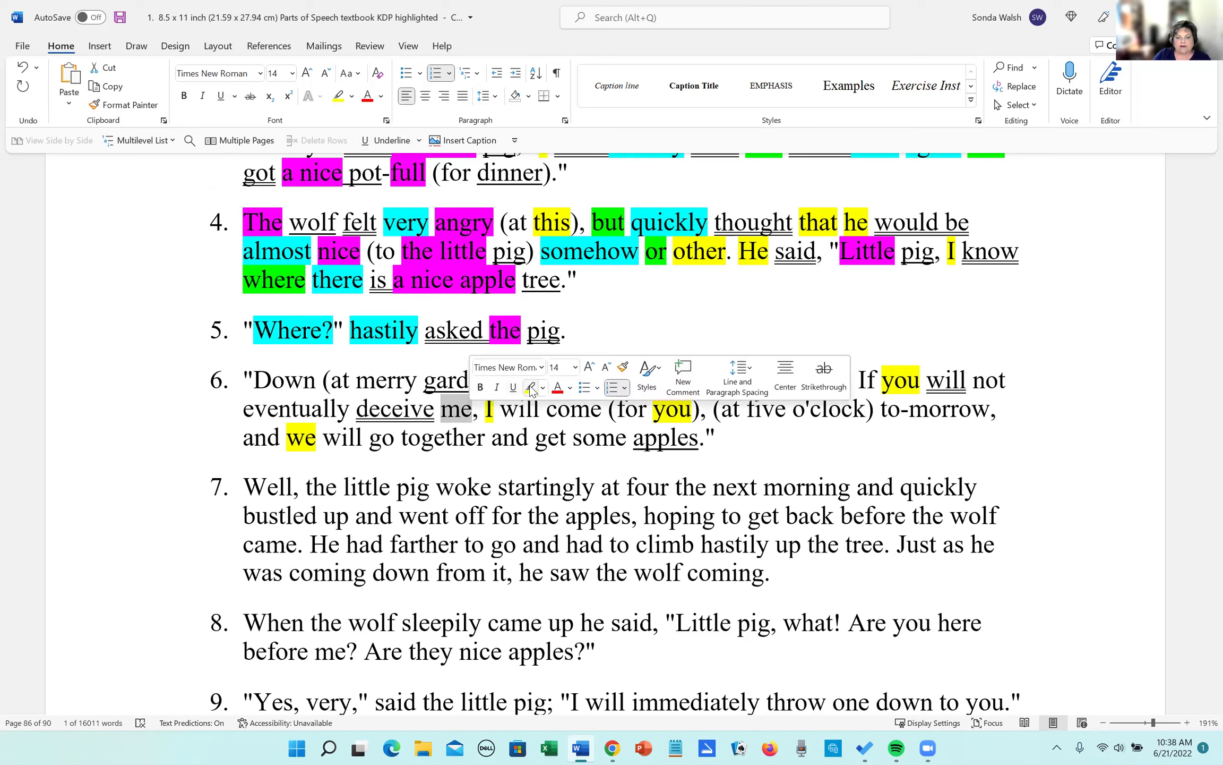
{"action": "left_click", "coordinate": [530, 387]}
{"action": "left_click", "coordinate": [506, 409]}
Double-underline the verbs "will" and "come" after "I", "will" and "go" after "we", and "get" in sentence 6.
{"action": "left_click_drag", "start_coordinate": [502, 410], "coordinate": [548, 413]}
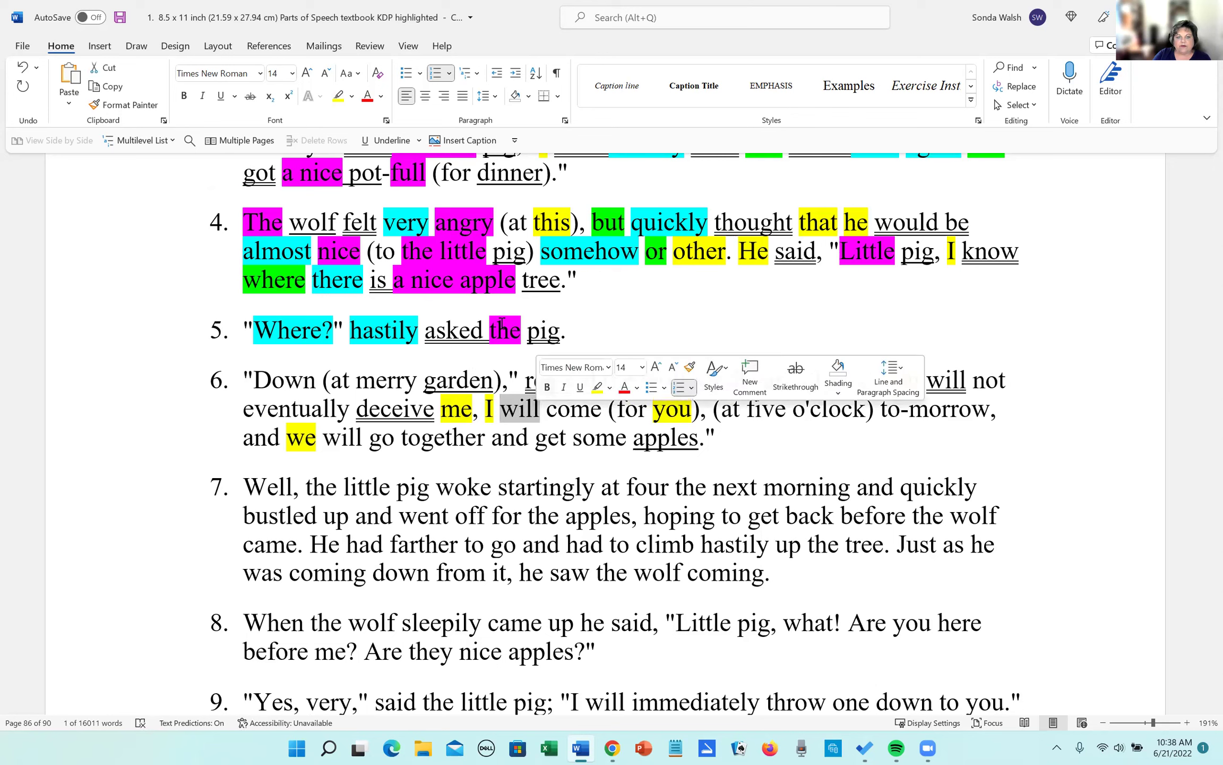
{"action": "left_click", "coordinate": [384, 140]}
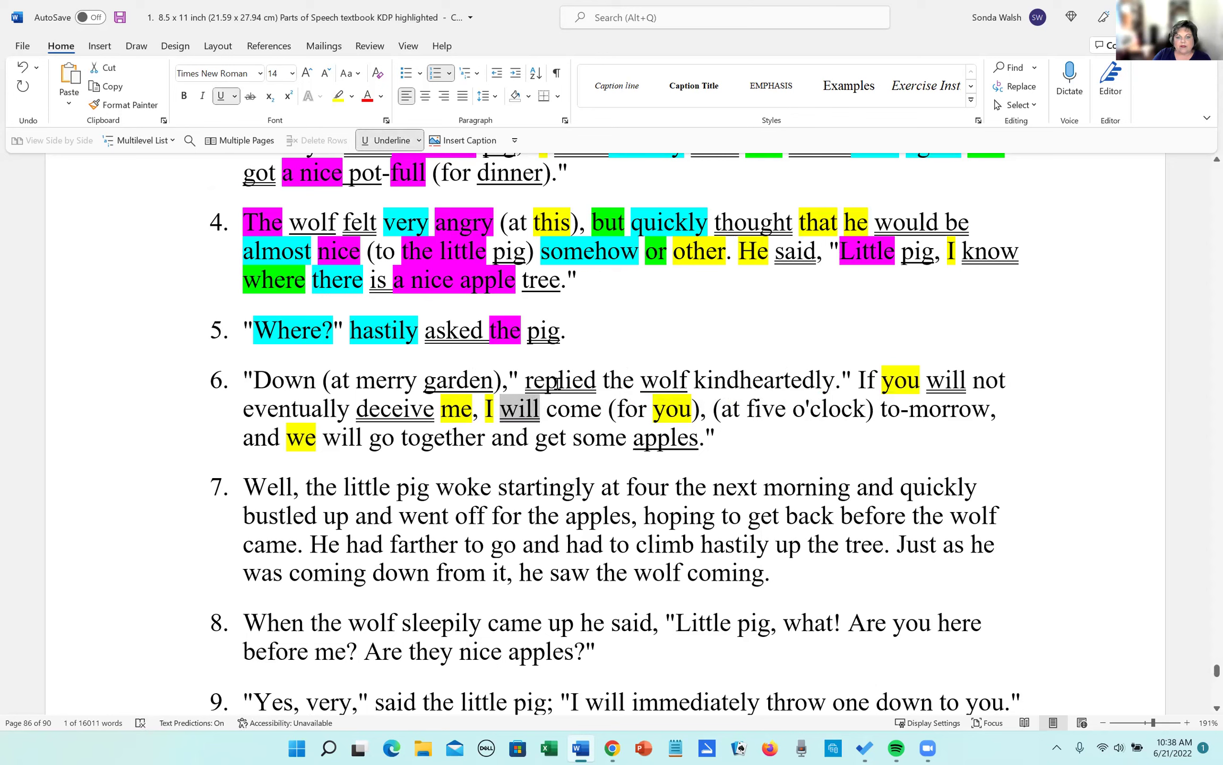
{"action": "left_click_drag", "start_coordinate": [547, 409], "coordinate": [602, 410]}
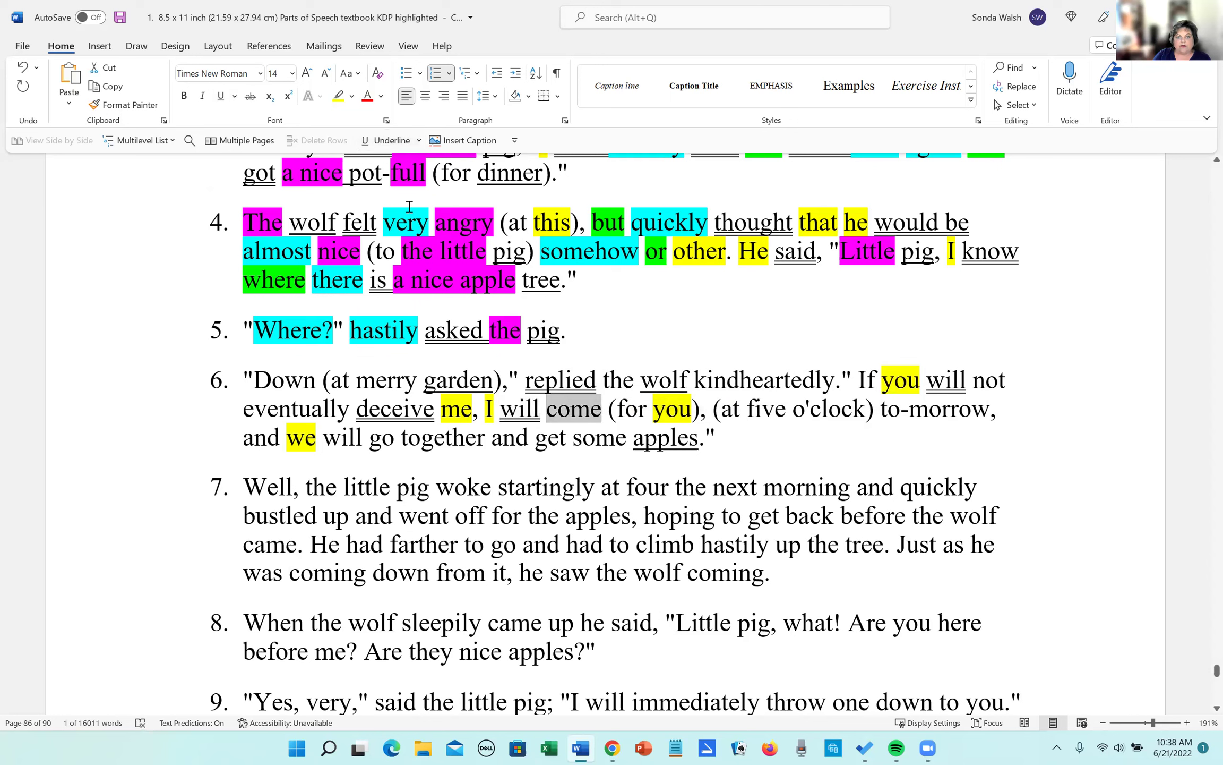
{"action": "left_click", "coordinate": [386, 141]}
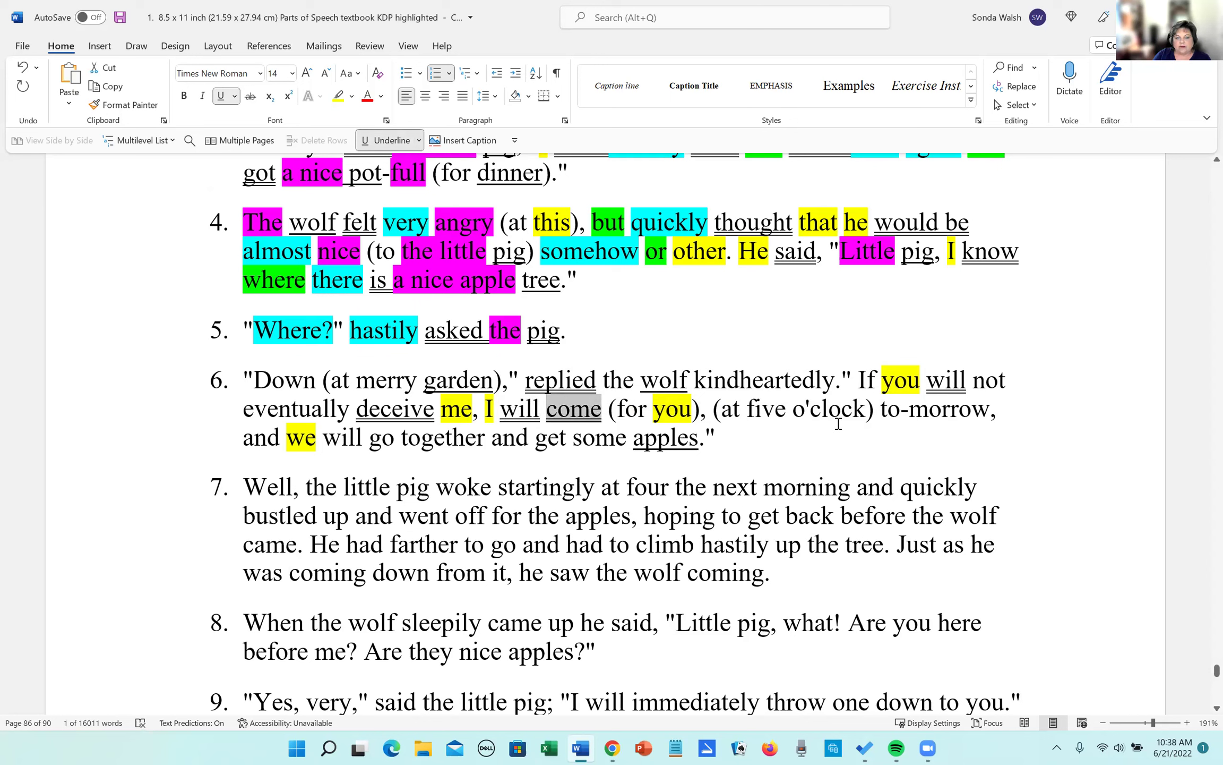
{"action": "left_click_drag", "start_coordinate": [324, 437], "coordinate": [363, 439]}
{"action": "left_click", "coordinate": [386, 141]}
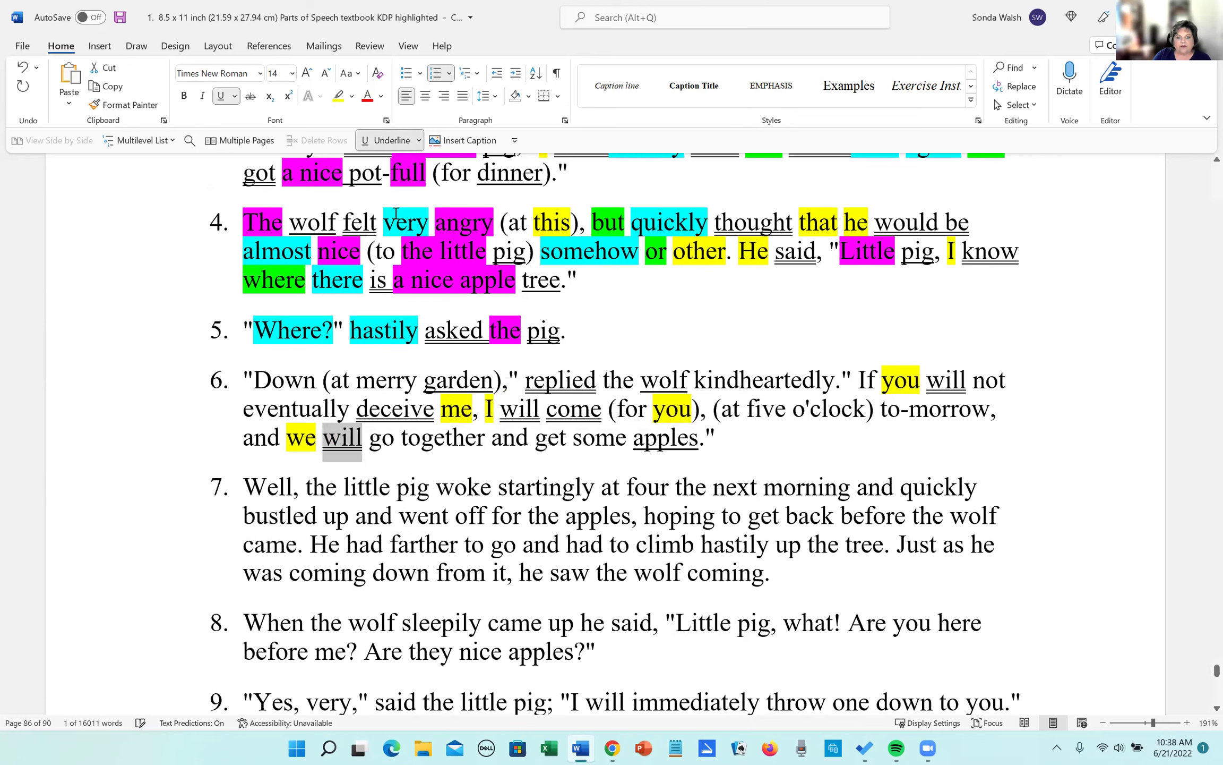
{"action": "left_click_drag", "start_coordinate": [370, 437], "coordinate": [395, 437]}
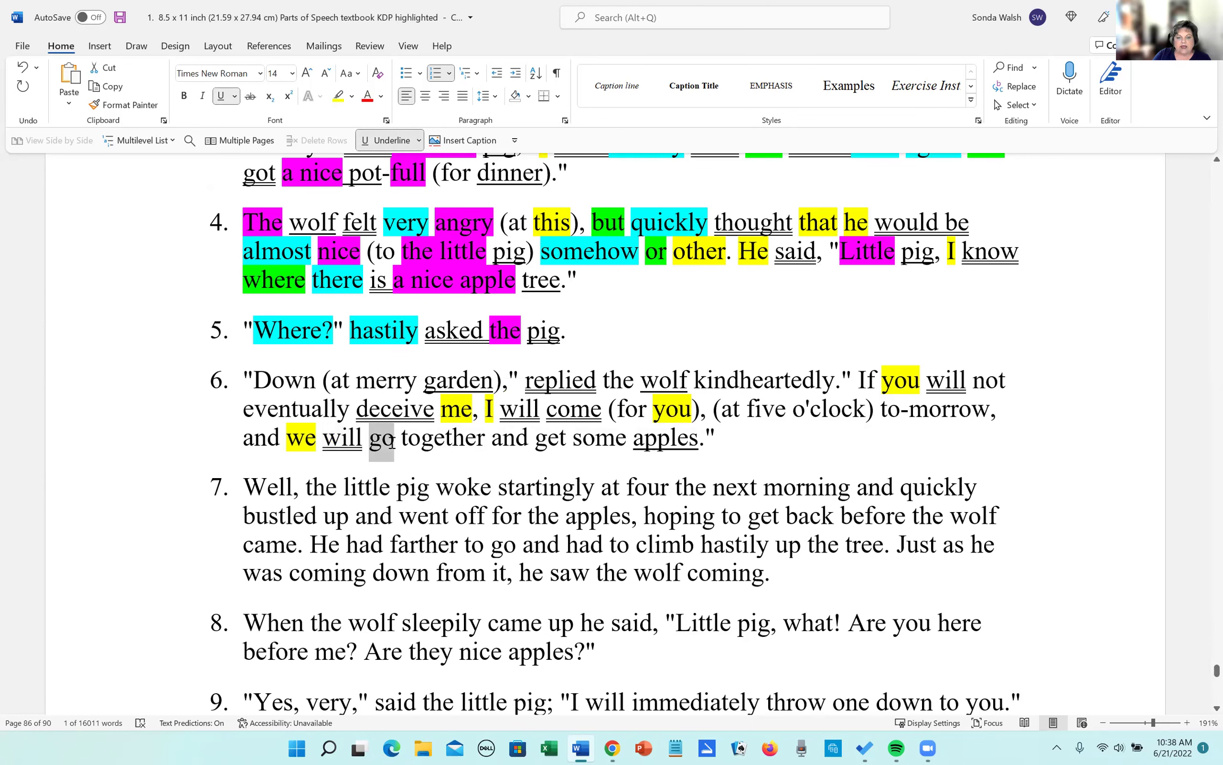
{"action": "left_click", "coordinate": [399, 144]}
{"action": "left_click_drag", "start_coordinate": [536, 437], "coordinate": [567, 437]}
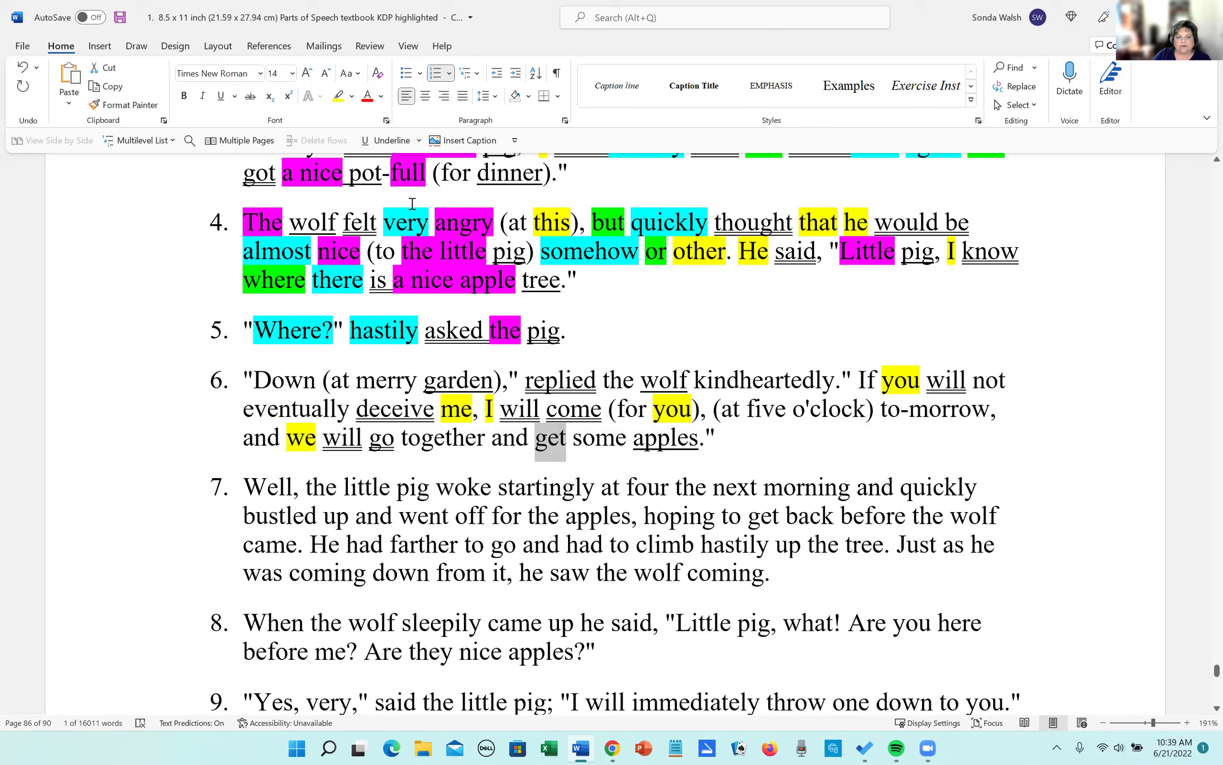
{"action": "left_click", "coordinate": [389, 140]}
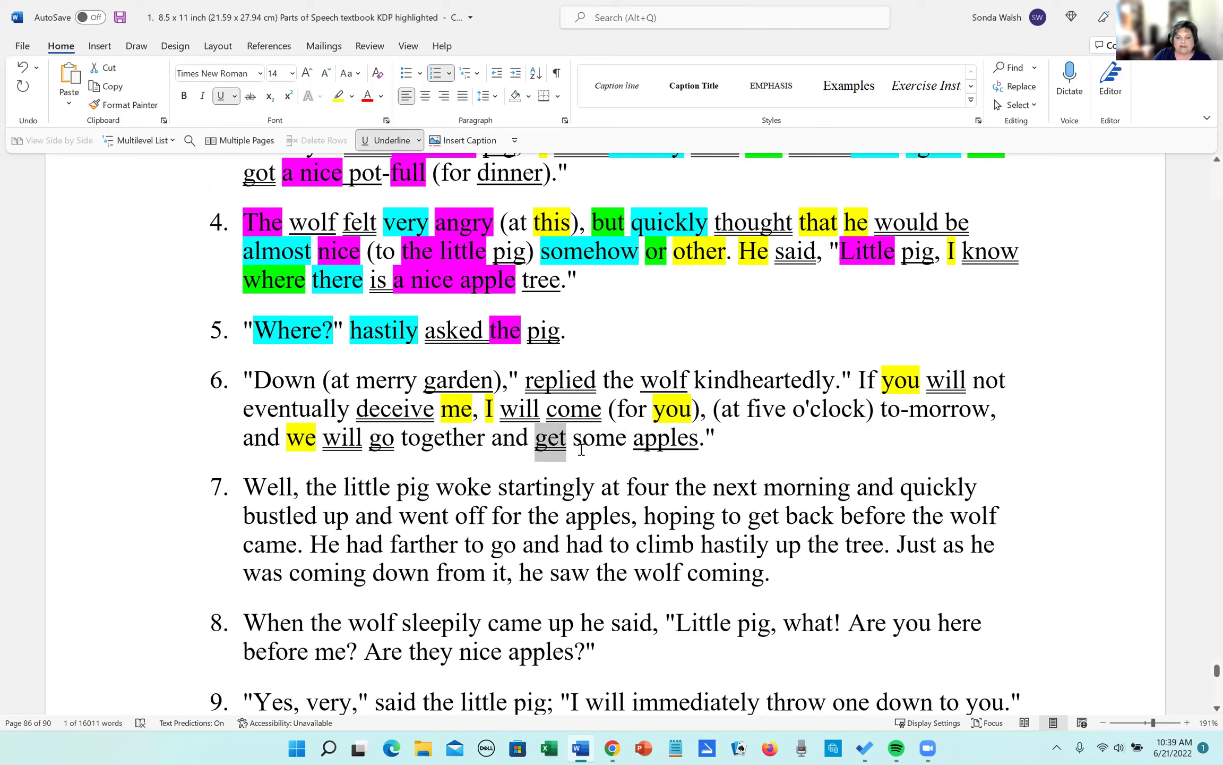
Highlight the word "some" before "apples" in yellow in sentence 6.
{"action": "left_click_drag", "start_coordinate": [574, 437], "coordinate": [636, 437]}
{"action": "left_click", "coordinate": [696, 416]}
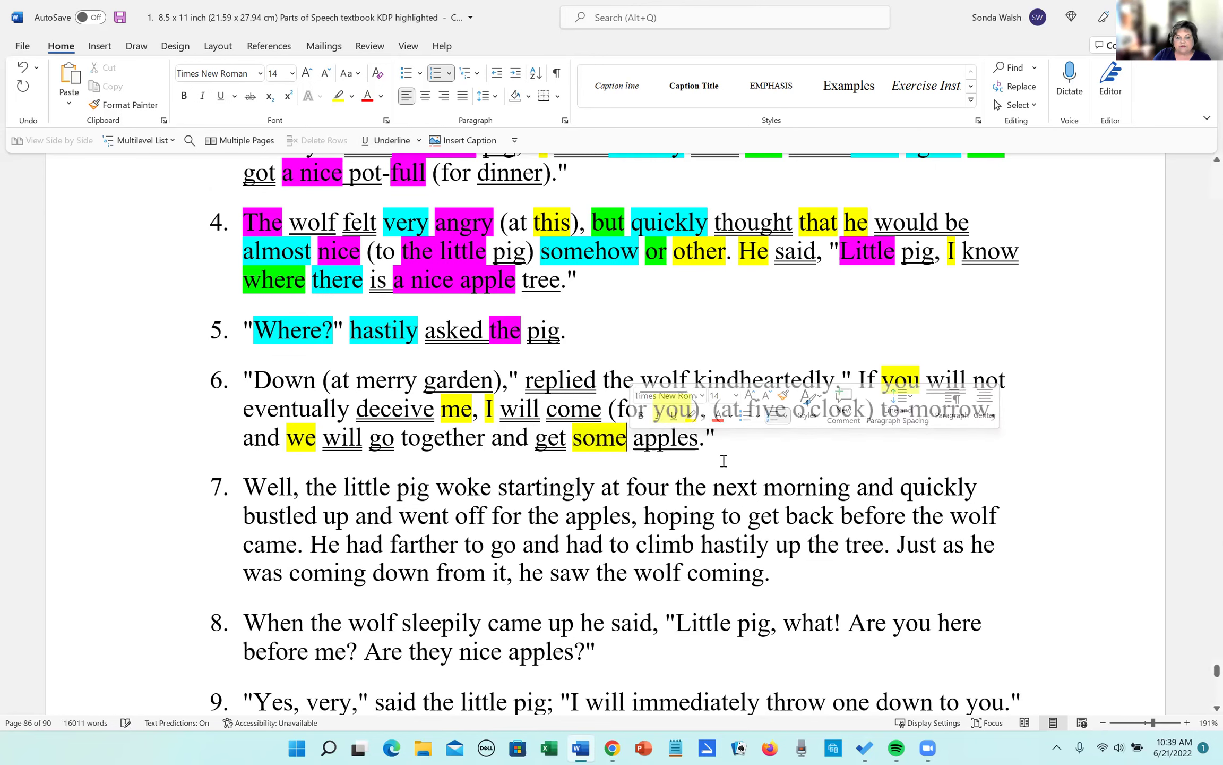
{"action": "left_click", "coordinate": [747, 468]}
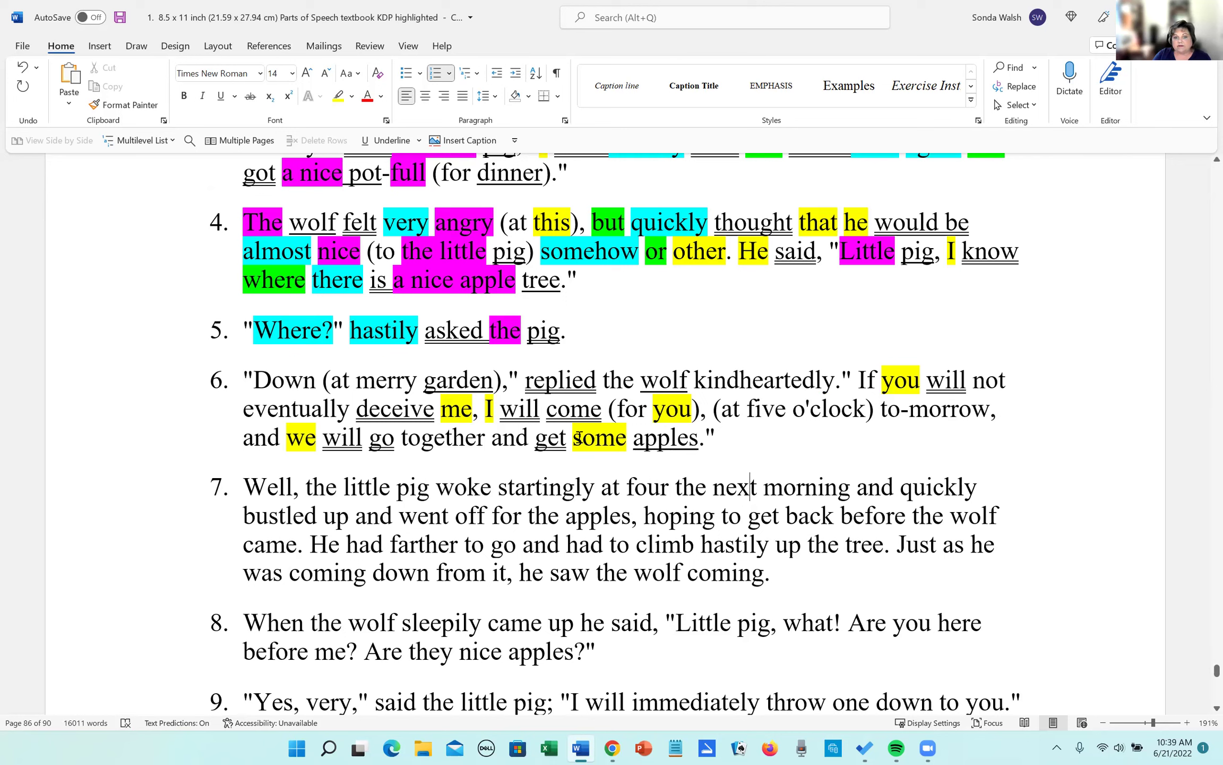
Highlight the adjectives "some", "merry" and "five" in magenta in sentence 6.
{"action": "left_click_drag", "start_coordinate": [573, 442], "coordinate": [628, 443]}
{"action": "left_click", "coordinate": [703, 421]}
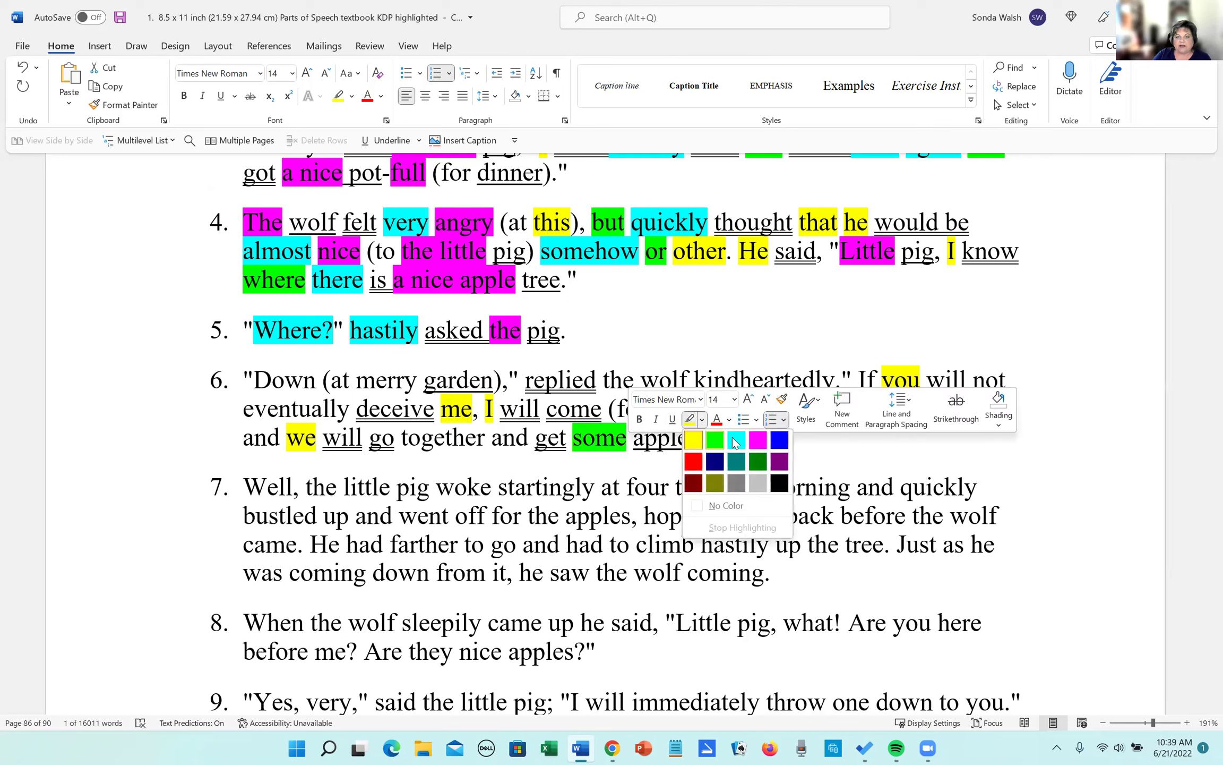
{"action": "left_click", "coordinate": [759, 446]}
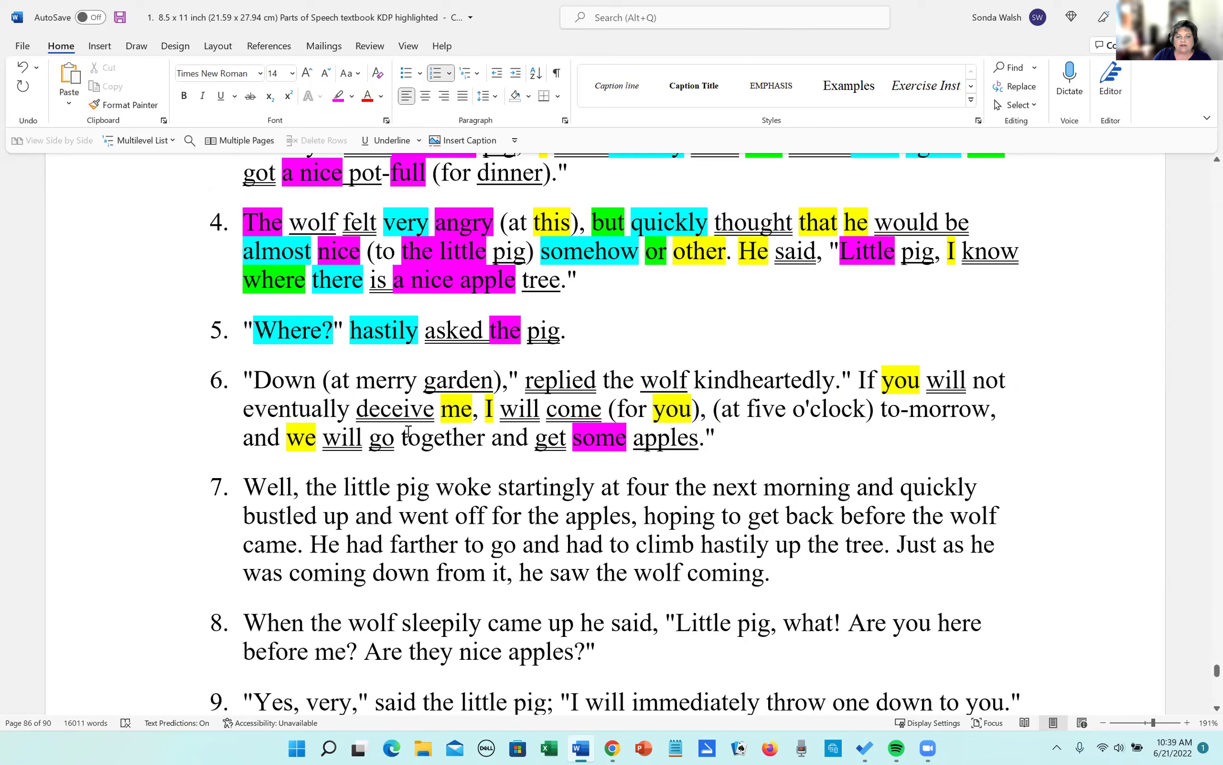
{"action": "left_click_drag", "start_coordinate": [357, 381], "coordinate": [419, 383]}
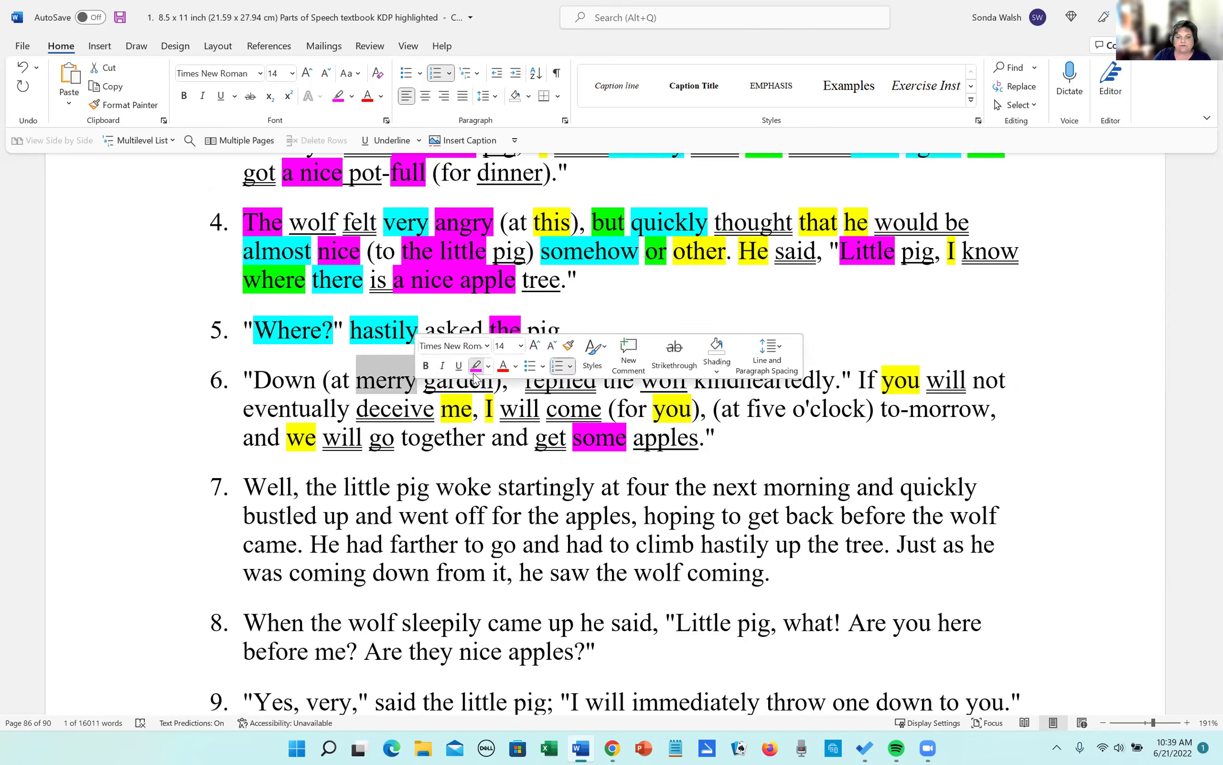
{"action": "left_click", "coordinate": [477, 366]}
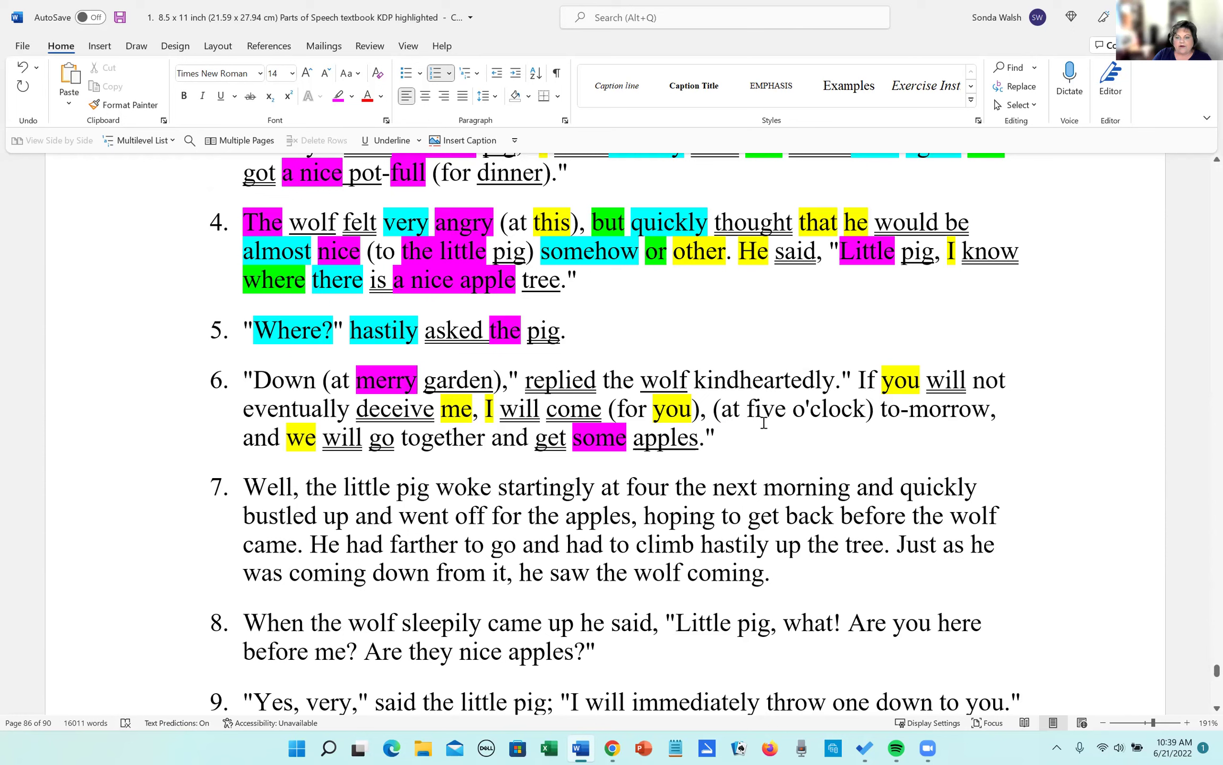
{"action": "left_click_drag", "start_coordinate": [749, 410], "coordinate": [787, 410]}
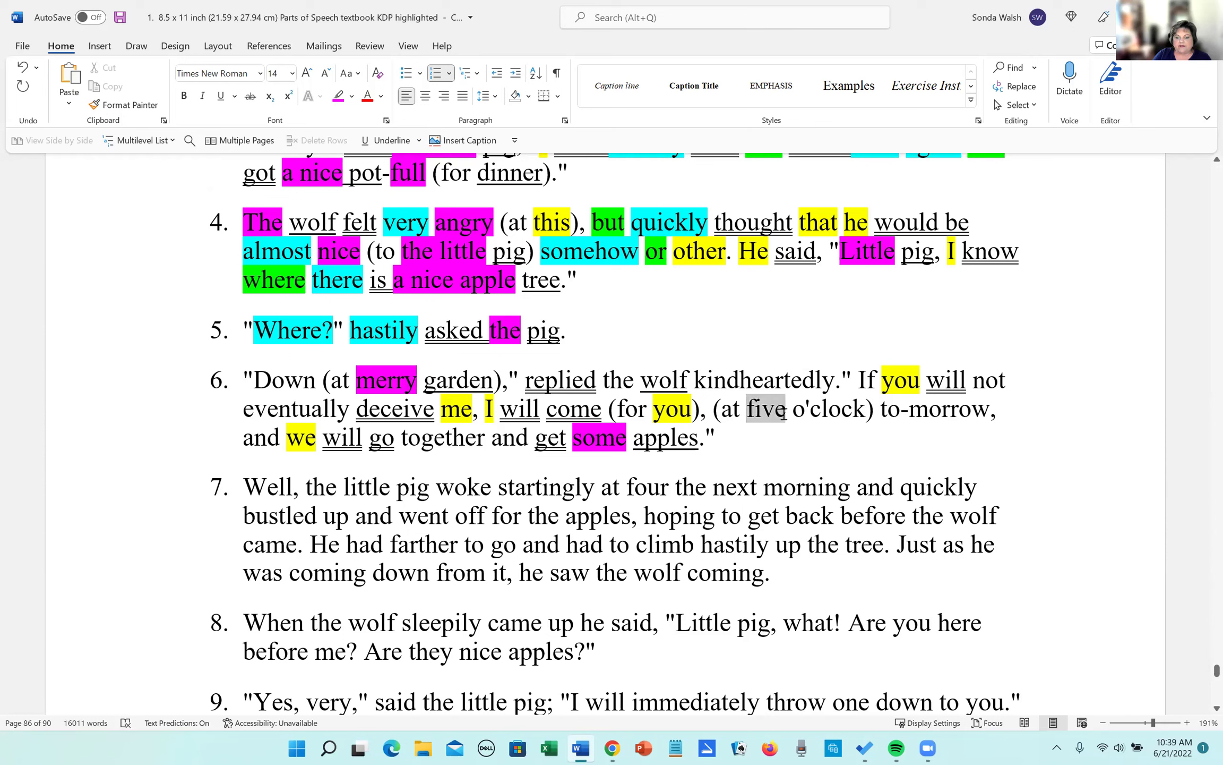
{"action": "left_click", "coordinate": [844, 392]}
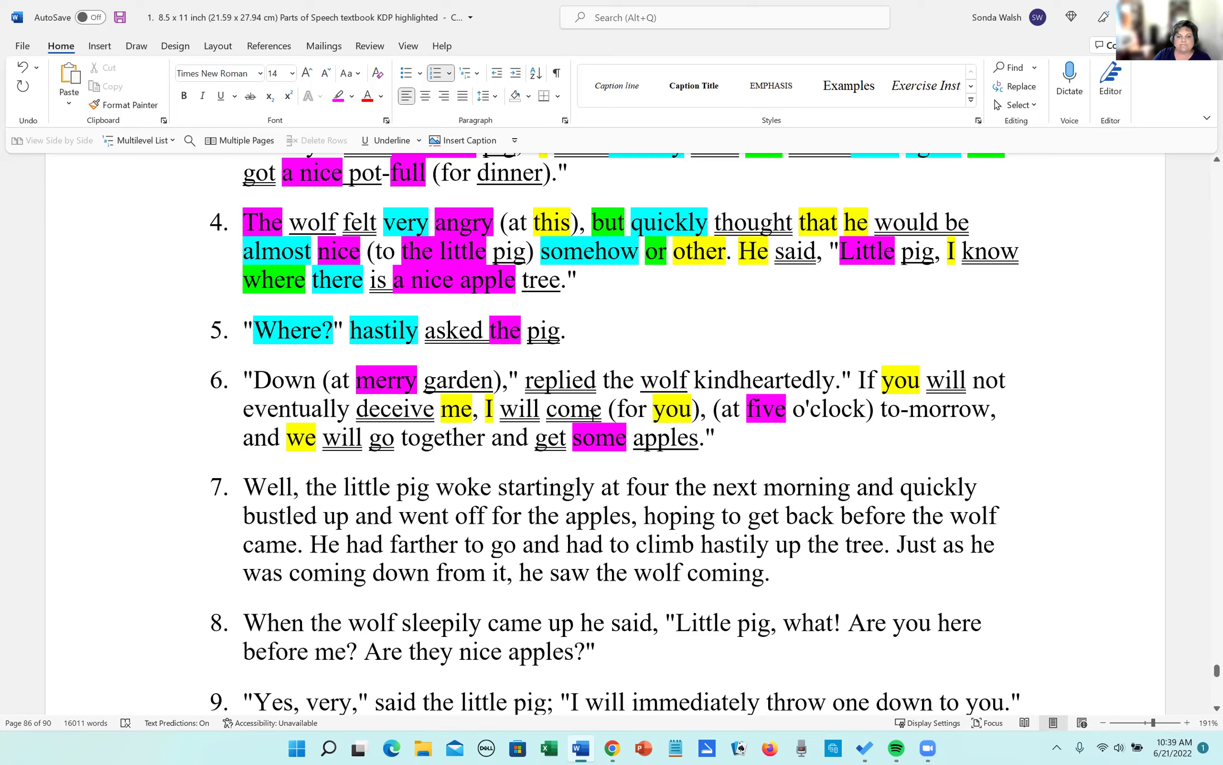
Highlight the conjunctions "If", "and" before "we", and "and" before "get" in bright green in sentence 6.
{"action": "scroll", "coordinate": [596, 414], "scroll_direction": "up", "scroll_amount": 5}
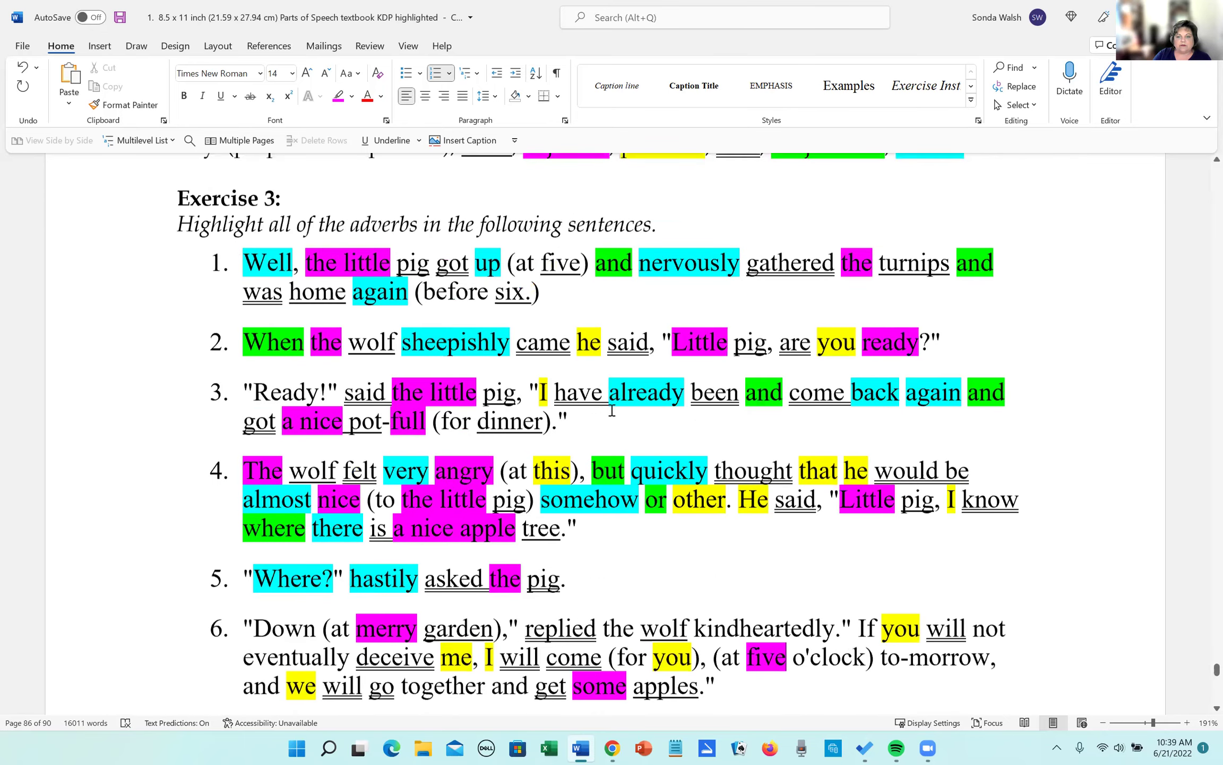
{"action": "scroll", "coordinate": [612, 410], "scroll_direction": "up", "scroll_amount": 2}
{"action": "scroll", "coordinate": [683, 395], "scroll_direction": "down", "scroll_amount": 6}
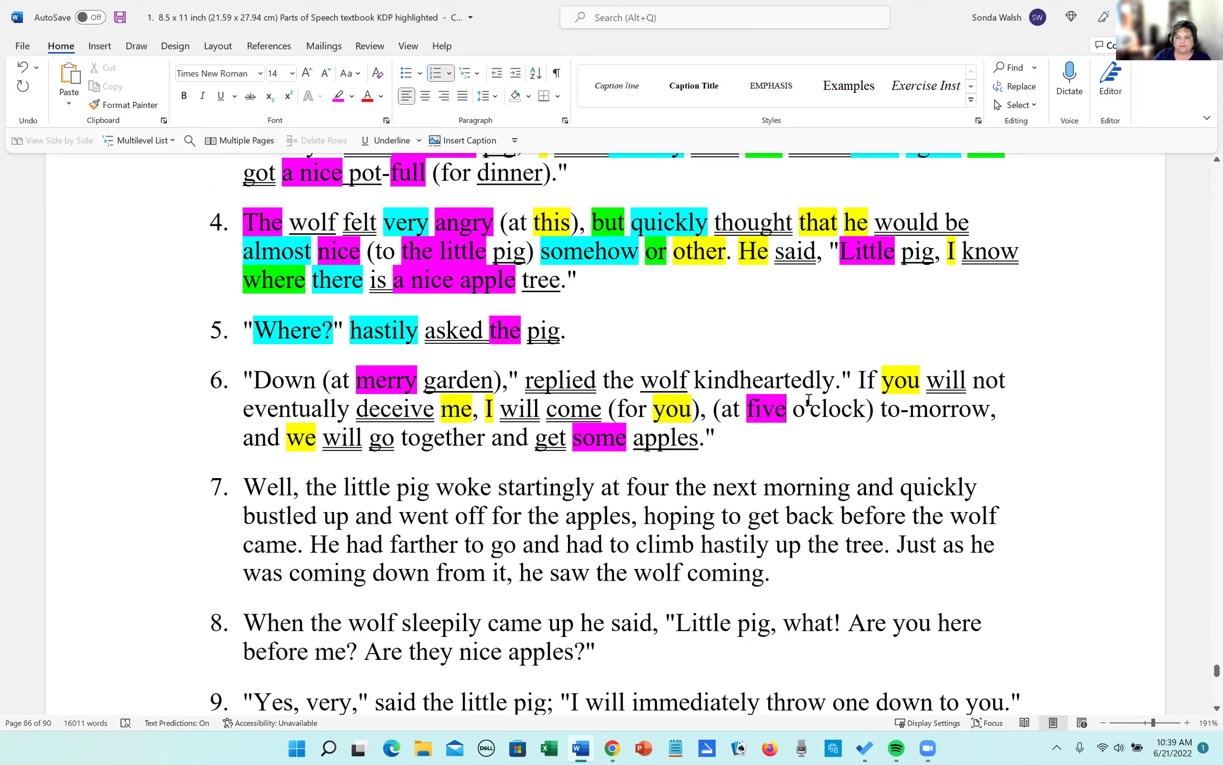
{"action": "left_click_drag", "start_coordinate": [883, 378], "coordinate": [860, 380]}
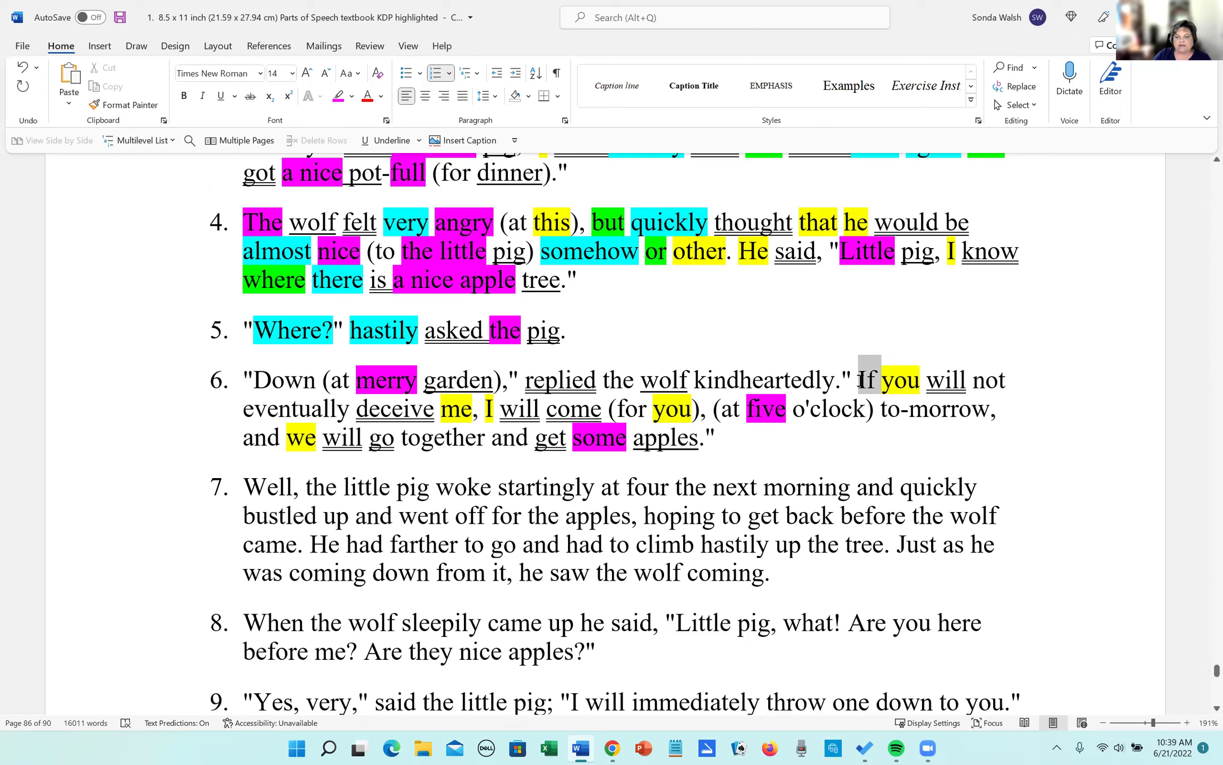
{"action": "left_click", "coordinate": [906, 356]}
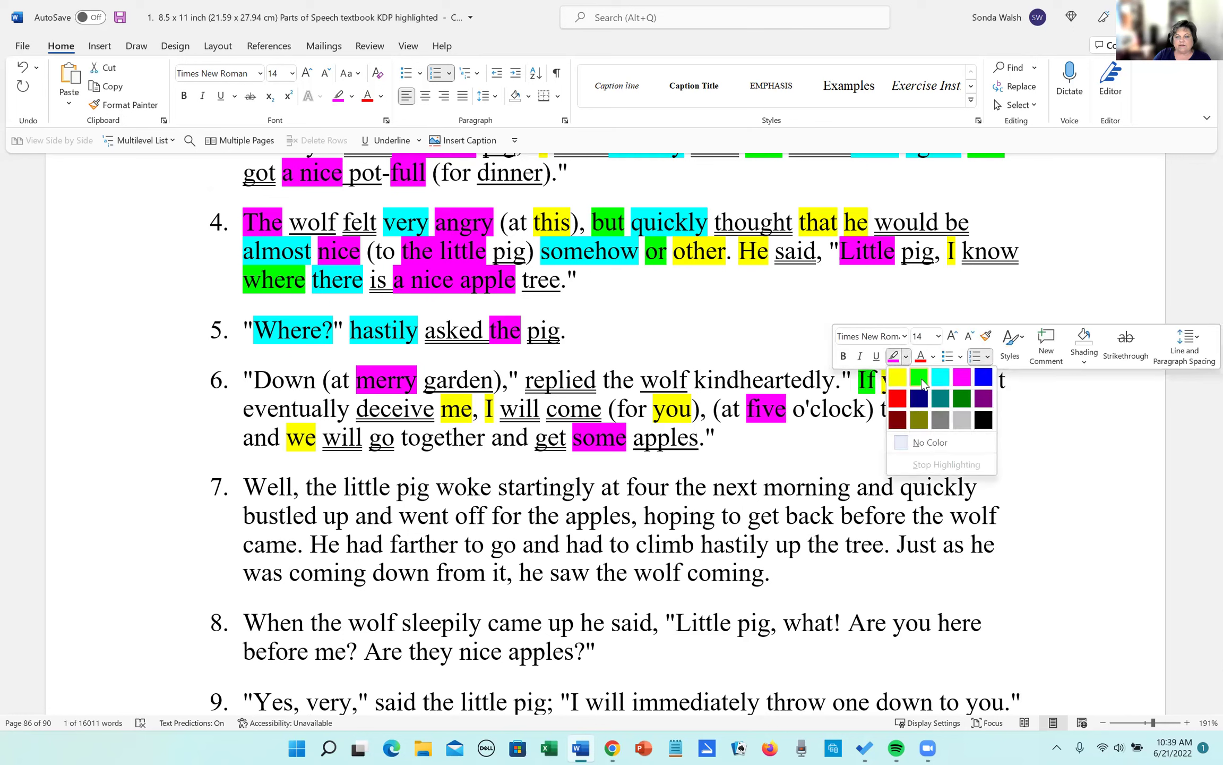
{"action": "left_click", "coordinate": [919, 377]}
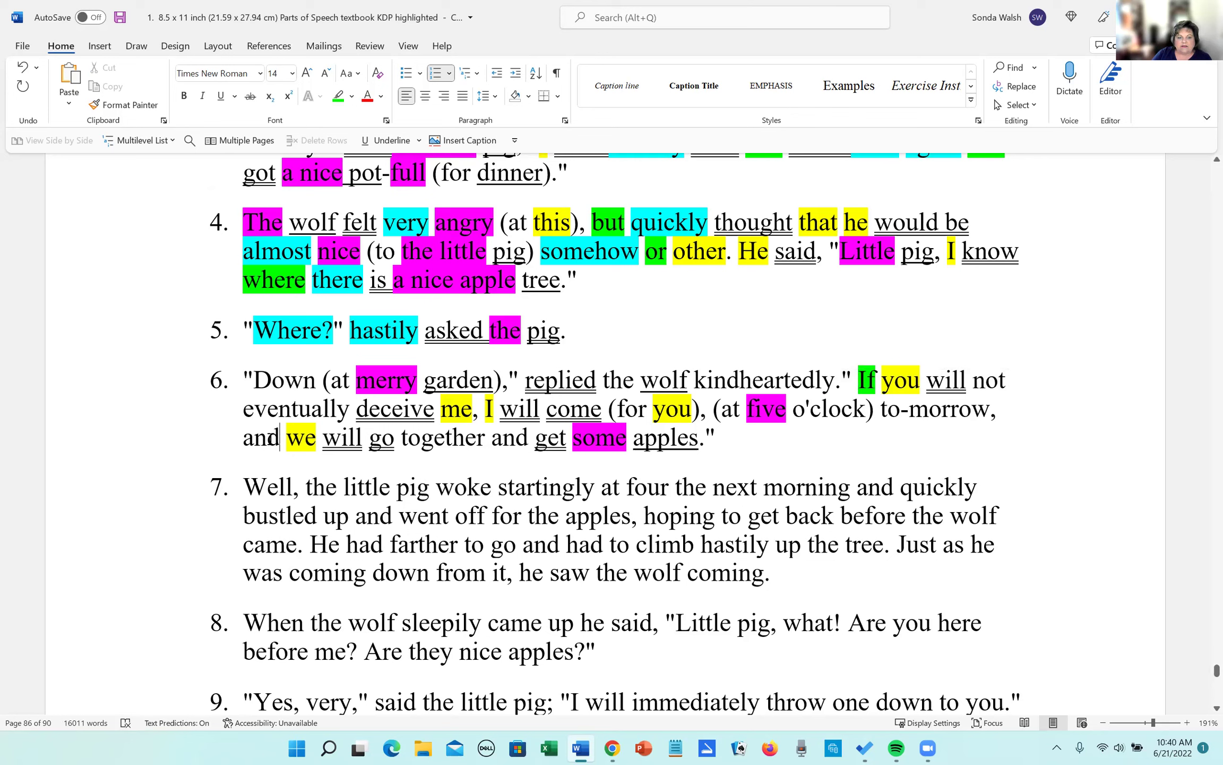
{"action": "left_click_drag", "start_coordinate": [282, 437], "coordinate": [247, 441]}
{"action": "left_click", "coordinate": [306, 414]}
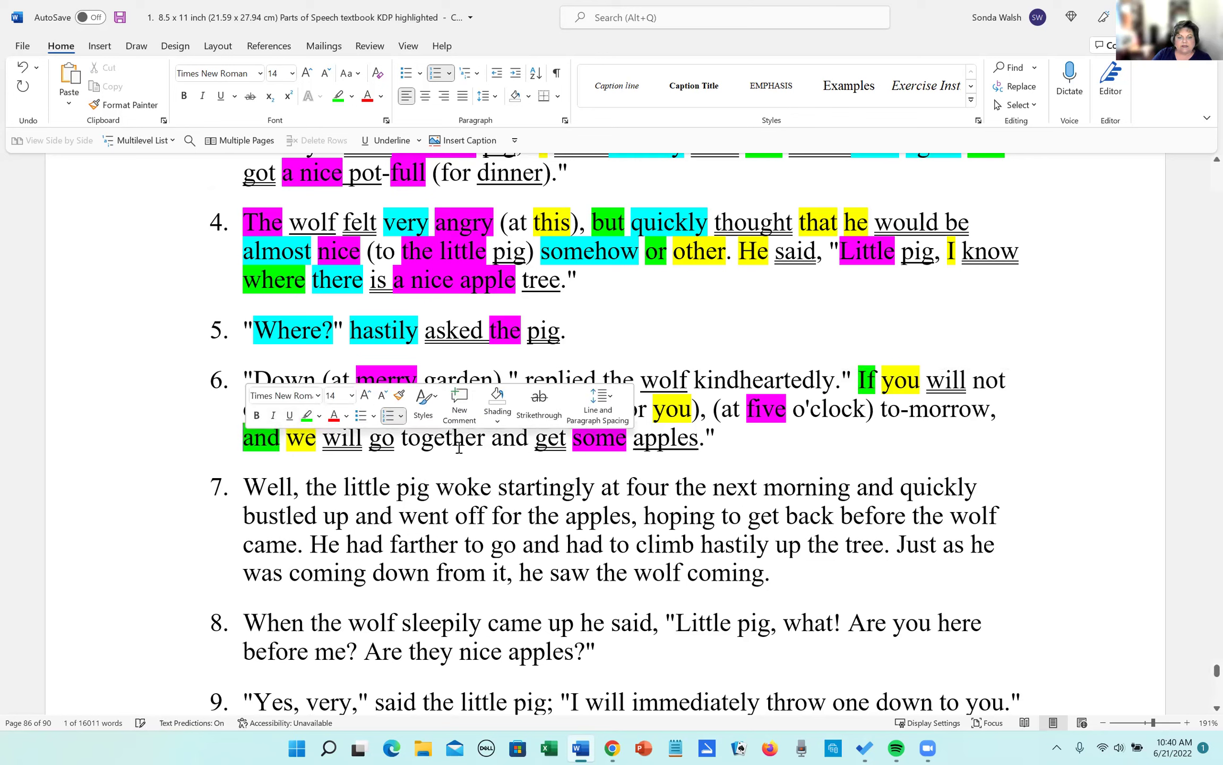
{"action": "left_click_drag", "start_coordinate": [493, 440], "coordinate": [528, 441]}
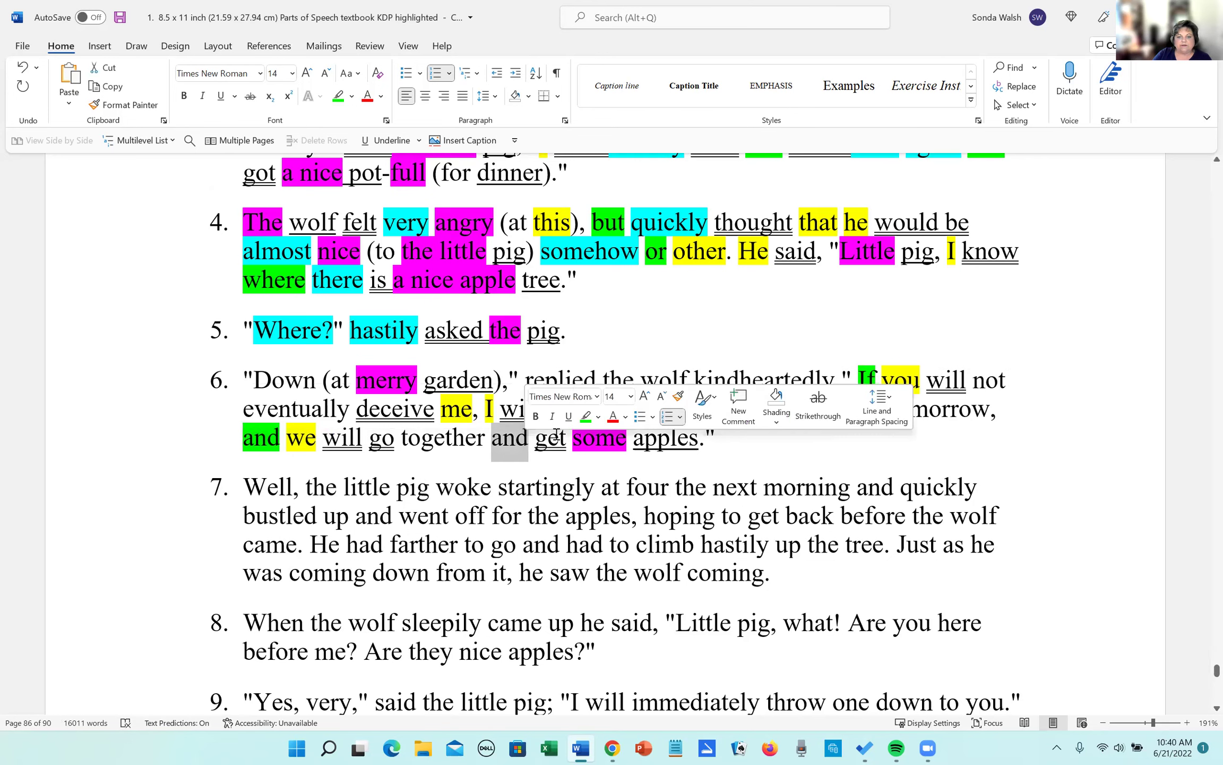
{"action": "left_click", "coordinate": [585, 417]}
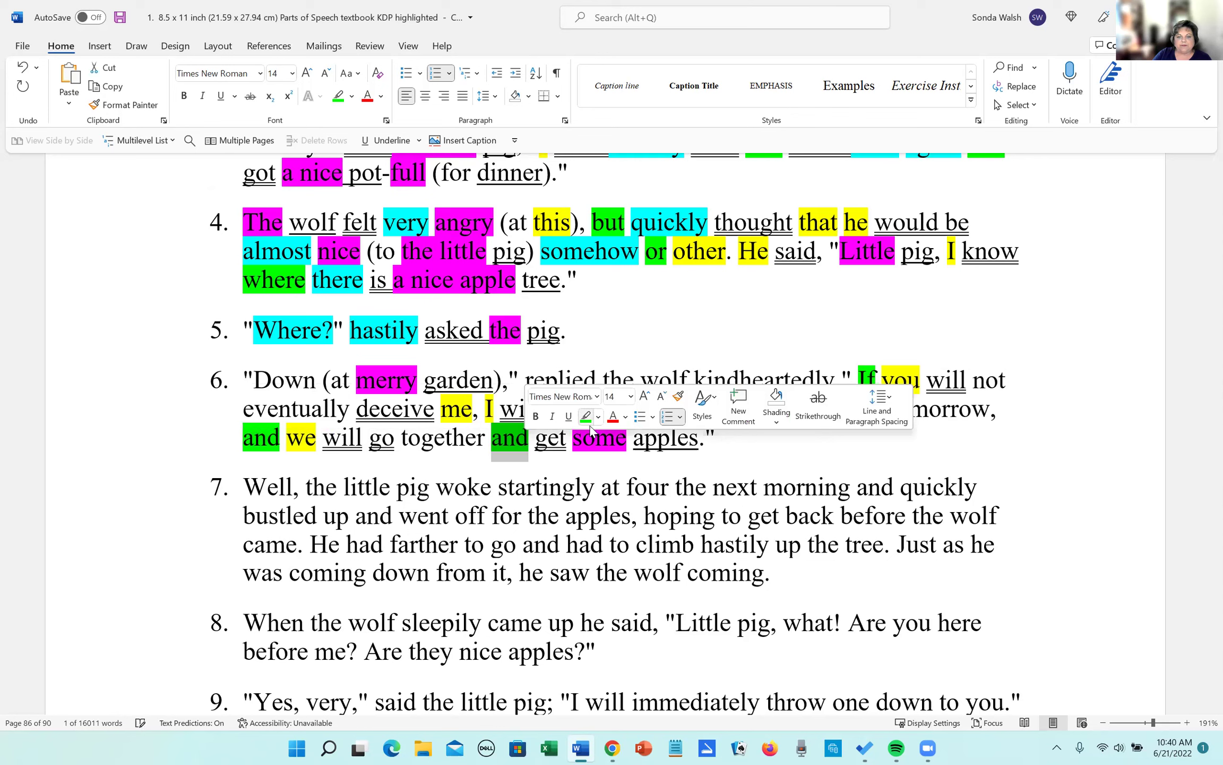
Highlight the adverb "Down" in turquoise and the article "the" before "wolf" in magenta in sentence 6.
{"action": "left_click", "coordinate": [738, 460]}
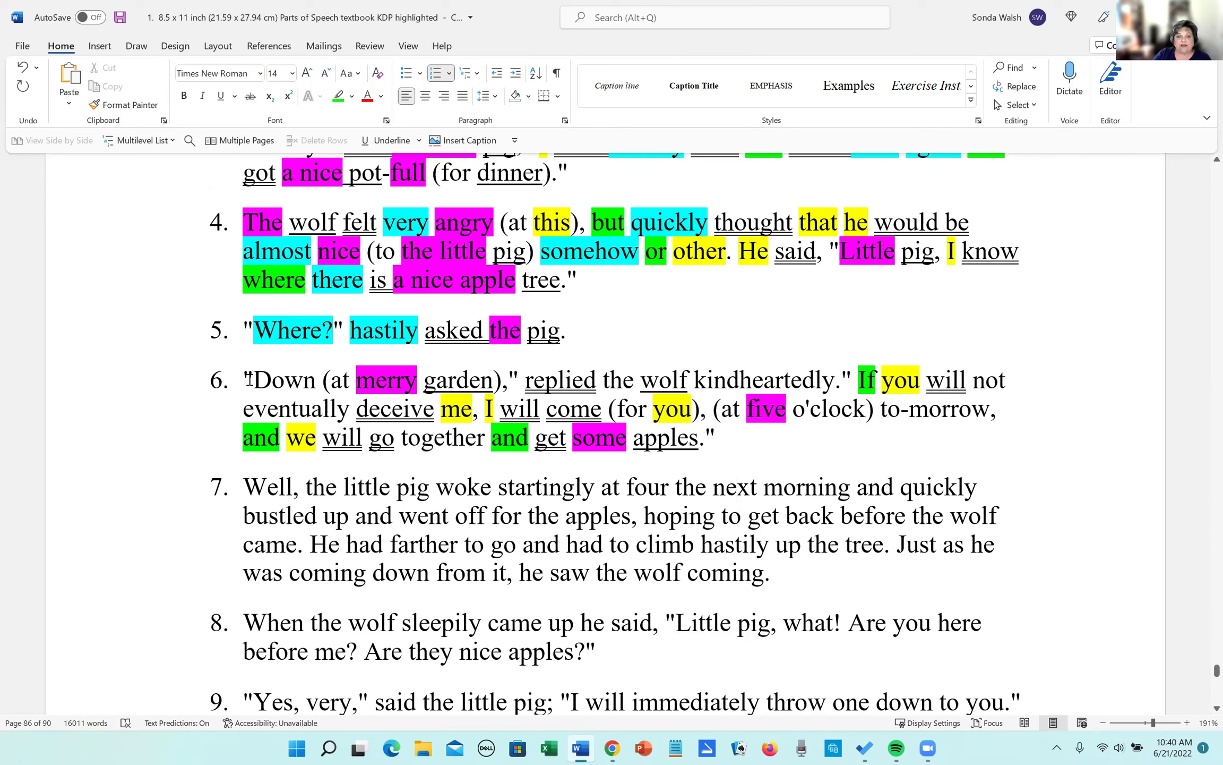
{"action": "left_click_drag", "start_coordinate": [255, 380], "coordinate": [321, 381]}
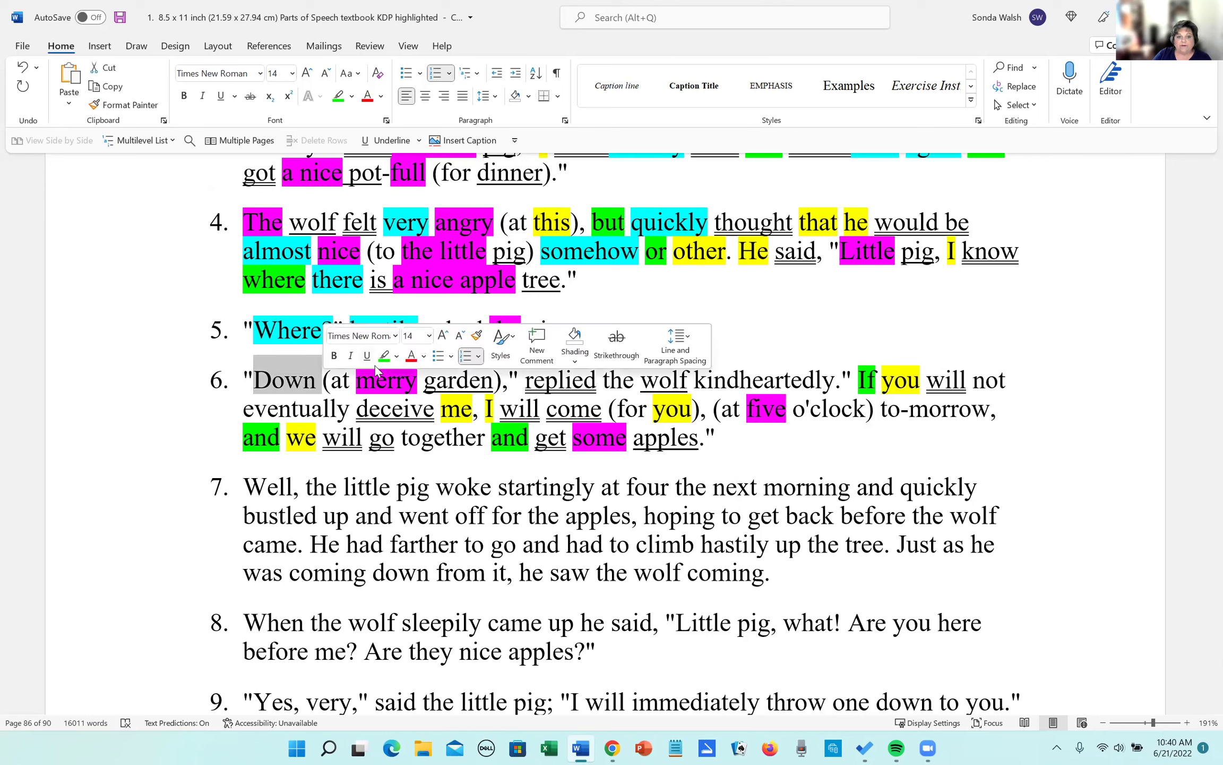
{"action": "left_click", "coordinate": [397, 356]}
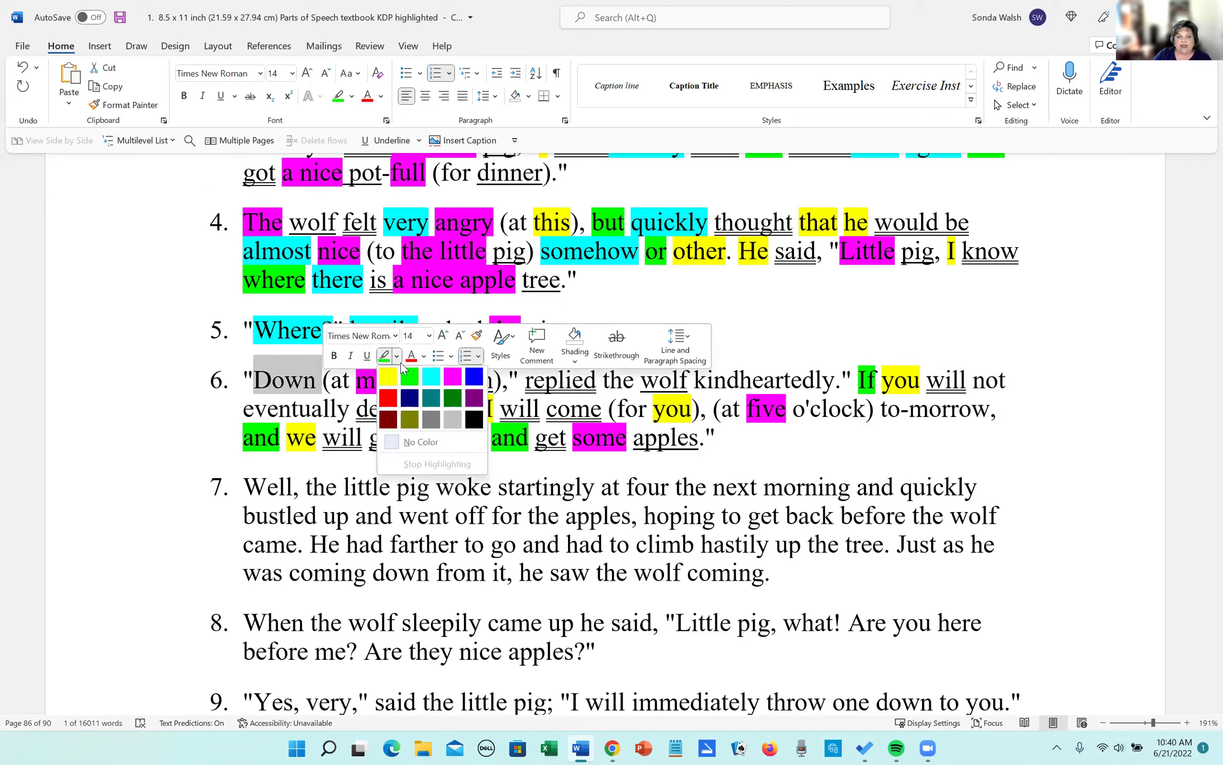
{"action": "left_click", "coordinate": [430, 374]}
{"action": "left_click_drag", "start_coordinate": [604, 378], "coordinate": [649, 380]}
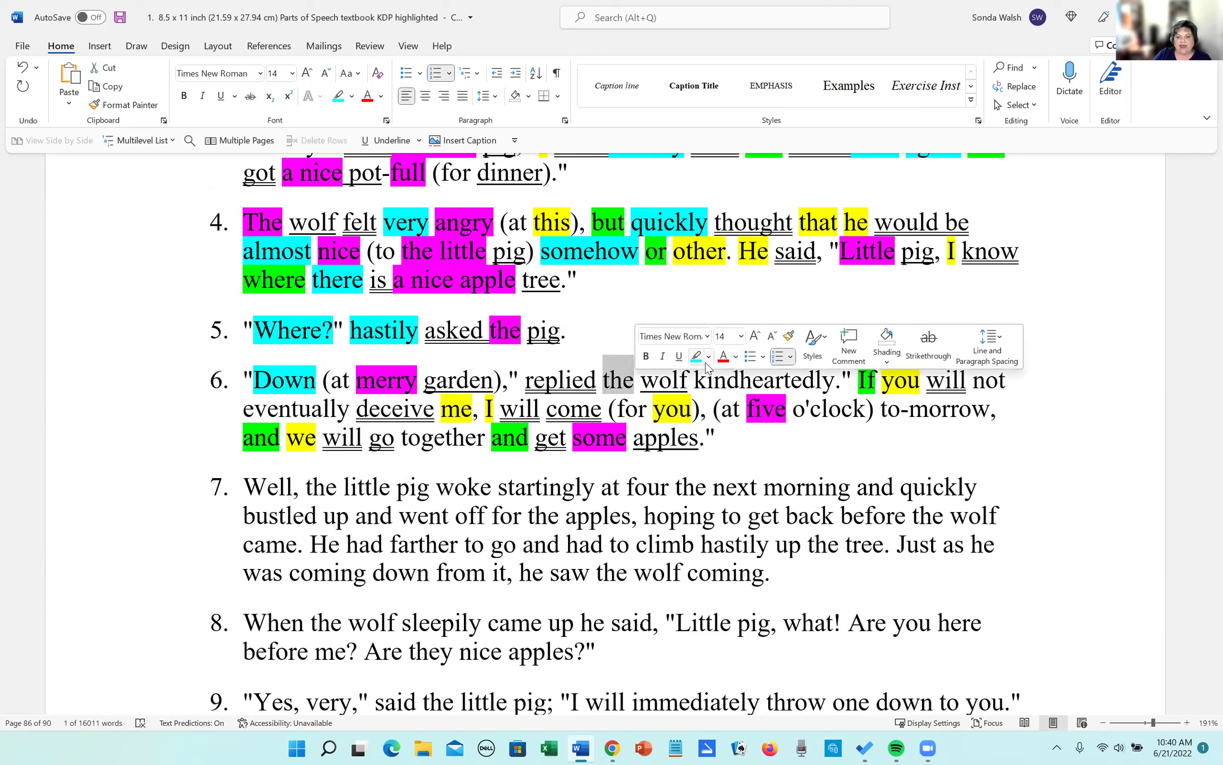
{"action": "left_click", "coordinate": [709, 357]}
{"action": "left_click", "coordinate": [765, 381]}
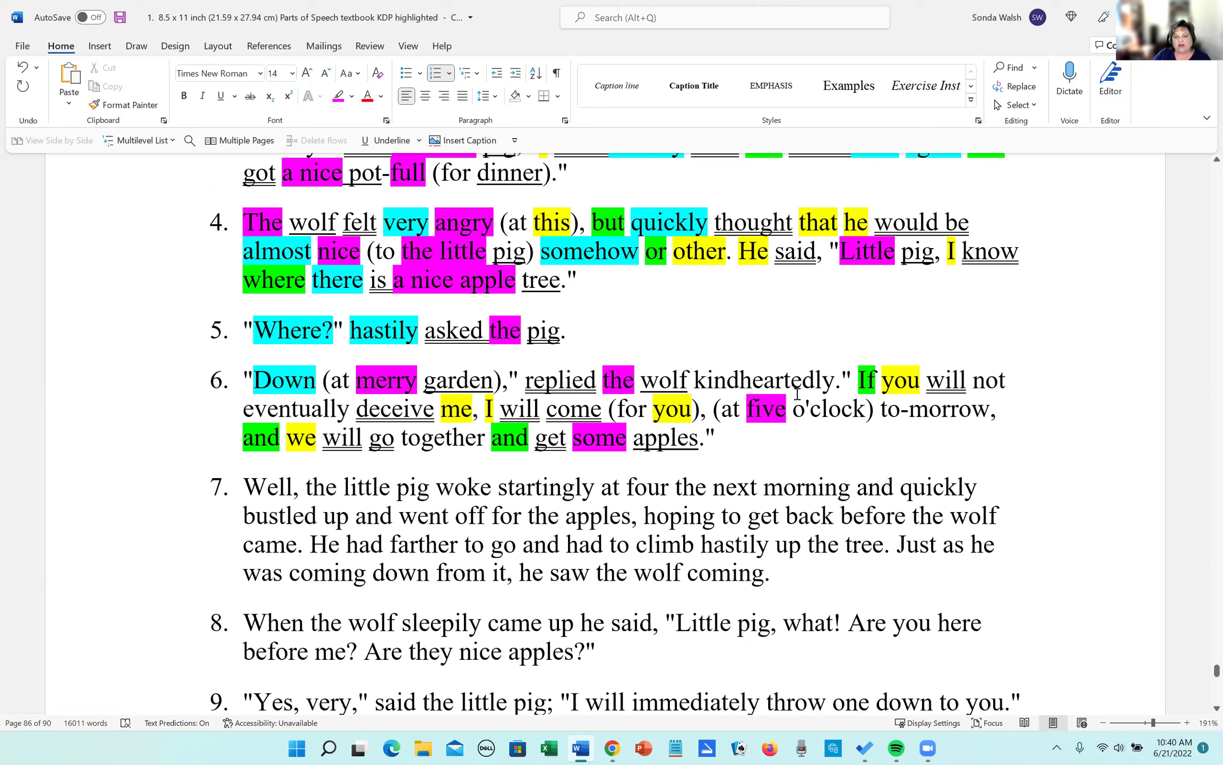
Highlight the adverbs "kindheartedly", "not" and "eventually" in turquoise in sentence 6.
{"action": "left_click_drag", "start_coordinate": [700, 382], "coordinate": [835, 383]}
{"action": "left_click", "coordinate": [906, 368]}
{"action": "left_click", "coordinate": [941, 389]}
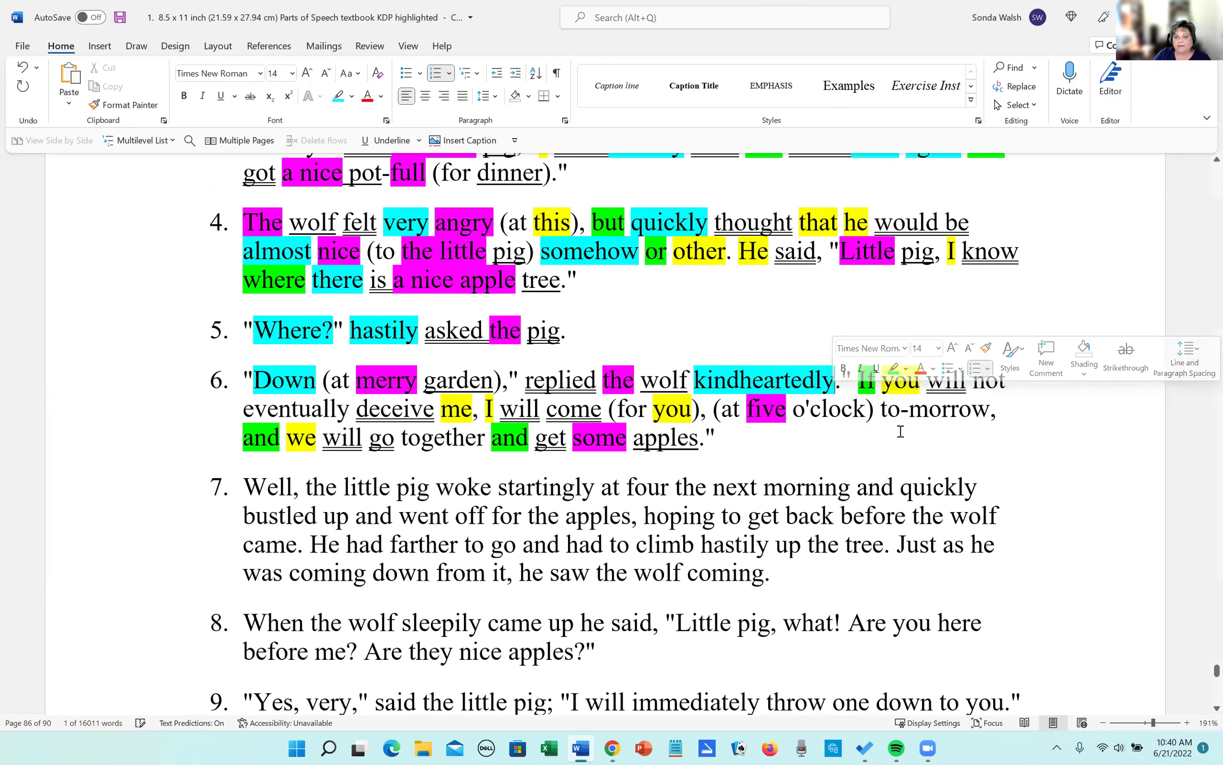
{"action": "left_click_drag", "start_coordinate": [975, 382], "coordinate": [1012, 382]}
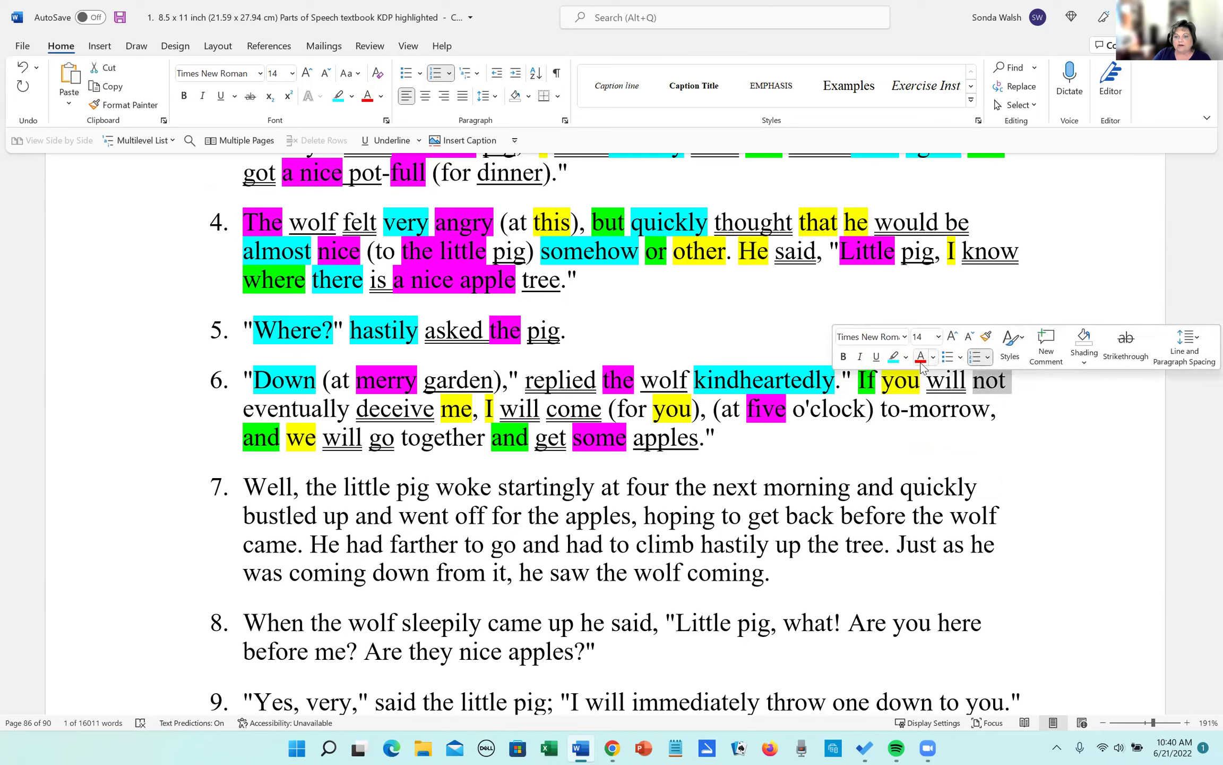
{"action": "left_click", "coordinate": [894, 357]}
{"action": "key", "text": "Right"}
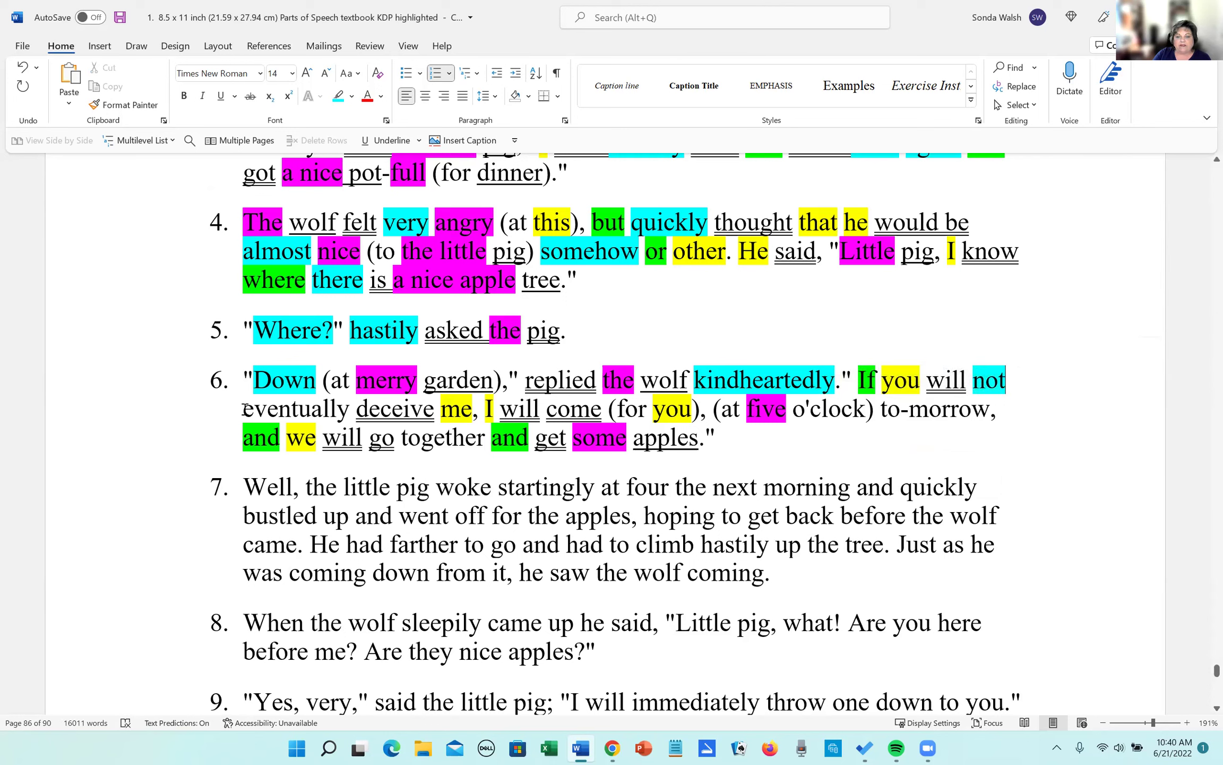
{"action": "left_click_drag", "start_coordinate": [244, 408], "coordinate": [356, 410]}
{"action": "left_click", "coordinate": [413, 387]}
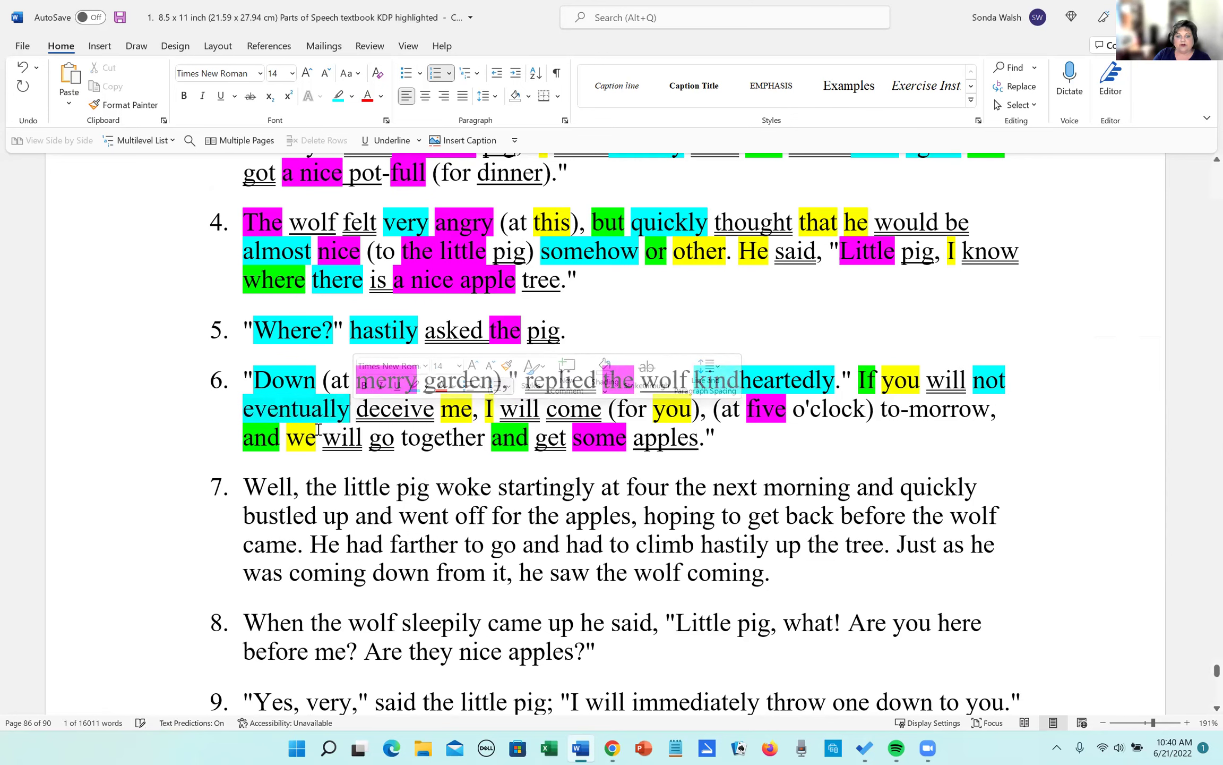
{"action": "key", "text": "Right"}
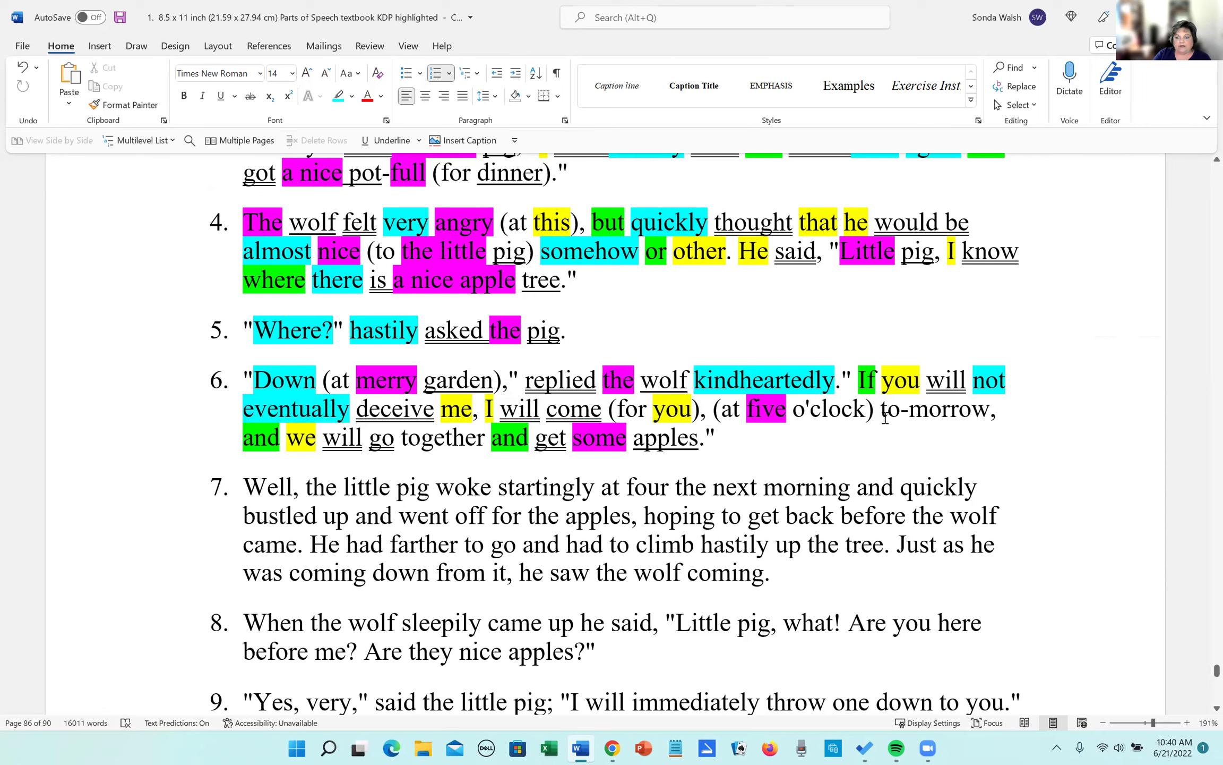
Remove the hyphen from "to-morrow" in sentence 6 so the word reads "tomorrow".
{"action": "left_click", "coordinate": [909, 418]}
{"action": "key", "text": "BackSpace"}
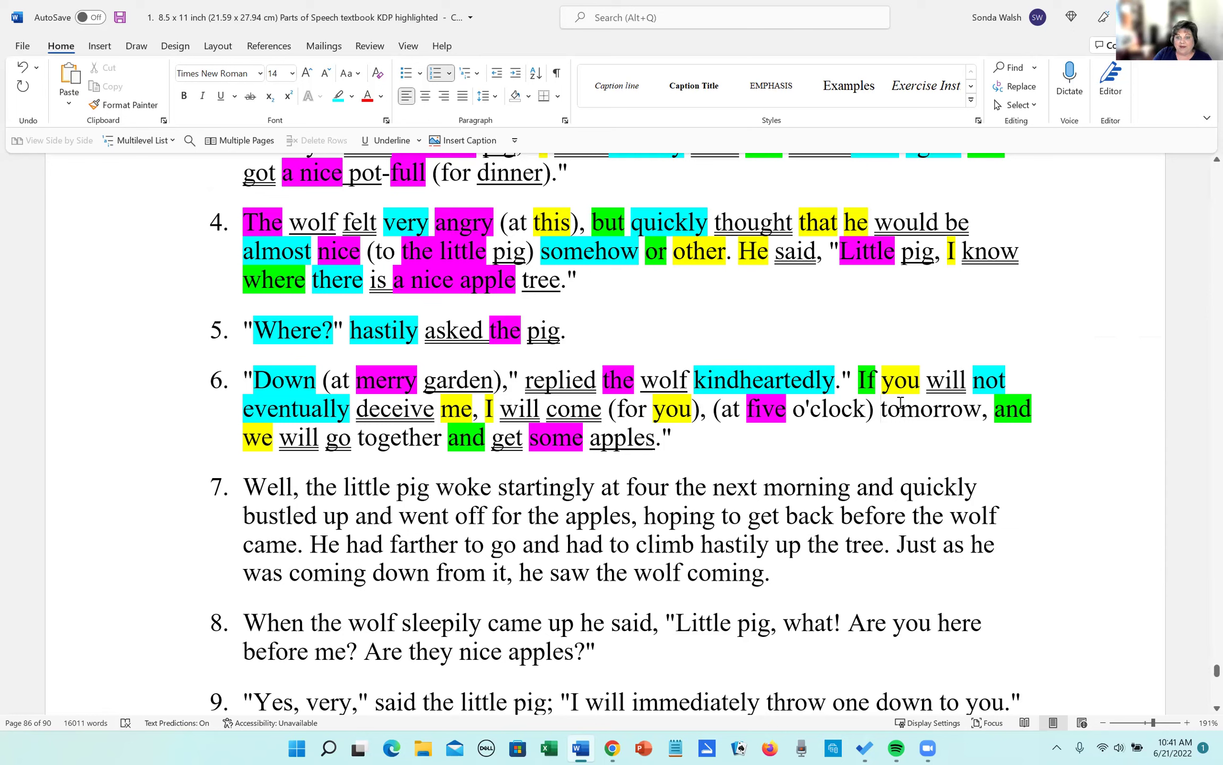
Highlight the adverbs "tomorrow" and "together" in sentence 6 in turquoise.
{"action": "left_click_drag", "start_coordinate": [881, 408], "coordinate": [985, 408]}
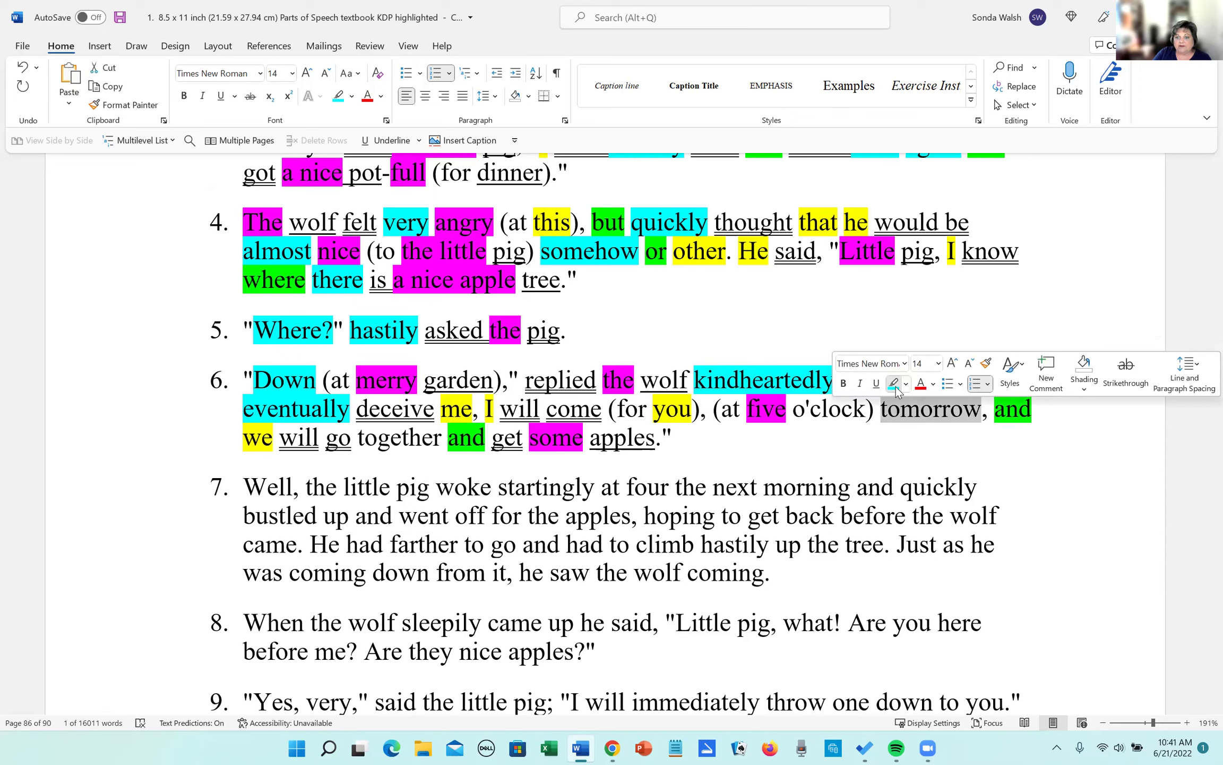
{"action": "left_click", "coordinate": [896, 386]}
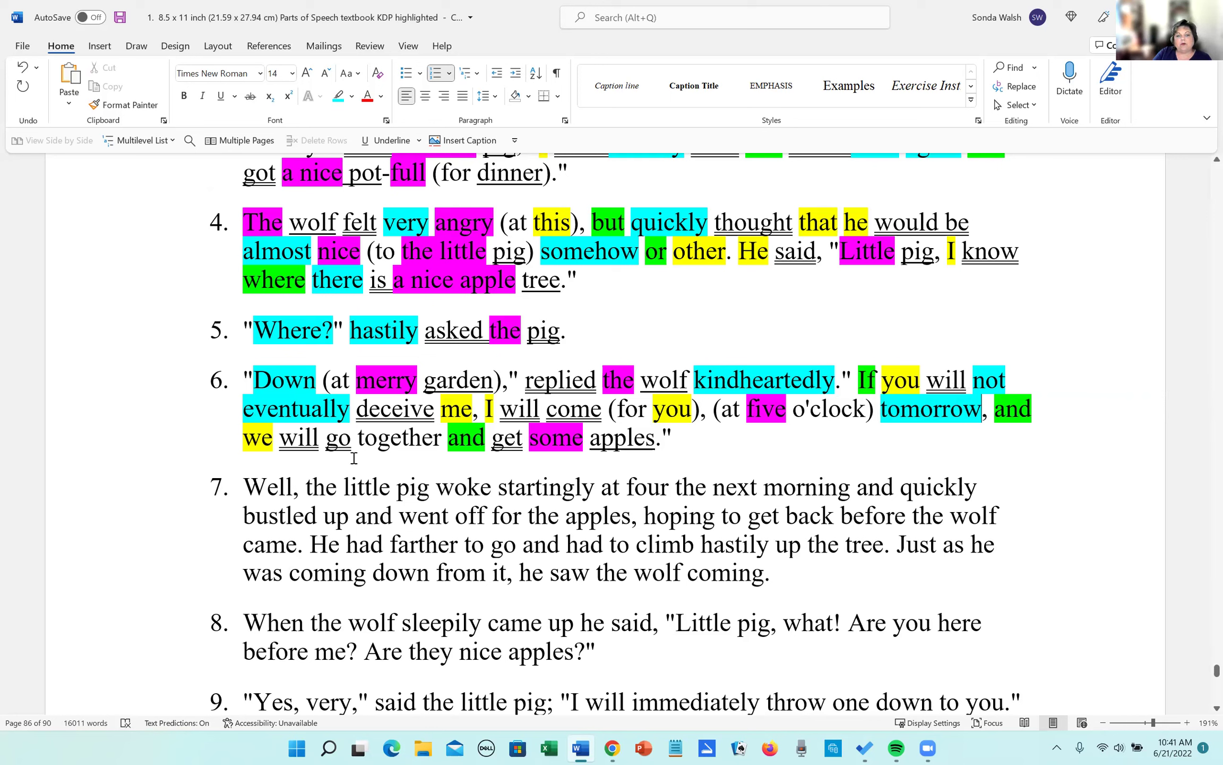
{"action": "left_click_drag", "start_coordinate": [357, 438], "coordinate": [439, 448]}
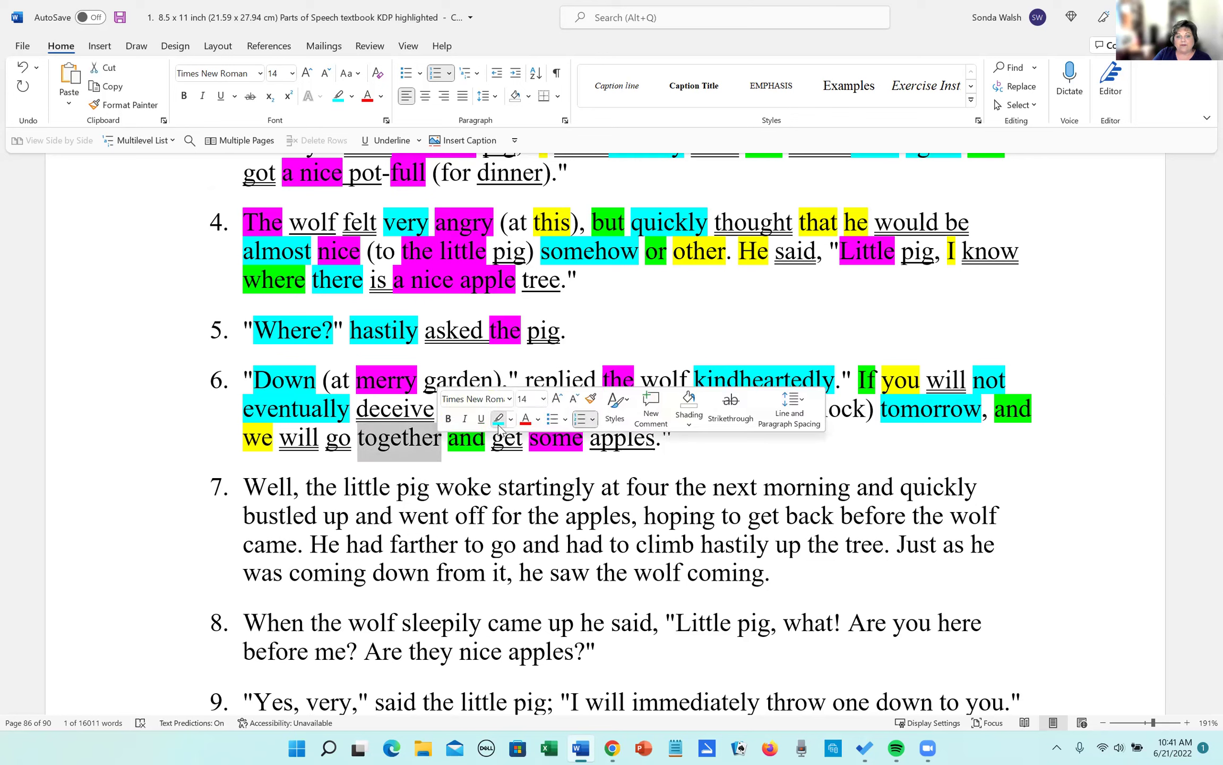
{"action": "left_click", "coordinate": [494, 417]}
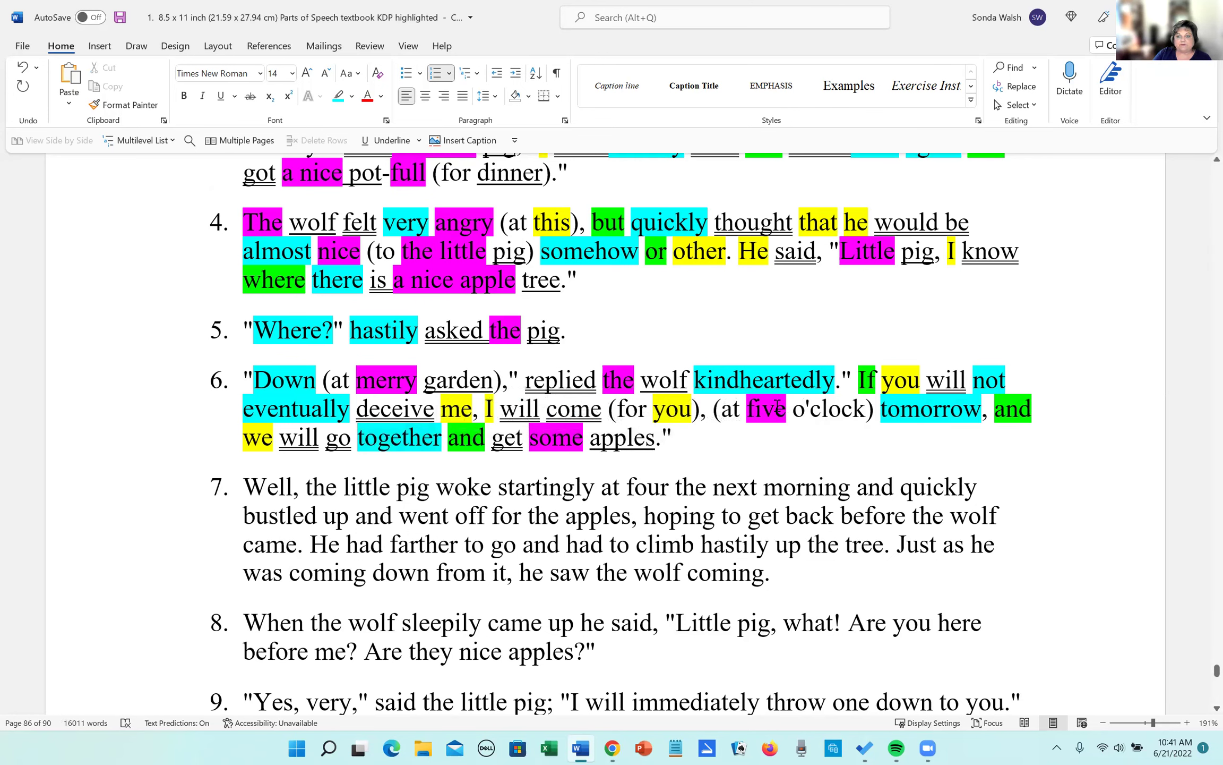
Enclose the prepositional phrases "at four" and "for the apples" in sentence 7 in parentheses.
{"action": "scroll", "coordinate": [742, 469], "scroll_direction": "down", "scroll_amount": 3}
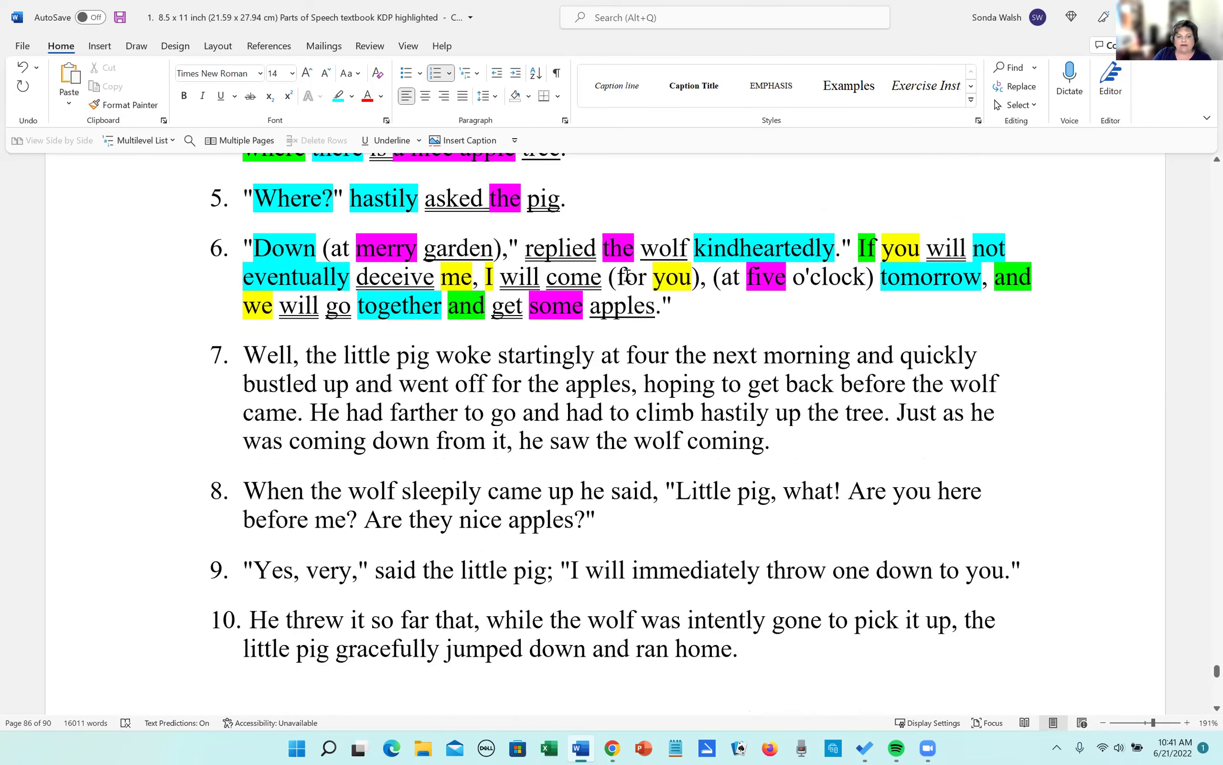
{"action": "left_click", "coordinate": [604, 354]}
{"action": "type", "text": "("}
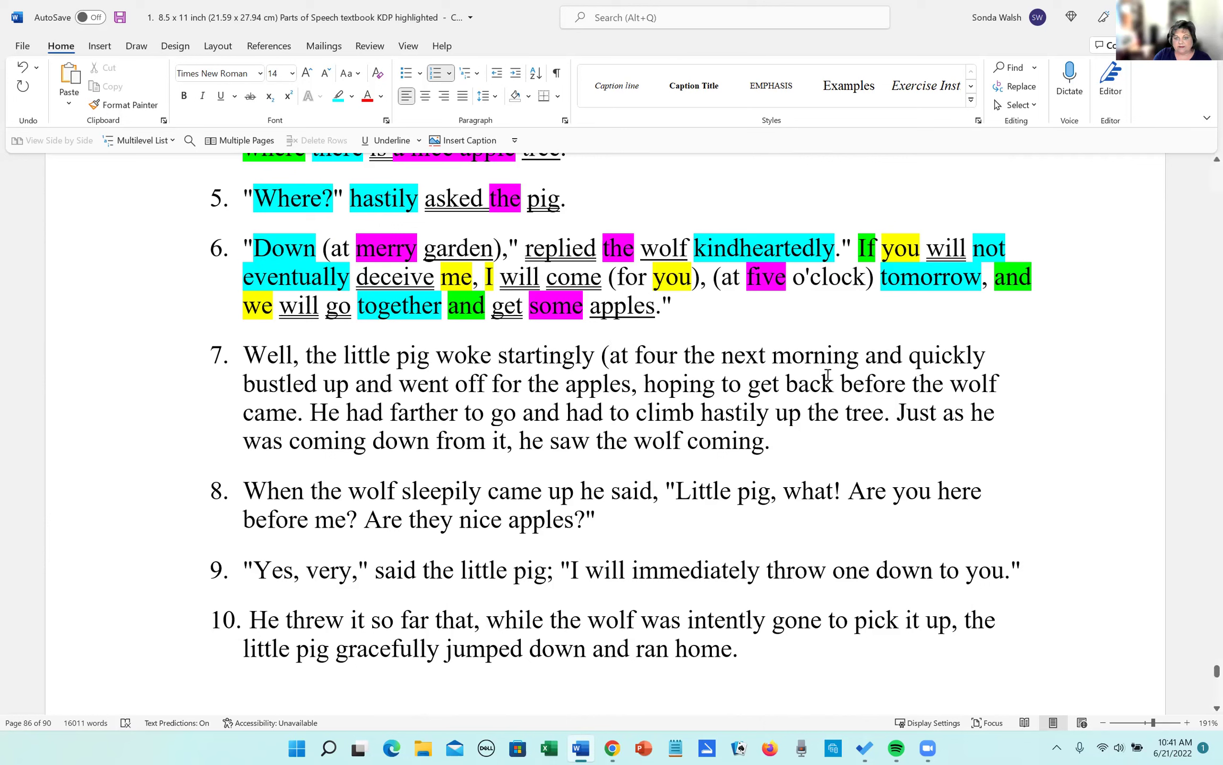
{"action": "left_click", "coordinate": [683, 355]}
{"action": "type", "text": ")"}
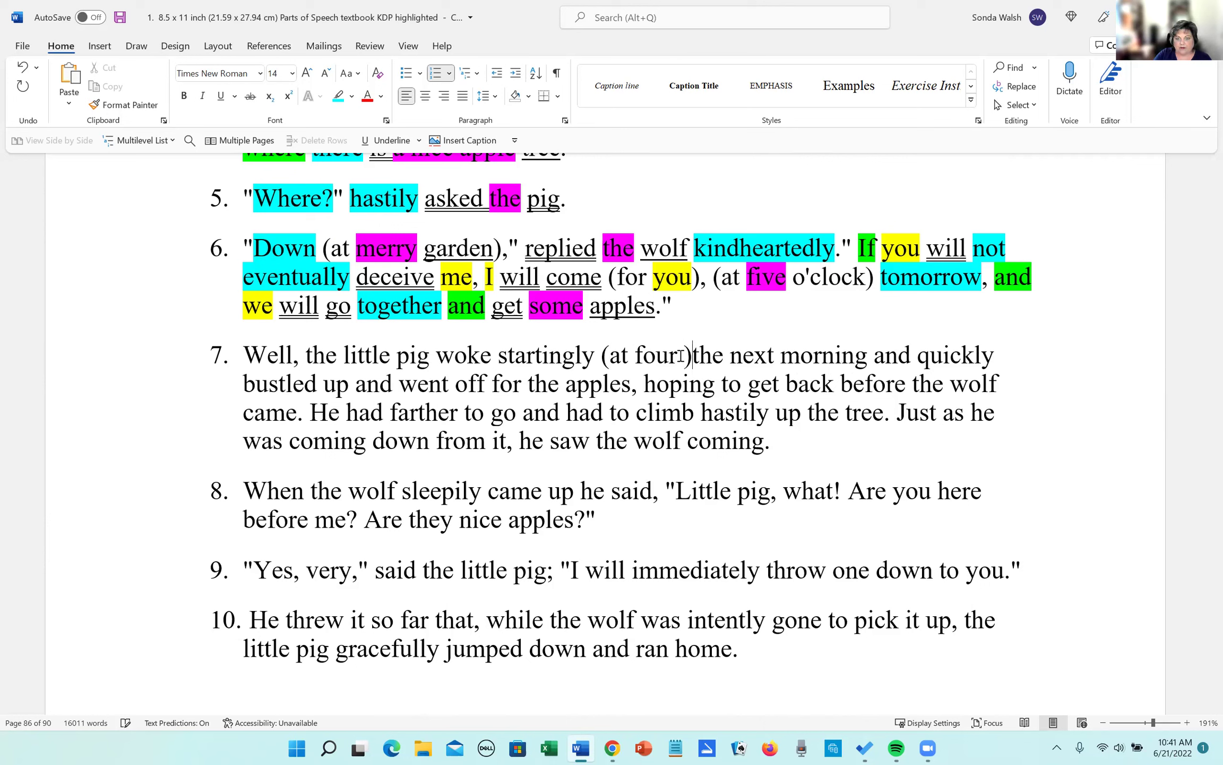
{"action": "left_click", "coordinate": [492, 383]}
{"action": "type", "text": "("}
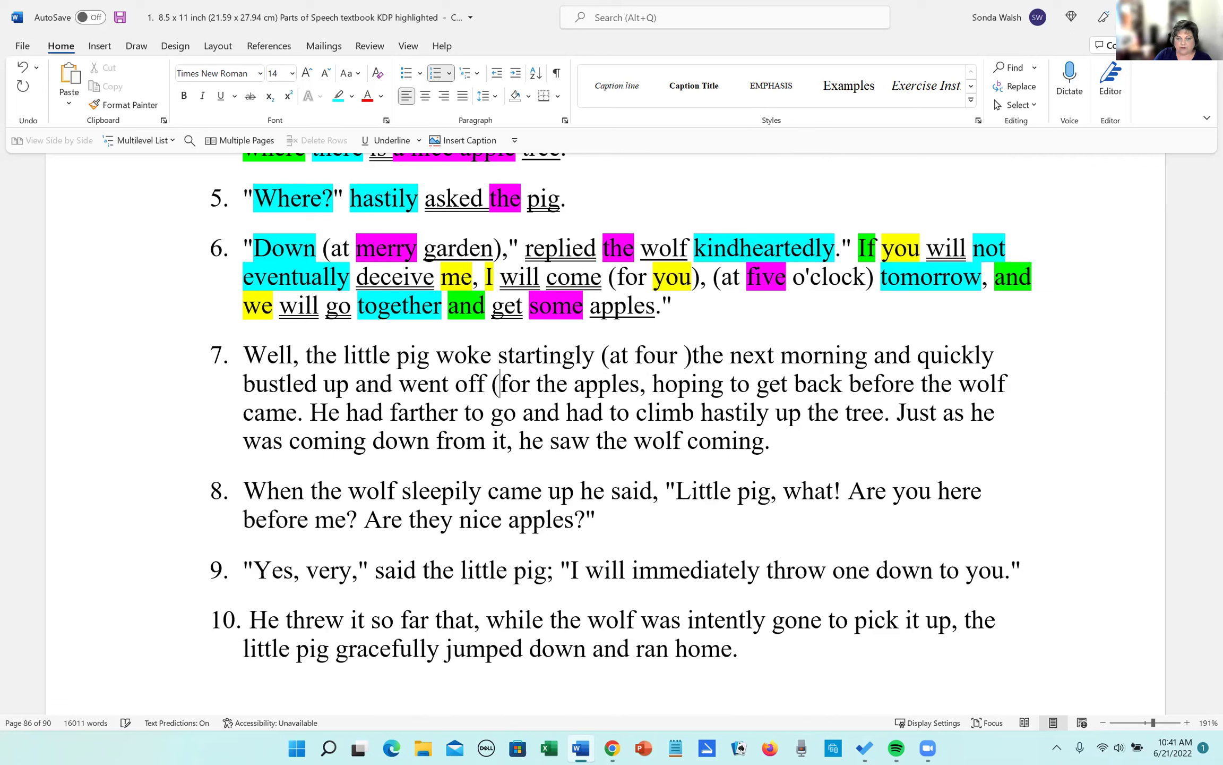
{"action": "left_click", "coordinate": [639, 382]}
{"action": "type", "text": ")"}
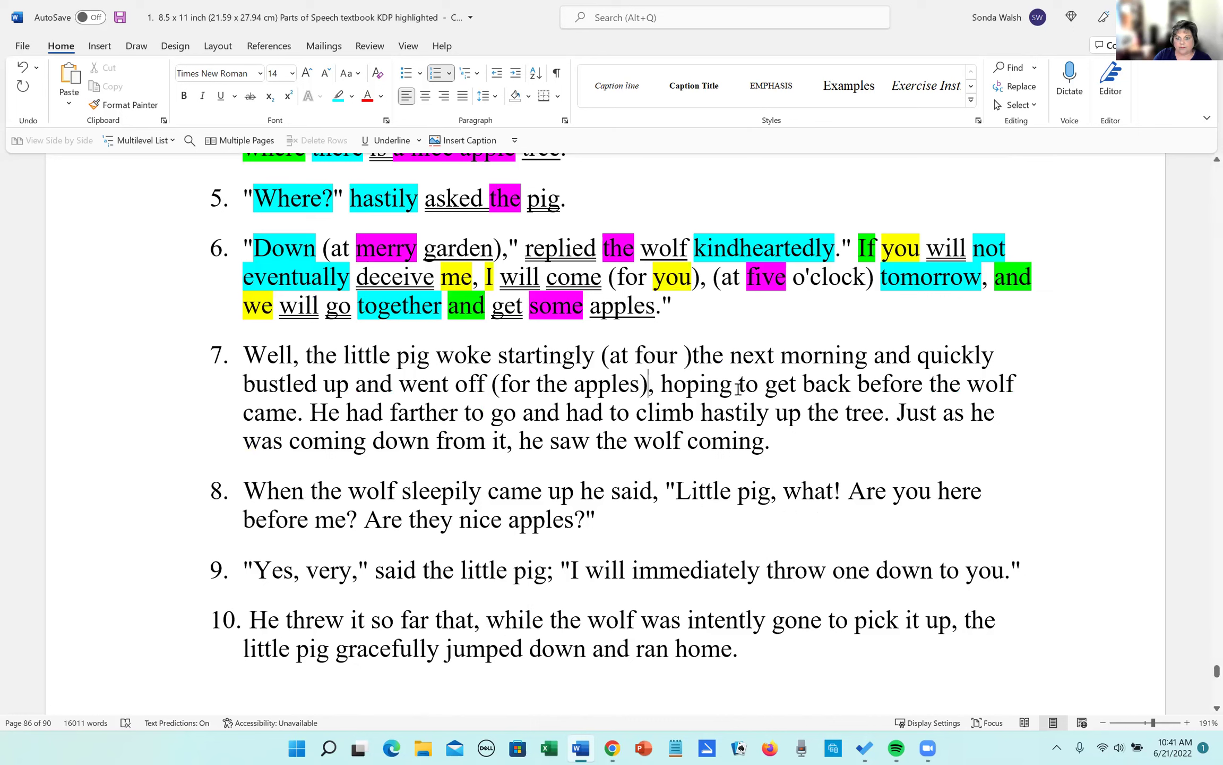
Enclose "to get back" in sentence 7 in square brackets and double-underline "get".
{"action": "type", "text": "["}
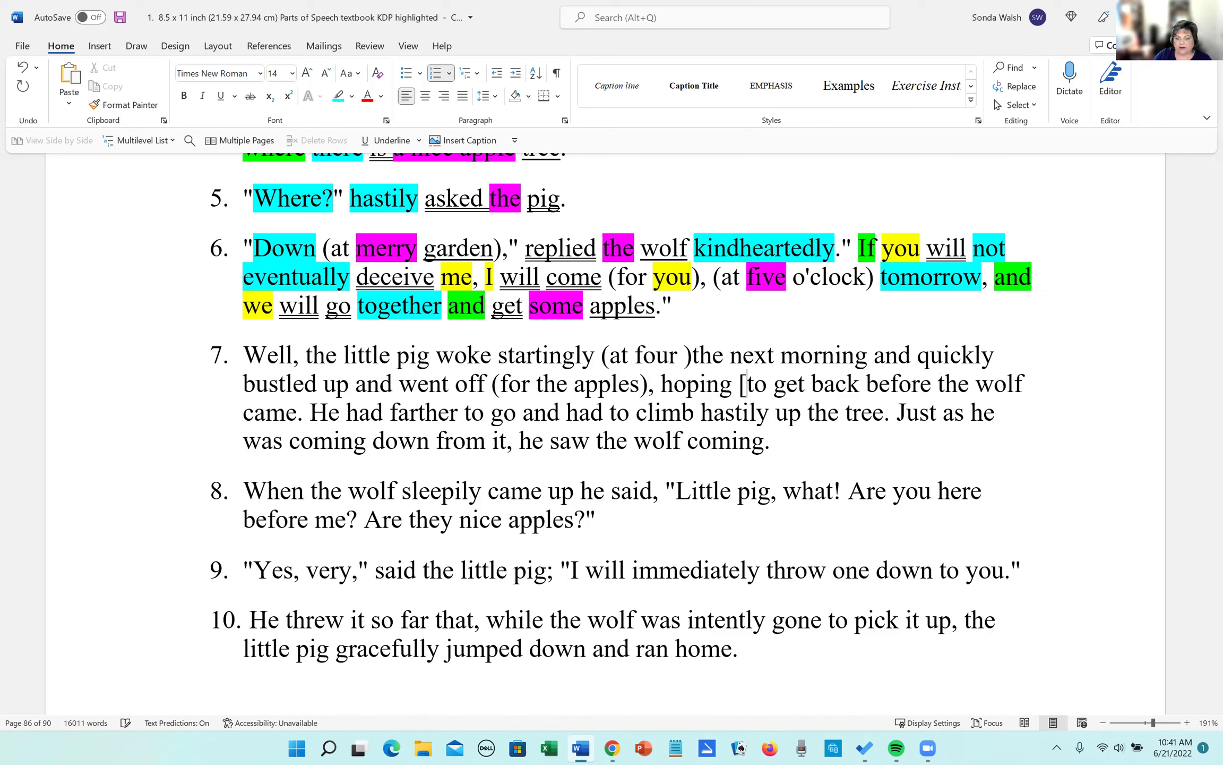
{"action": "left_click", "coordinate": [859, 384]}
{"action": "type", "text": "]"}
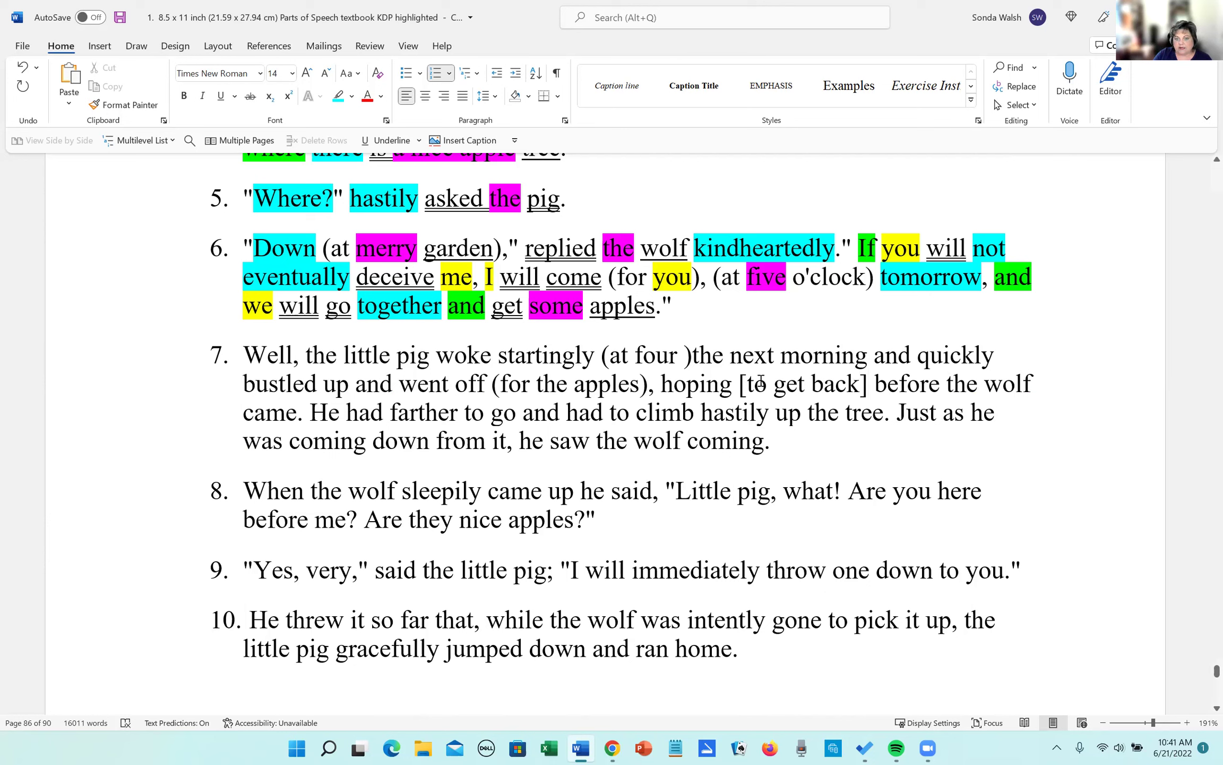
{"action": "double_click", "coordinate": [787, 385]}
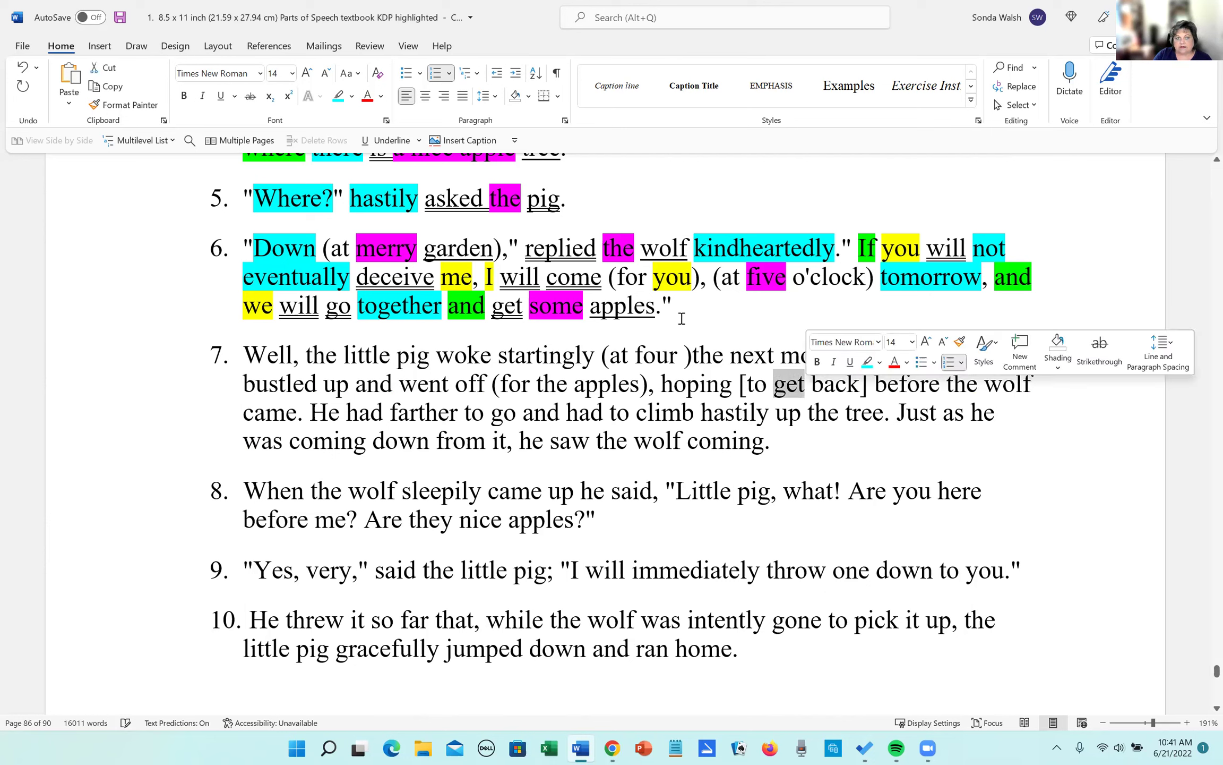
{"action": "left_click", "coordinate": [400, 146]}
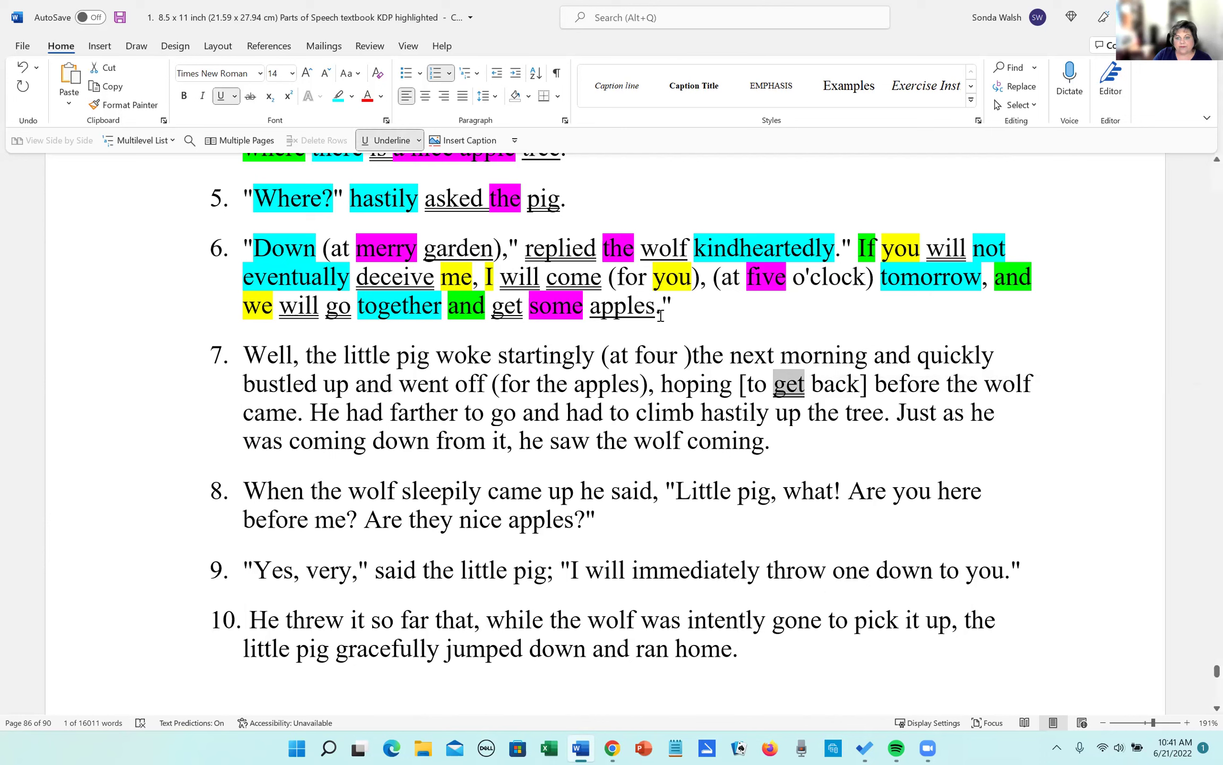
{"action": "left_click", "coordinate": [876, 383]}
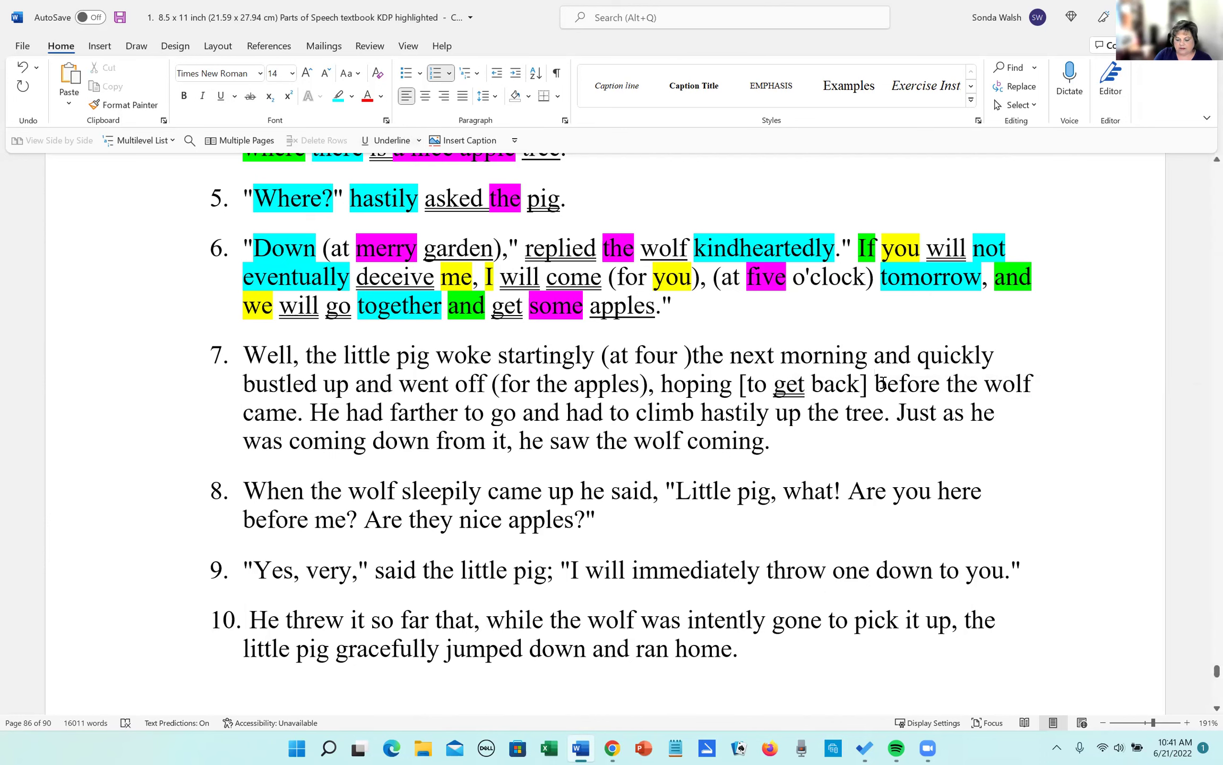
{"action": "type", "text": "("}
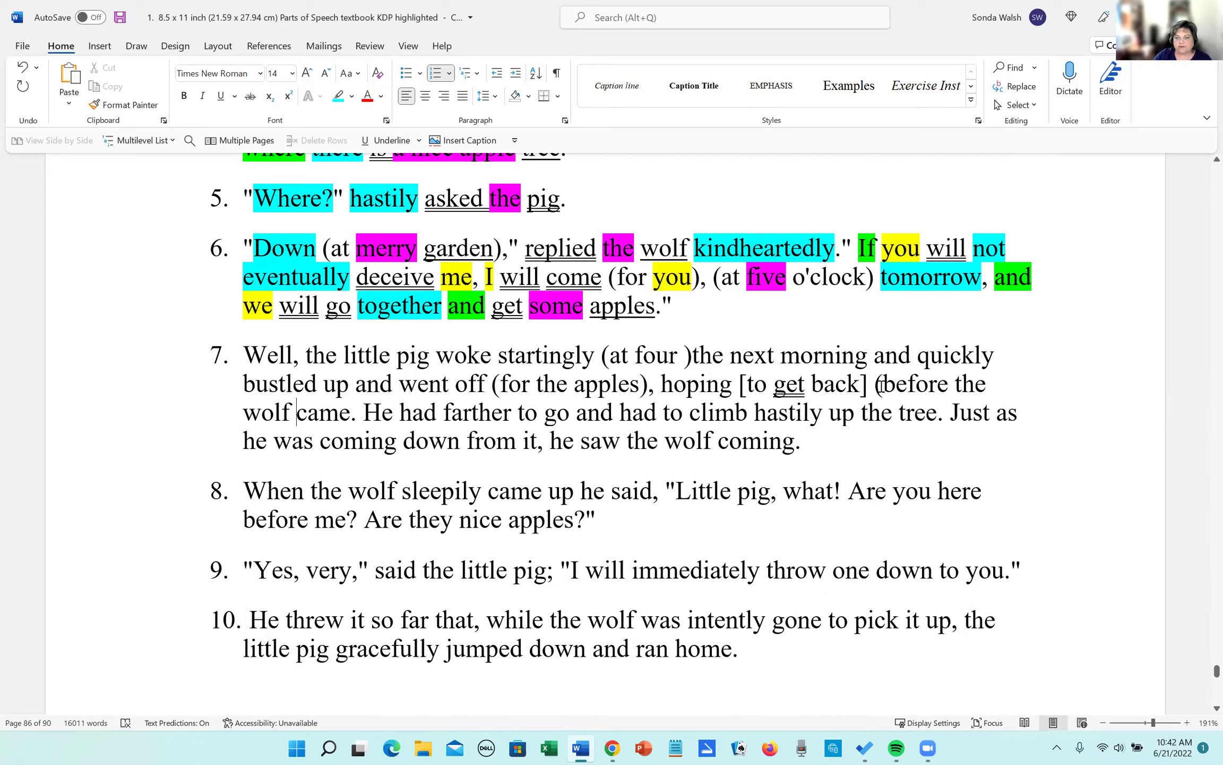
{"action": "key", "text": "BackSpace"}
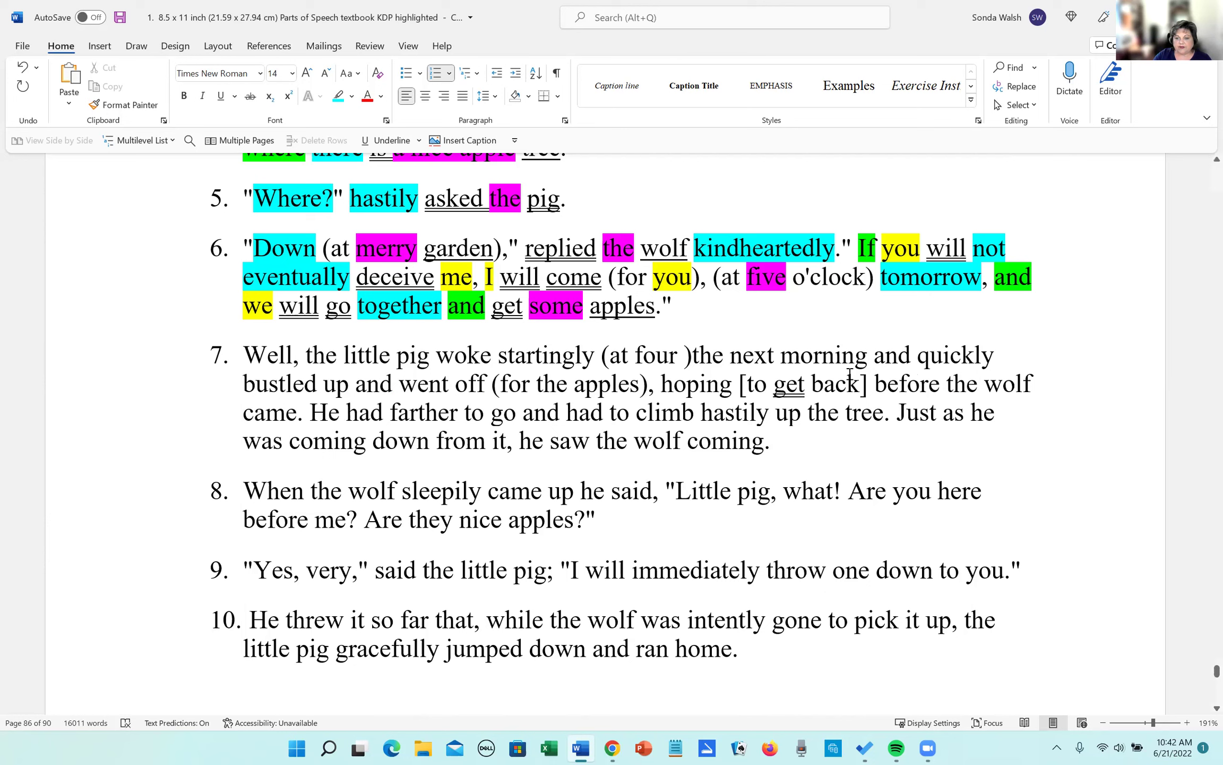
Enclose "to go" in sentence 7 in square brackets and double-underline "go".
{"action": "left_click", "coordinate": [464, 413]}
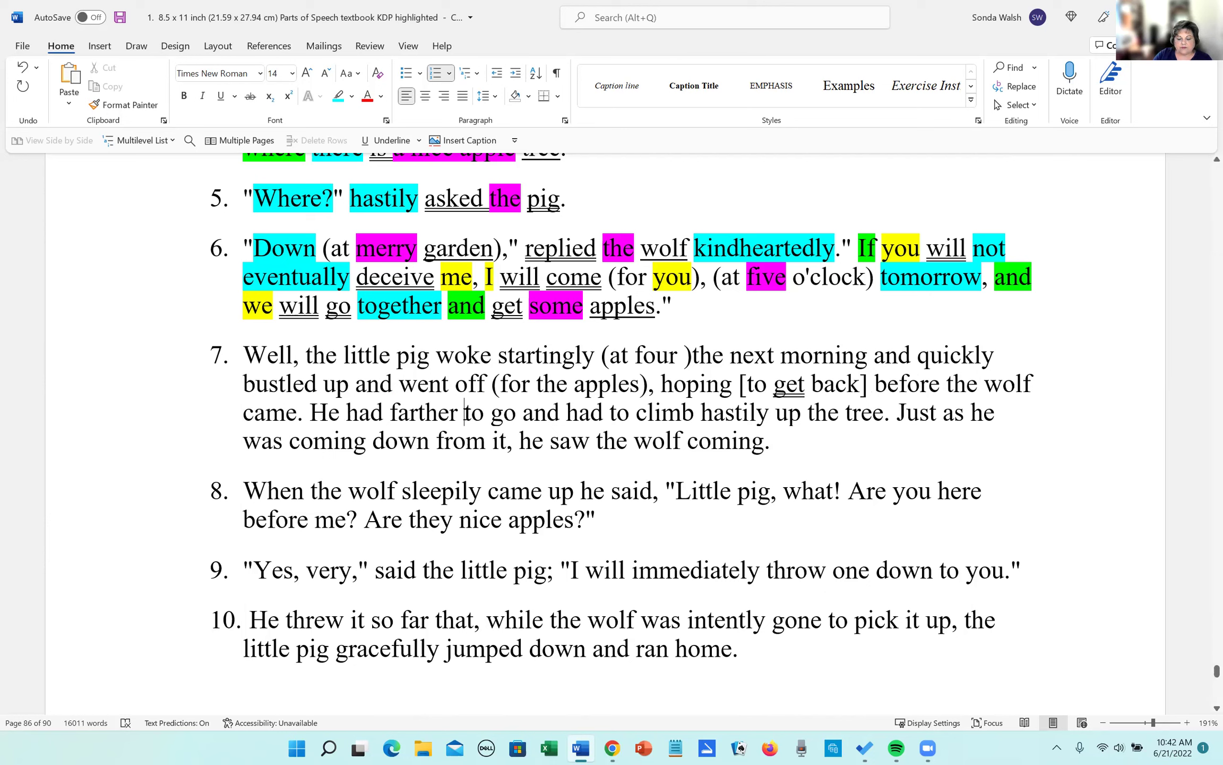
{"action": "type", "text": "["}
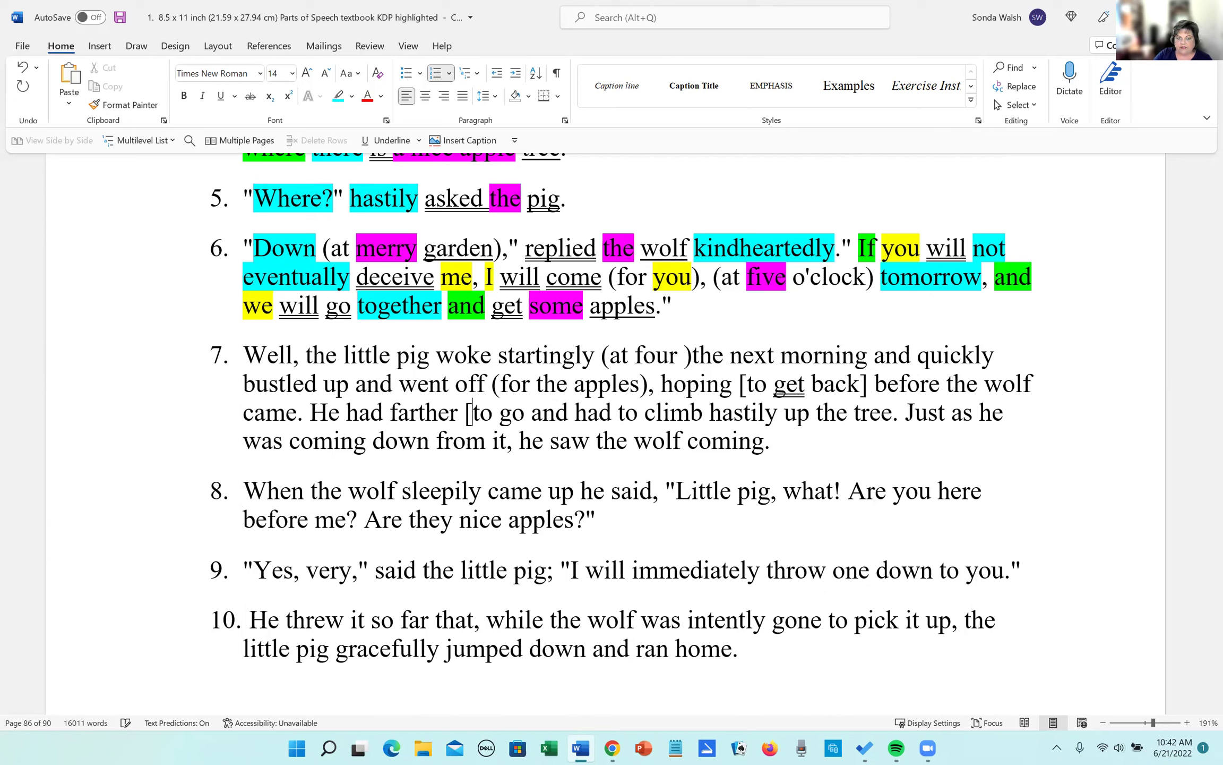
{"action": "left_click", "coordinate": [523, 418]}
{"action": "type", "text": "]"}
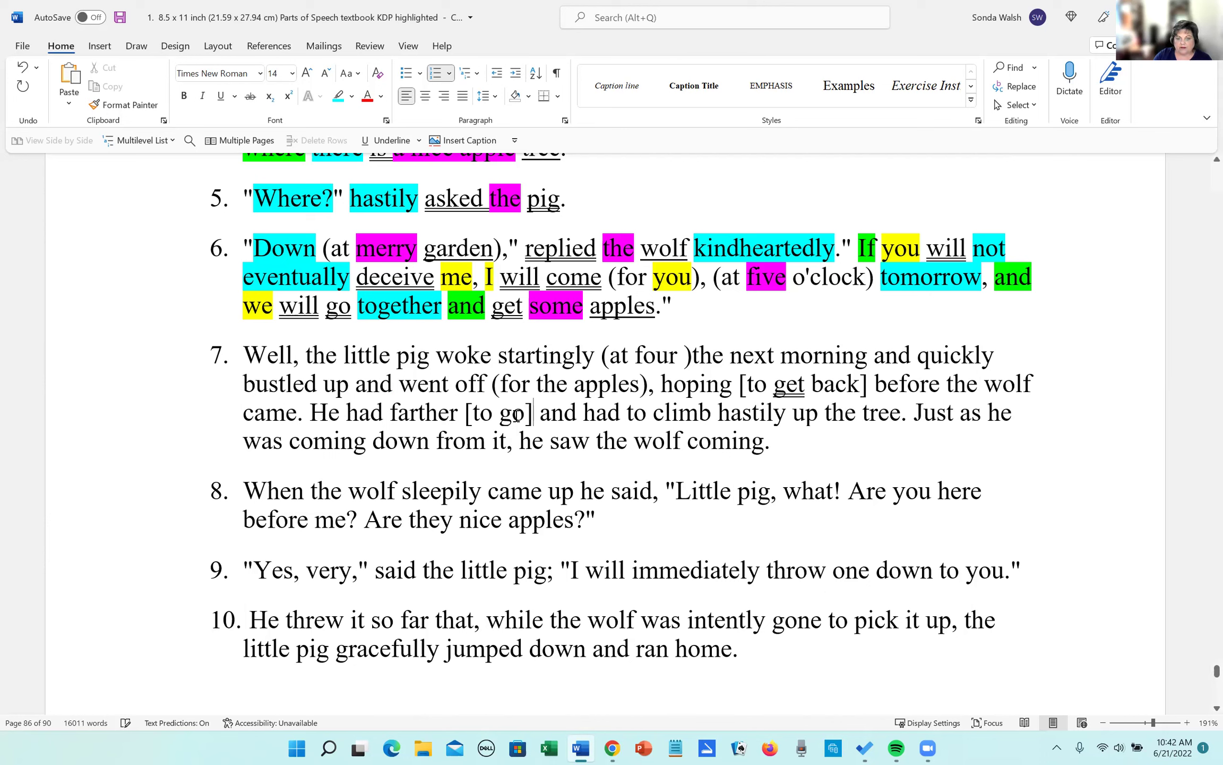
{"action": "left_click_drag", "start_coordinate": [505, 417], "coordinate": [525, 417]}
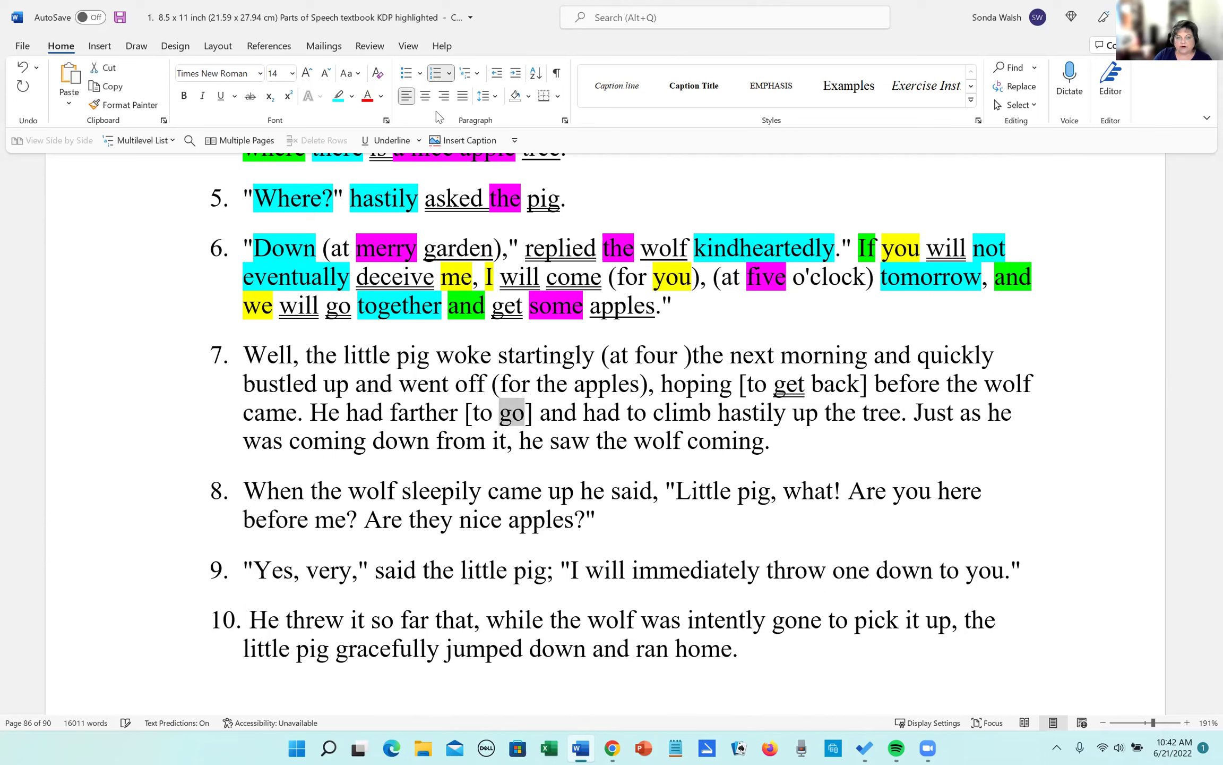
{"action": "left_click", "coordinate": [384, 141]}
{"action": "left_click", "coordinate": [584, 414]}
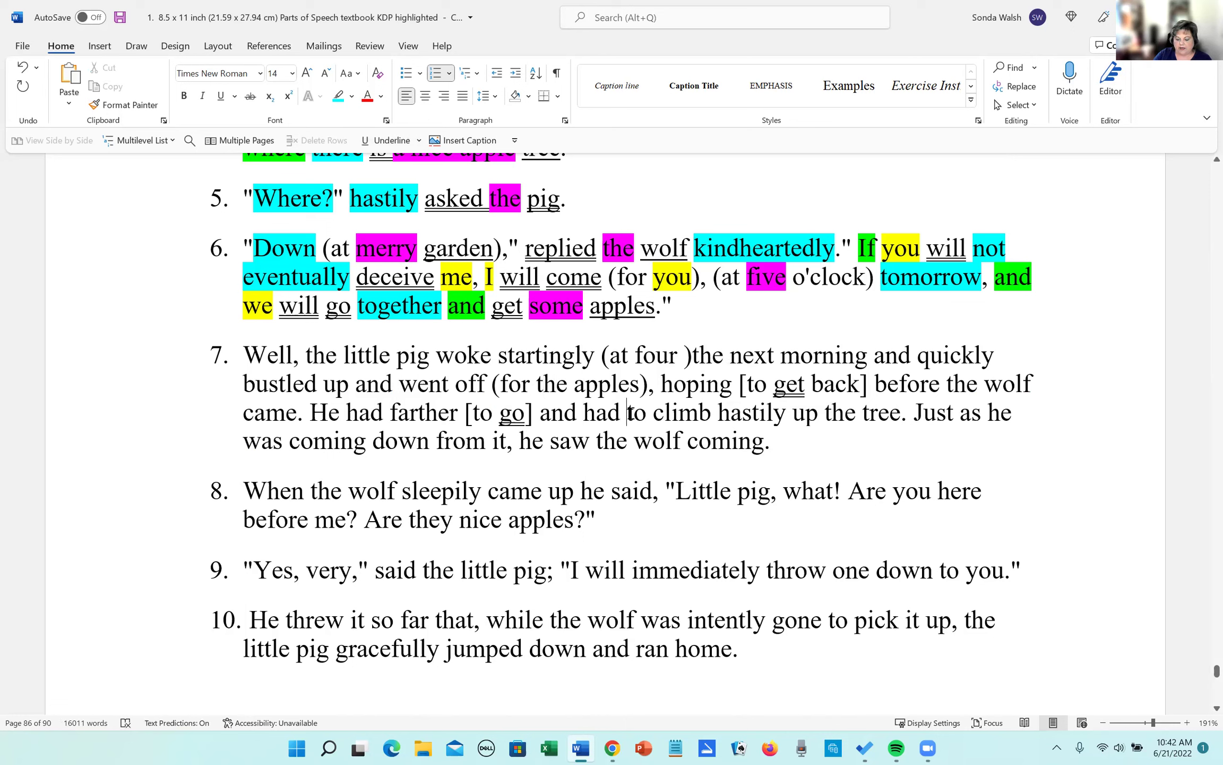
Enclose "to climb hastily up the tree" in sentence 7 in square brackets and double-underline "climb".
{"action": "left_click", "coordinate": [628, 413]}
{"action": "type", "text": "["}
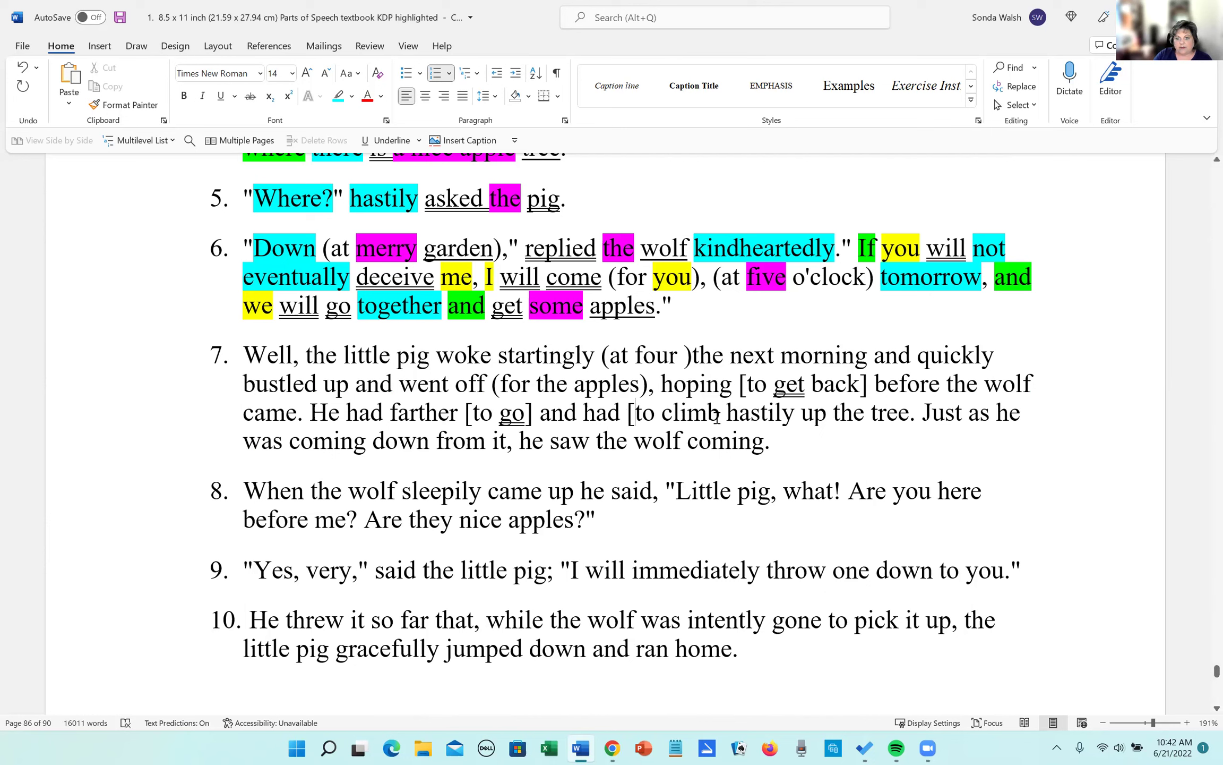
{"action": "left_click", "coordinate": [910, 413]}
{"action": "type", "text": "]"}
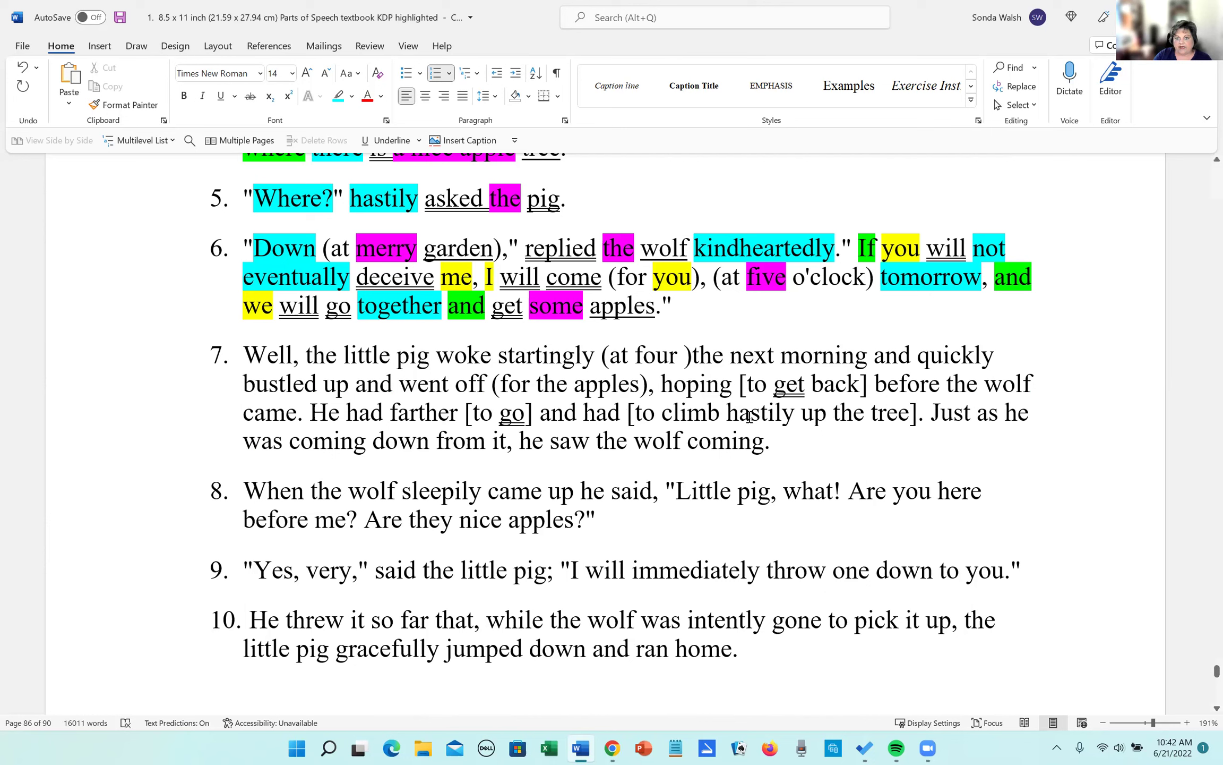
{"action": "left_click_drag", "start_coordinate": [663, 413], "coordinate": [720, 414]}
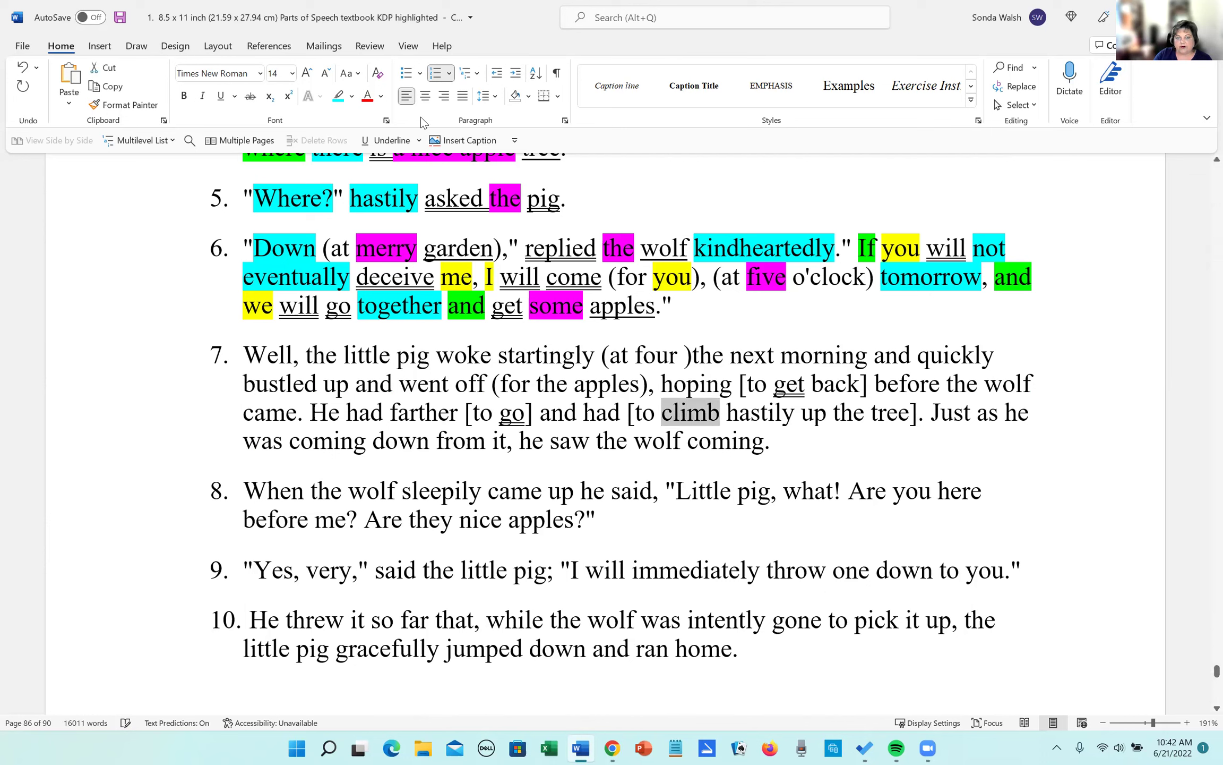
{"action": "left_click", "coordinate": [366, 140]}
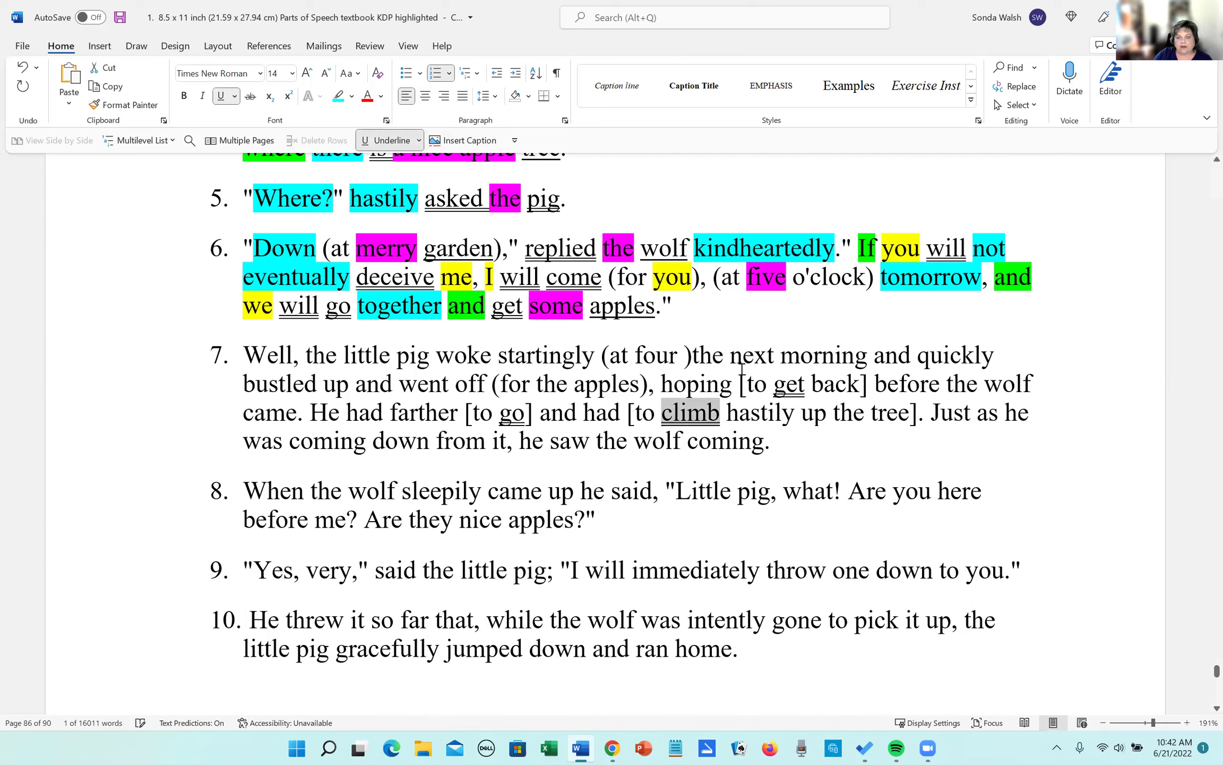
Enclose the prepositional phrases "up the tree" and "from it" in sentence 7 in parentheses.
{"action": "left_click", "coordinate": [801, 414]}
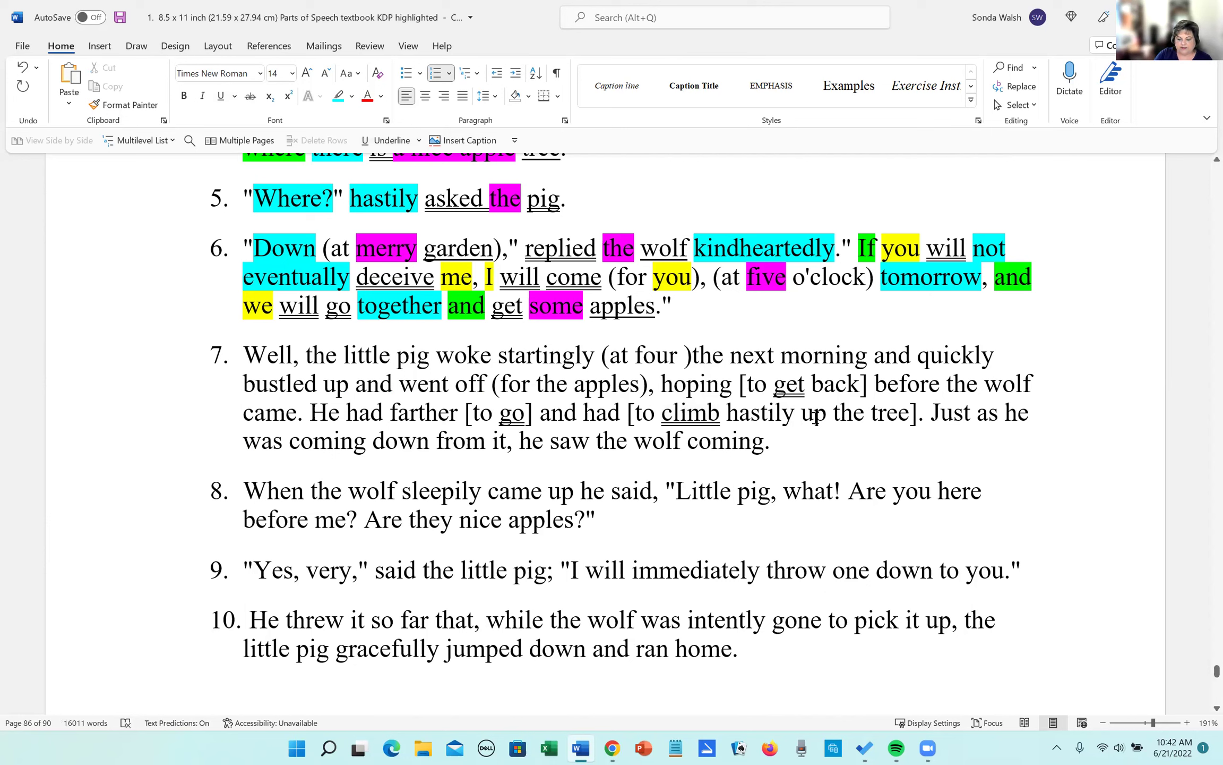
{"action": "type", "text": "("}
{"action": "left_click", "coordinate": [920, 413]}
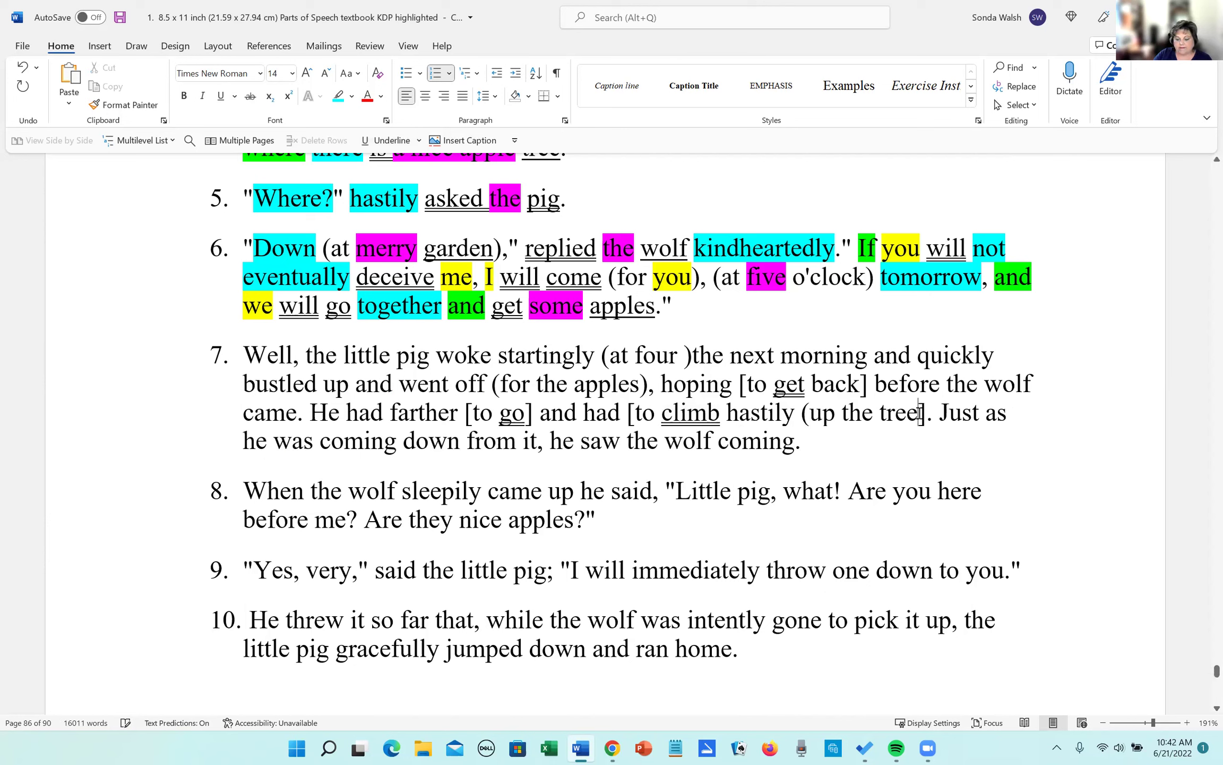
{"action": "type", "text": ")"}
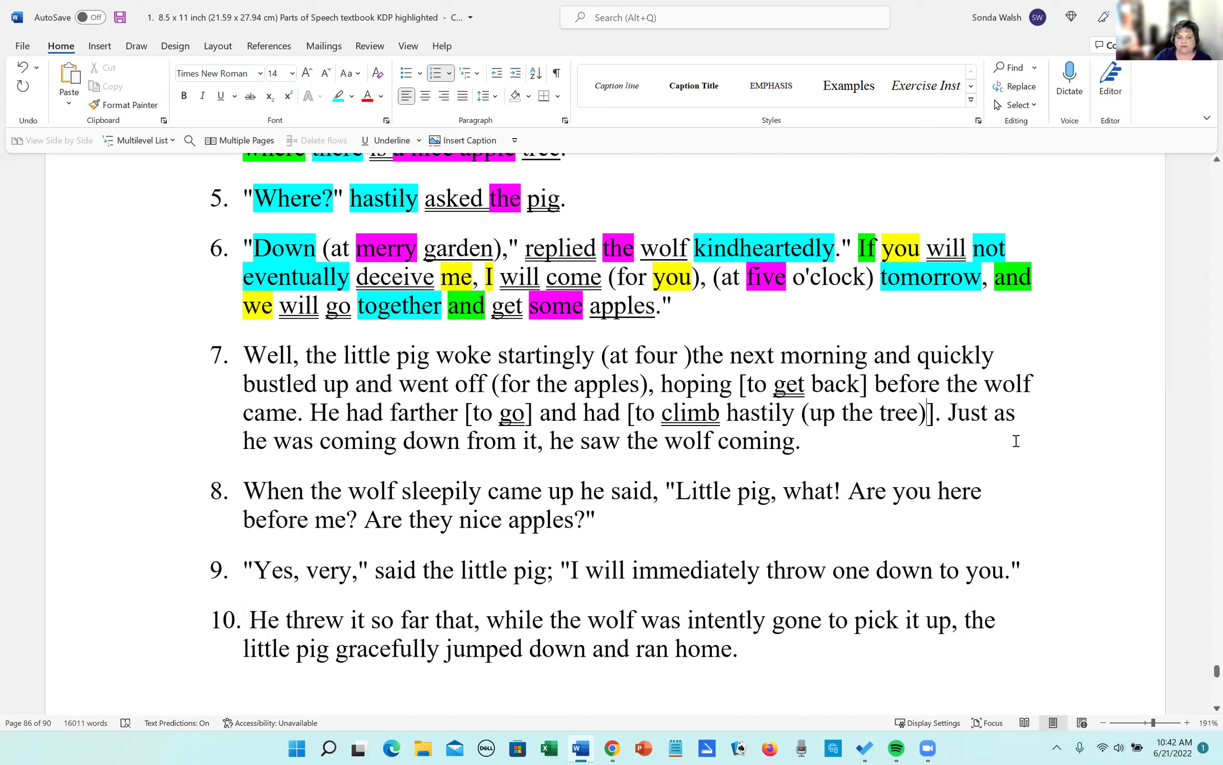
{"action": "left_click", "coordinate": [467, 441]}
{"action": "type", "text": "("}
{"action": "left_click", "coordinate": [546, 441]}
{"action": "type", "text": ")"}
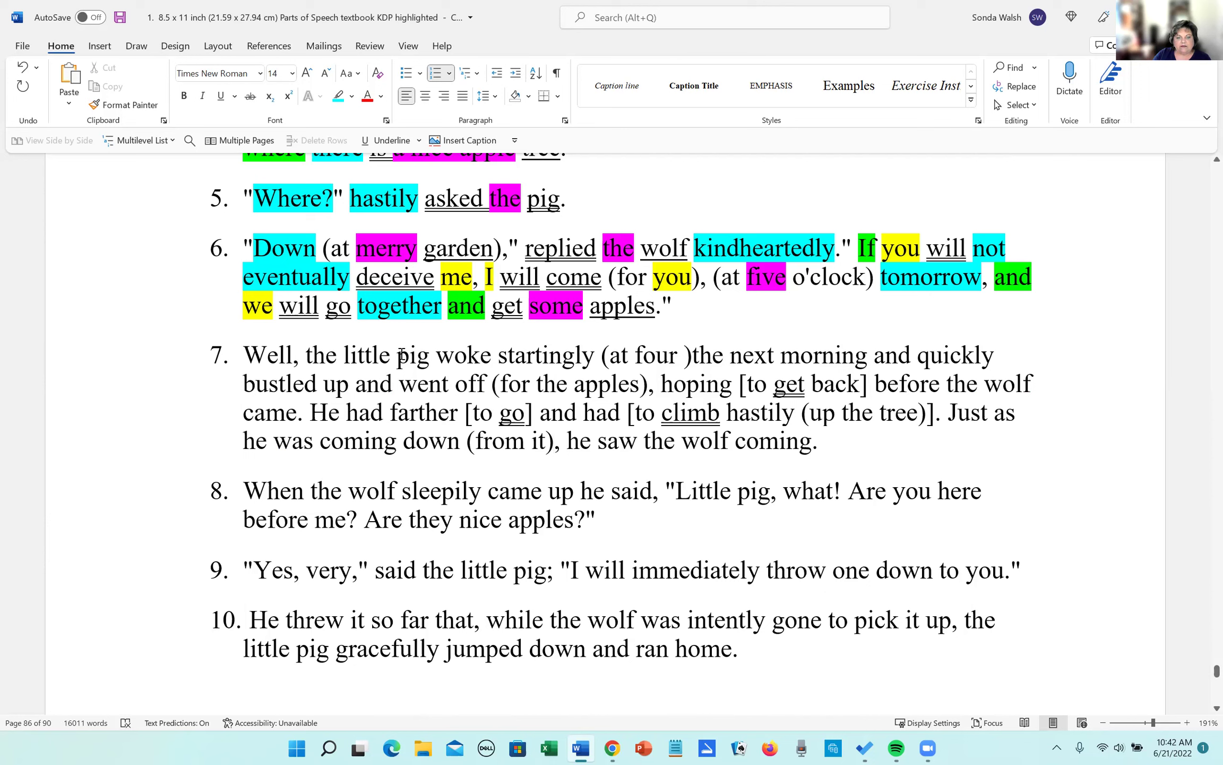
Underline the nouns "pig", "four", "morning", "apples", "tree" and both occurrences of "wolf" in sentence 7.
{"action": "left_click_drag", "start_coordinate": [398, 354], "coordinate": [428, 353]}
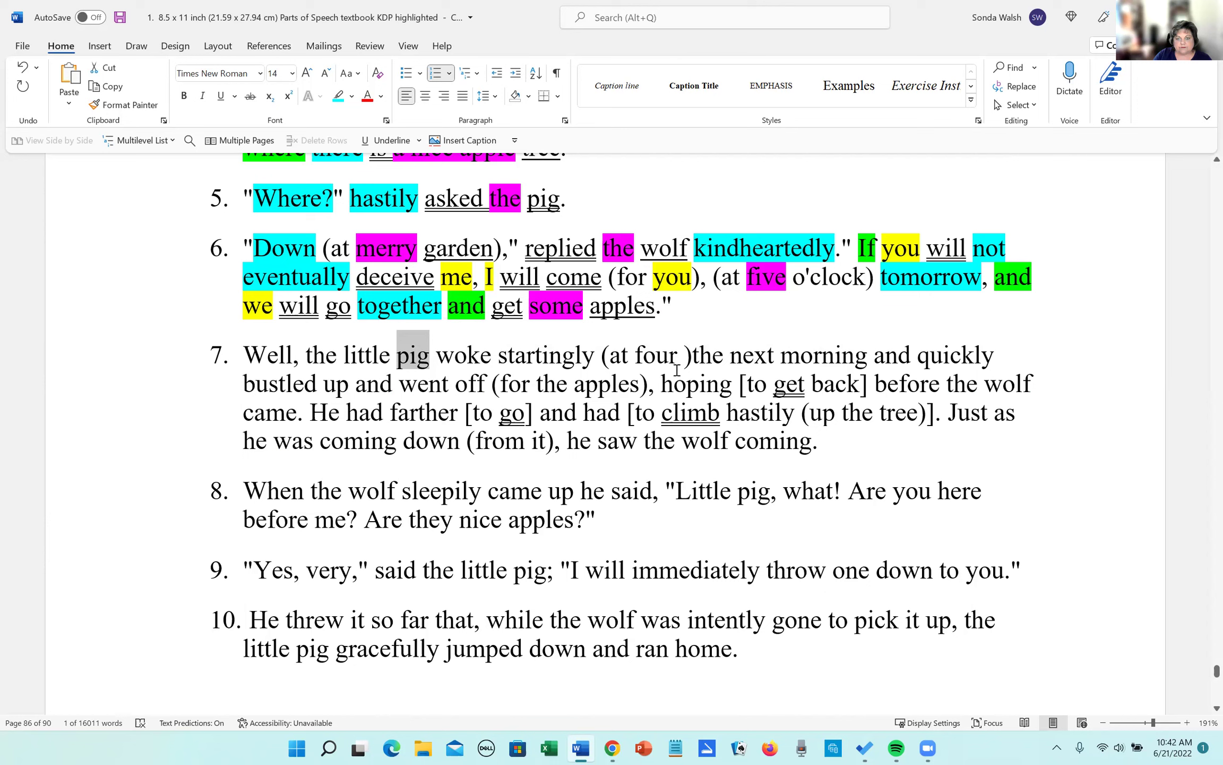
{"action": "left_click_drag", "start_coordinate": [636, 353], "coordinate": [680, 355]}
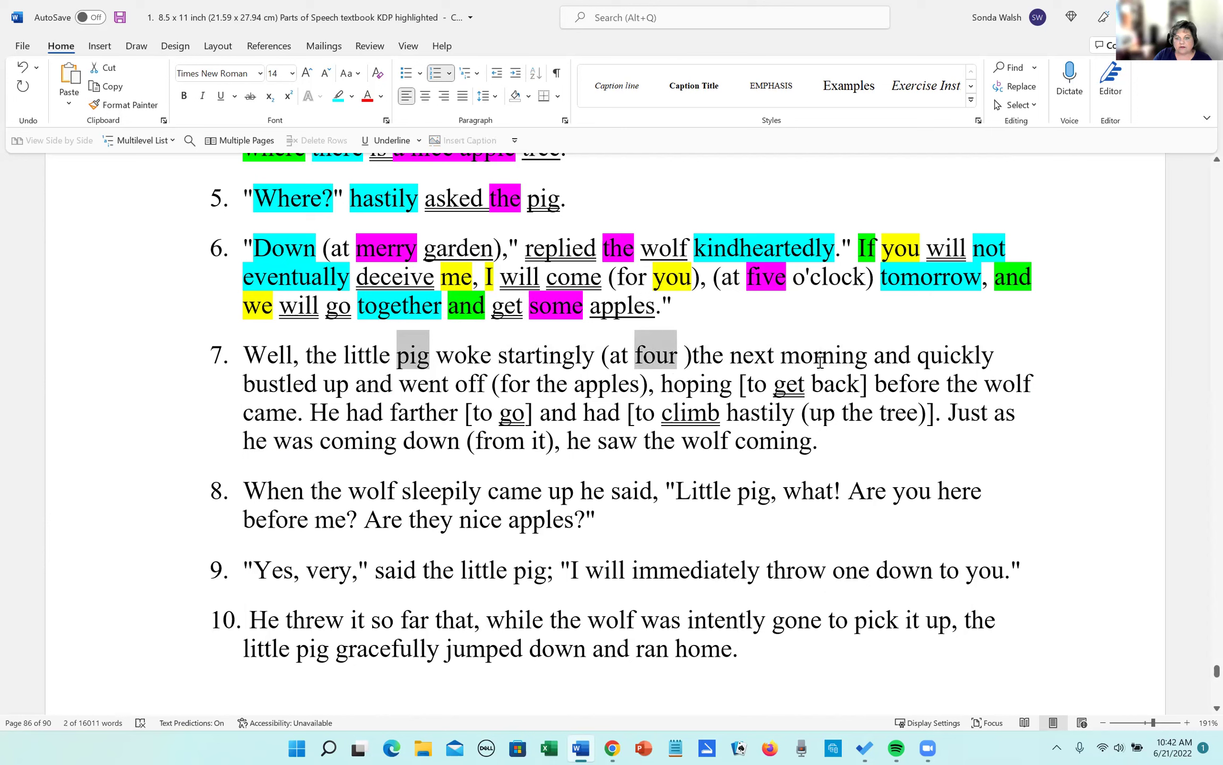
{"action": "left_click_drag", "start_coordinate": [784, 354], "coordinate": [870, 355]}
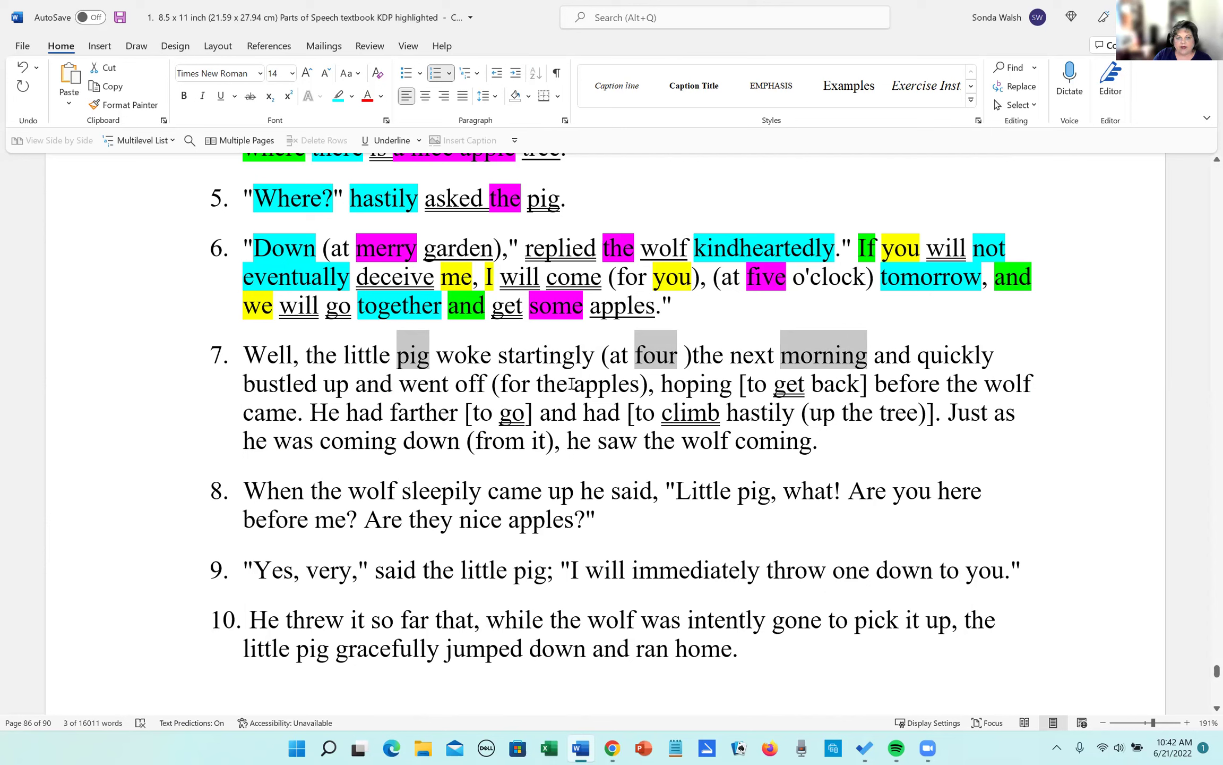
{"action": "left_click_drag", "start_coordinate": [574, 387], "coordinate": [640, 384]}
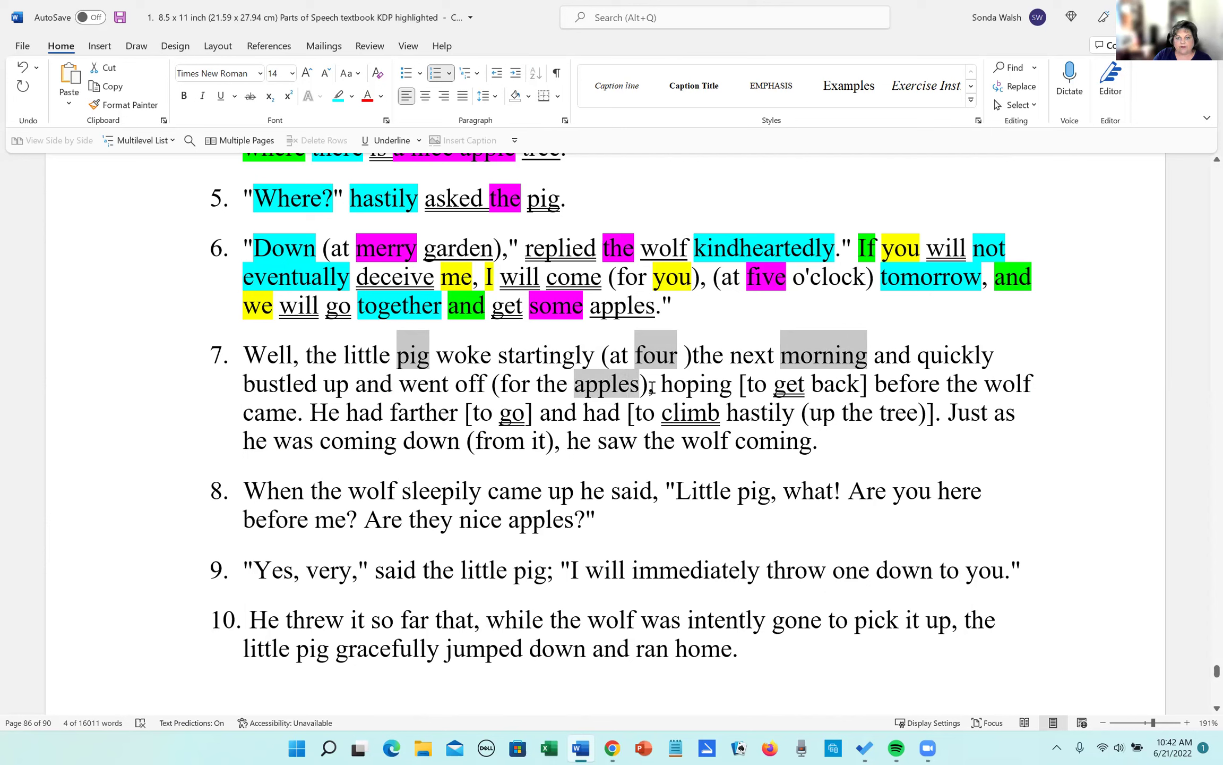
{"action": "left_click_drag", "start_coordinate": [989, 384], "coordinate": [1038, 386]}
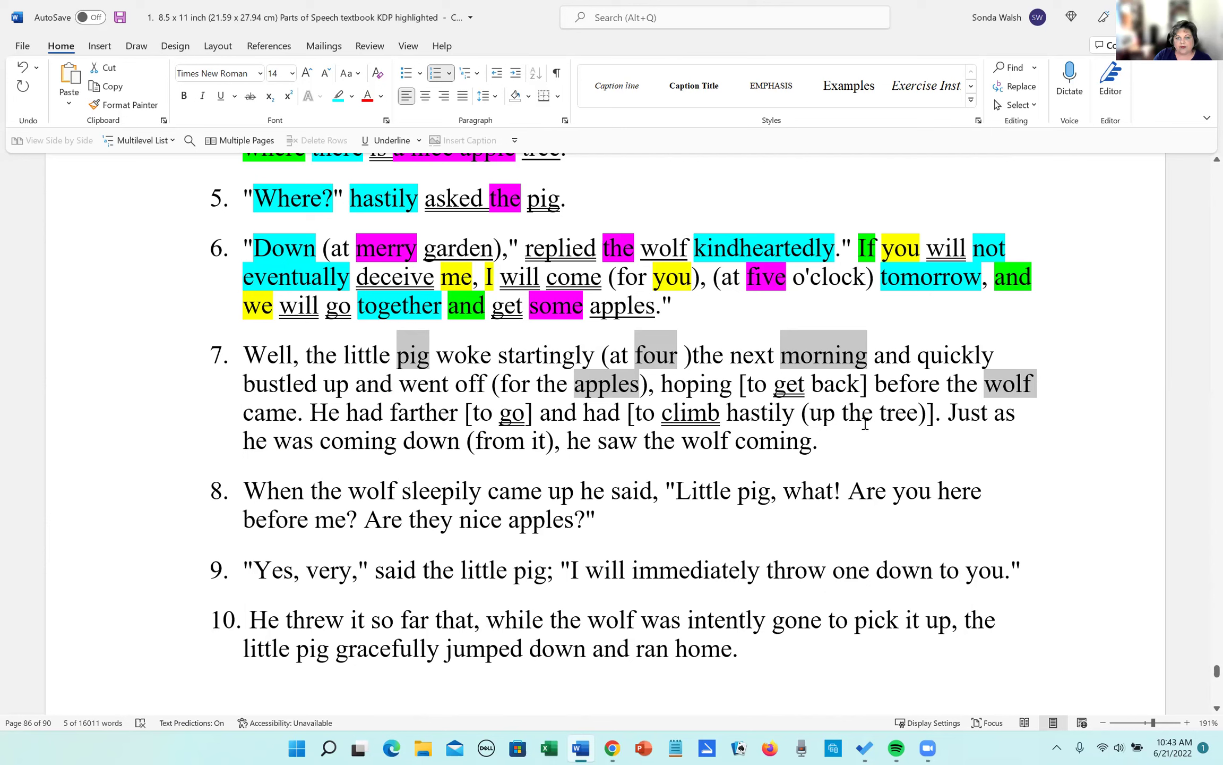
{"action": "left_click_drag", "start_coordinate": [880, 415], "coordinate": [920, 415]}
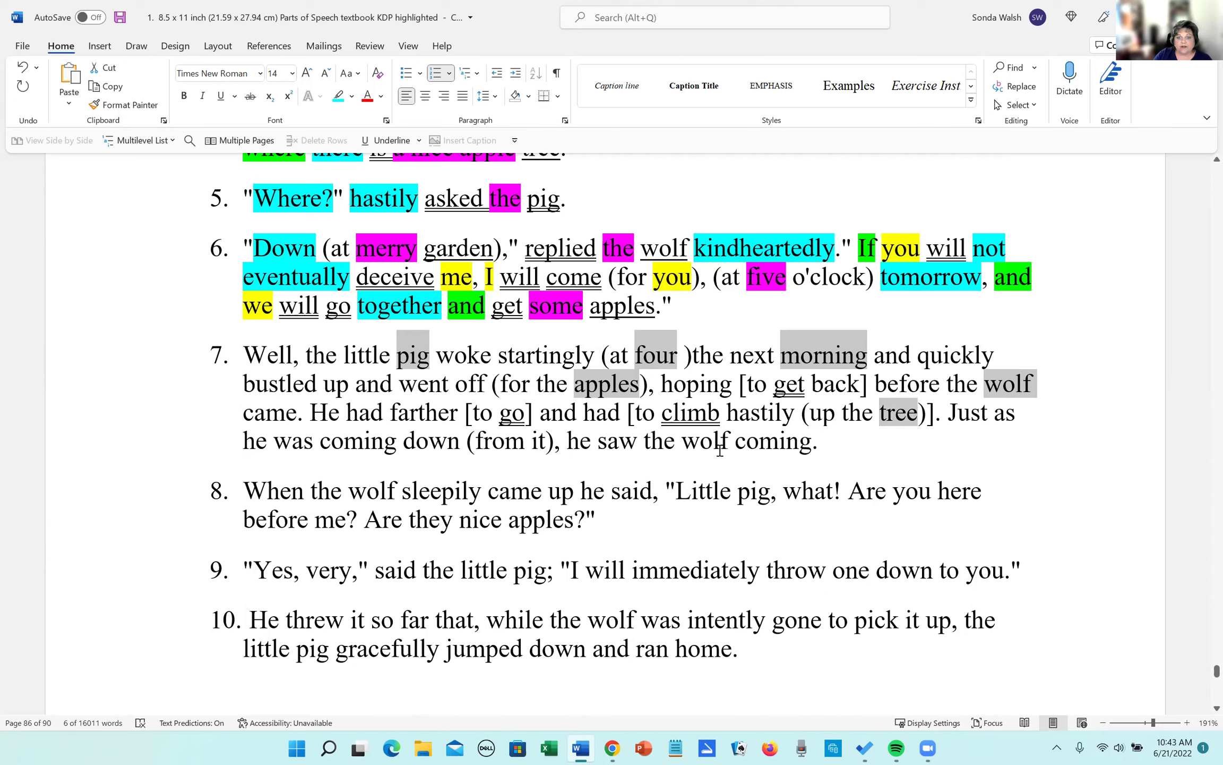
{"action": "left_click_drag", "start_coordinate": [685, 443], "coordinate": [735, 442]}
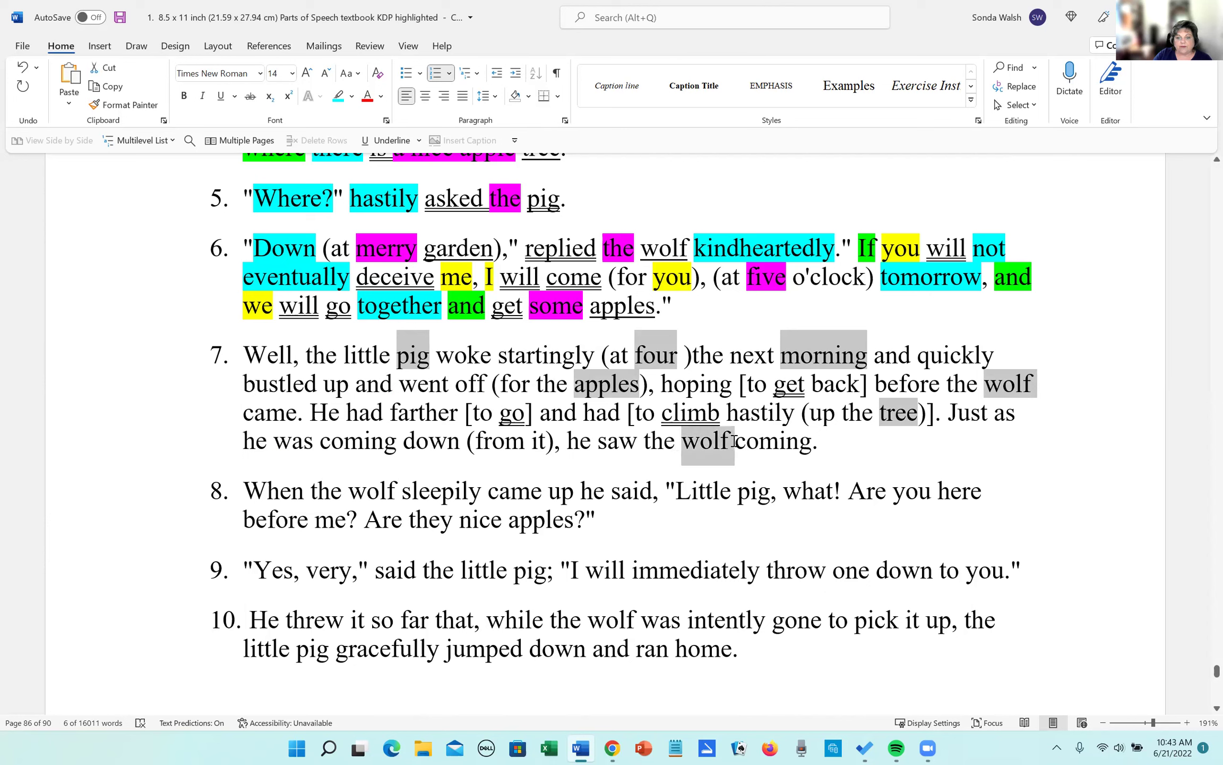
{"action": "key", "text": "ctrl+u"}
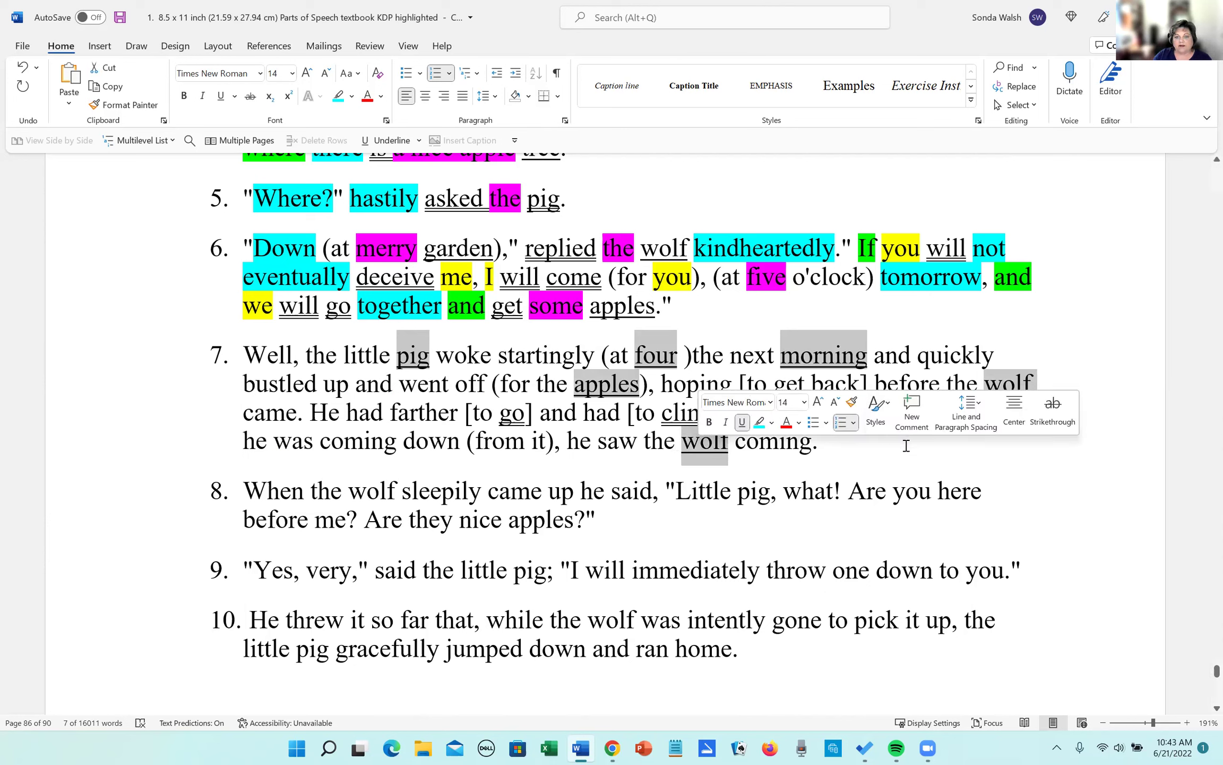
{"action": "left_click", "coordinate": [899, 460]}
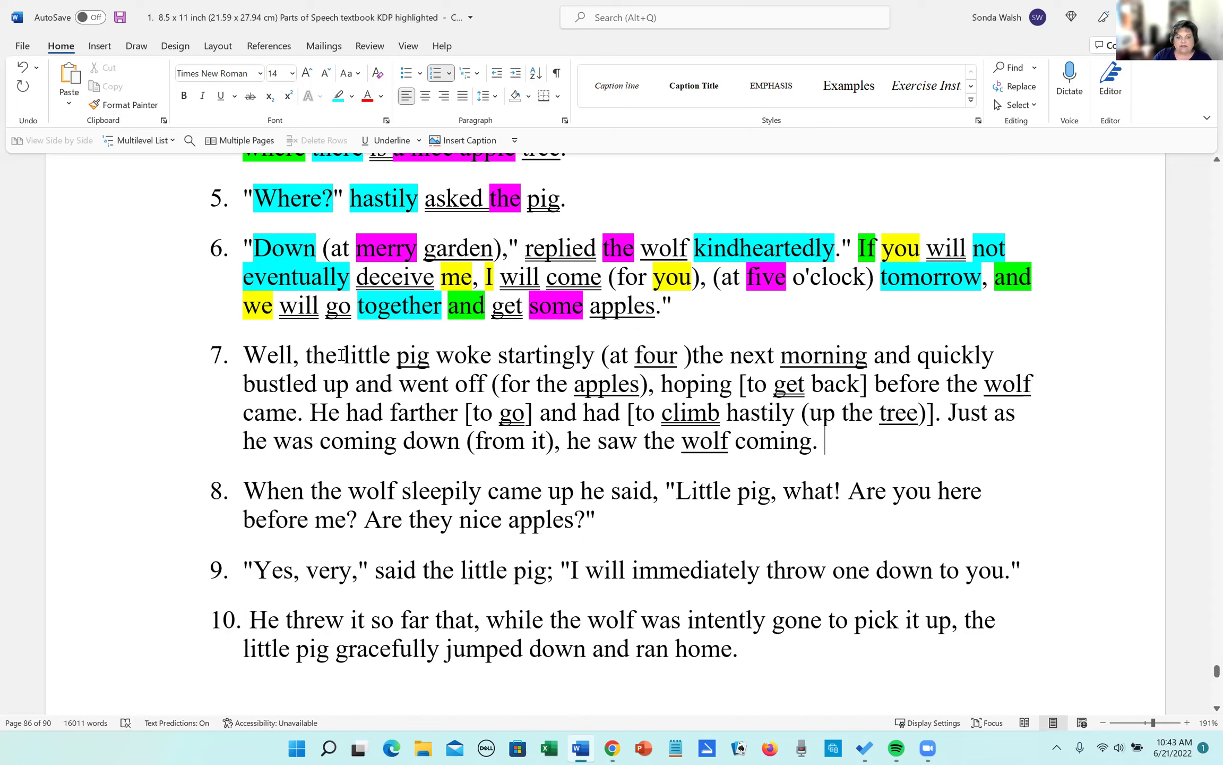
Highlight "the little" and "the next" in sentence 7 in pink, adding a space between the closing parenthesis and "the next".
{"action": "left_click_drag", "start_coordinate": [317, 355], "coordinate": [397, 355]}
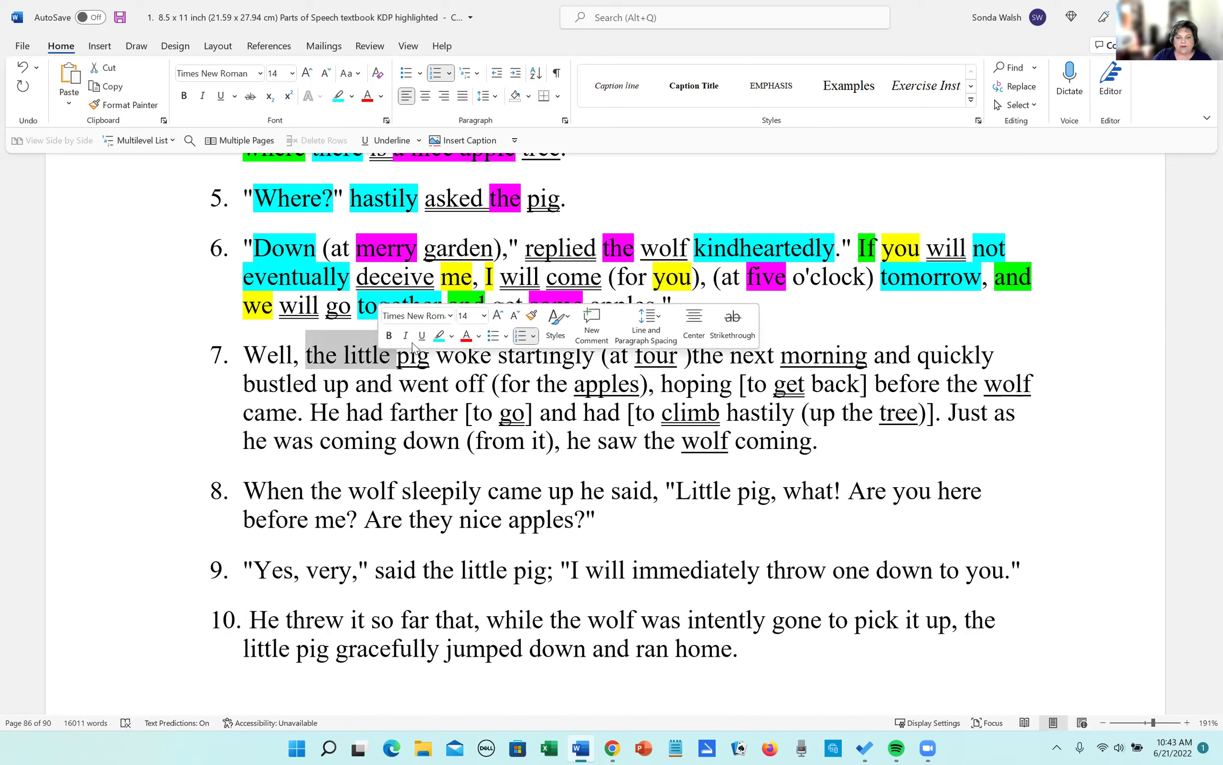
{"action": "left_click", "coordinate": [452, 336]}
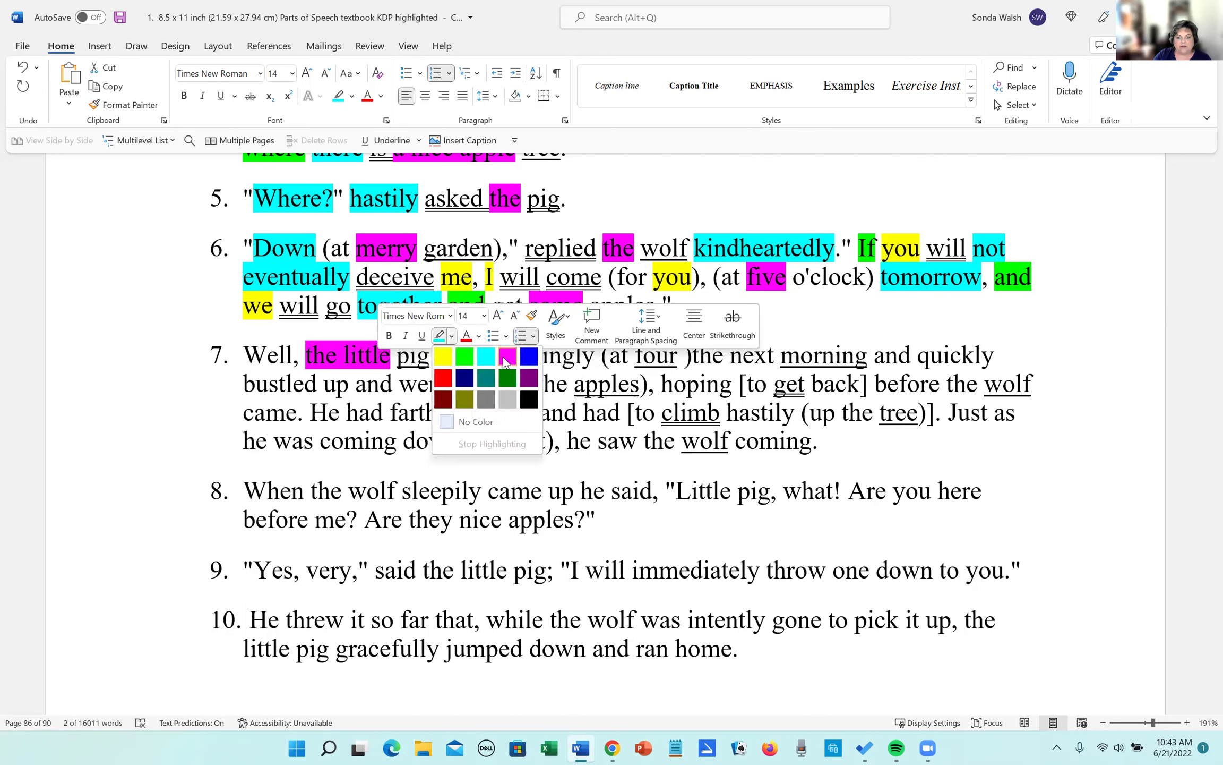
{"action": "left_click", "coordinate": [507, 358]}
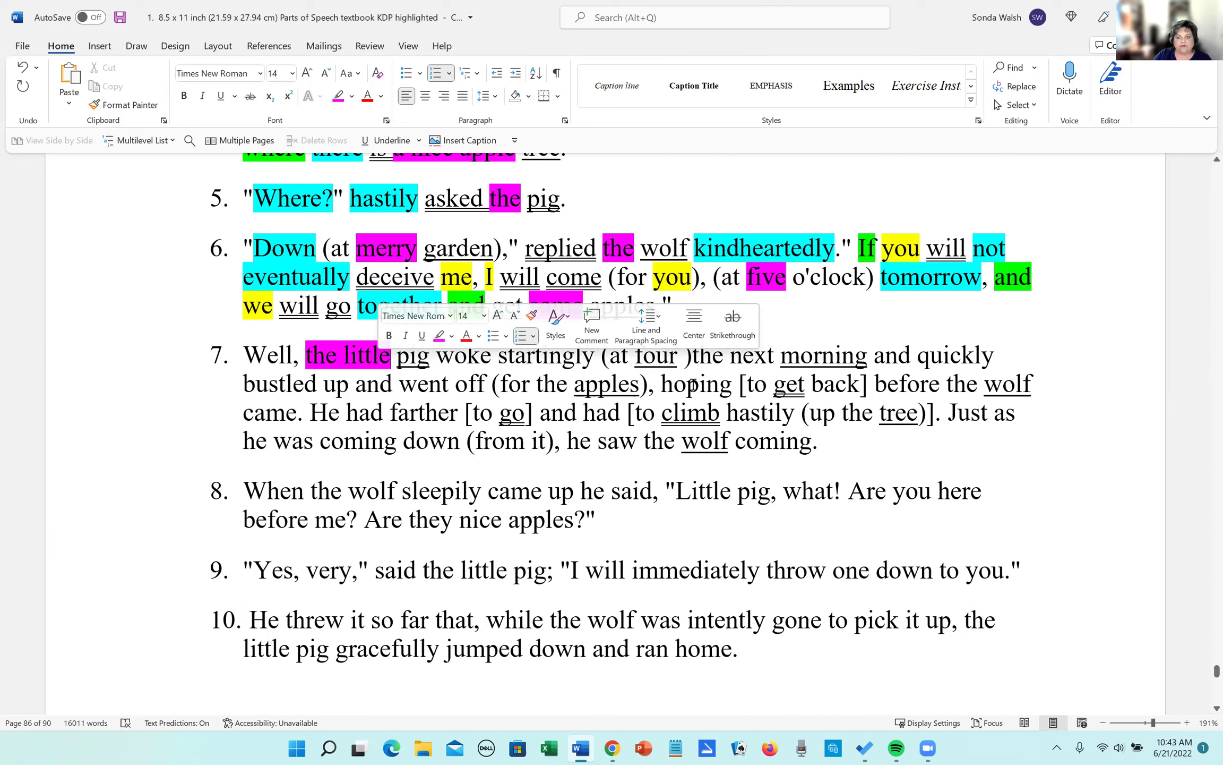
{"action": "left_click", "coordinate": [693, 356]}
{"action": "left_click_drag", "start_coordinate": [699, 356], "coordinate": [788, 355]}
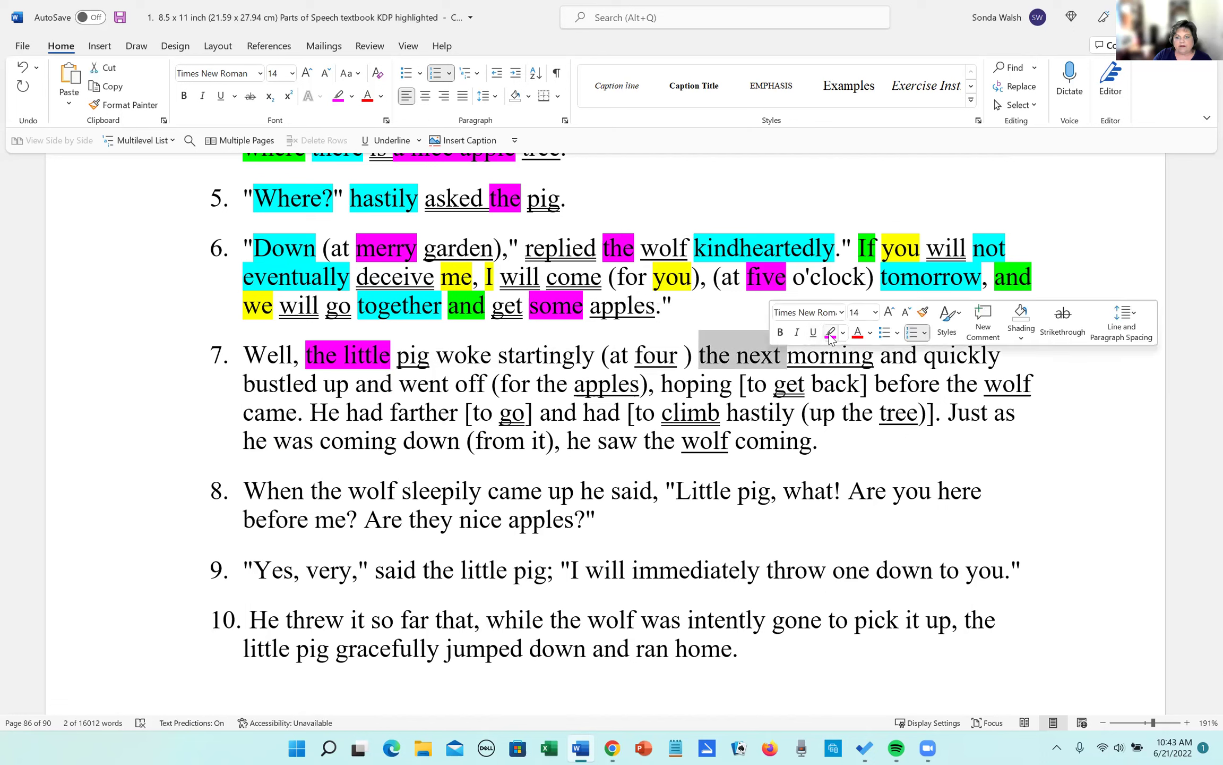
{"action": "left_click", "coordinate": [831, 333]}
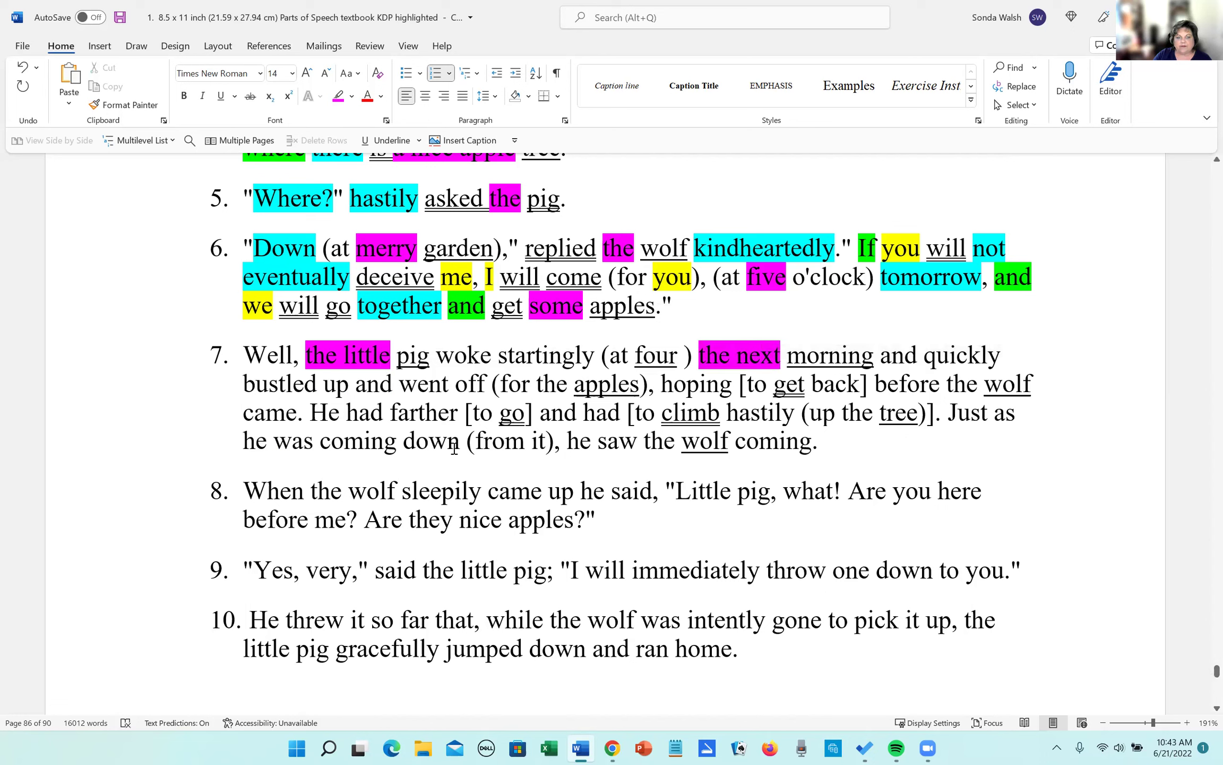
Highlight "the" in pink before "apples", "tree" and both occurrences of "wolf" in sentence 7.
{"action": "left_click_drag", "start_coordinate": [538, 384], "coordinate": [567, 384]}
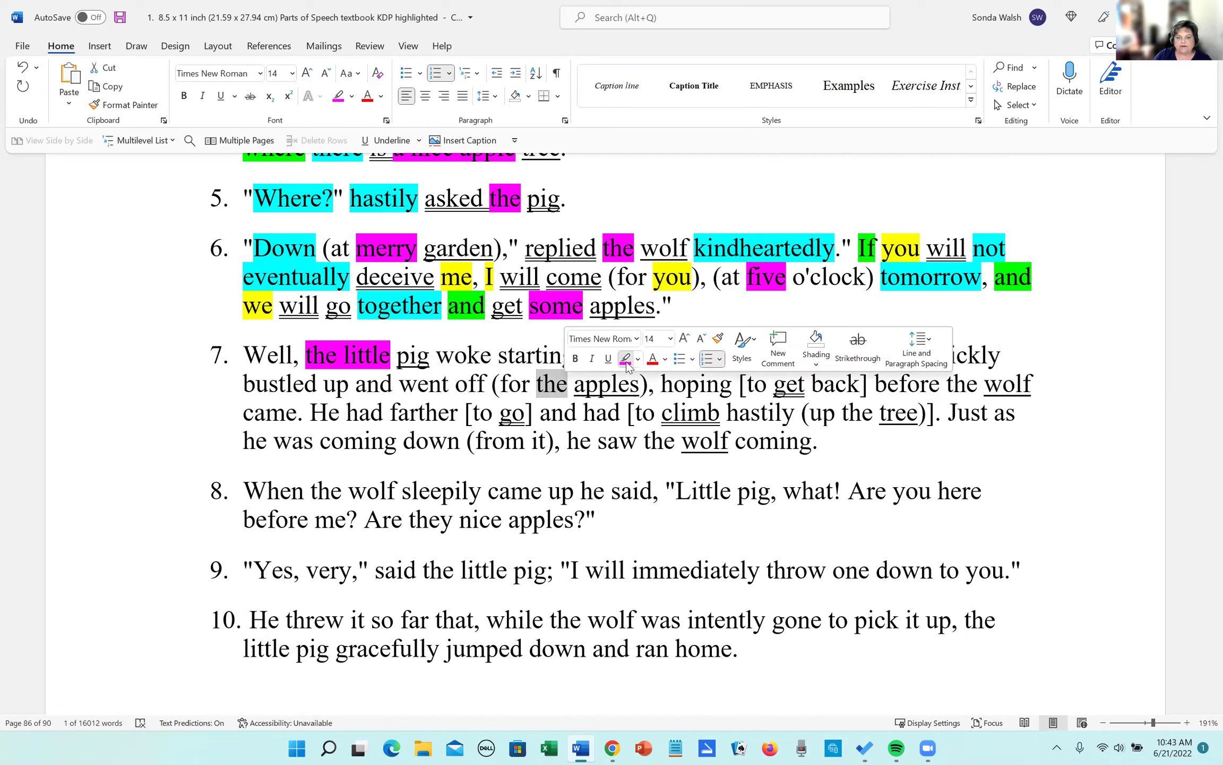
{"action": "left_click", "coordinate": [626, 360]}
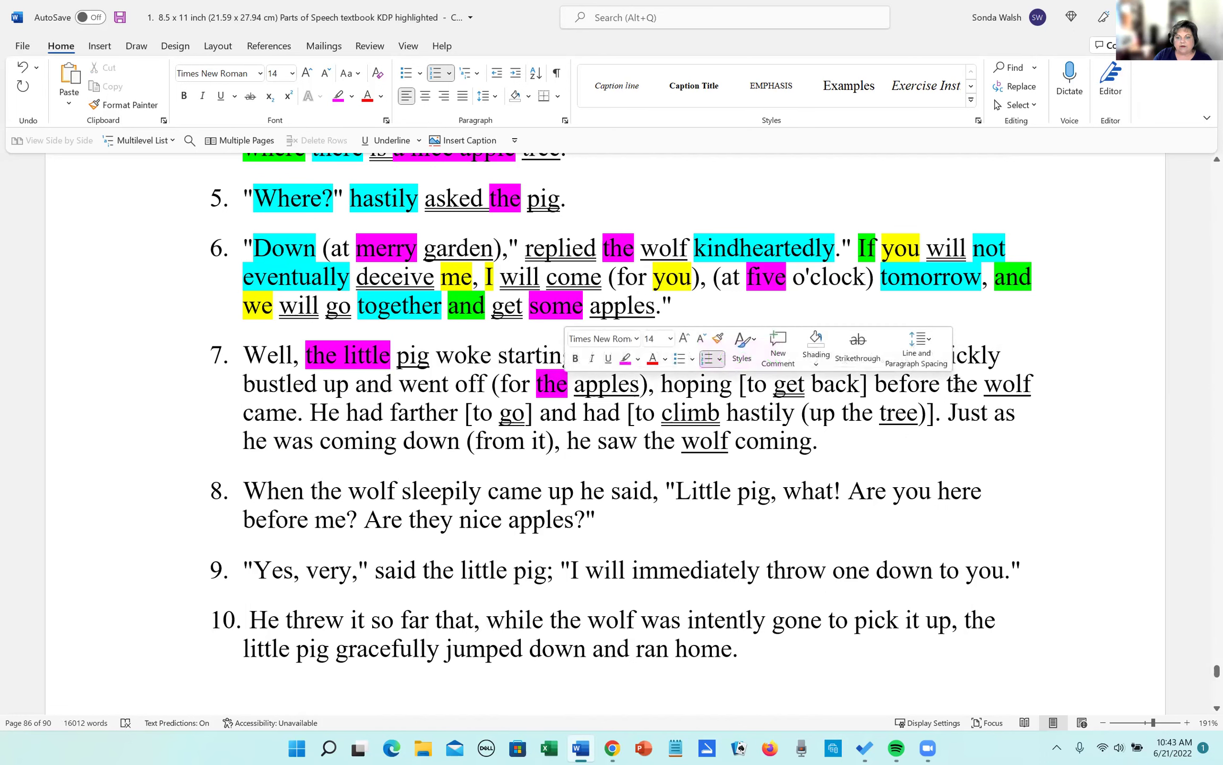
{"action": "left_click_drag", "start_coordinate": [947, 384], "coordinate": [978, 384]}
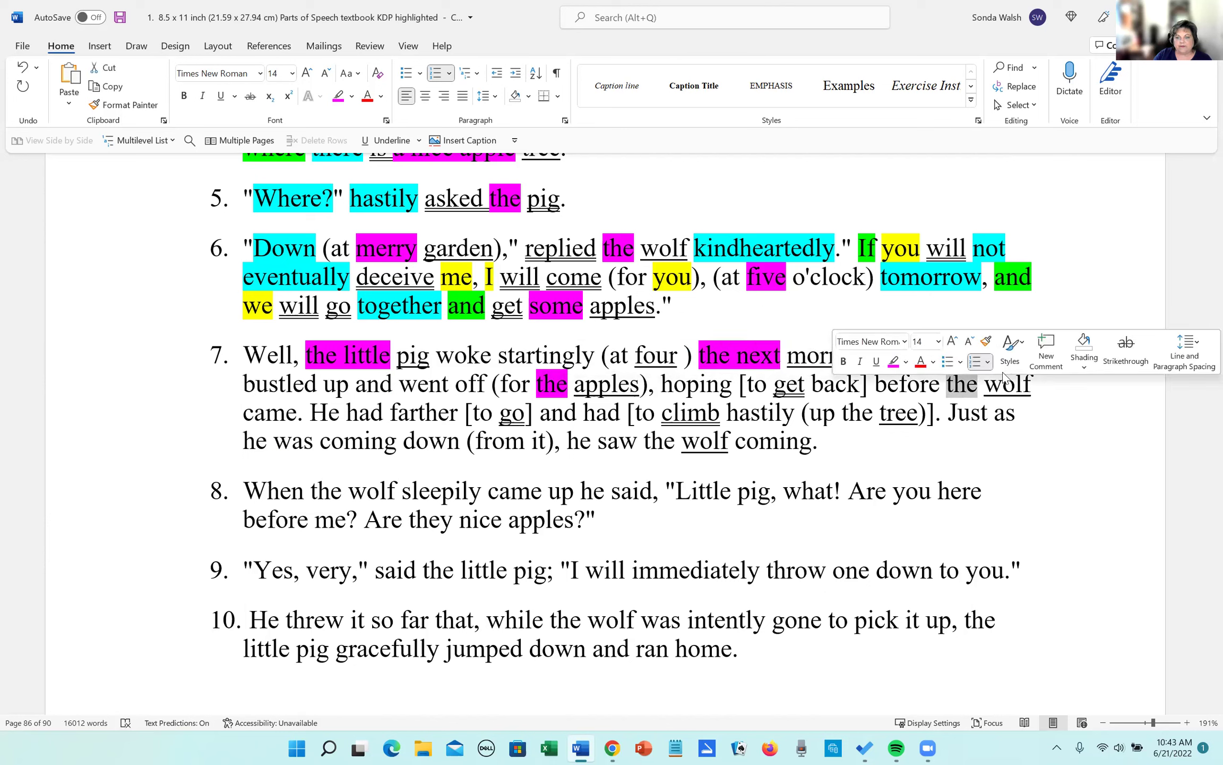
{"action": "left_click", "coordinate": [894, 361]}
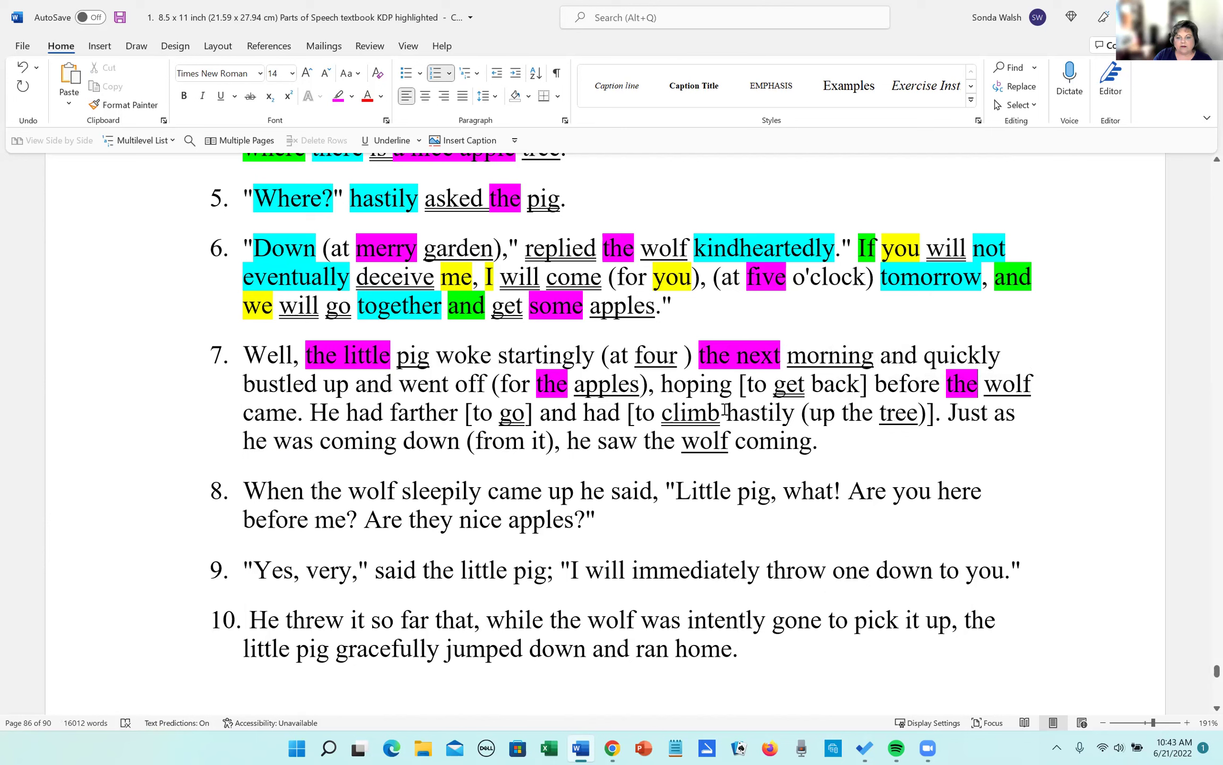
{"action": "left_click_drag", "start_coordinate": [842, 412], "coordinate": [874, 413]}
{"action": "left_click", "coordinate": [895, 392]}
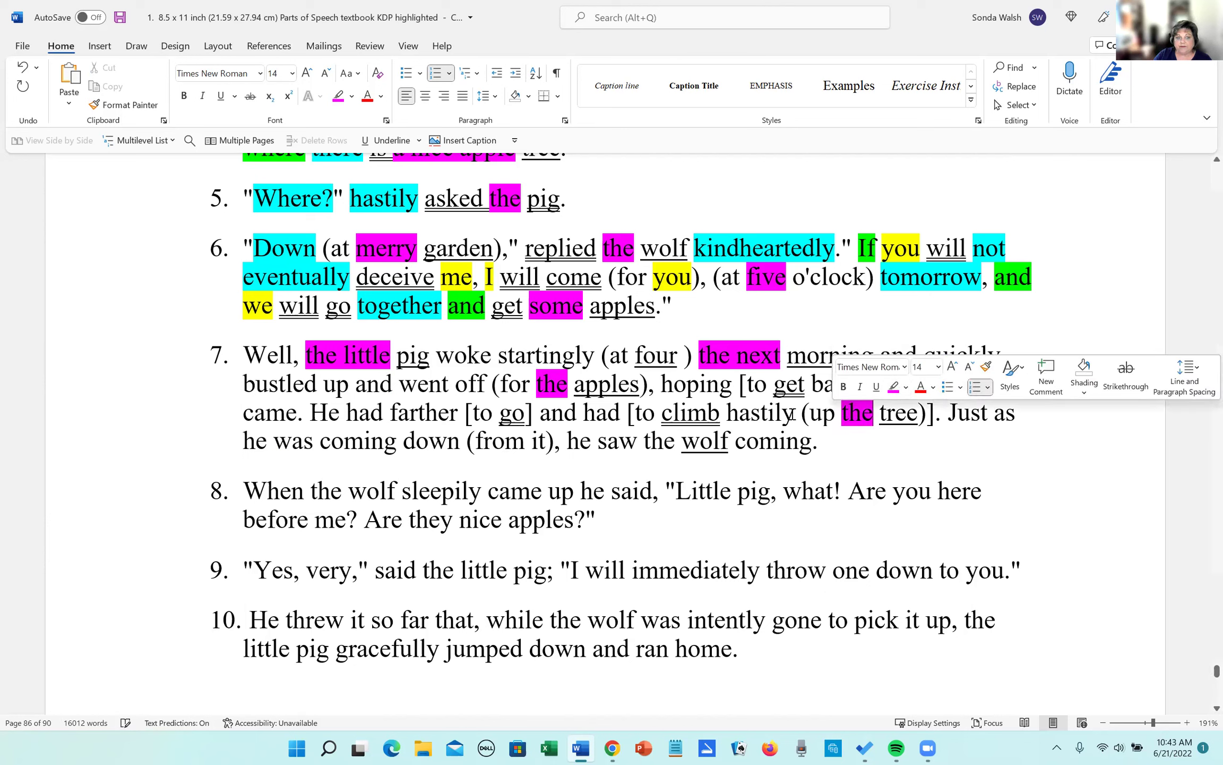
{"action": "left_click_drag", "start_coordinate": [644, 441], "coordinate": [680, 441]}
{"action": "left_click", "coordinate": [739, 415]}
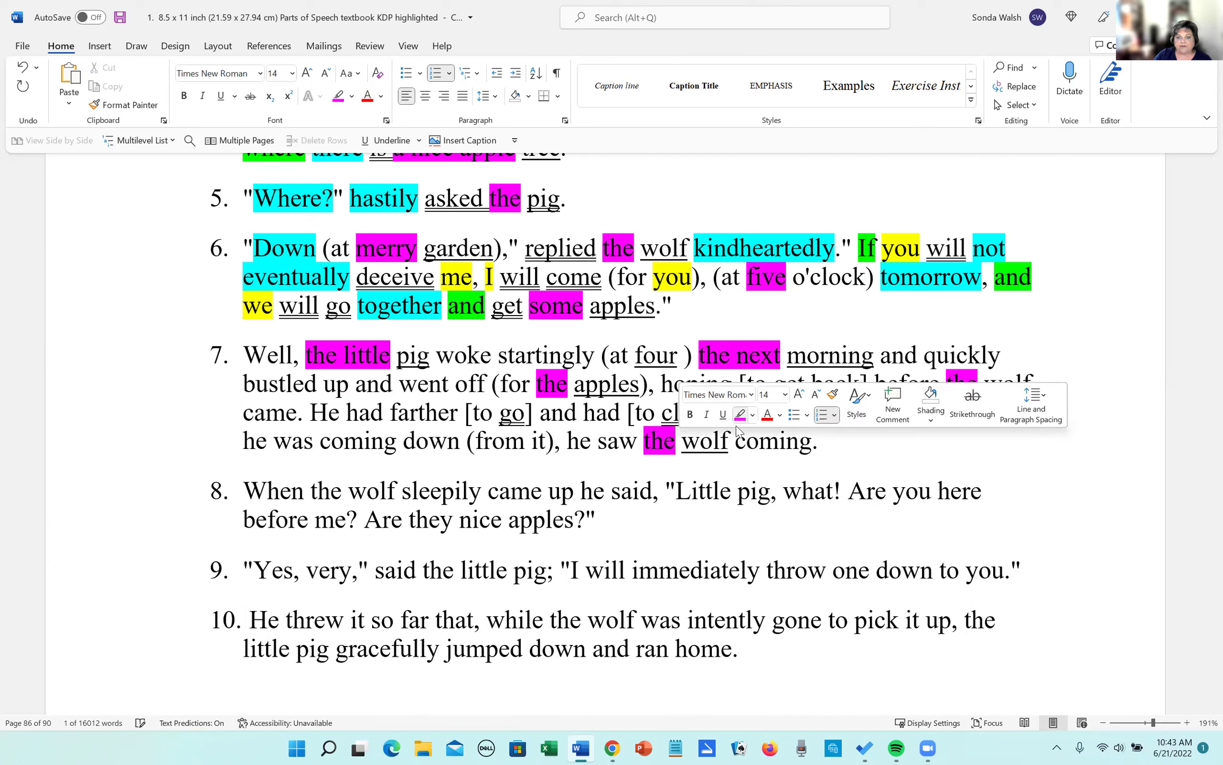
{"action": "left_click", "coordinate": [687, 470]}
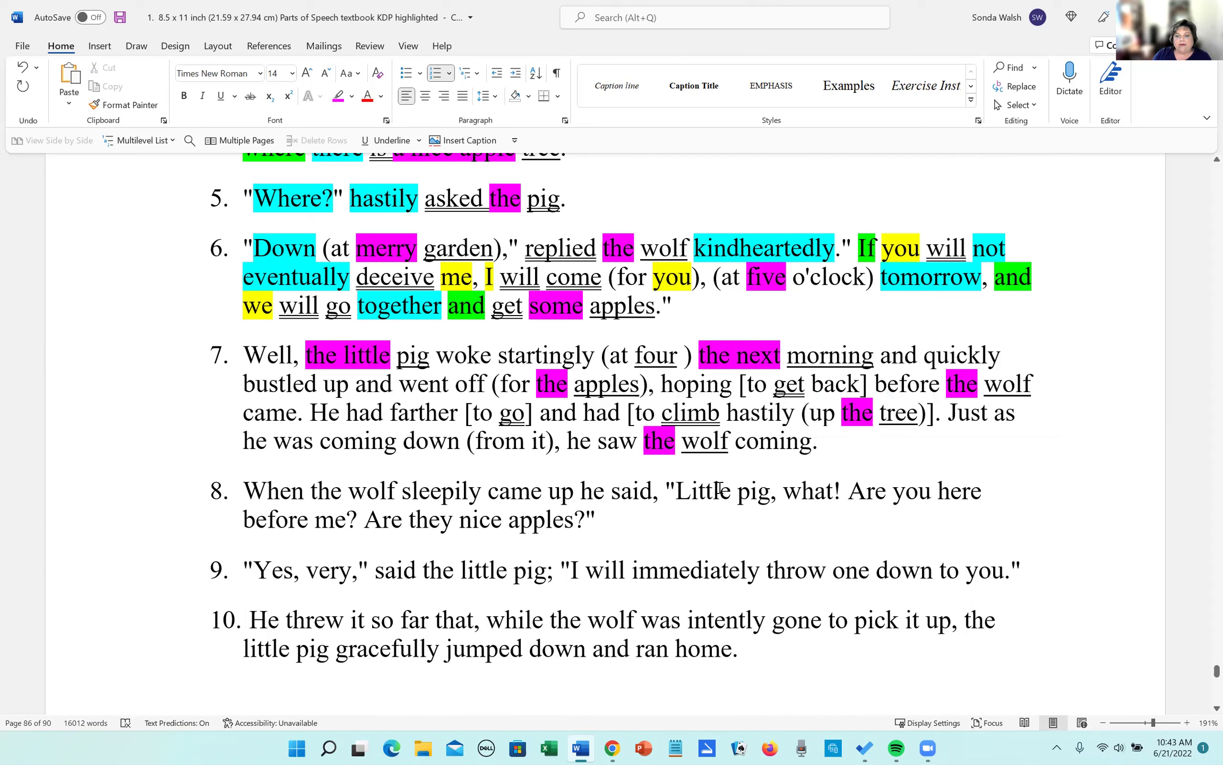
Highlight "coming" at the end of sentence 7 in pink as an adjective.
{"action": "left_click_drag", "start_coordinate": [740, 443], "coordinate": [815, 445]}
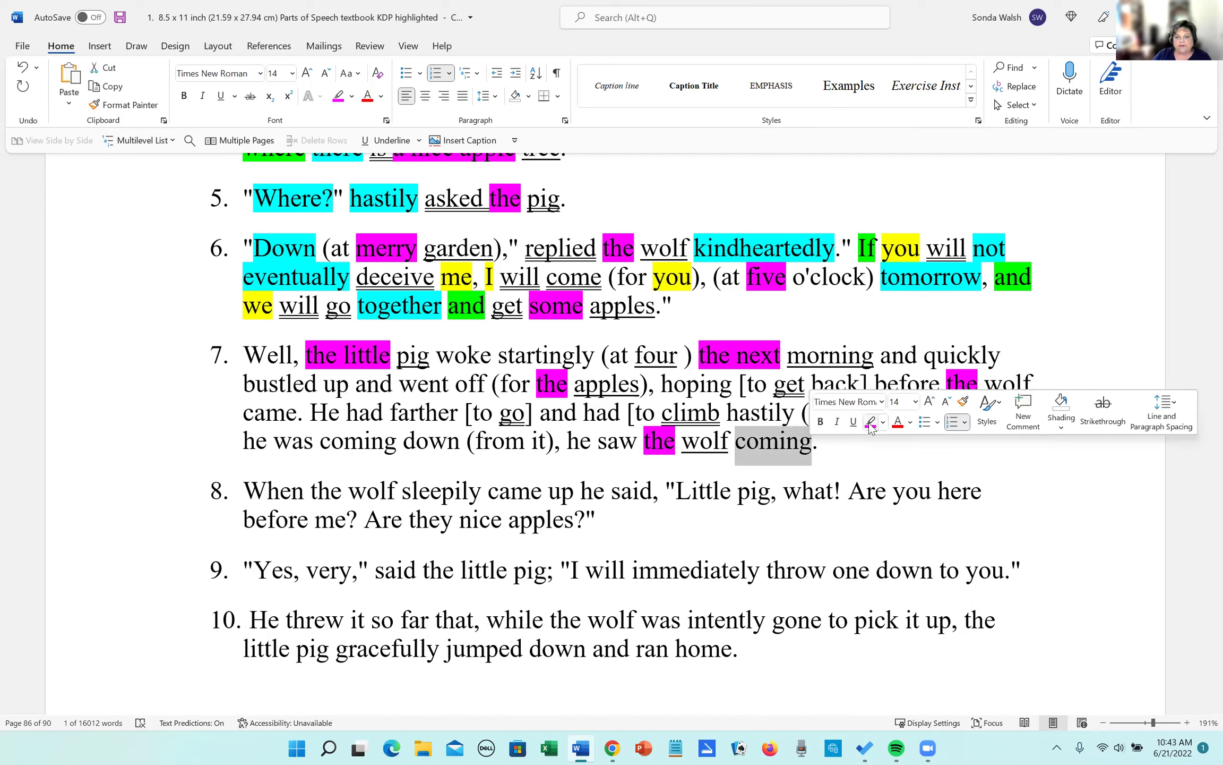
{"action": "left_click", "coordinate": [869, 422]}
{"action": "left_click", "coordinate": [805, 491]}
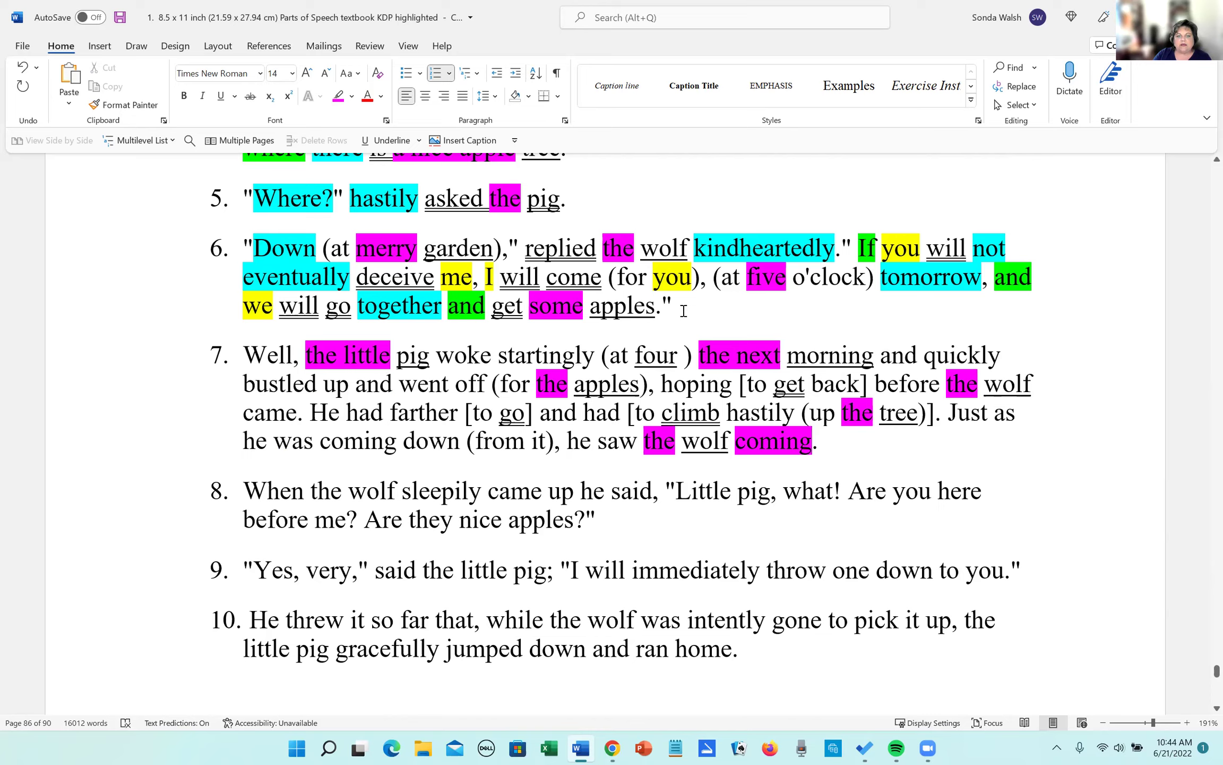
Highlight the pronouns "He" before "had farther" and "he" before "was coming" in sentence 7 in yellow.
{"action": "scroll", "coordinate": [684, 312], "scroll_direction": "up", "scroll_amount": 1}
{"action": "scroll", "coordinate": [684, 311], "scroll_direction": "up", "scroll_amount": 5}
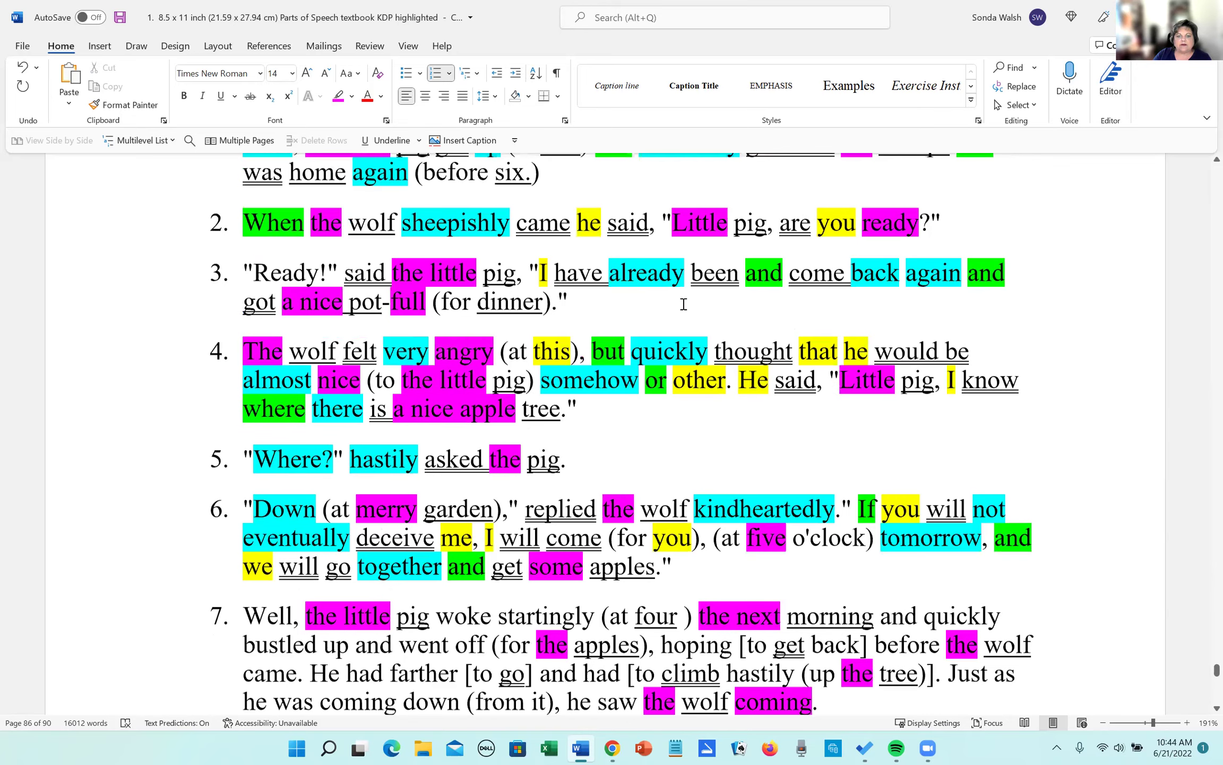
{"action": "scroll", "coordinate": [684, 304], "scroll_direction": "up", "scroll_amount": 3}
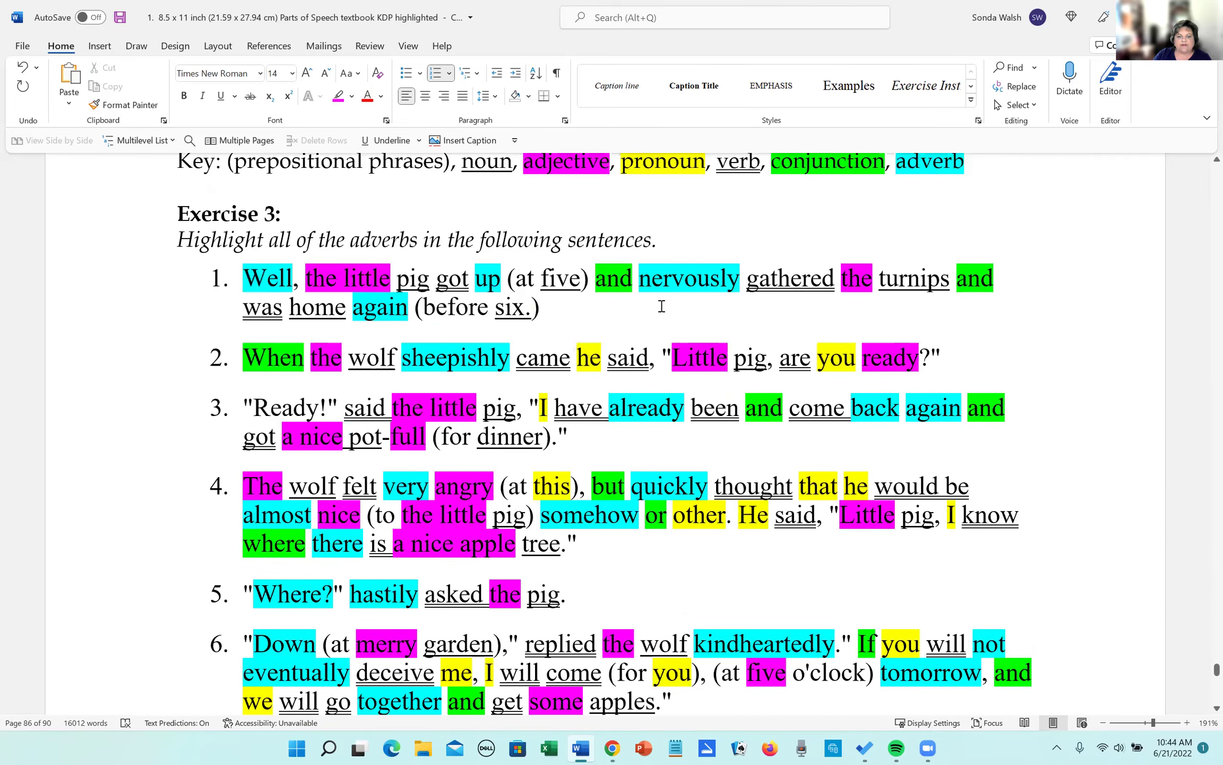
{"action": "scroll", "coordinate": [661, 305], "scroll_direction": "down", "scroll_amount": 9}
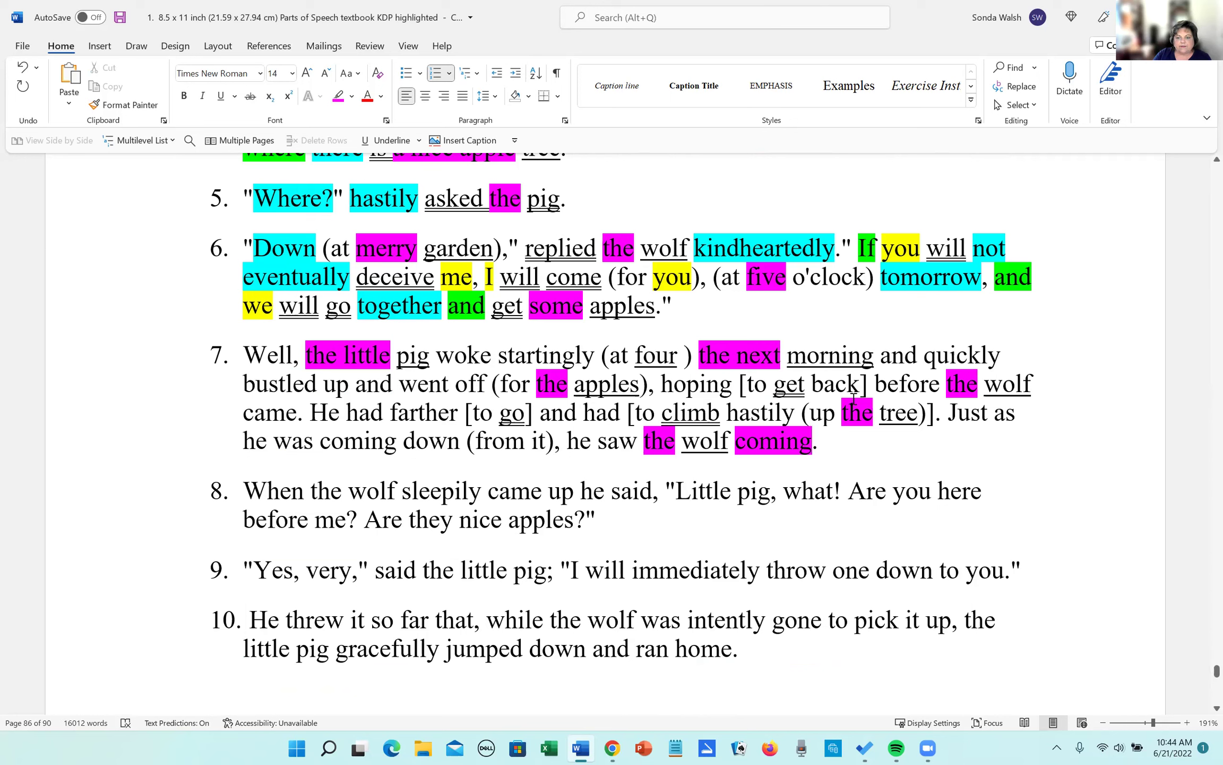
{"action": "double_click", "coordinate": [313, 413]}
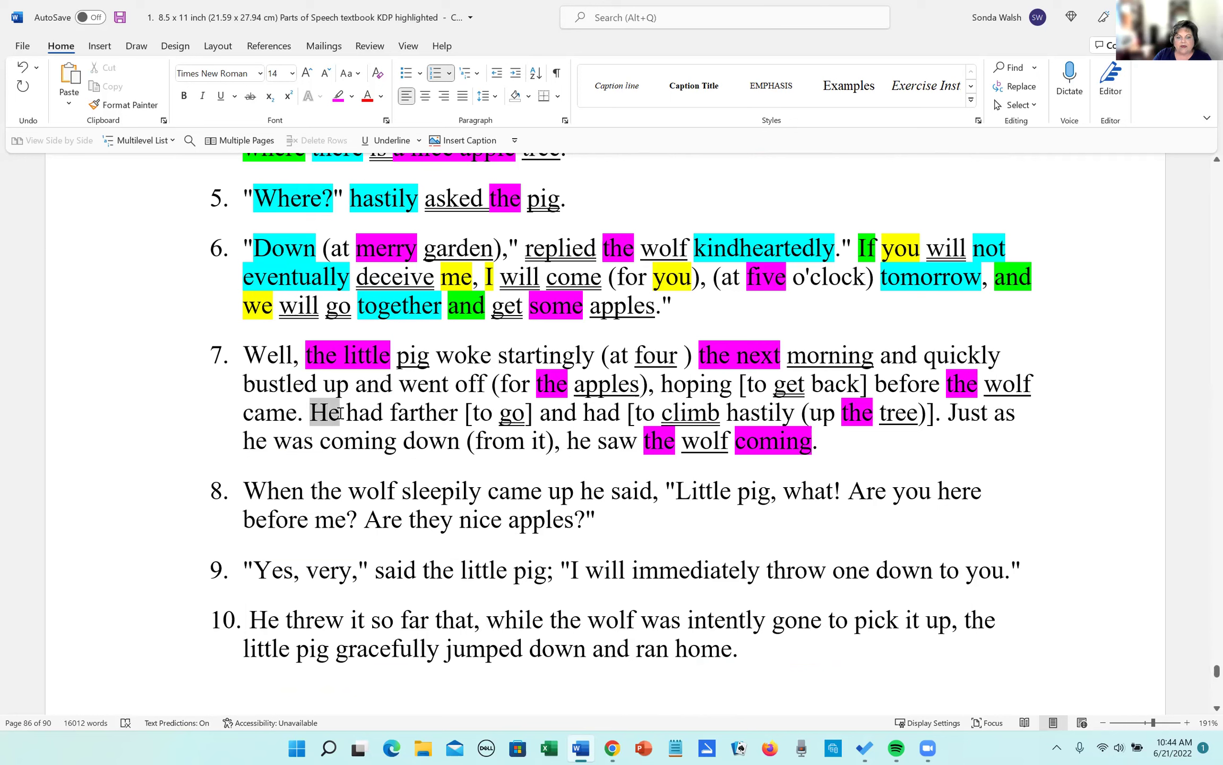
{"action": "left_click", "coordinate": [414, 391]}
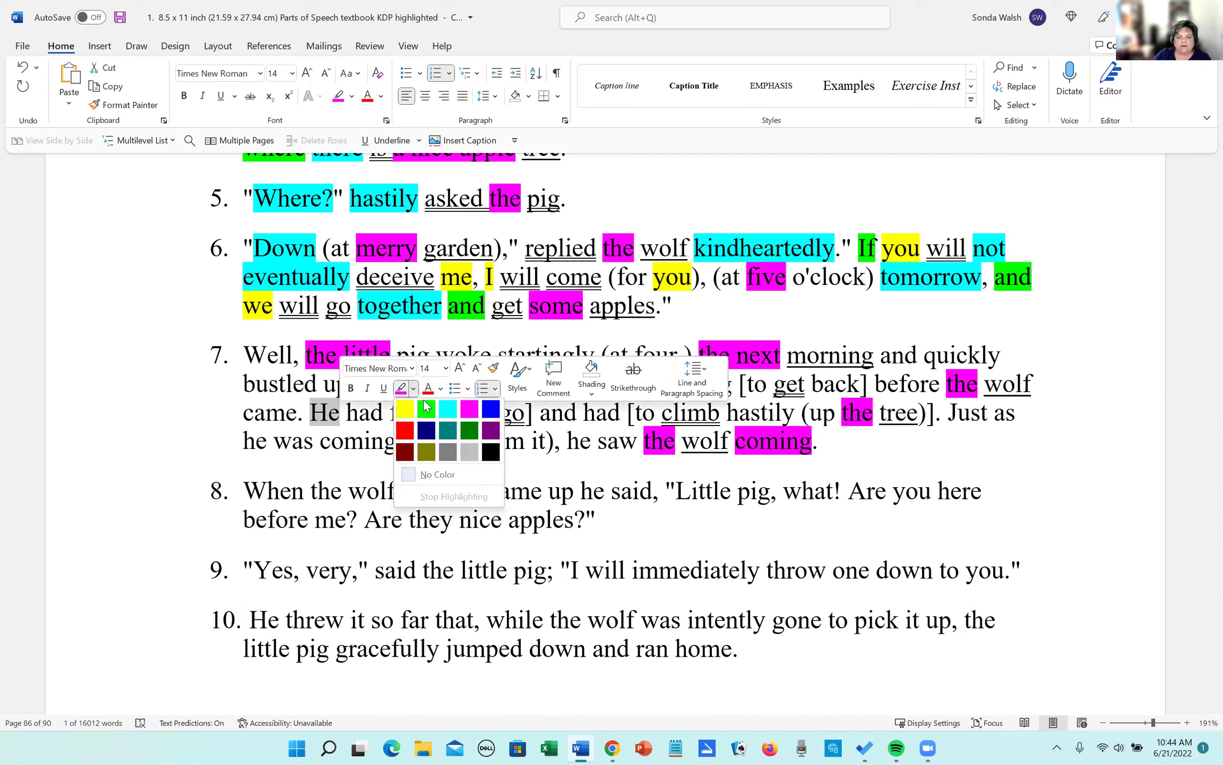
{"action": "left_click", "coordinate": [406, 409]}
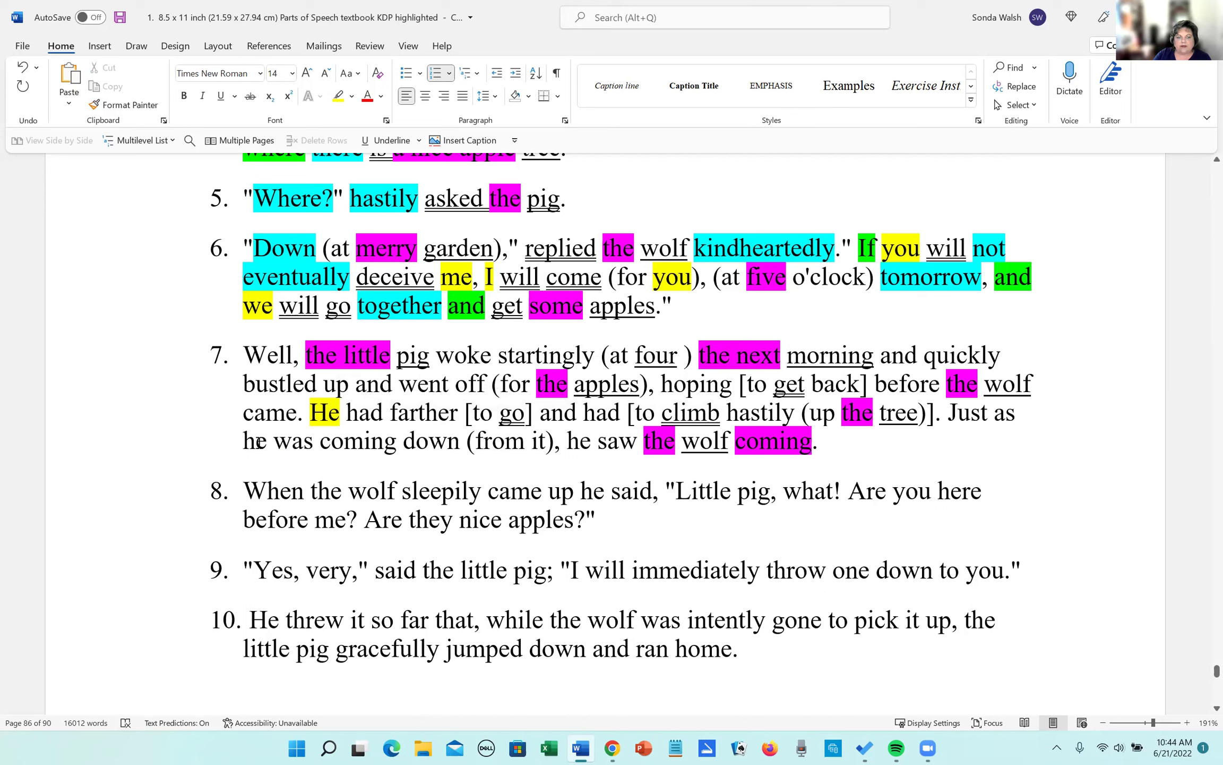
{"action": "left_click_drag", "start_coordinate": [243, 441], "coordinate": [268, 441]}
{"action": "left_click", "coordinate": [327, 418]}
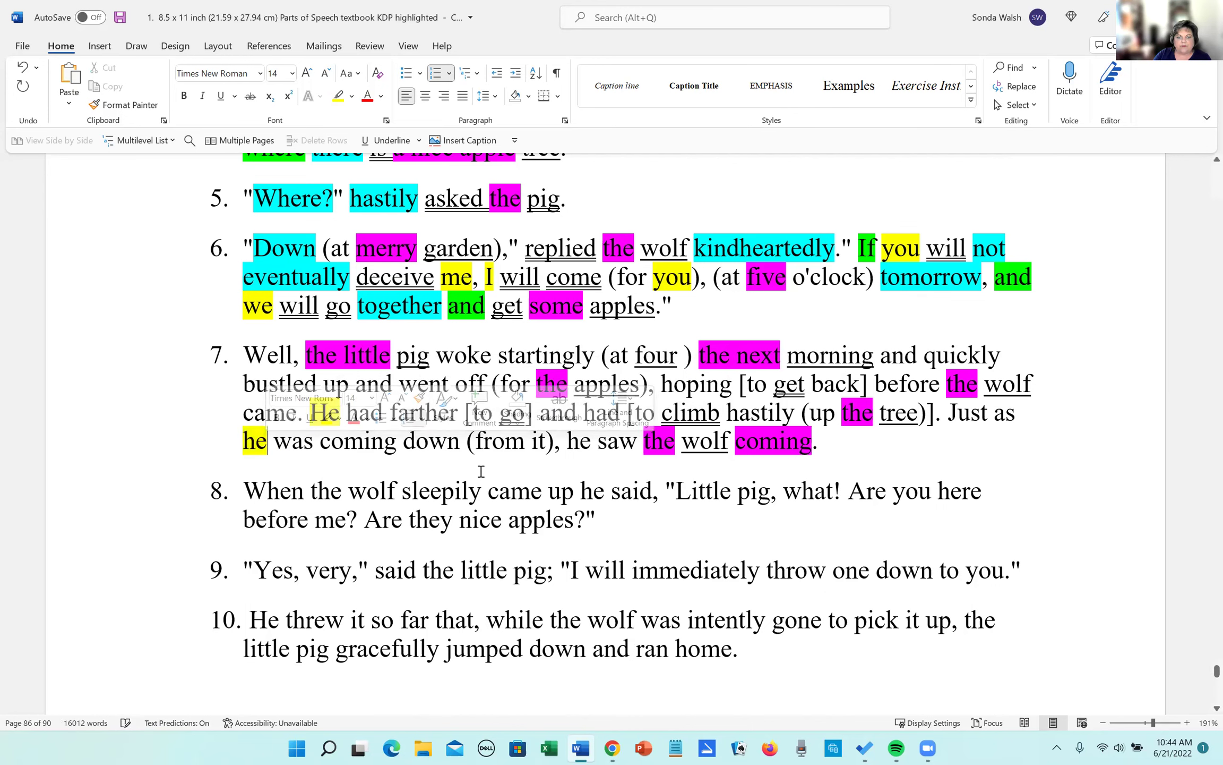
Highlight "it)," and the pronoun "he" before "saw" in sentence 7 in yellow.
{"action": "left_click_drag", "start_coordinate": [532, 442], "coordinate": [566, 441]}
{"action": "left_click", "coordinate": [602, 419]}
{"action": "left_click", "coordinate": [627, 419]}
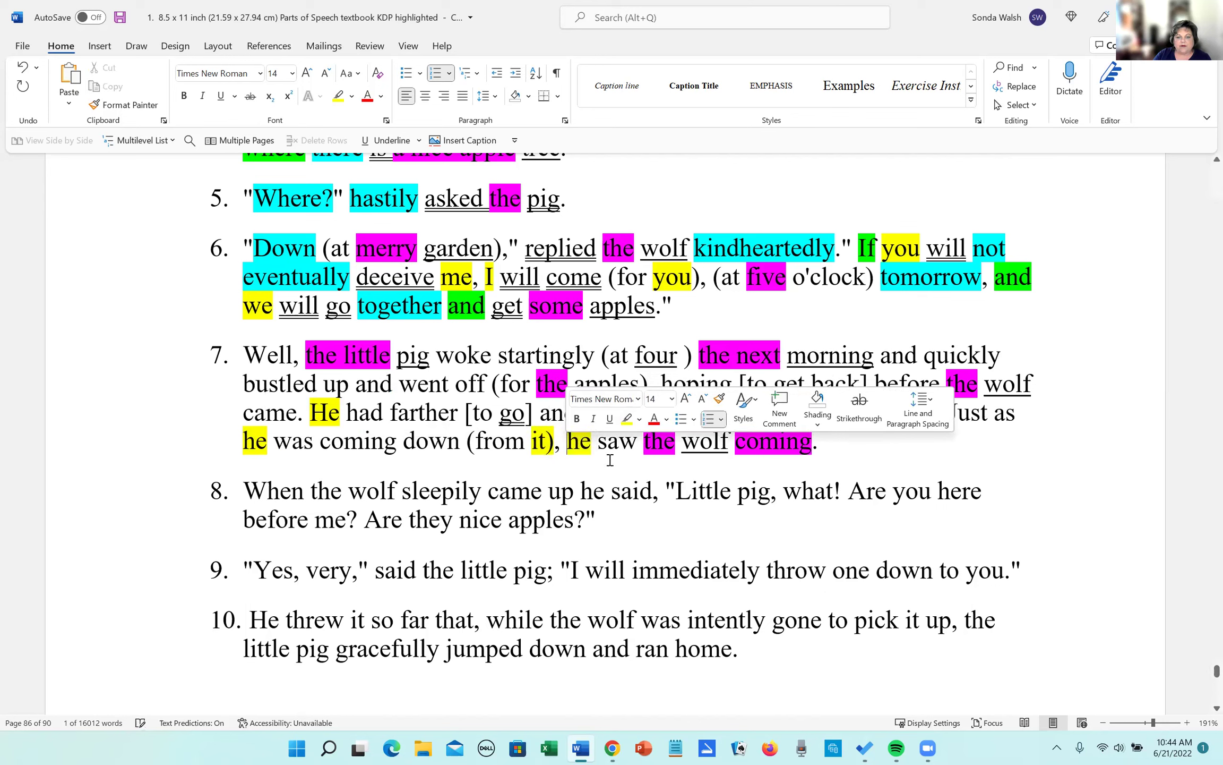
{"action": "left_click", "coordinate": [607, 466]}
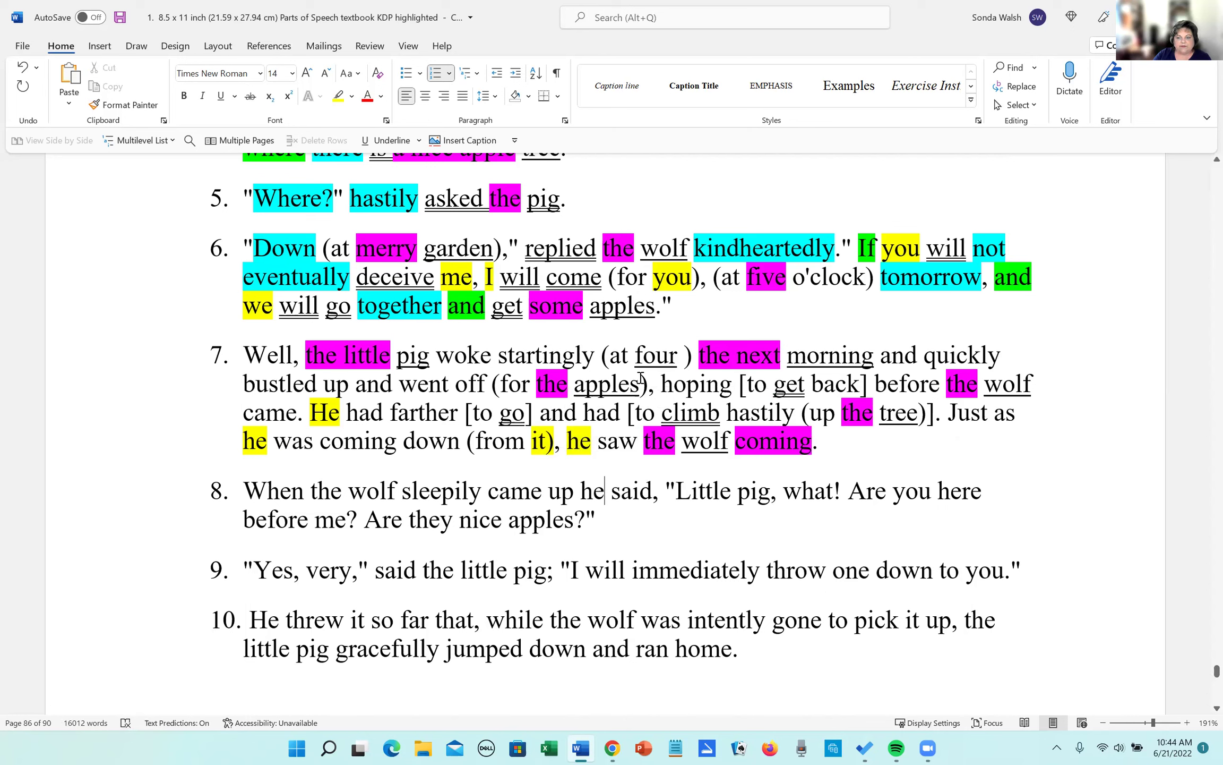
Highlight the conjunction "and" before "quickly" and before "went off" in sentence 7 in green.
{"action": "left_click_drag", "start_coordinate": [879, 356], "coordinate": [918, 355]}
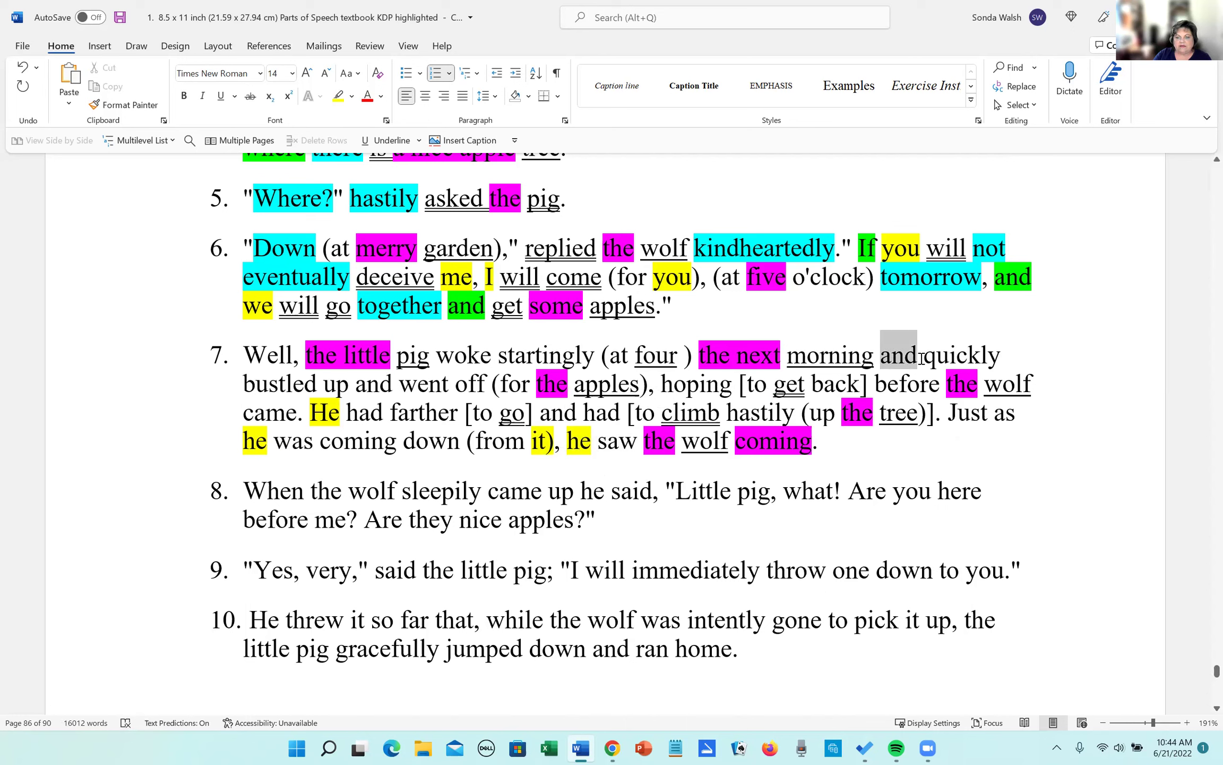
{"action": "left_click", "coordinate": [906, 335]}
{"action": "left_click", "coordinate": [923, 355]}
{"action": "left_click_drag", "start_coordinate": [355, 384], "coordinate": [393, 383]}
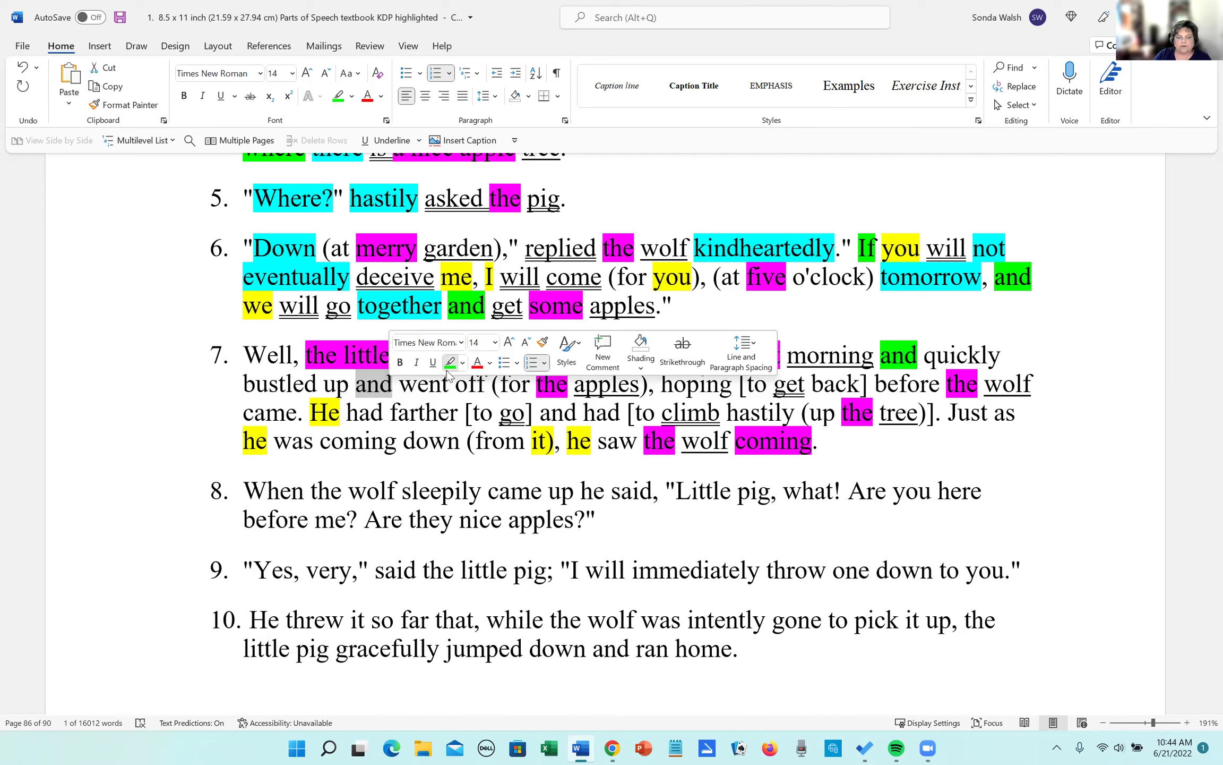
{"action": "left_click", "coordinate": [450, 363]}
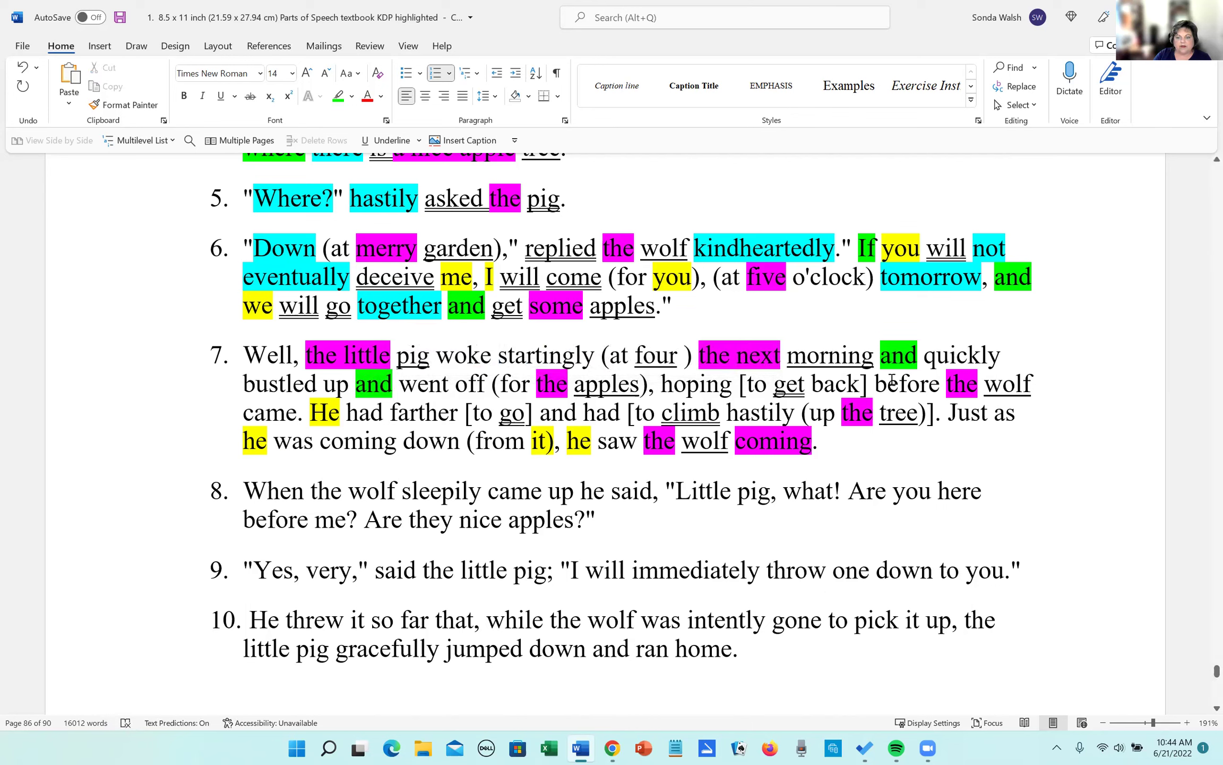
Highlight the conjunctions "before", "and" before "had [to climb", and "as" after "Just" in sentence 7 in green.
{"action": "left_click_drag", "start_coordinate": [876, 383], "coordinate": [936, 387]}
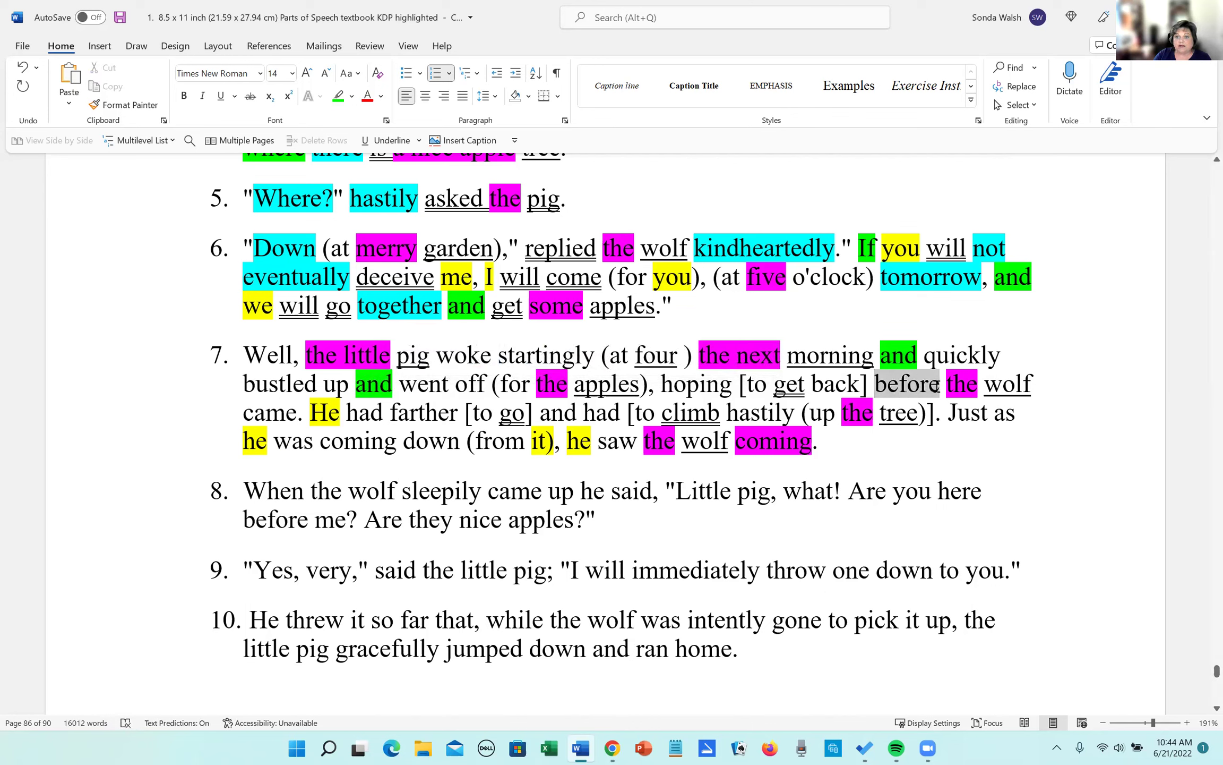
{"action": "left_click", "coordinate": [894, 363]}
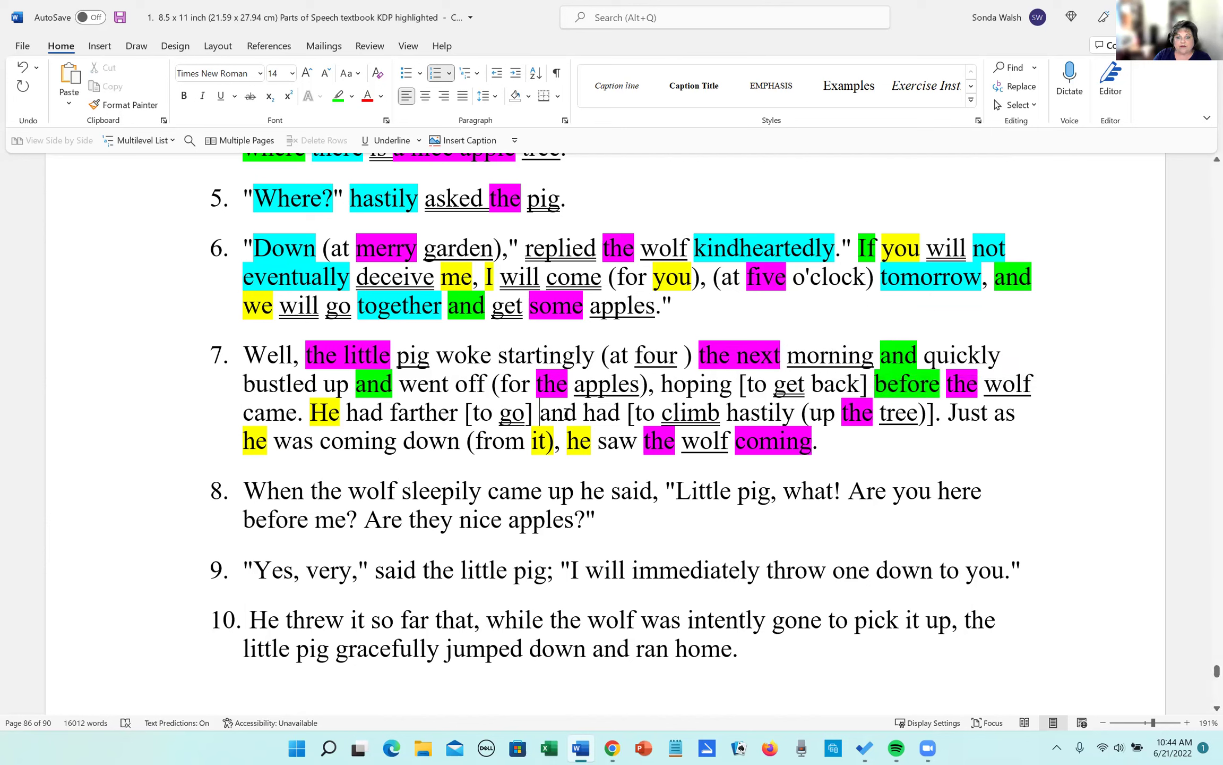
{"action": "left_click_drag", "start_coordinate": [539, 413], "coordinate": [581, 414]}
{"action": "left_click", "coordinate": [642, 392]}
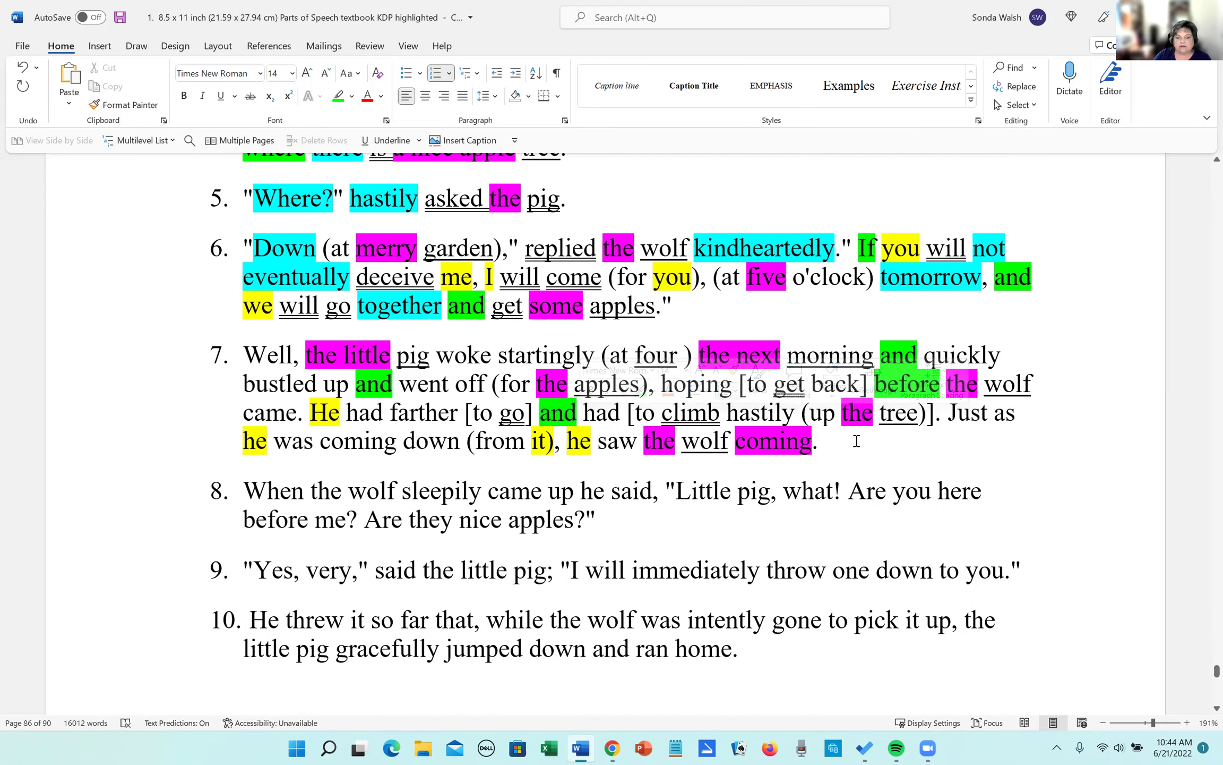
{"action": "left_click_drag", "start_coordinate": [995, 414], "coordinate": [1015, 419]}
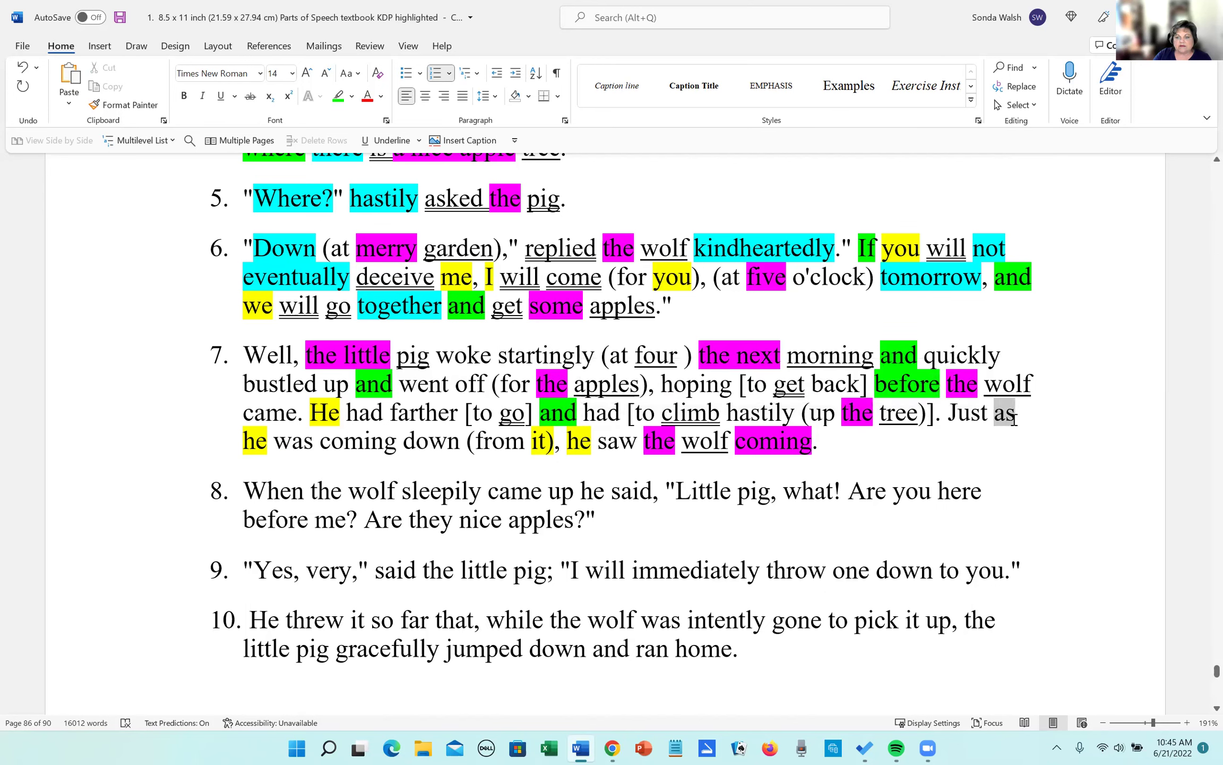
{"action": "left_click", "coordinate": [894, 396]}
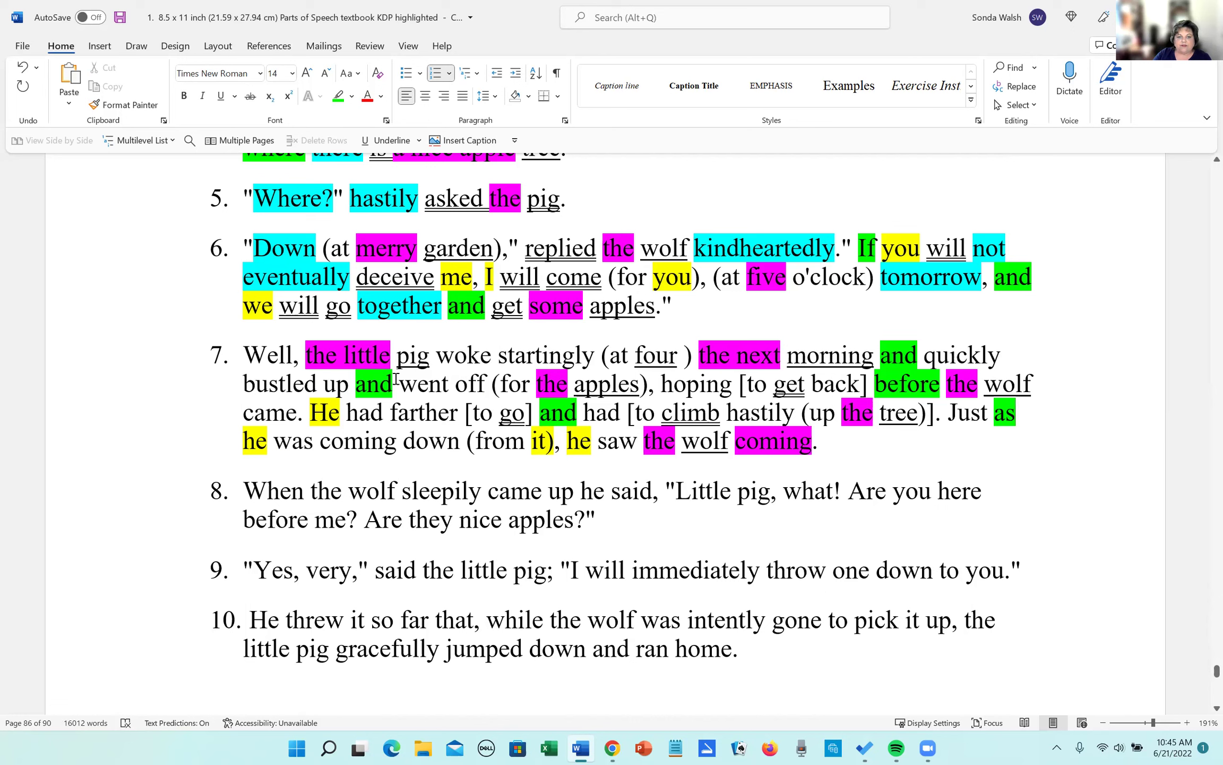
Double-underline the verbs "woke", "bustled" and "went" in sentence 7.
{"action": "left_click_drag", "start_coordinate": [435, 356], "coordinate": [491, 356]}
{"action": "left_click", "coordinate": [378, 138]}
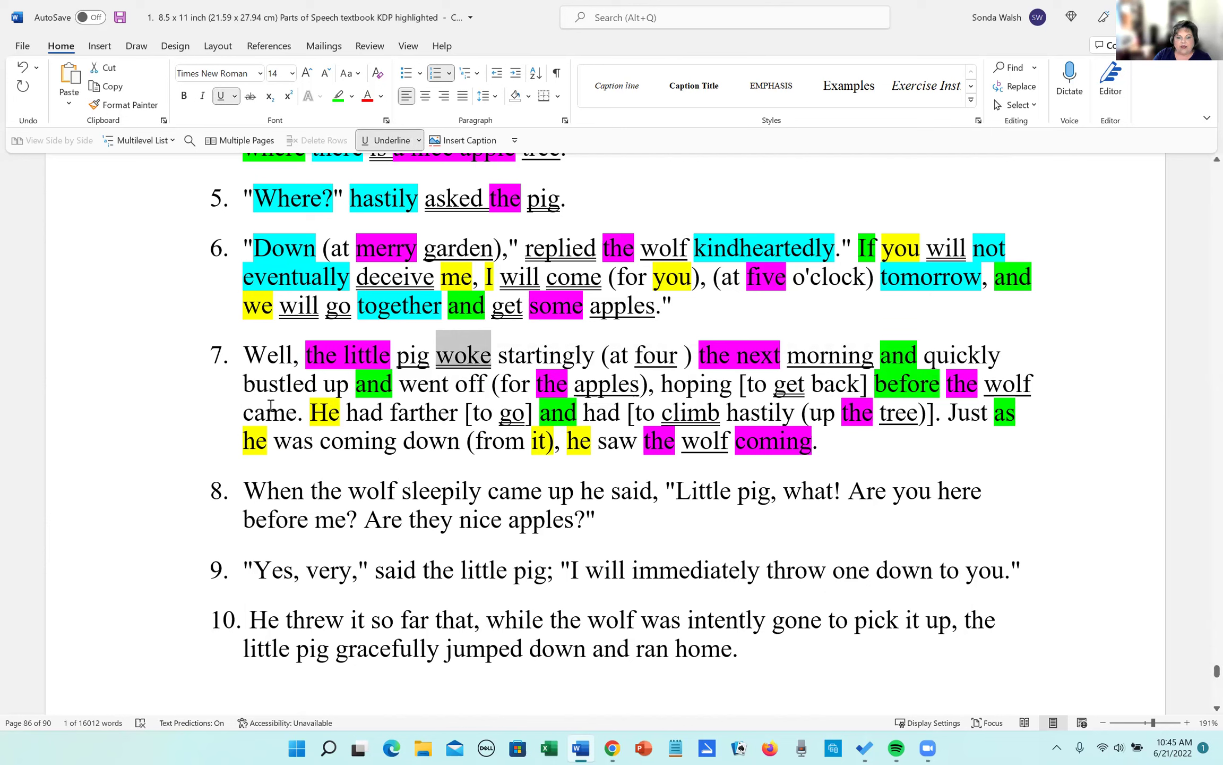
{"action": "left_click_drag", "start_coordinate": [239, 383], "coordinate": [320, 384]}
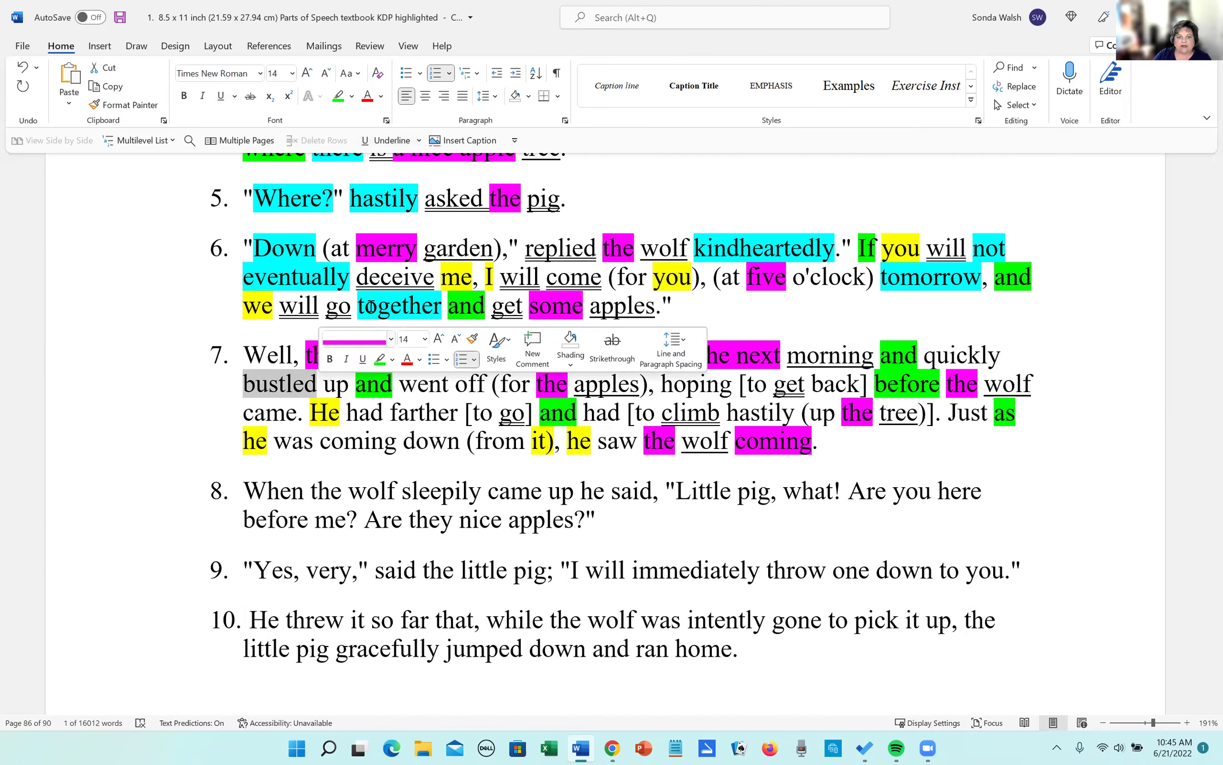
{"action": "left_click", "coordinate": [399, 142]}
{"action": "left_click_drag", "start_coordinate": [399, 383], "coordinate": [451, 384]}
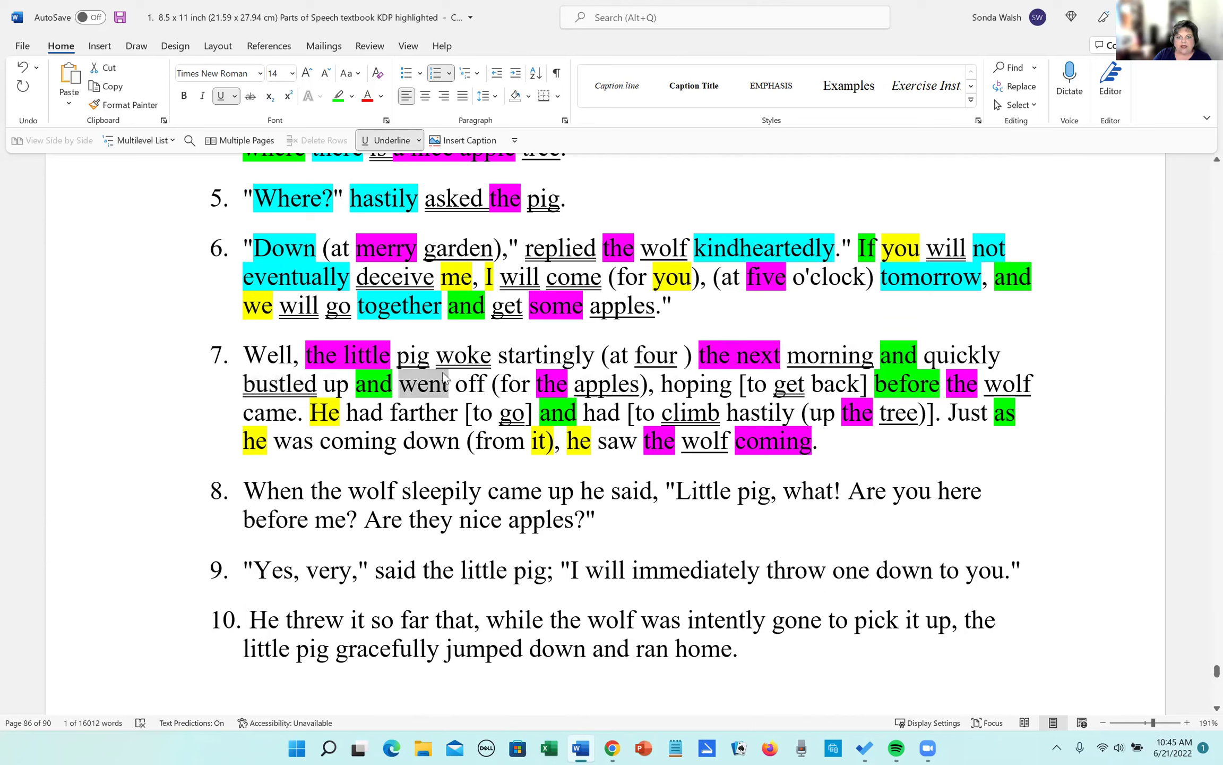
{"action": "left_click", "coordinate": [397, 143]}
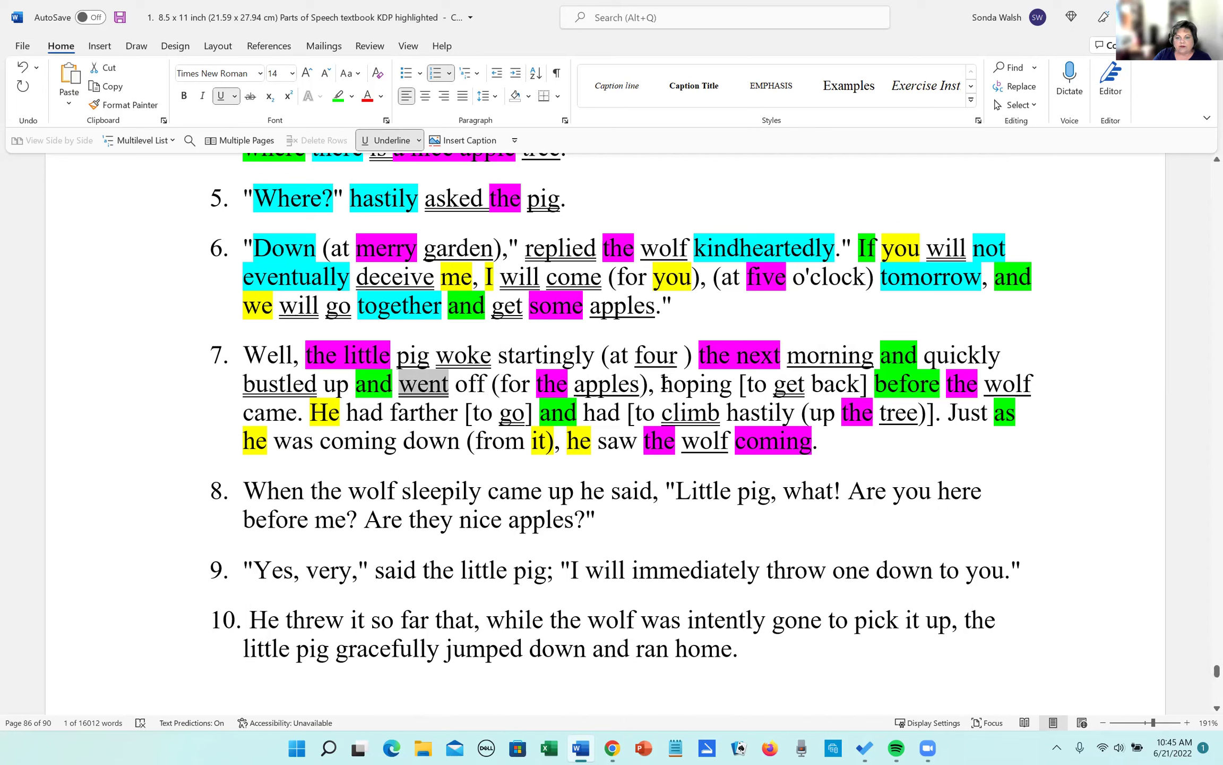
Highlight "hoping" in sentence 7 in pink and double-underline it.
{"action": "left_click_drag", "start_coordinate": [662, 383], "coordinate": [732, 384]}
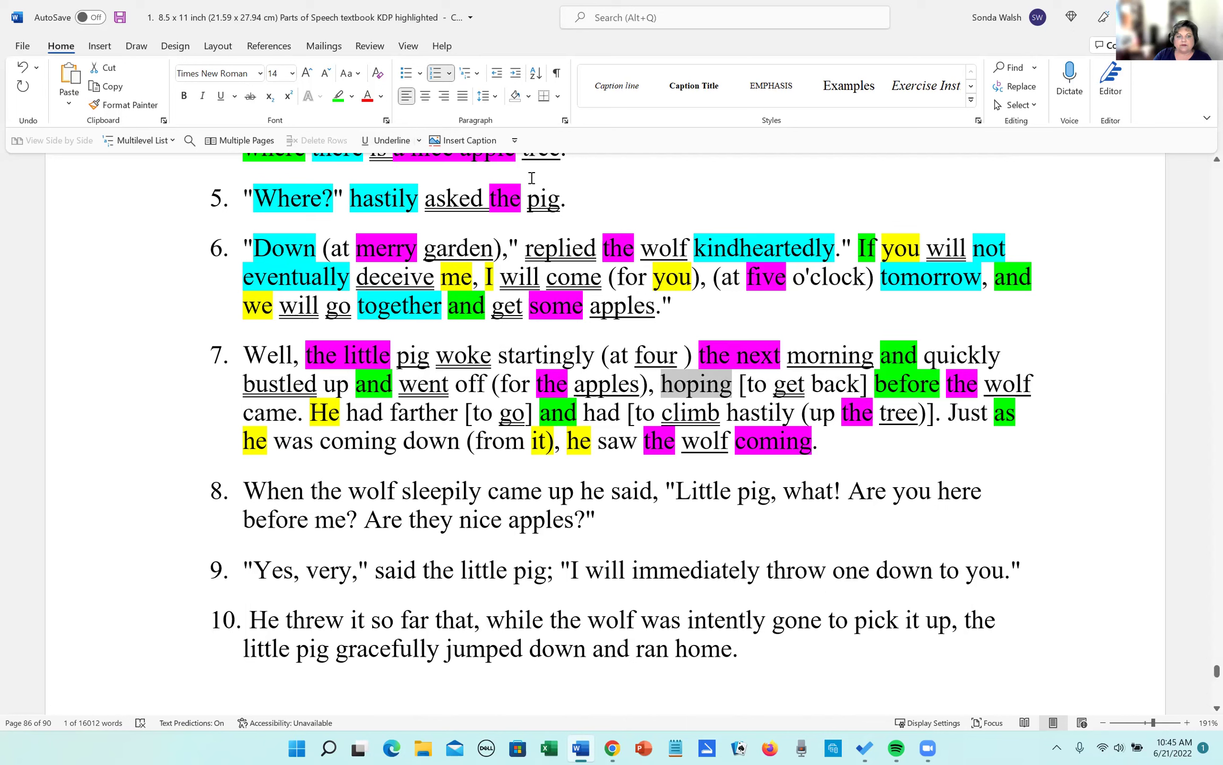
{"action": "left_click", "coordinate": [351, 96]}
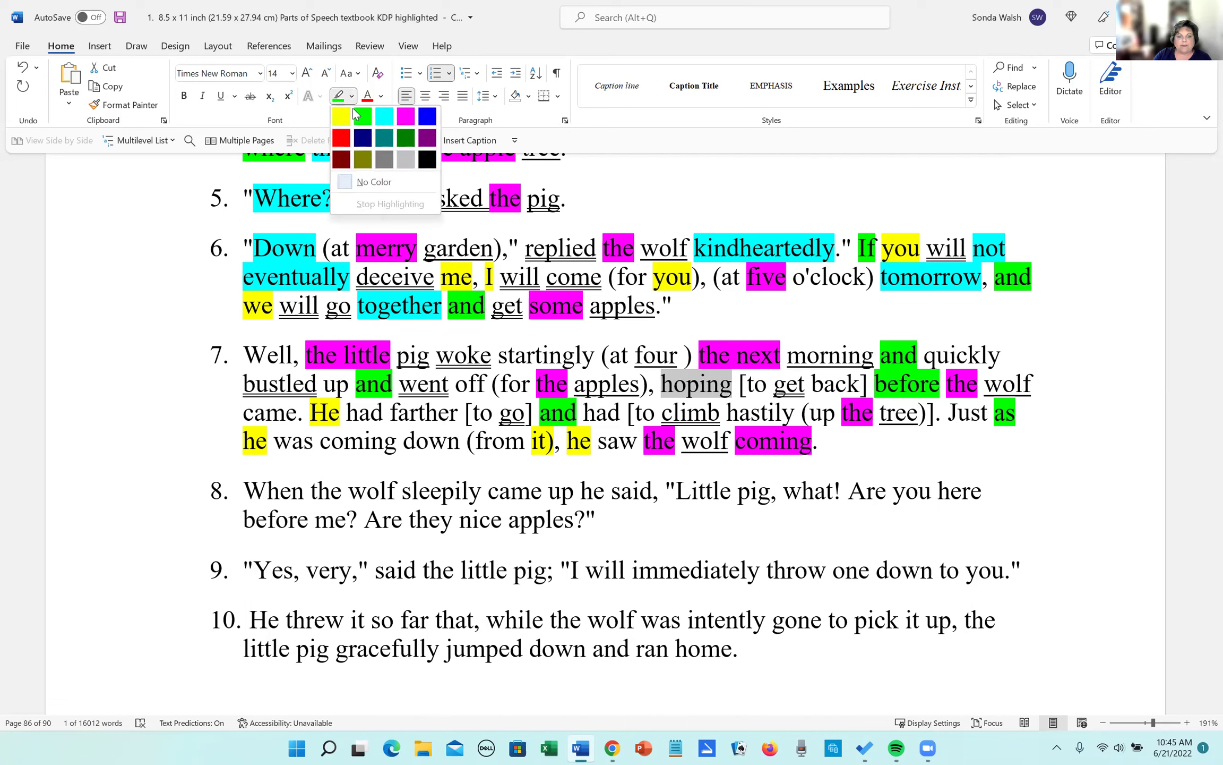
{"action": "left_click", "coordinate": [406, 115]}
{"action": "left_click", "coordinate": [726, 375]}
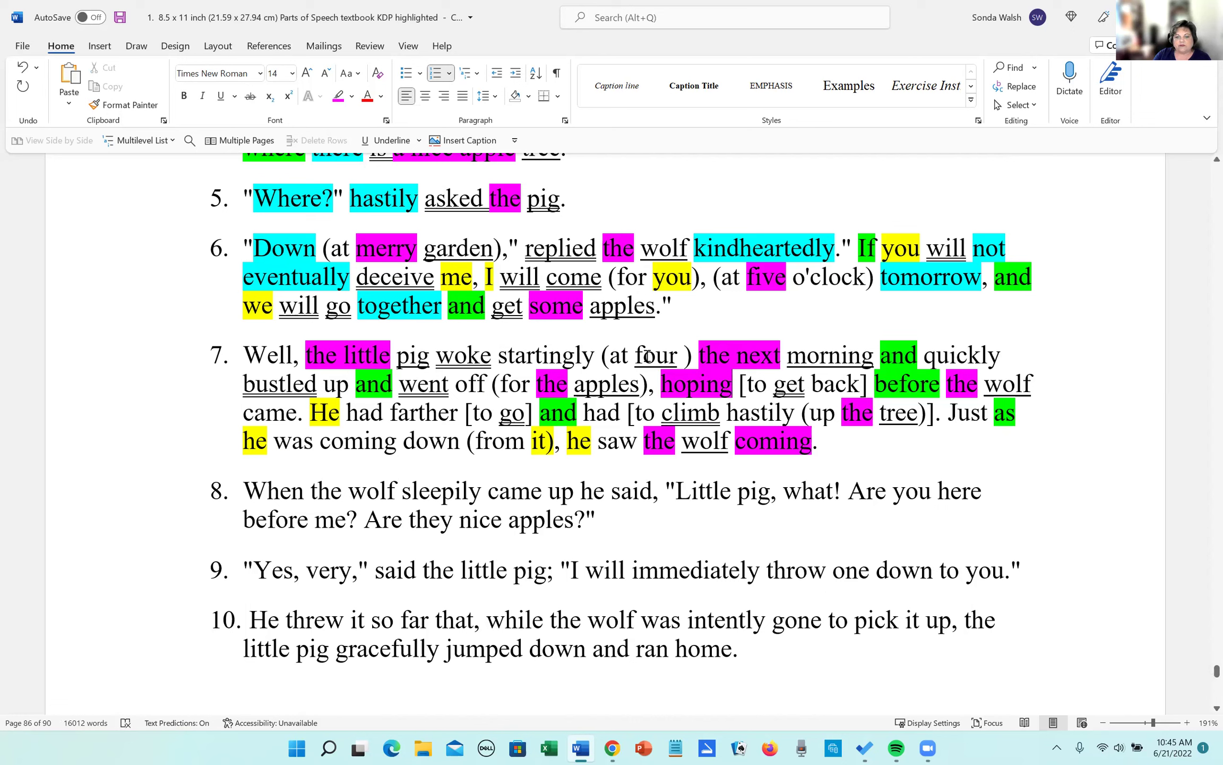
{"action": "left_click_drag", "start_coordinate": [661, 384], "coordinate": [733, 388]}
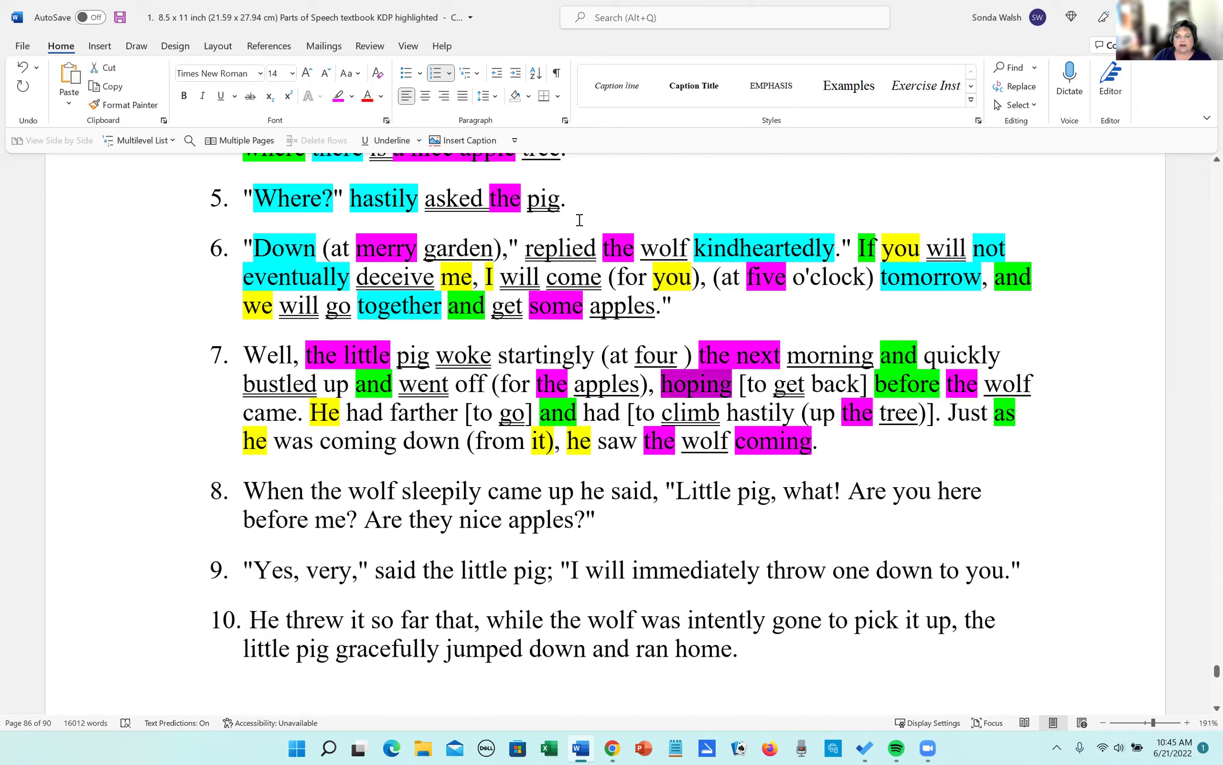
{"action": "left_click", "coordinate": [405, 141]}
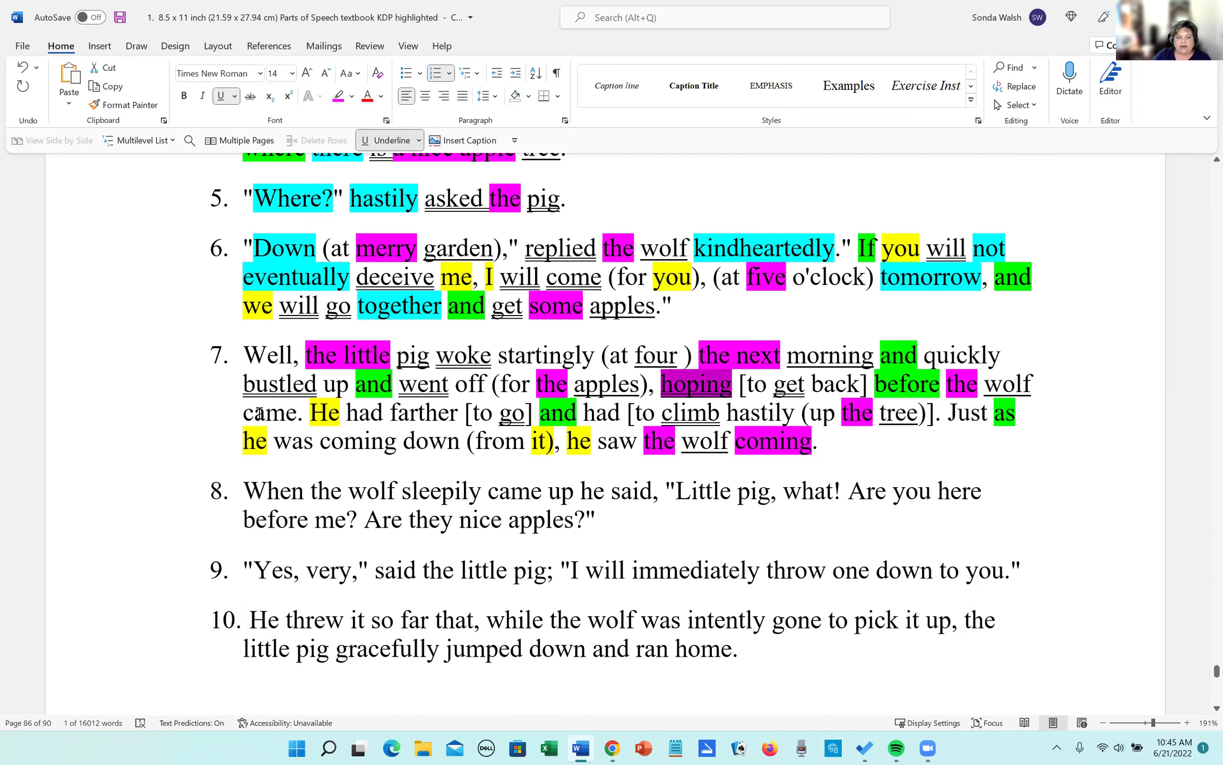
Double-underline "came." and the verb "had" before "farther" and before "[to climb" in sentence 7.
{"action": "left_click_drag", "start_coordinate": [276, 415], "coordinate": [302, 414]}
{"action": "left_click", "coordinate": [391, 142]}
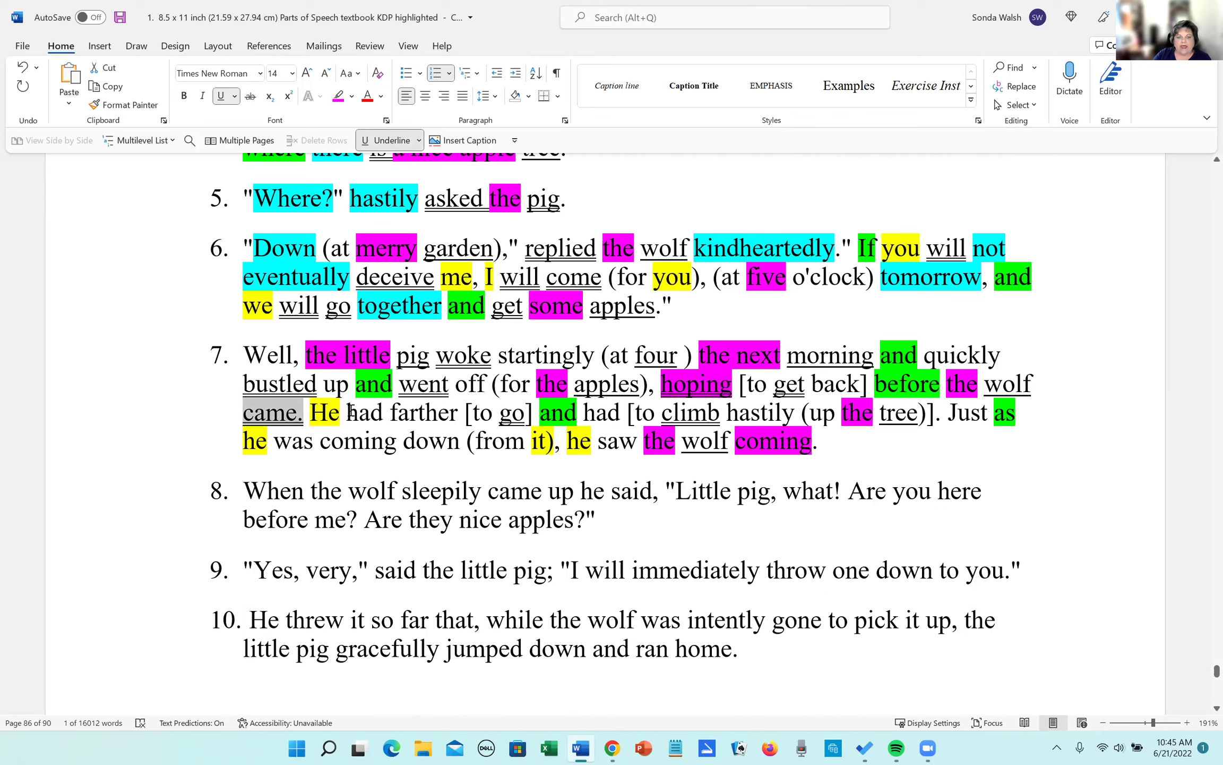
{"action": "left_click_drag", "start_coordinate": [347, 414], "coordinate": [383, 413]}
{"action": "left_click", "coordinate": [391, 141]}
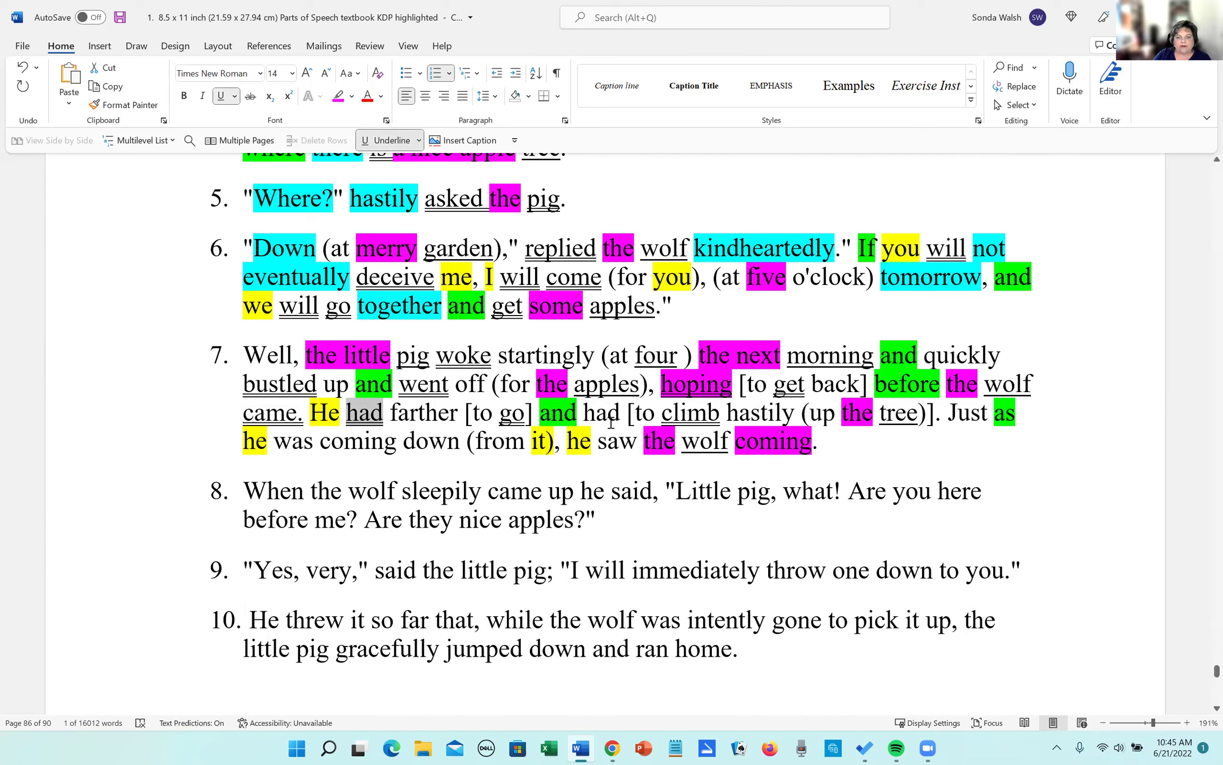
{"action": "left_click_drag", "start_coordinate": [583, 413], "coordinate": [620, 413]}
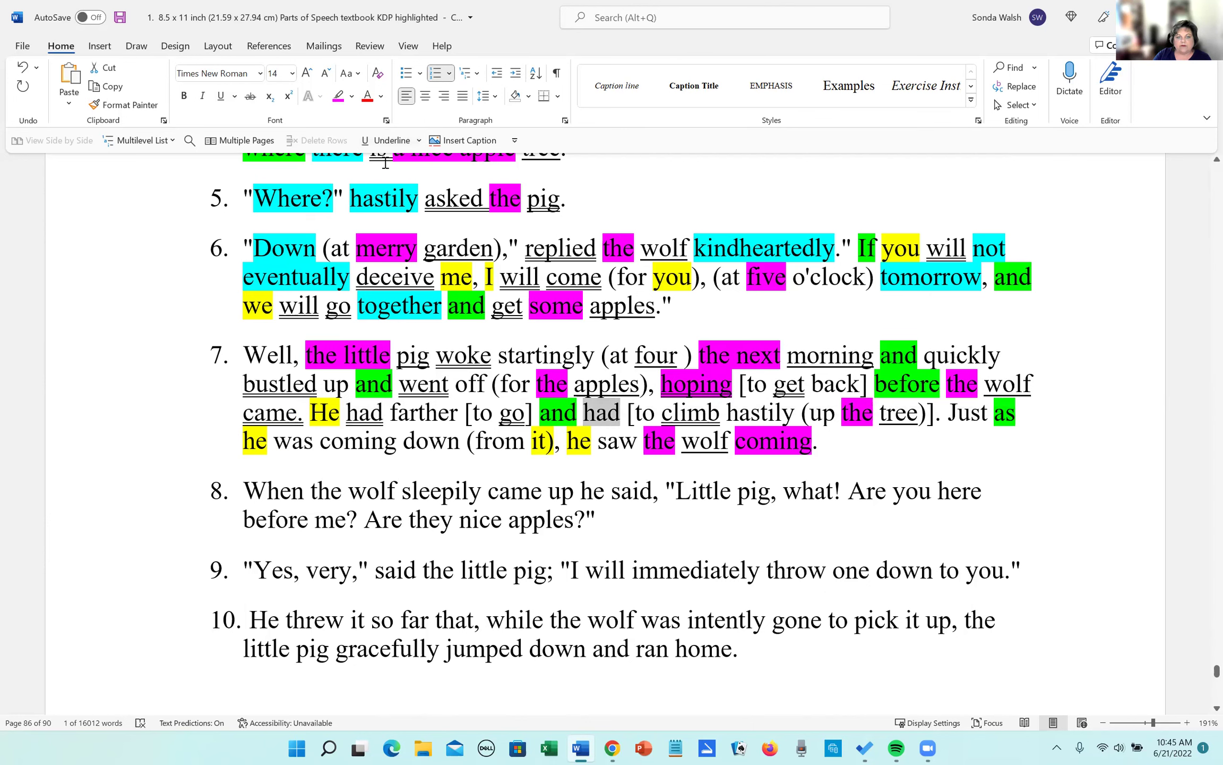
{"action": "left_click", "coordinate": [388, 144]}
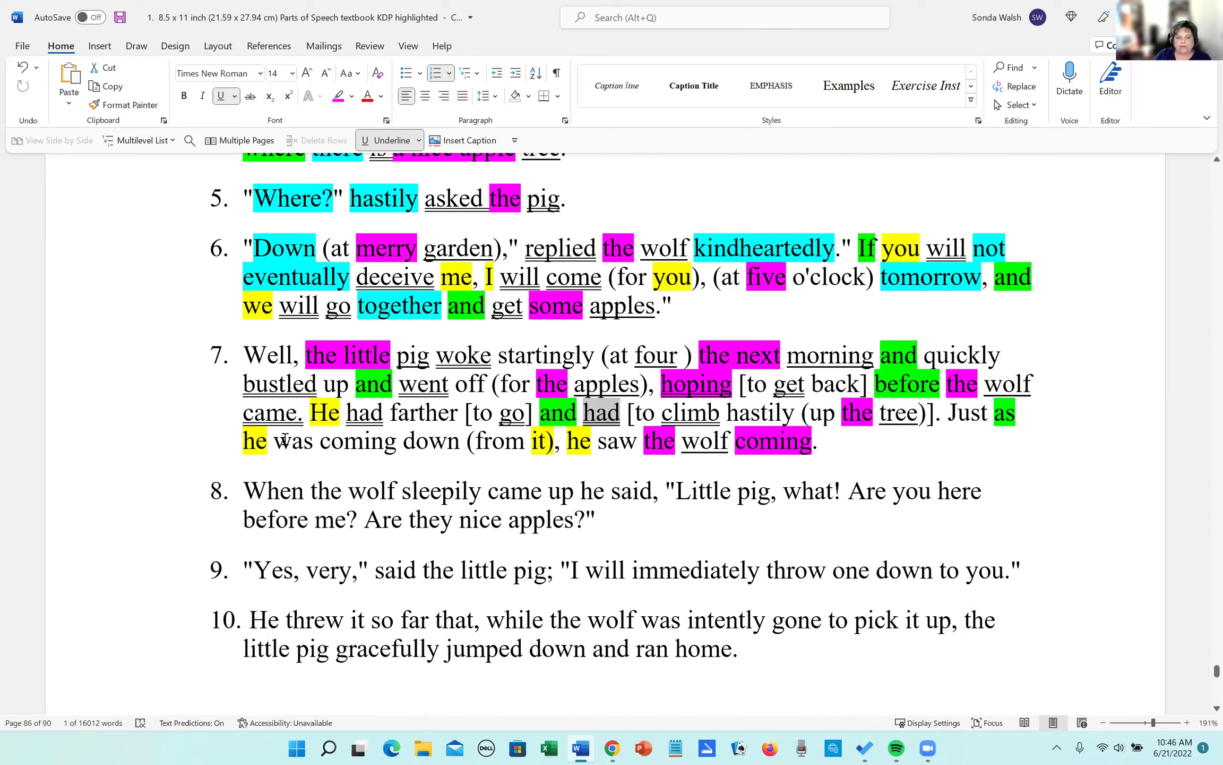
Double-underline the verbs "was coming" and "saw" in the last line of sentence 7.
{"action": "left_click_drag", "start_coordinate": [277, 441], "coordinate": [360, 445]}
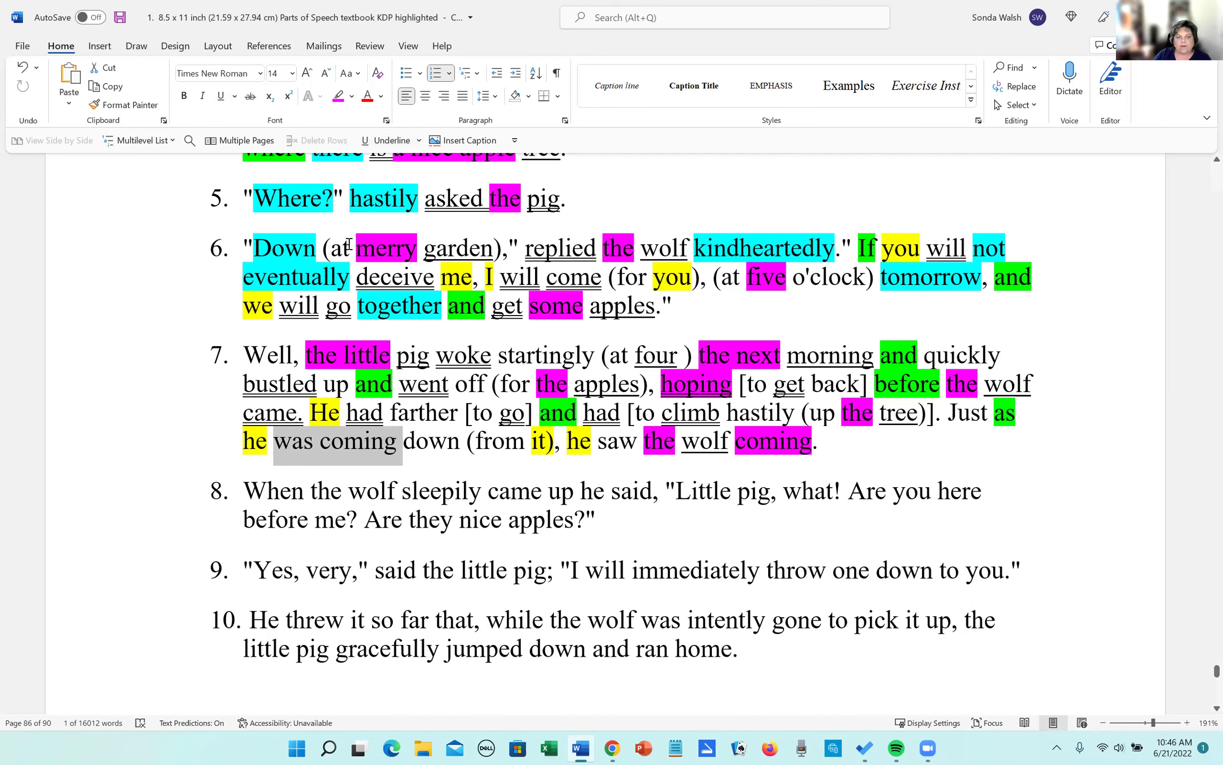
{"action": "left_click", "coordinate": [386, 140]}
{"action": "left_click_drag", "start_coordinate": [350, 198], "coordinate": [486, 330]}
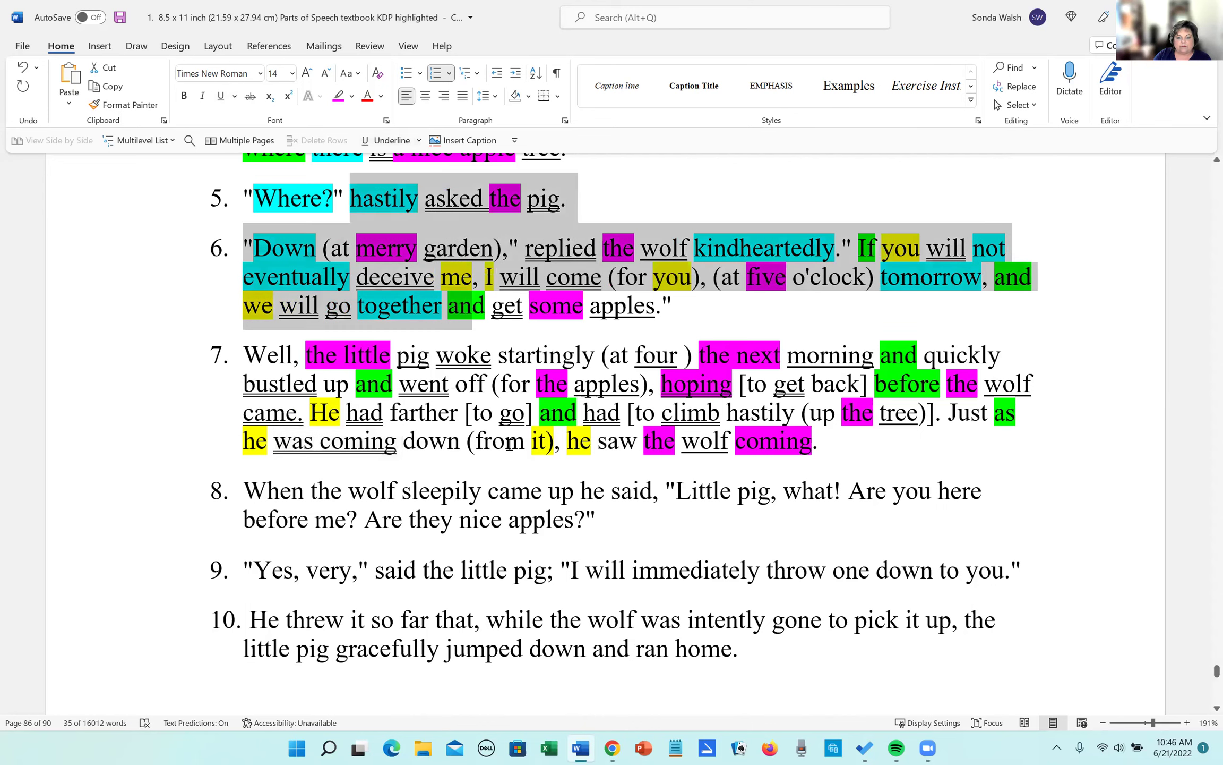
{"action": "left_click_drag", "start_coordinate": [598, 443], "coordinate": [637, 445]}
{"action": "left_click", "coordinate": [386, 142]}
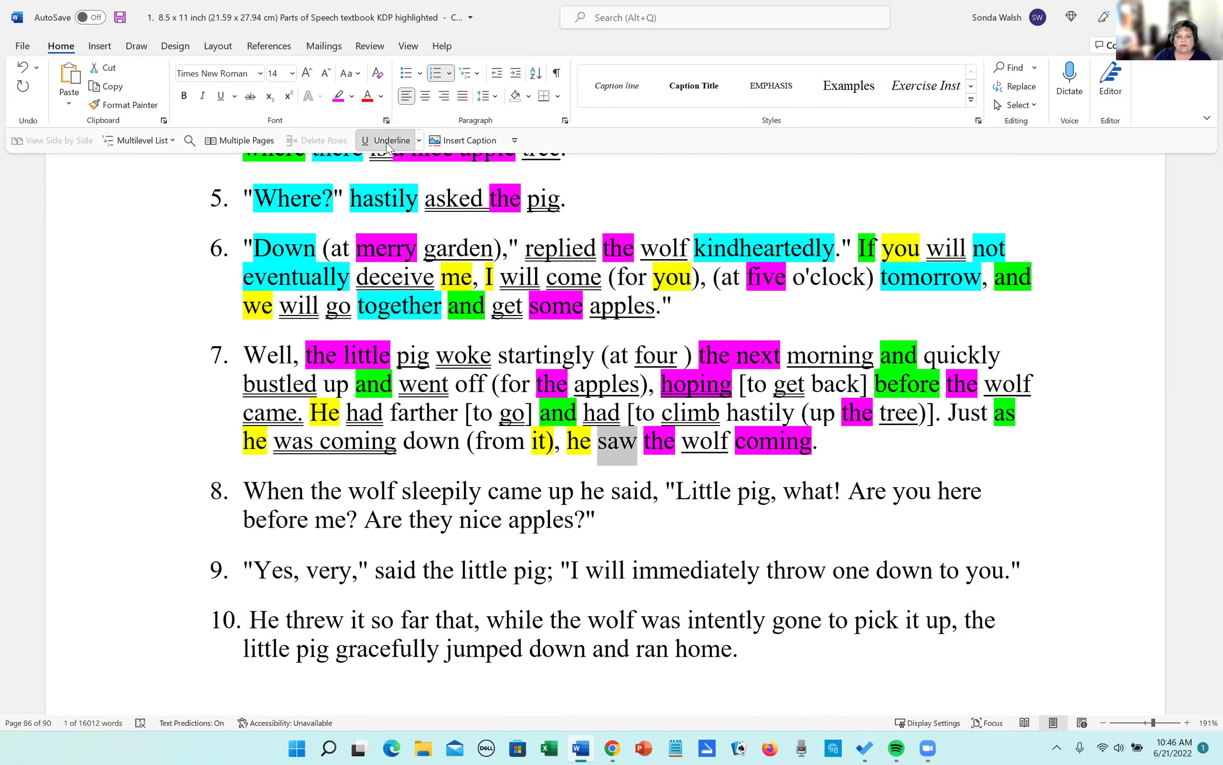
{"action": "left_click", "coordinate": [831, 487]}
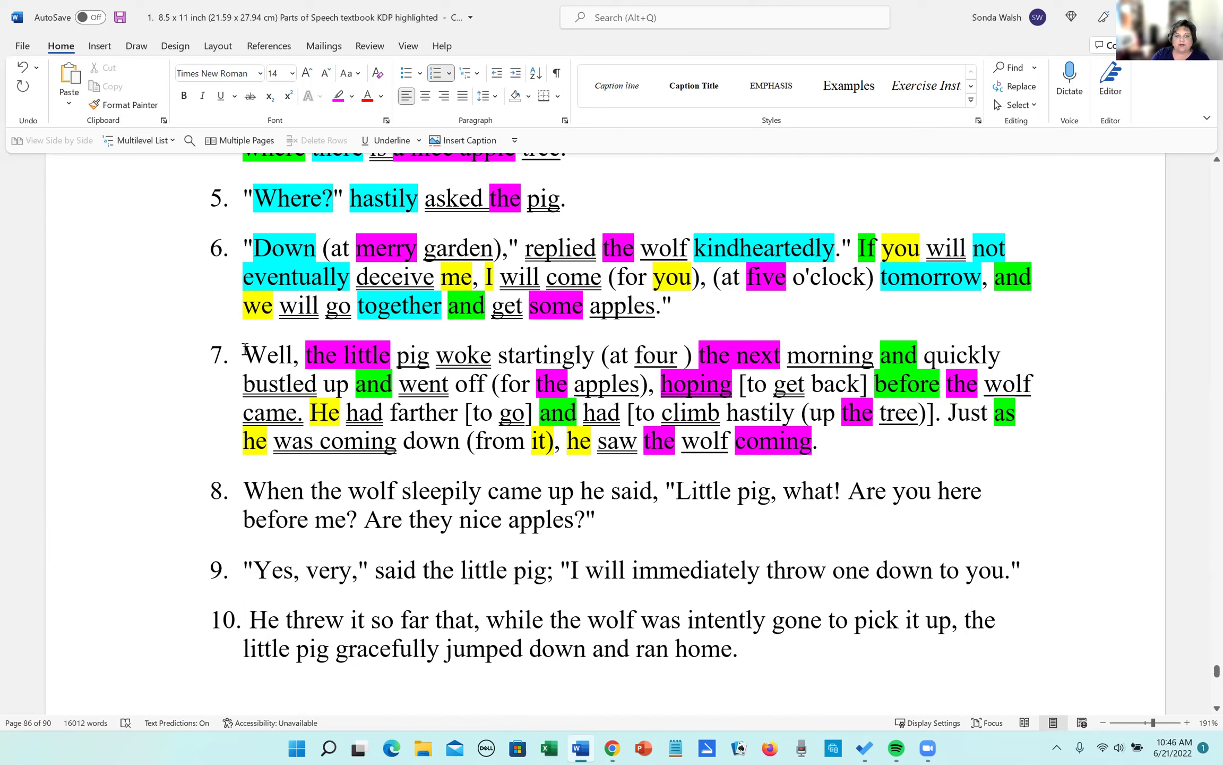
Highlight the adverbs "Well" and "startingly" in sentence 7 in turquoise.
{"action": "left_click_drag", "start_coordinate": [244, 355], "coordinate": [296, 355]}
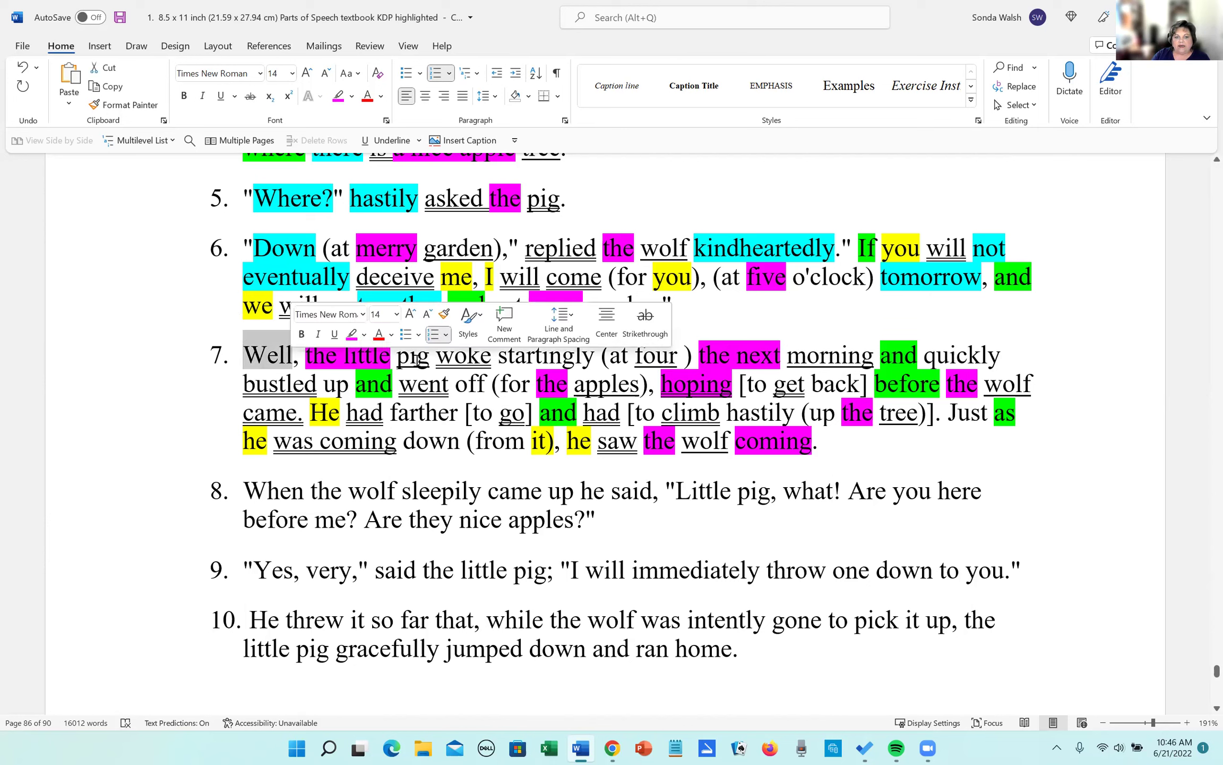
{"action": "left_click", "coordinate": [364, 335]}
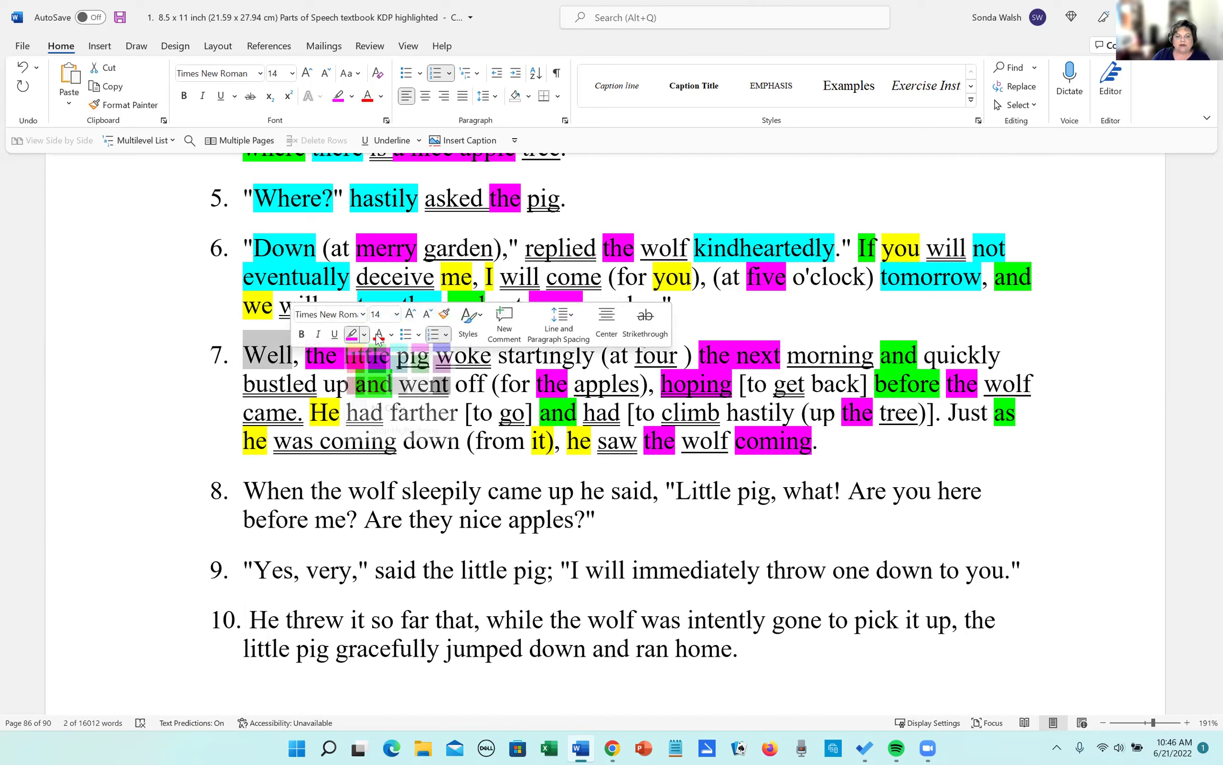
{"action": "left_click", "coordinate": [398, 352]}
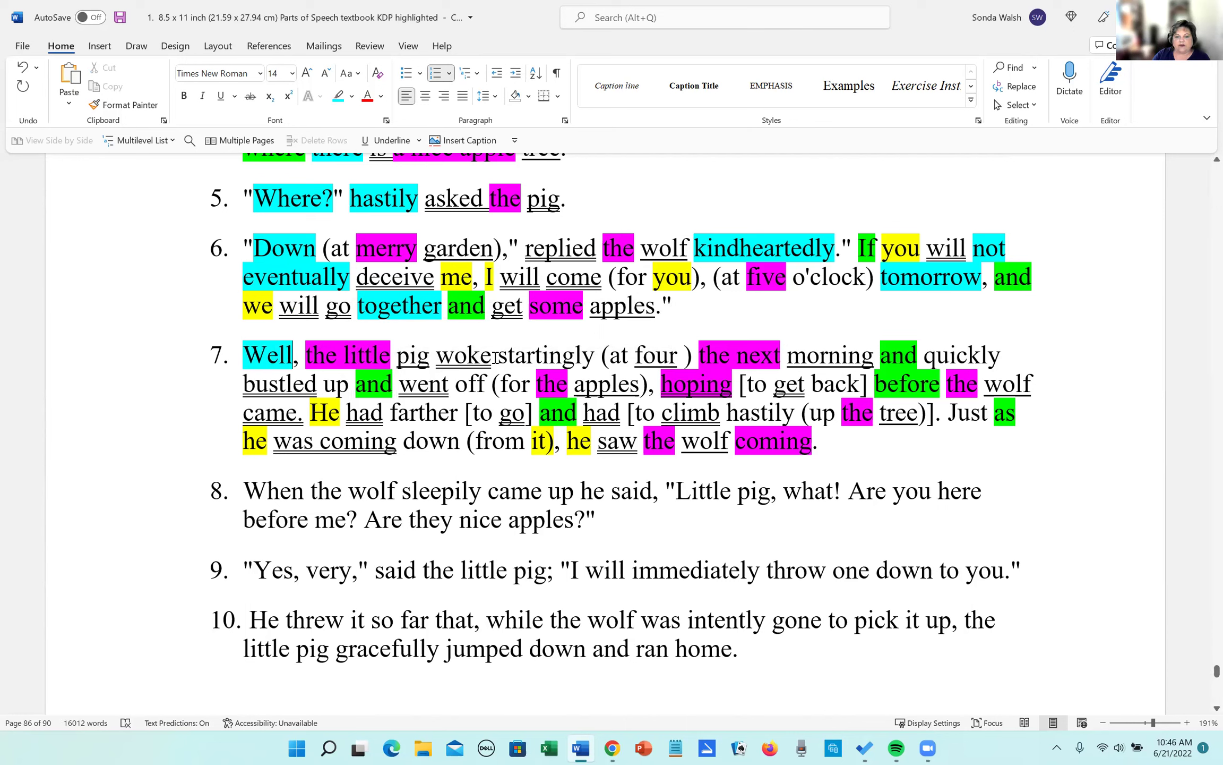
{"action": "left_click_drag", "start_coordinate": [500, 357], "coordinate": [594, 357]}
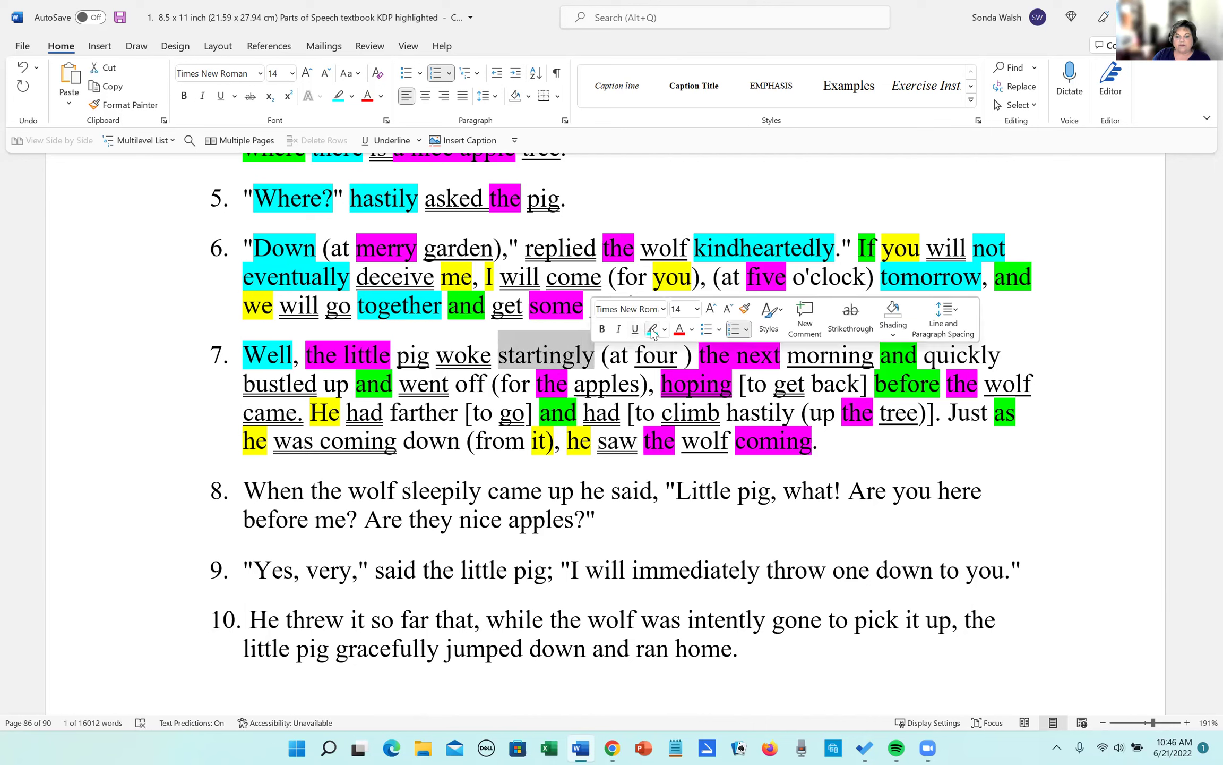
{"action": "left_click", "coordinate": [651, 327]}
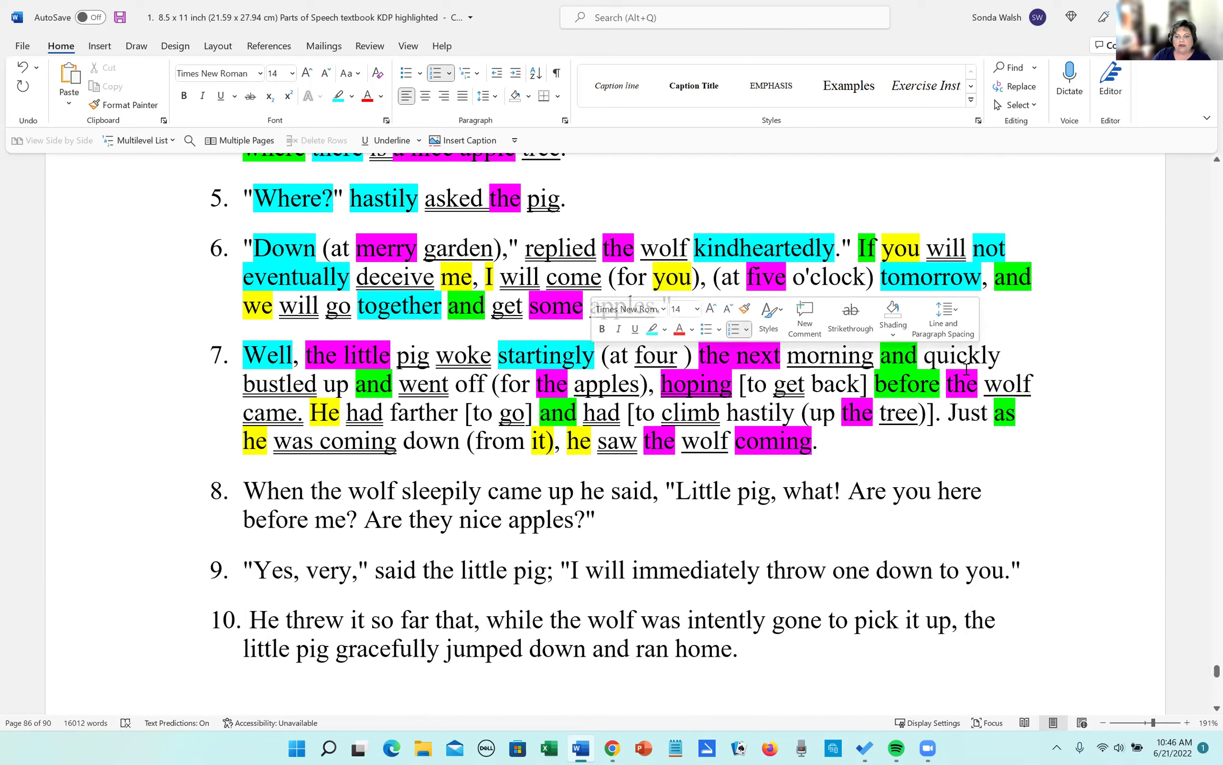
{"action": "left_click", "coordinate": [250, 394]}
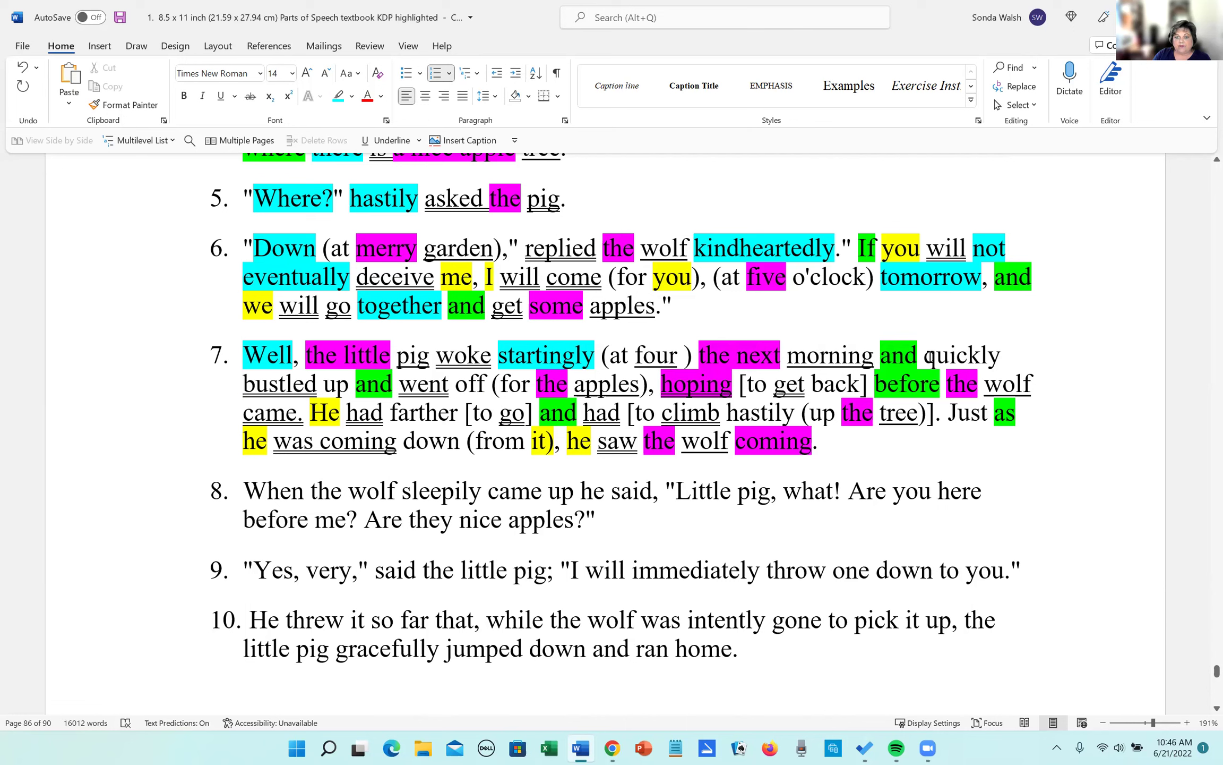
Highlight the adverbs "quickly" and "up" around "bustled" in sentence 7 in turquoise.
{"action": "left_click_drag", "start_coordinate": [925, 354], "coordinate": [999, 354]}
{"action": "left_click", "coordinate": [900, 340]}
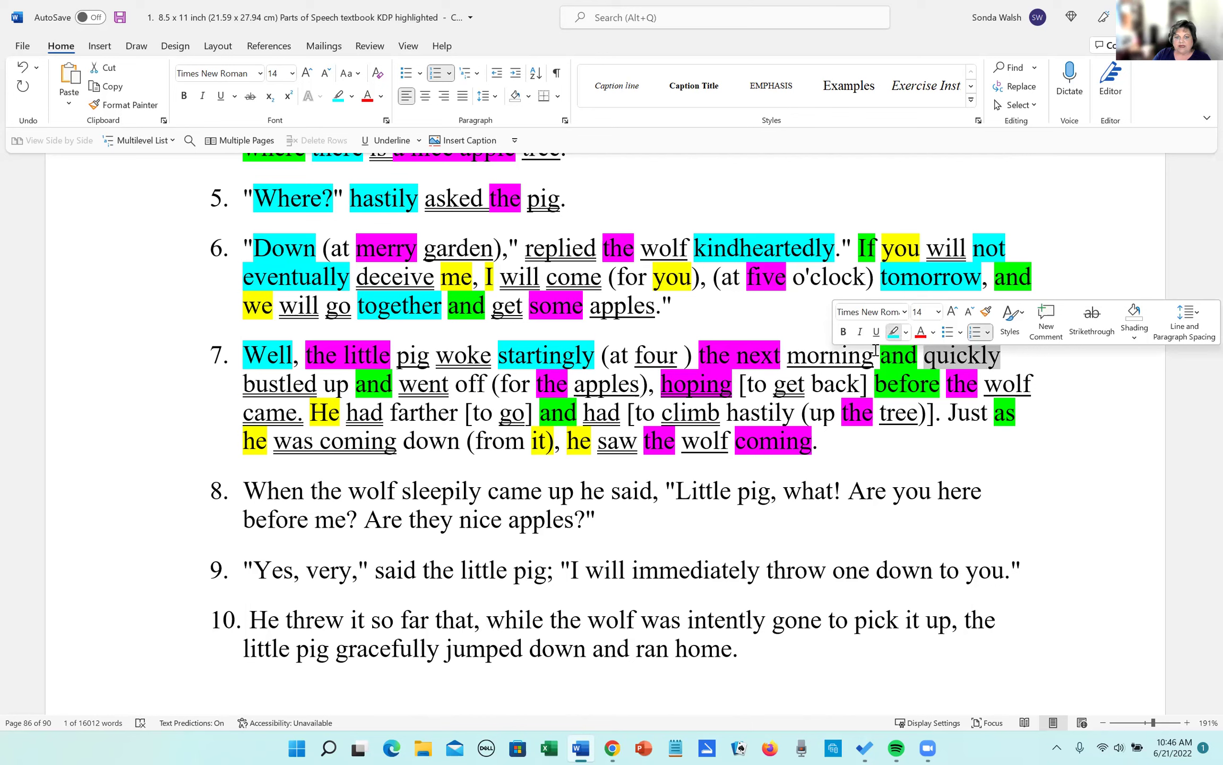
{"action": "left_click", "coordinate": [418, 445]}
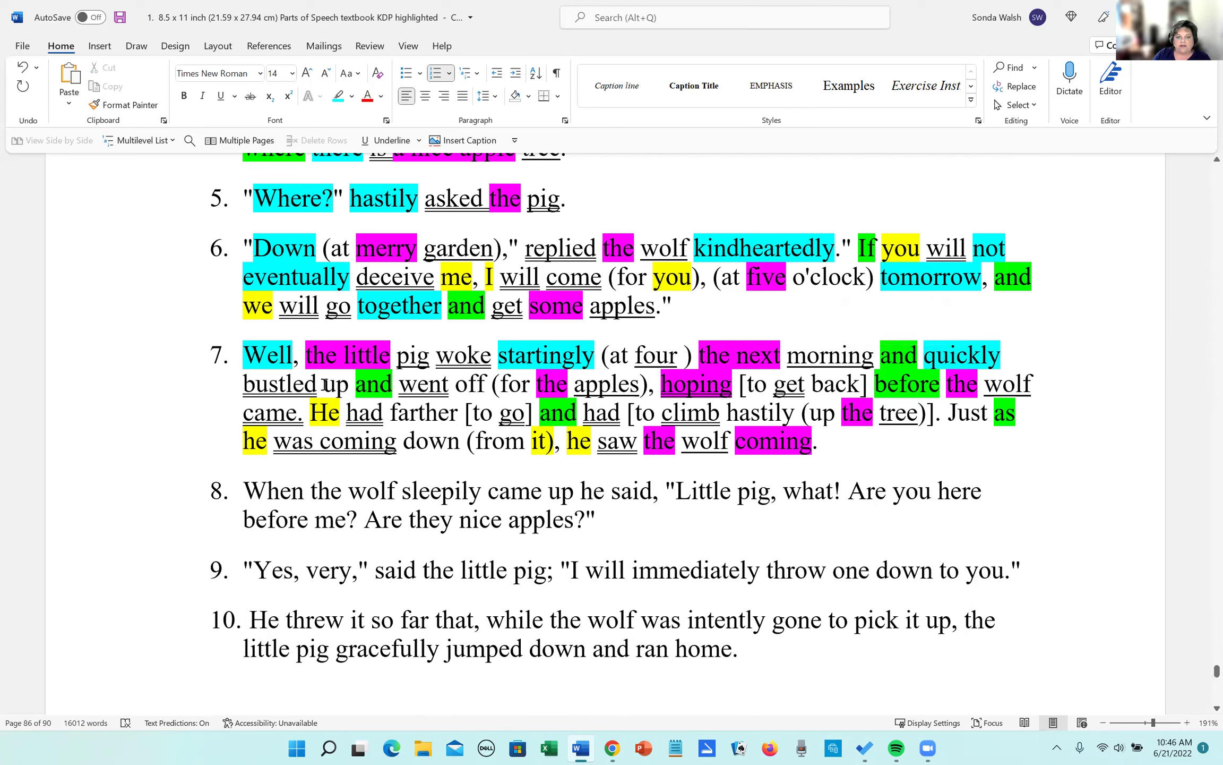
{"action": "left_click_drag", "start_coordinate": [324, 383], "coordinate": [349, 384]}
{"action": "left_click", "coordinate": [410, 369]}
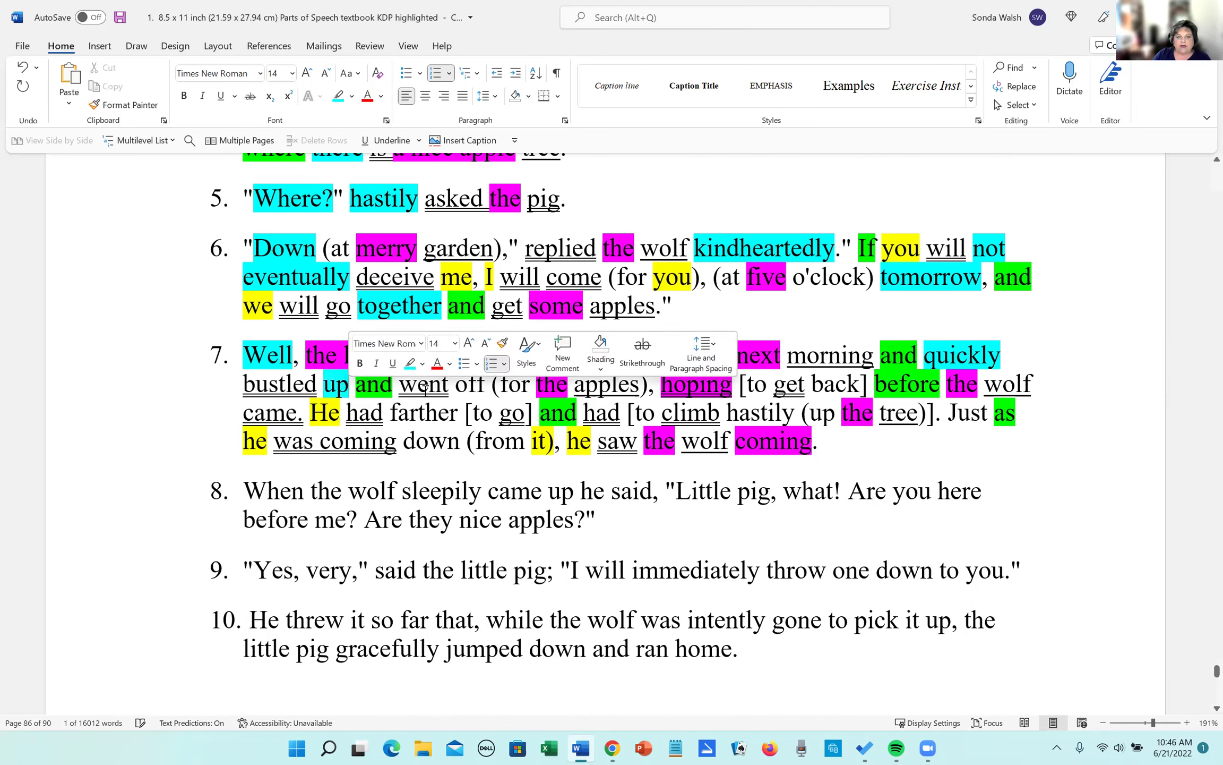
Highlight "off" after "went" and "back" inside "[to get back]" in sentence 7 in turquoise.
{"action": "left_click_drag", "start_coordinate": [460, 385], "coordinate": [493, 385]}
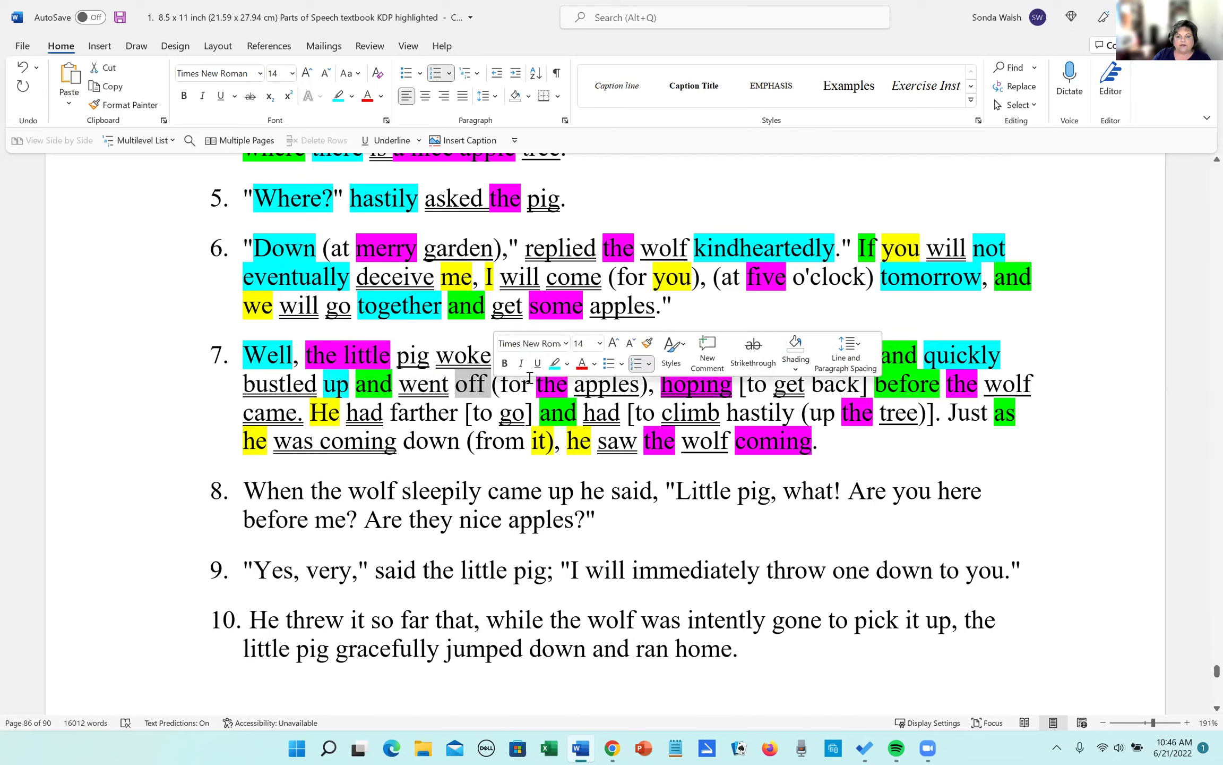
{"action": "left_click", "coordinate": [554, 369]}
{"action": "key", "text": "Right"}
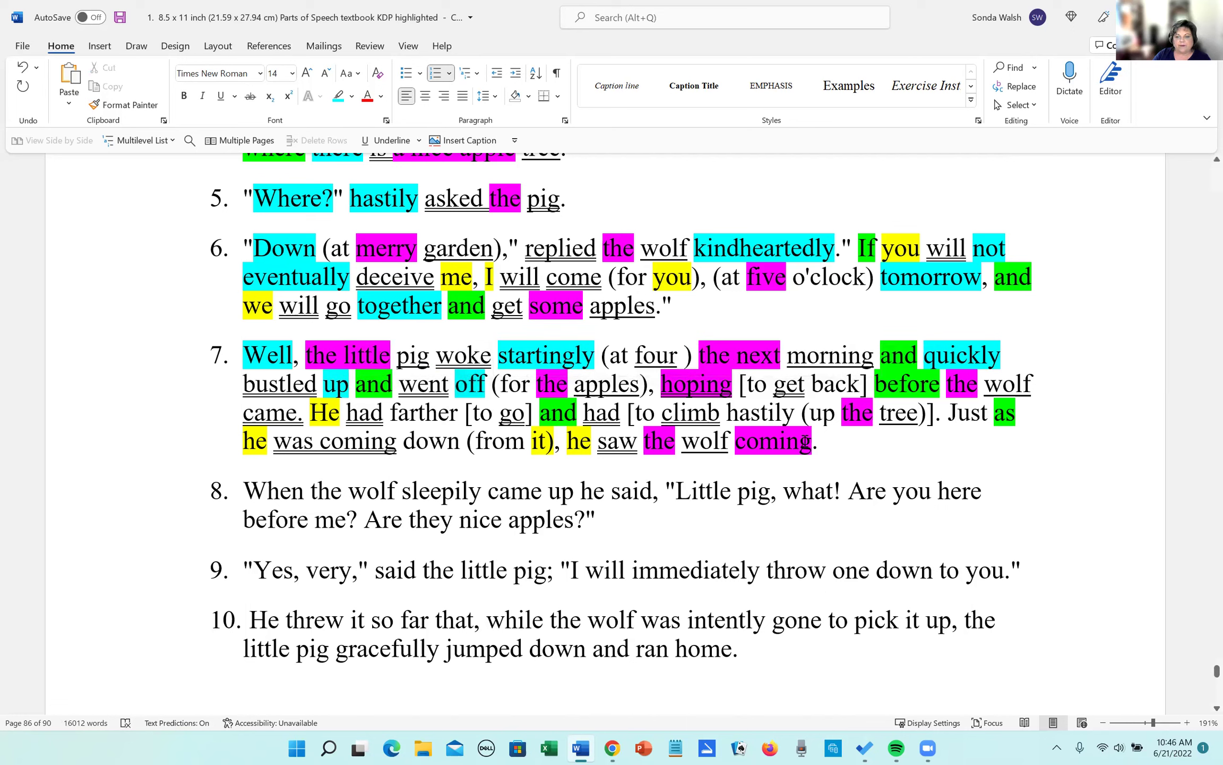
{"action": "left_click_drag", "start_coordinate": [811, 383], "coordinate": [858, 391]}
{"action": "left_click", "coordinate": [892, 367]}
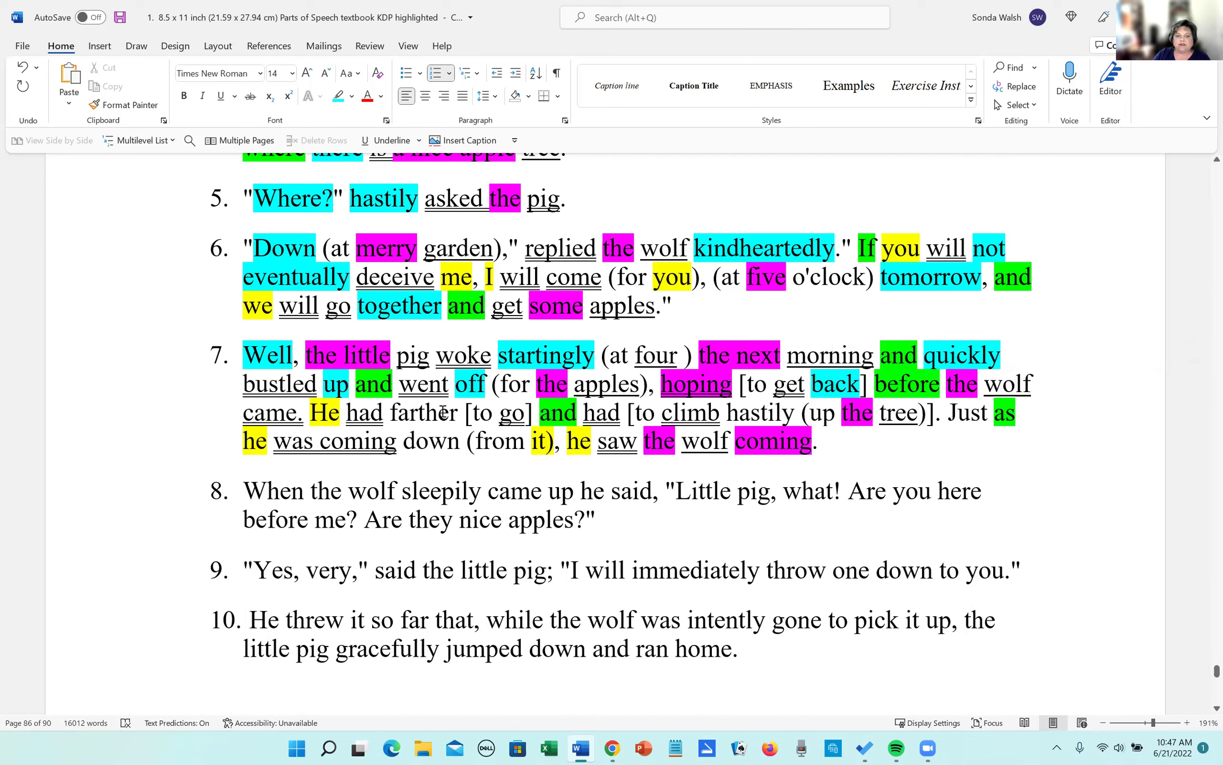
Highlight the adverb "hastily" after "climb" in sentence 7 in turquoise.
{"action": "left_click_drag", "start_coordinate": [391, 409], "coordinate": [462, 412]}
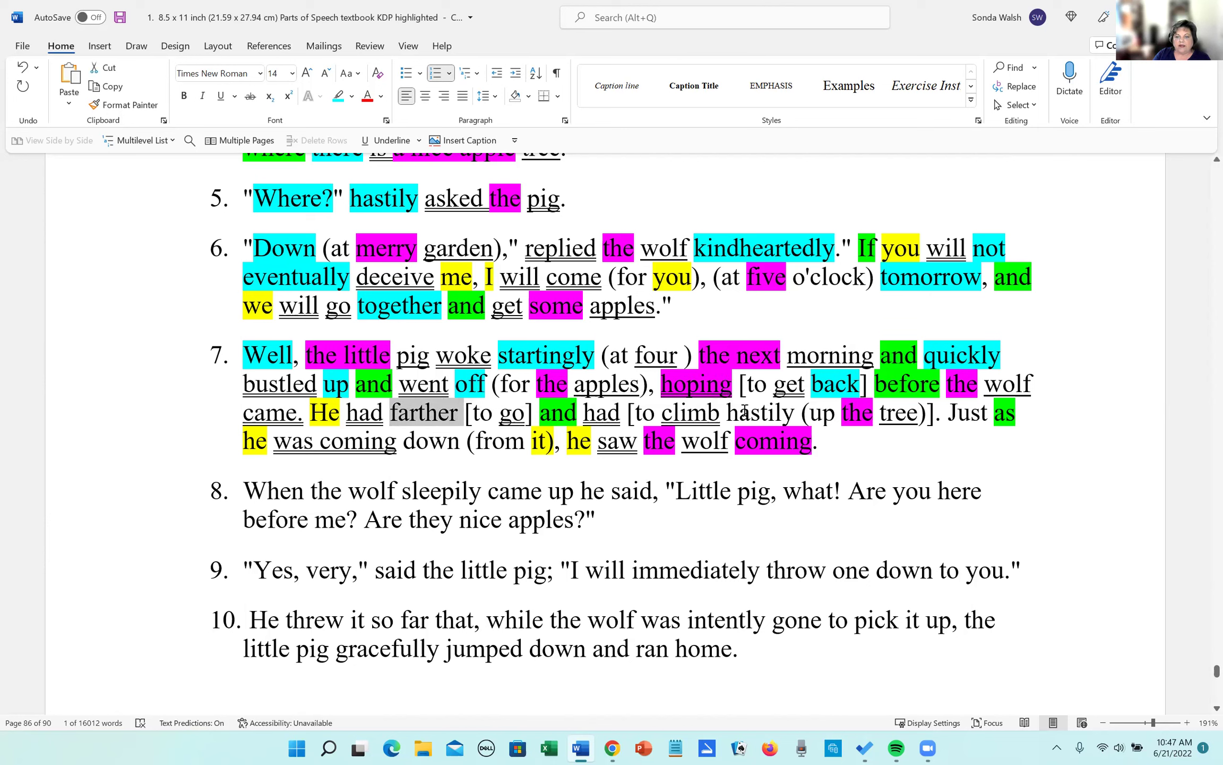
{"action": "left_click_drag", "start_coordinate": [731, 412], "coordinate": [795, 420]}
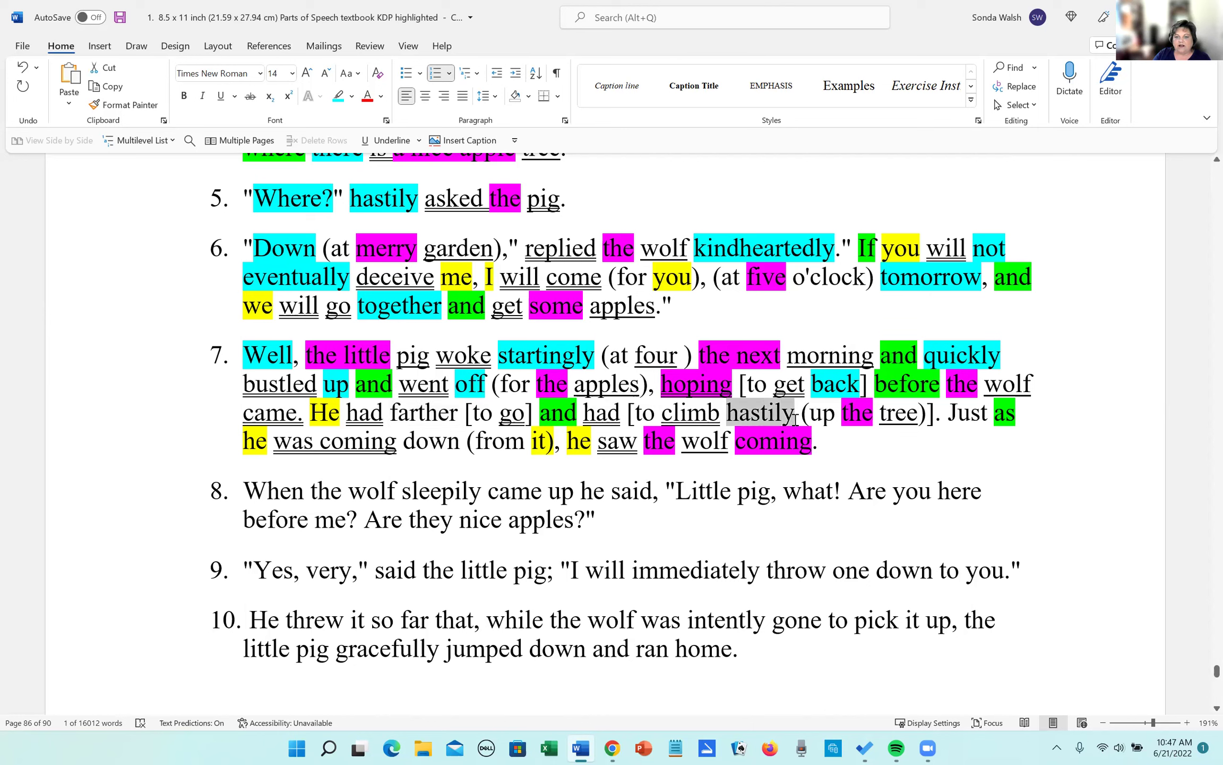
{"action": "left_click", "coordinate": [854, 395]}
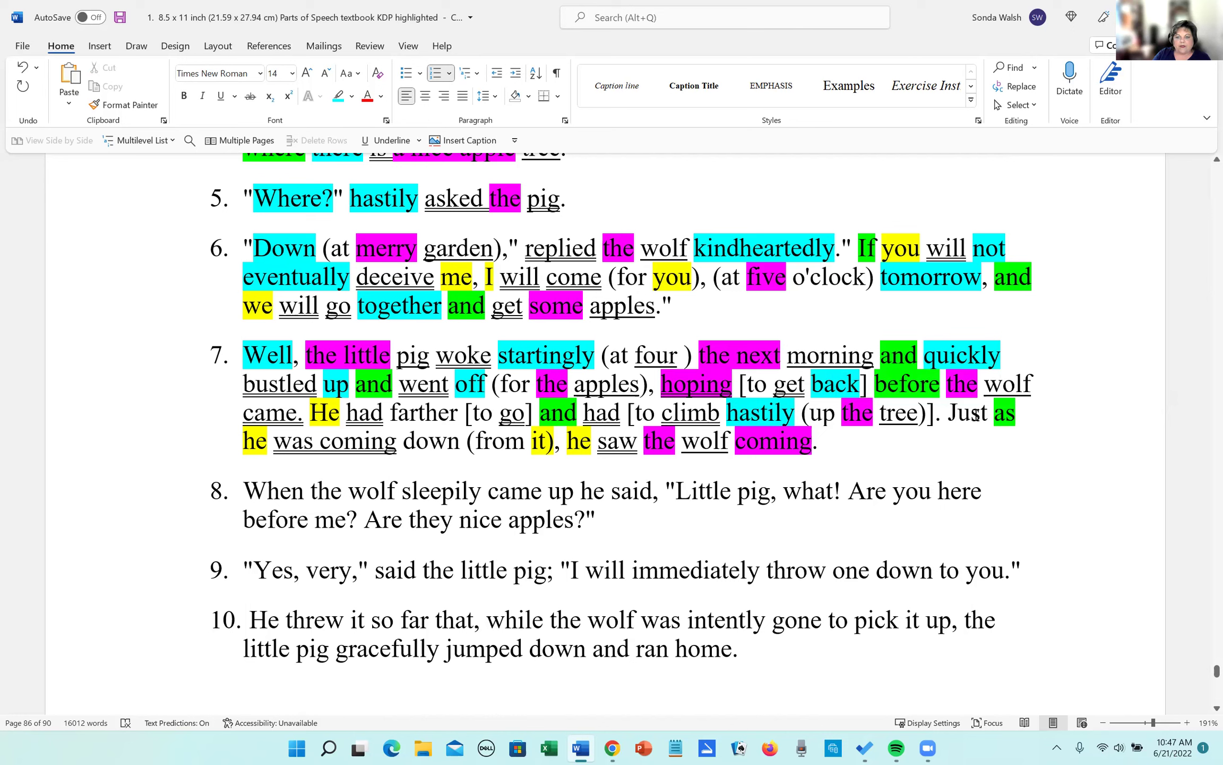
Highlight the adverbs "Just" before "as he" and "down" after "was coming" in sentence 7 in turquoise.
{"action": "left_click_drag", "start_coordinate": [950, 412], "coordinate": [986, 413]}
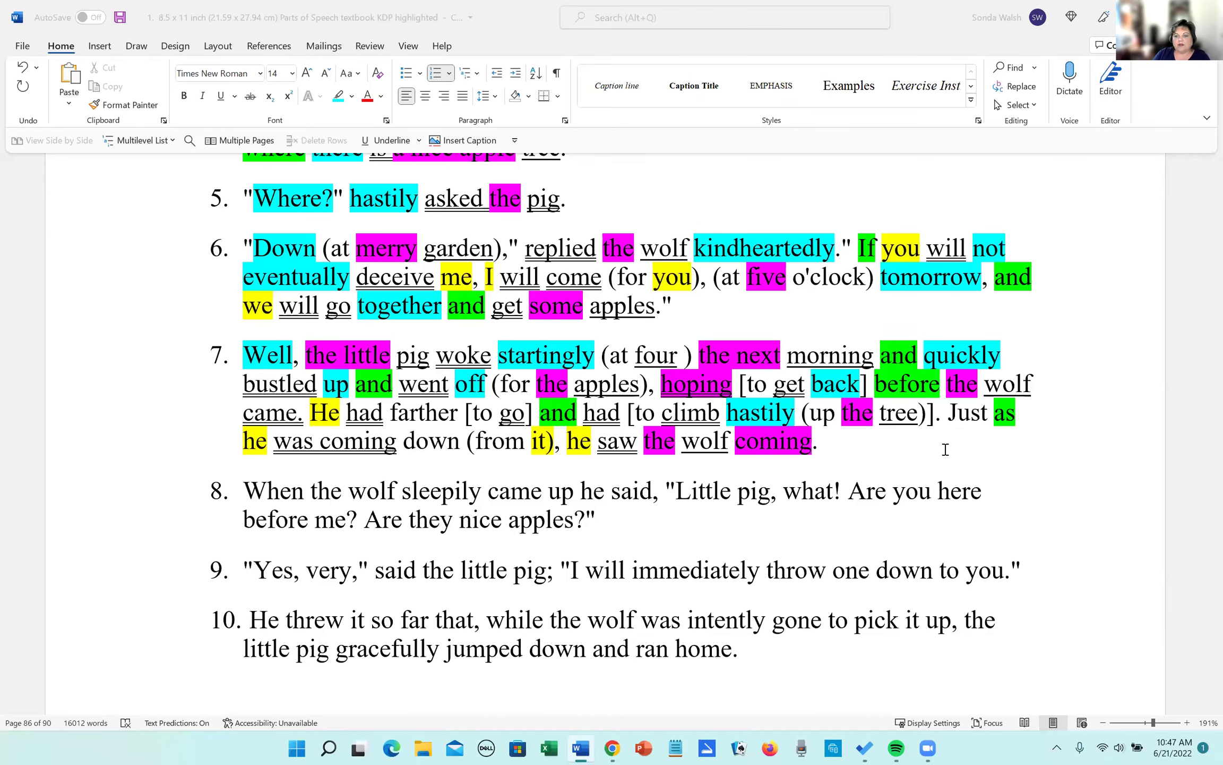
{"action": "left_click", "coordinate": [945, 449]}
{"action": "left_click_drag", "start_coordinate": [945, 413], "coordinate": [991, 413]}
{"action": "left_click", "coordinate": [892, 389]}
{"action": "key", "text": "Right"}
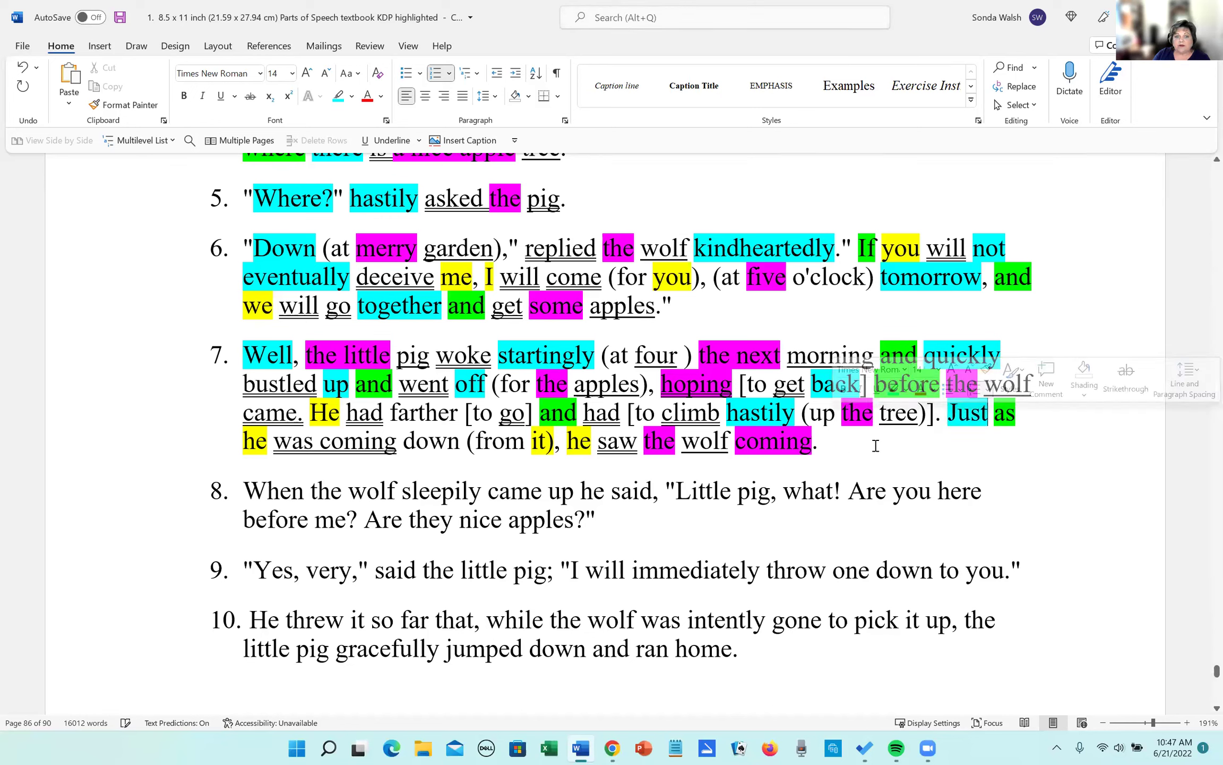
{"action": "left_click_drag", "start_coordinate": [403, 441], "coordinate": [460, 441]}
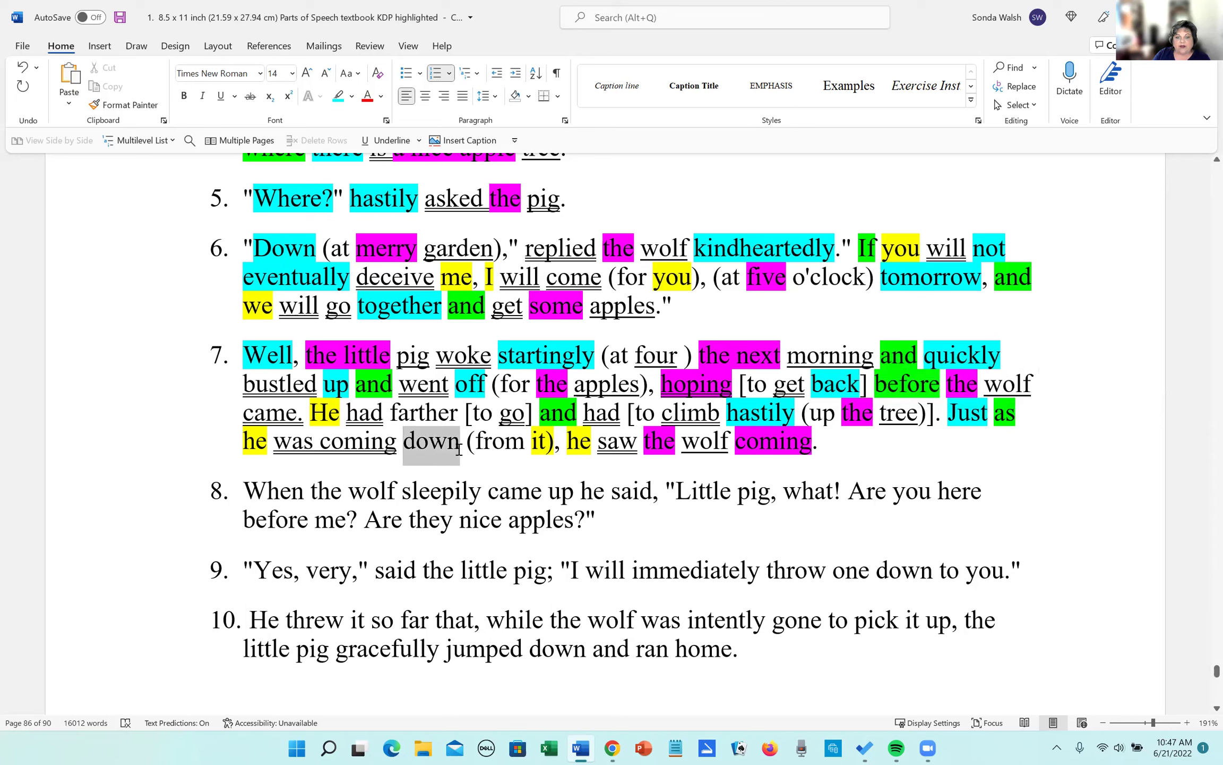
{"action": "left_click", "coordinate": [514, 424]}
{"action": "key", "text": "Right"}
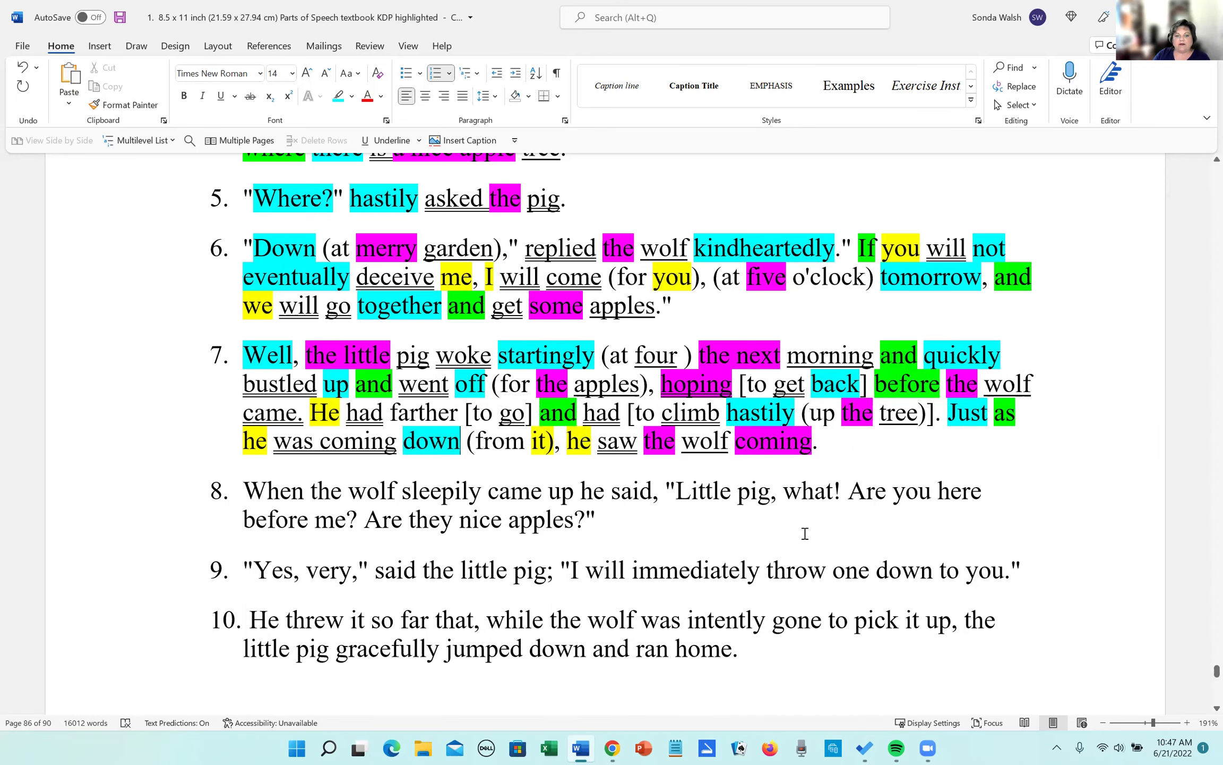
Enclose the prepositional phrase "before me" in sentence 8 in parentheses.
{"action": "scroll", "coordinate": [587, 466], "scroll_direction": "down", "scroll_amount": 1}
{"action": "scroll", "coordinate": [584, 466], "scroll_direction": "down", "scroll_amount": 1}
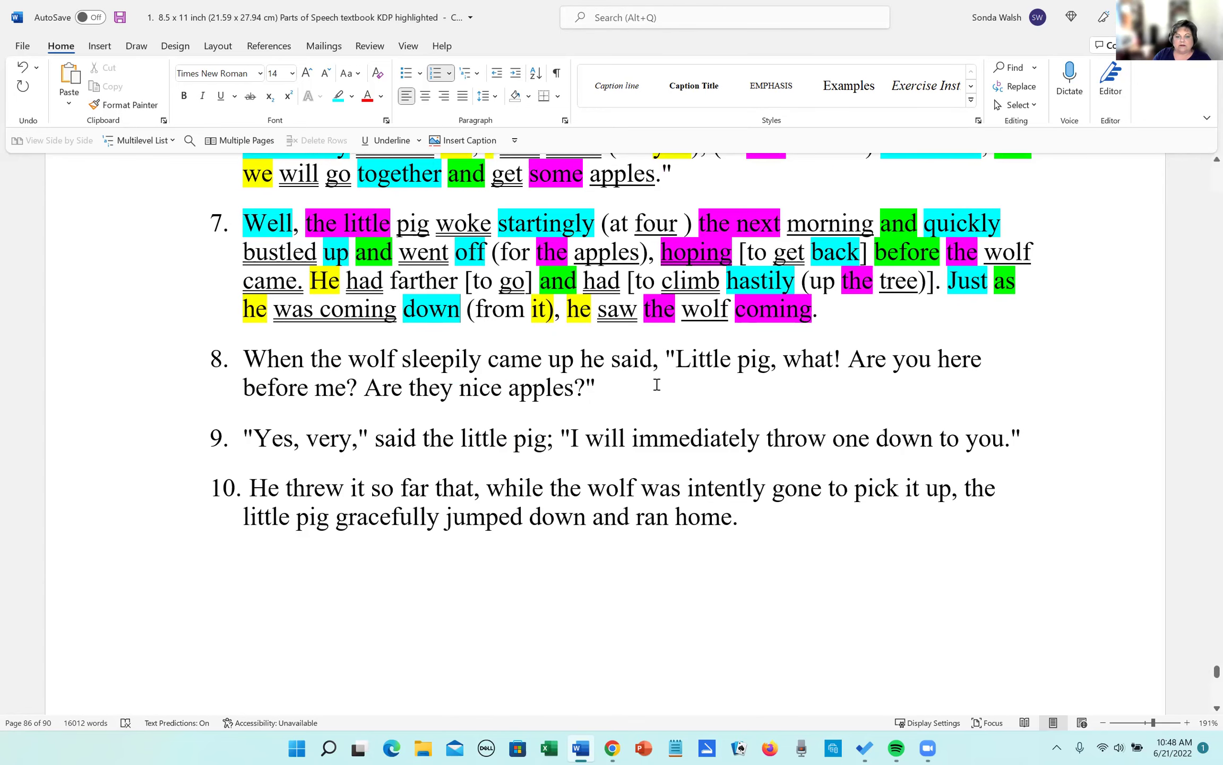
{"action": "left_click", "coordinate": [241, 387]}
{"action": "type", "text": "("}
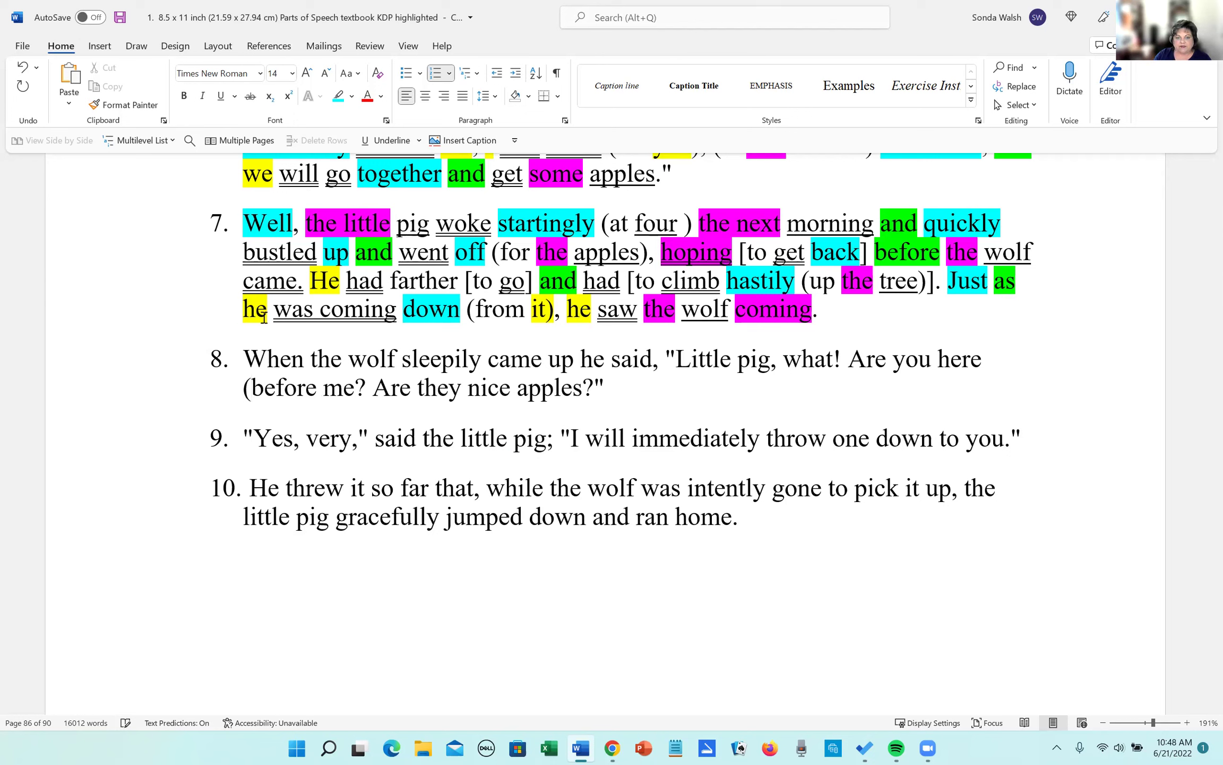
{"action": "left_click", "coordinate": [355, 386]}
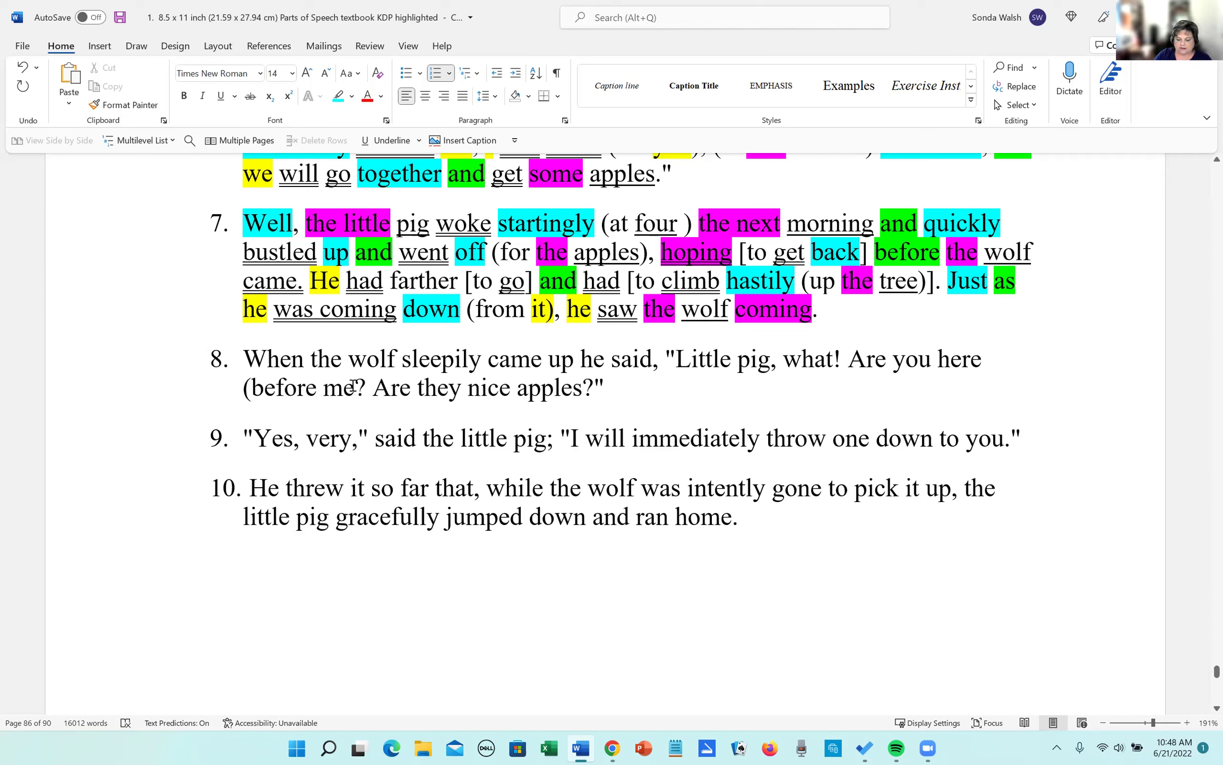
{"action": "type", "text": ")"}
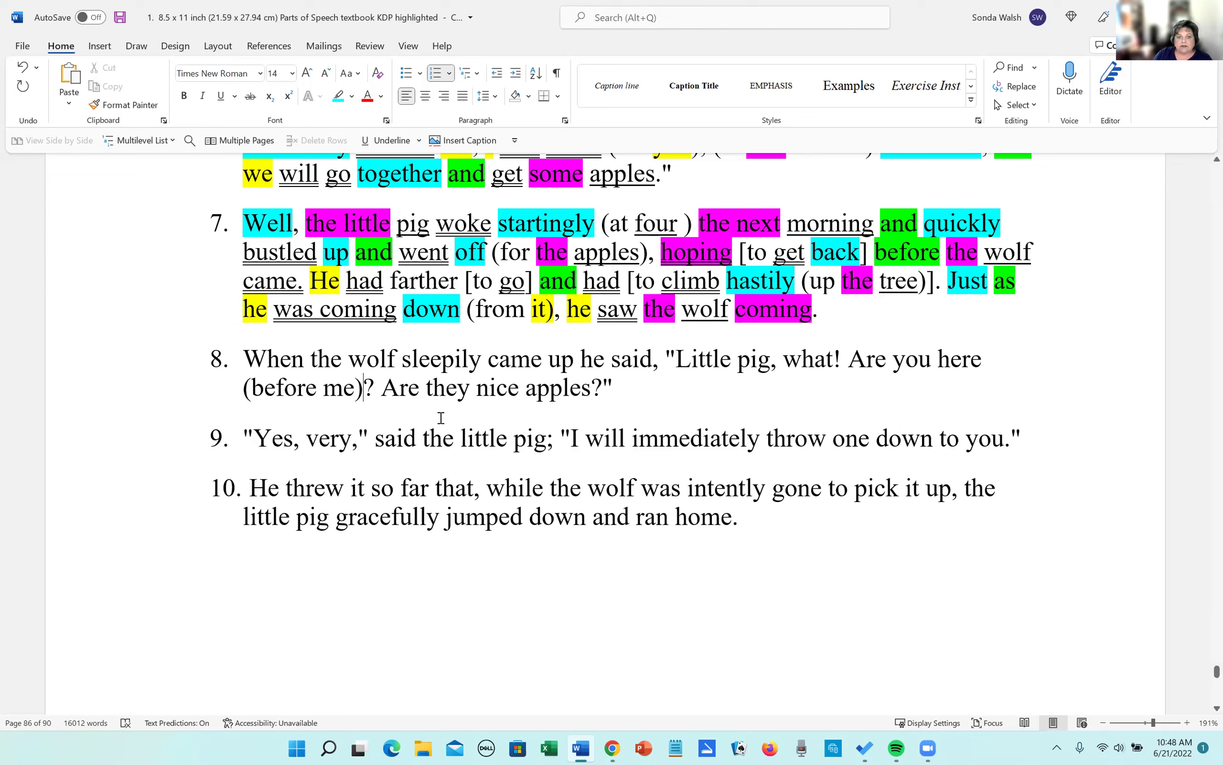
Underline the nouns "wolf", "pig" and "apples" in sentence 8 with a single line.
{"action": "left_click_drag", "start_coordinate": [351, 357], "coordinate": [398, 361]}
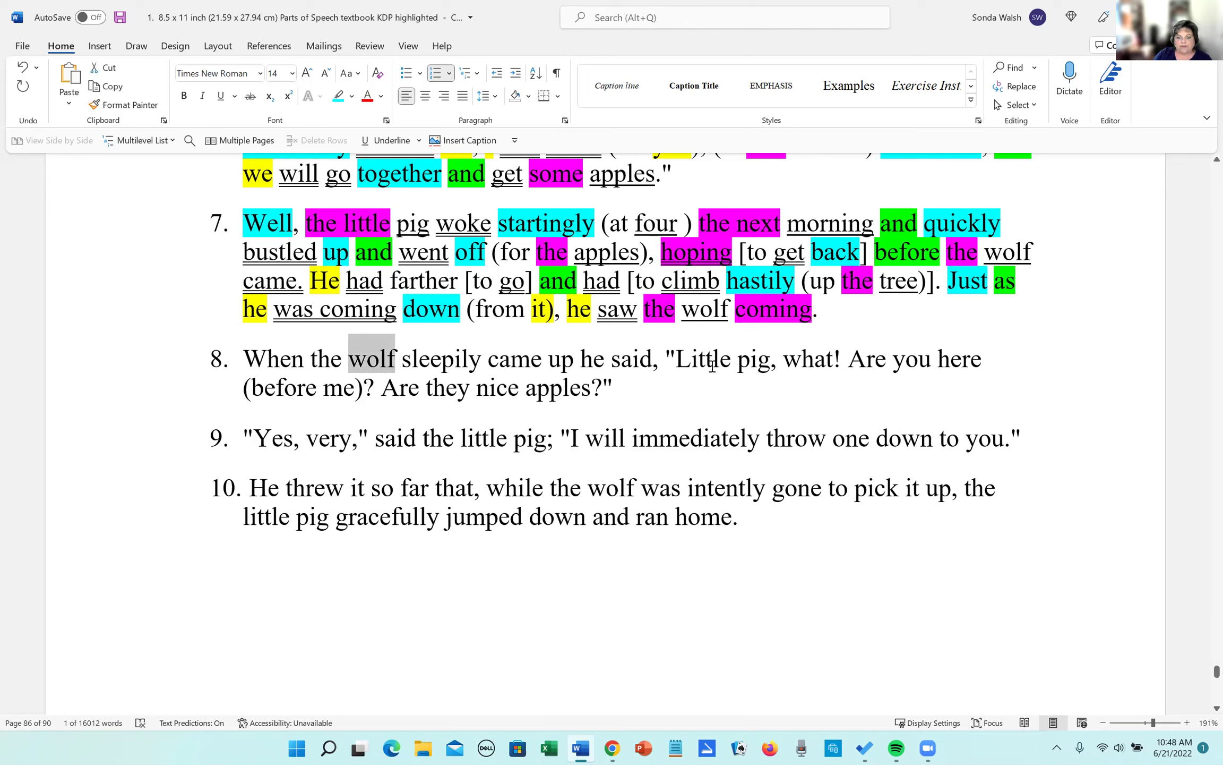
{"action": "left_click_drag", "start_coordinate": [739, 361], "coordinate": [774, 361]}
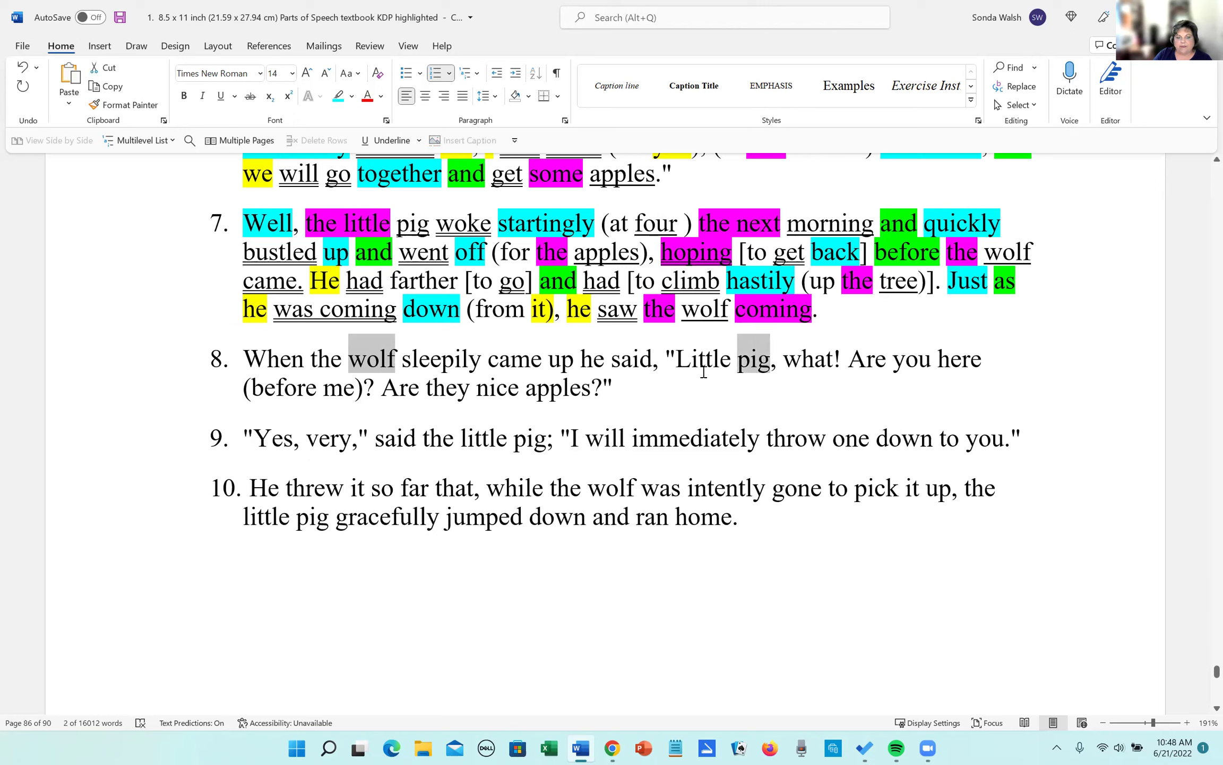
{"action": "left_click_drag", "start_coordinate": [526, 388], "coordinate": [589, 400]}
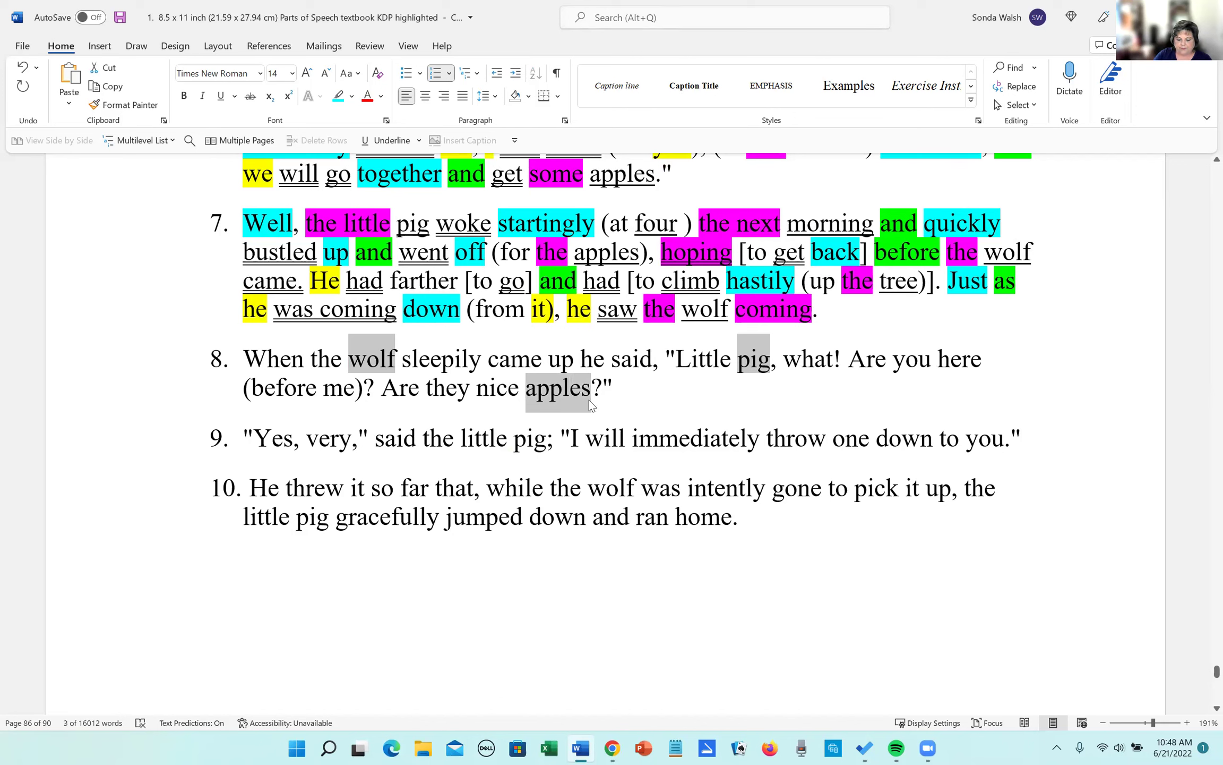
{"action": "key", "text": "ctrl+u"}
{"action": "left_click", "coordinate": [627, 395]}
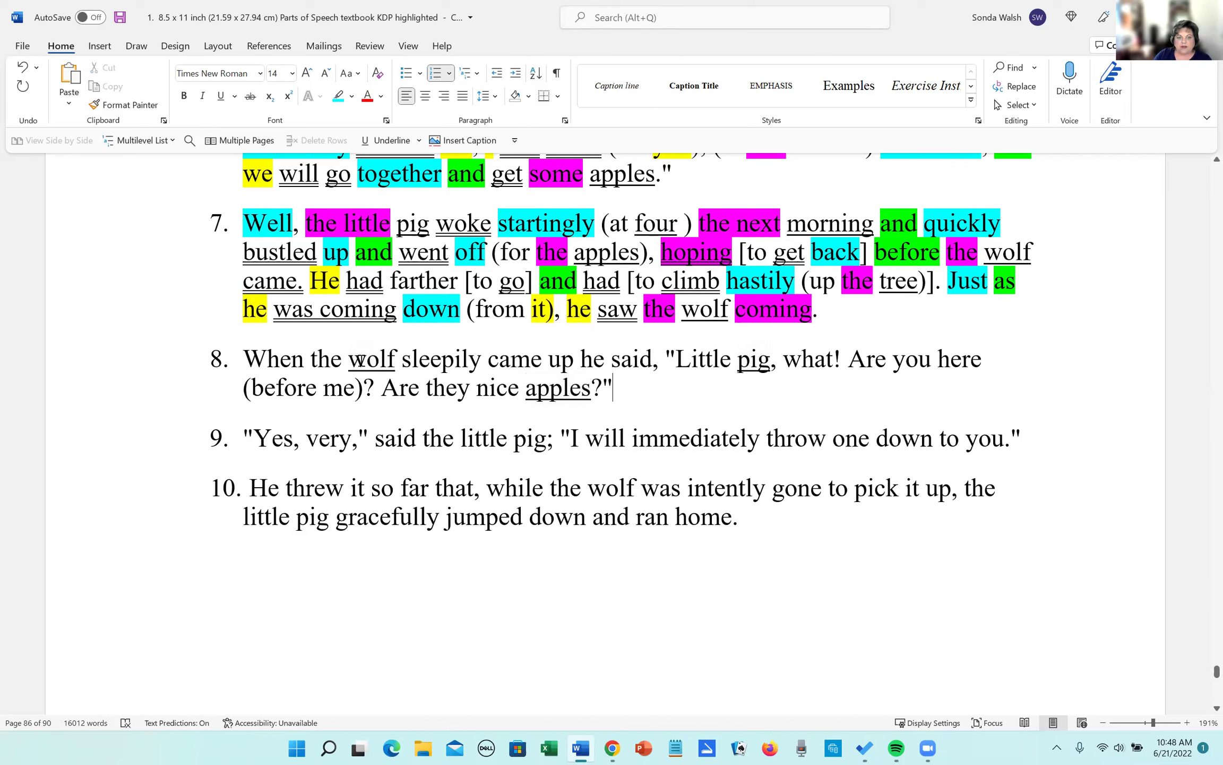
Highlight the adjectives "the", "Little" and "nice" in sentence 8 in pink.
{"action": "left_click_drag", "start_coordinate": [313, 360], "coordinate": [350, 360]}
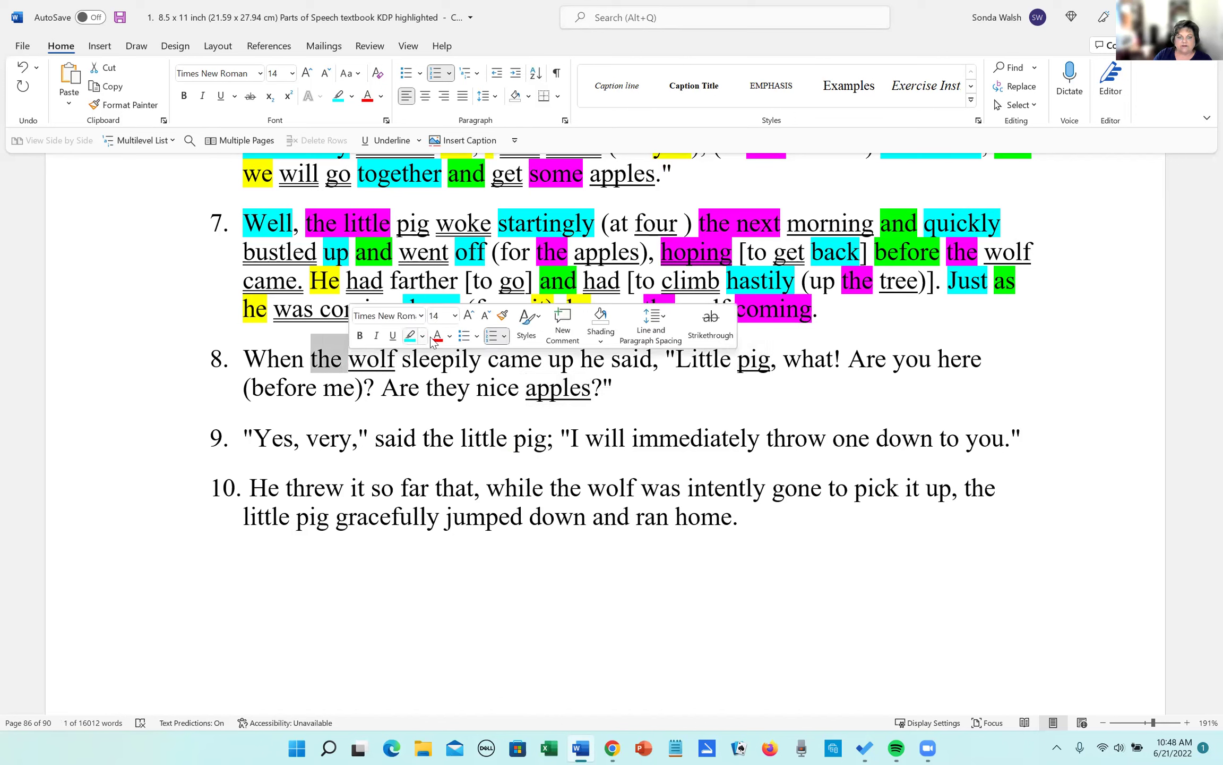
{"action": "left_click", "coordinate": [422, 336]}
{"action": "left_click", "coordinate": [480, 361]}
{"action": "left_click", "coordinate": [450, 399]}
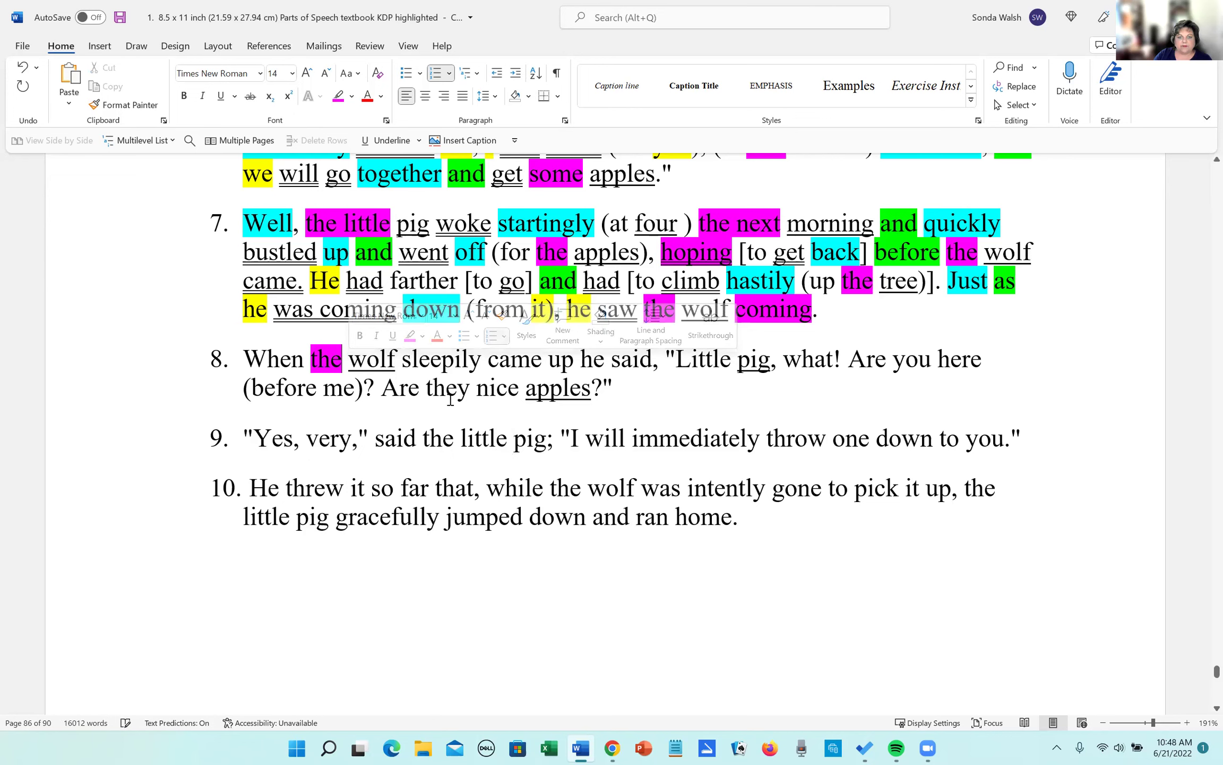
{"action": "left_click_drag", "start_coordinate": [678, 359], "coordinate": [731, 360]}
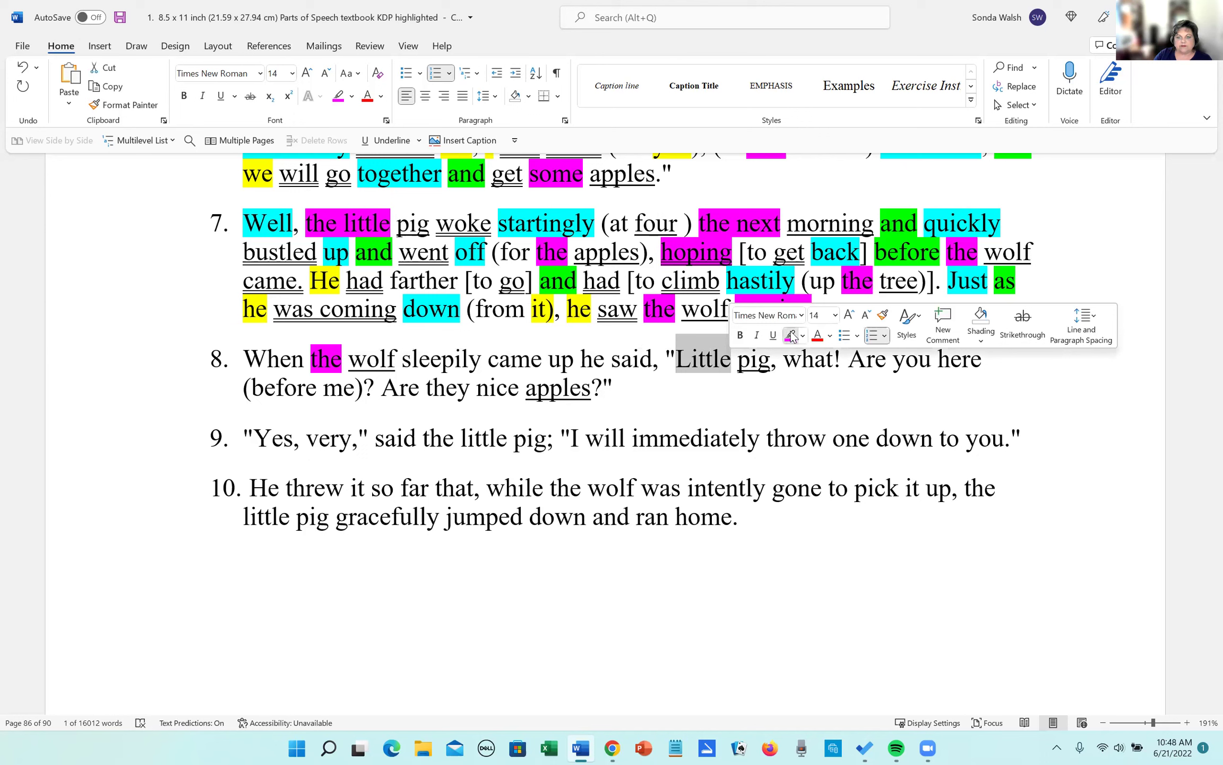
{"action": "left_click", "coordinate": [791, 336]}
{"action": "left_click", "coordinate": [509, 407]}
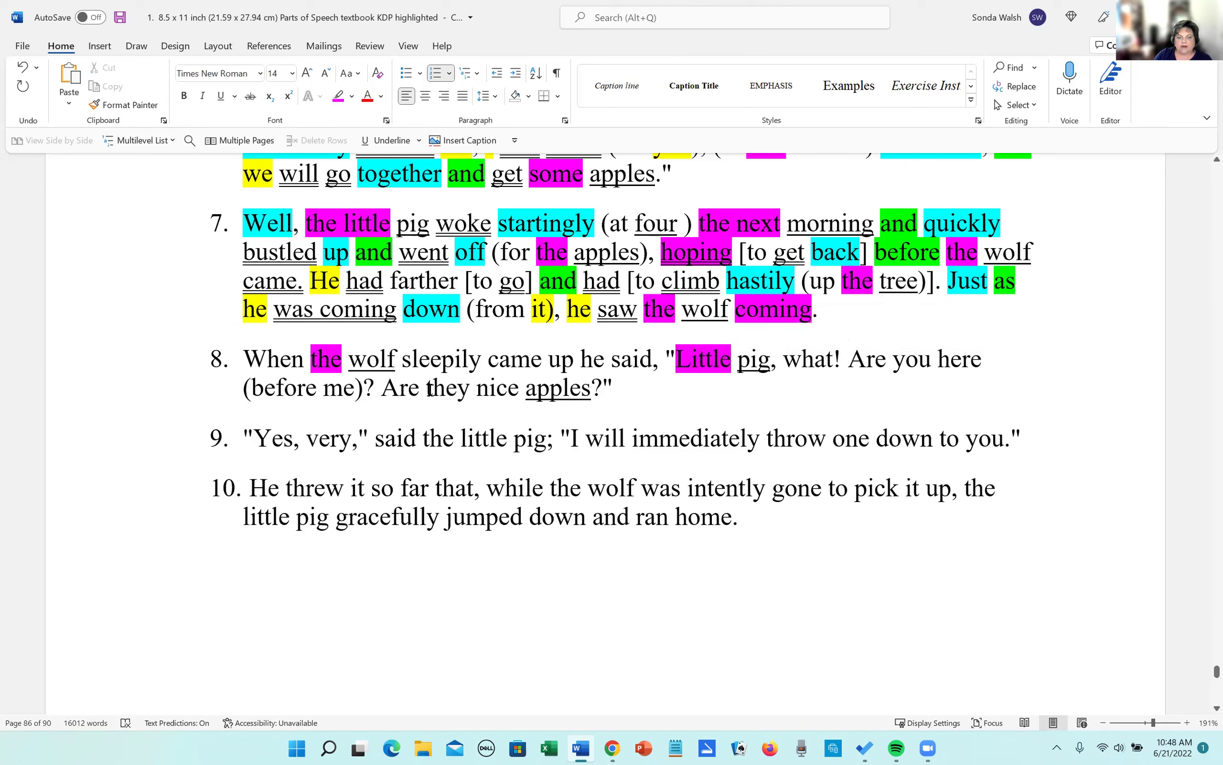
{"action": "left_click_drag", "start_coordinate": [485, 387], "coordinate": [519, 384]}
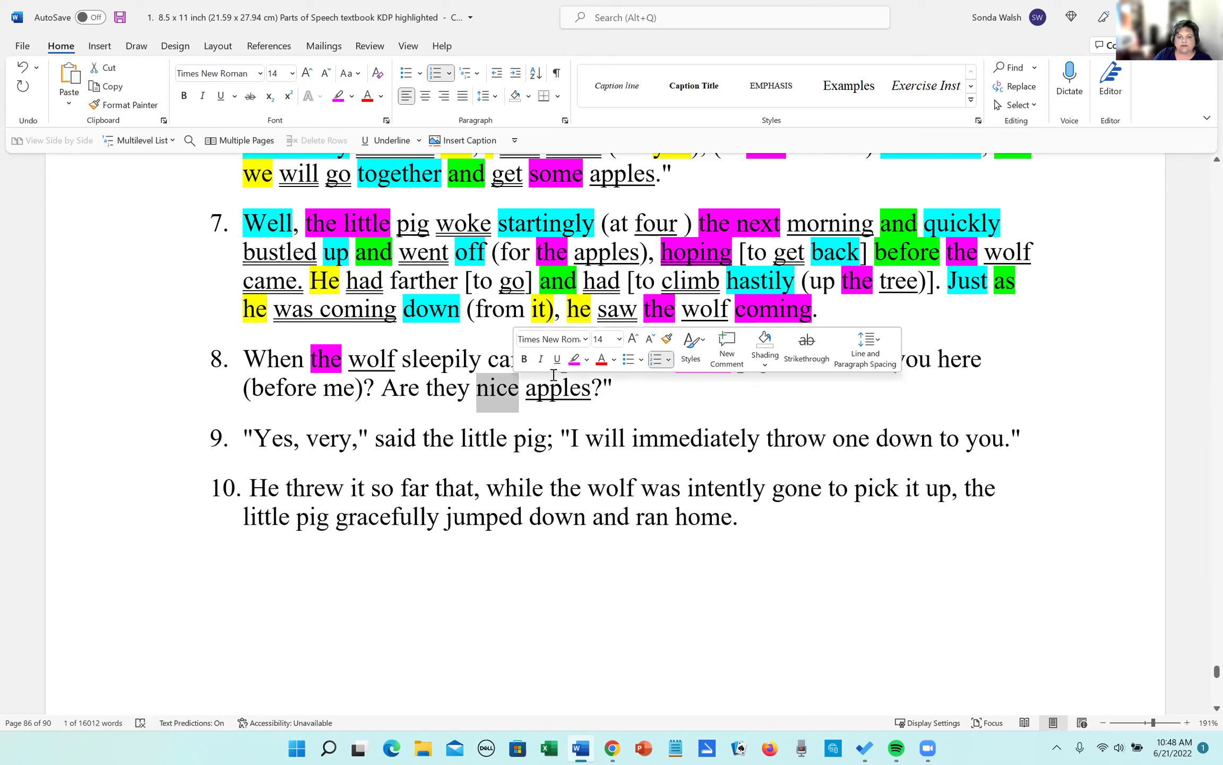
{"action": "left_click", "coordinate": [575, 361]}
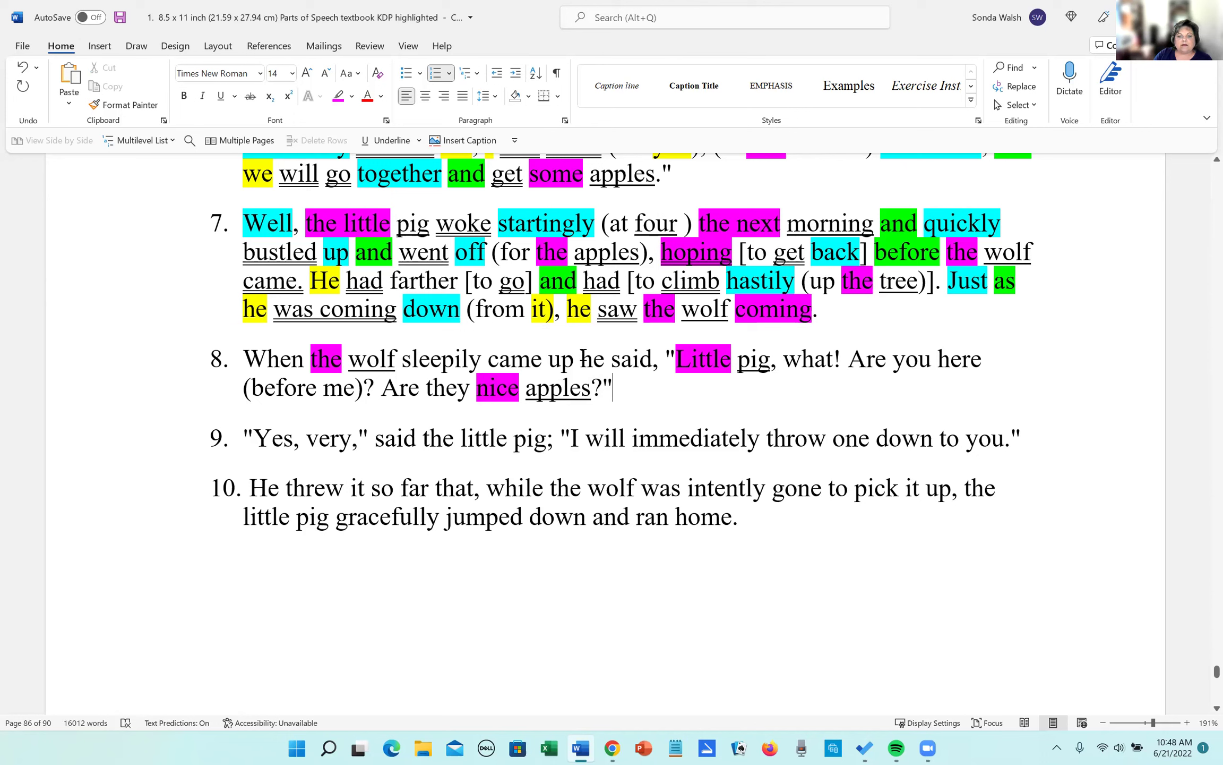
Highlight the pronouns "he", "you", "me" and "they" in sentence 8 in yellow.
{"action": "left_click_drag", "start_coordinate": [581, 361], "coordinate": [603, 355]}
{"action": "left_click", "coordinate": [676, 331]}
{"action": "left_click", "coordinate": [664, 344]}
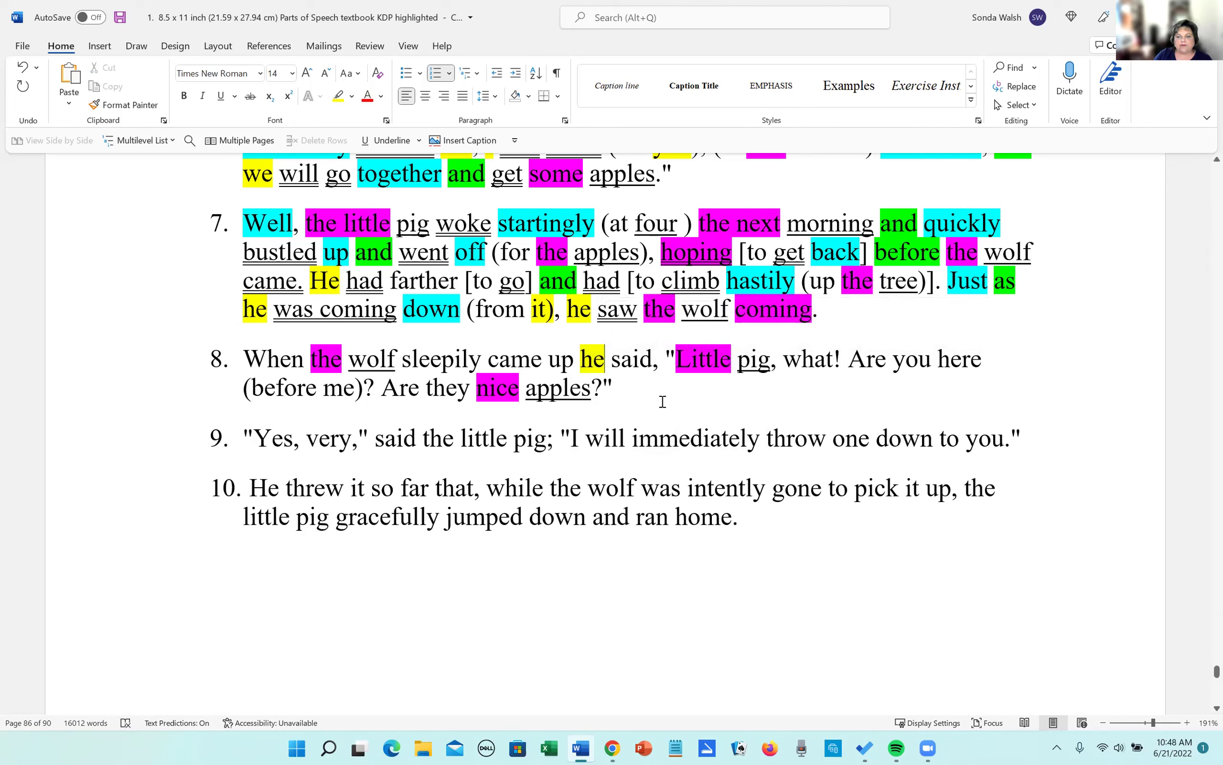
{"action": "left_click_drag", "start_coordinate": [894, 361], "coordinate": [933, 361]}
{"action": "left_click", "coordinate": [895, 341]}
{"action": "left_click", "coordinate": [355, 388]}
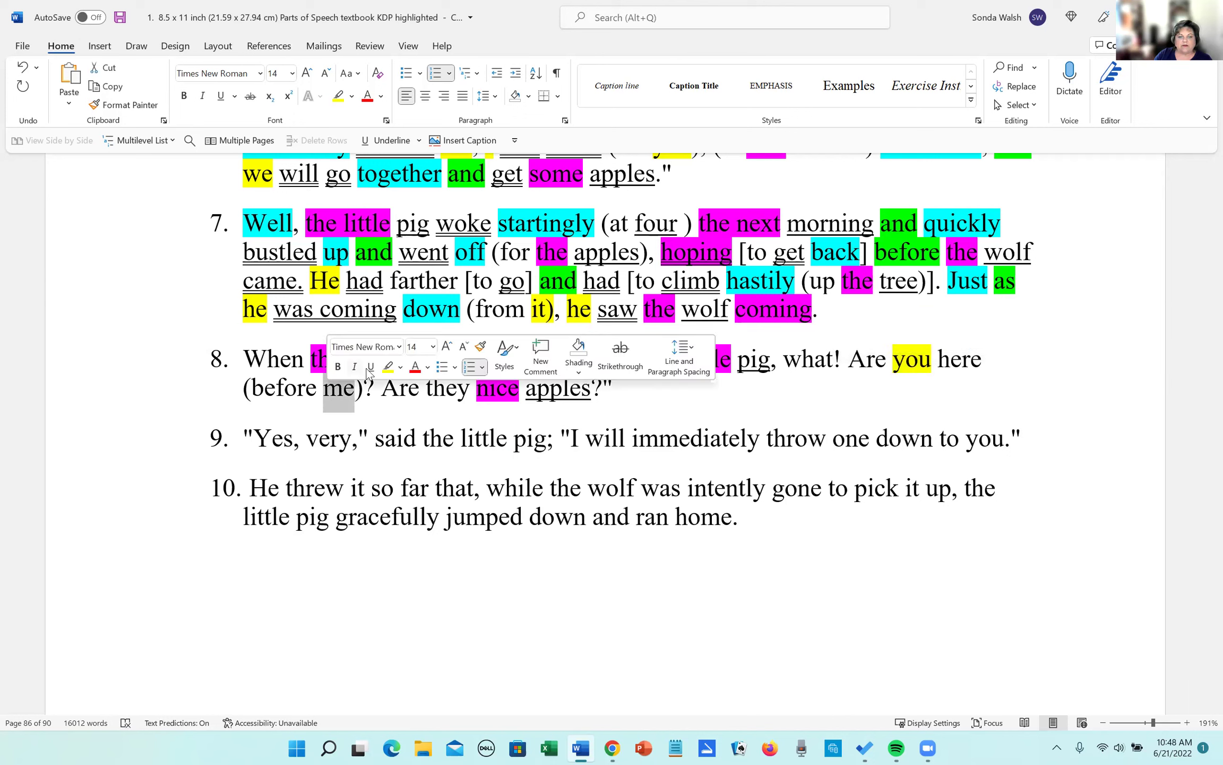
{"action": "left_click", "coordinate": [388, 366]}
{"action": "left_click_drag", "start_coordinate": [428, 389], "coordinate": [471, 391]}
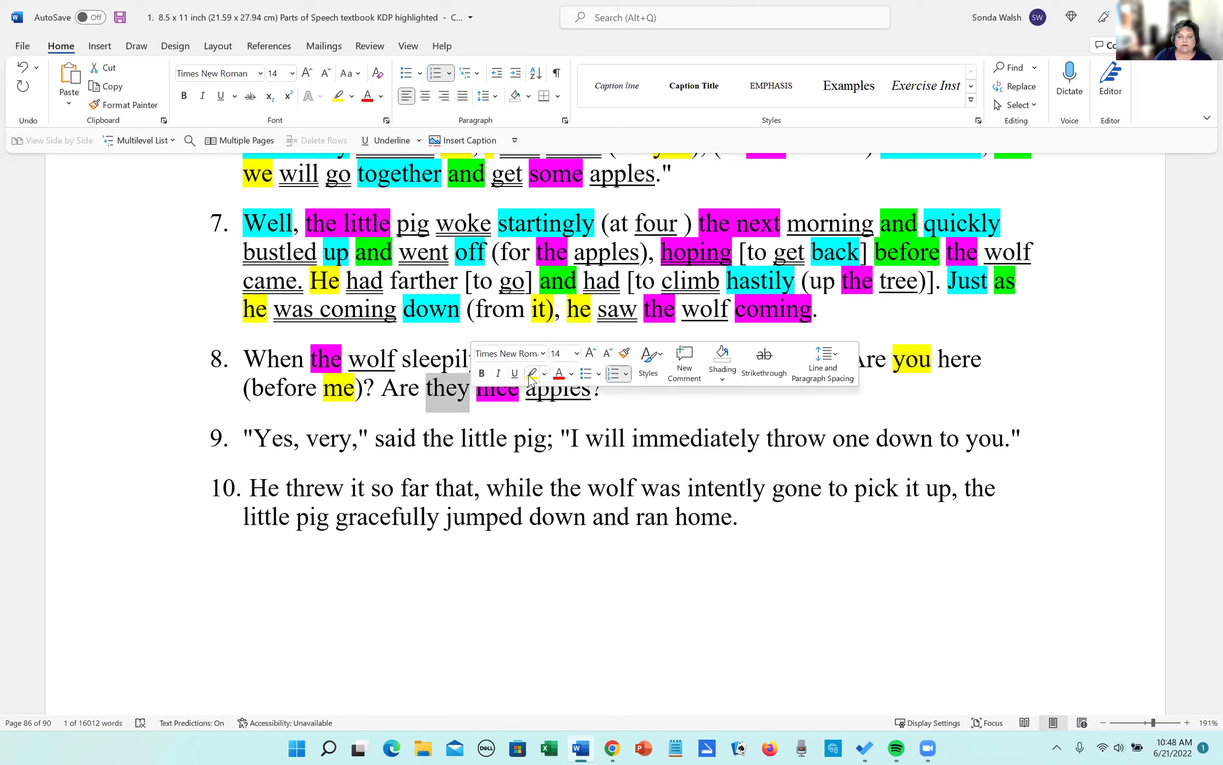
{"action": "left_click", "coordinate": [531, 375]}
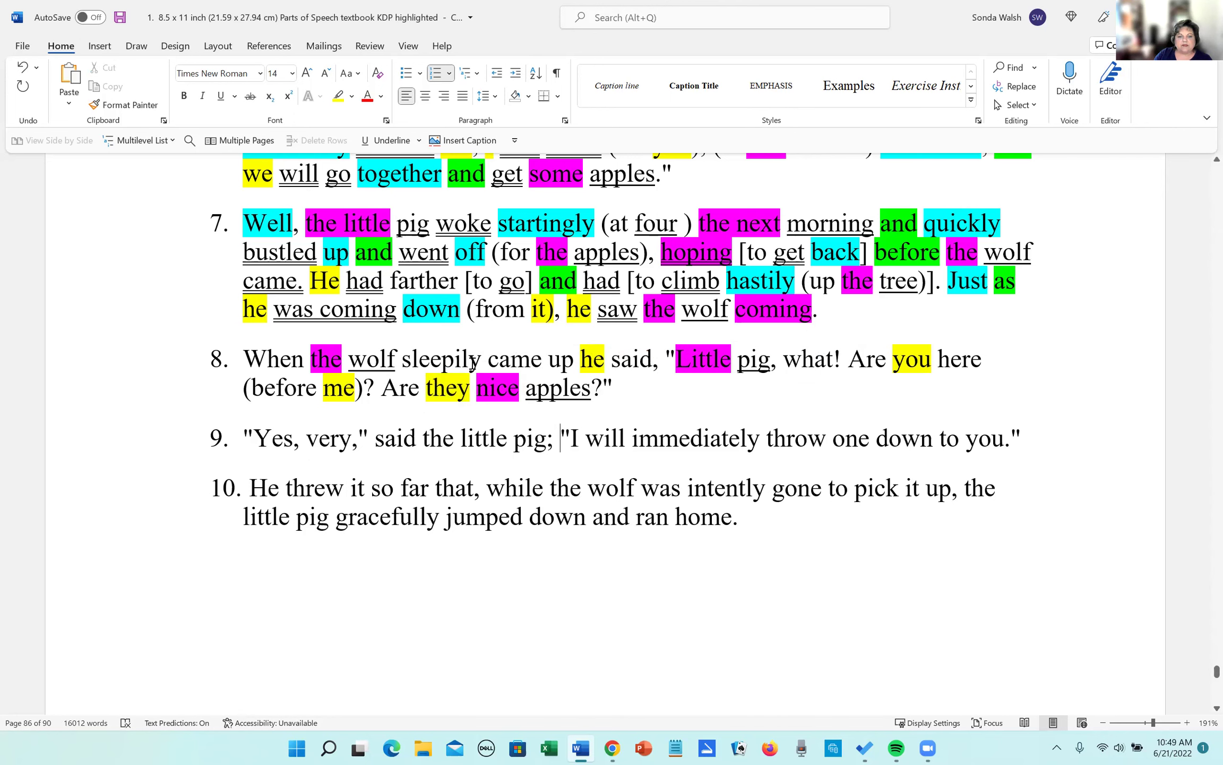
Double-underline the verbs "came", "said" and both occurrences of "Are" in sentence 8.
{"action": "left_click_drag", "start_coordinate": [489, 355], "coordinate": [653, 360]}
{"action": "left_click", "coordinate": [394, 140]}
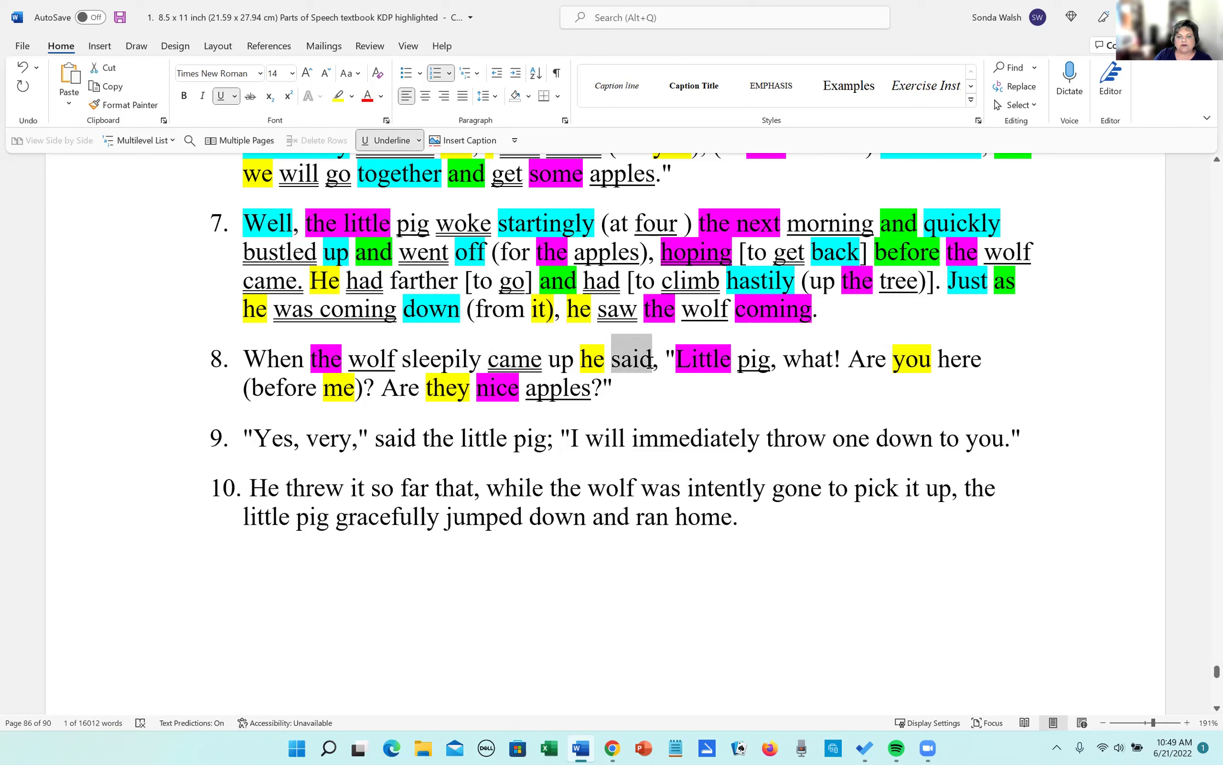
{"action": "left_click", "coordinate": [407, 140]}
{"action": "left_click_drag", "start_coordinate": [848, 361], "coordinate": [887, 361]}
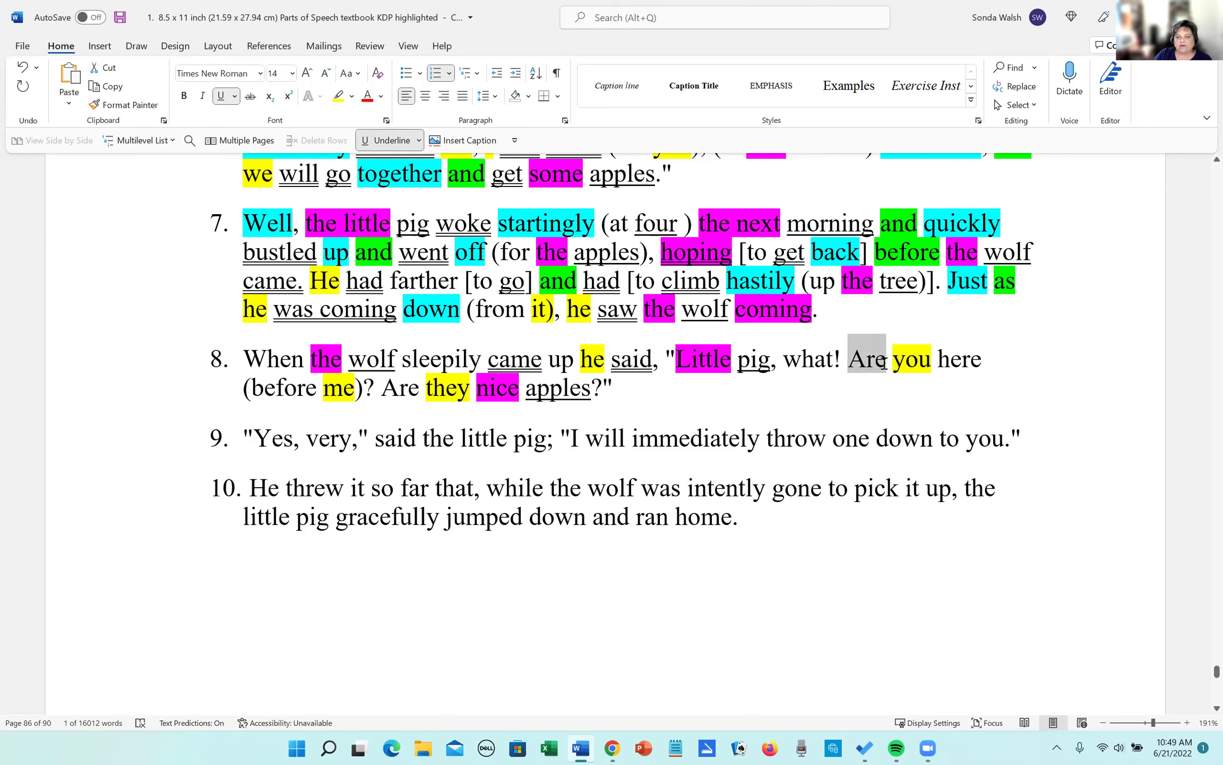
{"action": "left_click", "coordinate": [390, 140]}
{"action": "left_click_drag", "start_coordinate": [383, 388], "coordinate": [418, 390]}
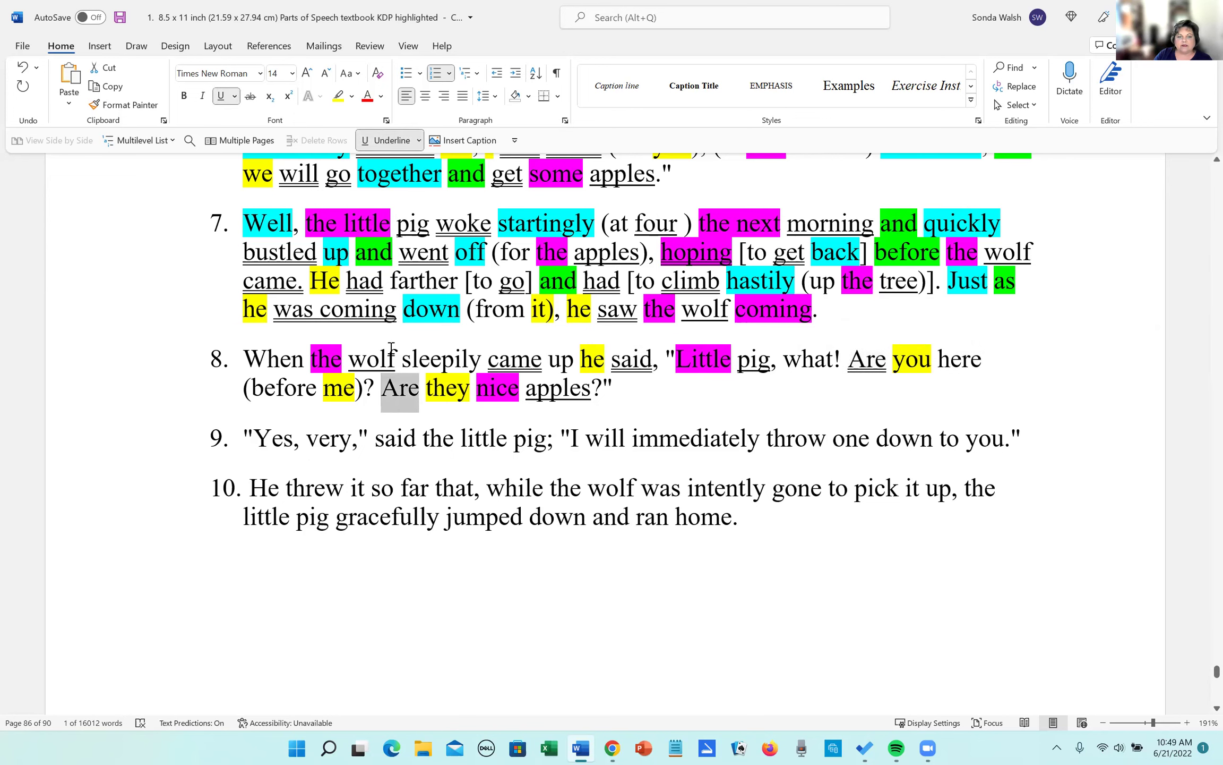
{"action": "left_click", "coordinate": [390, 142]}
Highlight the conjunction "When" at the start of sentence 8 in bright green.
{"action": "left_click_drag", "start_coordinate": [242, 359], "coordinate": [304, 358]}
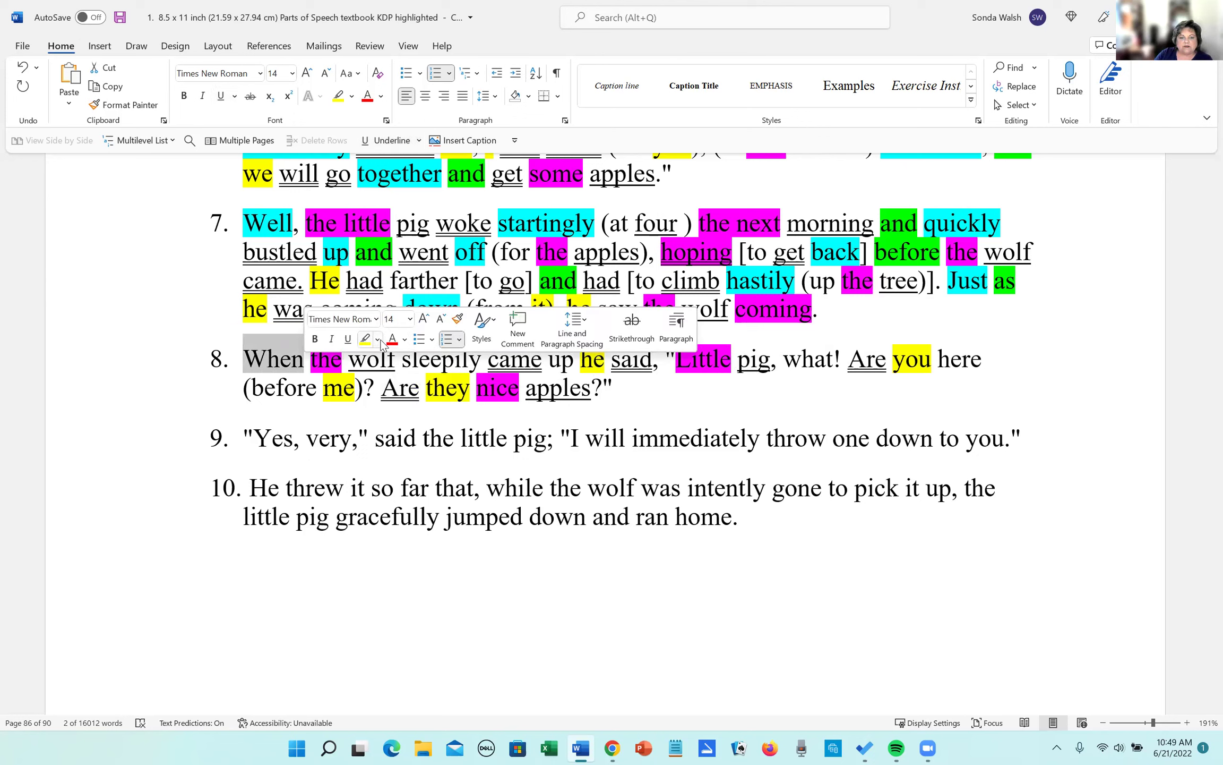
{"action": "left_click", "coordinate": [378, 339]}
{"action": "left_click", "coordinate": [390, 360]}
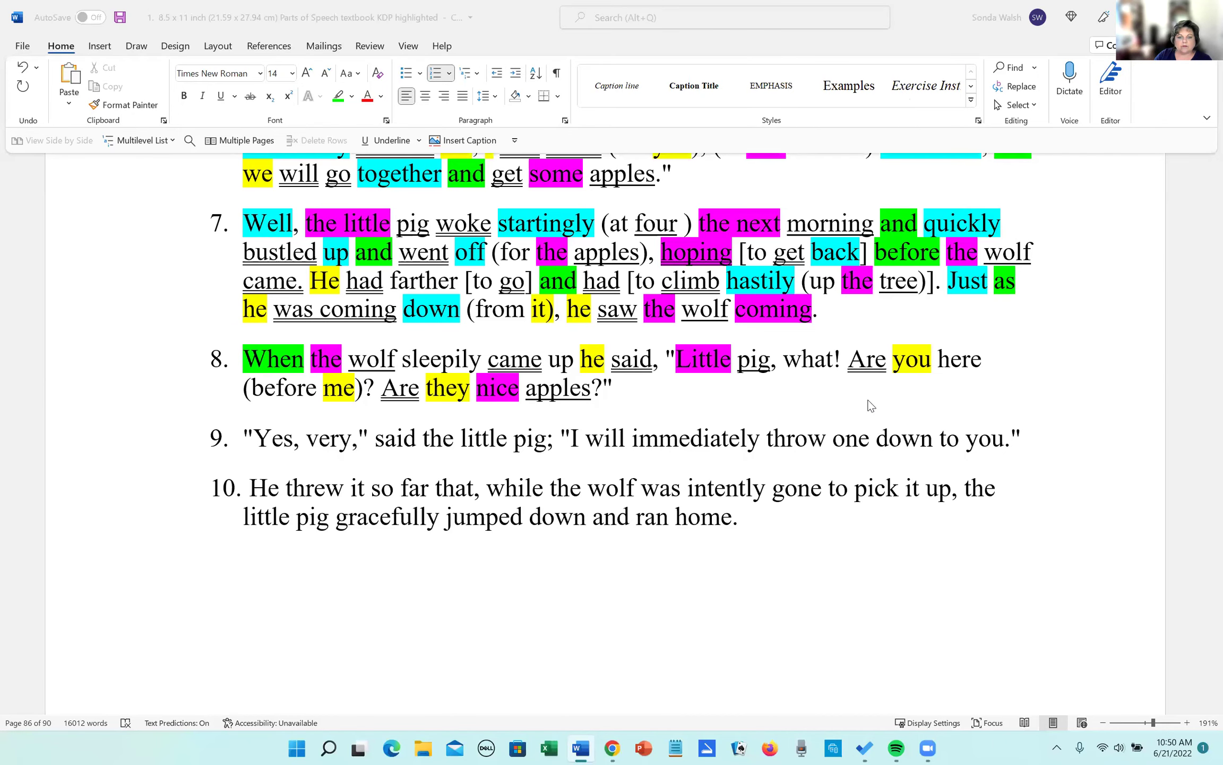
Highlight "what" after "Little pig" in sentence 8 in yellow.
{"action": "left_click", "coordinate": [785, 364]}
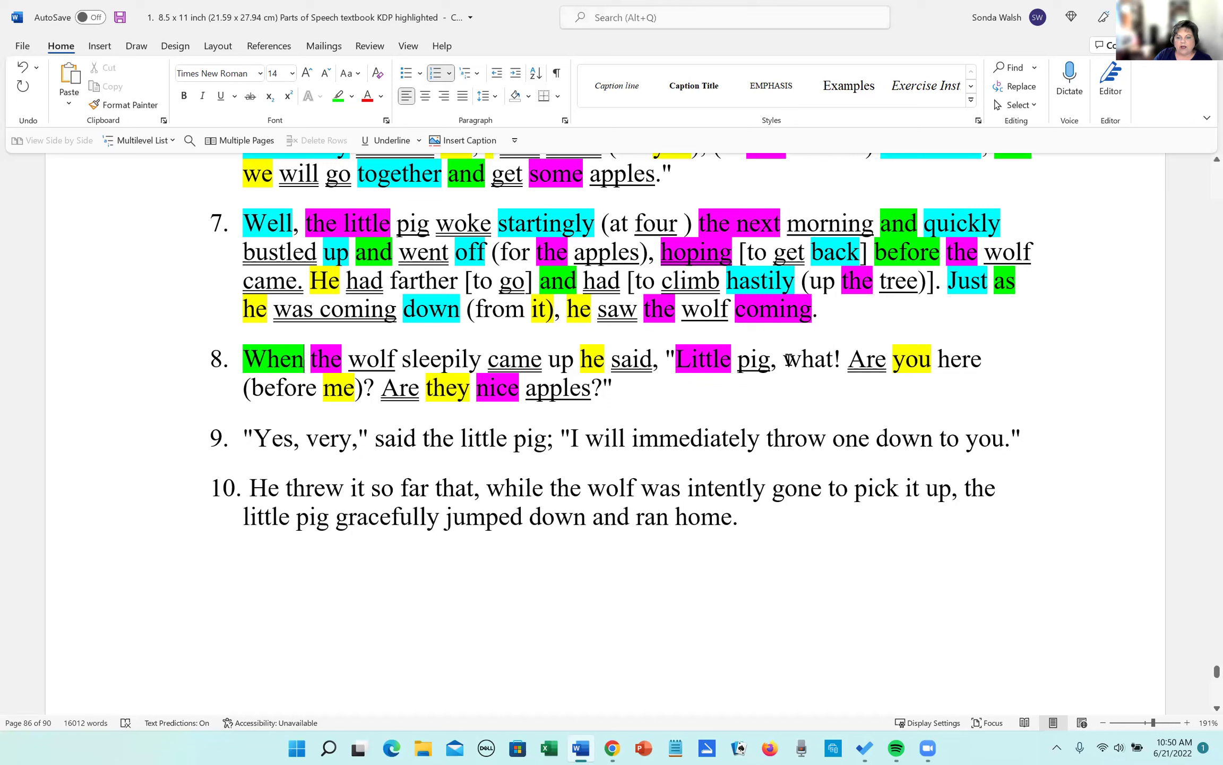
{"action": "left_click_drag", "start_coordinate": [804, 355], "coordinate": [836, 354]}
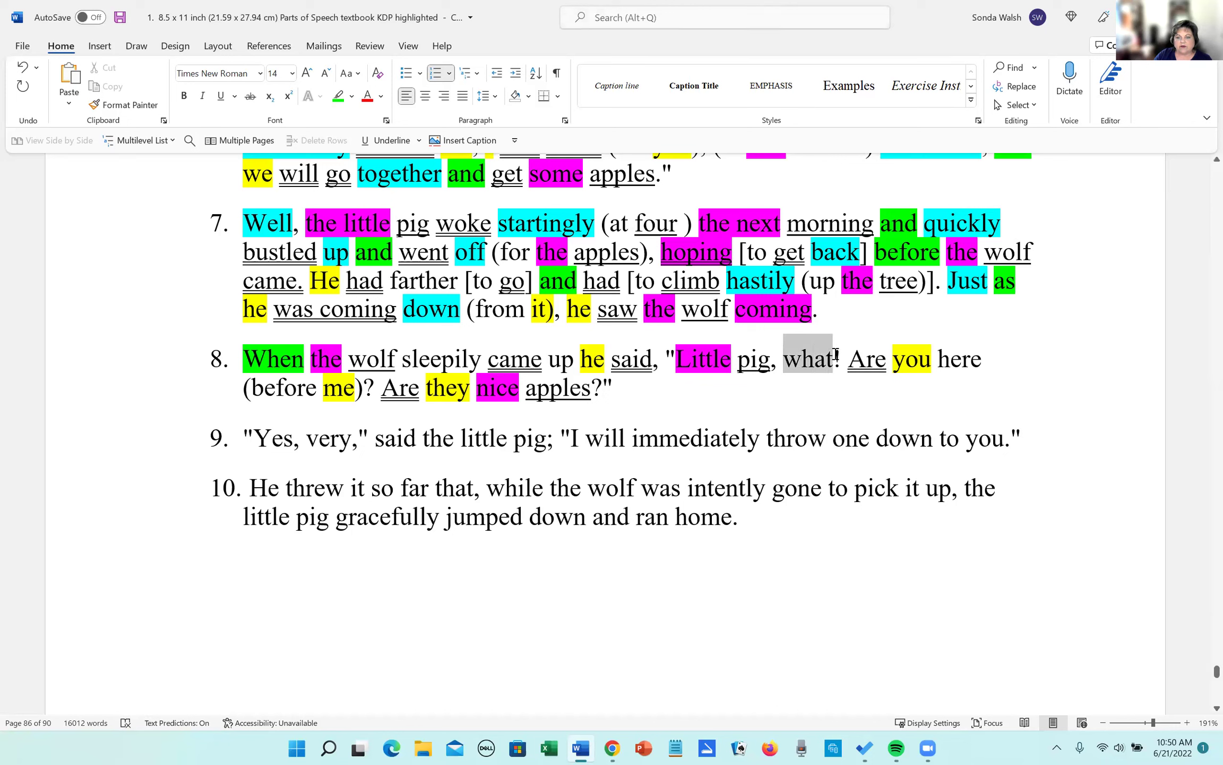
{"action": "left_click", "coordinate": [906, 329]}
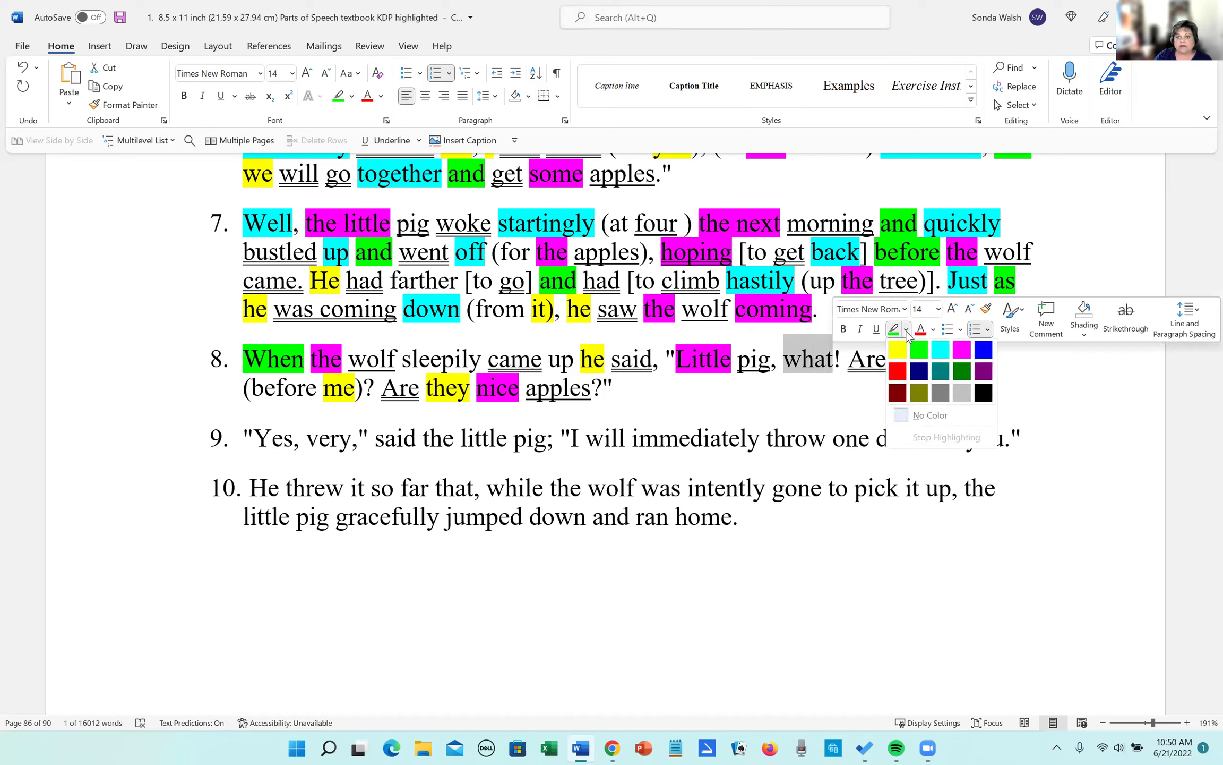
{"action": "left_click", "coordinate": [898, 350]}
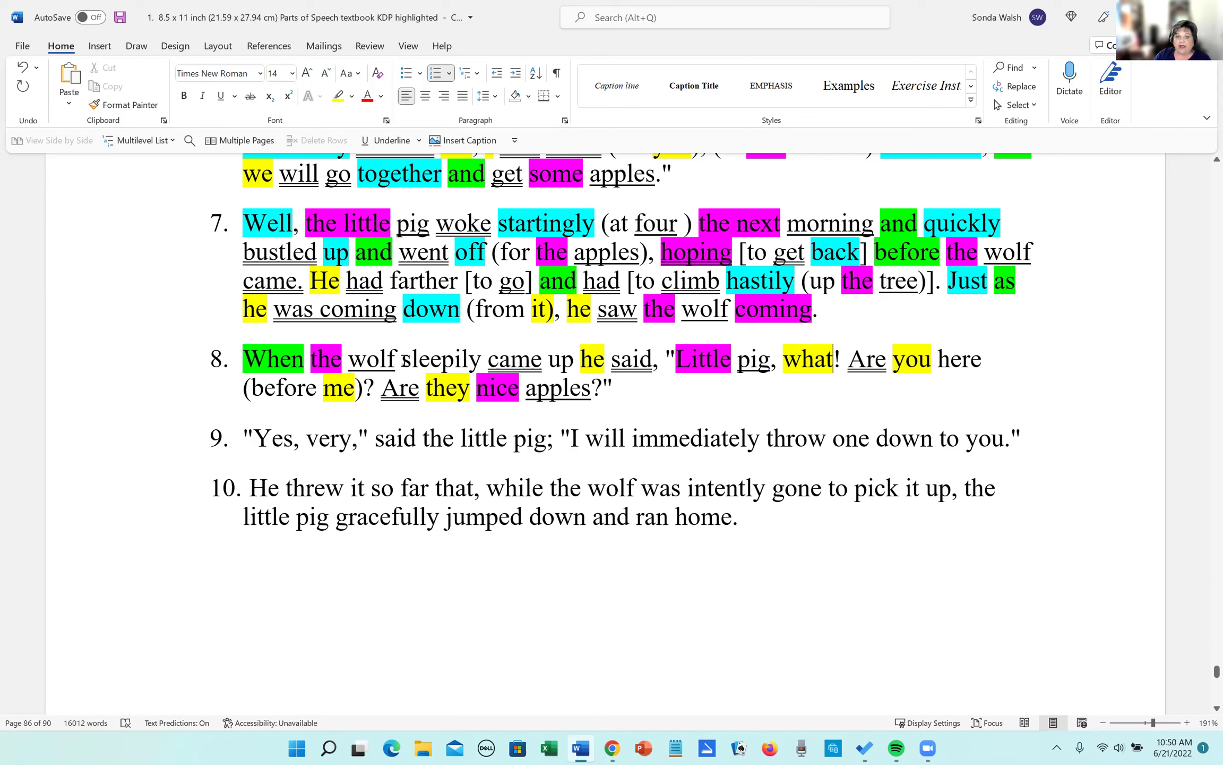
Highlight the adverbs "sleepily" and "here" in sentence 8 in turquoise.
{"action": "left_click_drag", "start_coordinate": [402, 360], "coordinate": [480, 361]}
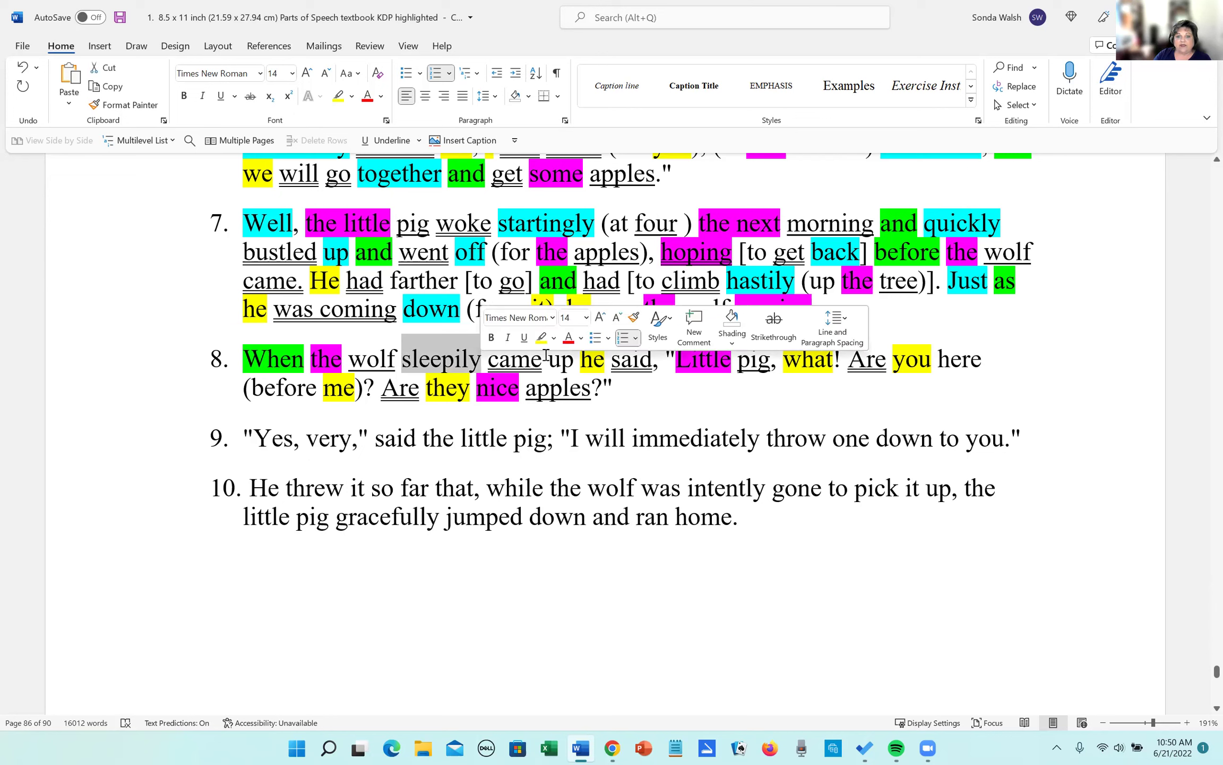
{"action": "left_click", "coordinate": [554, 338]}
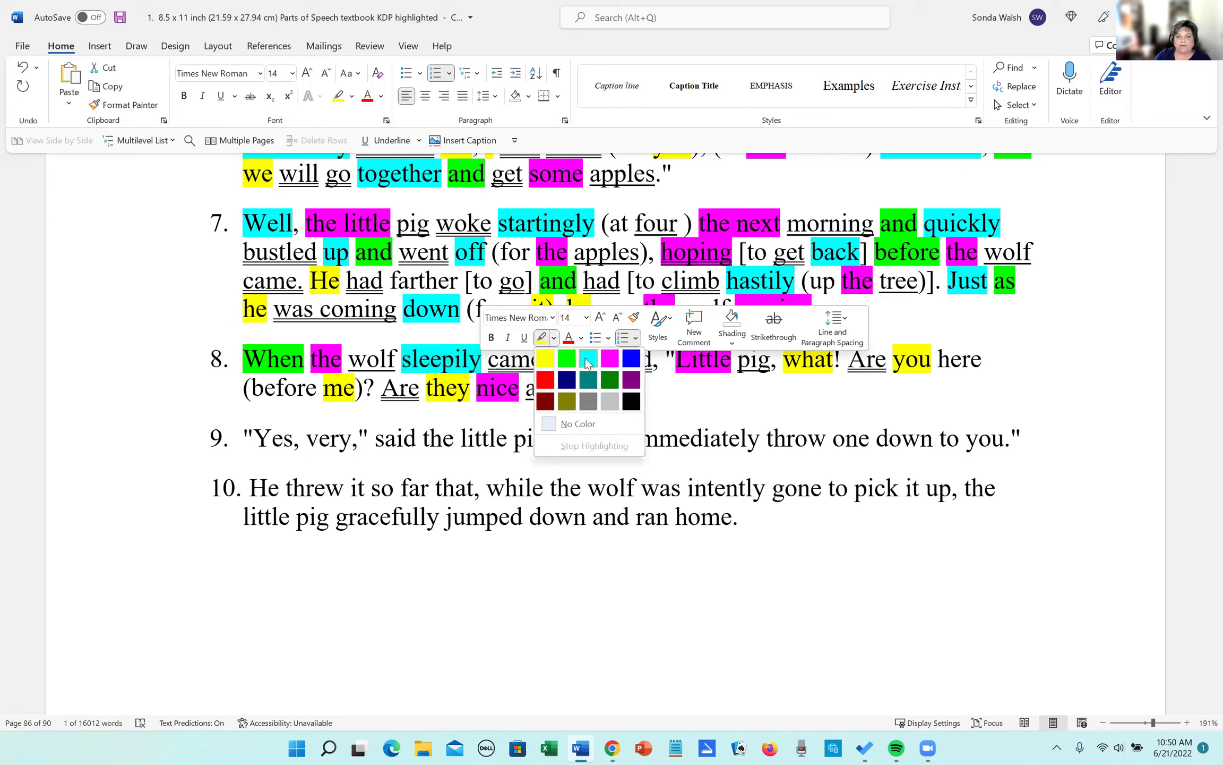
{"action": "left_click", "coordinate": [584, 359]}
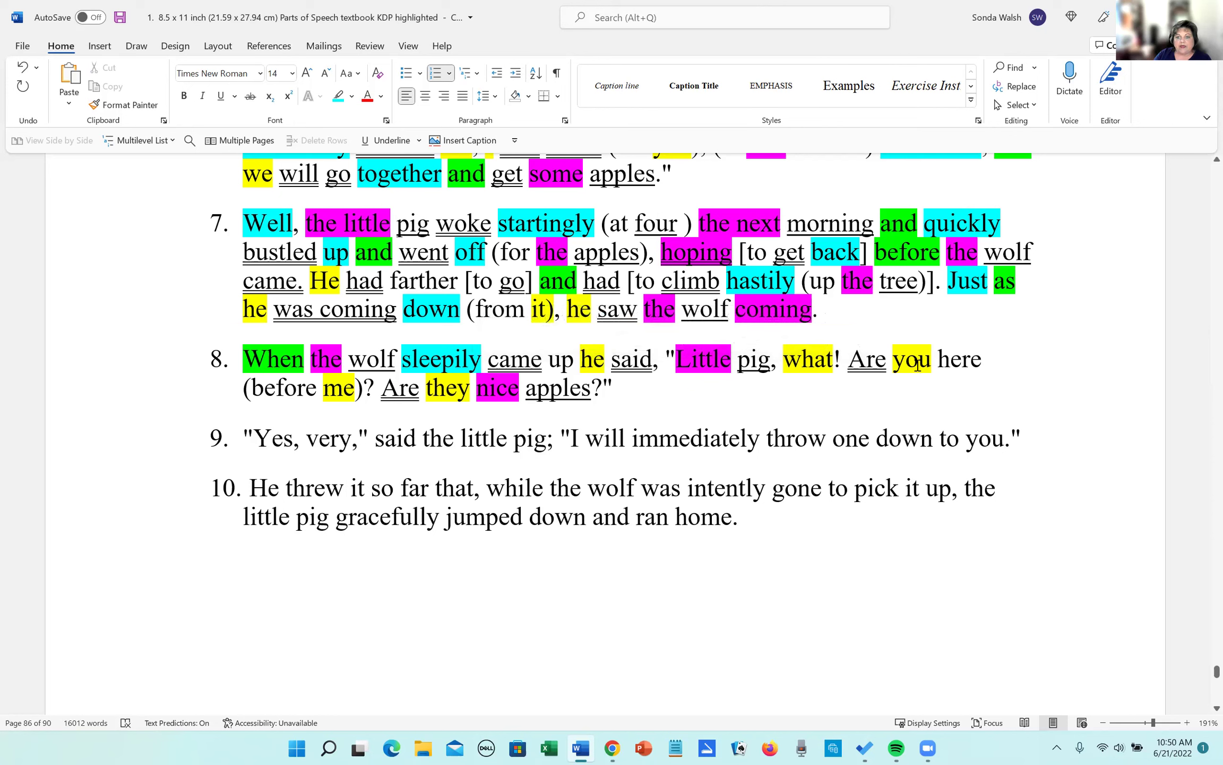
{"action": "double_click", "coordinate": [945, 360]}
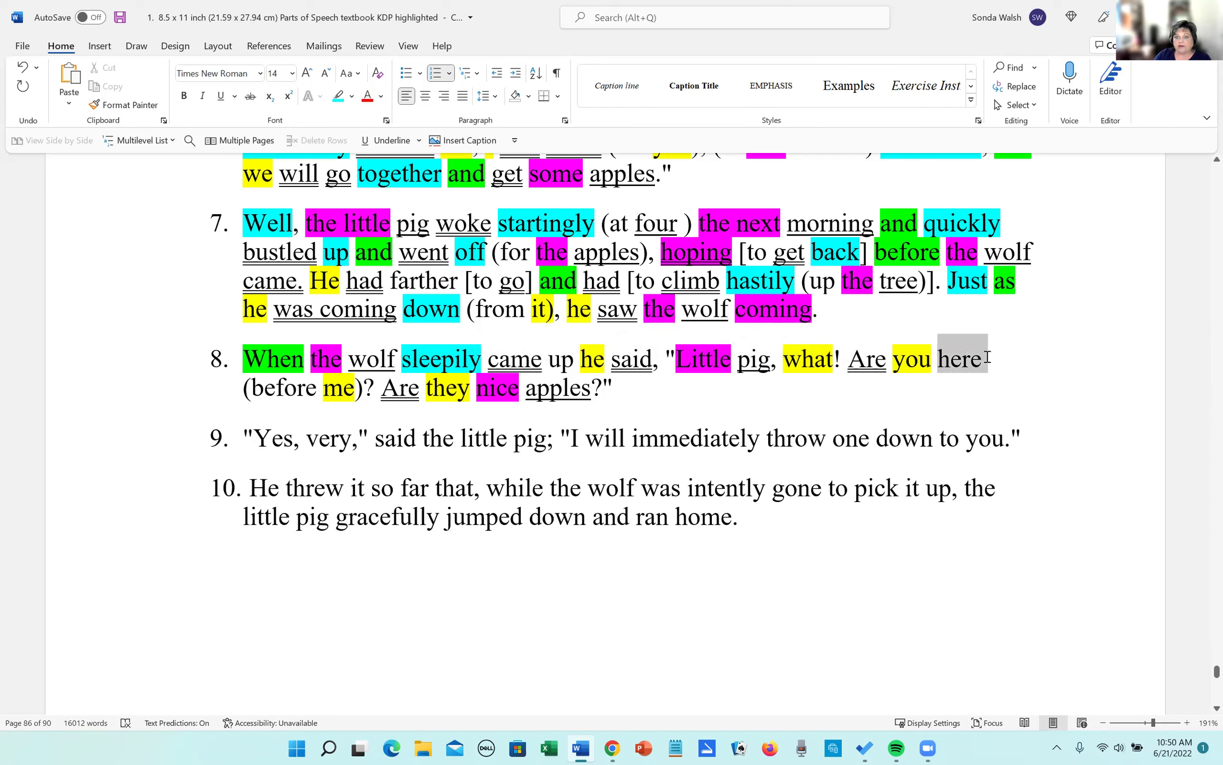
{"action": "left_click", "coordinate": [893, 334]}
{"action": "key", "text": "Right"}
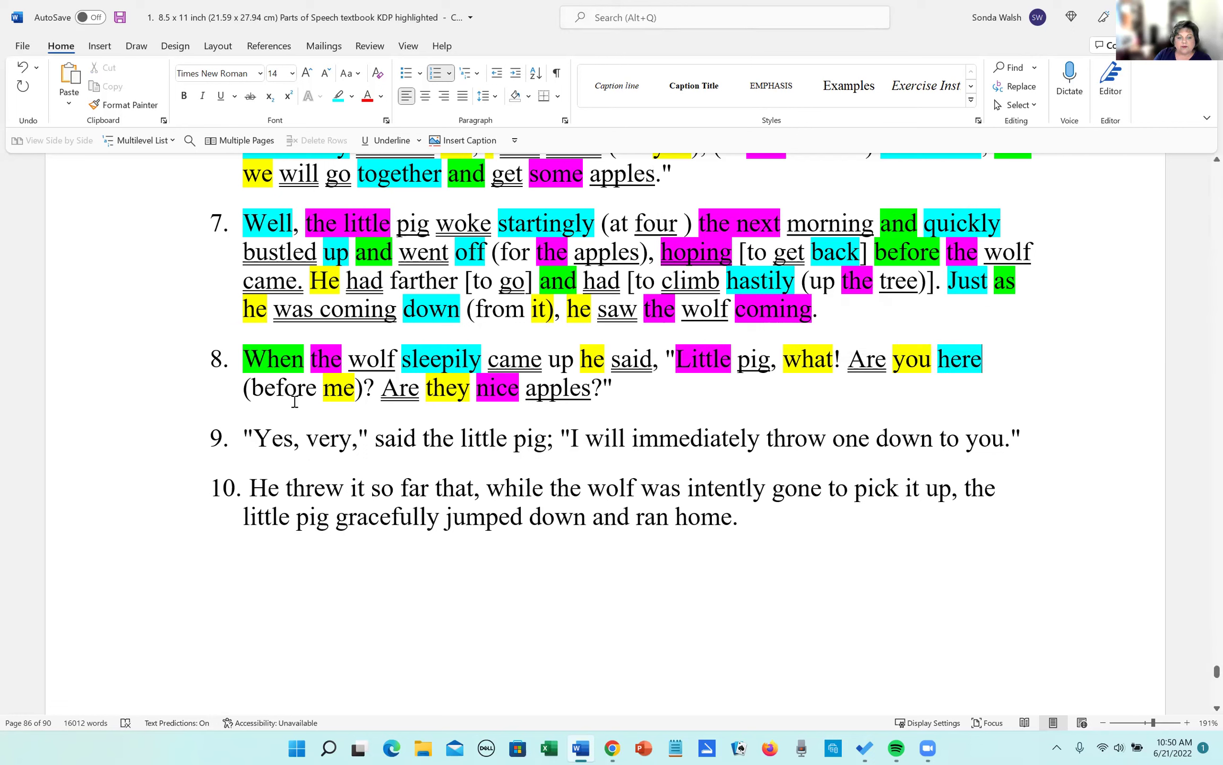
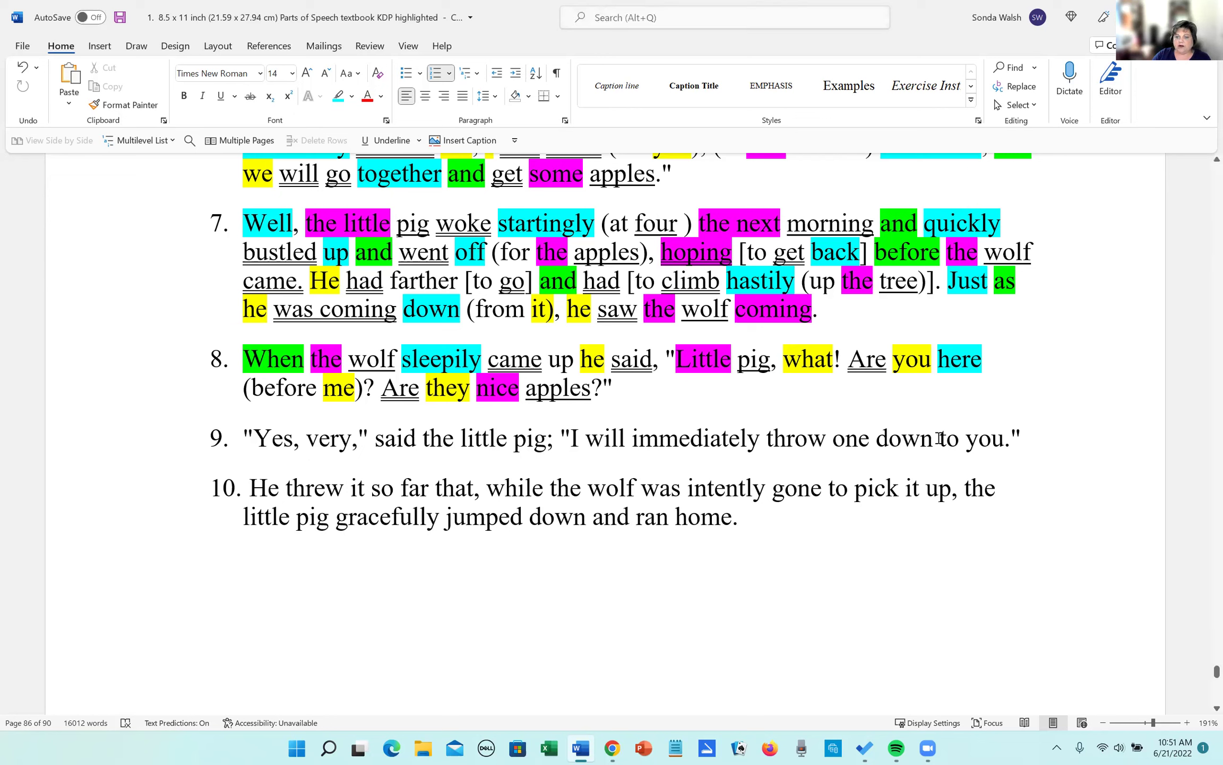
Enclose the prepositional phrase "to you" at the end of sentence 9 in parentheses.
{"action": "type", "text": "("}
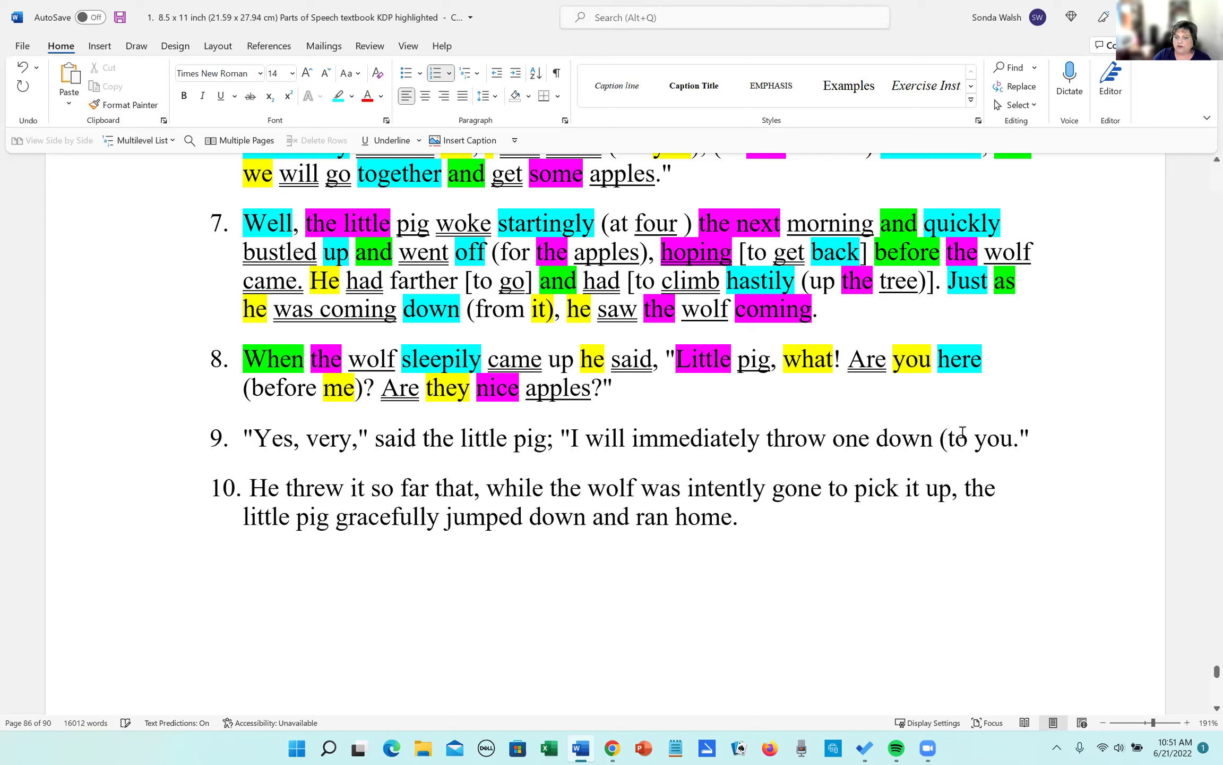
{"action": "left_click", "coordinate": [1013, 439]}
{"action": "type", "text": ")"}
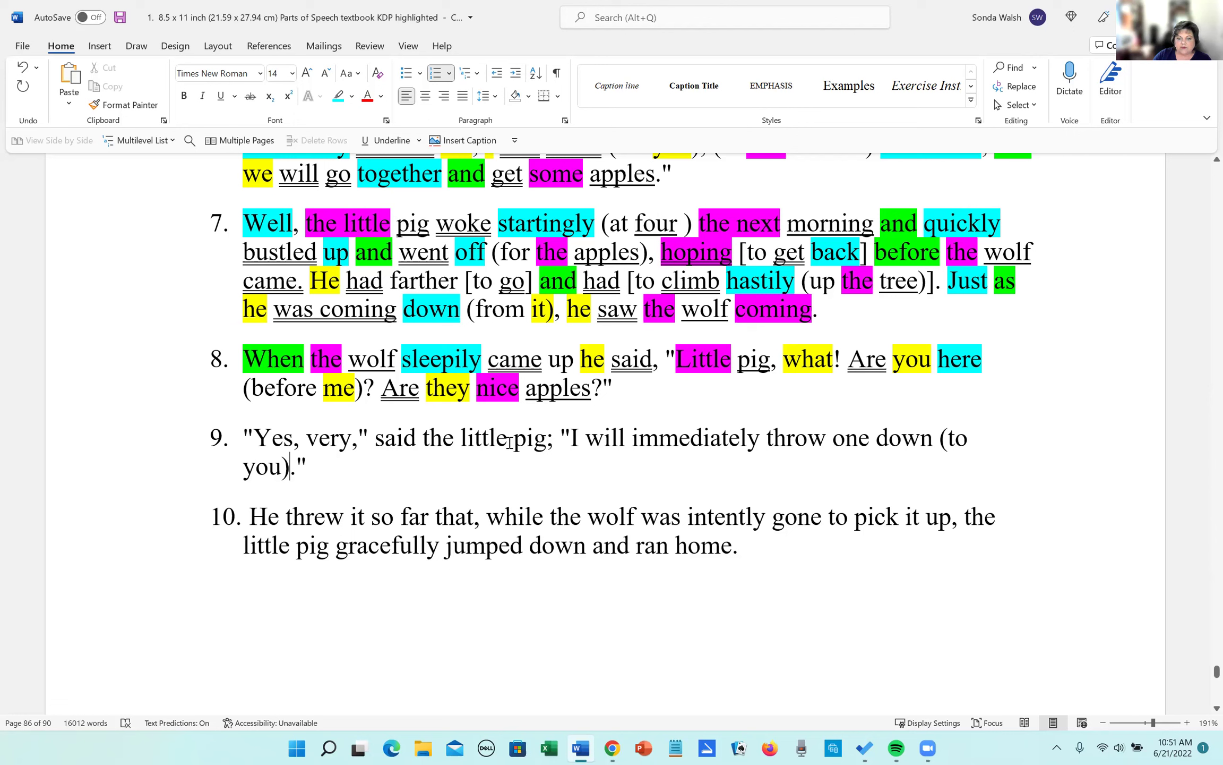
Underline "pig" and "one" in sentence 9 with a single line.
{"action": "left_click_drag", "start_coordinate": [514, 442], "coordinate": [552, 451]}
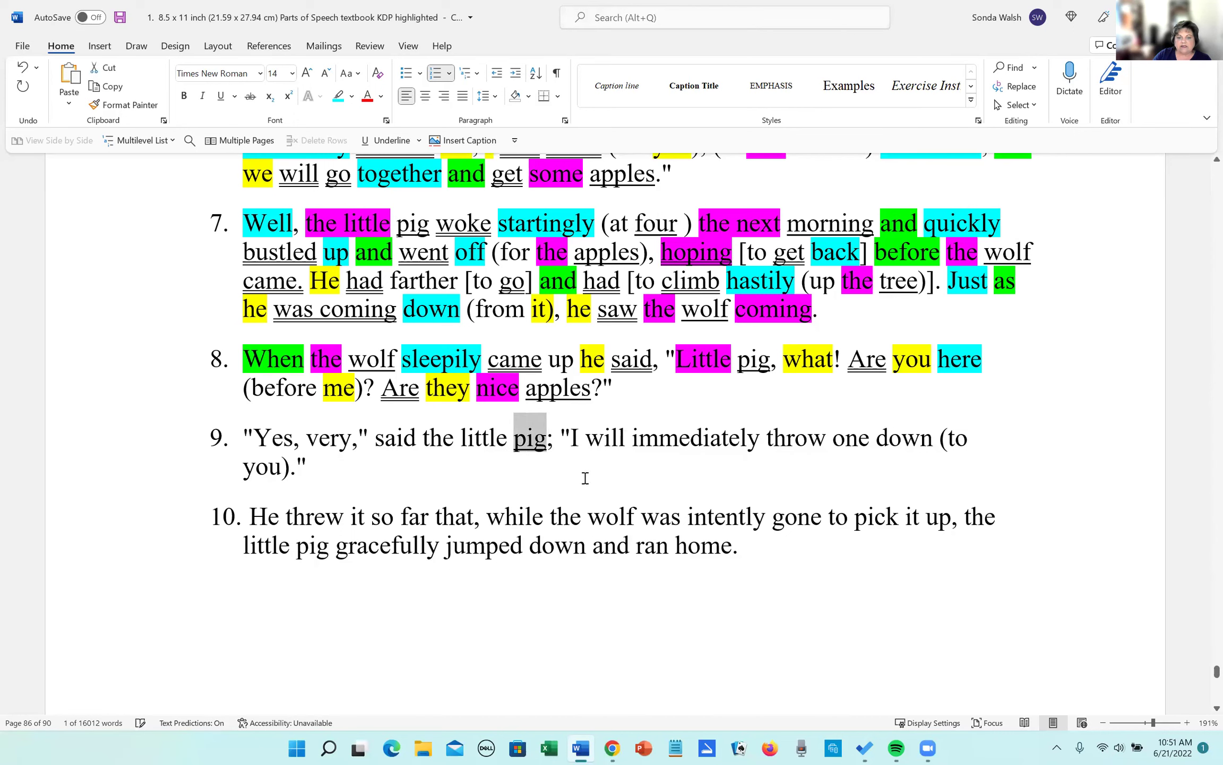
{"action": "left_click", "coordinate": [648, 460]}
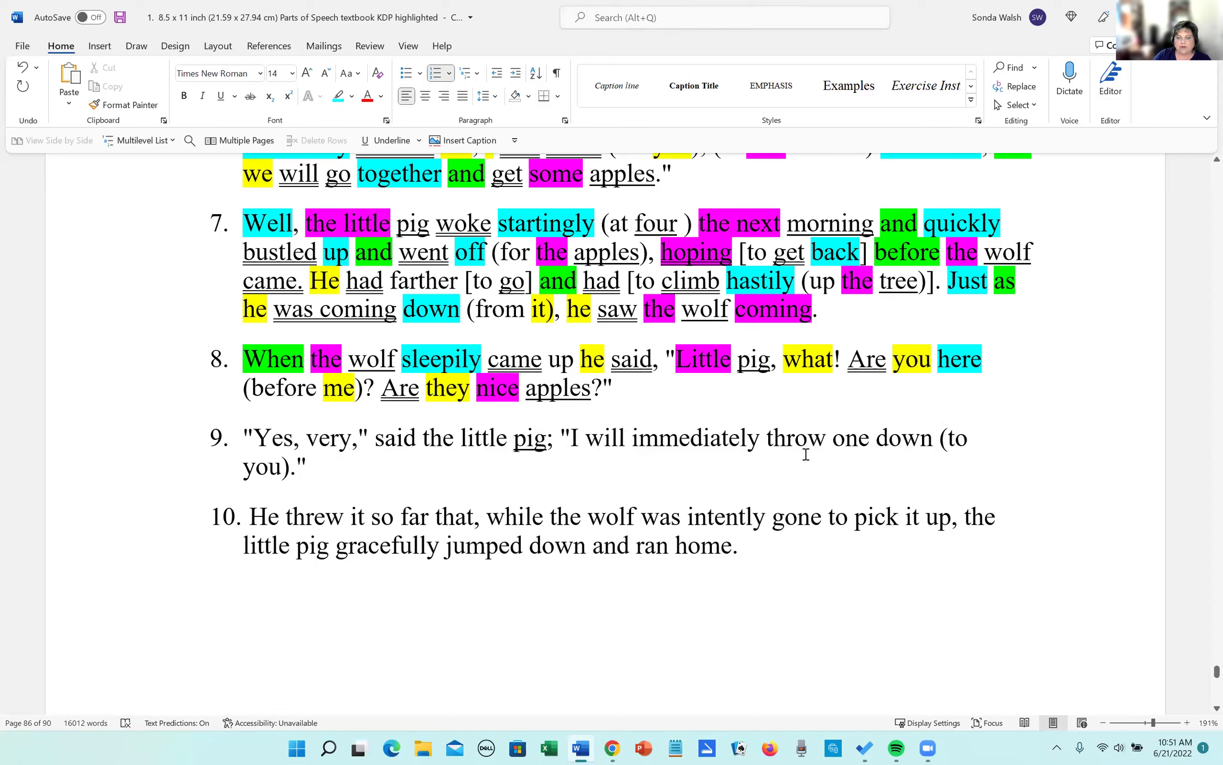
{"action": "left_click_drag", "start_coordinate": [834, 439], "coordinate": [876, 437]}
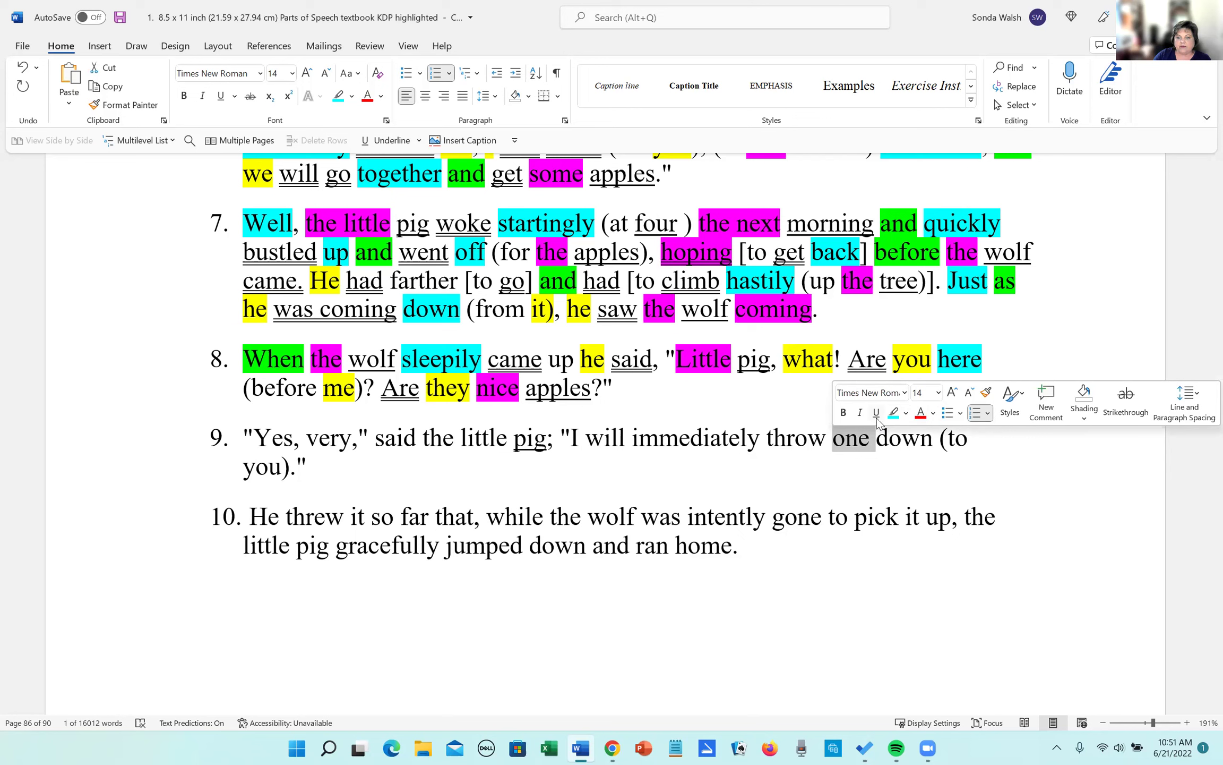
{"action": "left_click", "coordinate": [802, 472]}
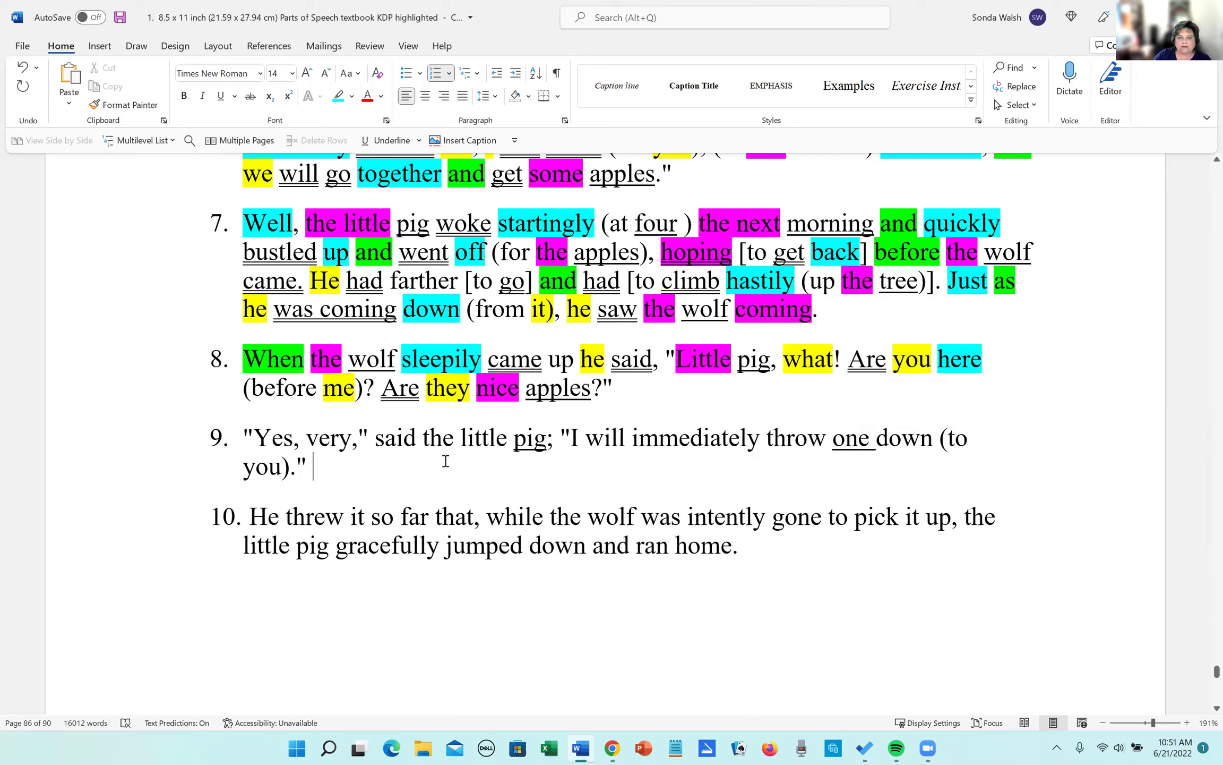
Highlight the pronoun "I" and the closing "you" with its punctuation in sentence 9 in yellow.
{"action": "double_click", "coordinate": [575, 439]}
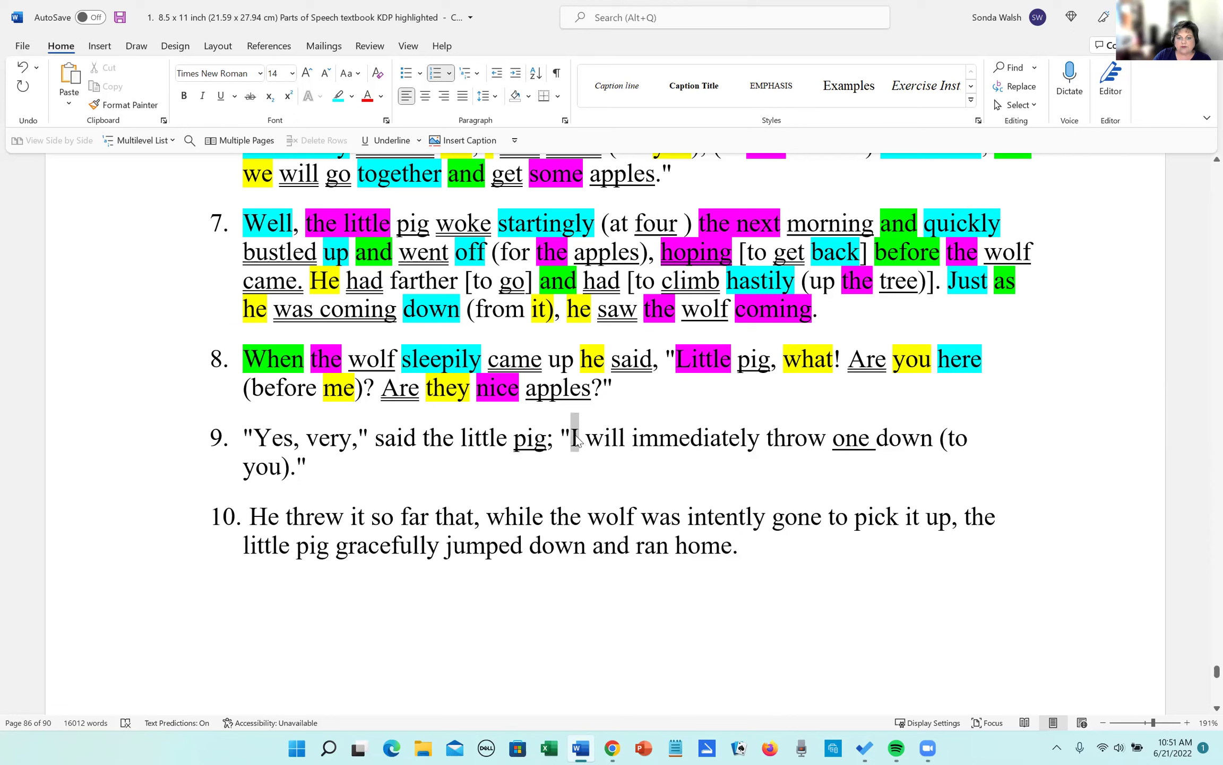
{"action": "left_click", "coordinate": [646, 412]}
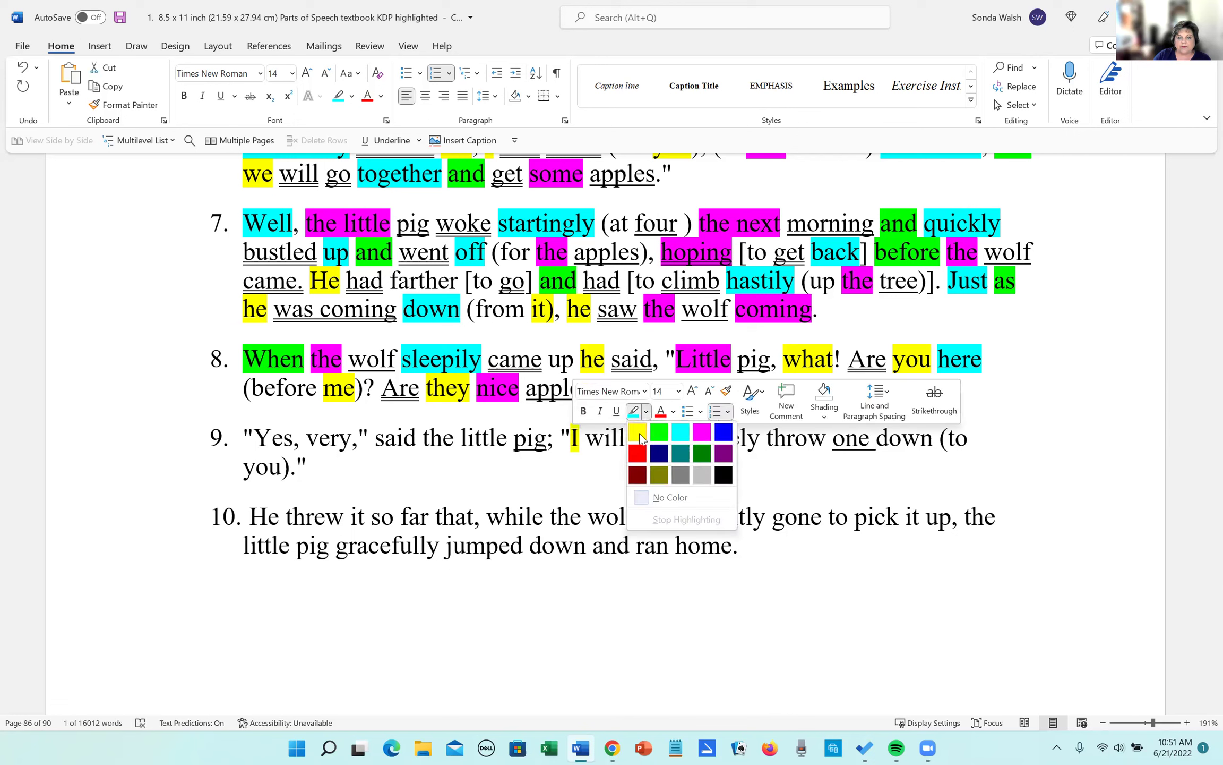
{"action": "left_click", "coordinate": [640, 431]}
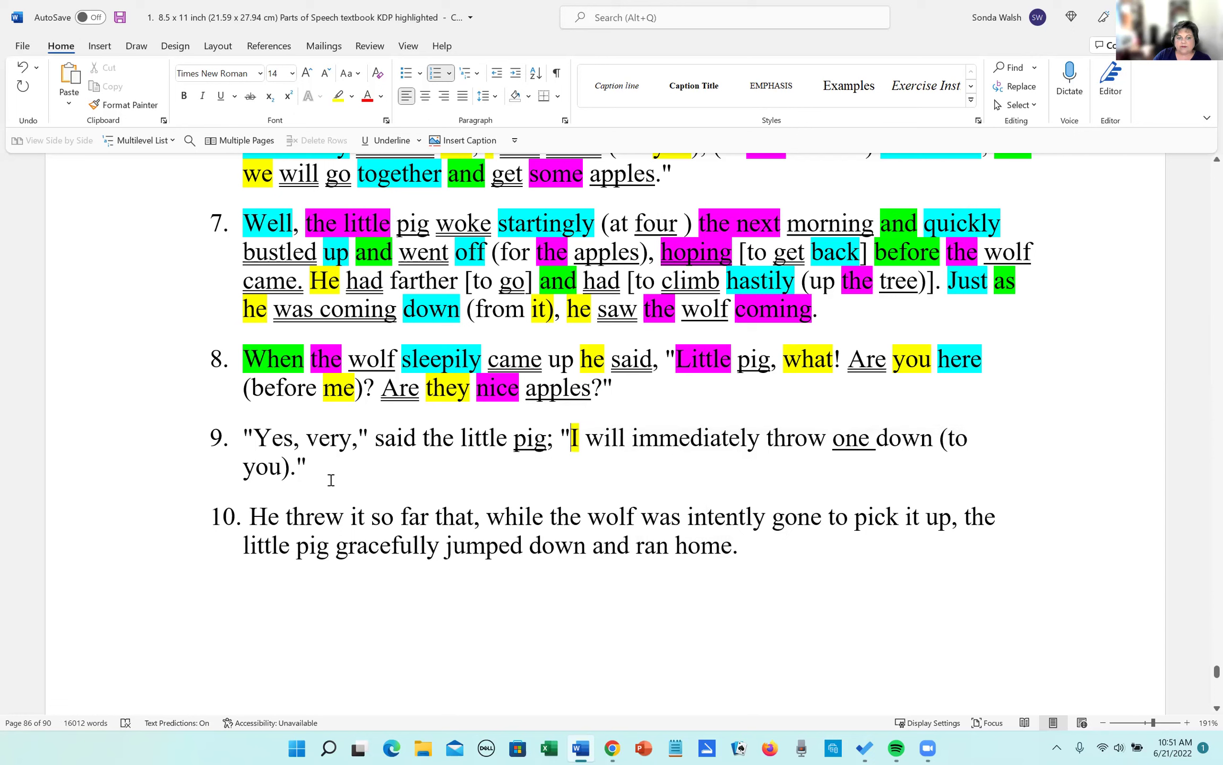
{"action": "left_click_drag", "start_coordinate": [285, 467], "coordinate": [246, 470]}
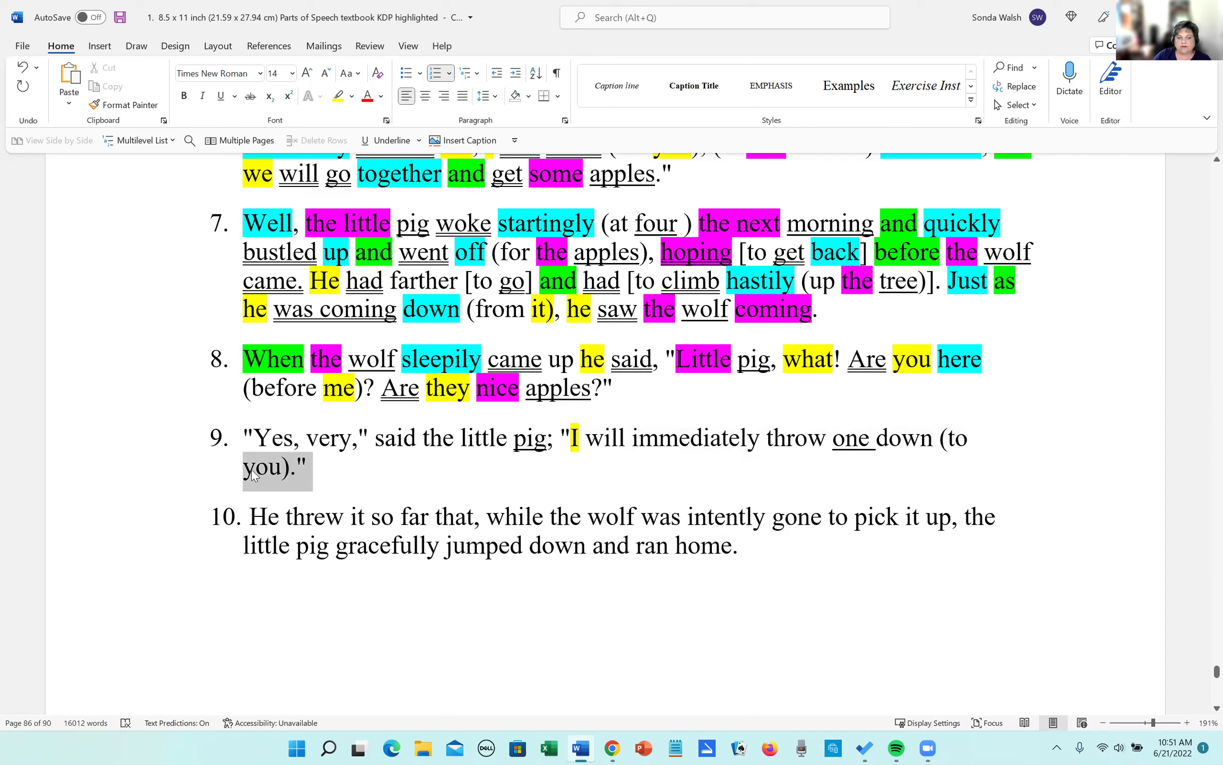
{"action": "left_click", "coordinate": [307, 441]}
Highlight "one" in sentence 9 in yellow and remove its underline.
{"action": "left_click_drag", "start_coordinate": [832, 438], "coordinate": [879, 438]}
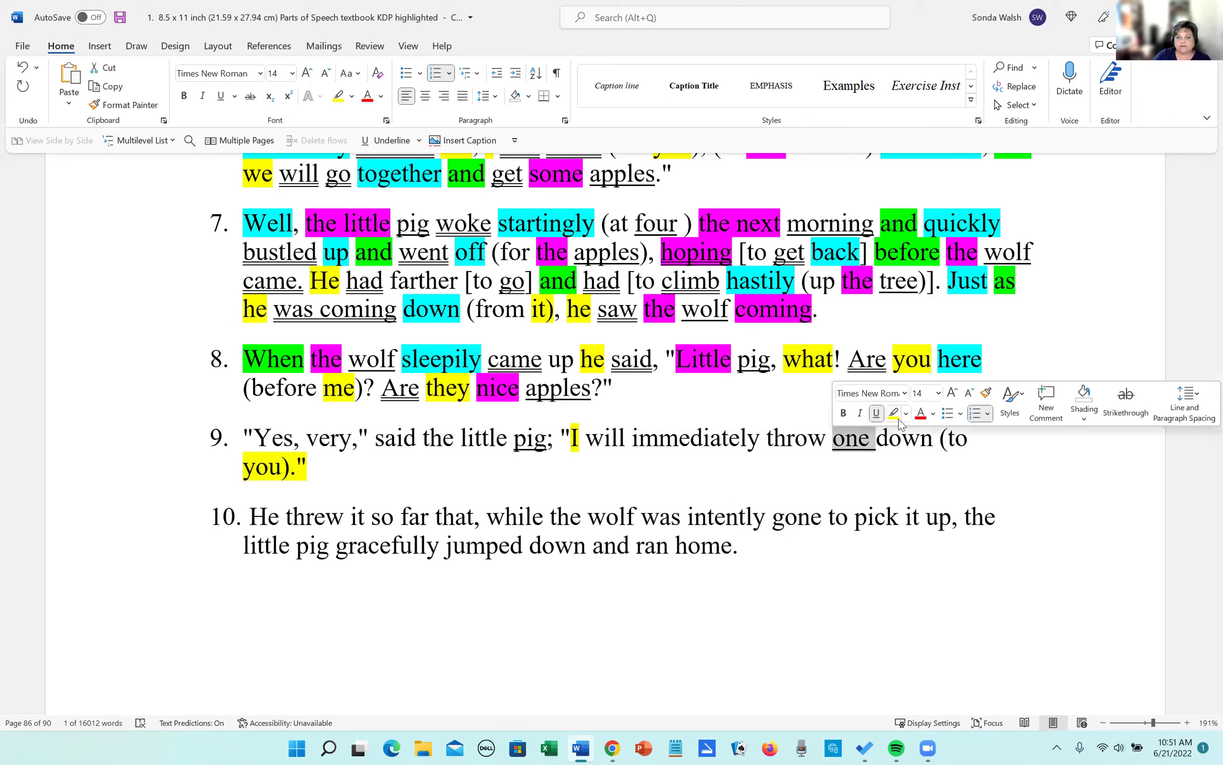
{"action": "left_click", "coordinate": [894, 415]}
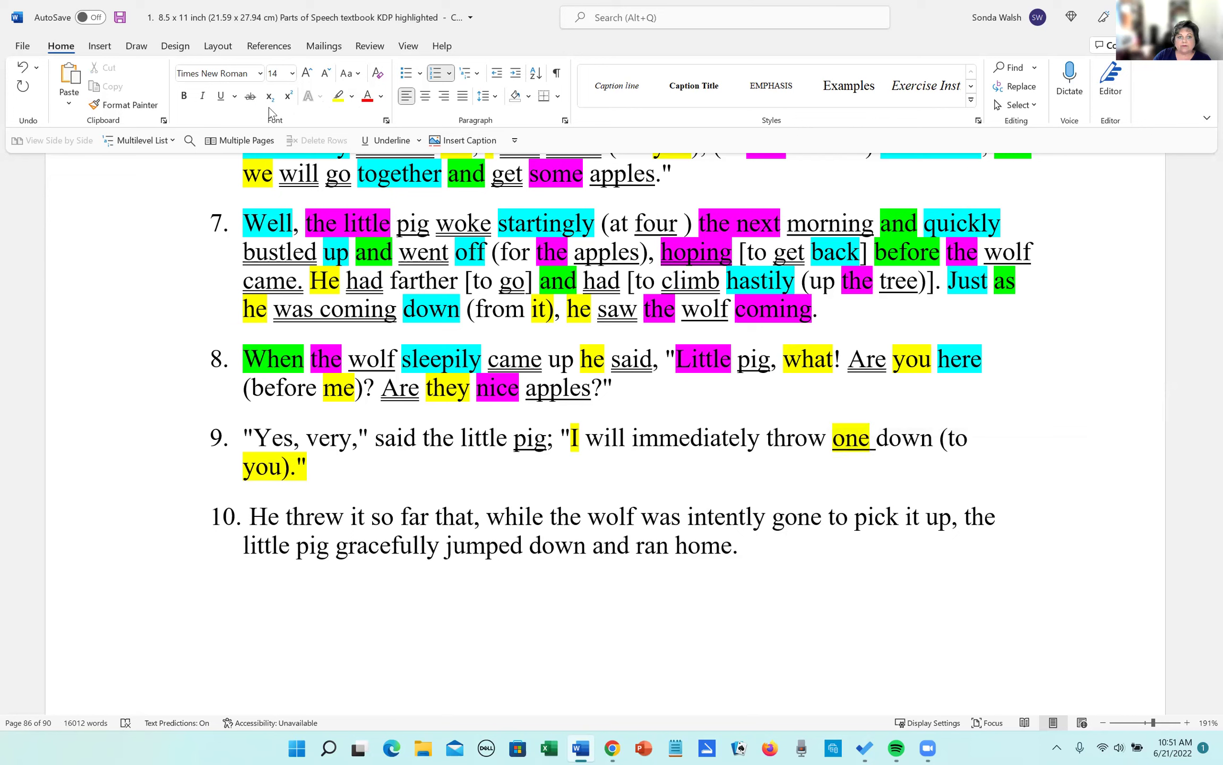
{"action": "left_click", "coordinate": [227, 99]}
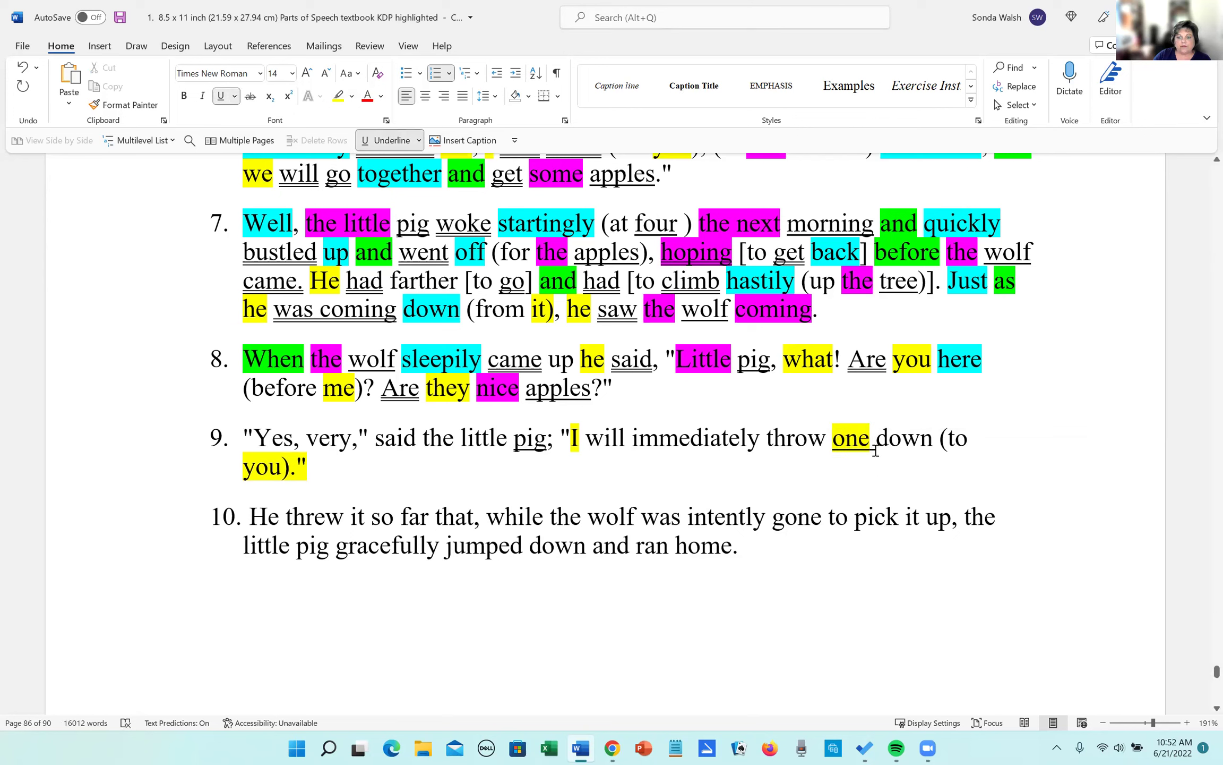
{"action": "double_click", "coordinate": [856, 444]}
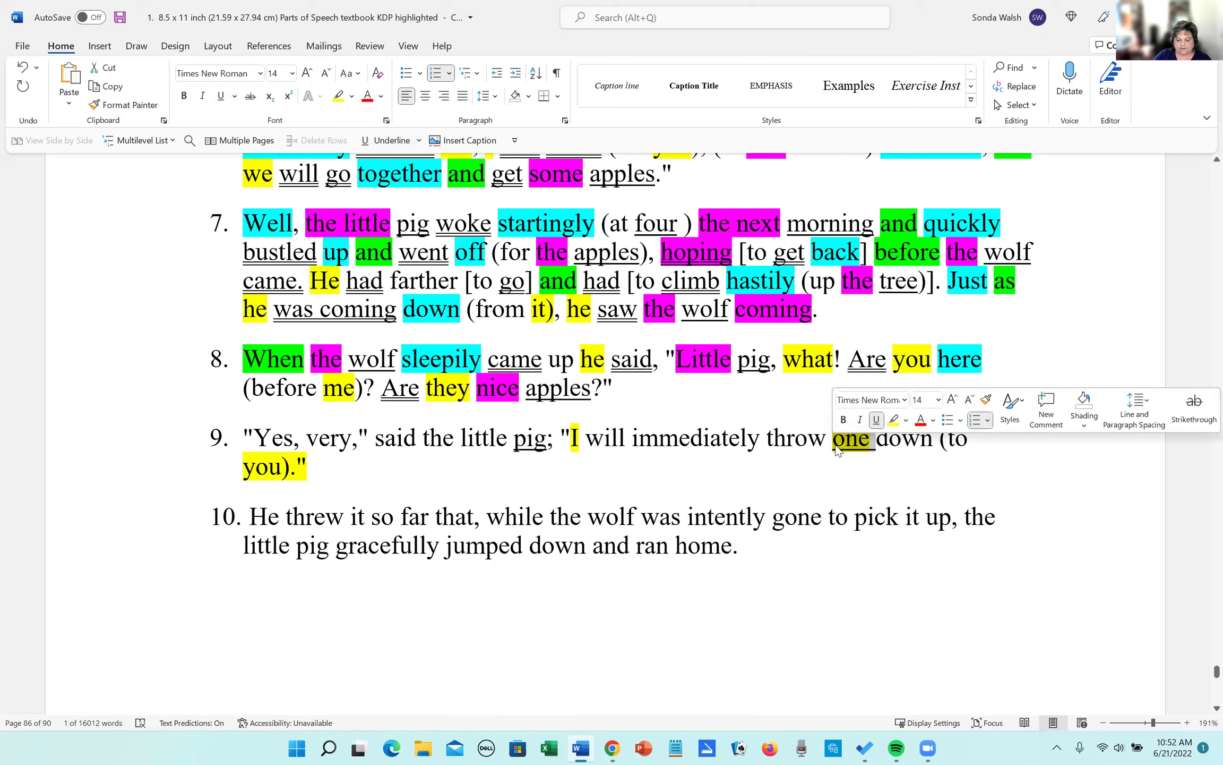
{"action": "left_click", "coordinate": [916, 618]}
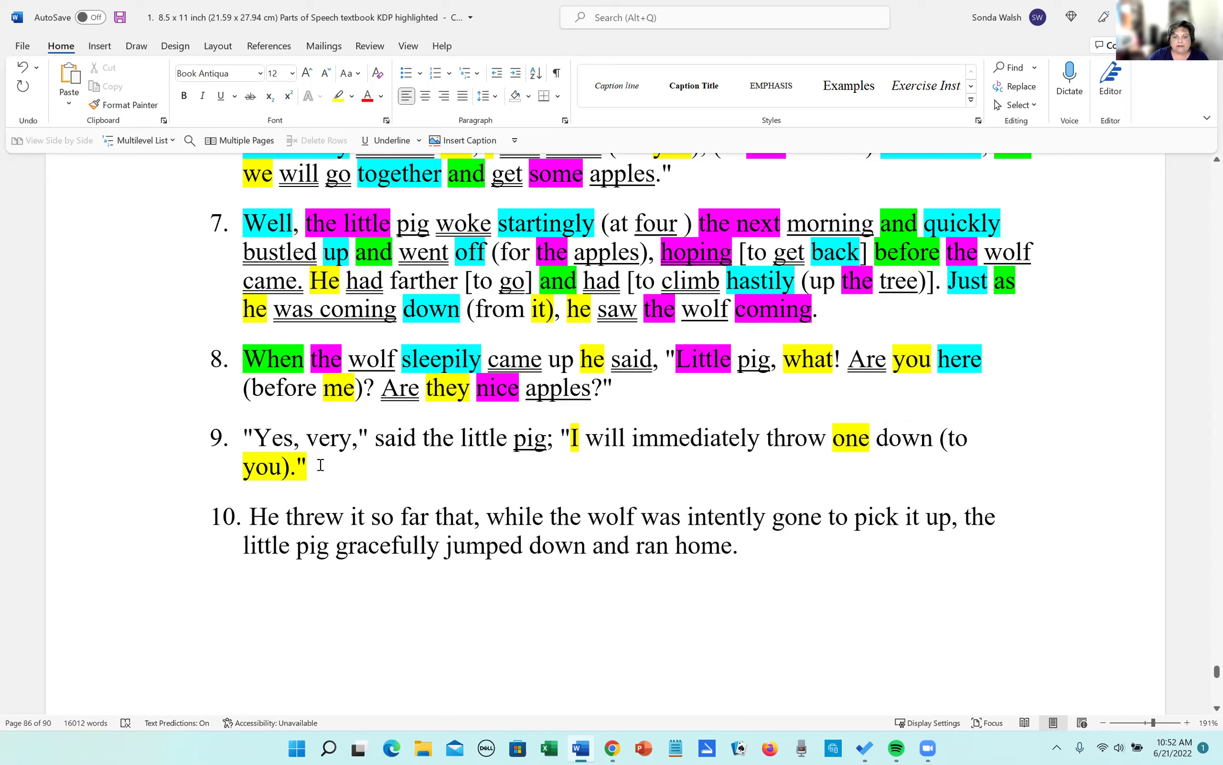
Double-underline the verbs "said", "will" and "throw" in sentence 9.
{"action": "double_click", "coordinate": [382, 436]}
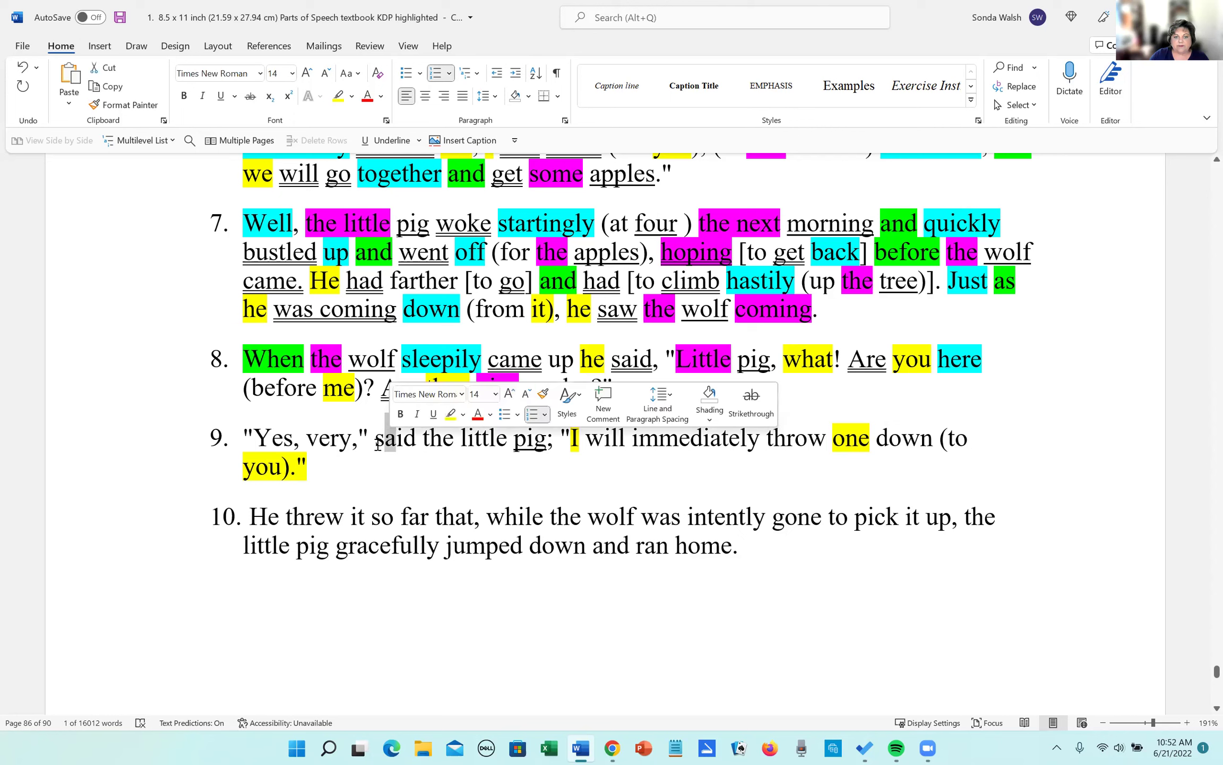
{"action": "left_click", "coordinate": [391, 140]}
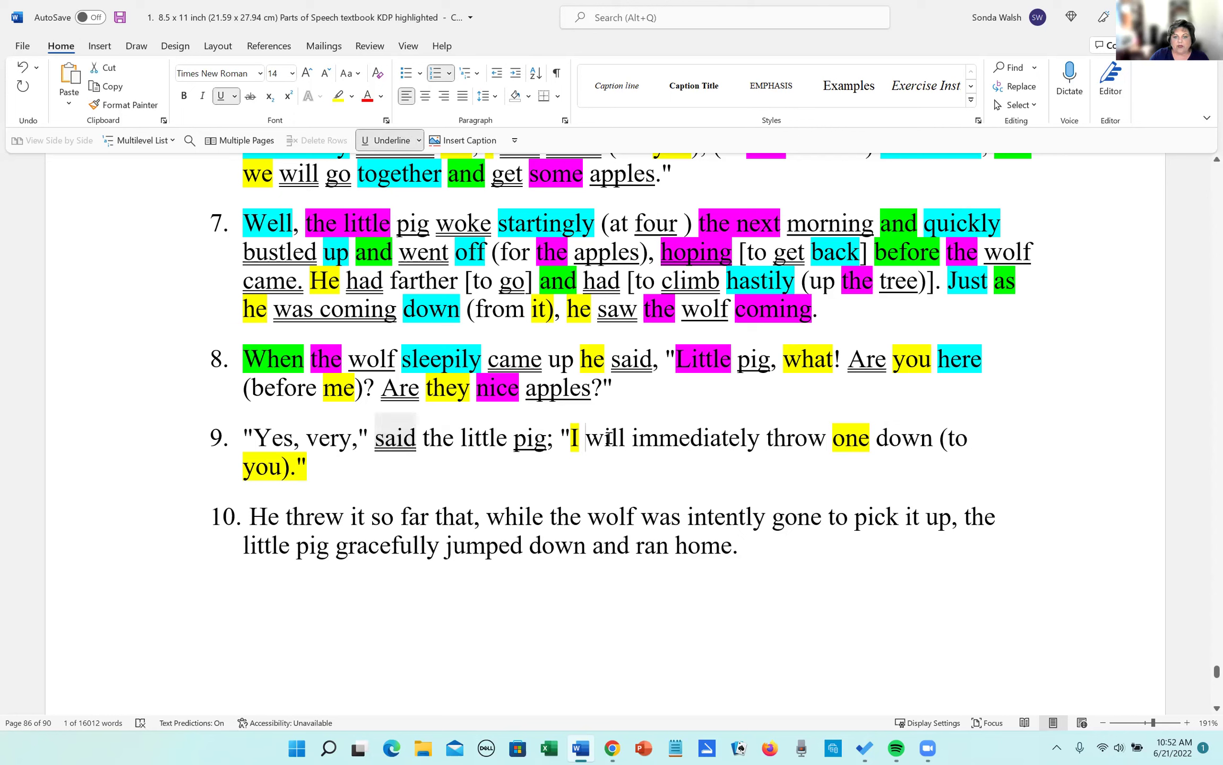
{"action": "double_click", "coordinate": [589, 437]}
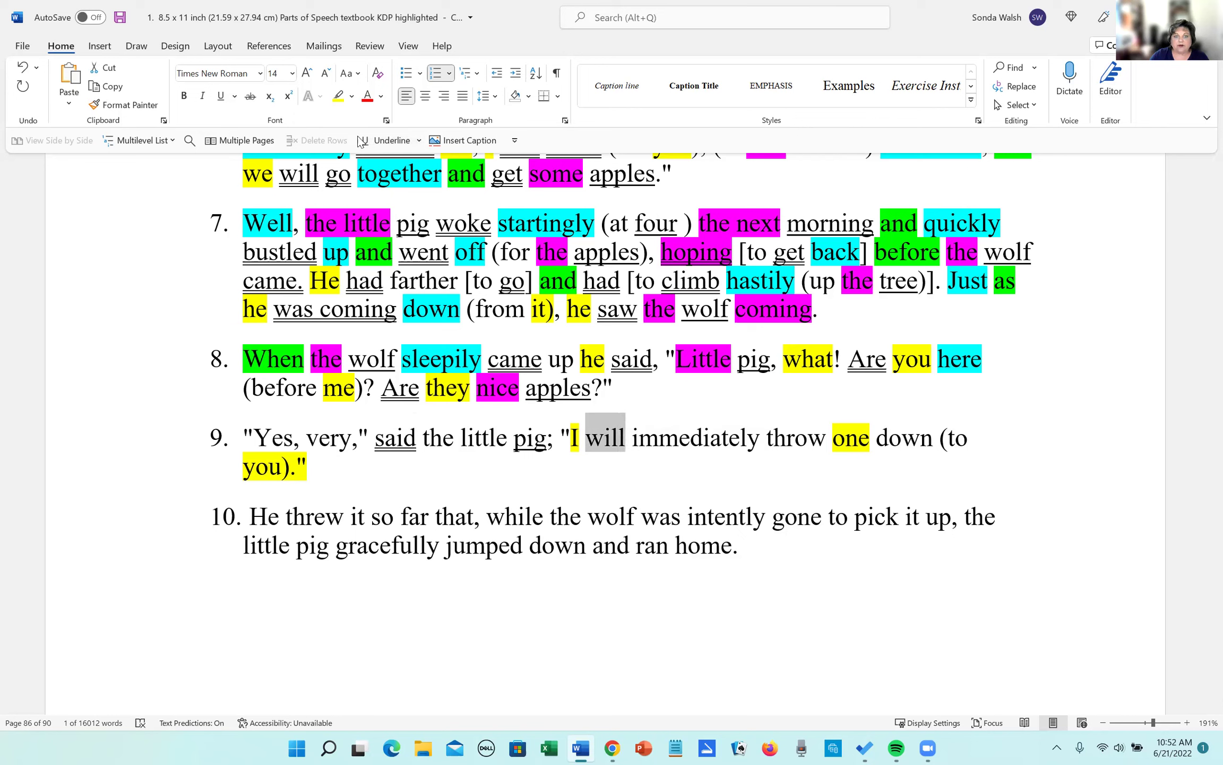
{"action": "left_click", "coordinate": [380, 141]}
{"action": "left_click_drag", "start_coordinate": [766, 438], "coordinate": [827, 445]}
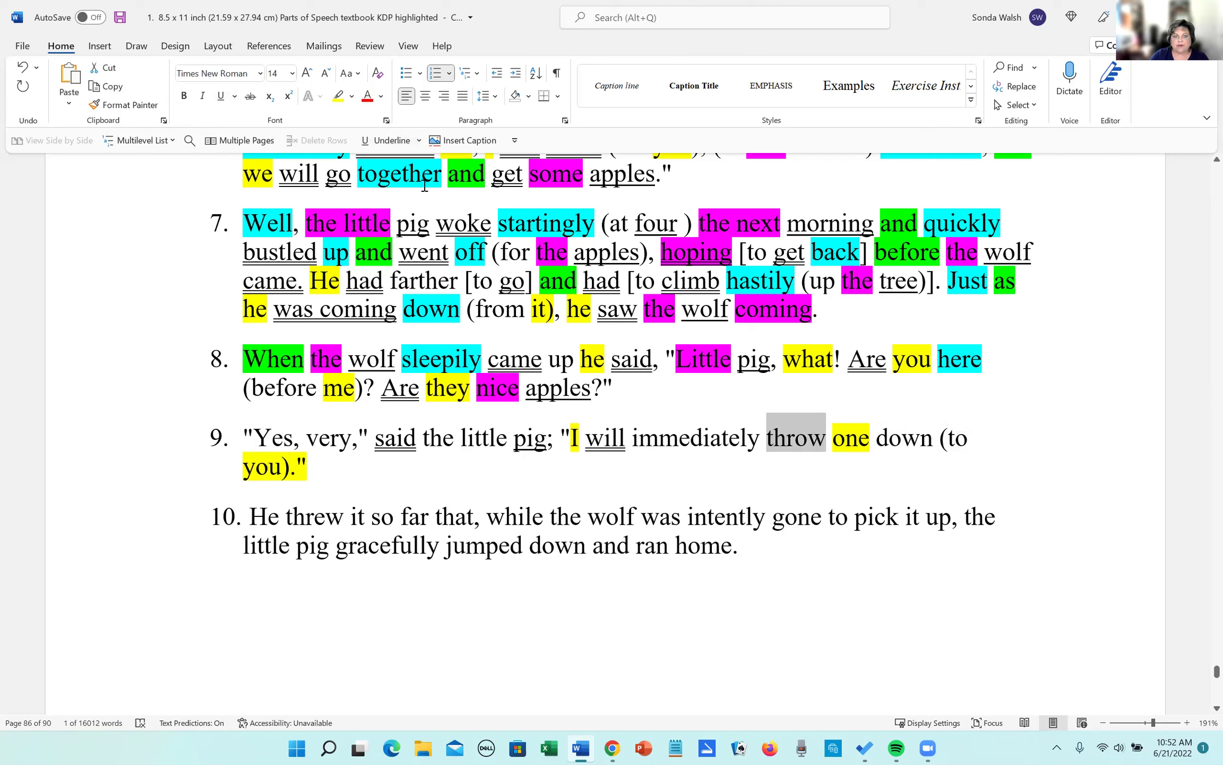
{"action": "left_click", "coordinate": [380, 141]}
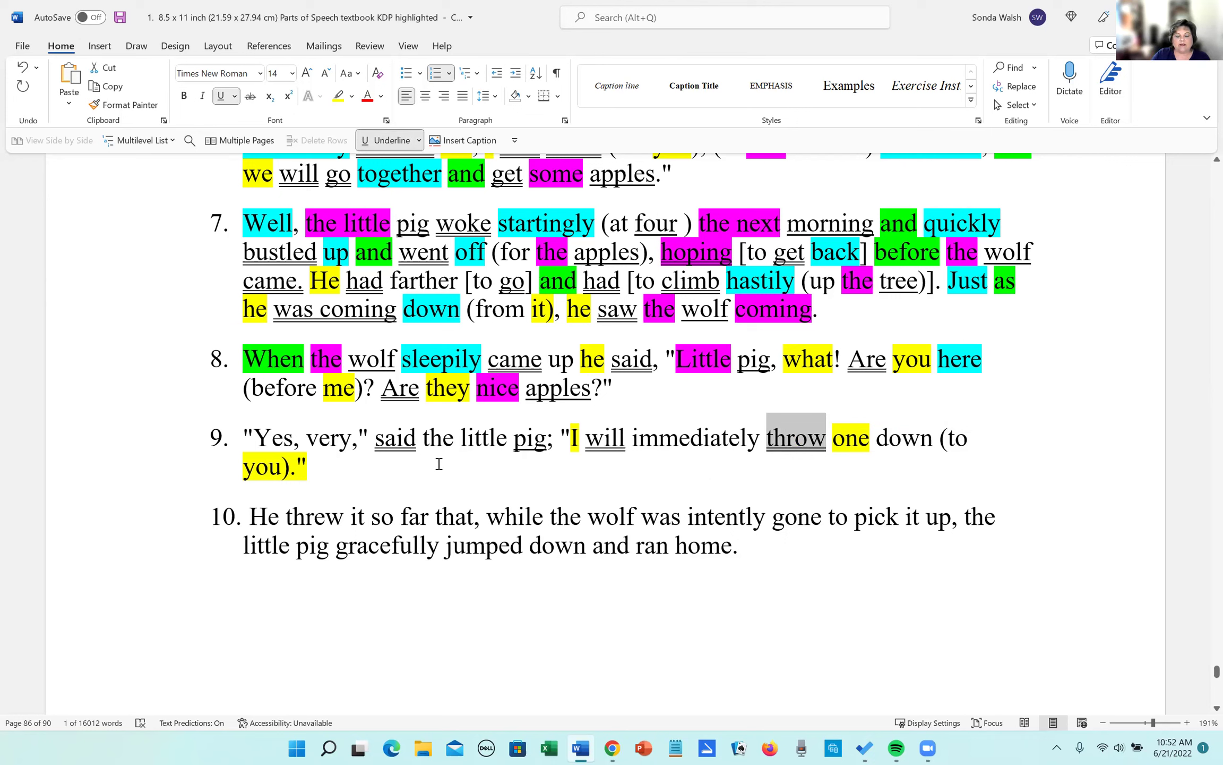
{"action": "left_click_drag", "start_coordinate": [428, 441], "coordinate": [510, 442]}
{"action": "left_click", "coordinate": [567, 419]}
{"action": "left_click", "coordinate": [590, 438]}
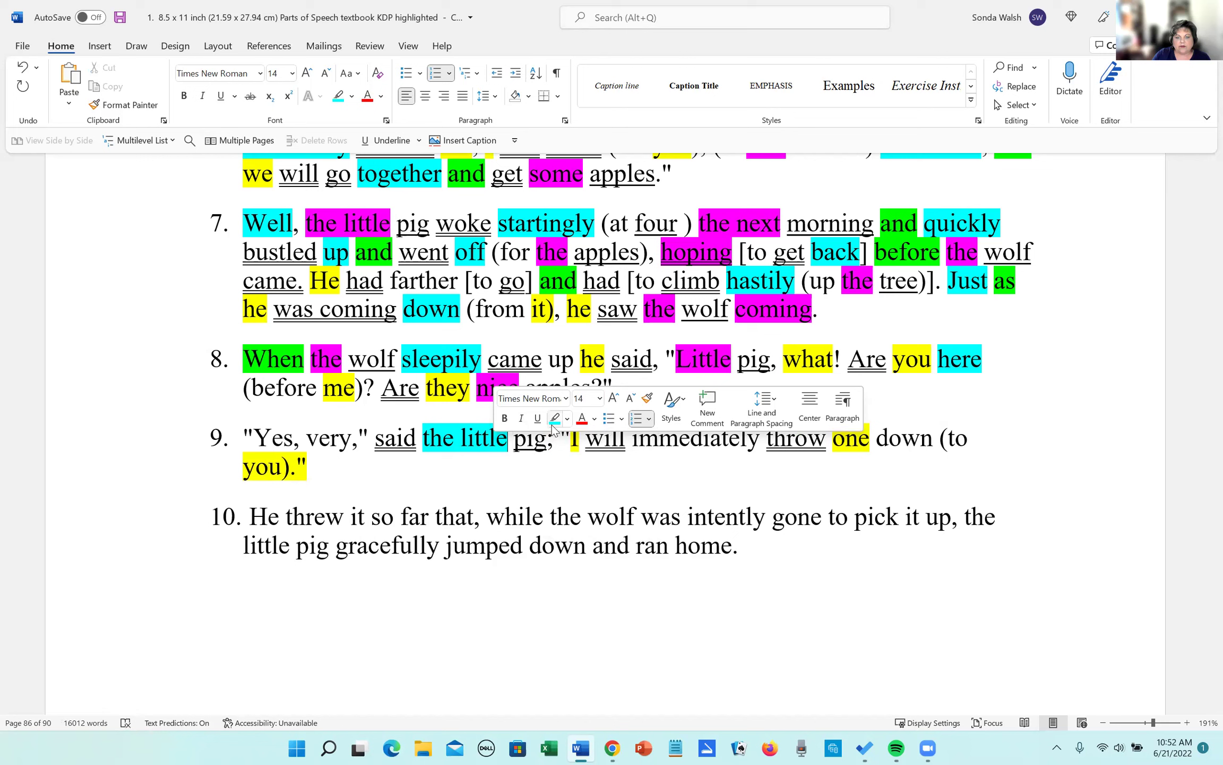
Highlight the adjectives "the little" before "pig" in sentence 9 in pink.
{"action": "left_click_drag", "start_coordinate": [425, 441], "coordinate": [499, 442]}
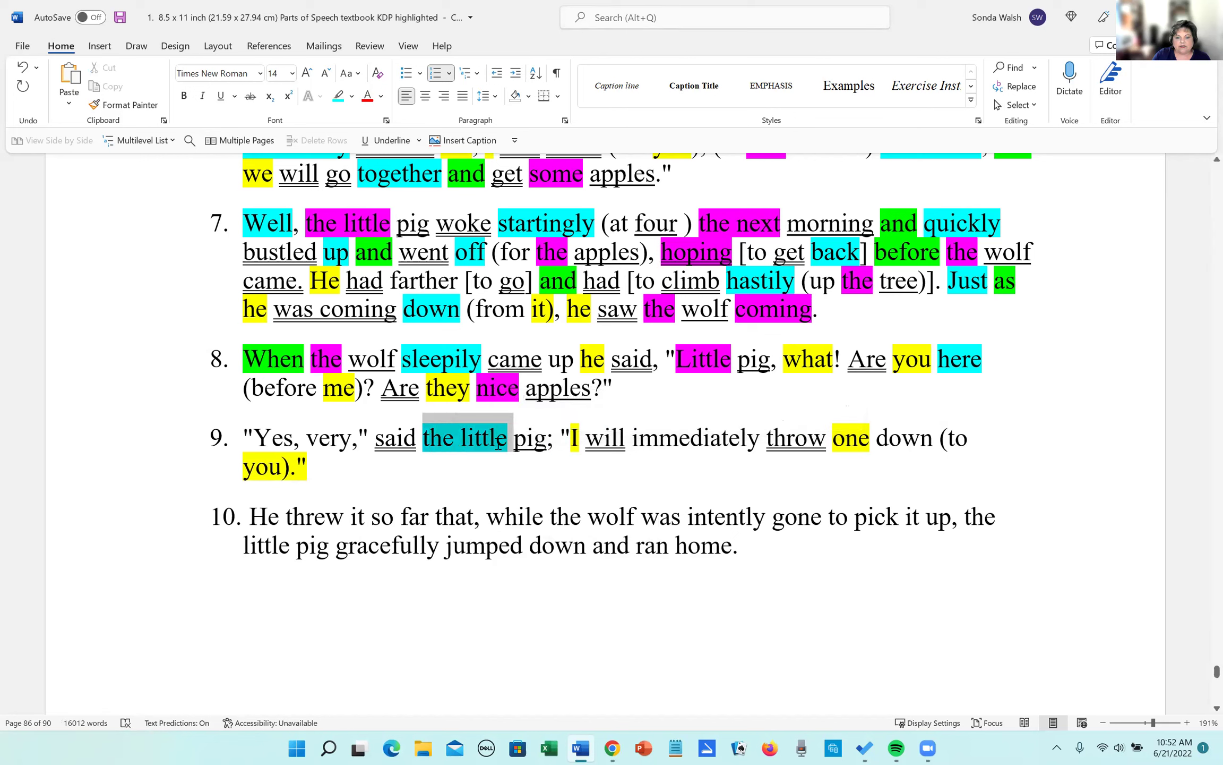
{"action": "left_click", "coordinate": [570, 419]}
{"action": "left_click", "coordinate": [625, 438]}
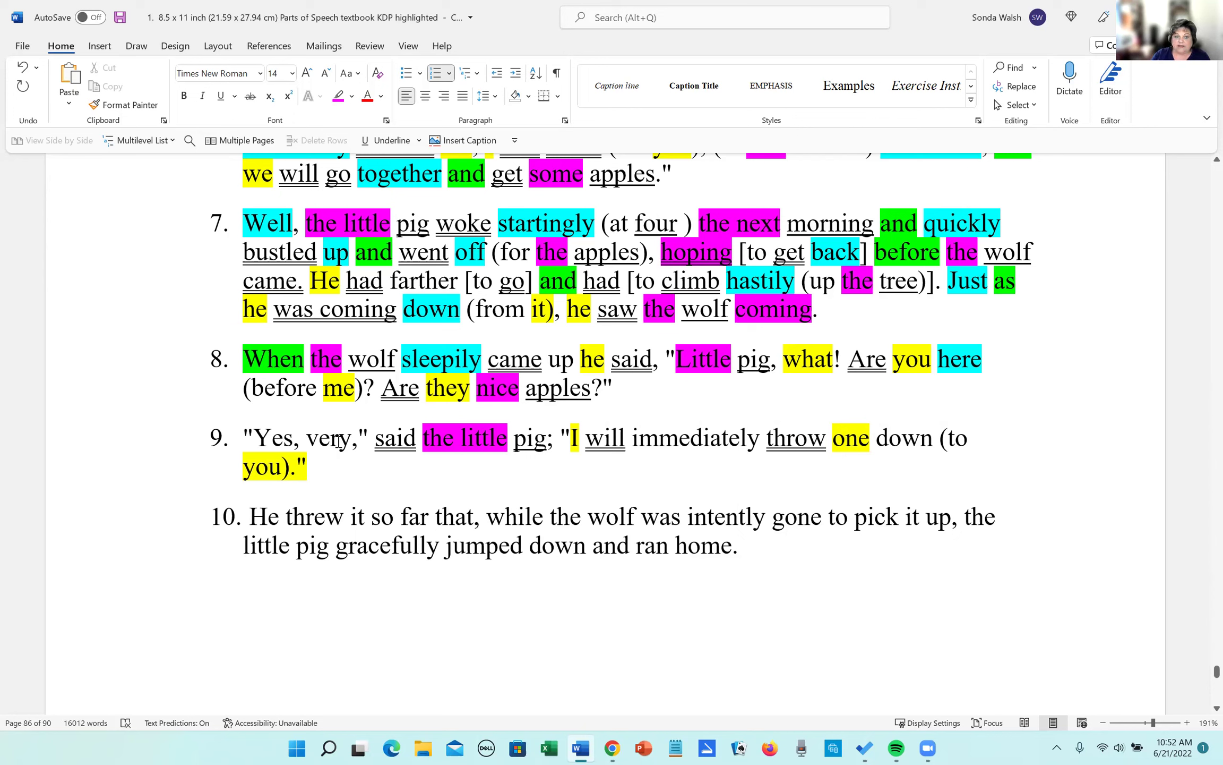
Highlight the adverbs "Yes, very", "immediately" and "down" in sentence 9 in turquoise.
{"action": "left_click_drag", "start_coordinate": [256, 439], "coordinate": [344, 441]}
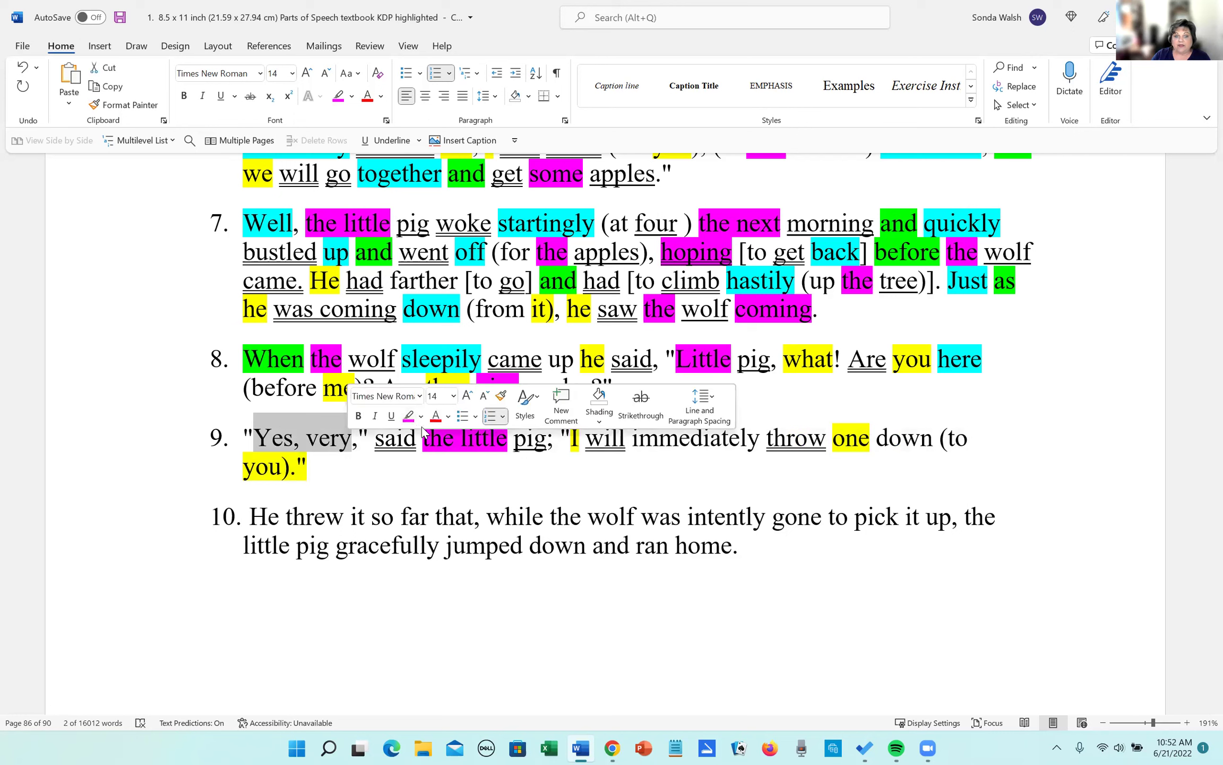
{"action": "left_click", "coordinate": [422, 416]}
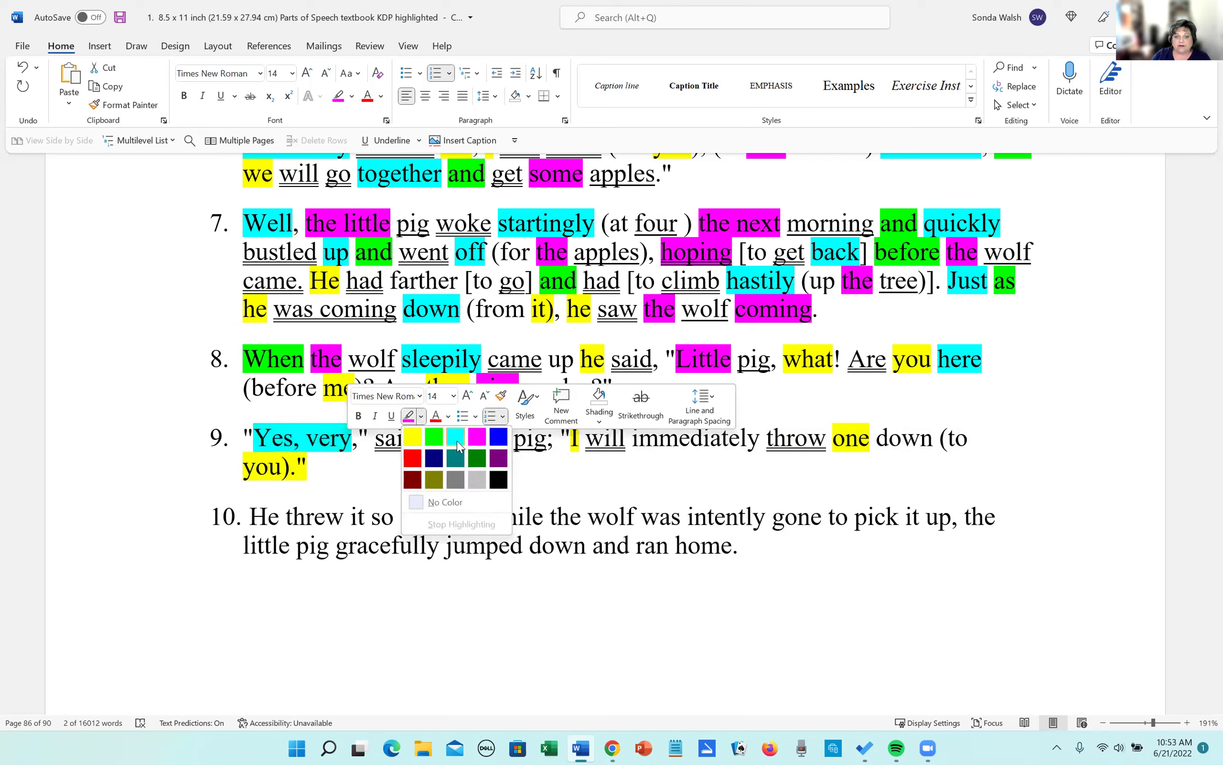
{"action": "left_click", "coordinate": [456, 437]}
{"action": "left_click", "coordinate": [367, 514]}
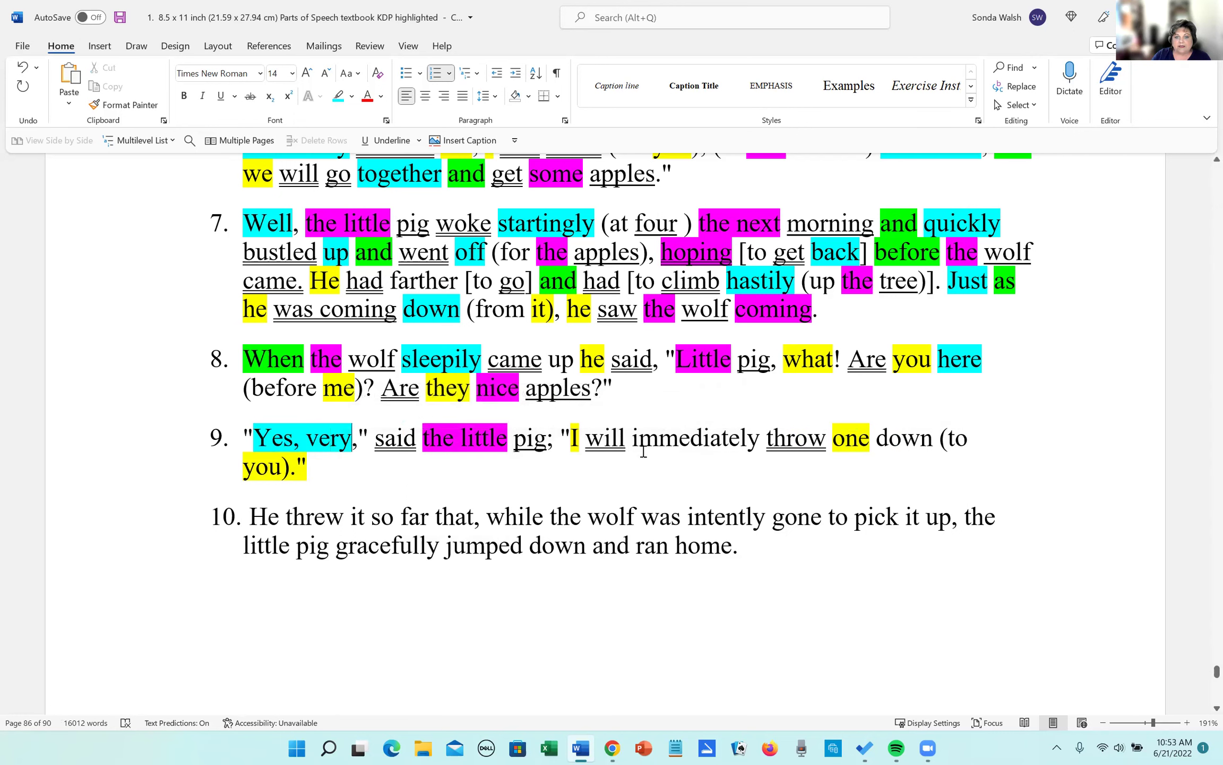
{"action": "left_click_drag", "start_coordinate": [631, 439], "coordinate": [757, 441]}
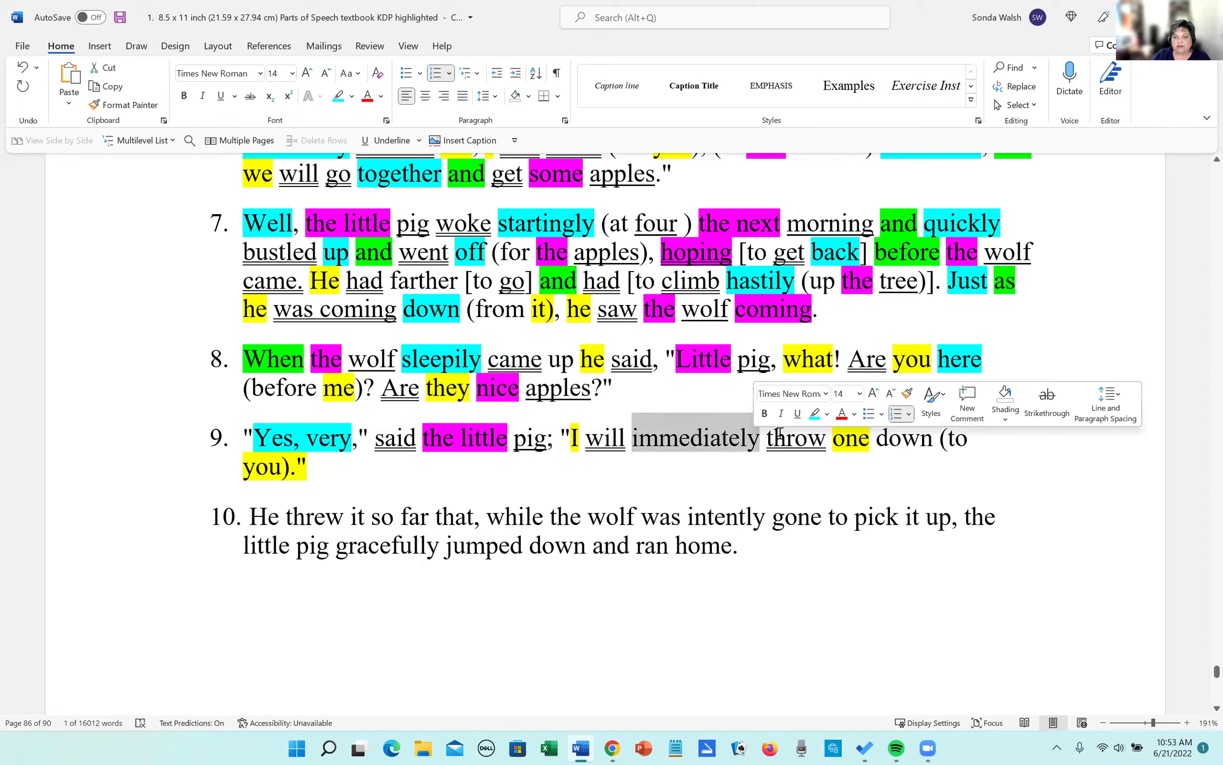
{"action": "left_click", "coordinate": [815, 415]}
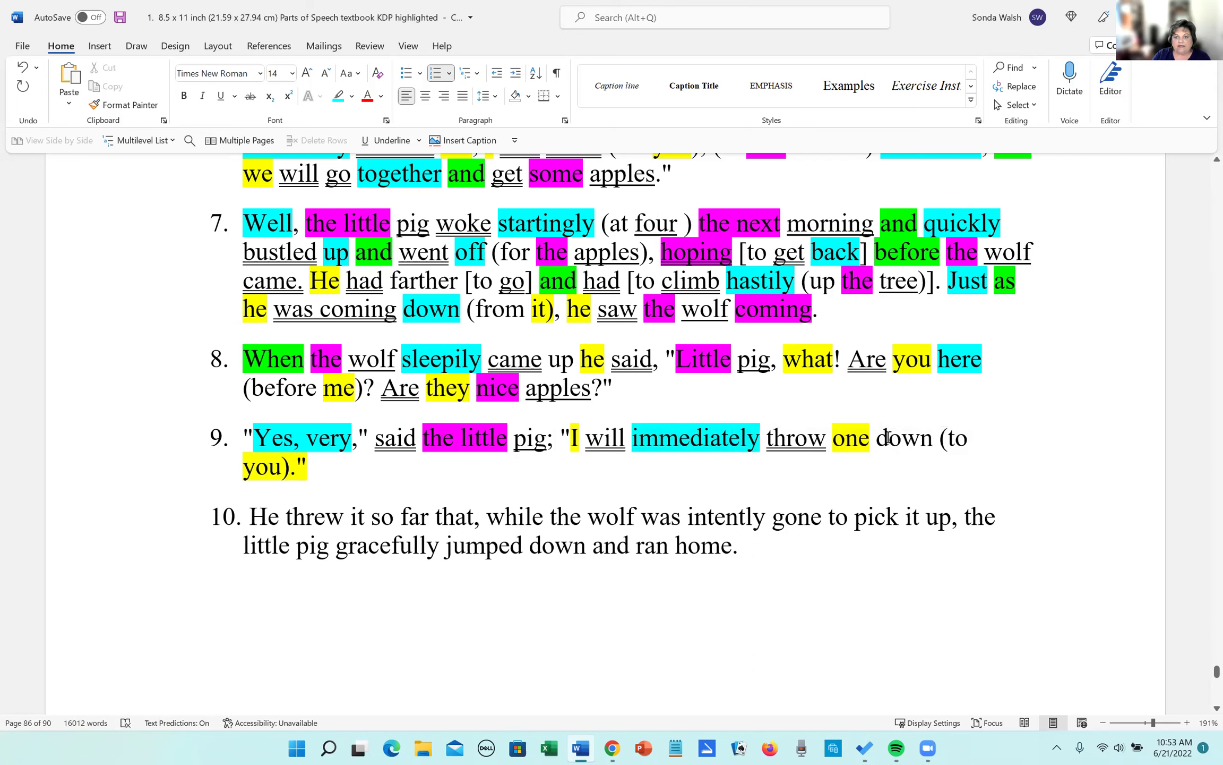
{"action": "left_click_drag", "start_coordinate": [874, 438], "coordinate": [935, 436]}
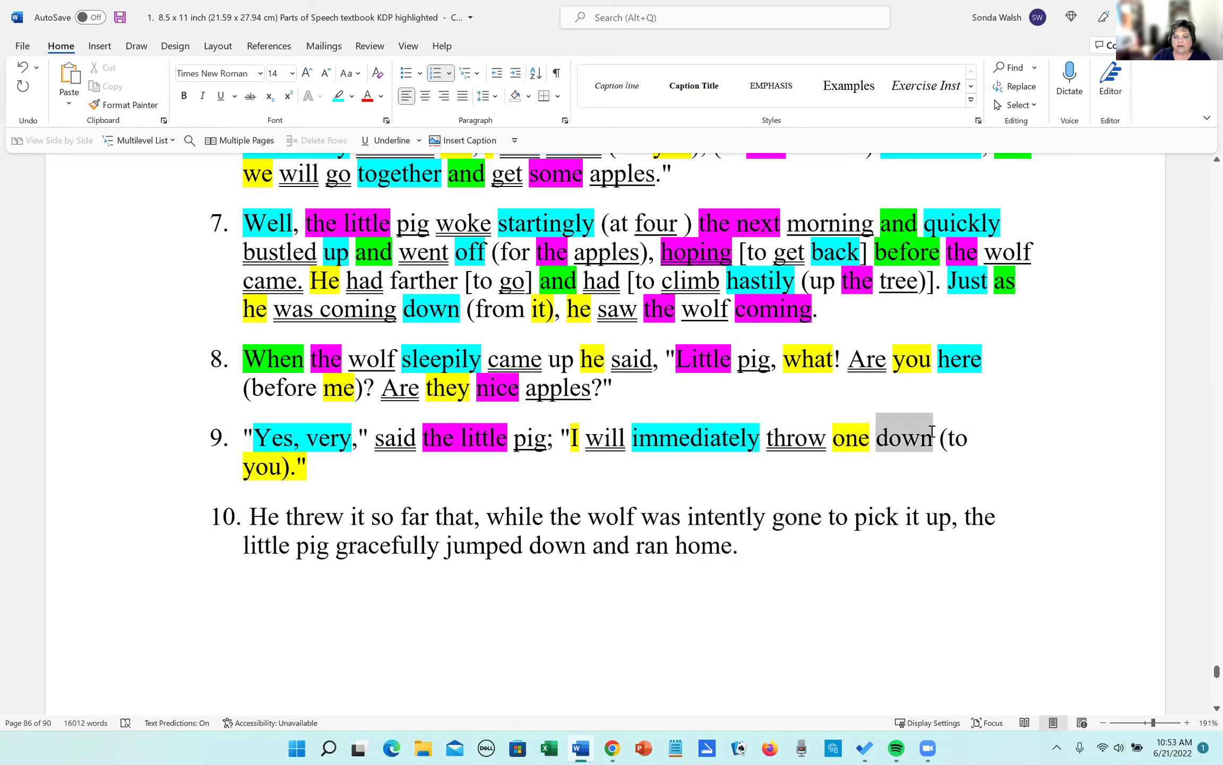
{"action": "left_click", "coordinate": [894, 406]}
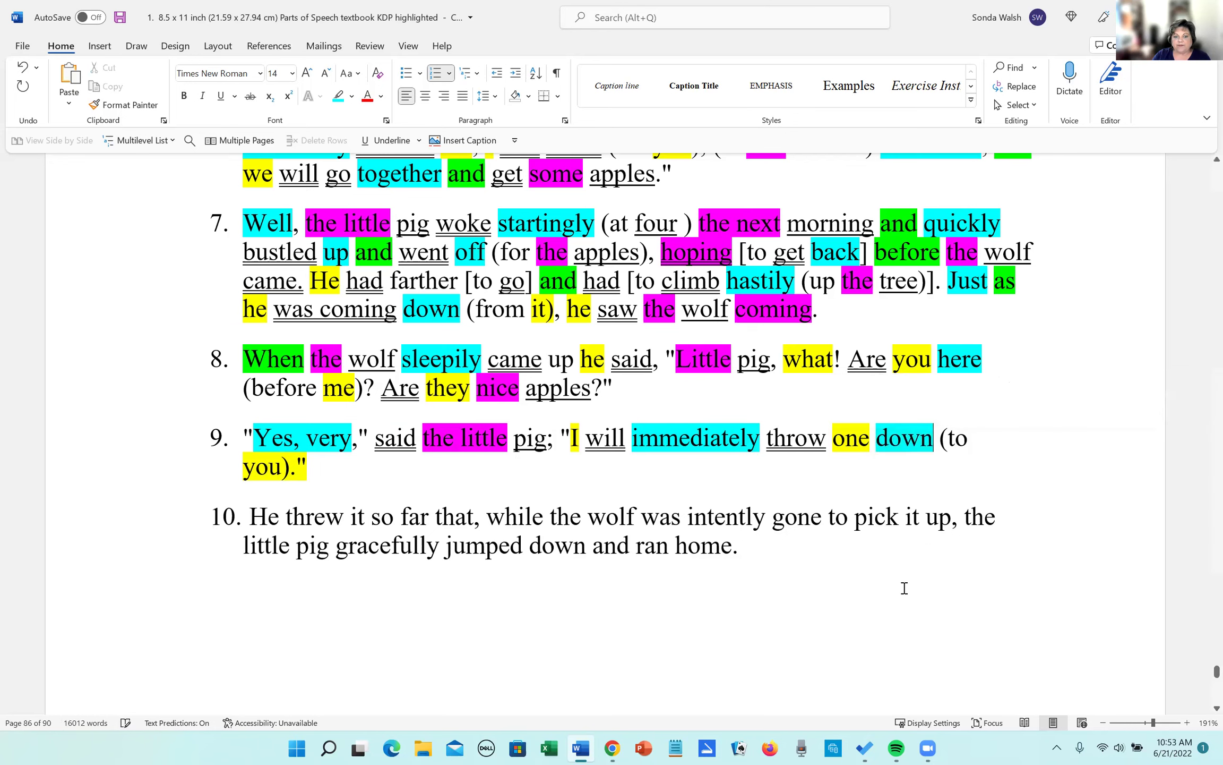
Enclose the infinitive phrase "to pick it up" in sentence 10 in square brackets and double-underline "pick".
{"action": "scroll", "coordinate": [797, 590], "scroll_direction": "down", "scroll_amount": 1}
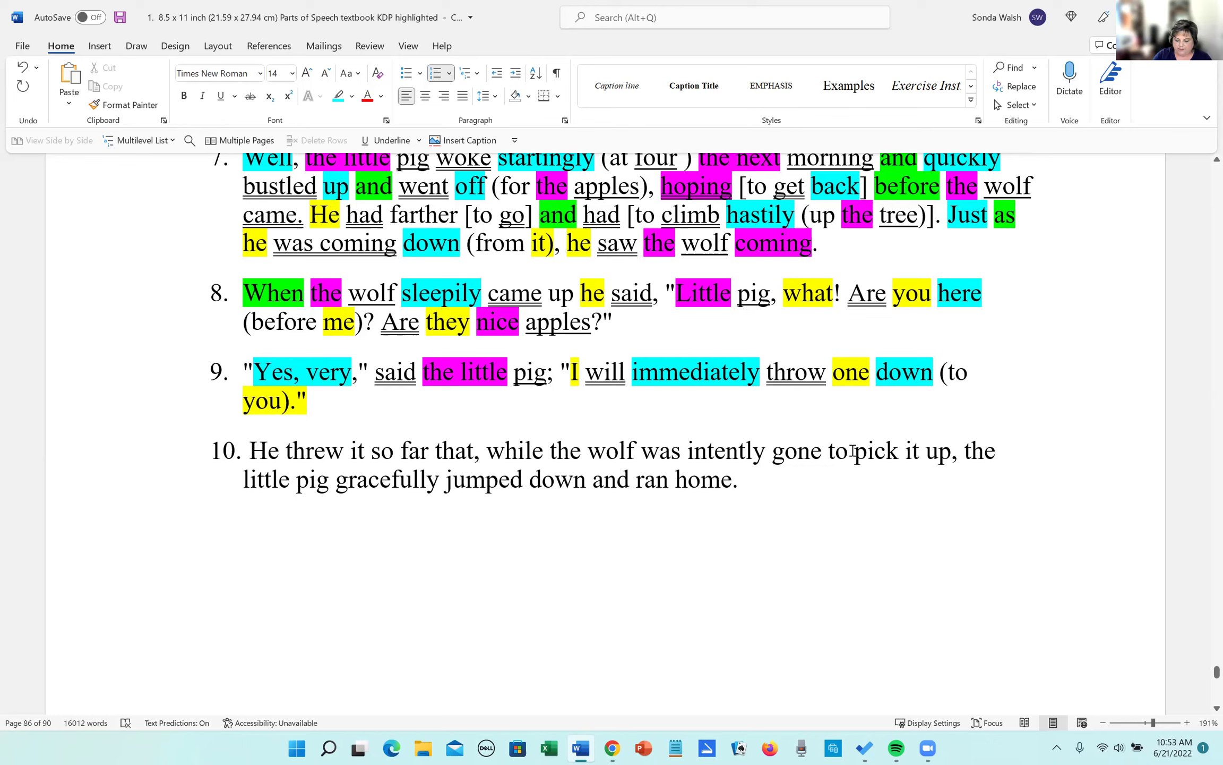
{"action": "type", "text": "["}
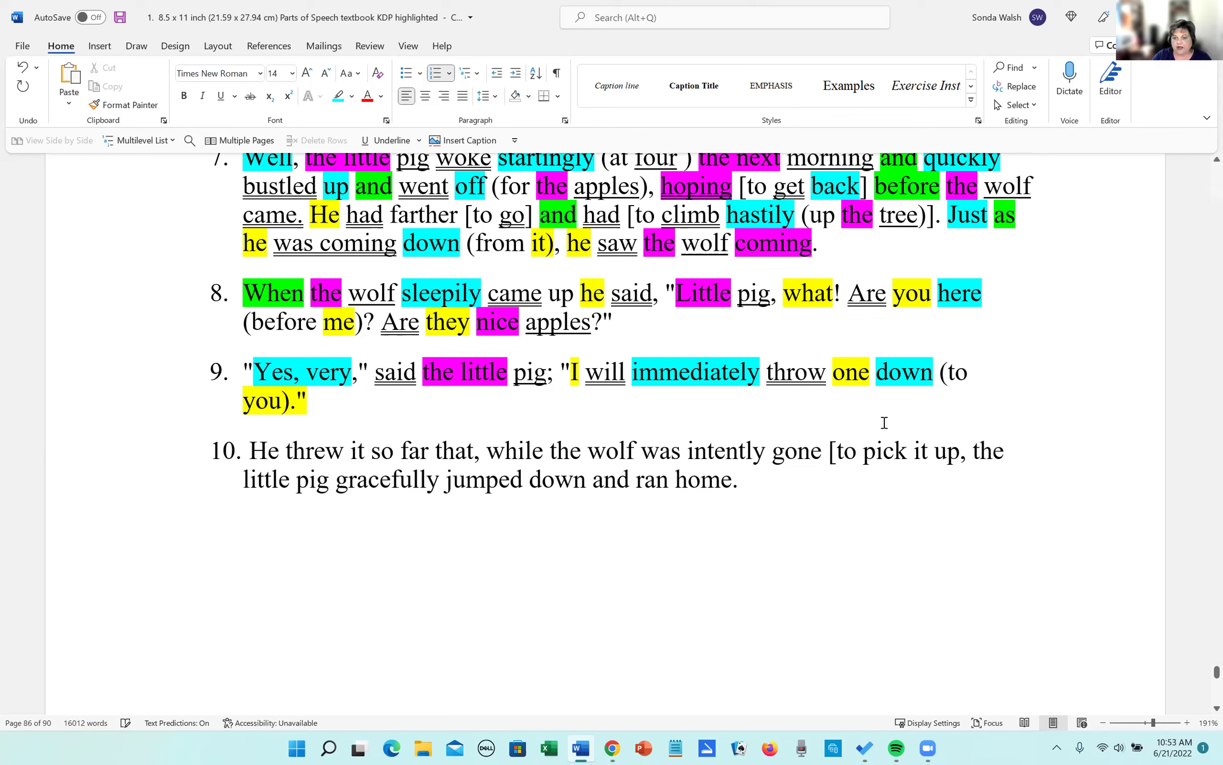
{"action": "left_click", "coordinate": [960, 451]}
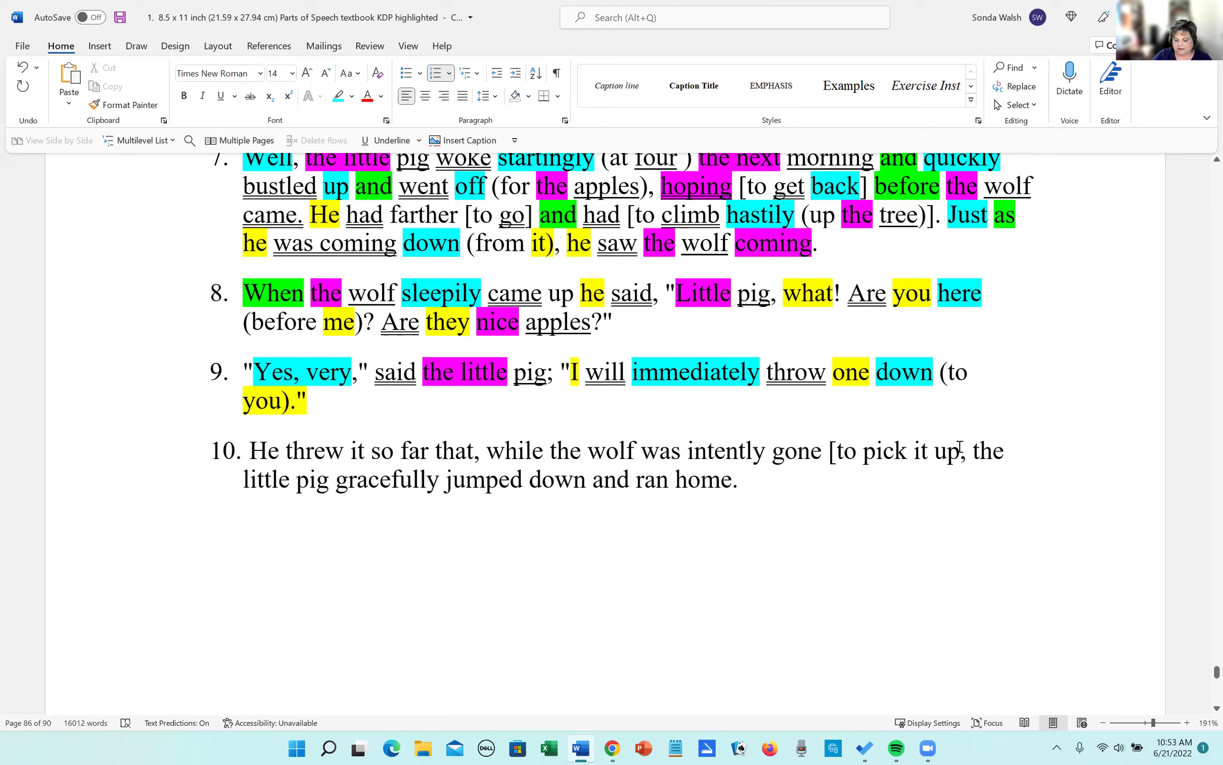
{"action": "type", "text": "]"}
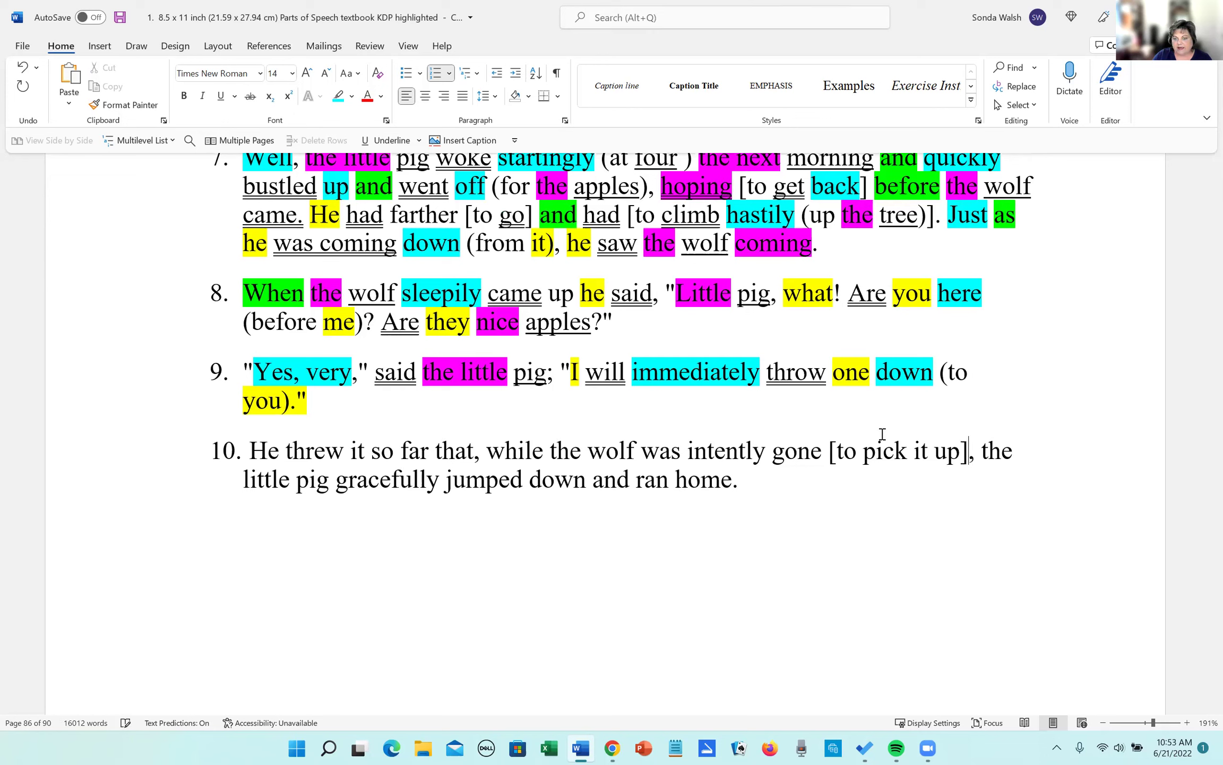
{"action": "left_click_drag", "start_coordinate": [860, 456], "coordinate": [910, 458]}
{"action": "left_click", "coordinate": [390, 141]}
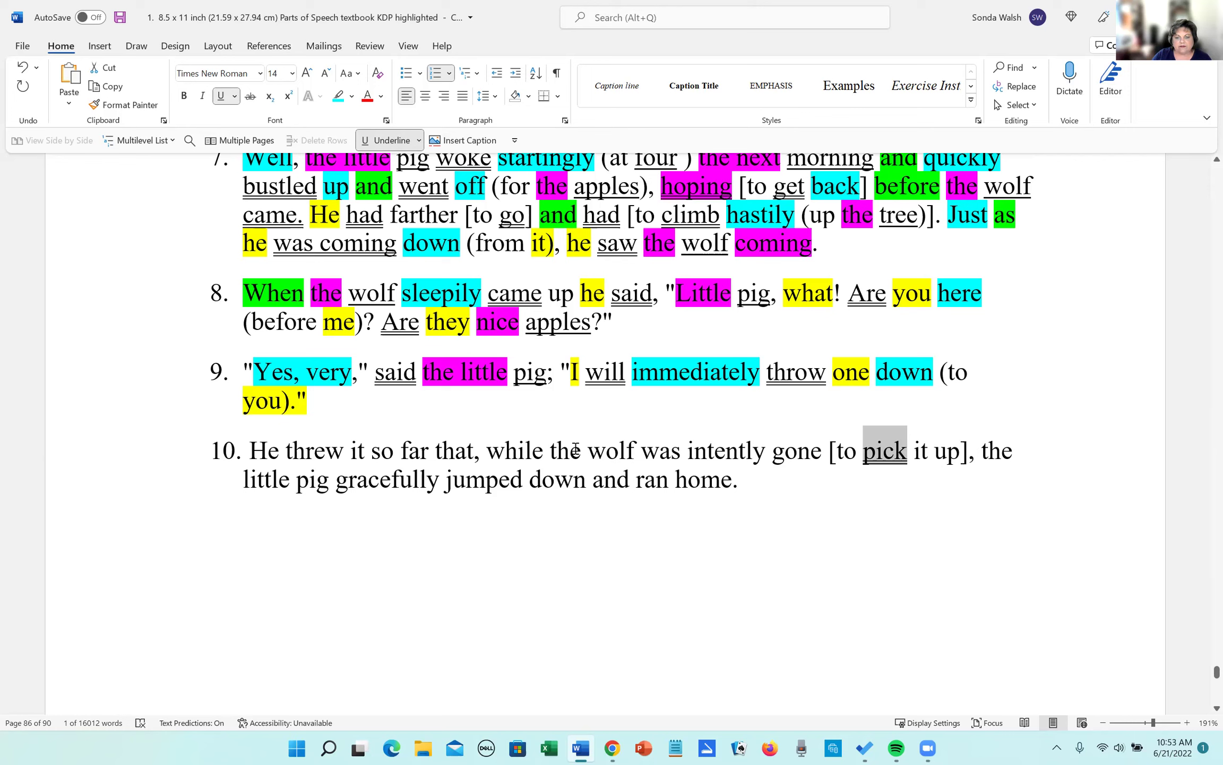
Underline the nouns "wolf", "pig" and "home" in sentence 10 with a single line.
{"action": "left_click_drag", "start_coordinate": [586, 450], "coordinate": [635, 450]}
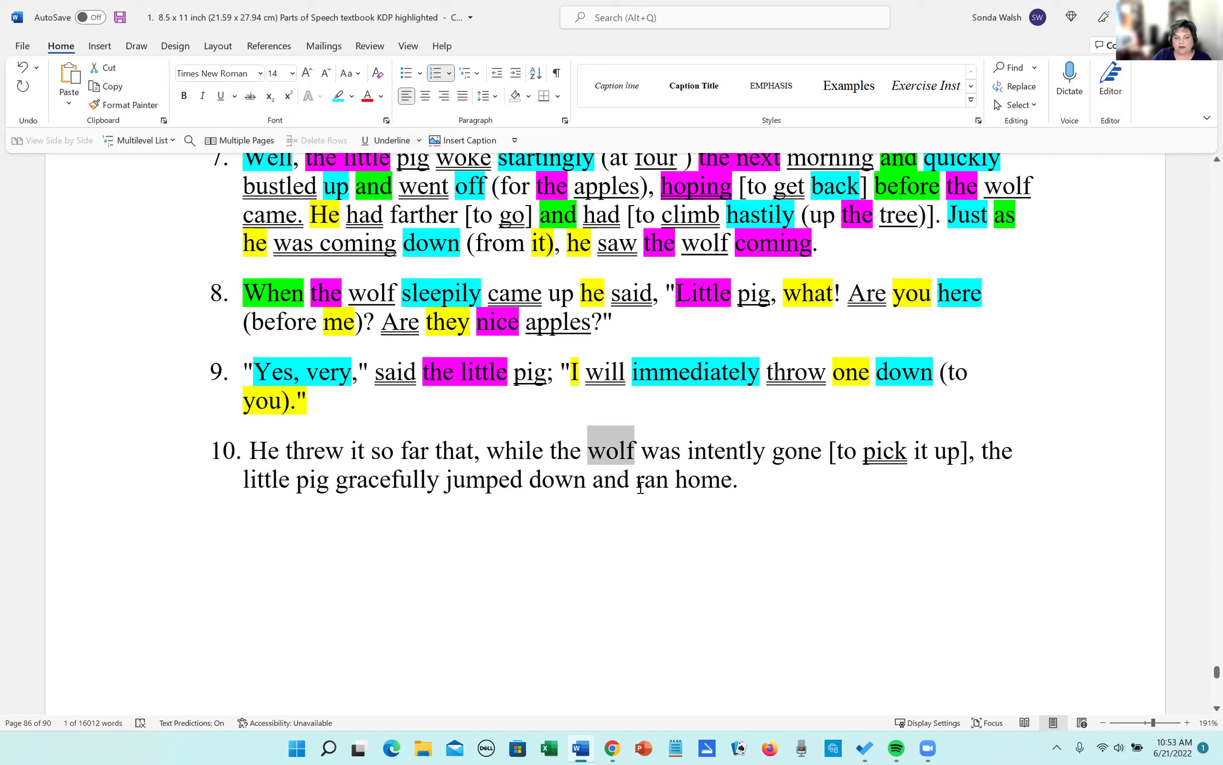
{"action": "left_click_drag", "start_coordinate": [300, 483], "coordinate": [334, 491]}
{"action": "left_click_drag", "start_coordinate": [679, 486], "coordinate": [724, 491]}
{"action": "key", "text": "ctrl+u"}
{"action": "left_click", "coordinate": [707, 538]}
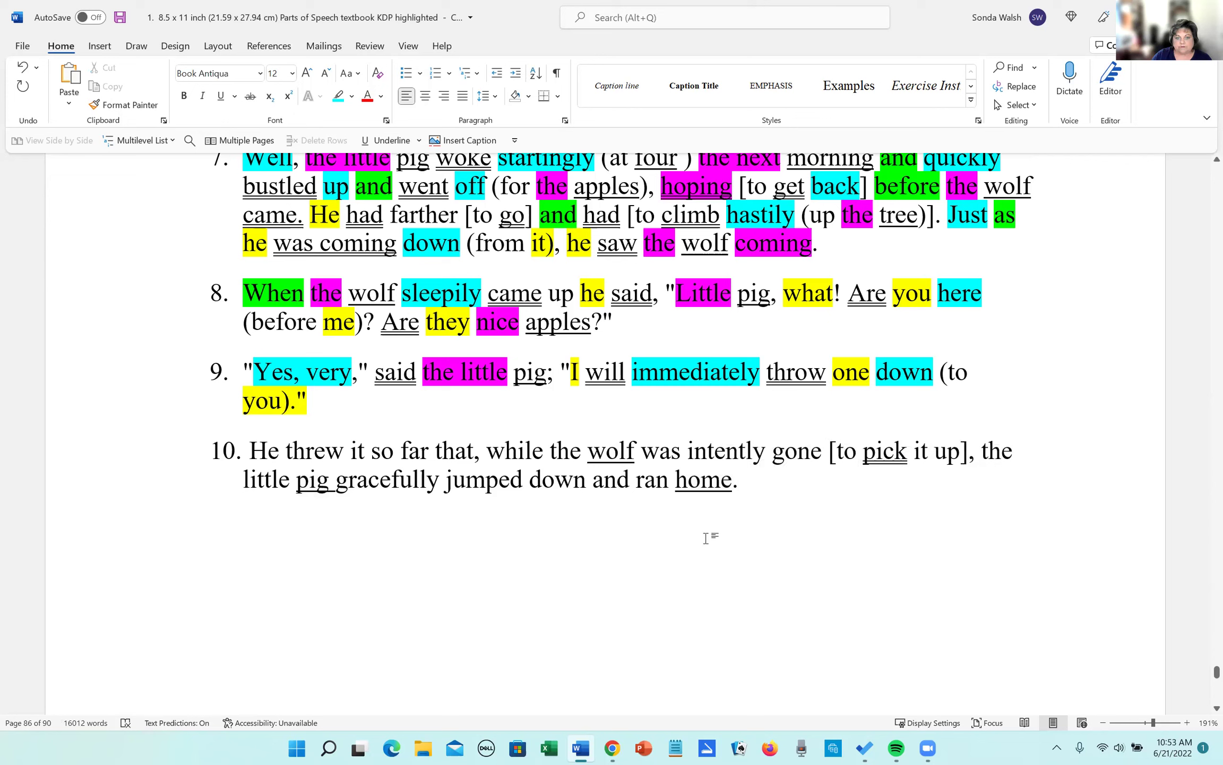
Highlight the adjectives "the" before "wolf" and "little" before "pig" in sentence 10 in pink.
{"action": "double_click", "coordinate": [559, 454]}
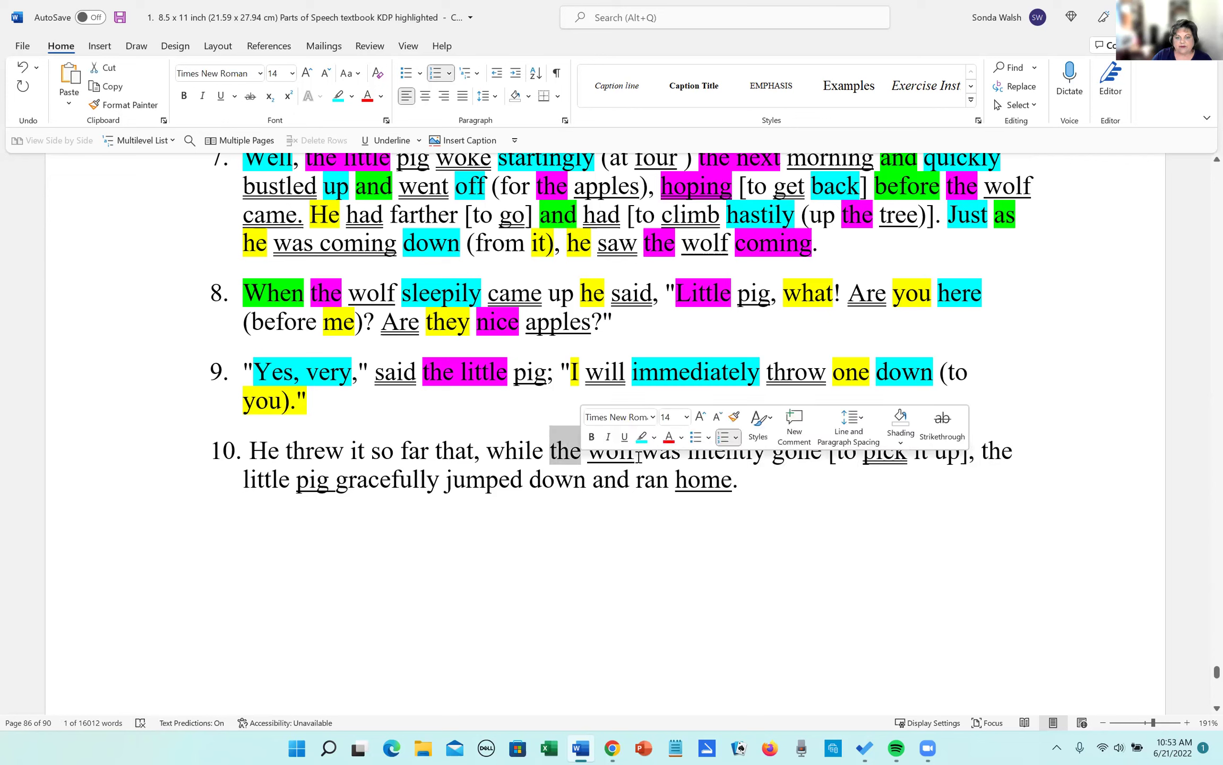
{"action": "left_click", "coordinate": [654, 437]}
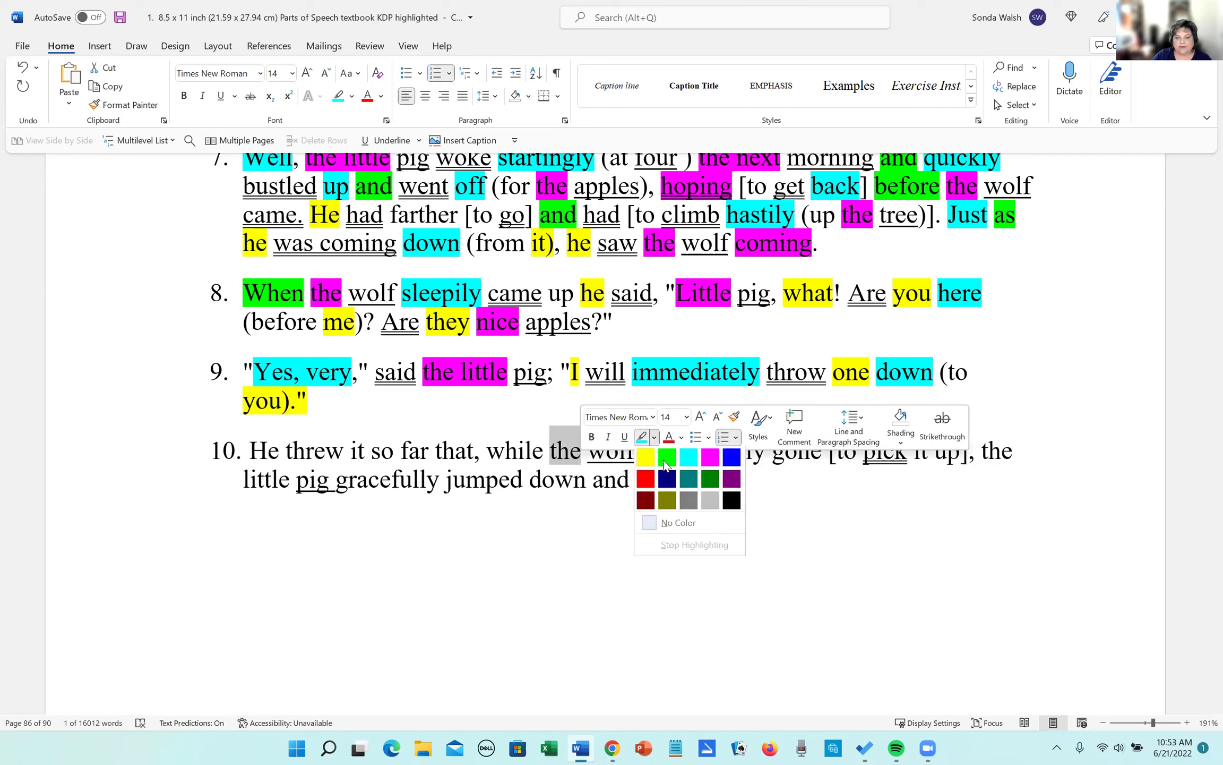
{"action": "left_click", "coordinate": [711, 458]}
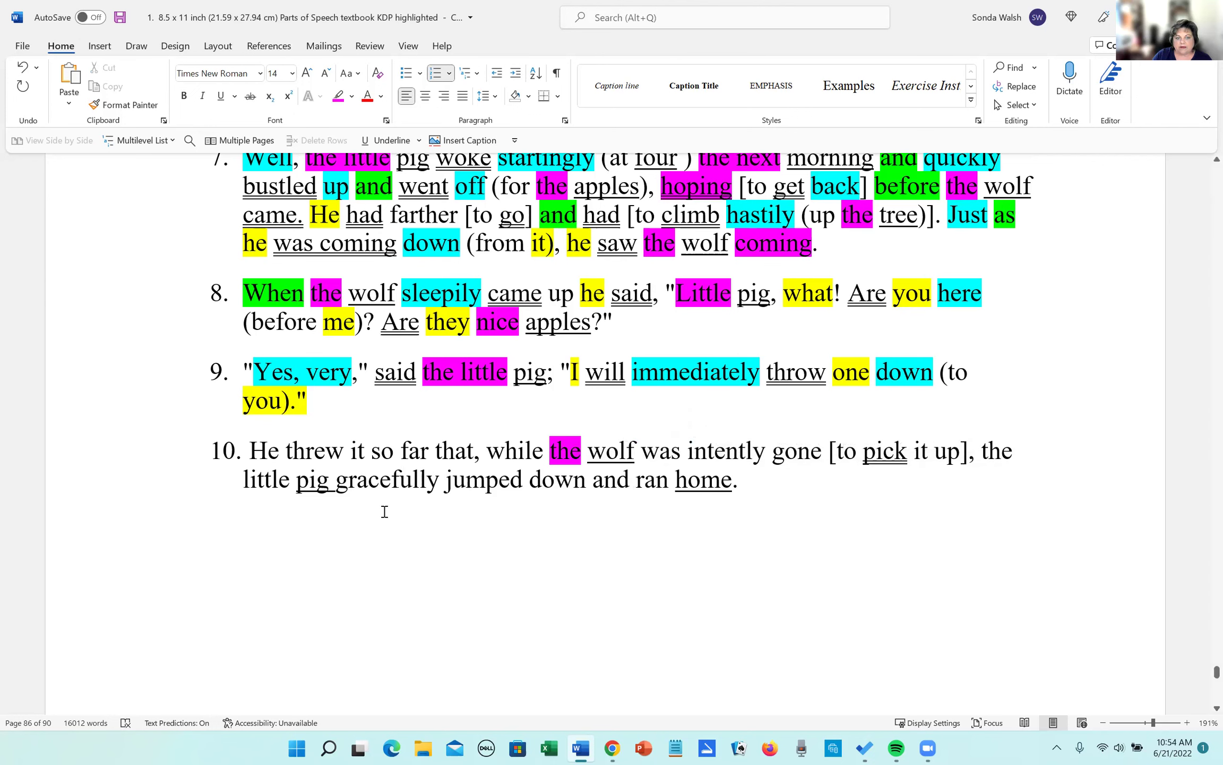
{"action": "left_click_drag", "start_coordinate": [245, 475], "coordinate": [288, 475]}
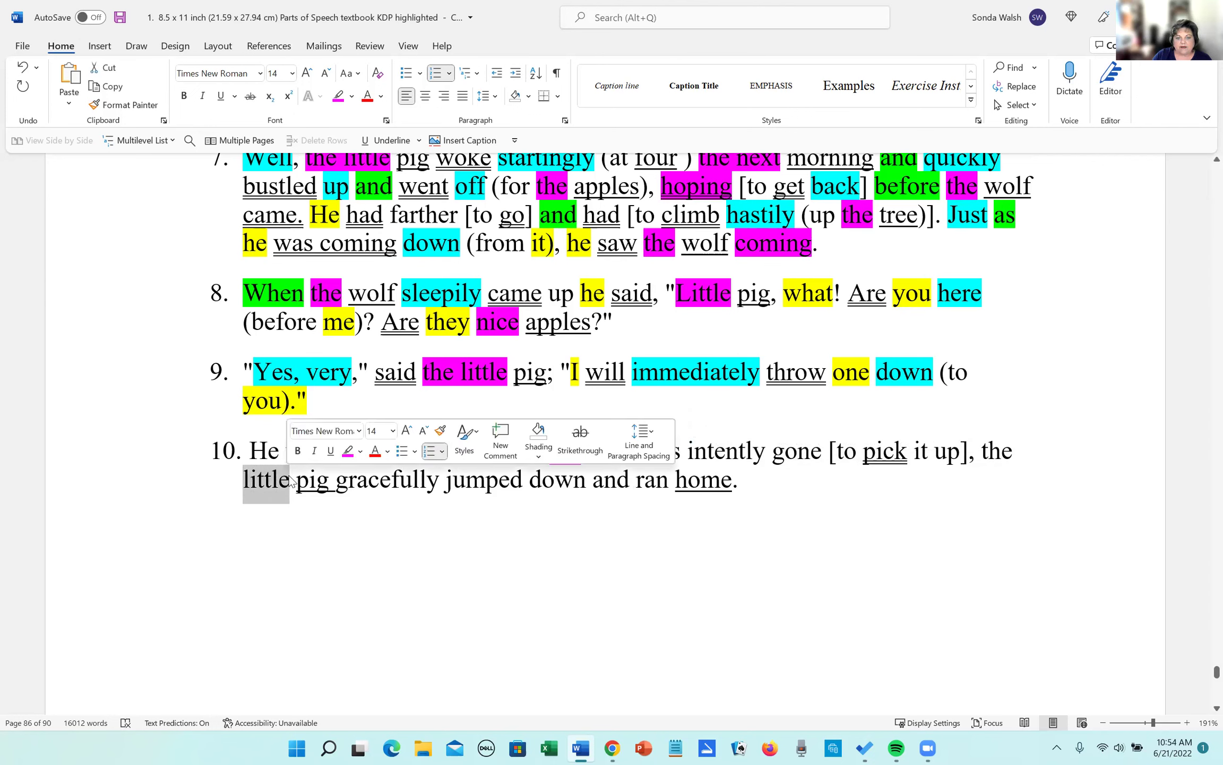
{"action": "left_click", "coordinate": [347, 451]}
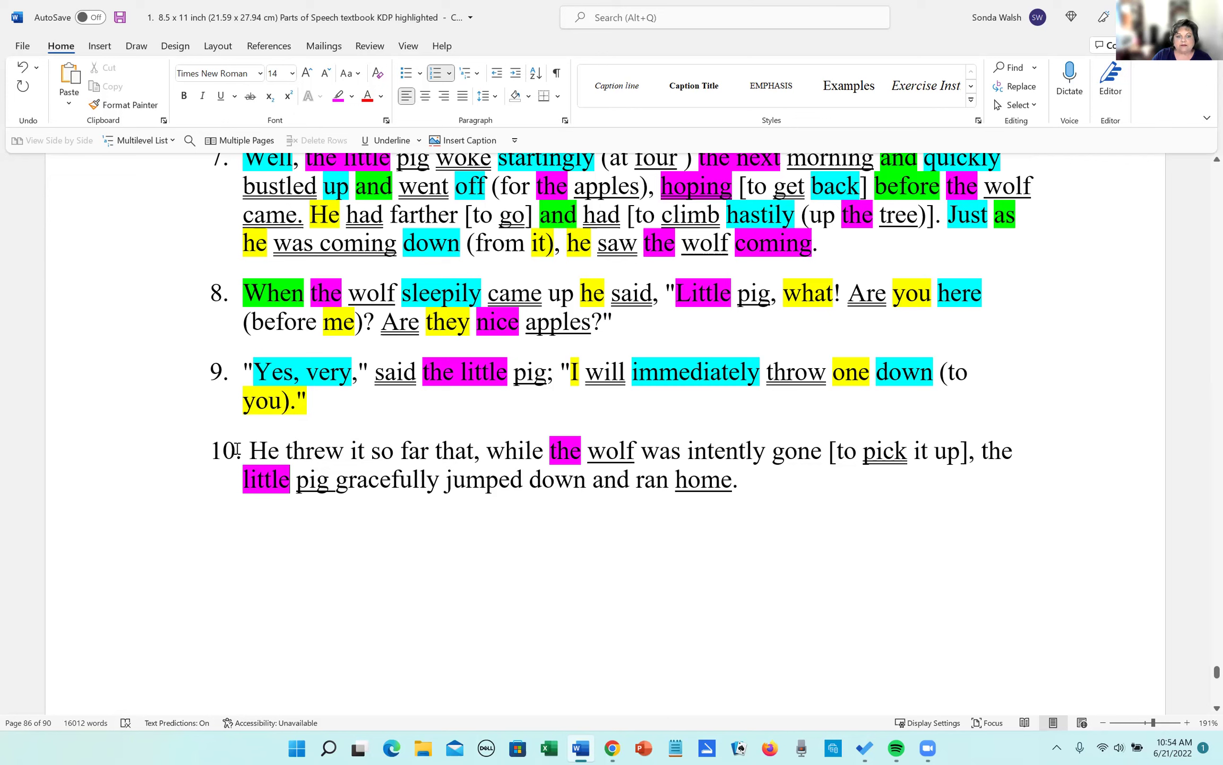
Highlight the pronouns "He", "that" and both occurrences of "it" in sentence 10 in yellow.
{"action": "left_click_drag", "start_coordinate": [246, 451], "coordinate": [283, 458]}
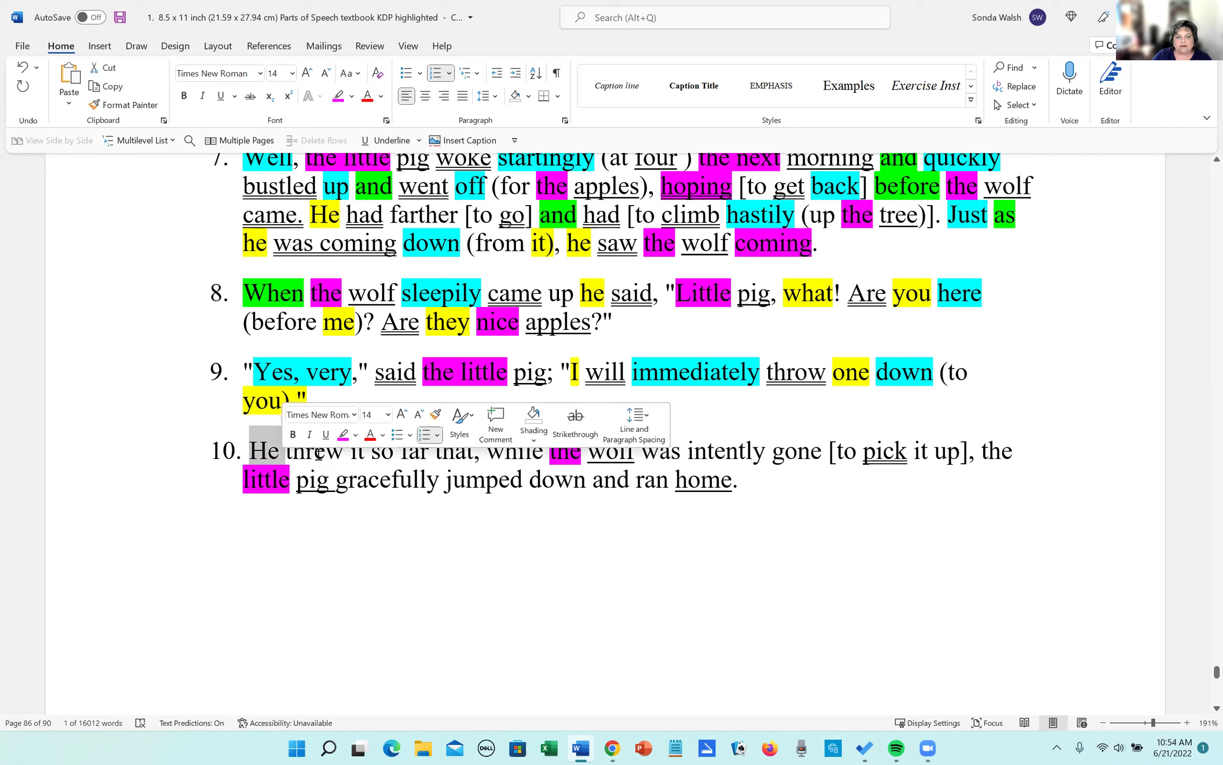
{"action": "left_click", "coordinate": [355, 434]}
{"action": "left_click", "coordinate": [352, 460]}
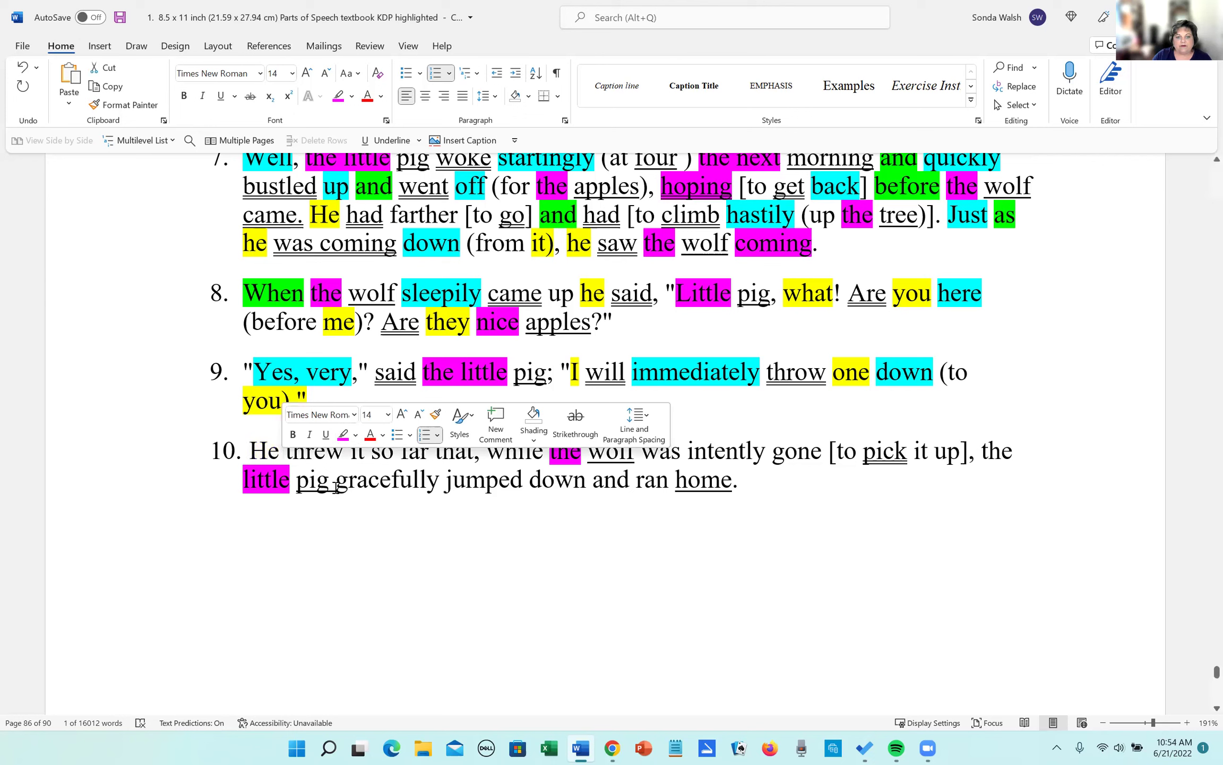
{"action": "mouse_move", "coordinate": [368, 451]}
{"action": "left_mouse_down"}
{"action": "mouse_move", "coordinate": [287, 452]}
{"action": "mouse_move", "coordinate": [365, 451]}
{"action": "left_mouse_up"}
{"action": "left_click", "coordinate": [351, 450]}
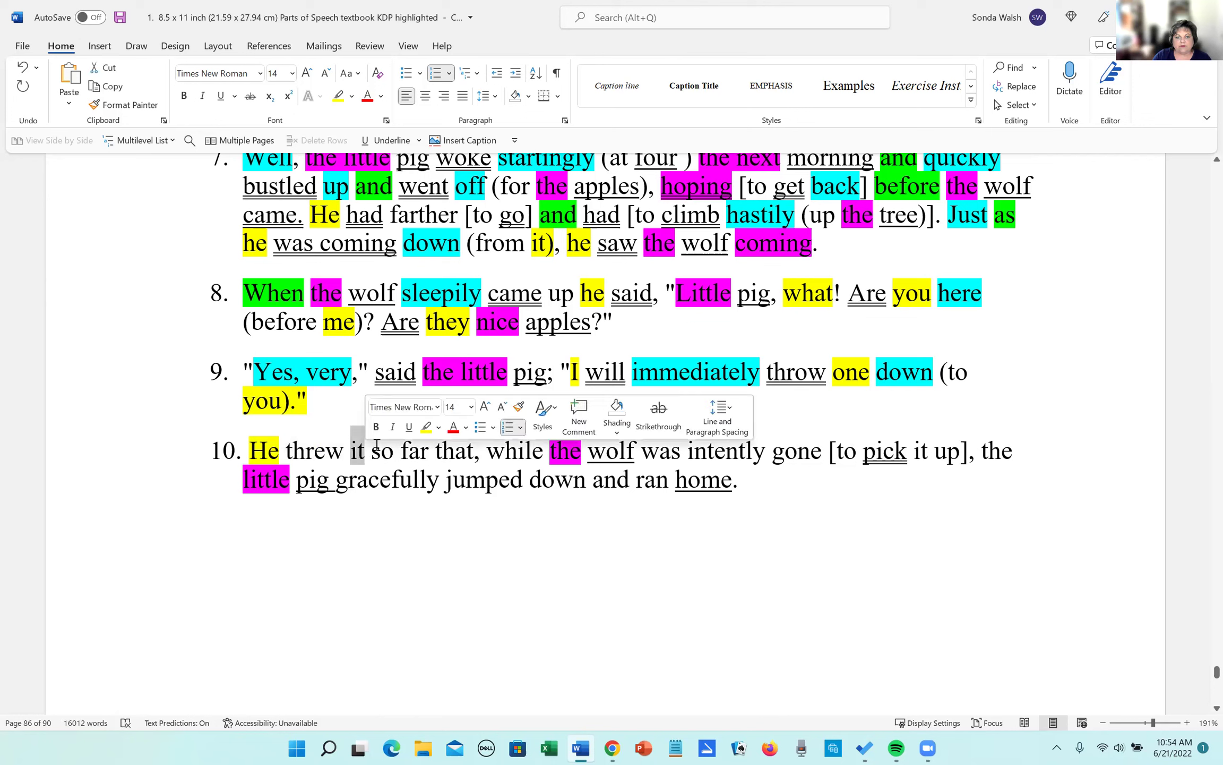
{"action": "left_click", "coordinate": [425, 429]}
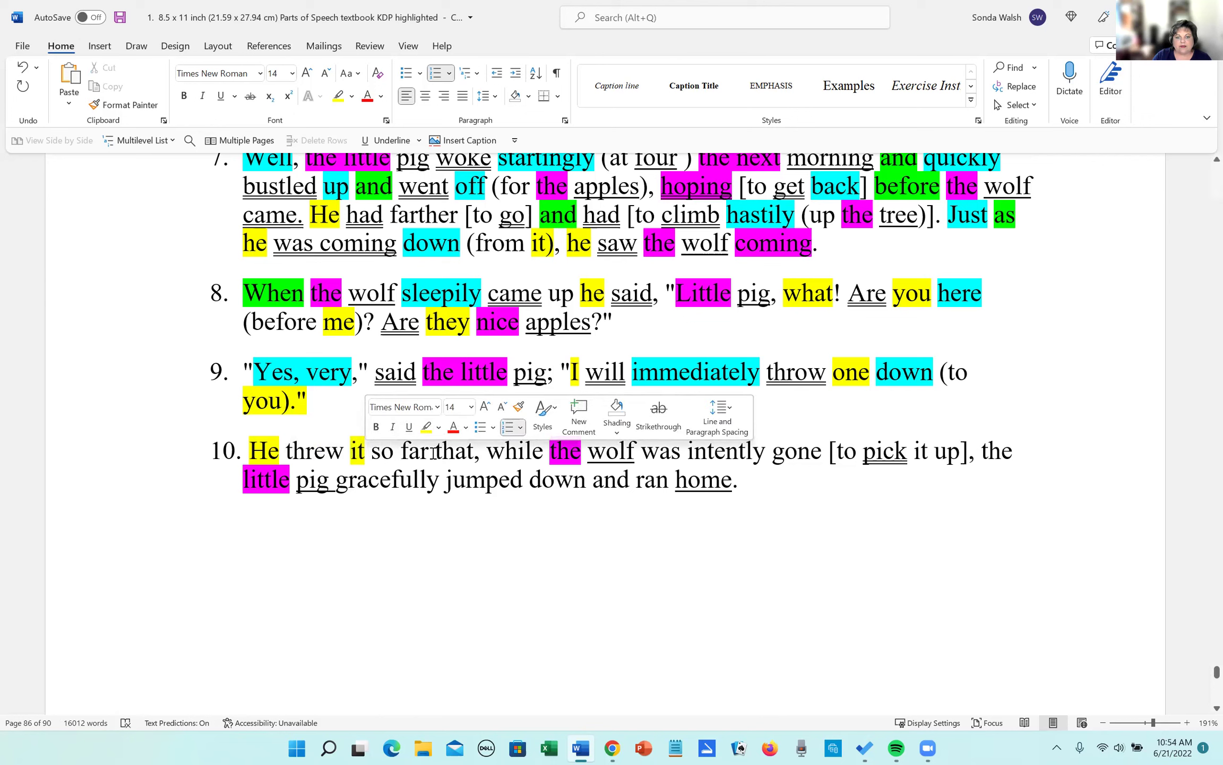
{"action": "left_click_drag", "start_coordinate": [435, 450], "coordinate": [474, 451]}
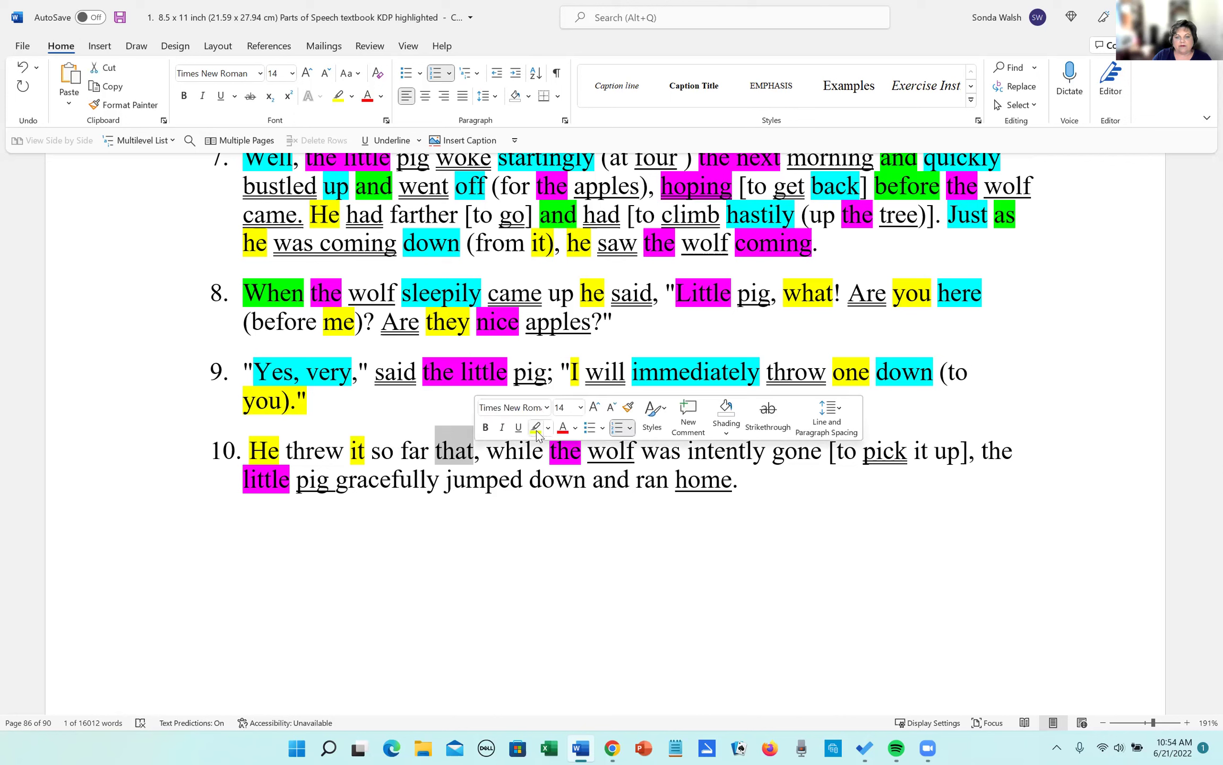
{"action": "left_click", "coordinate": [536, 433]}
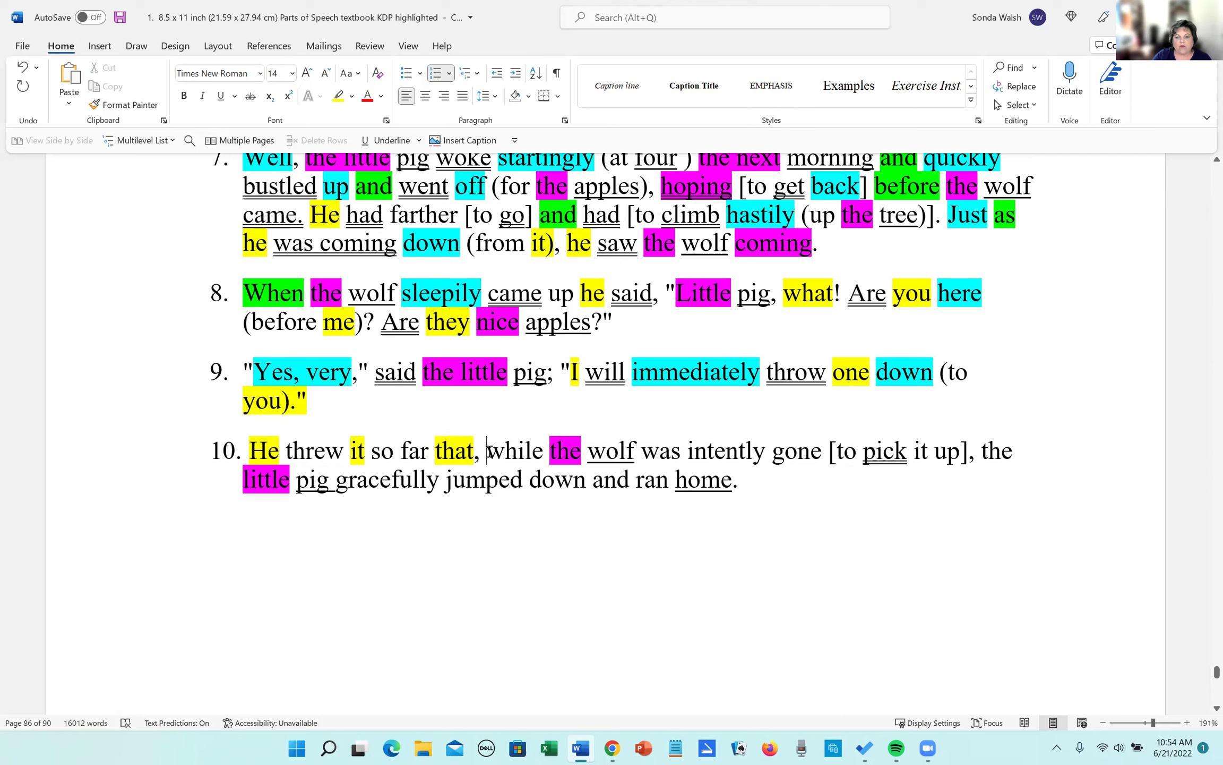
{"action": "left_click_drag", "start_coordinate": [913, 450], "coordinate": [930, 450]}
{"action": "left_click", "coordinate": [893, 424]}
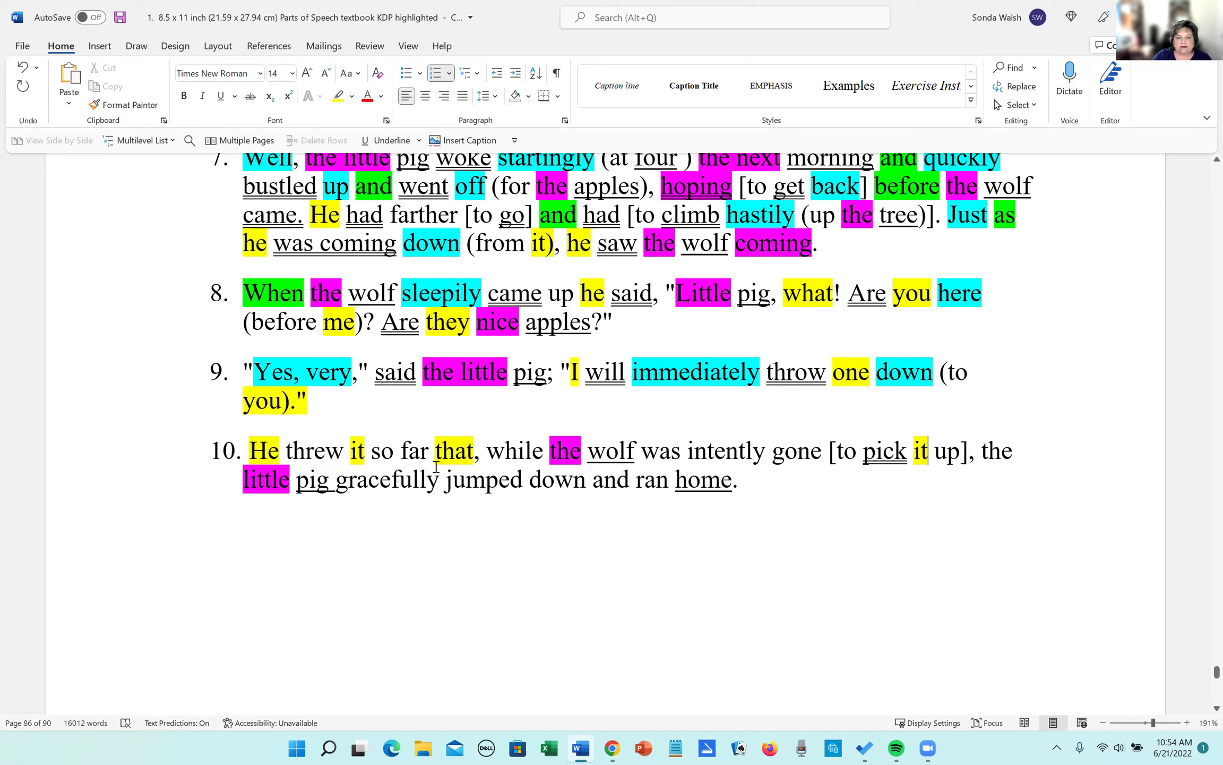
Highlight the conjunction "while" in sentence 10 in bright green.
{"action": "left_click_drag", "start_coordinate": [375, 452], "coordinate": [394, 451]}
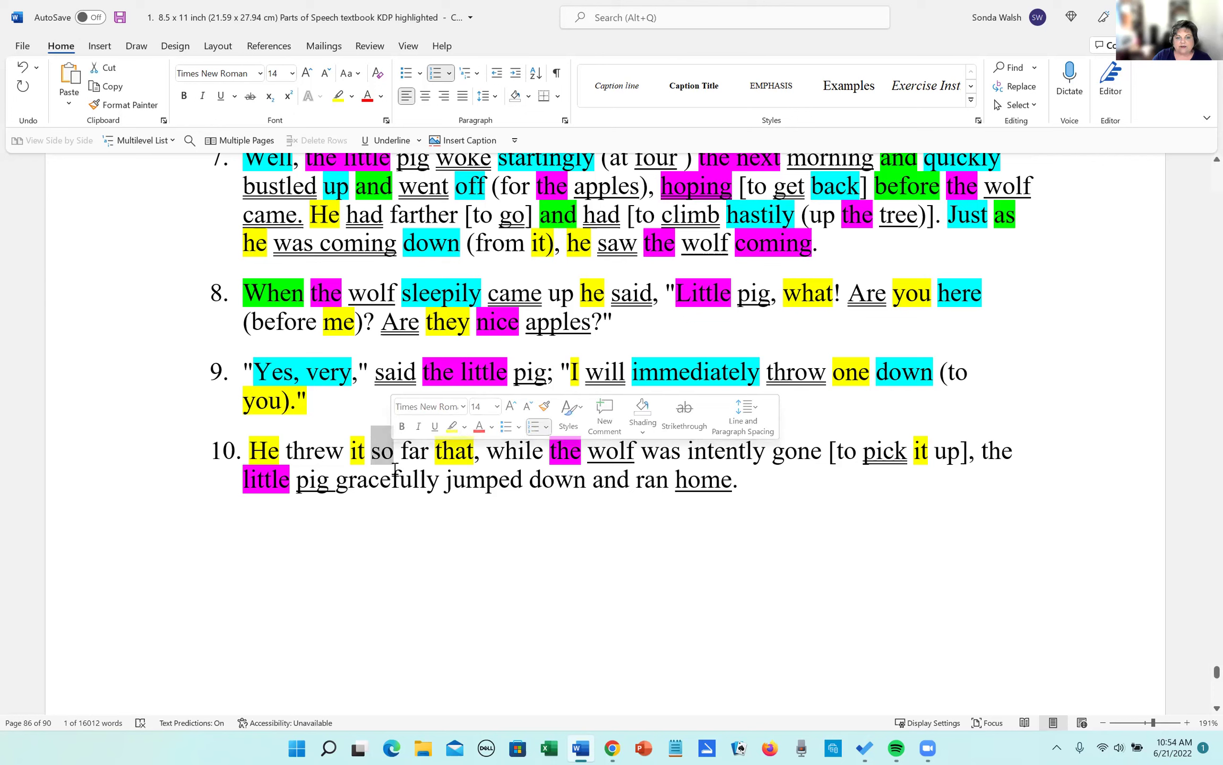
{"action": "left_click", "coordinate": [382, 451]}
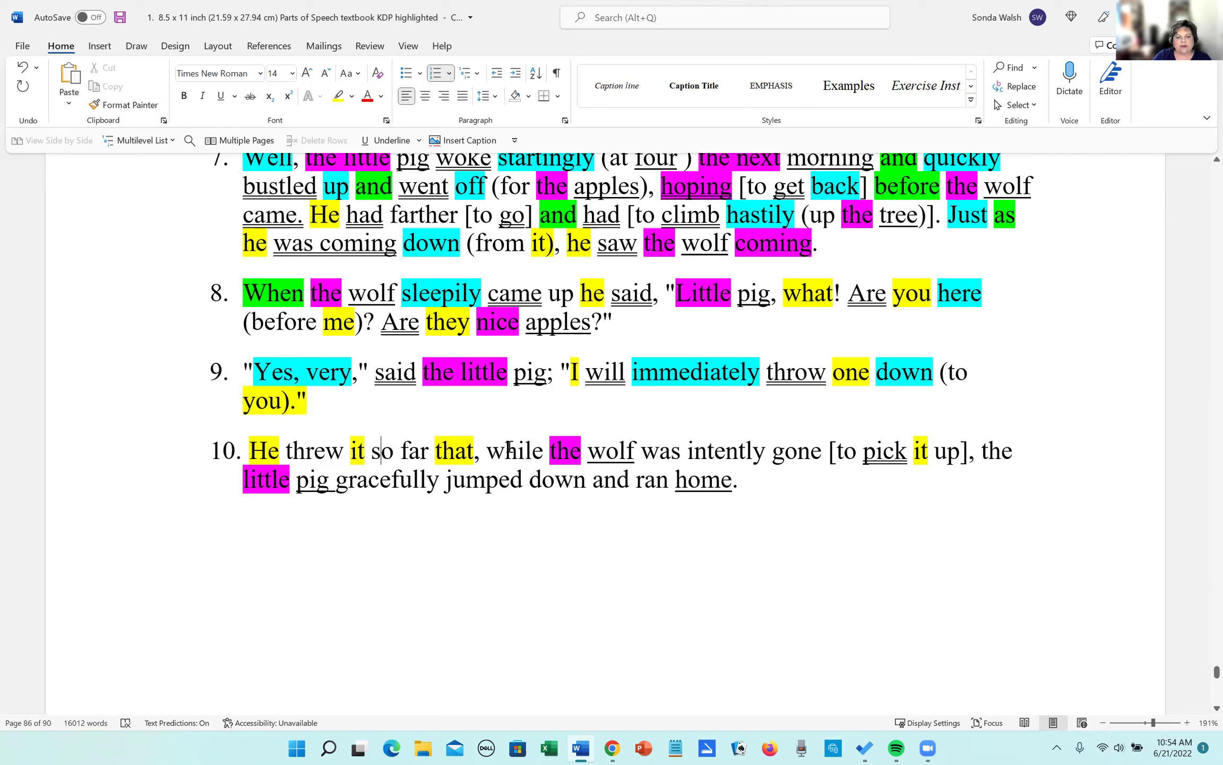
{"action": "left_click_drag", "start_coordinate": [486, 451], "coordinate": [544, 452]}
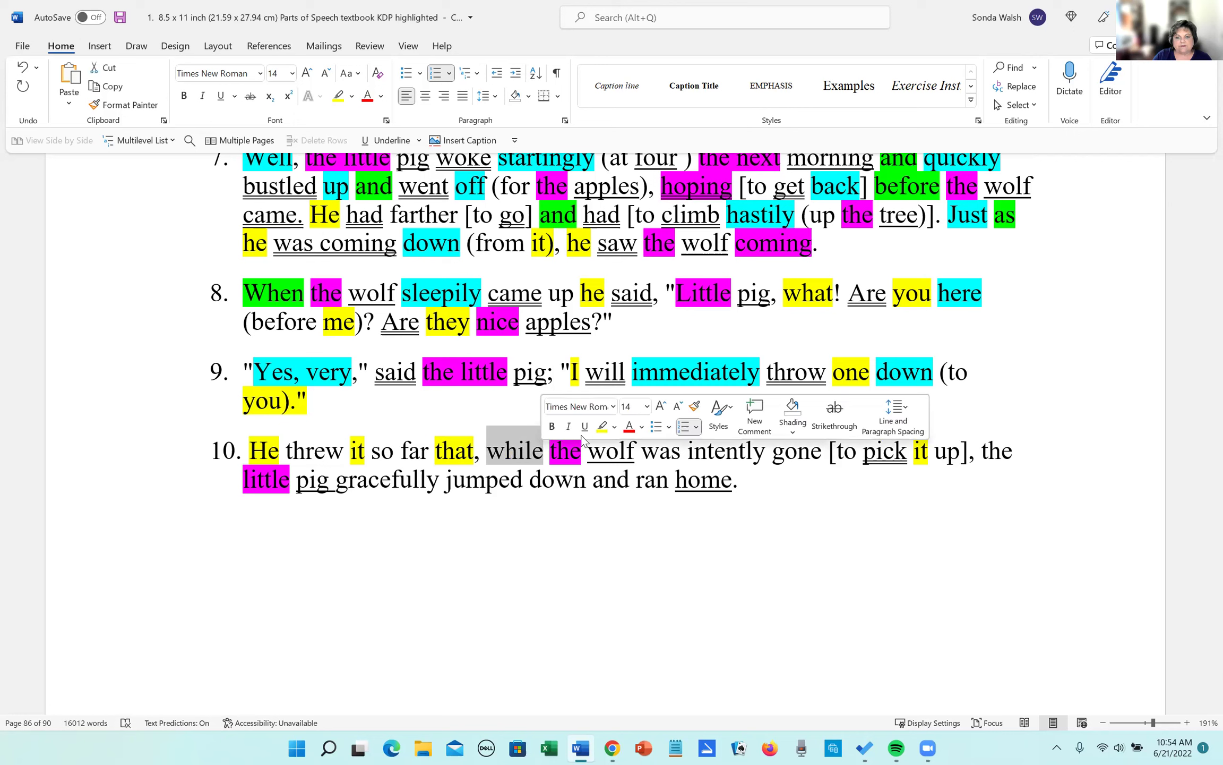
{"action": "left_click", "coordinate": [615, 426]}
{"action": "left_click", "coordinate": [624, 453]}
{"action": "left_click", "coordinate": [622, 502]}
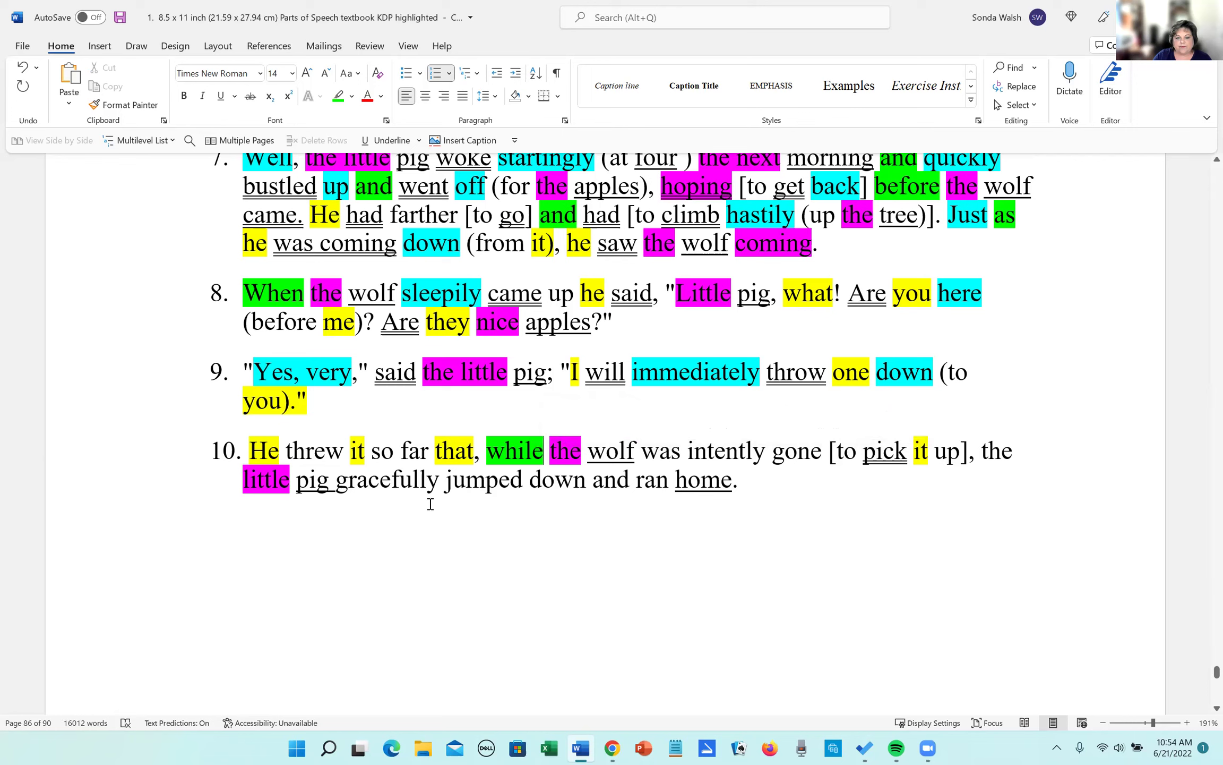
{"action": "left_click", "coordinate": [430, 527]}
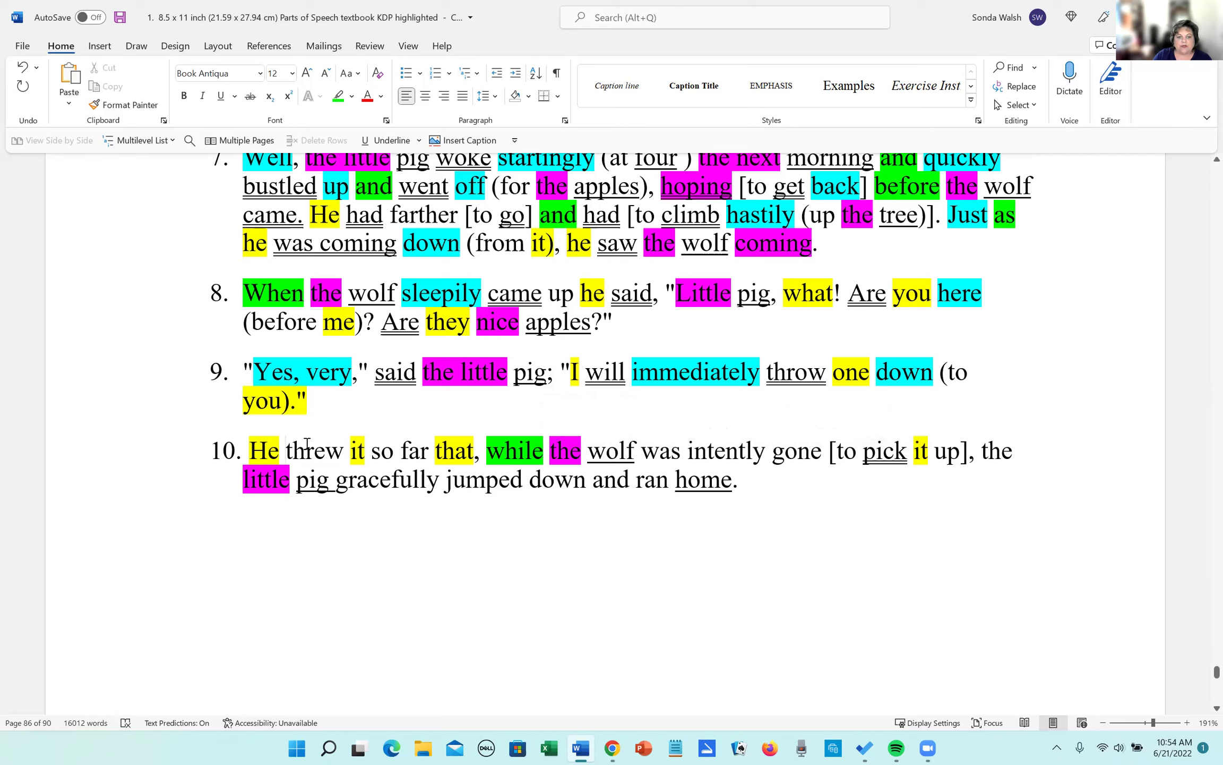
Double-underline the words "threw", "was", "jumped" and "down" in sentence 10.
{"action": "double_click", "coordinate": [307, 443]}
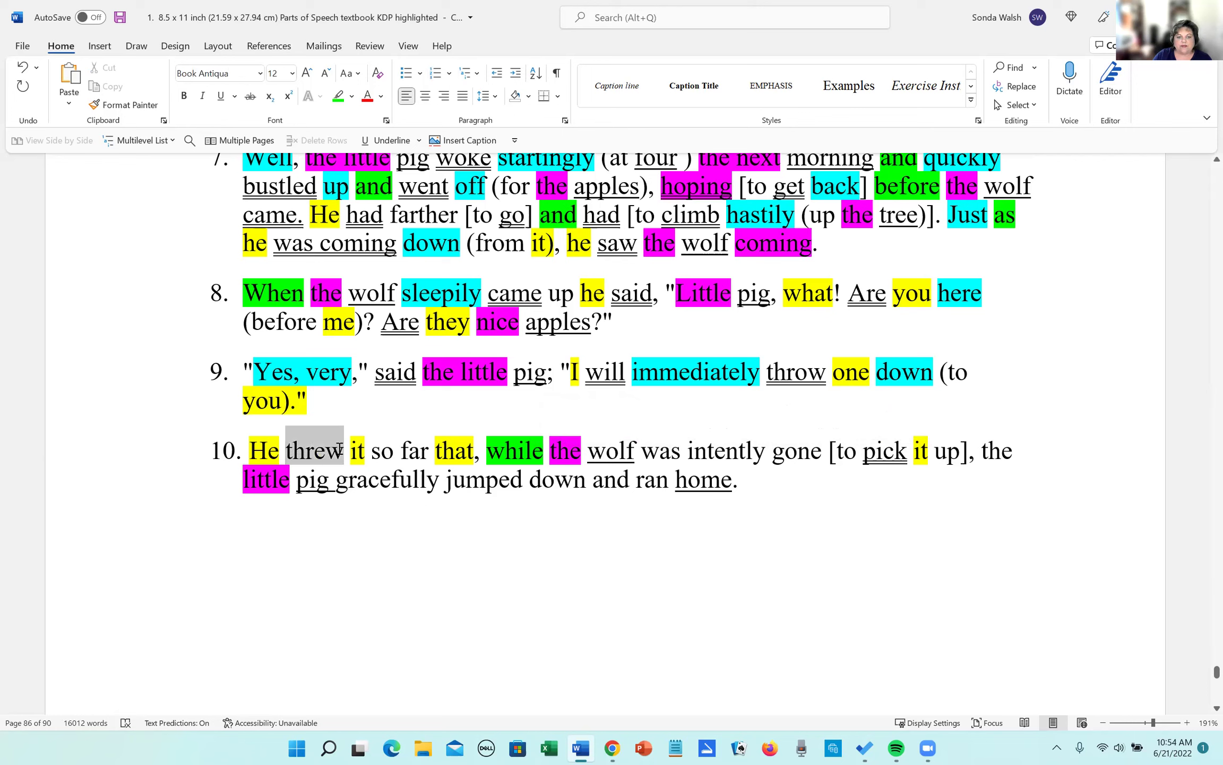
{"action": "left_click", "coordinate": [383, 142]}
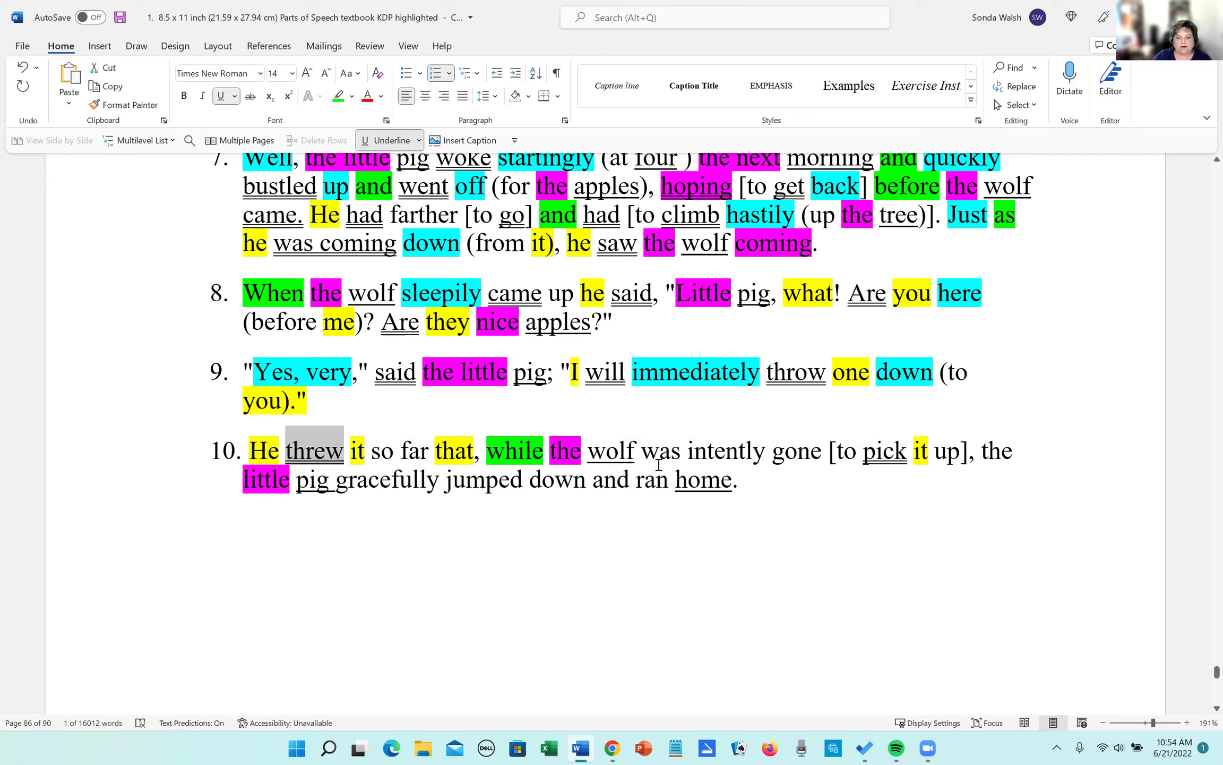
{"action": "left_click_drag", "start_coordinate": [642, 450], "coordinate": [682, 450]}
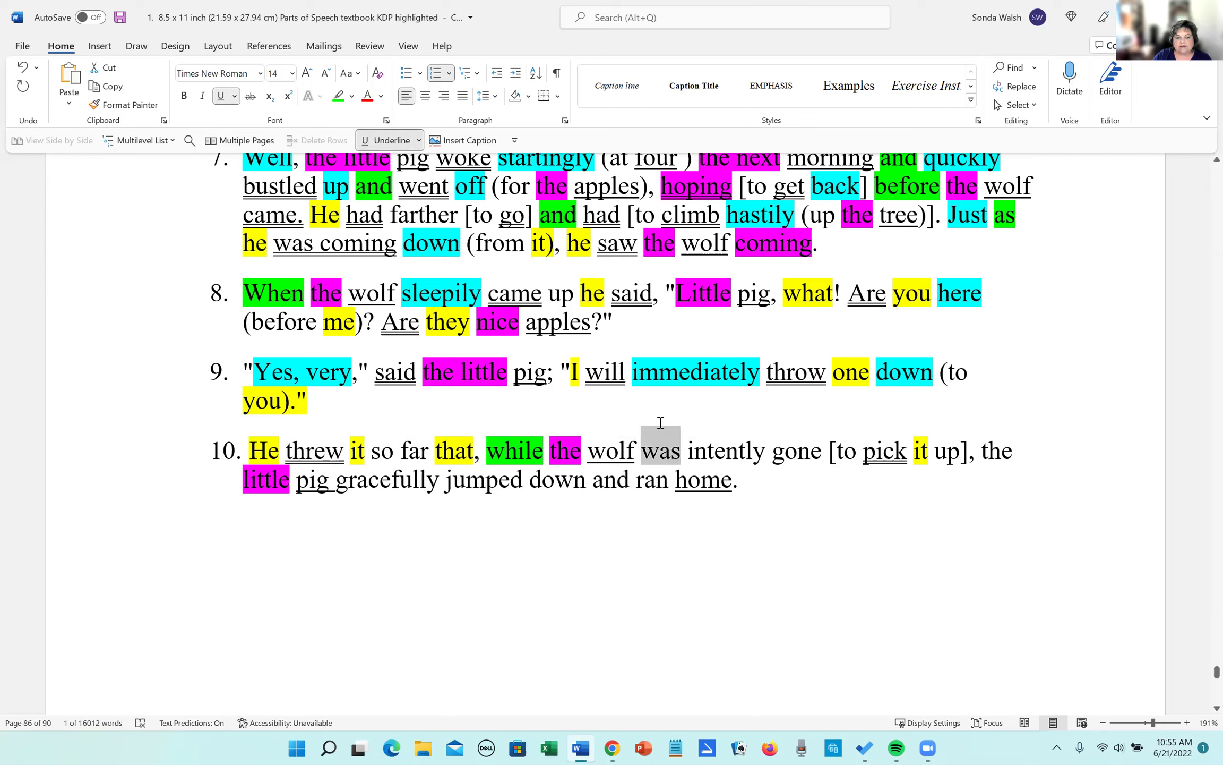
{"action": "left_click", "coordinate": [389, 141]}
{"action": "left_click_drag", "start_coordinate": [447, 479], "coordinate": [523, 482]}
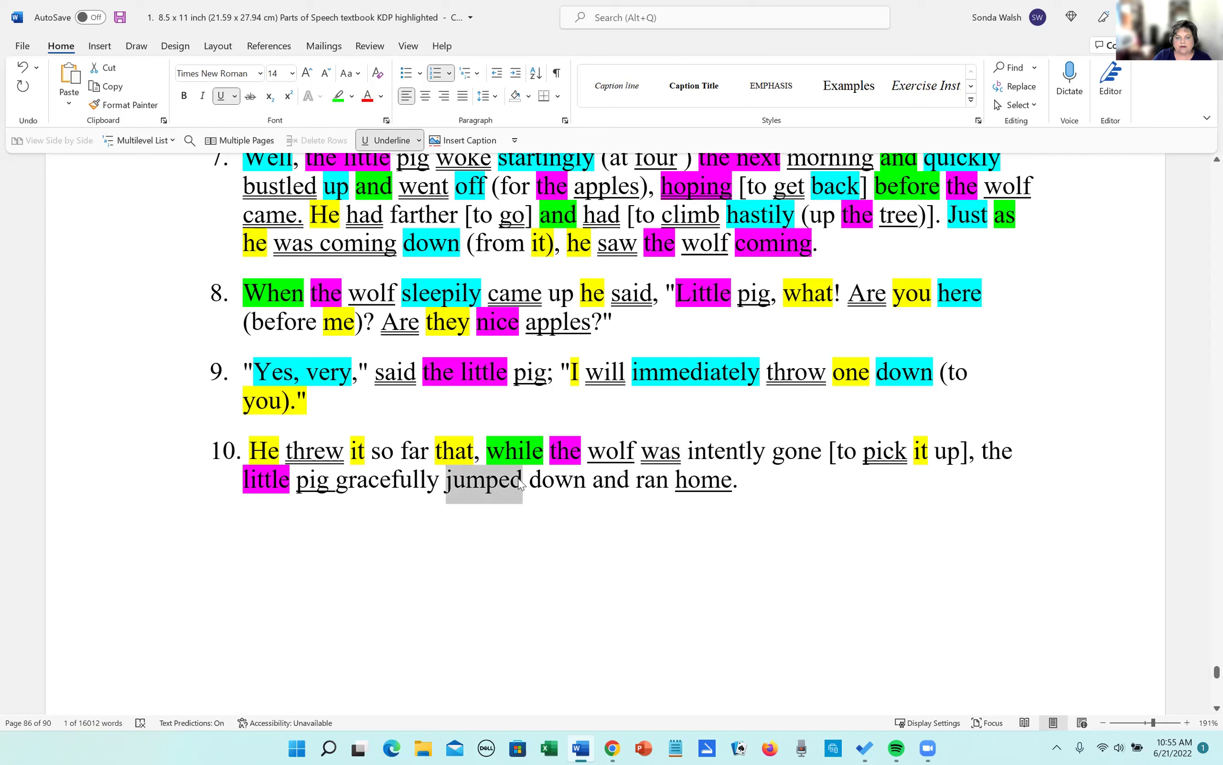
{"action": "left_click", "coordinate": [389, 142]}
{"action": "left_click_drag", "start_coordinate": [531, 480], "coordinate": [587, 482]}
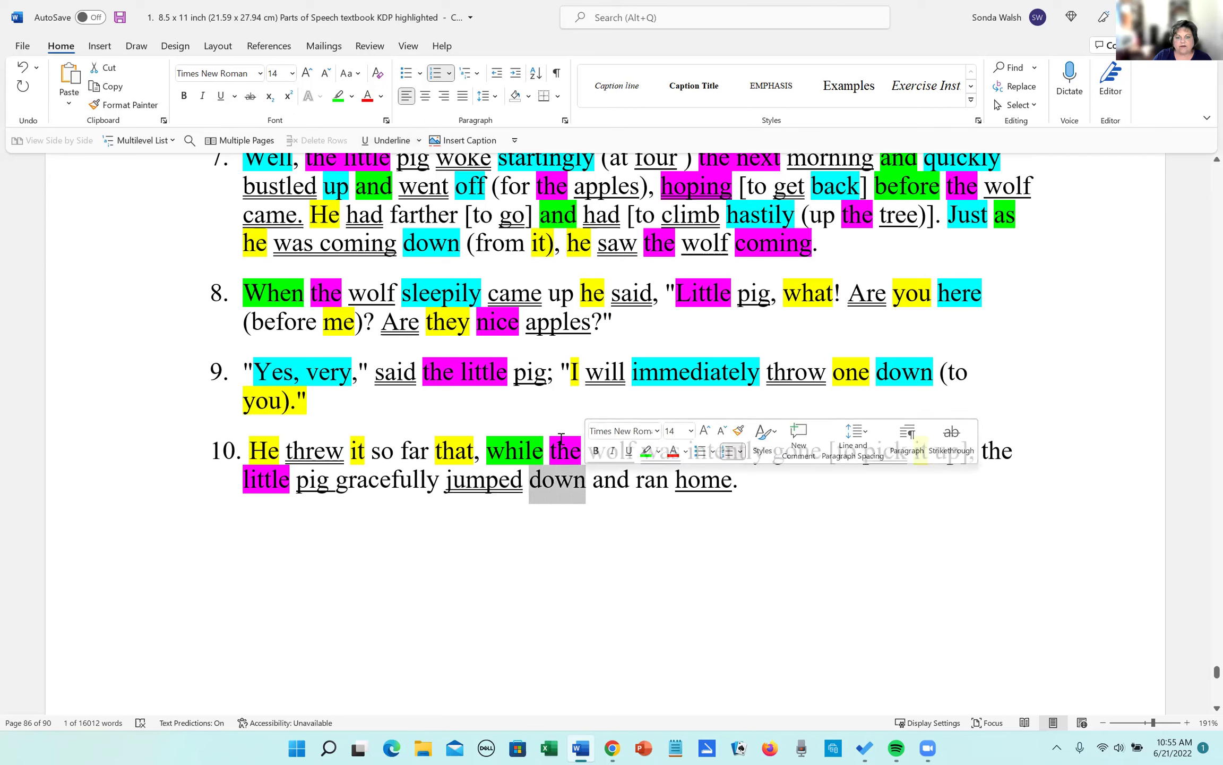
{"action": "left_click", "coordinate": [390, 142]}
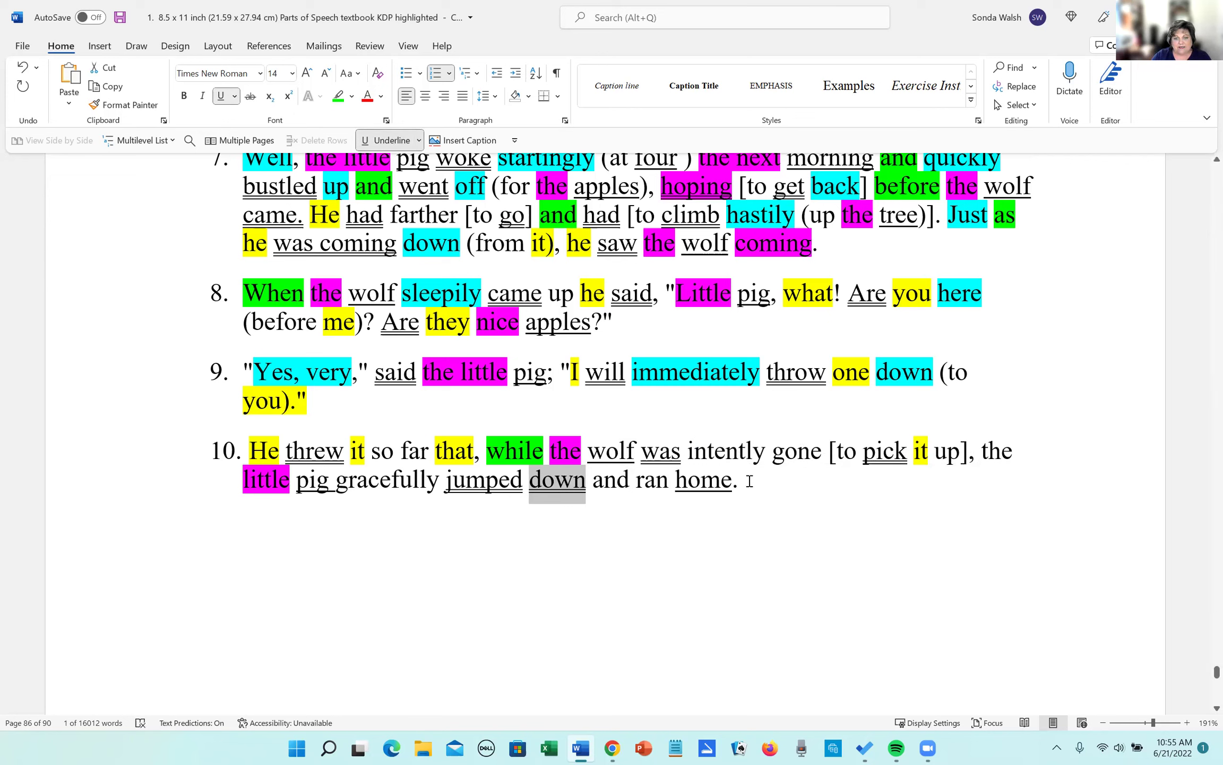
Highlight "gone" and the "the" before "little pig" in sentence 10 in pink.
{"action": "left_click_drag", "start_coordinate": [773, 452], "coordinate": [817, 459]}
{"action": "left_click", "coordinate": [891, 435]}
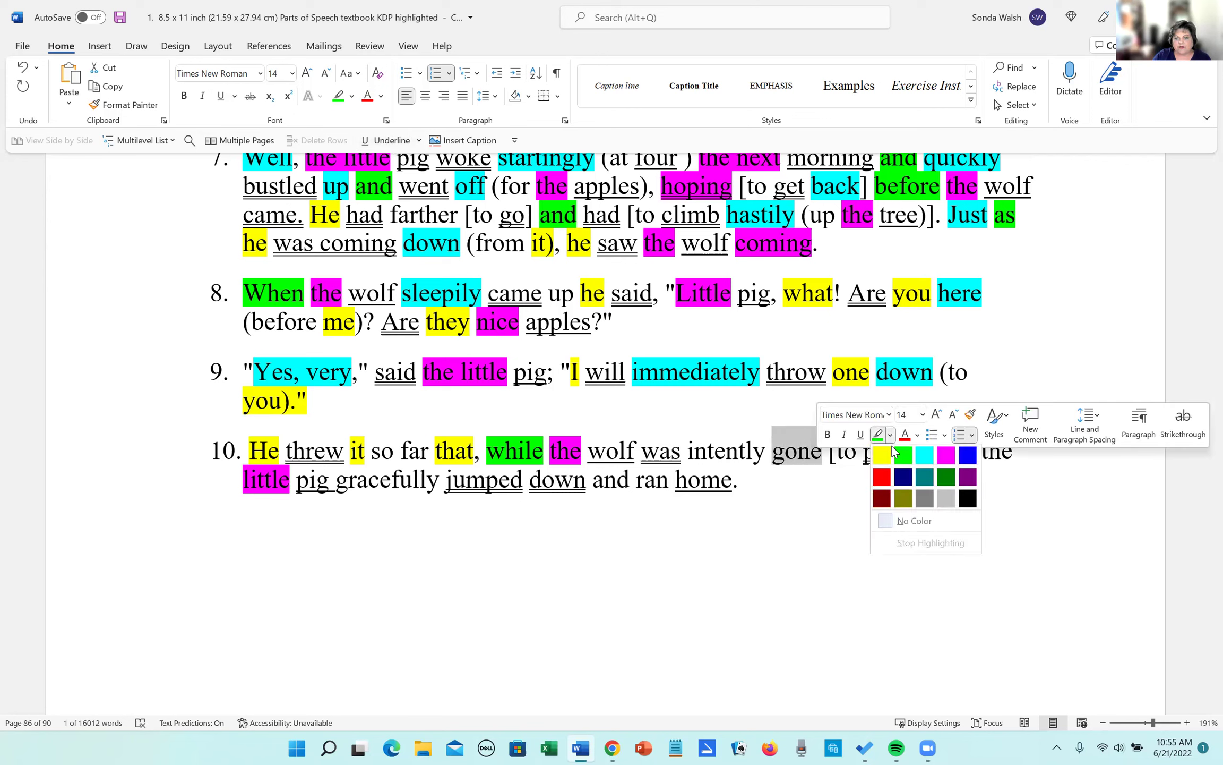
{"action": "left_click", "coordinate": [946, 455]}
{"action": "left_click", "coordinate": [889, 536]}
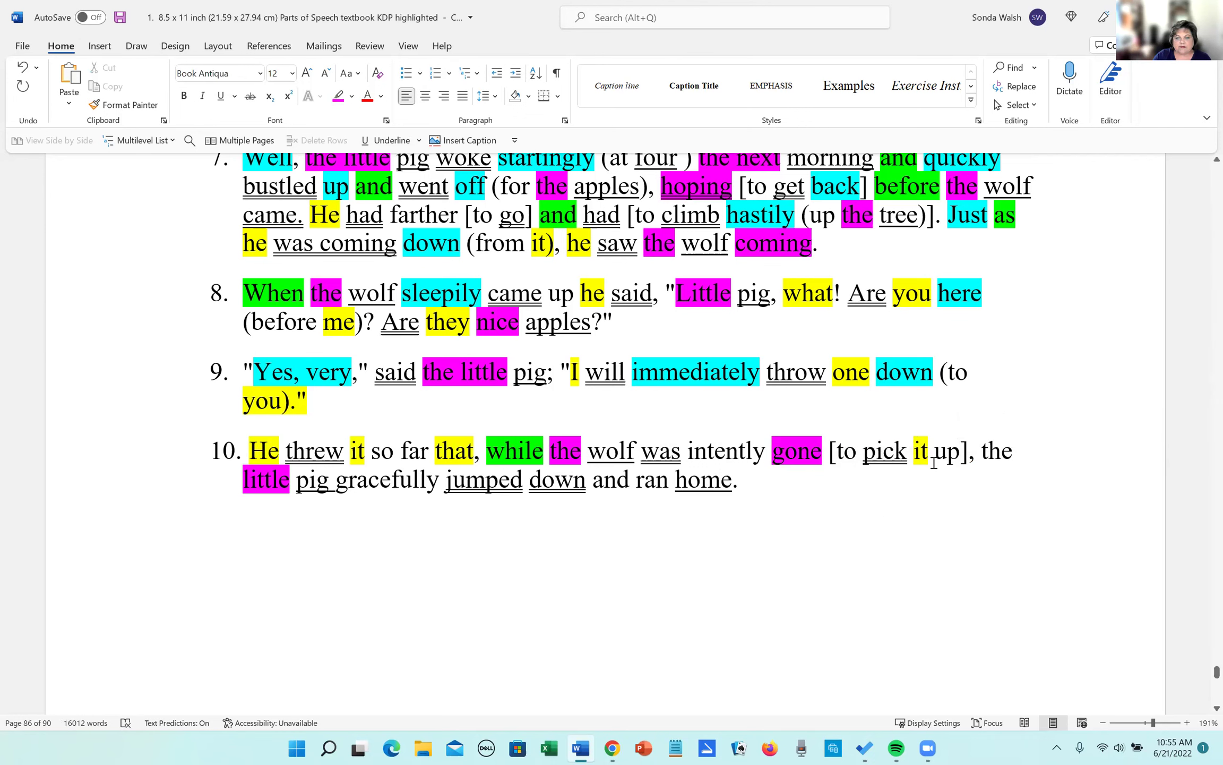
{"action": "double_click", "coordinate": [983, 450]}
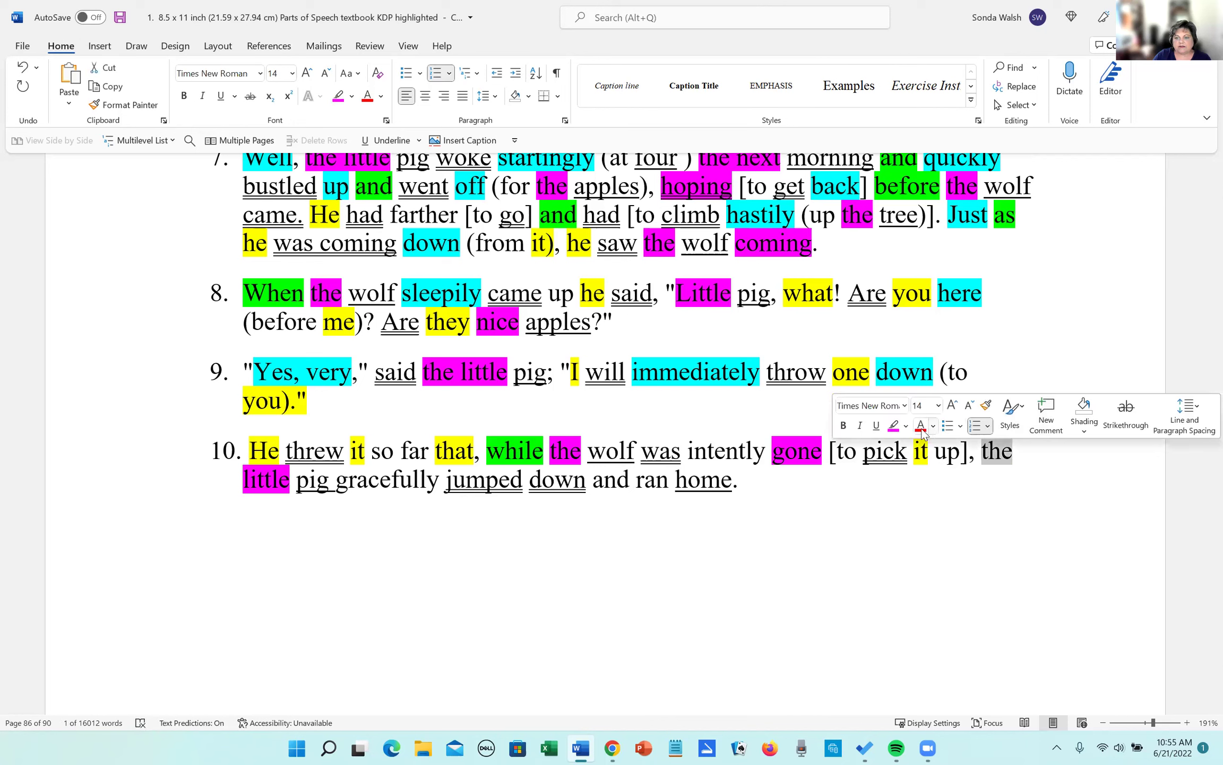
{"action": "left_click", "coordinate": [896, 427]}
{"action": "left_click", "coordinate": [732, 600]}
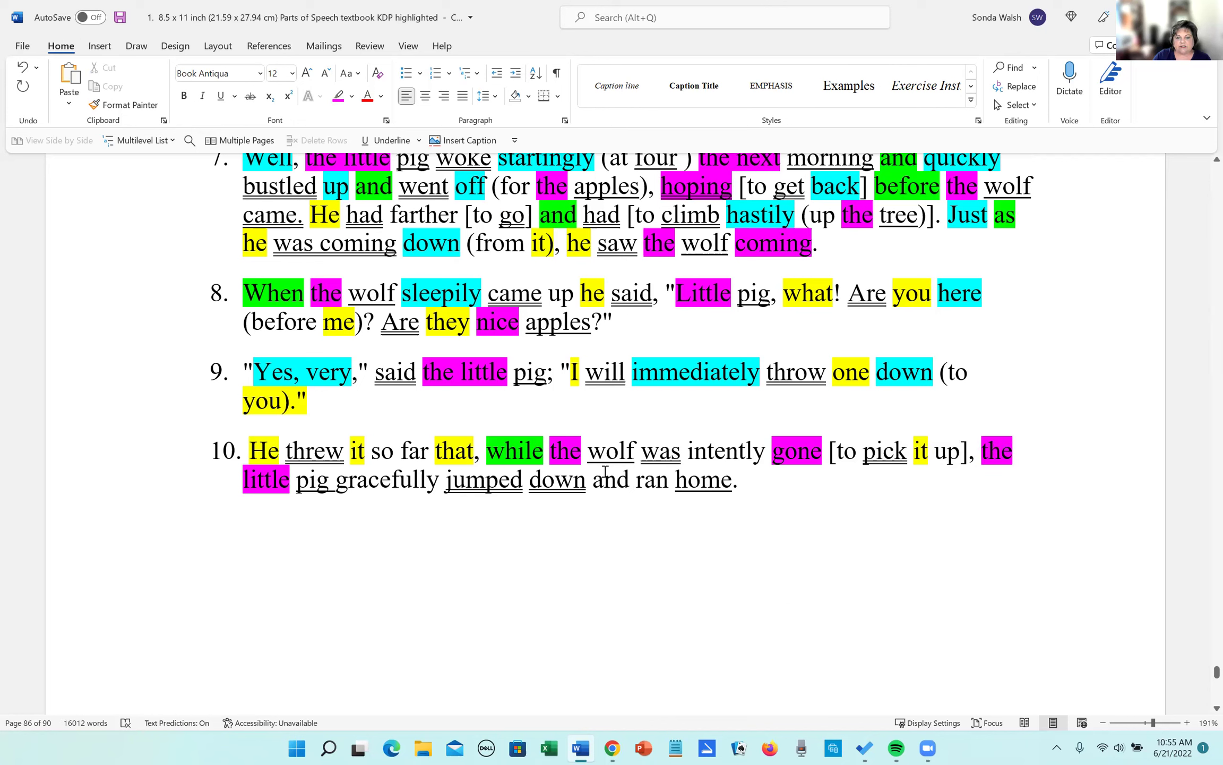
Highlight the conjunction "and" before "ran" in sentence 10 in bright green.
{"action": "left_click_drag", "start_coordinate": [593, 480], "coordinate": [636, 479]}
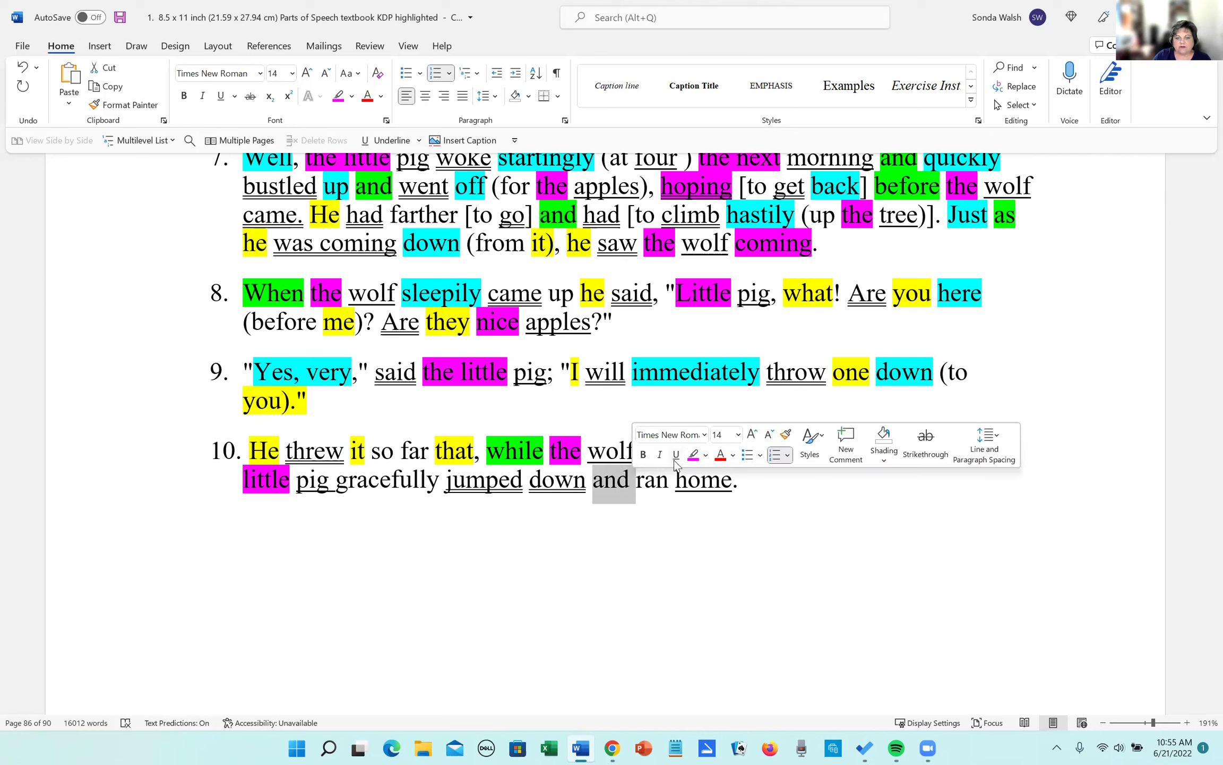
{"action": "left_click", "coordinate": [707, 456]}
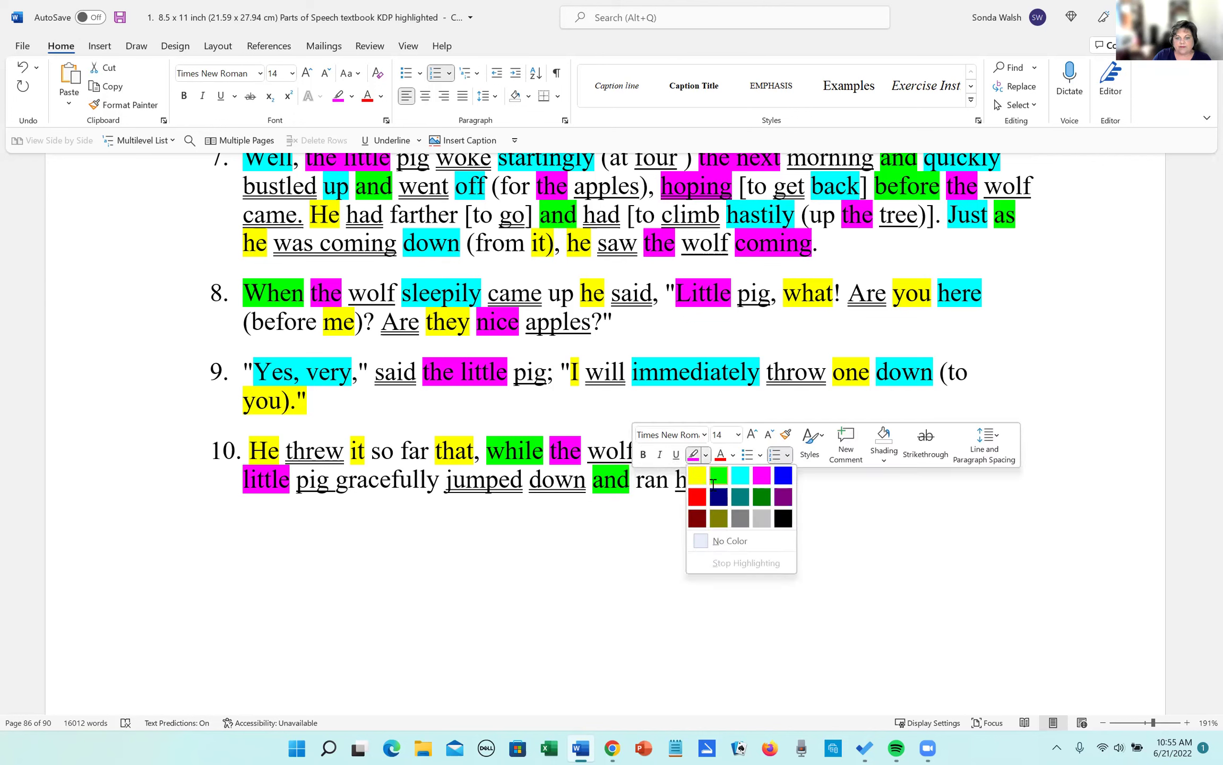
{"action": "left_click", "coordinate": [715, 481]}
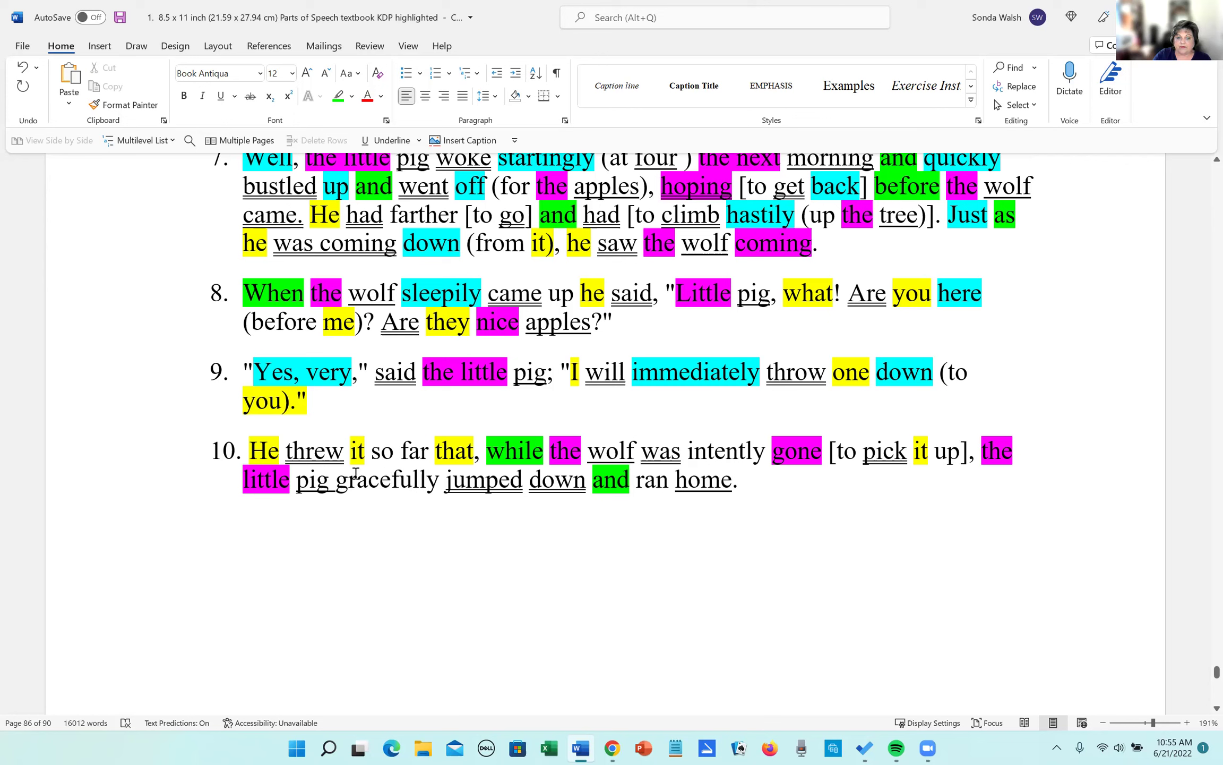
{"action": "double_click", "coordinate": [410, 451]}
{"action": "left_click", "coordinate": [399, 451]}
{"action": "left_click_drag", "start_coordinate": [401, 451], "coordinate": [426, 457]}
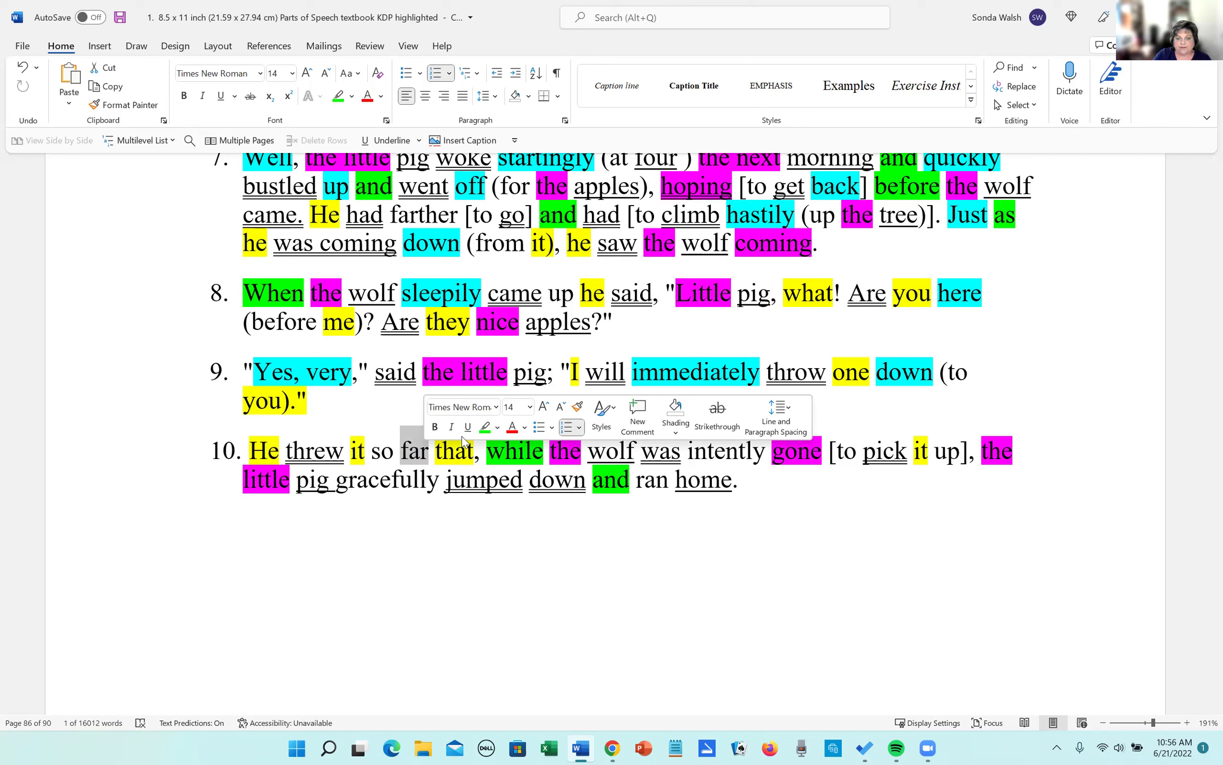
{"action": "left_click", "coordinate": [497, 428]}
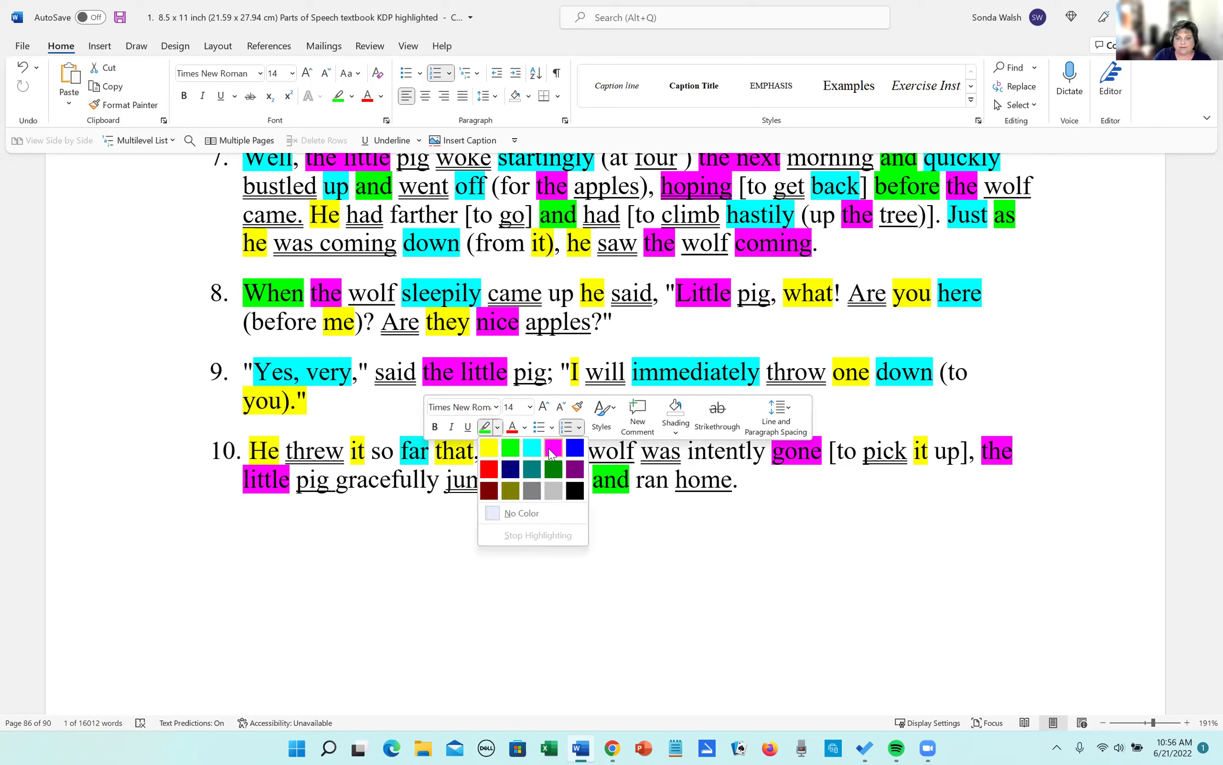
{"action": "left_click", "coordinate": [439, 535]}
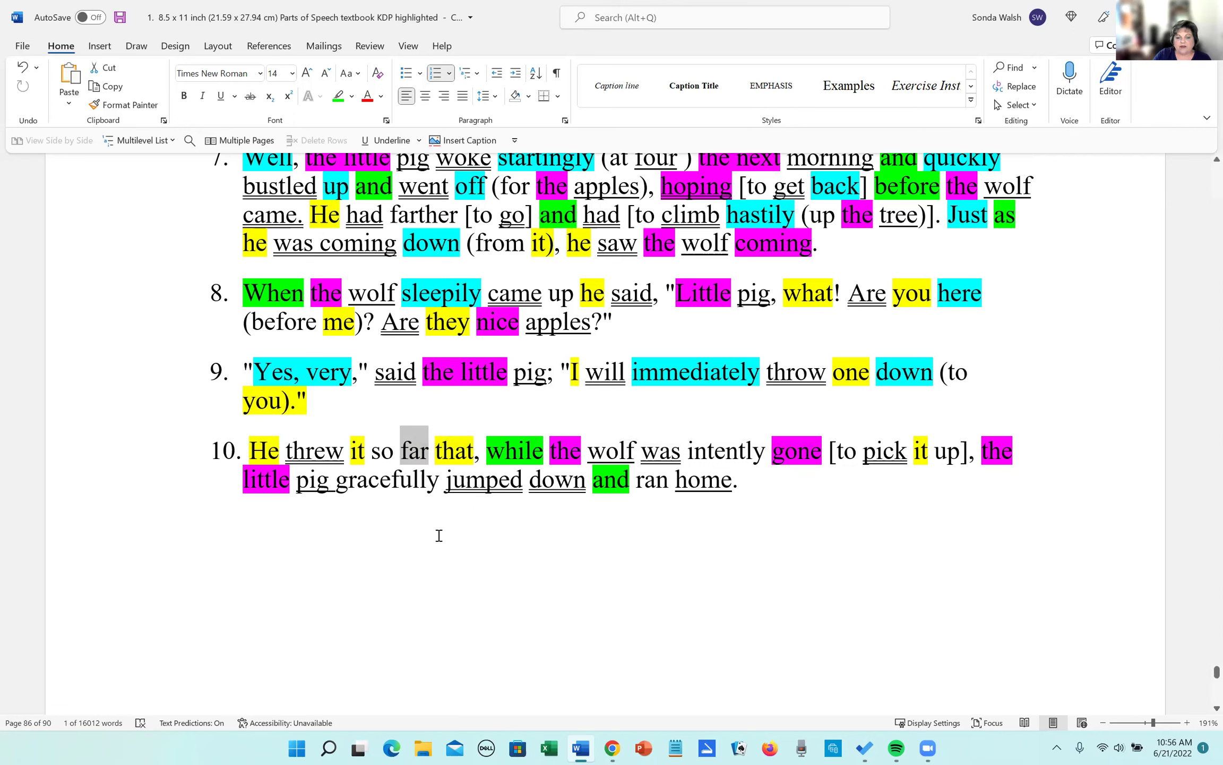
{"action": "left_click", "coordinate": [410, 465]}
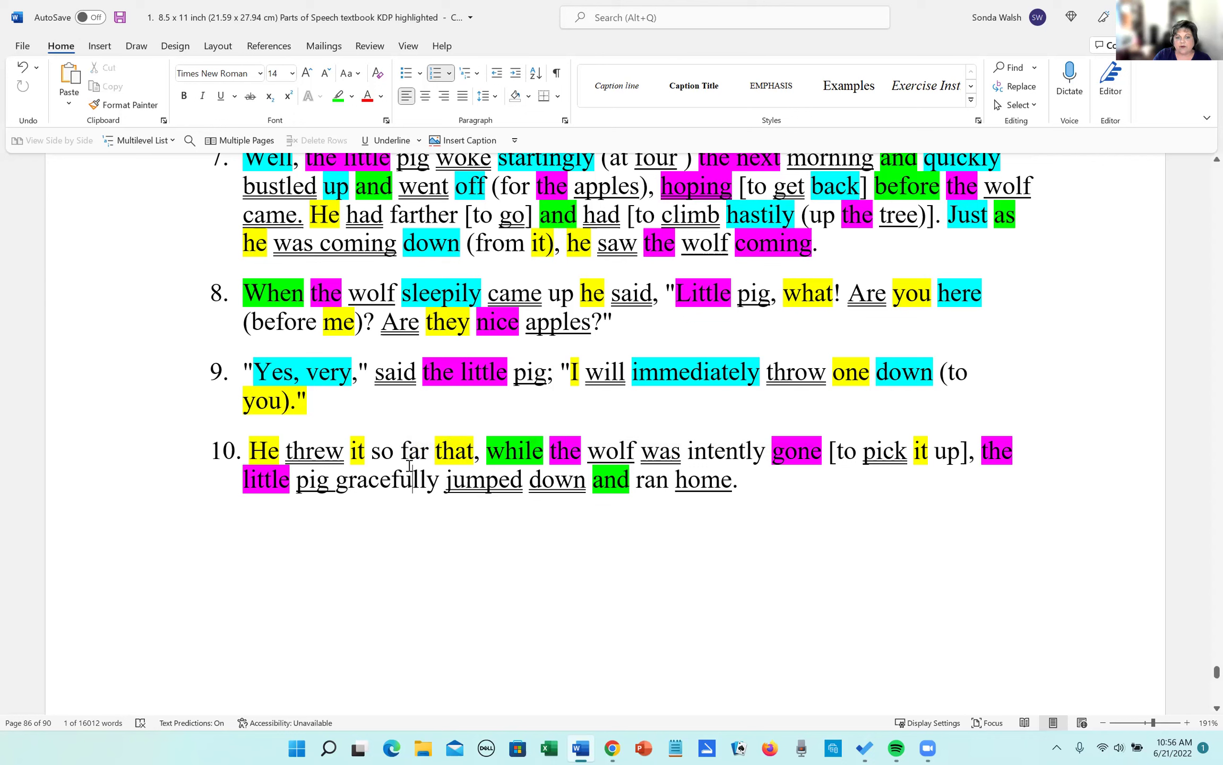
Highlight the adverbs "so far", "intently" and "gracefully" in sentence 10 in turquoise.
{"action": "left_click_drag", "start_coordinate": [372, 454], "coordinate": [432, 454]}
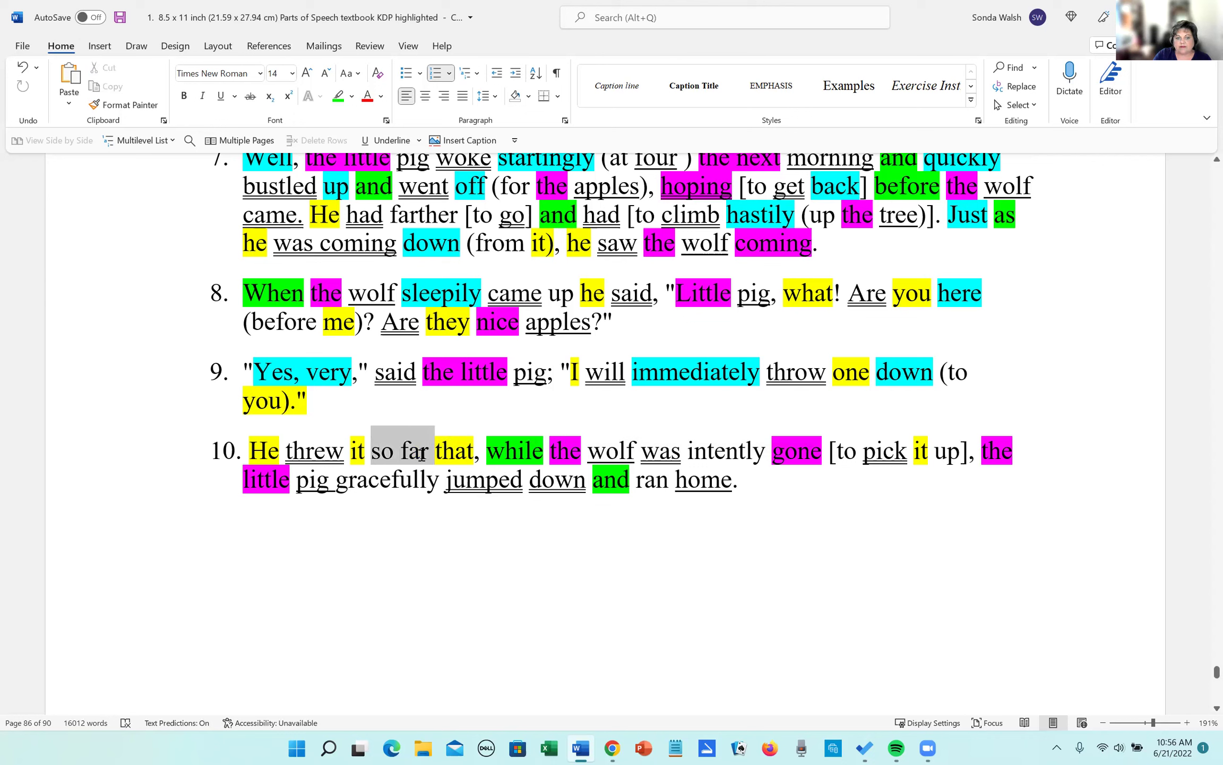
{"action": "left_click", "coordinate": [494, 430]}
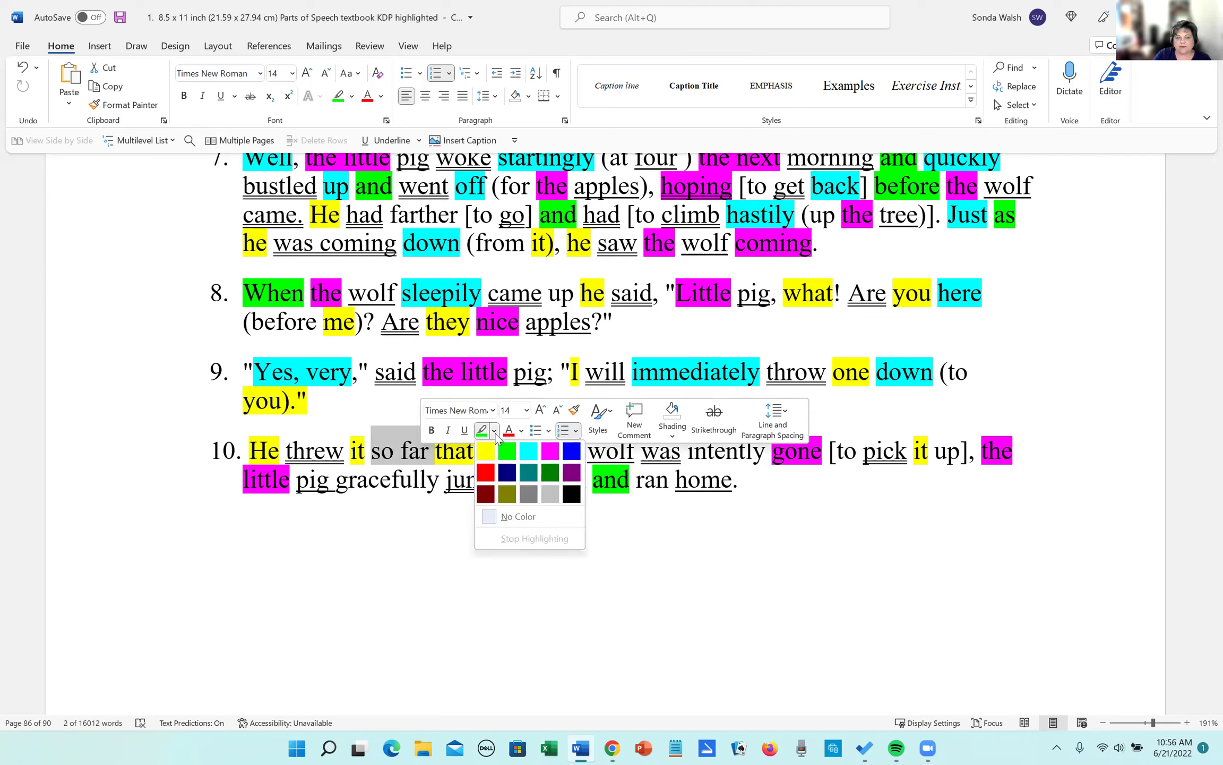
{"action": "left_click", "coordinate": [530, 455]}
{"action": "left_click", "coordinate": [497, 549]}
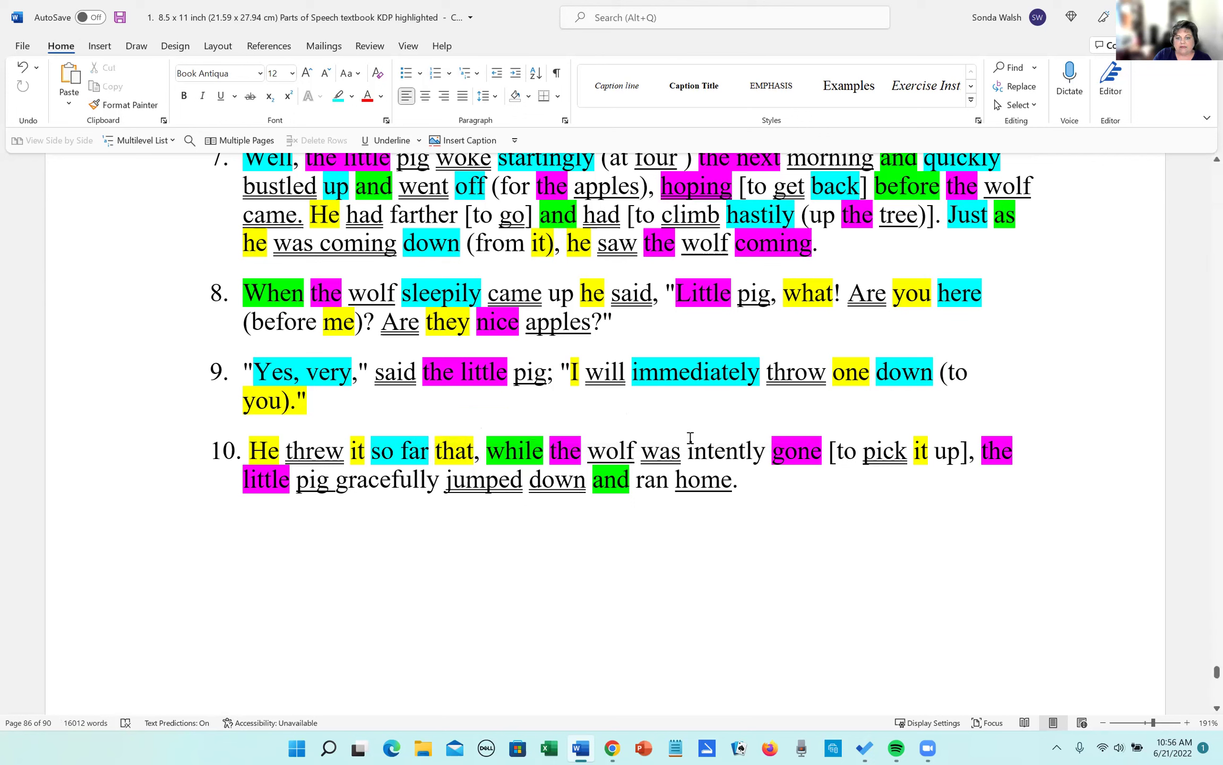
{"action": "left_click_drag", "start_coordinate": [689, 450], "coordinate": [768, 450]}
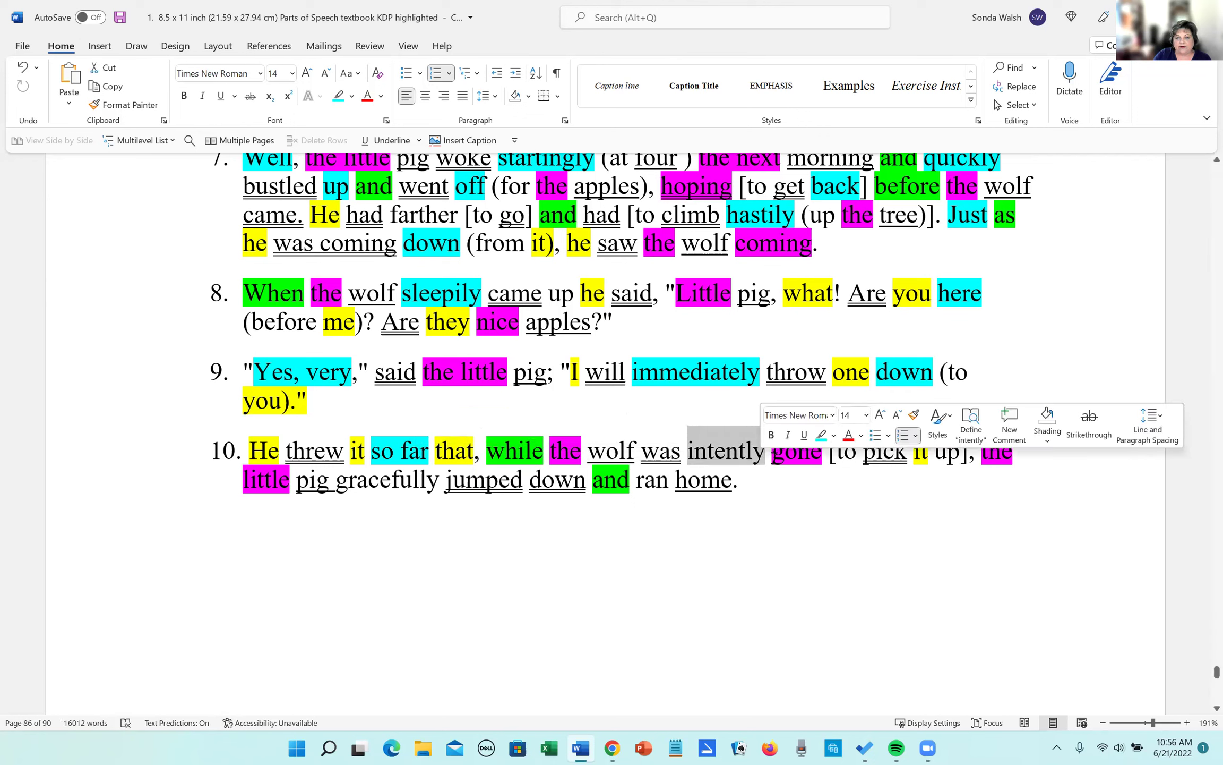
{"action": "left_click", "coordinate": [822, 440]}
{"action": "left_click", "coordinate": [801, 494]}
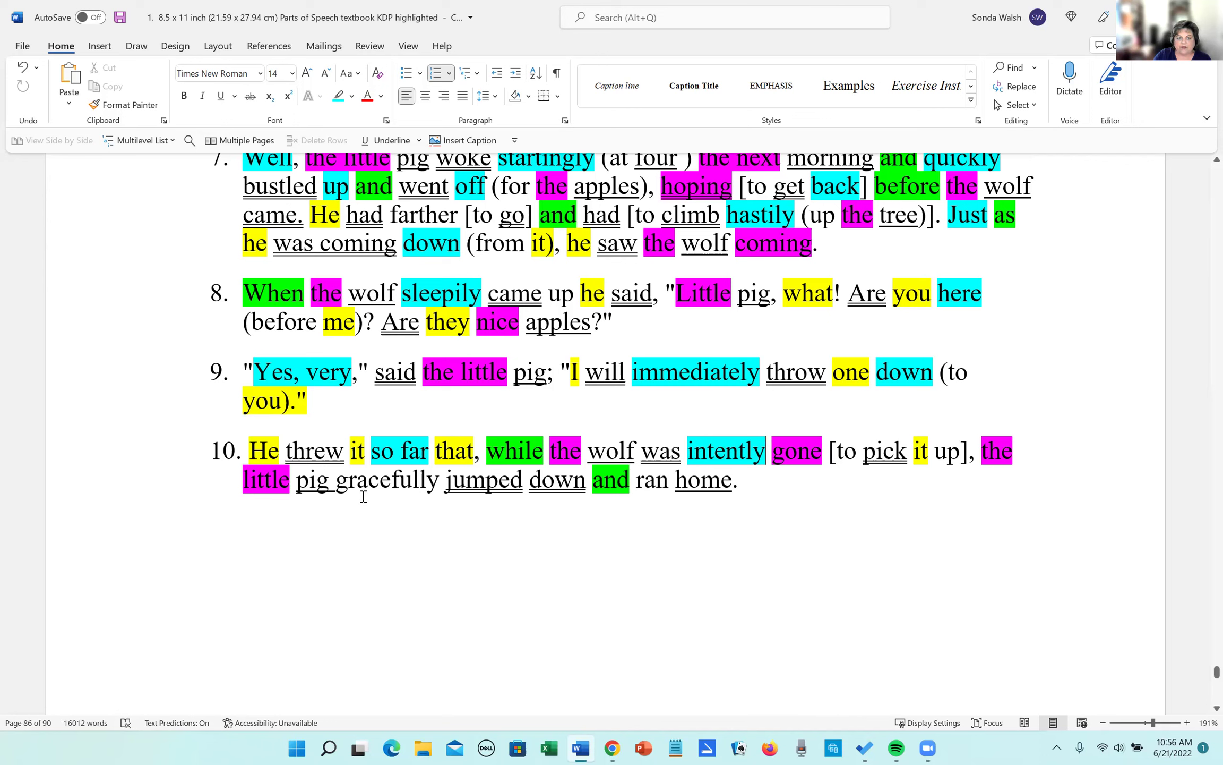
{"action": "left_click_drag", "start_coordinate": [337, 481], "coordinate": [446, 479]}
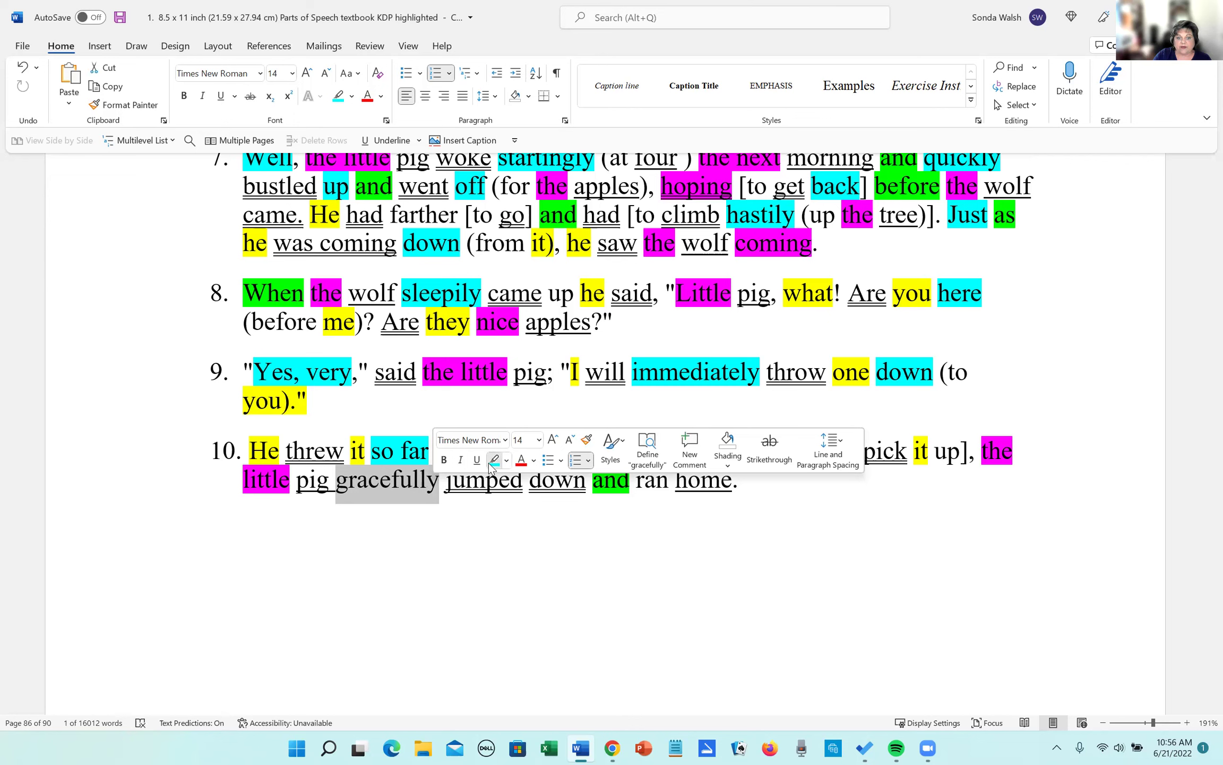
{"action": "left_click", "coordinate": [493, 459]}
{"action": "left_click", "coordinate": [642, 514]}
Double-underline the verb "ran" in sentence 10.
{"action": "left_click_drag", "start_coordinate": [636, 480], "coordinate": [670, 480]}
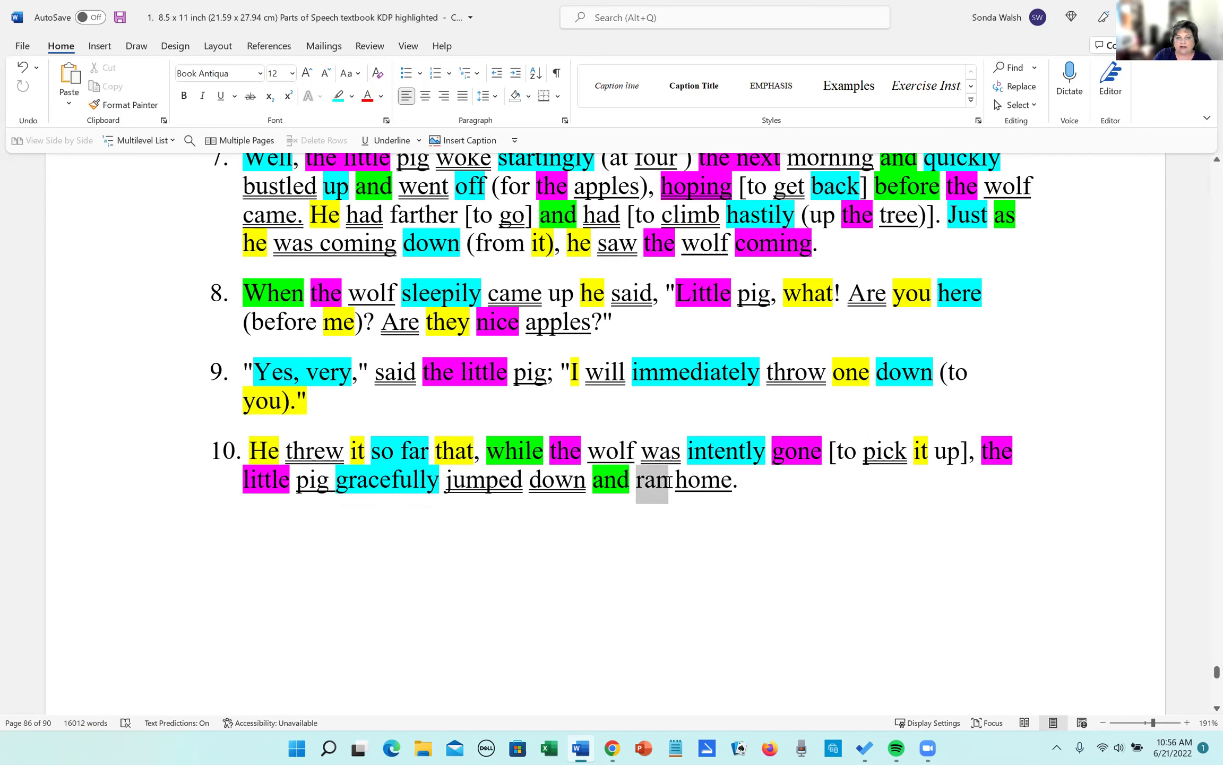
{"action": "left_click", "coordinate": [392, 141]}
{"action": "left_click", "coordinate": [602, 567]}
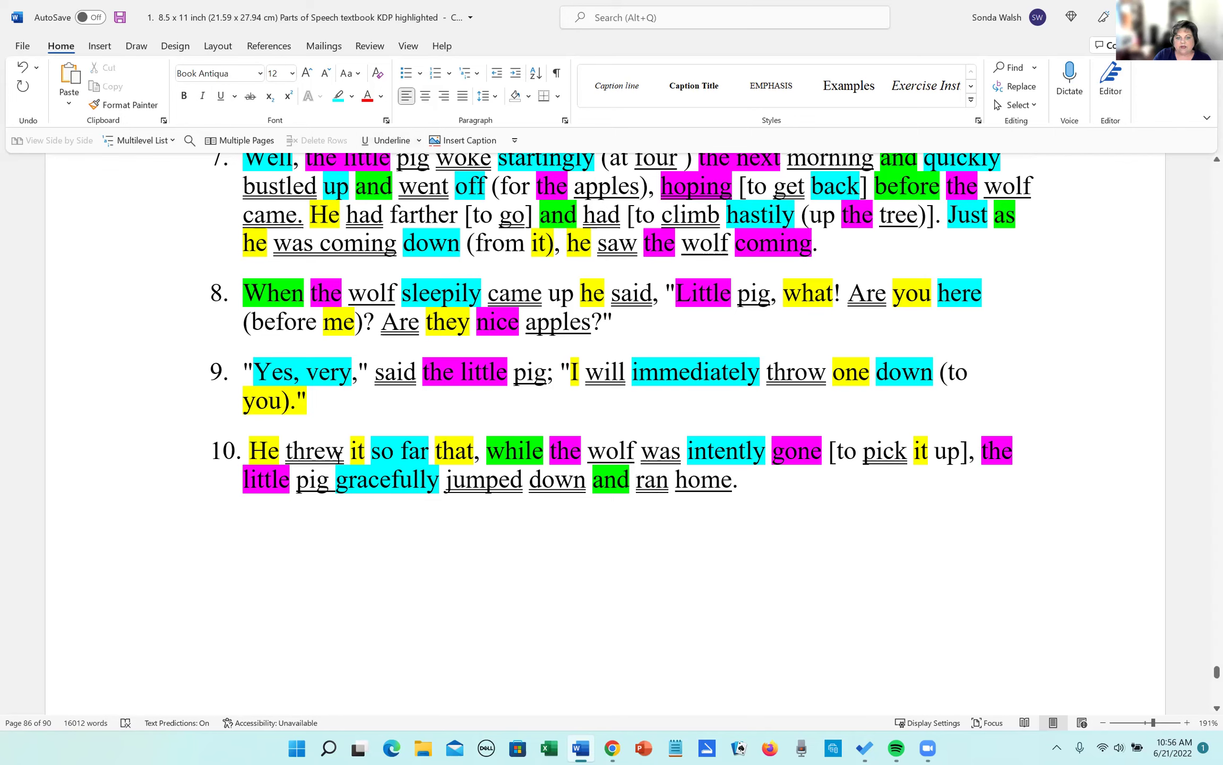